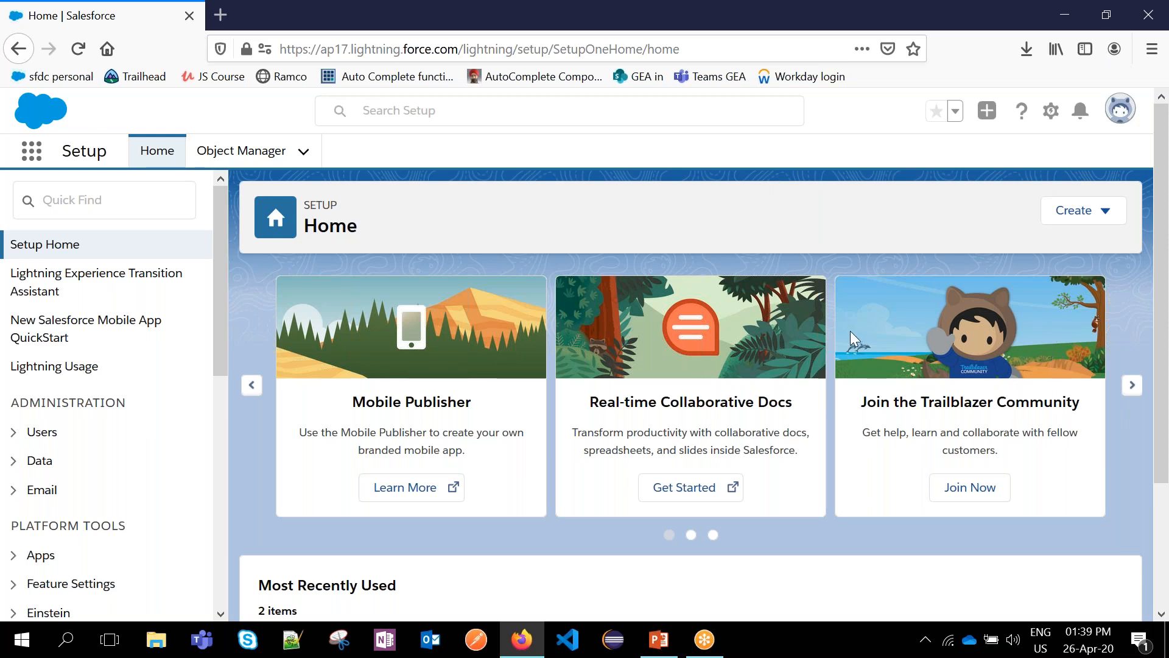
{"action": "key", "text": "alt+Tab"}
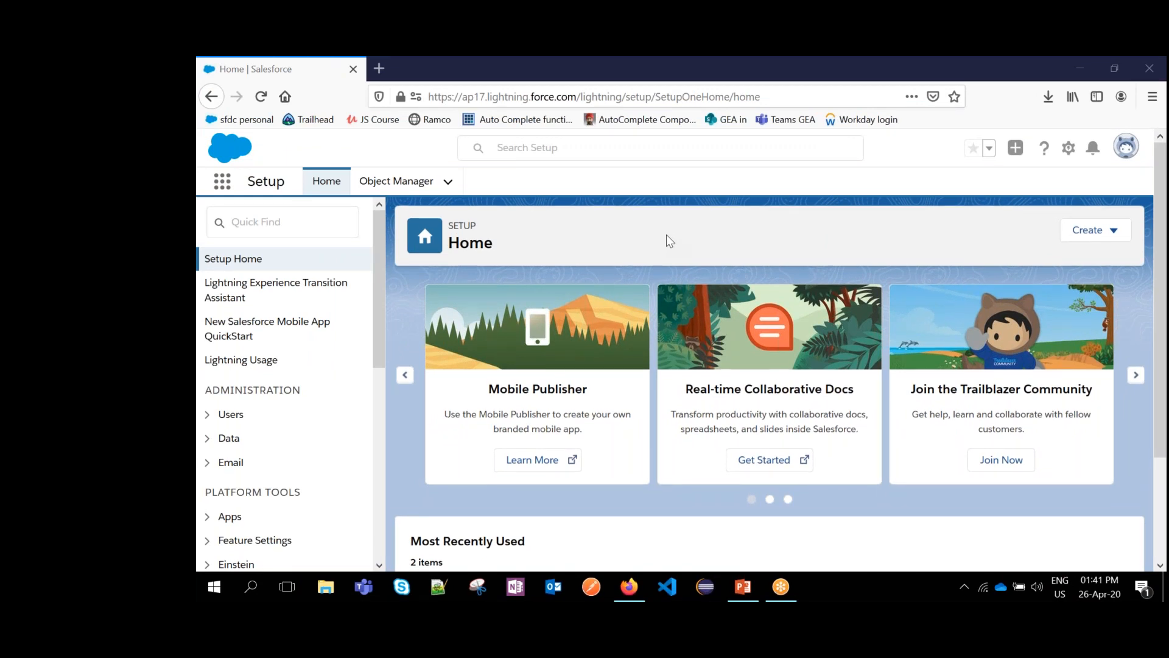
{"action": "scroll", "coordinate": [666, 235], "scroll_direction": "down", "scroll_amount": 2}
{"action": "scroll", "coordinate": [666, 235], "scroll_direction": "up", "scroll_amount": 2}
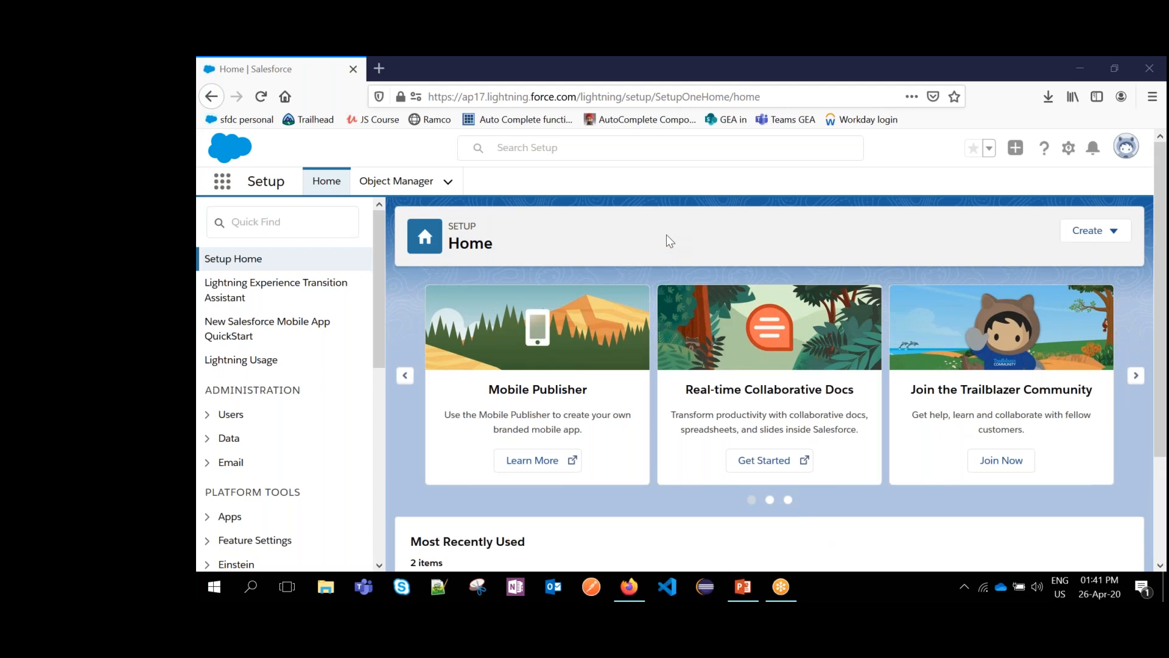
- Search Setup for "profiles" and open the Profiles page
{"action": "left_click", "coordinate": [293, 224]}
{"action": "type", "text": "pr"}
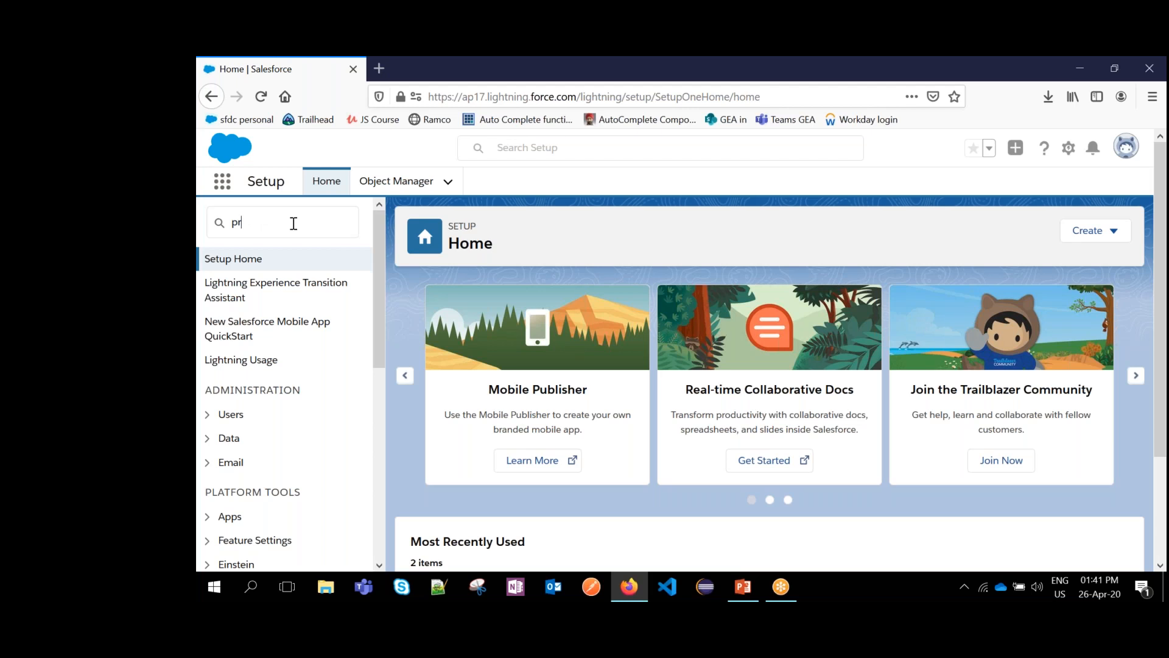
{"action": "type", "text": "ofiles"}
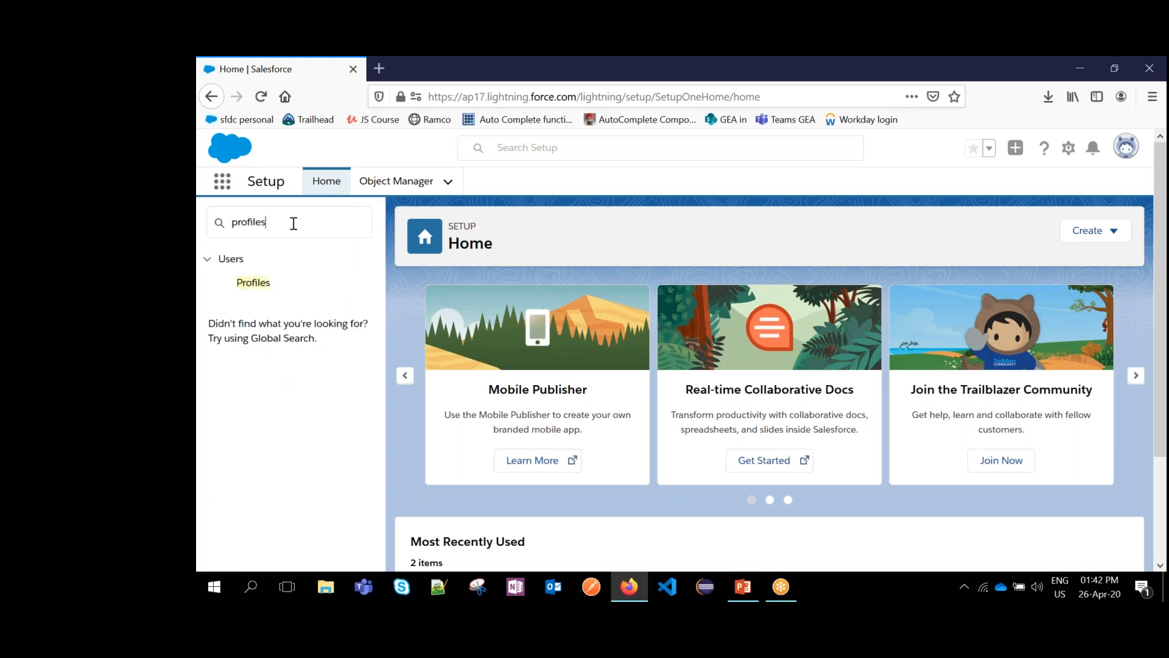
{"action": "left_click", "coordinate": [263, 288]}
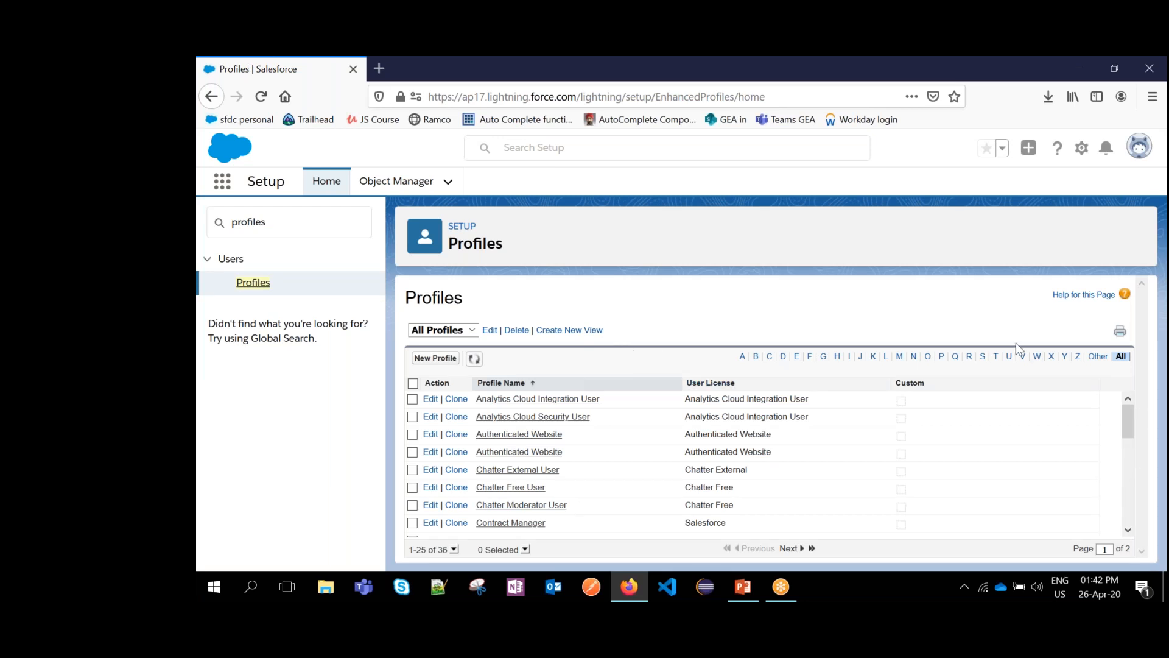
- Open the Customer Community Plus Login User profile from the profile list and look through its details
{"action": "scroll", "coordinate": [624, 502], "scroll_direction": "down", "scroll_amount": 5}
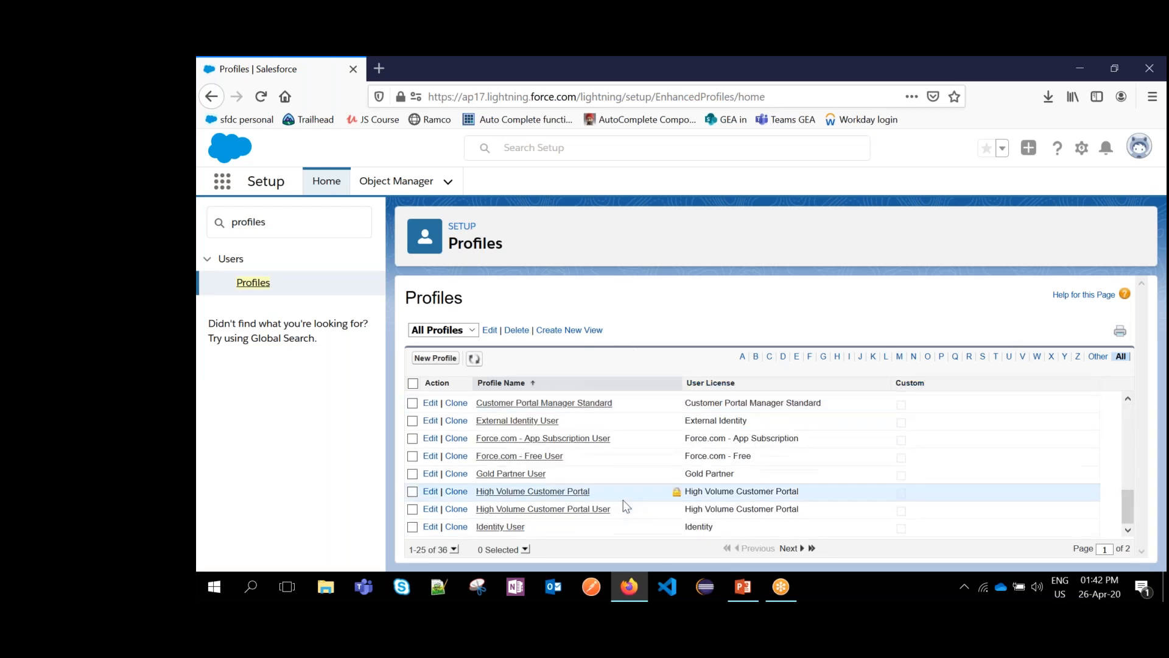
{"action": "scroll", "coordinate": [609, 418], "scroll_direction": "up", "scroll_amount": 3}
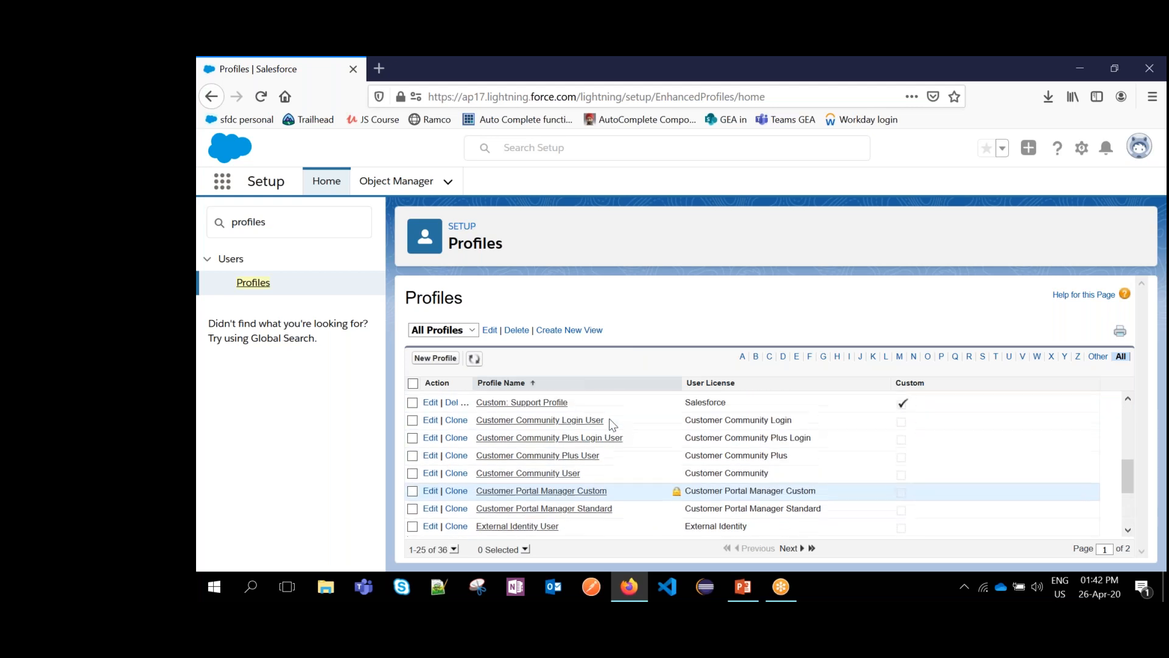
{"action": "left_click", "coordinate": [552, 439]}
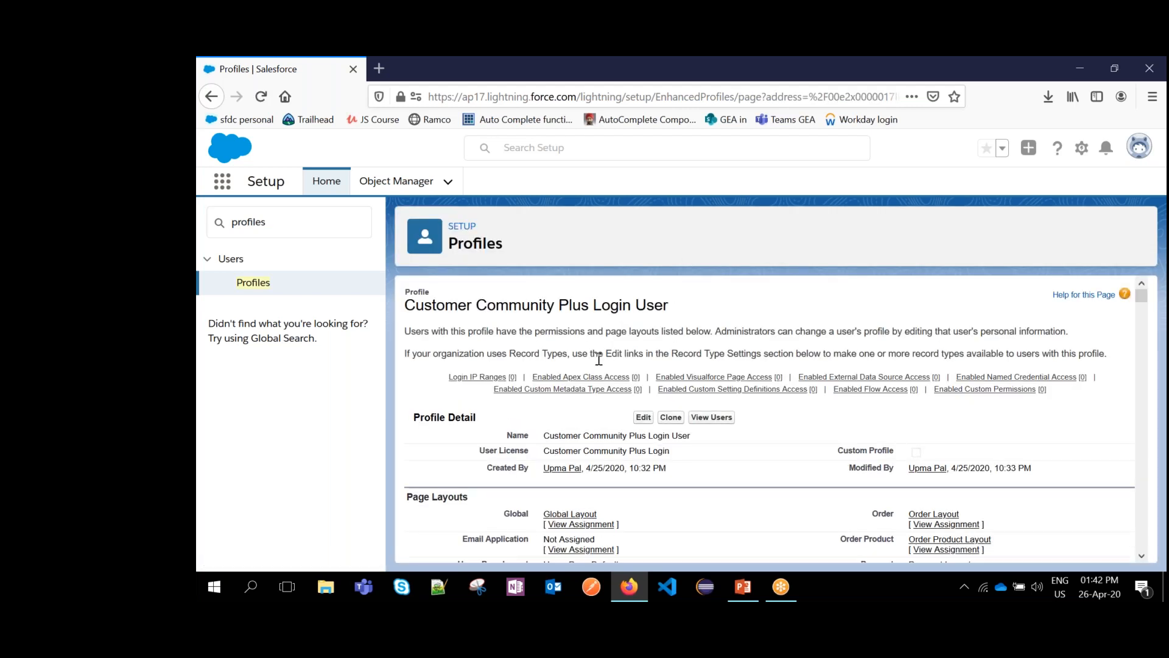
{"action": "scroll", "coordinate": [598, 359], "scroll_direction": "down", "scroll_amount": 5}
{"action": "scroll", "coordinate": [599, 360], "scroll_direction": "up", "scroll_amount": 5}
- Clone the profile under the name "Customer Community Plus Login User demo" and save it
{"action": "left_click", "coordinate": [671, 418]}
{"action": "left_click", "coordinate": [604, 415]}
{"action": "left_click", "coordinate": [604, 415]}
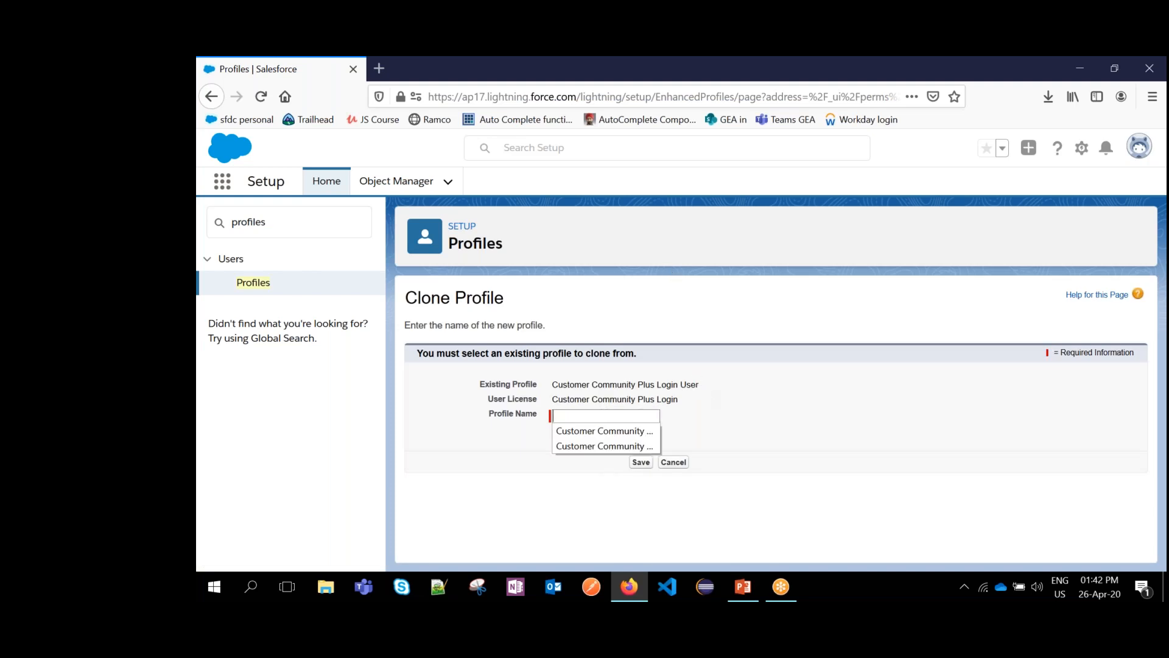
{"action": "double_click", "coordinate": [695, 384]}
{"action": "left_click", "coordinate": [698, 385]}
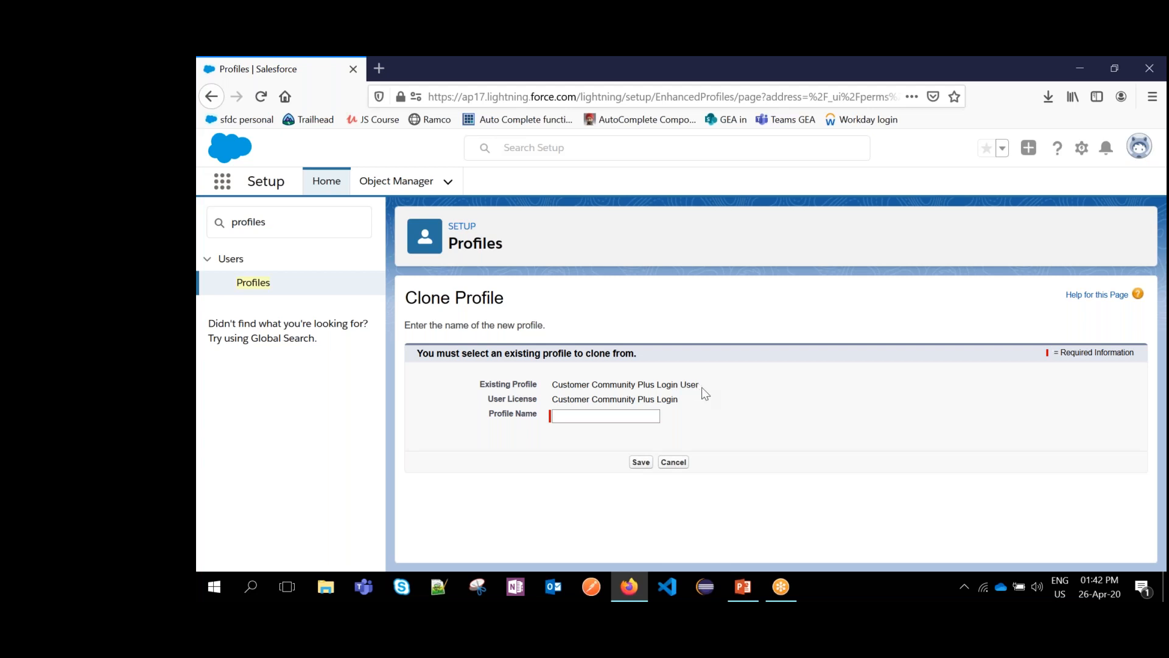
{"action": "left_click_drag", "start_coordinate": [704, 393], "coordinate": [556, 396]}
{"action": "key", "text": "ctrl+c"}
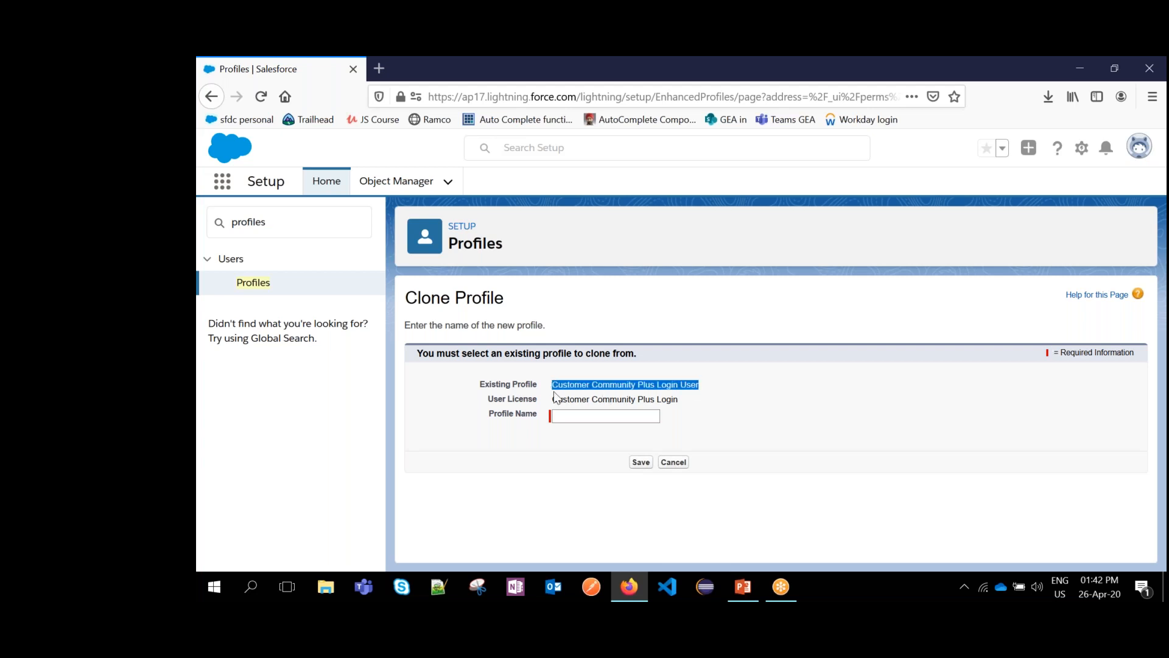
{"action": "left_click", "coordinate": [571, 416]}
{"action": "key", "text": "ctrl+v"}
{"action": "type", "text": "demo"}
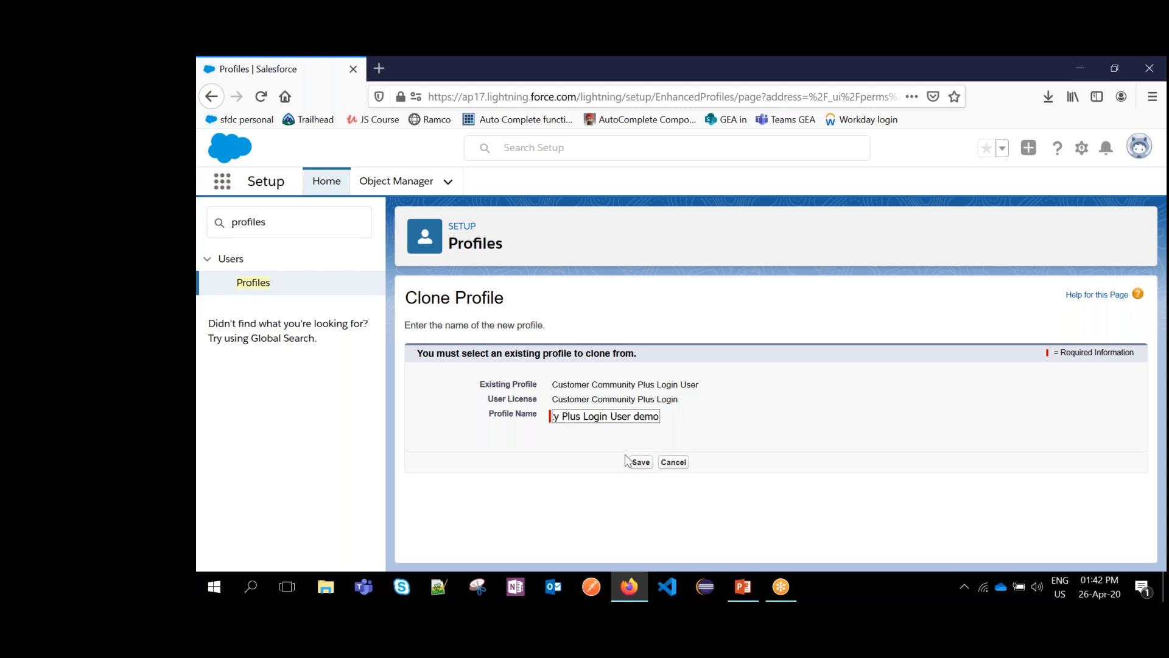
{"action": "left_click", "coordinate": [639, 464]}
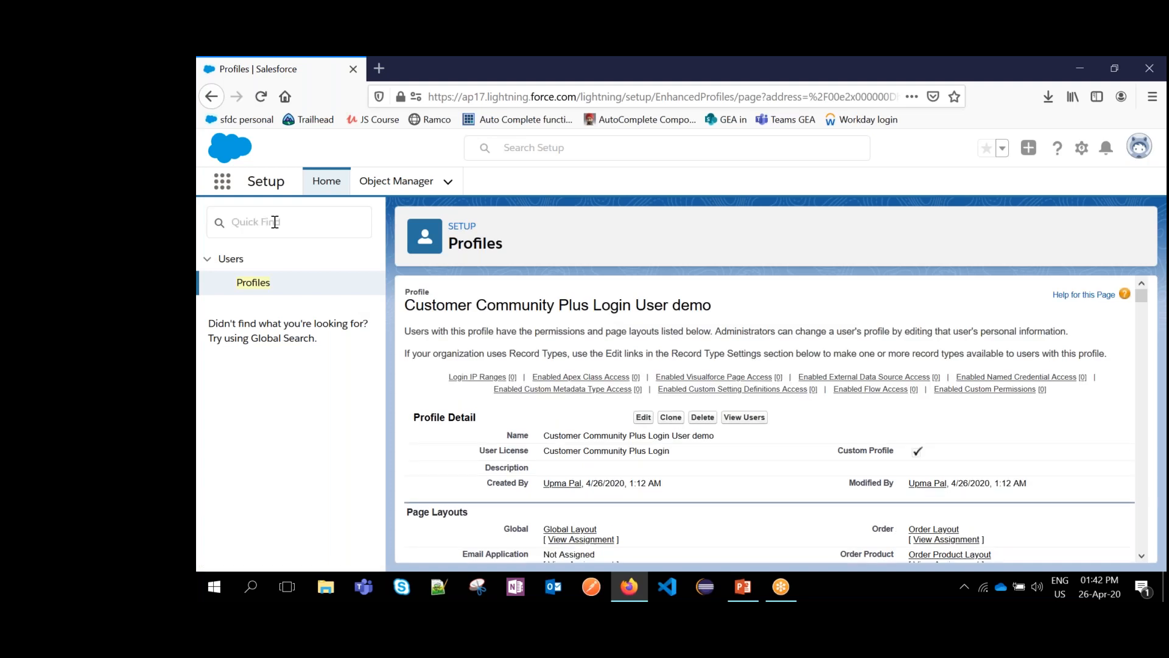
- Search Setup for "Communit" and open the Communities Settings page
{"action": "left_click", "coordinate": [275, 221]}
{"action": "type", "text": "c"}
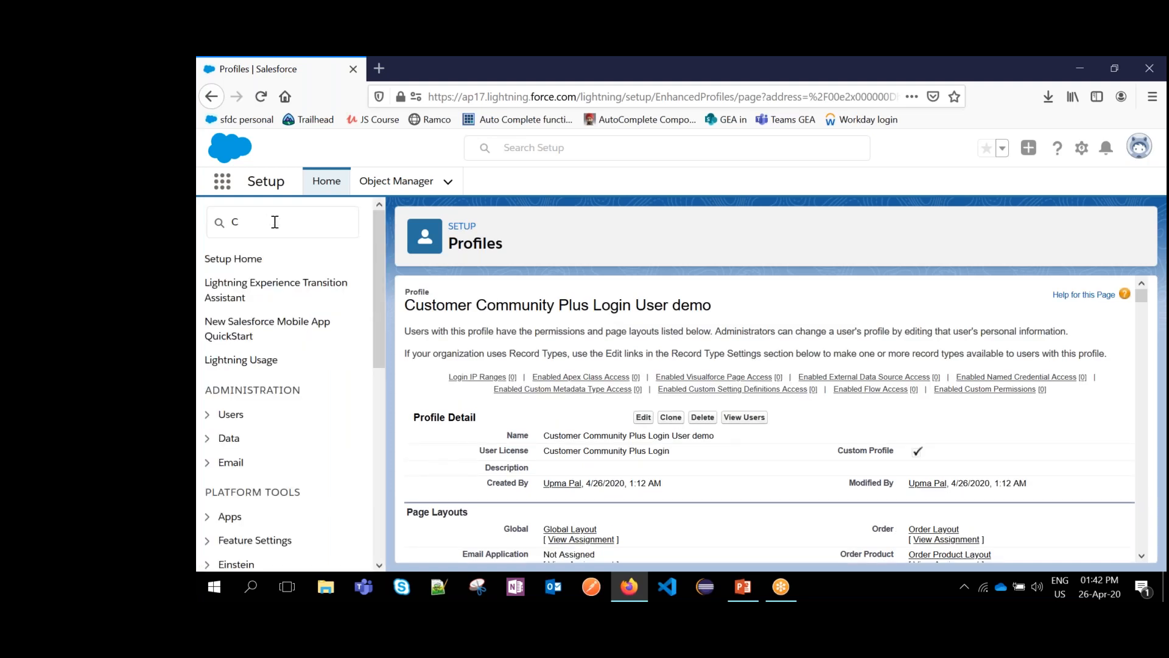
{"action": "type", "text": "ommunity"}
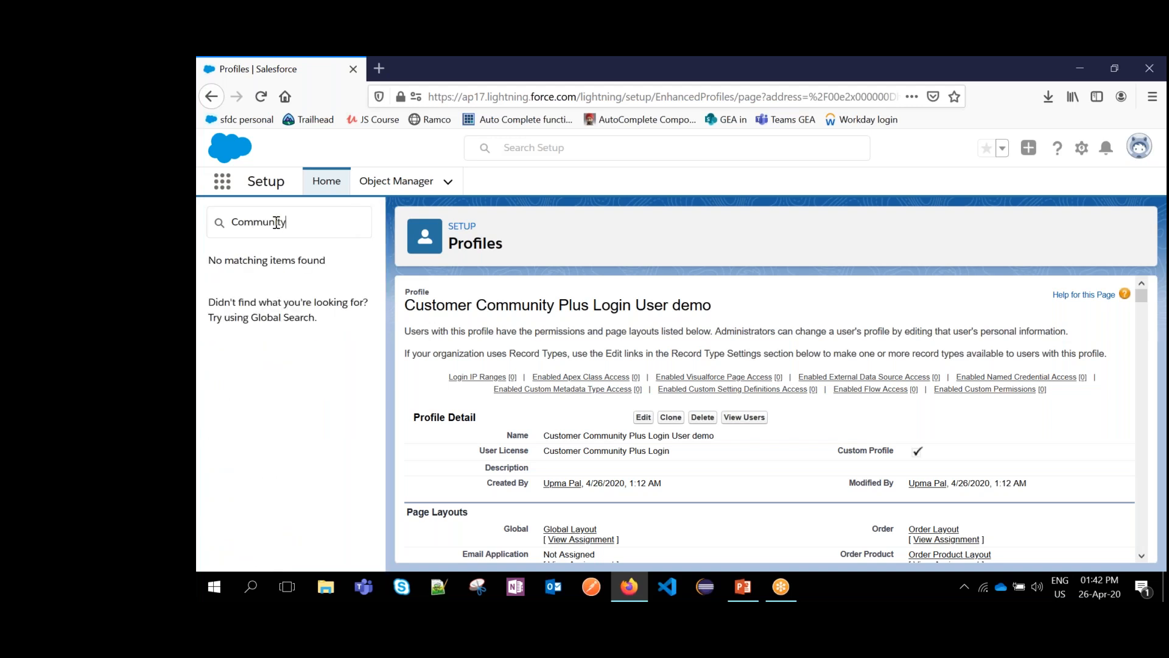
{"action": "key", "text": "BackSpace"}
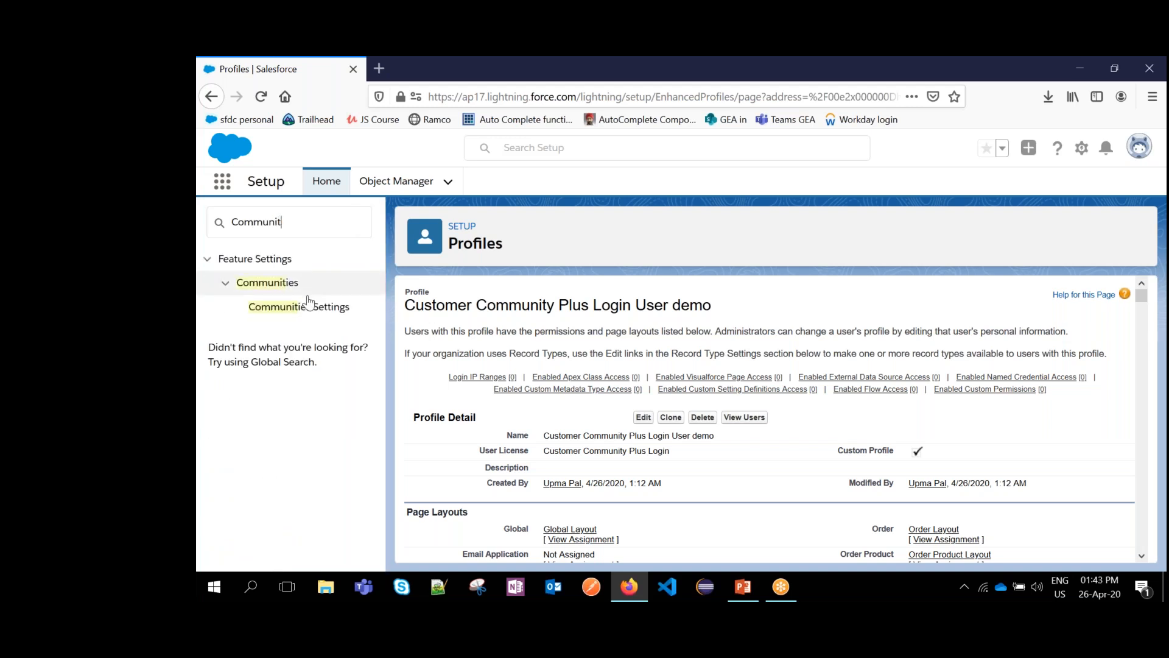
{"action": "left_click", "coordinate": [311, 308]}
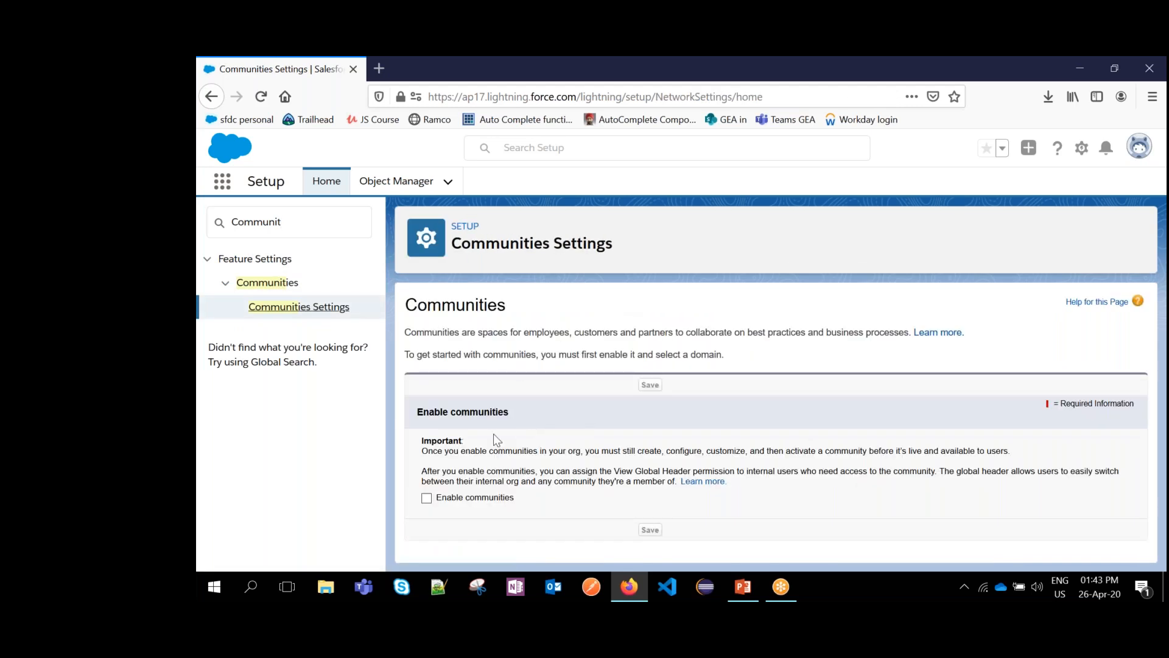
- Enable communities and check the availability of the domain names Demo and Demo123
{"action": "left_click", "coordinate": [427, 498]}
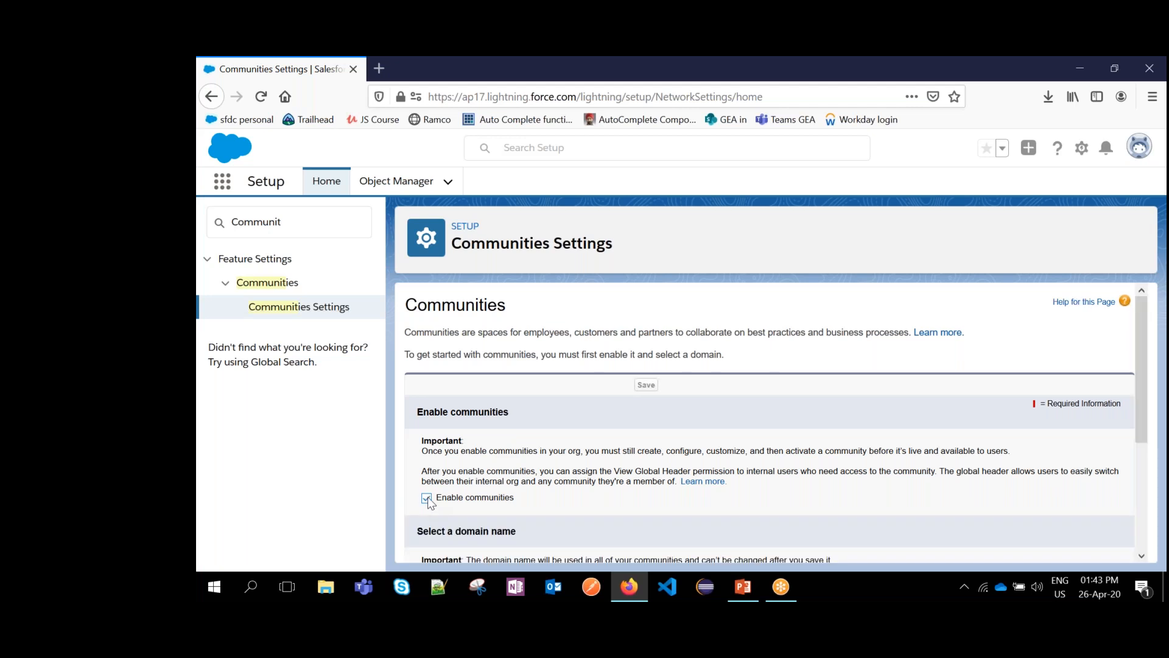
{"action": "scroll", "coordinate": [541, 457], "scroll_direction": "down", "scroll_amount": 3}
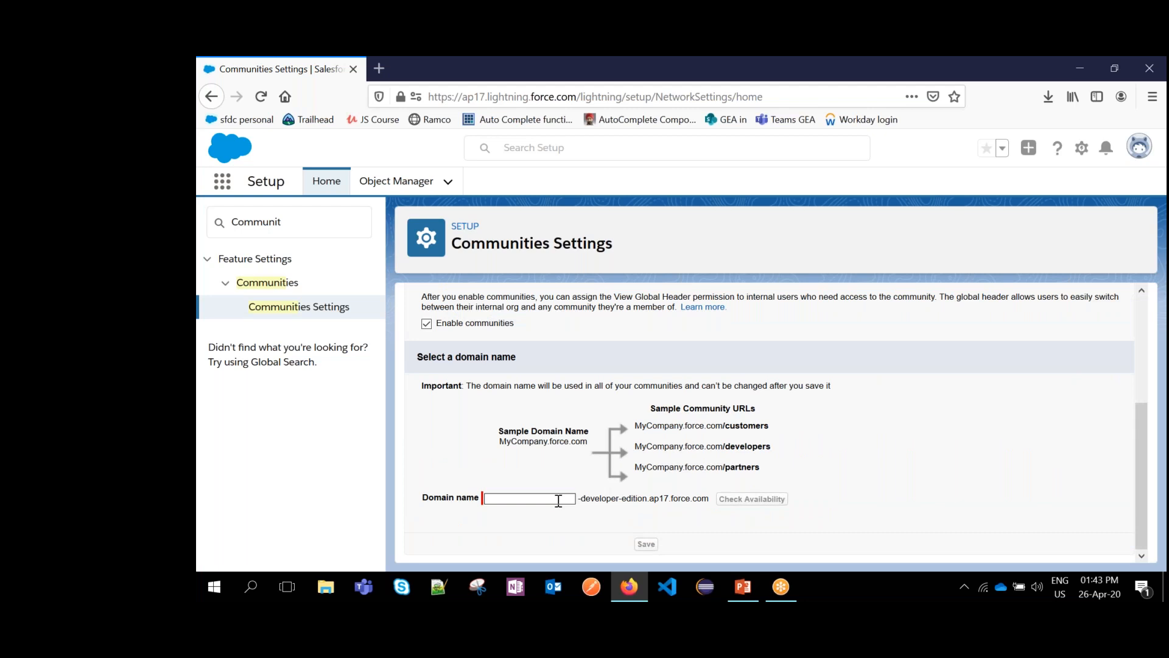
{"action": "type", "text": "Demo"}
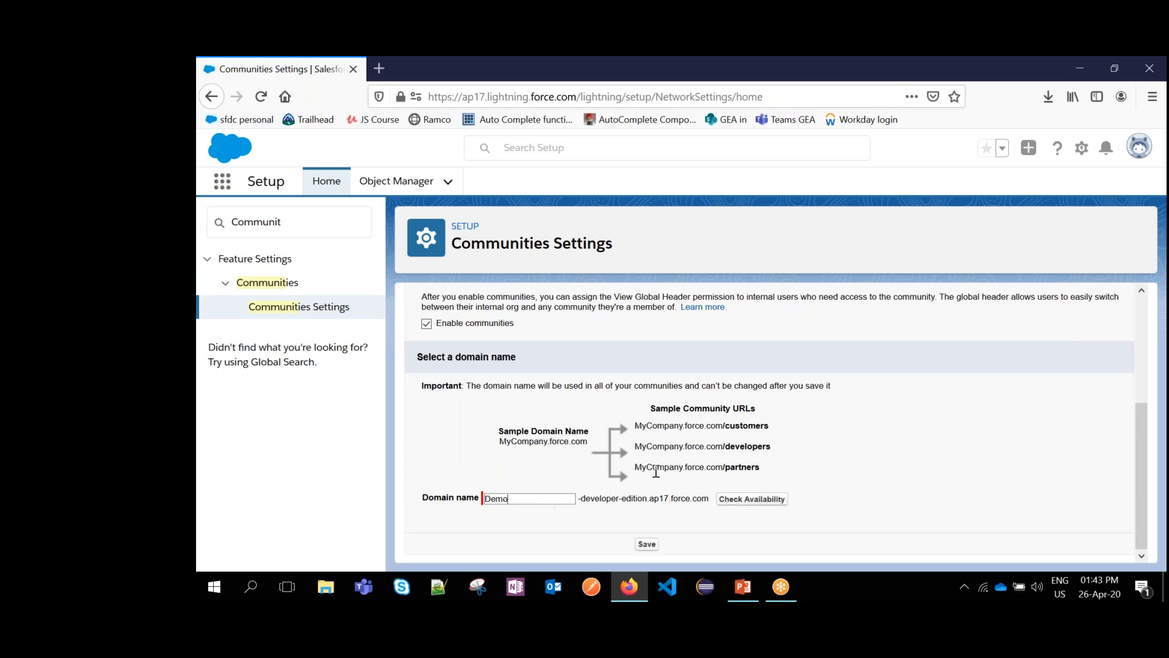
{"action": "left_click", "coordinate": [775, 503]}
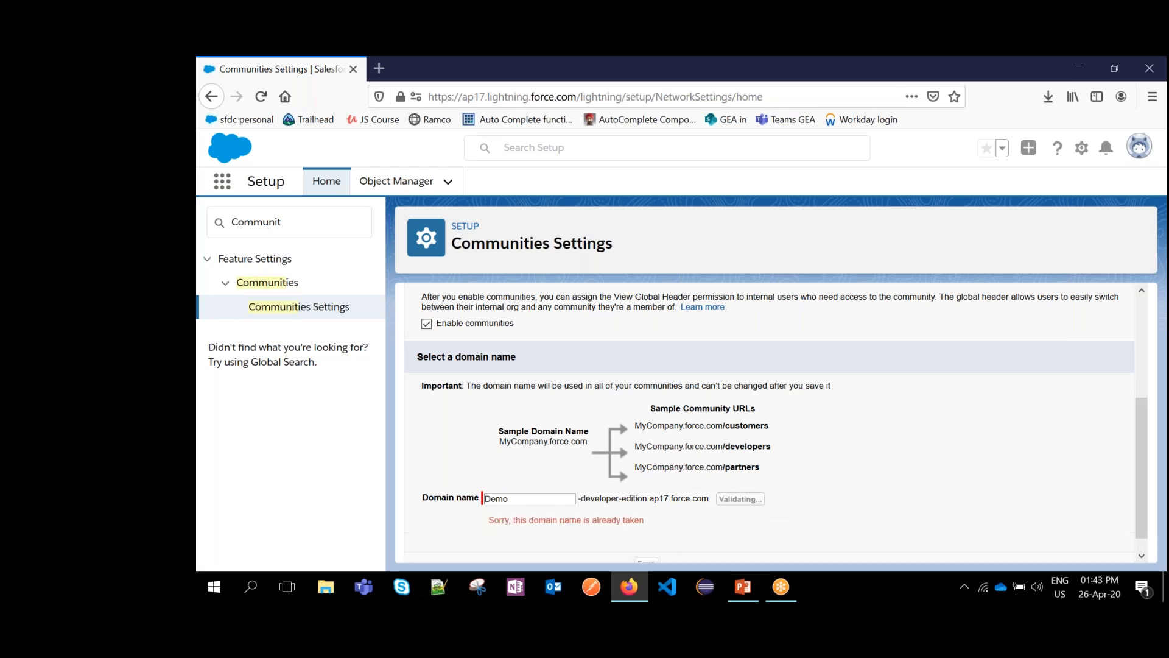
{"action": "type", "text": "123"}
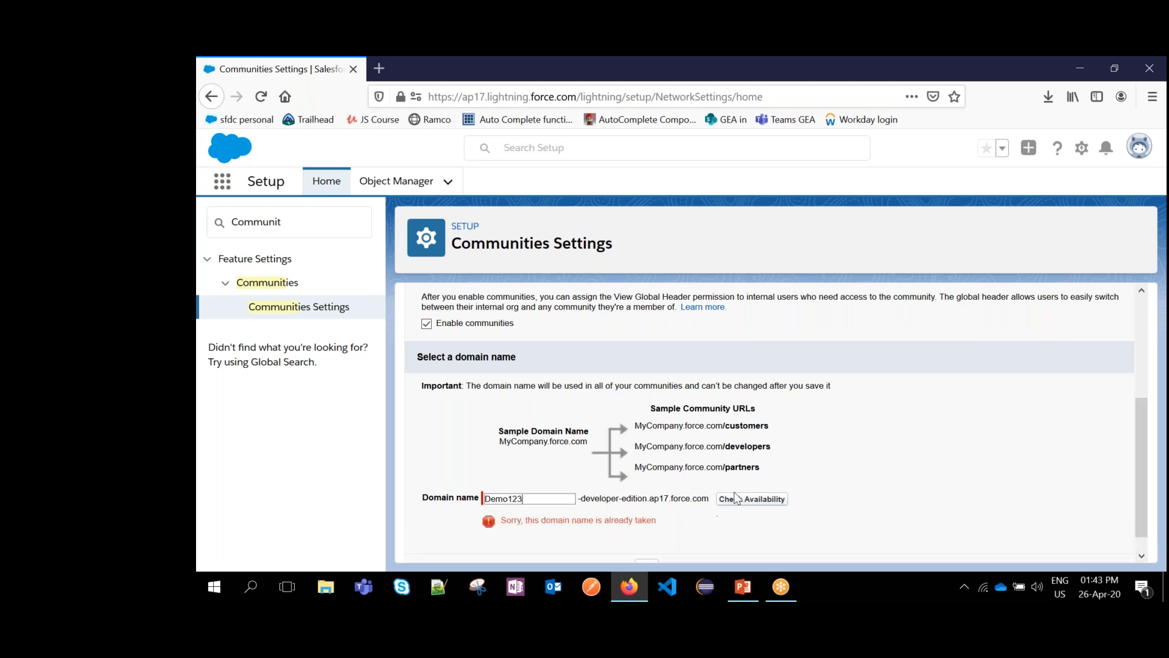
{"action": "left_click", "coordinate": [738, 499]}
- Replace the community domain name with Decodesff and check its availability
{"action": "key", "text": "BackSpace"}
{"action": "key", "text": "BackSpace"}
{"action": "key", "text": "BackSpace"}
{"action": "key", "text": "BackSpace"}
{"action": "key", "text": "BackSpace"}
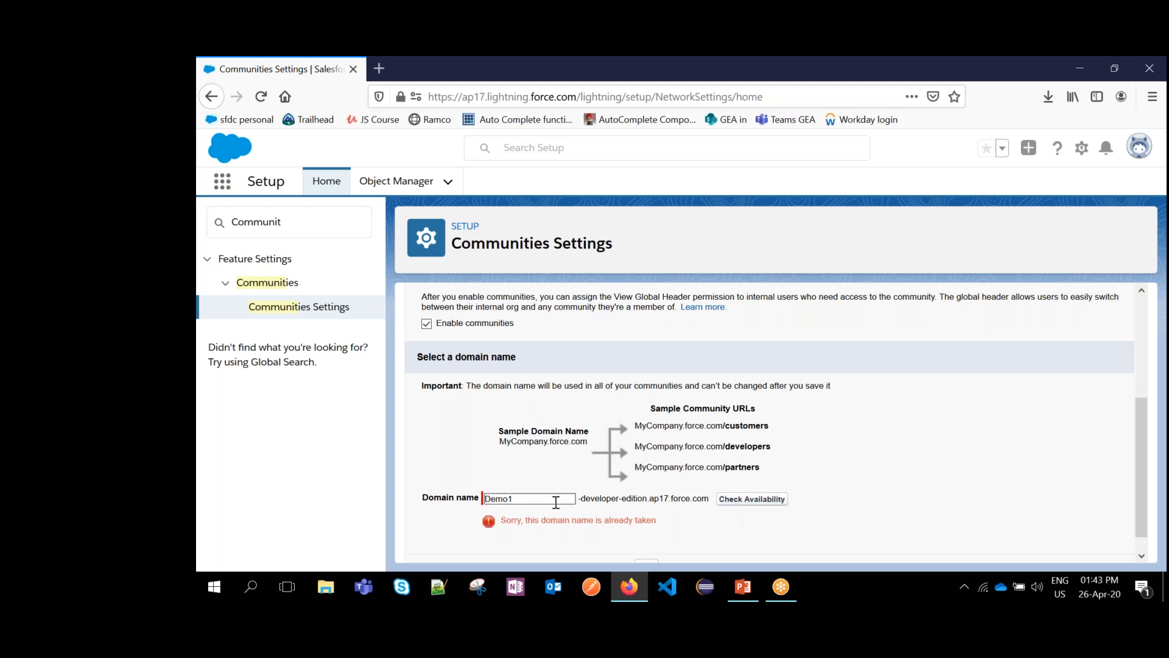
{"action": "type", "text": "codesff"}
{"action": "left_click", "coordinate": [752, 499]}
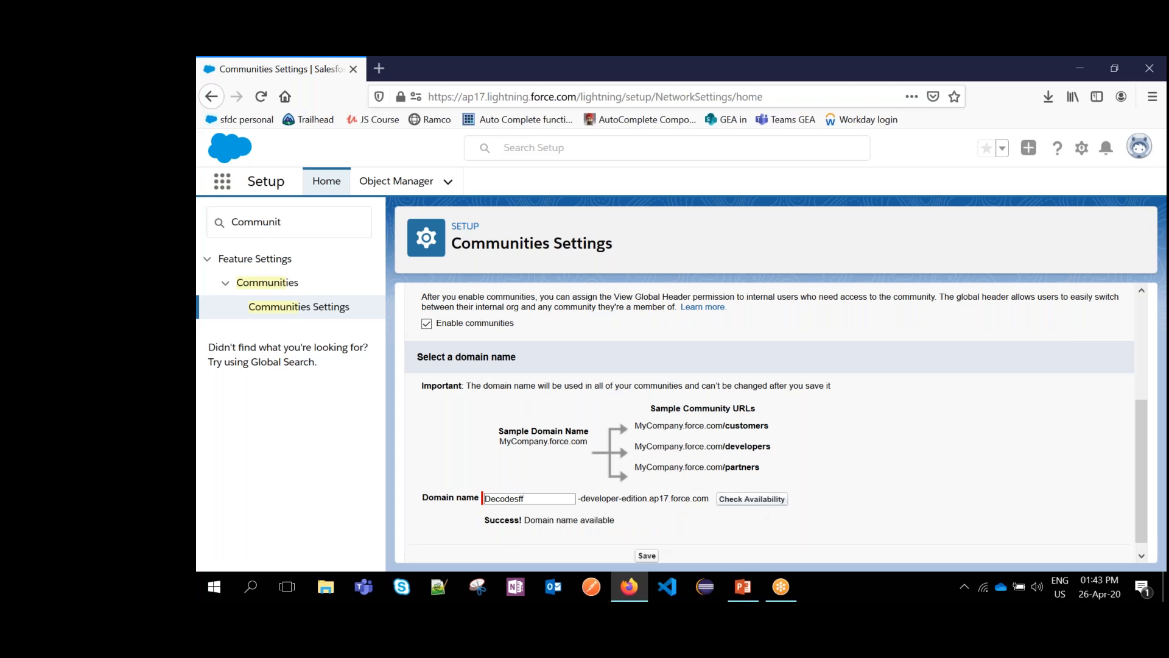
- Save the communities settings, confirming the domain registration, and allow the All Communities page to open in a new tab
{"action": "scroll", "coordinate": [689, 511], "scroll_direction": "down", "scroll_amount": 1}
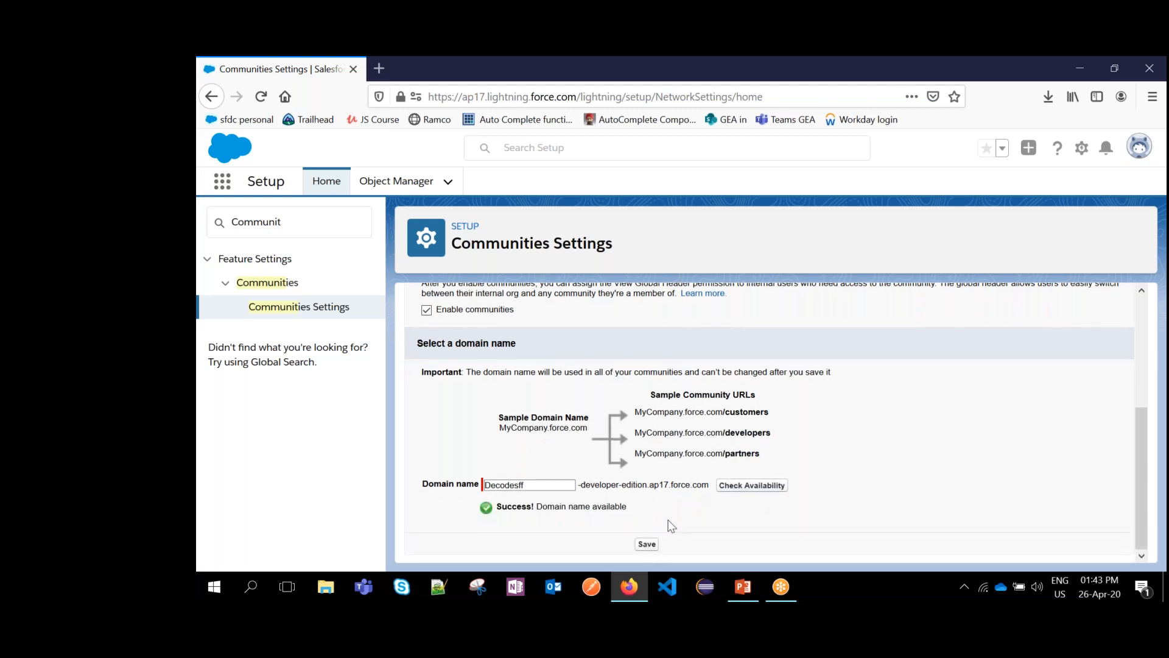
{"action": "left_click", "coordinate": [648, 545]}
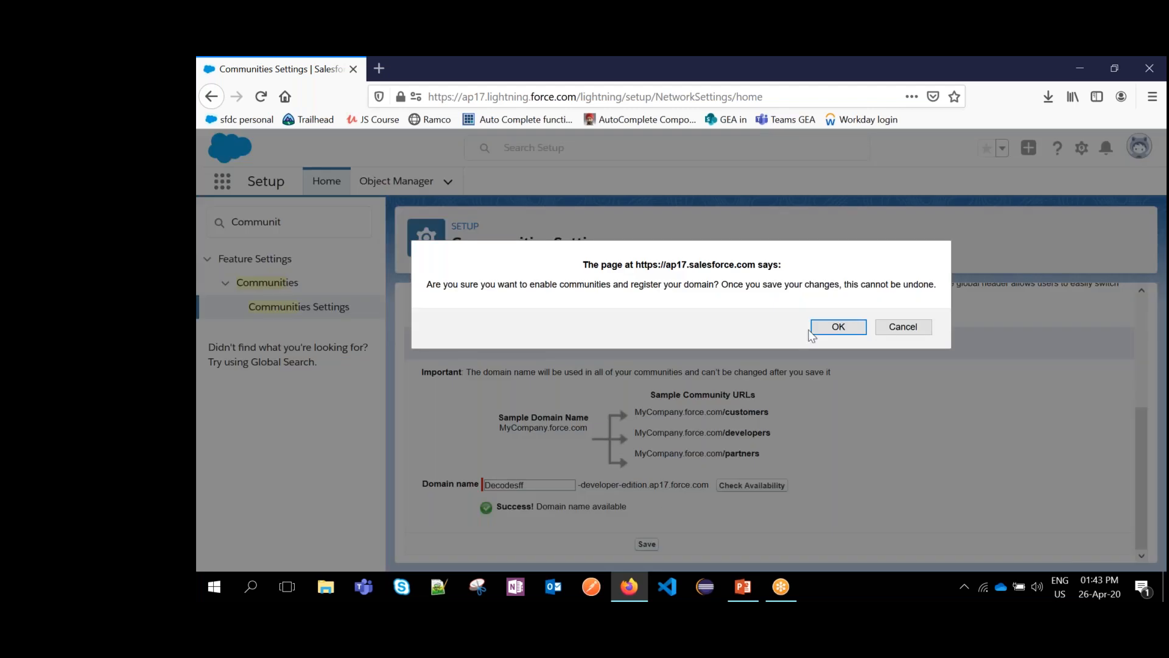
{"action": "left_click", "coordinate": [838, 327]}
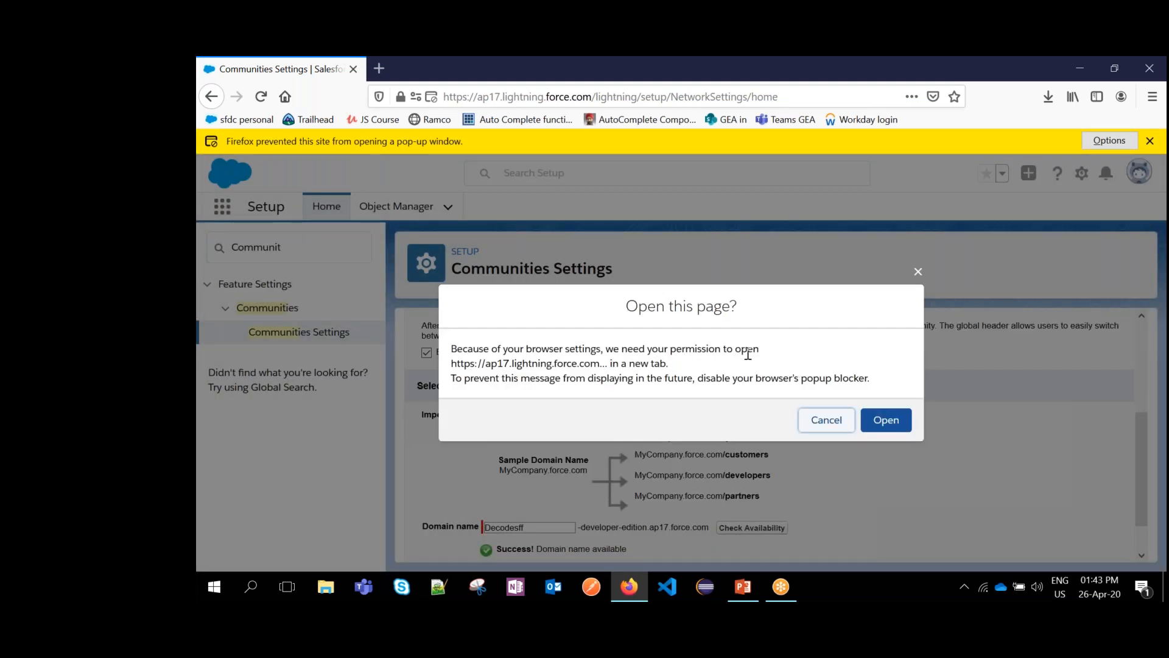
{"action": "left_click", "coordinate": [886, 426]}
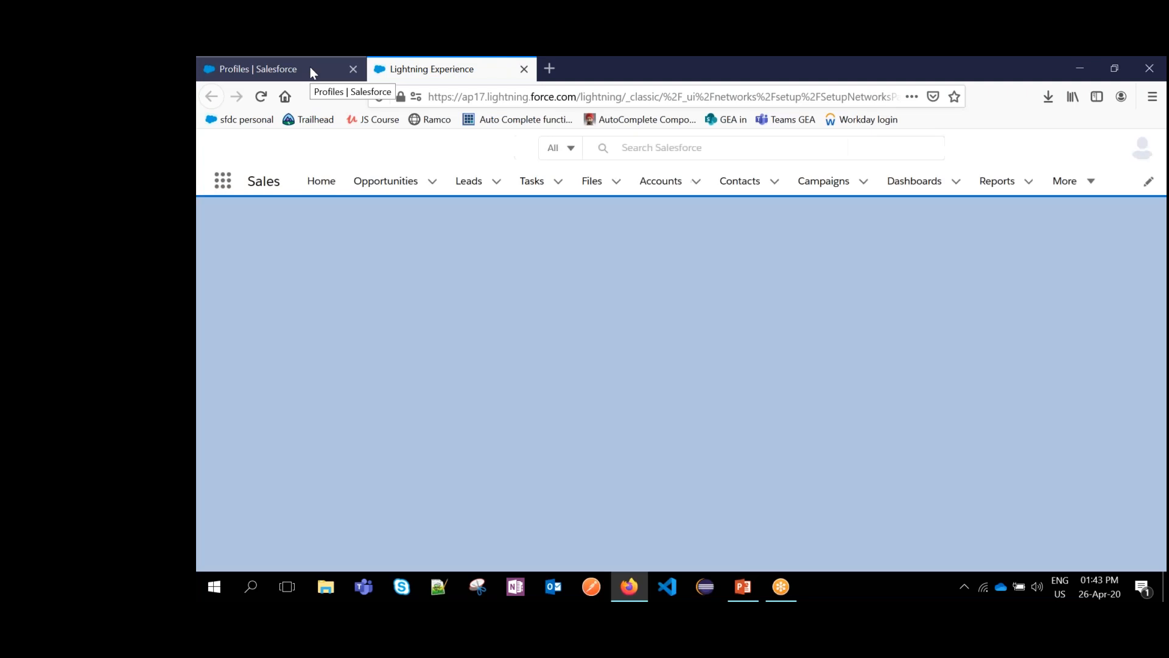
{"action": "left_click", "coordinate": [309, 67]}
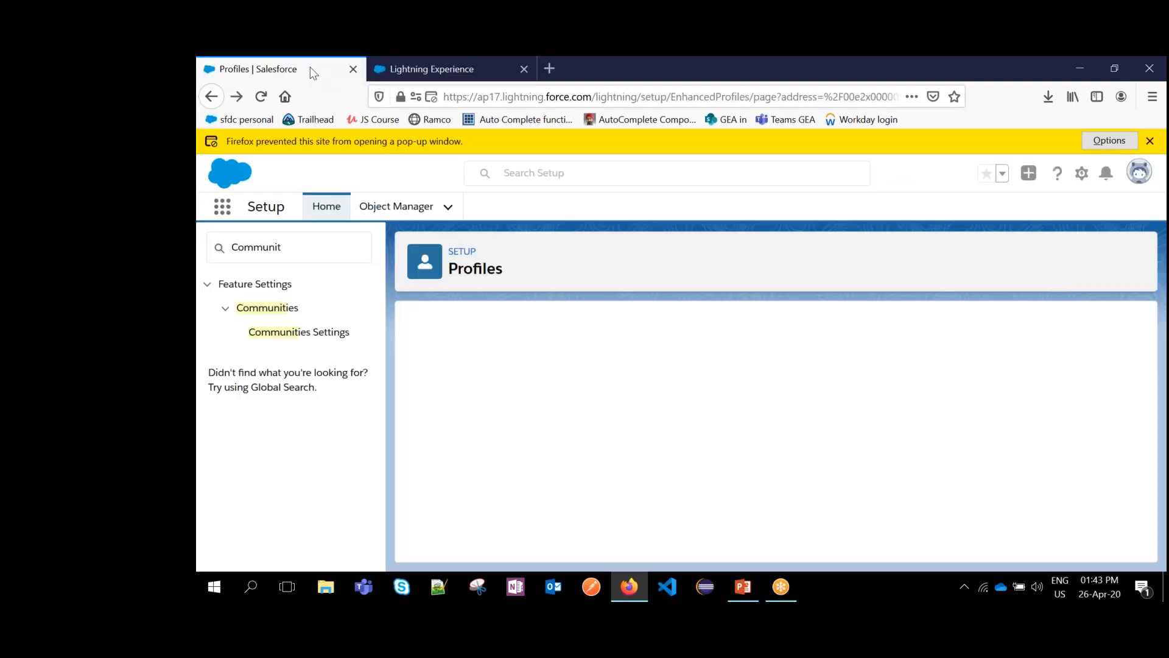
{"action": "left_click", "coordinate": [404, 71]}
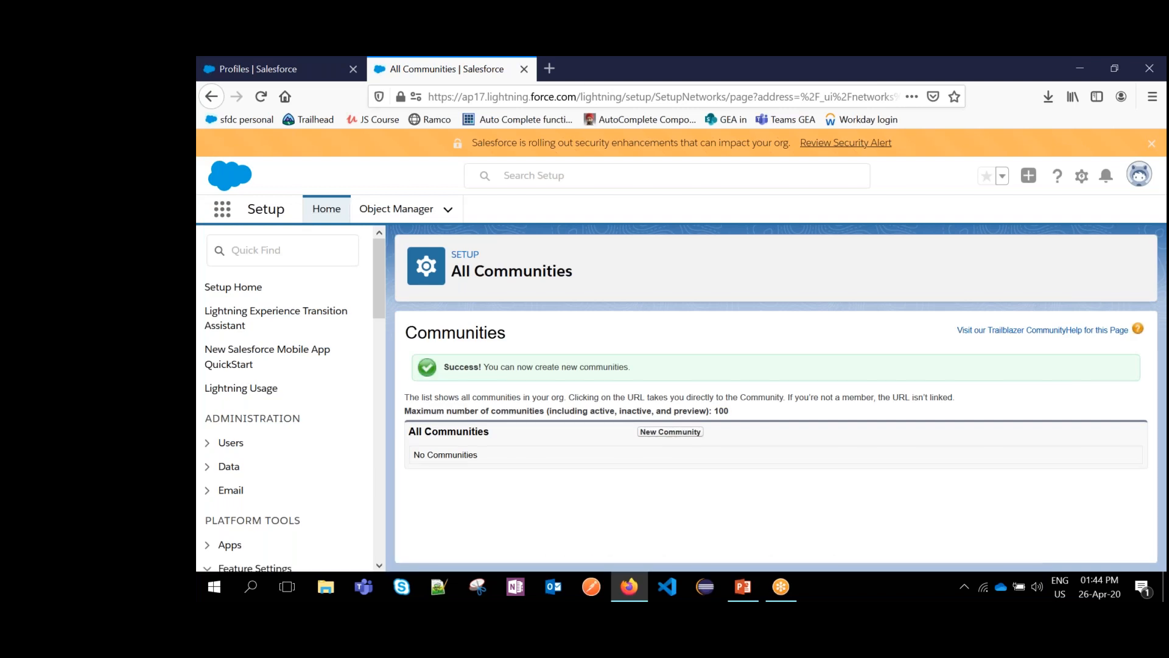
- Return to the original Setup tab, reopen Communities Settings and look through the whole page
{"action": "left_click", "coordinate": [312, 77]}
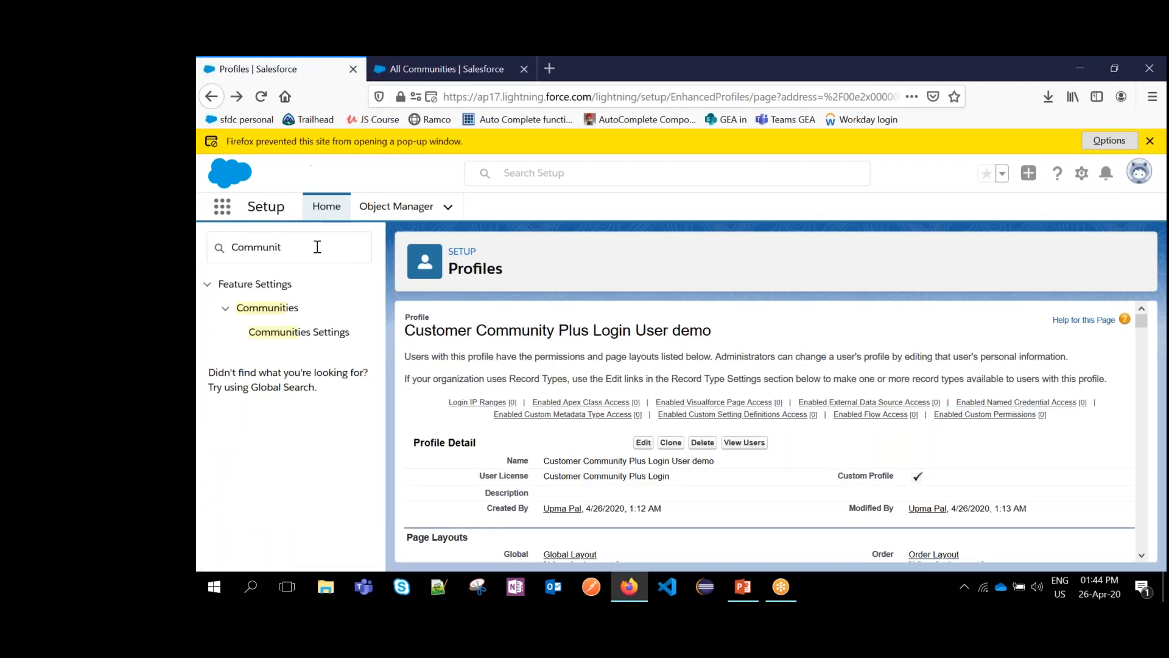
{"action": "left_click", "coordinate": [320, 335]}
{"action": "scroll", "coordinate": [637, 329], "scroll_direction": "down", "scroll_amount": 6}
{"action": "scroll", "coordinate": [638, 329], "scroll_direction": "up", "scroll_amount": 6}
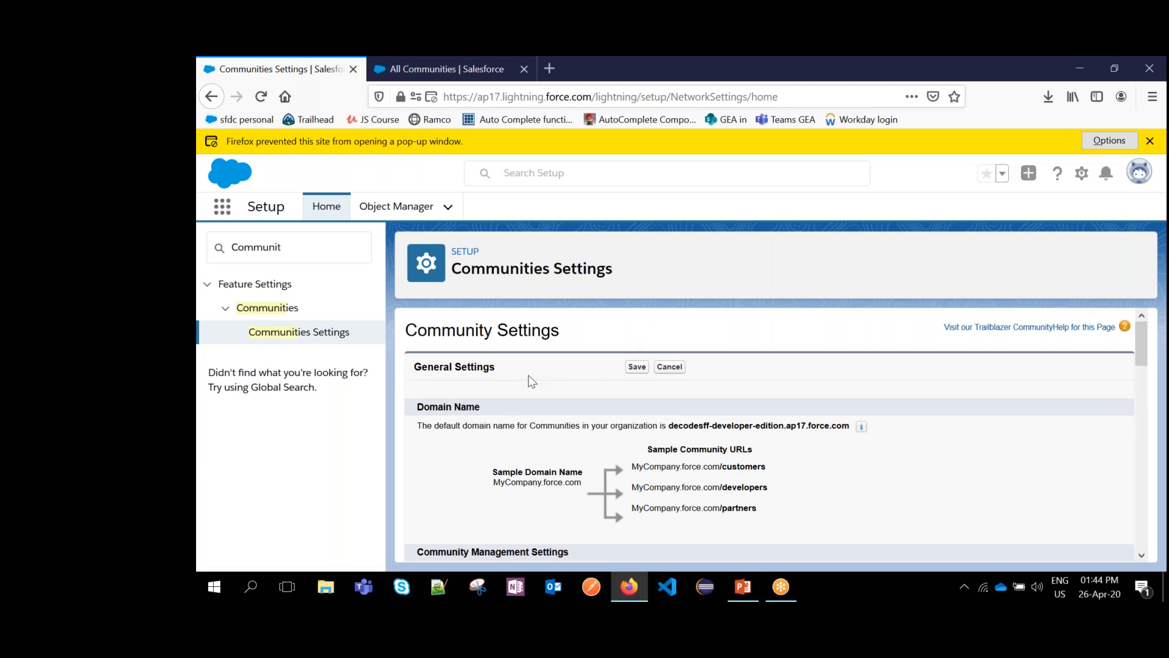
- Examine the default domain name for Communities, its info note and the Community Management Settings section
{"action": "scroll", "coordinate": [532, 381], "scroll_direction": "down", "scroll_amount": 3}
{"action": "scroll", "coordinate": [532, 381], "scroll_direction": "up", "scroll_amount": 3}
{"action": "mouse_move", "coordinate": [855, 427]}
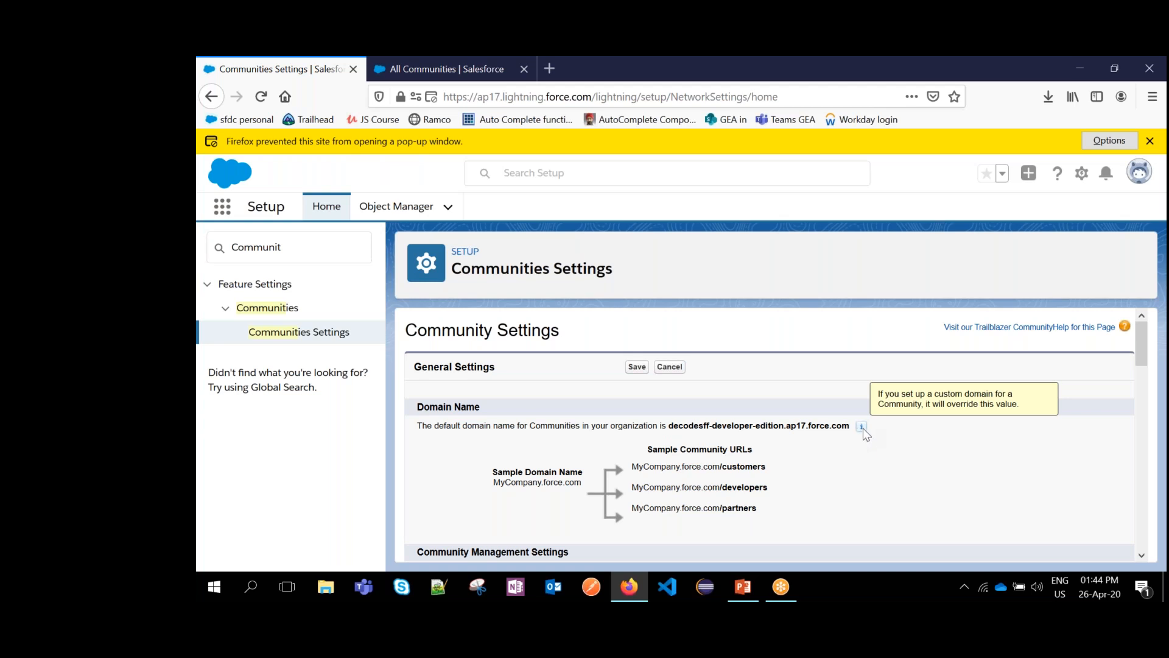
{"action": "left_click_drag", "start_coordinate": [850, 426], "coordinate": [670, 424]}
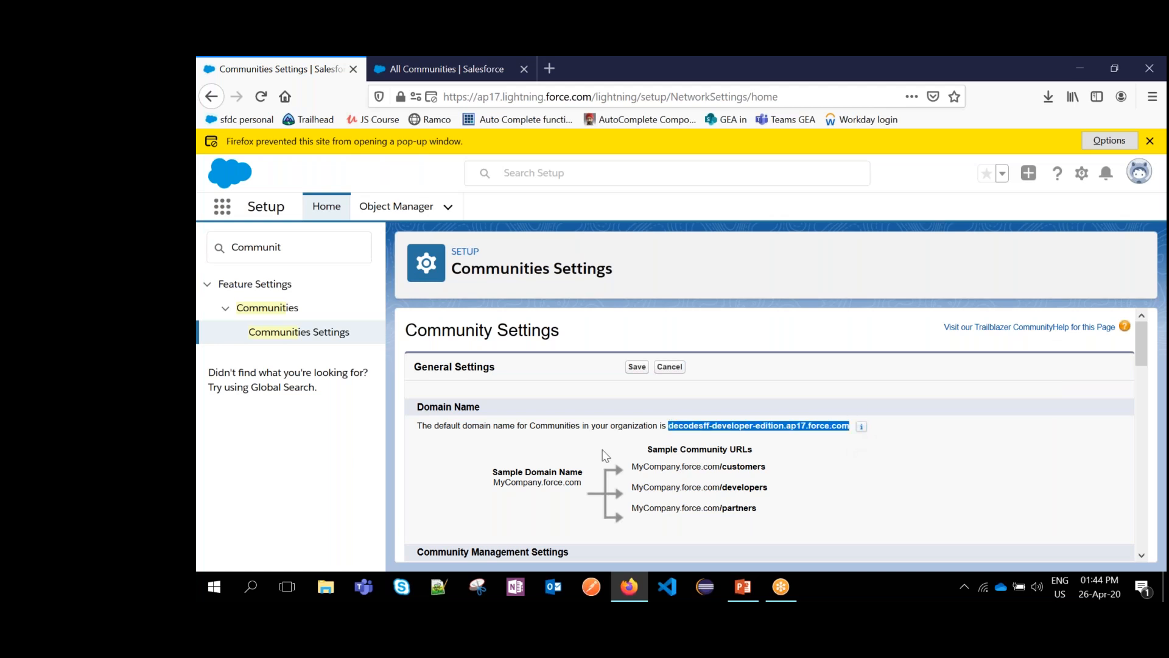
{"action": "scroll", "coordinate": [605, 455], "scroll_direction": "down", "scroll_amount": 4}
{"action": "scroll", "coordinate": [654, 437], "scroll_direction": "up", "scroll_amount": 1}
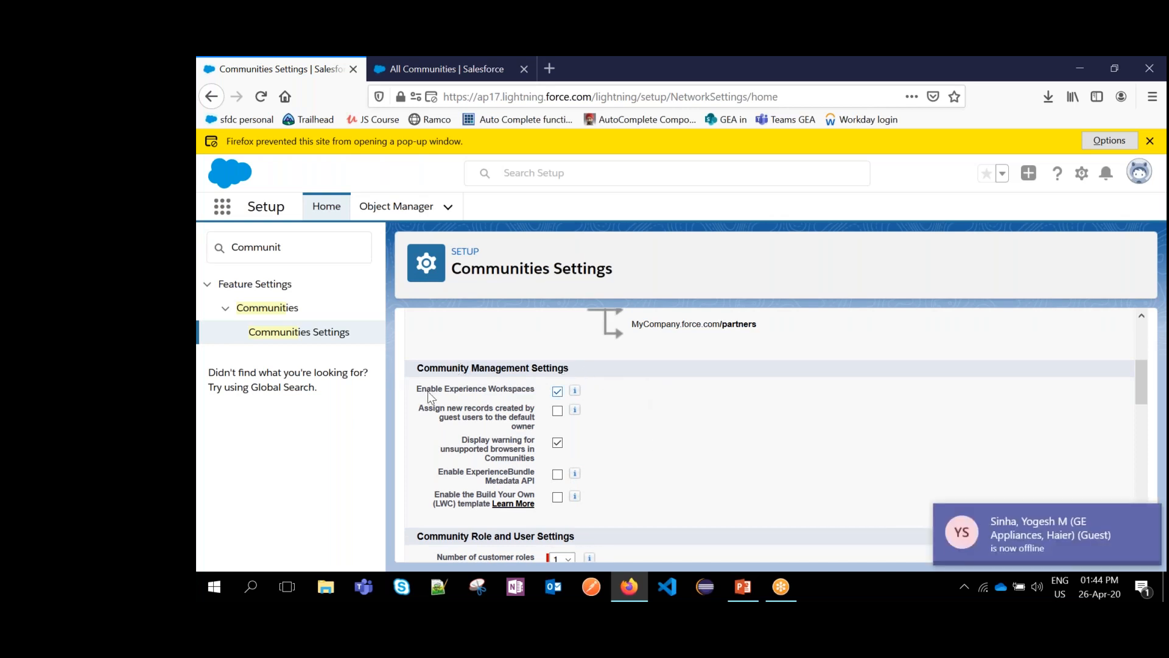
- Examine the Community Management Settings, from Enable Experience Workspaces through the unsupported browser warning to Enable ExperienceBundle Metadata API
{"action": "left_click_drag", "start_coordinate": [417, 391], "coordinate": [529, 400]}
{"action": "left_click", "coordinate": [470, 389]}
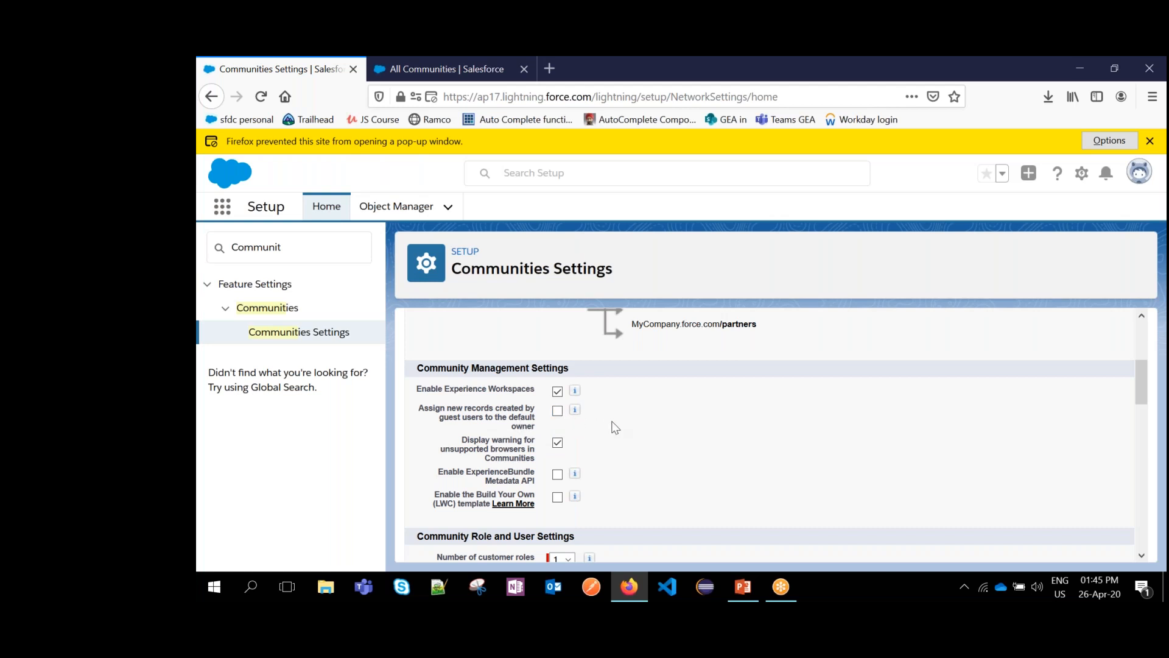
{"action": "scroll", "coordinate": [615, 428], "scroll_direction": "down", "scroll_amount": 1}
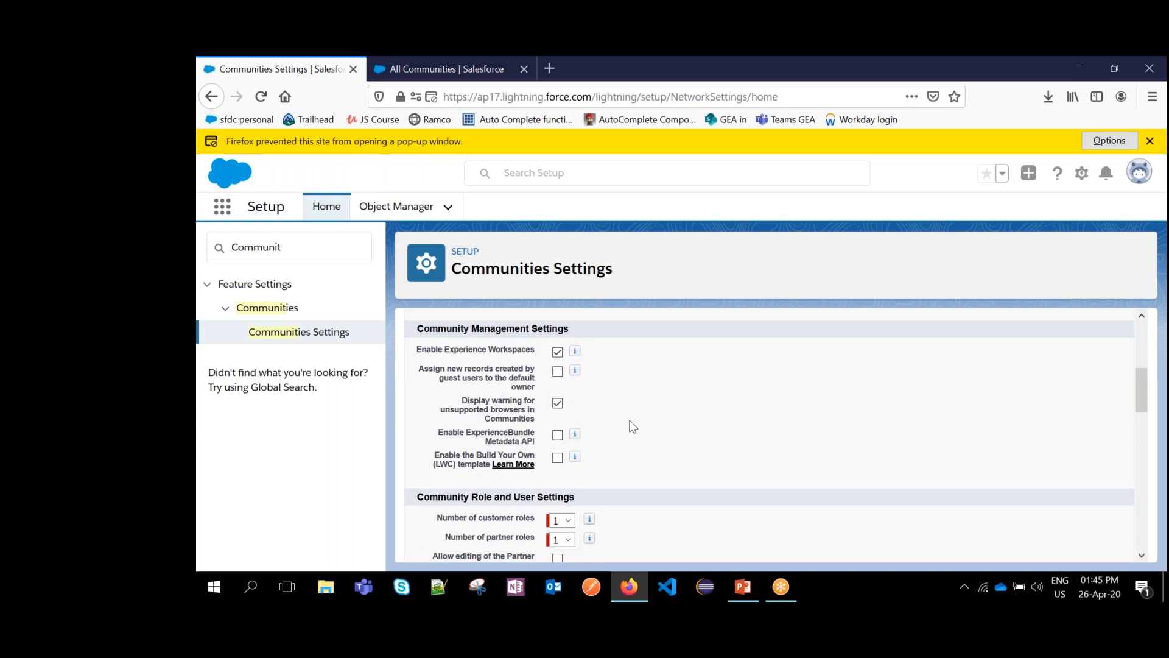
{"action": "scroll", "coordinate": [633, 426], "scroll_direction": "down", "scroll_amount": 3}
{"action": "scroll", "coordinate": [633, 426], "scroll_direction": "up", "scroll_amount": 3}
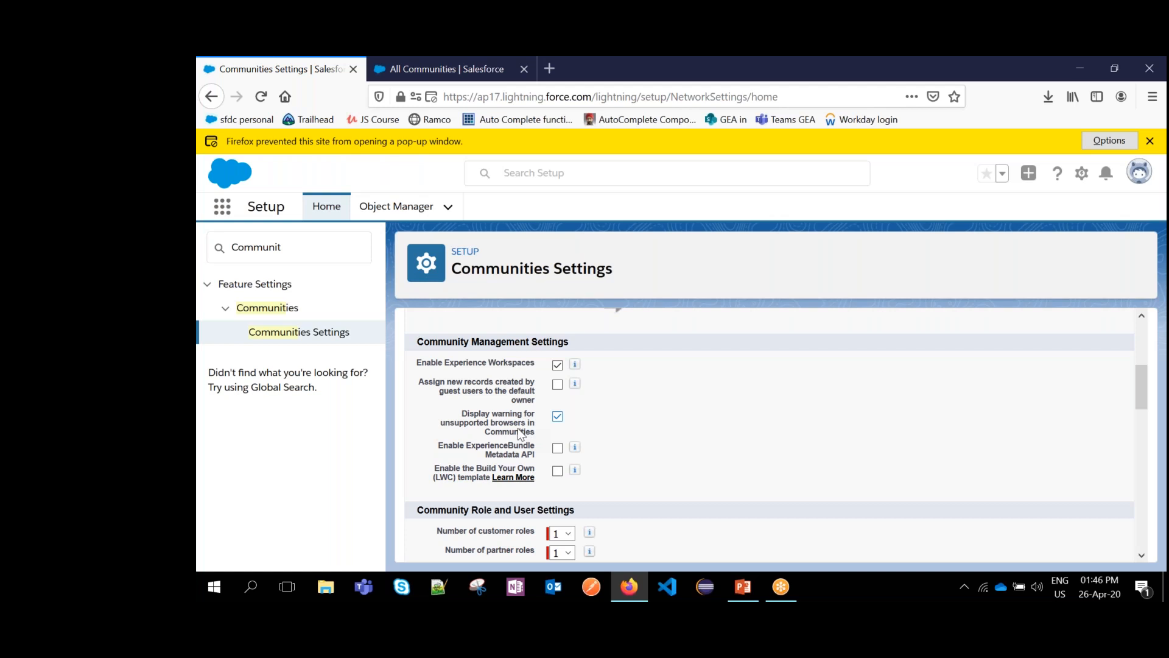
{"action": "scroll", "coordinate": [513, 433], "scroll_direction": "down", "scroll_amount": 1}
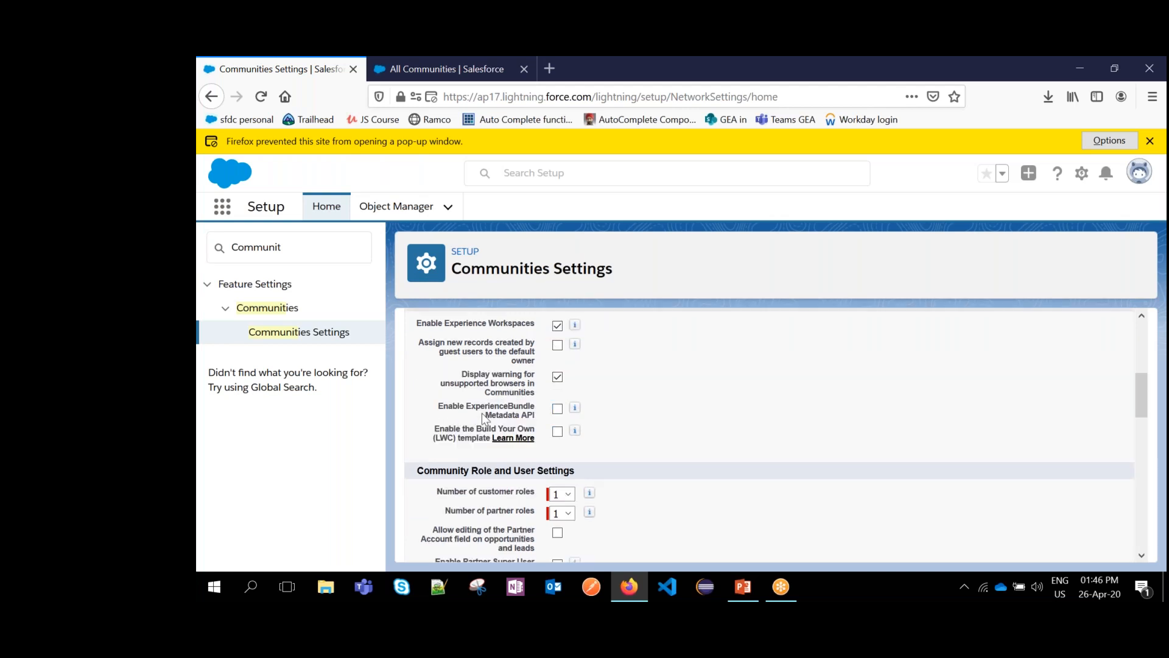
{"action": "left_click_drag", "start_coordinate": [536, 412], "coordinate": [437, 409]}
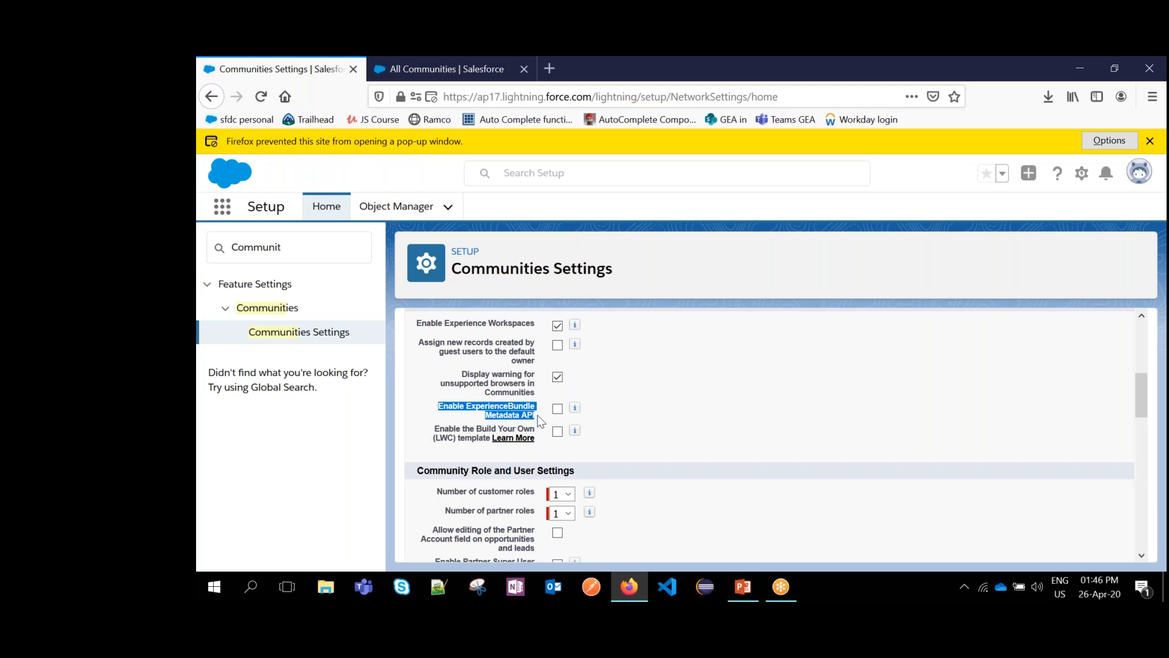
{"action": "left_click_drag", "start_coordinate": [538, 416], "coordinate": [506, 417]}
- Review the customer and partner role counts under Community Role and User Settings, including the choices offered for Number of customer roles
{"action": "scroll", "coordinate": [452, 416], "scroll_direction": "down", "scroll_amount": 3}
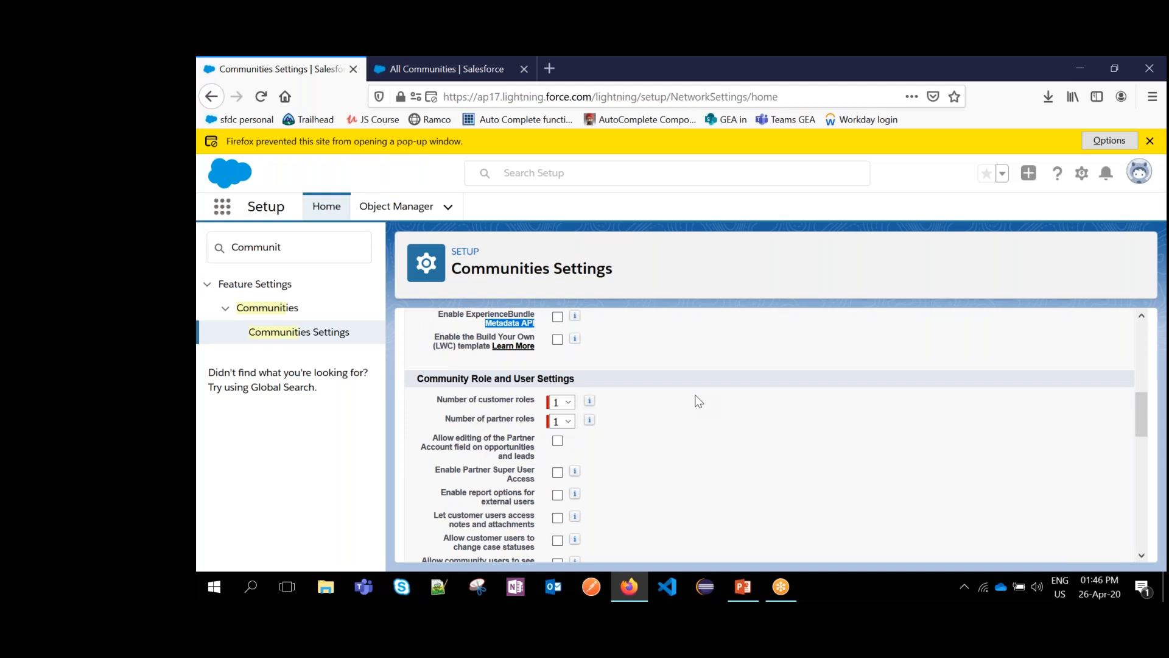
{"action": "scroll", "coordinate": [698, 400], "scroll_direction": "down", "scroll_amount": 3}
{"action": "scroll", "coordinate": [699, 400], "scroll_direction": "up", "scroll_amount": 3}
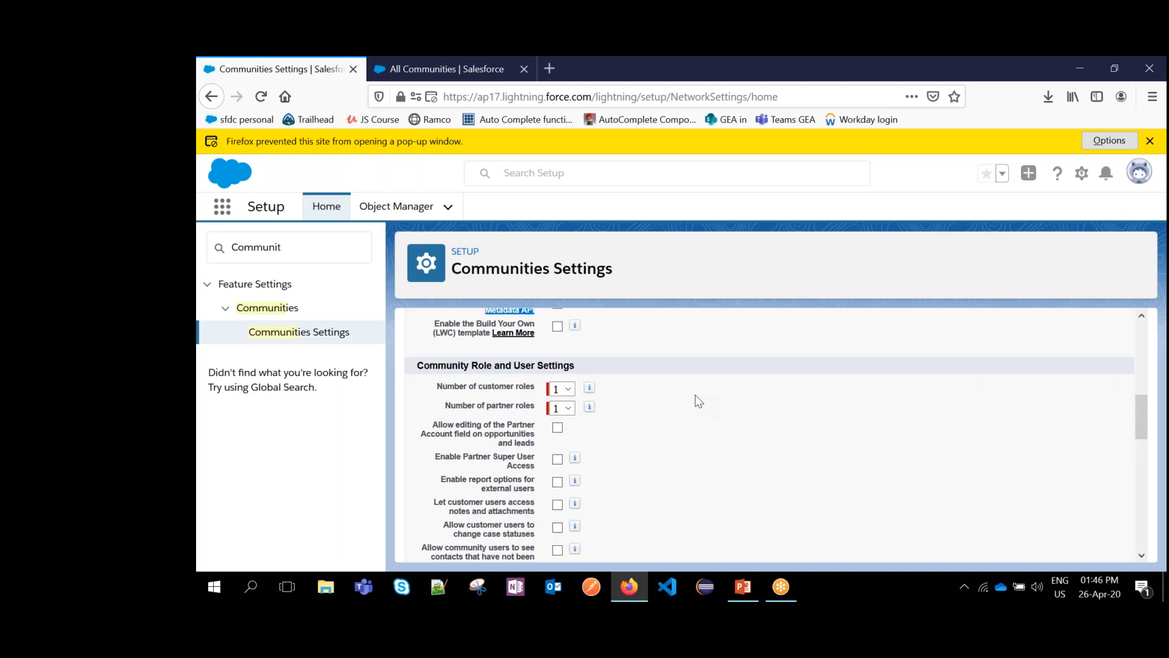
{"action": "scroll", "coordinate": [699, 401], "scroll_direction": "down", "scroll_amount": 1}
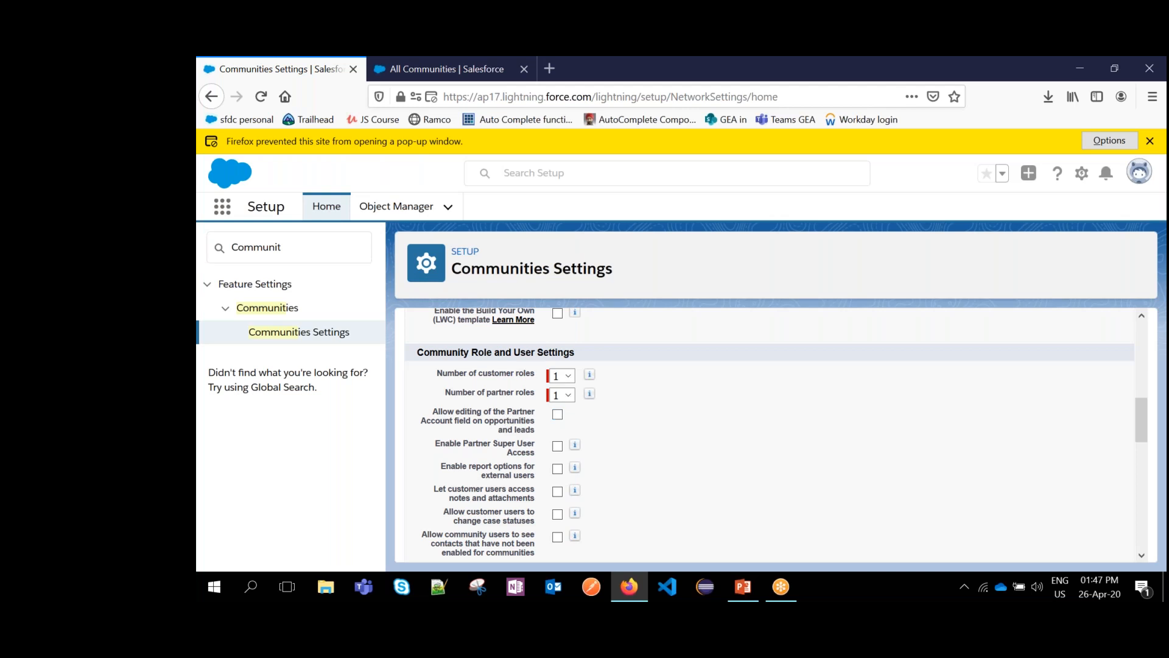
{"action": "double_click", "coordinate": [525, 391]}
{"action": "left_click", "coordinate": [509, 391]}
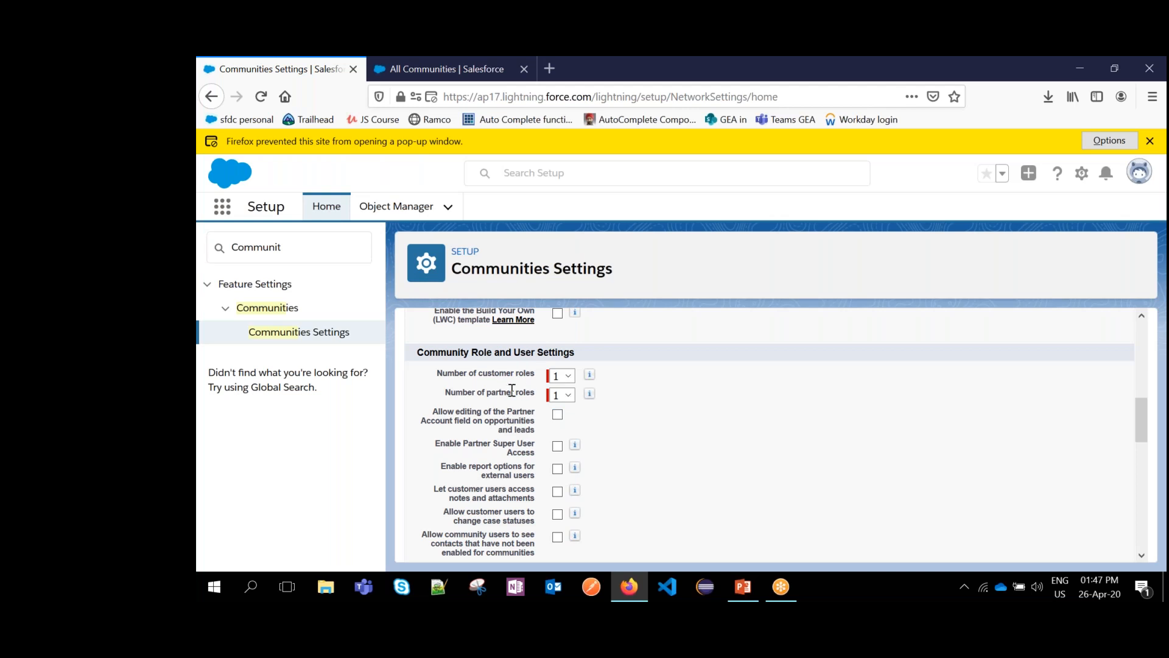
{"action": "left_click", "coordinate": [569, 379]}
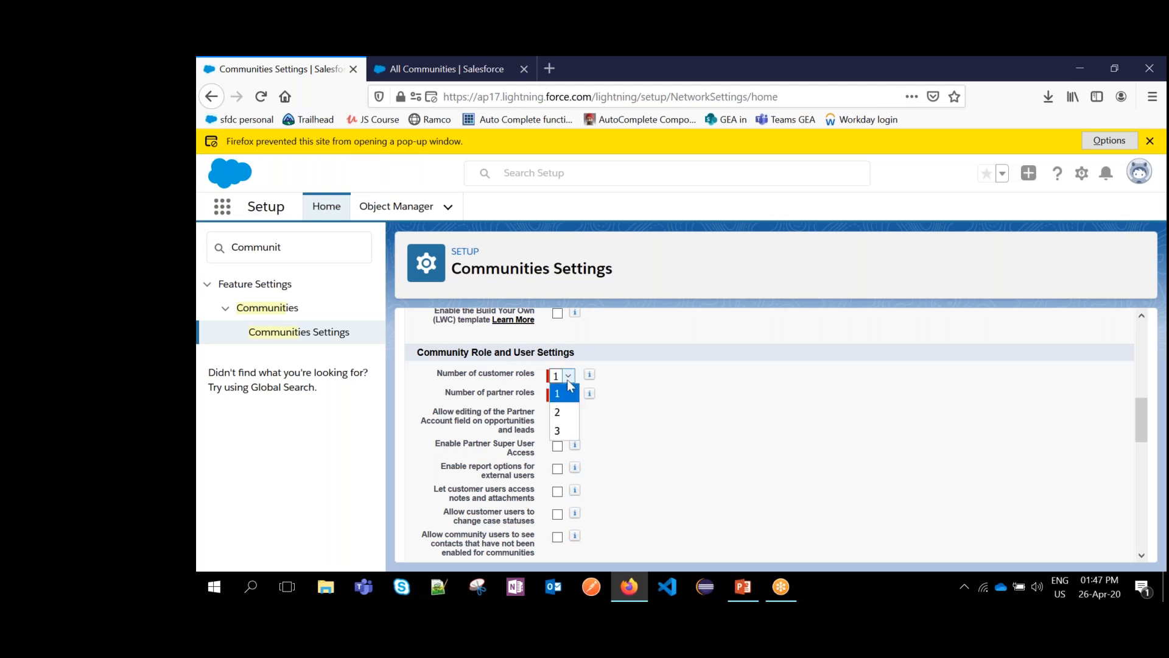
{"action": "left_click", "coordinate": [620, 362]}
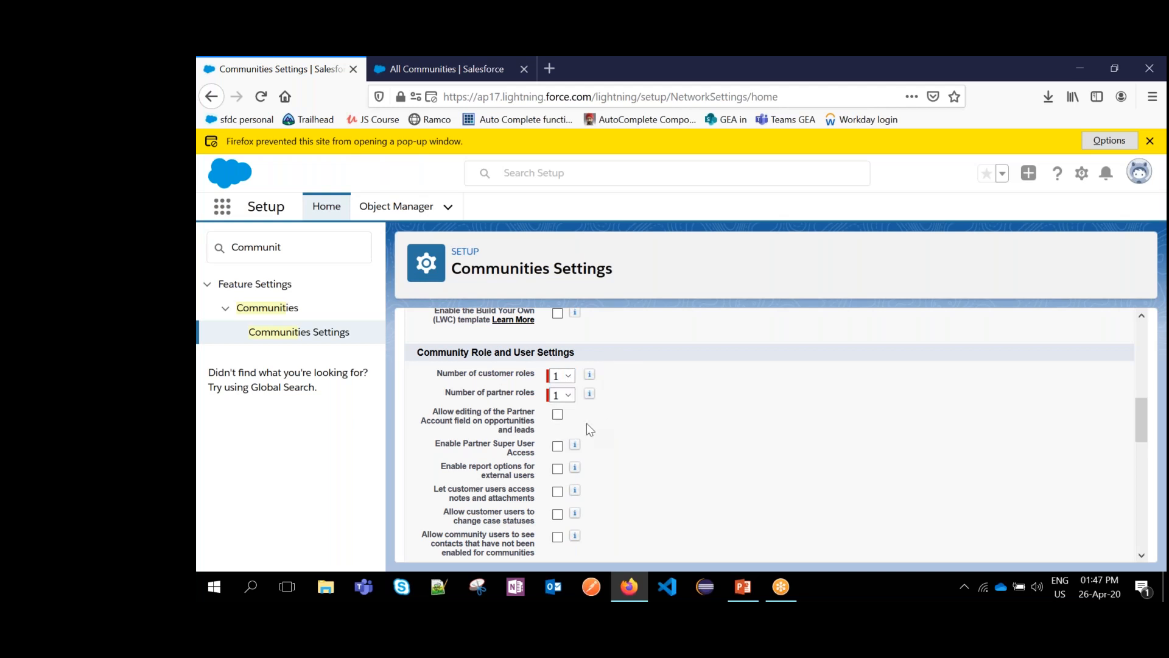
{"action": "left_click", "coordinate": [568, 376]}
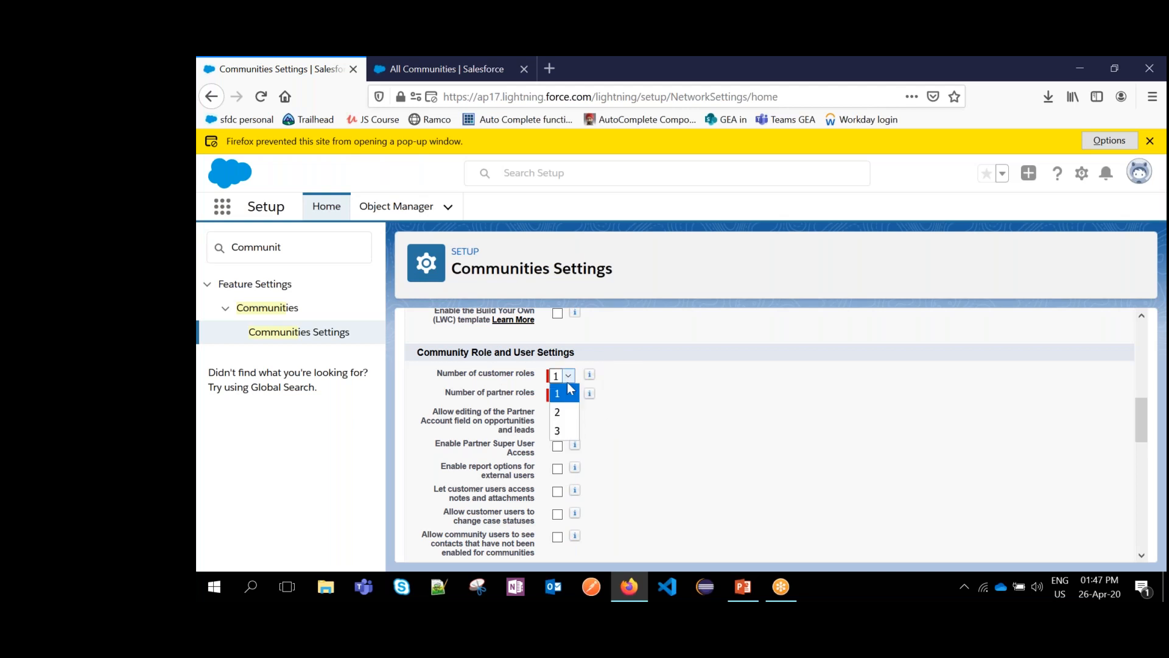
{"action": "left_click", "coordinate": [659, 349]}
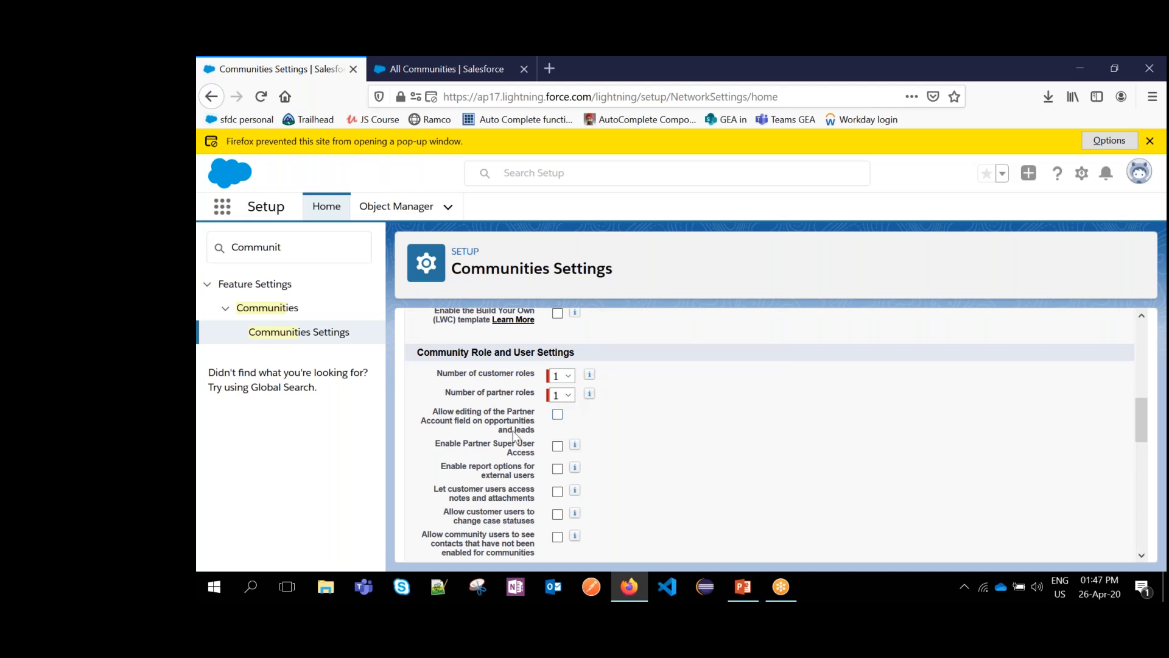
{"action": "scroll", "coordinate": [530, 426], "scroll_direction": "down", "scroll_amount": 1}
{"action": "scroll", "coordinate": [570, 389], "scroll_direction": "up", "scroll_amount": 2}
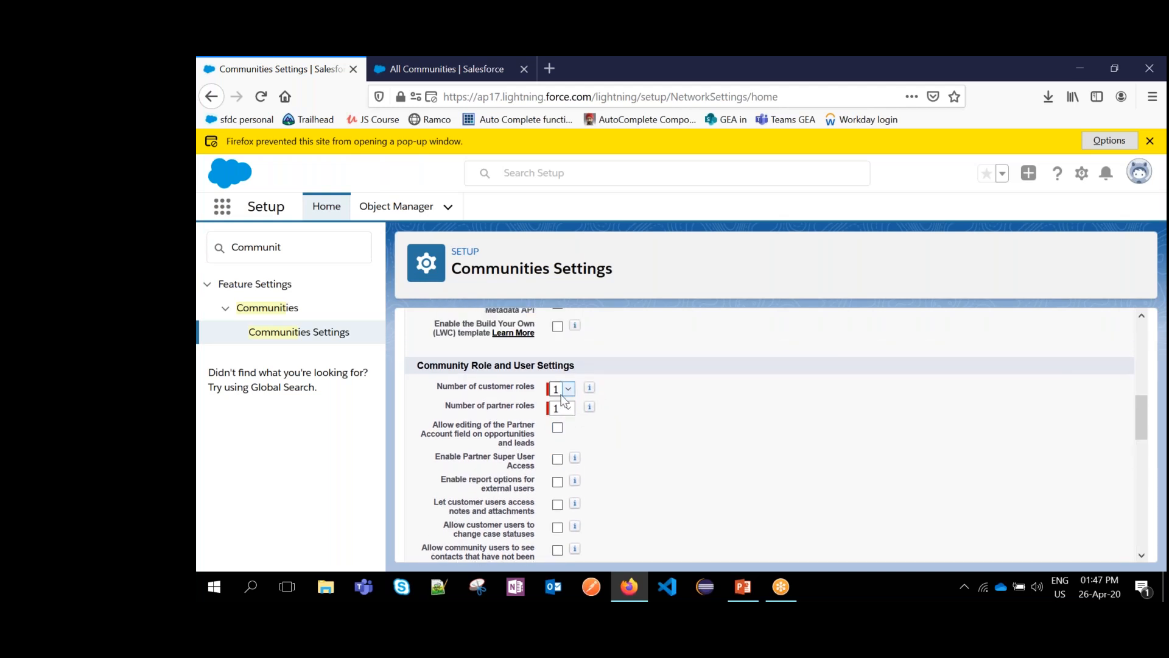
{"action": "left_click", "coordinate": [569, 389]}
{"action": "left_click", "coordinate": [521, 418]}
- Try out the Enable Partner Super User Access option in the role and user settings, and clear it again
{"action": "scroll", "coordinate": [521, 417], "scroll_direction": "down", "scroll_amount": 1}
{"action": "scroll", "coordinate": [521, 418], "scroll_direction": "down", "scroll_amount": 3}
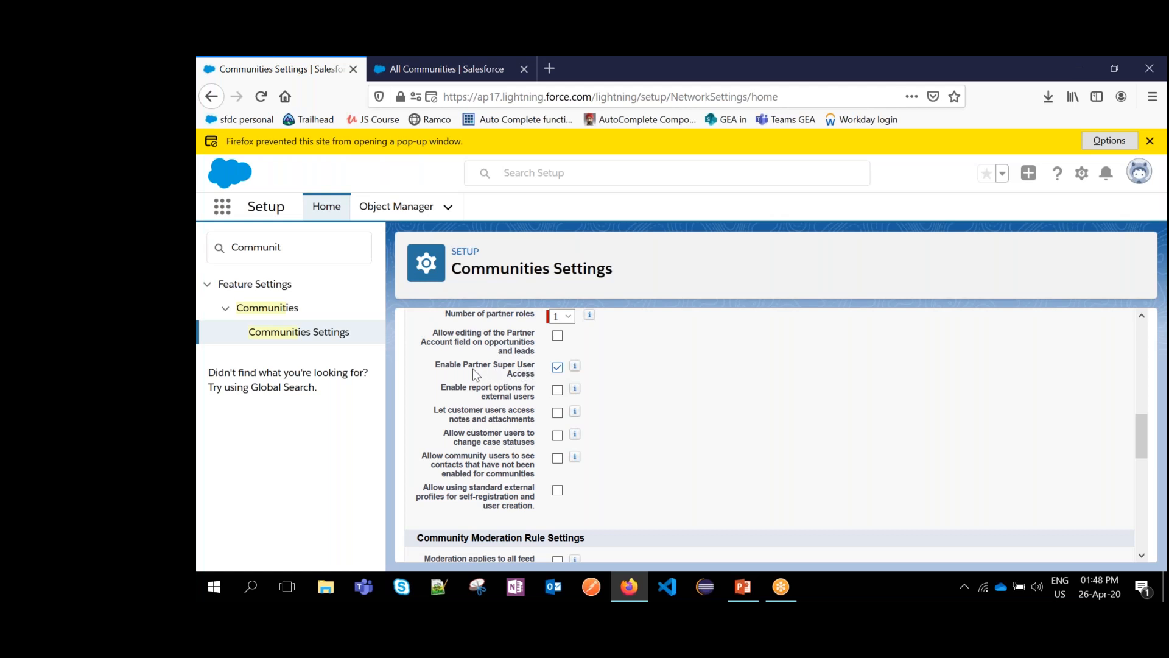
{"action": "scroll", "coordinate": [530, 387], "scroll_direction": "down", "scroll_amount": 2}
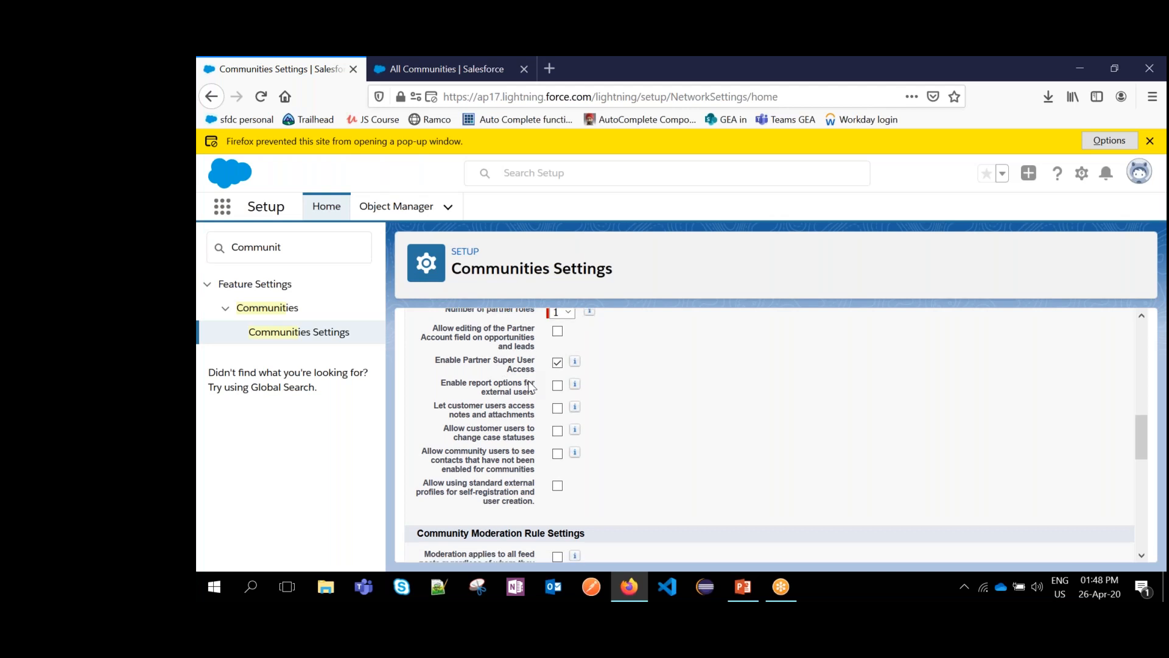
{"action": "scroll", "coordinate": [512, 379], "scroll_direction": "up", "scroll_amount": 2}
{"action": "double_click", "coordinate": [494, 366]}
{"action": "left_click", "coordinate": [567, 371]}
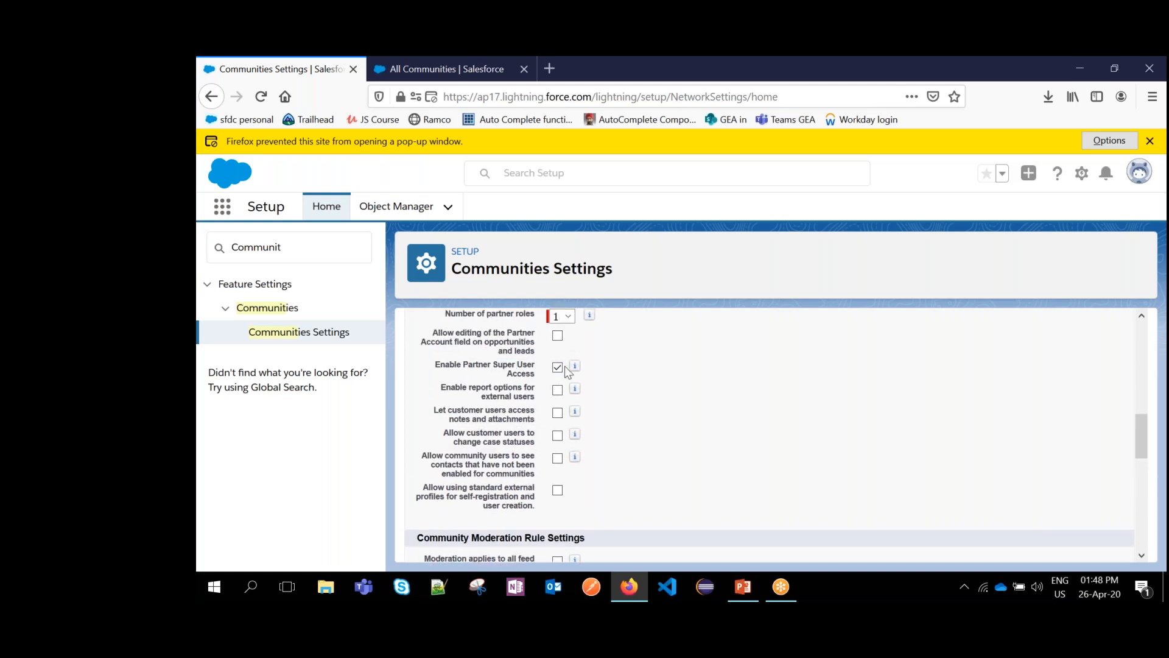
{"action": "left_click", "coordinate": [560, 368]}
- Read the remaining Community Role and User Settings, down to the option for using standard external profiles for self-registration and user creation
{"action": "scroll", "coordinate": [515, 416], "scroll_direction": "down", "scroll_amount": 1}
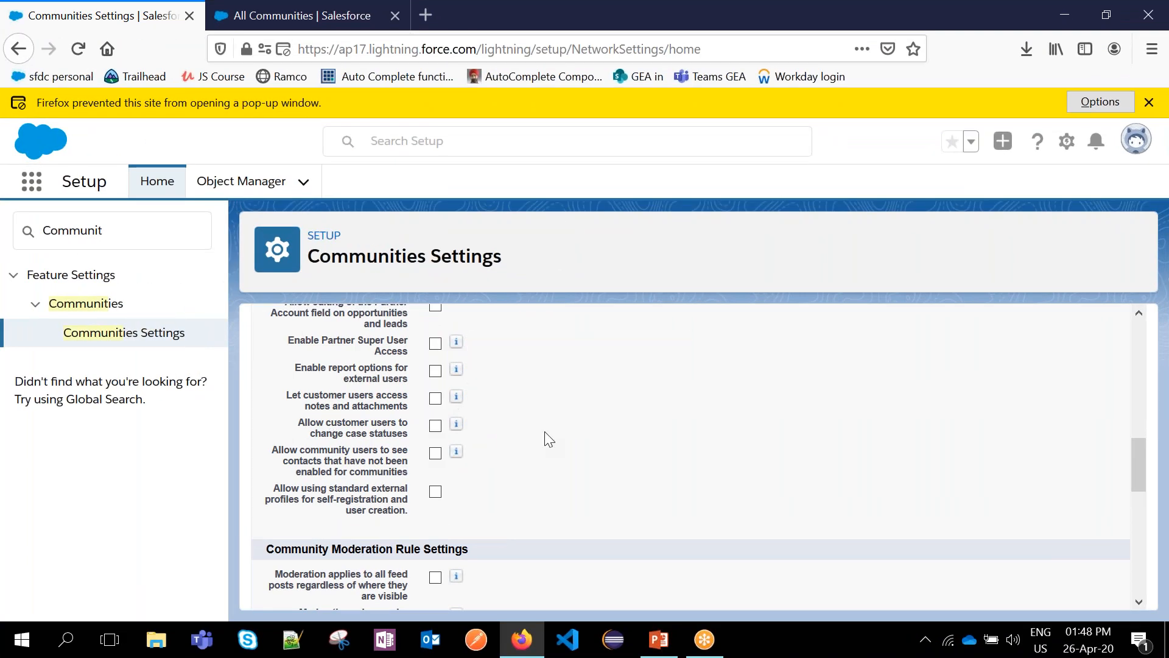
{"action": "scroll", "coordinate": [530, 505], "scroll_direction": "down", "scroll_amount": 1}
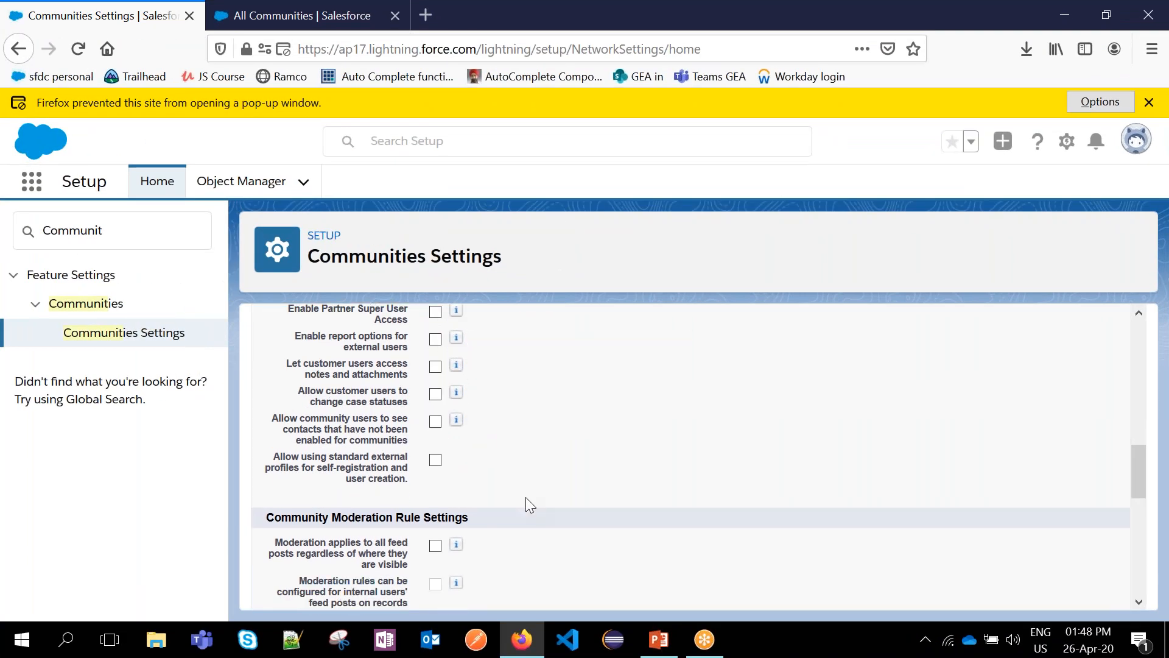
{"action": "scroll", "coordinate": [527, 499], "scroll_direction": "down", "scroll_amount": 3}
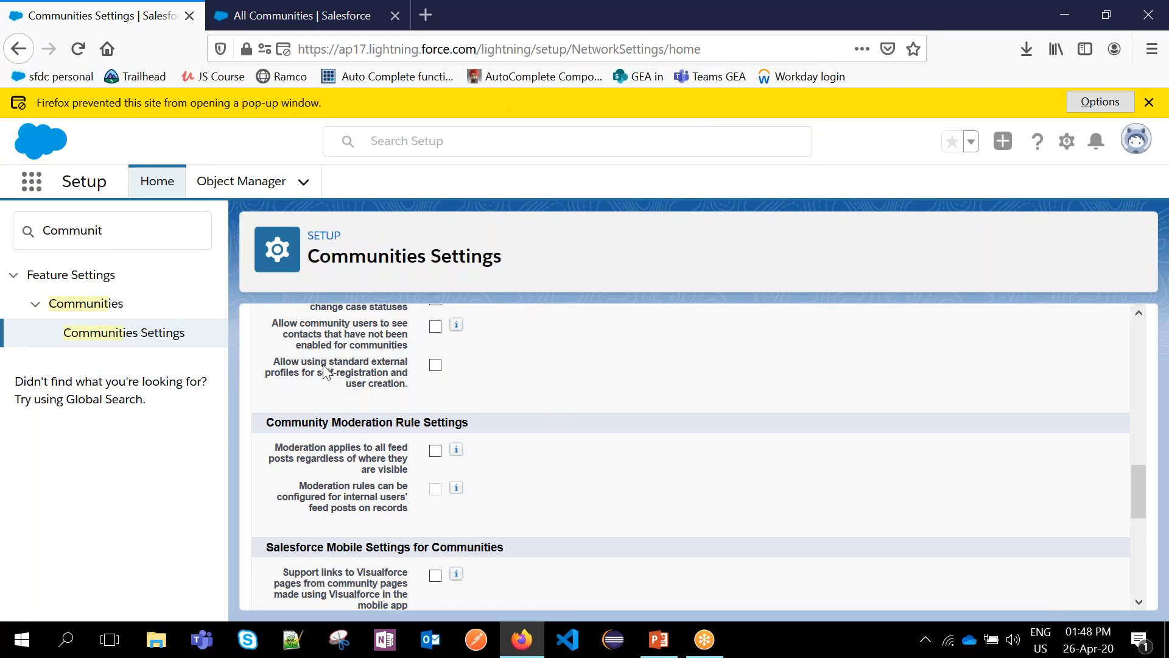
{"action": "left_click_drag", "start_coordinate": [273, 362], "coordinate": [408, 399]}
{"action": "left_click", "coordinate": [410, 402]}
{"action": "scroll", "coordinate": [390, 387], "scroll_direction": "down", "scroll_amount": 3}
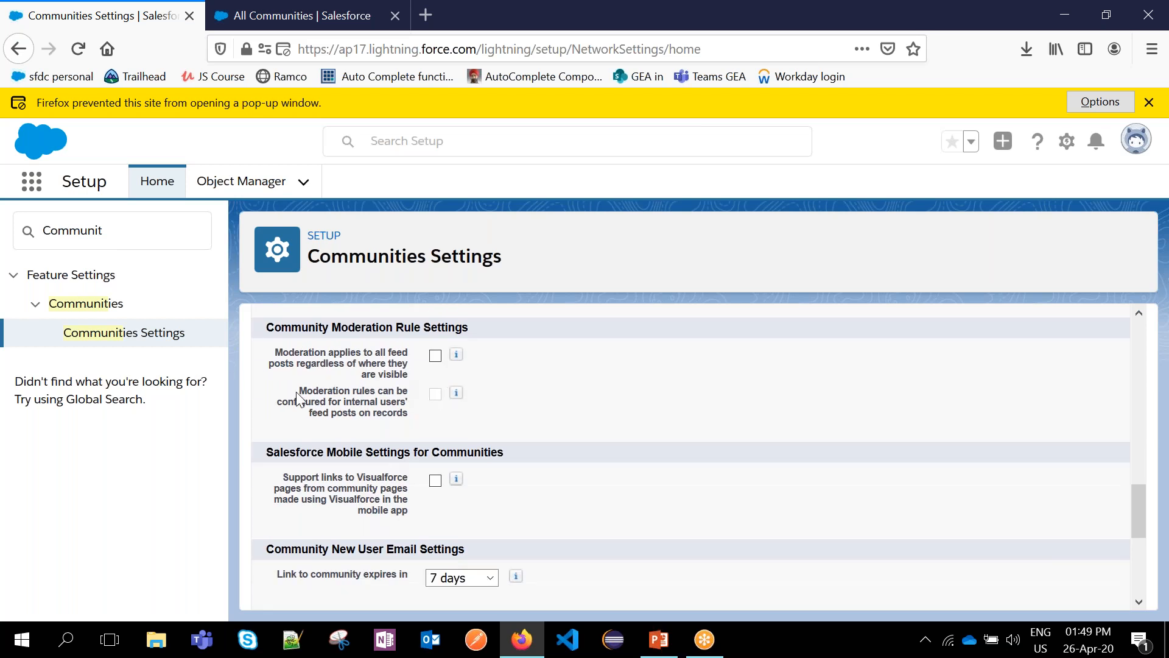
- Examine the Community Moderation Rule Settings and the Salesforce Mobile Settings for Communities
{"action": "right_click", "coordinate": [565, 442]}
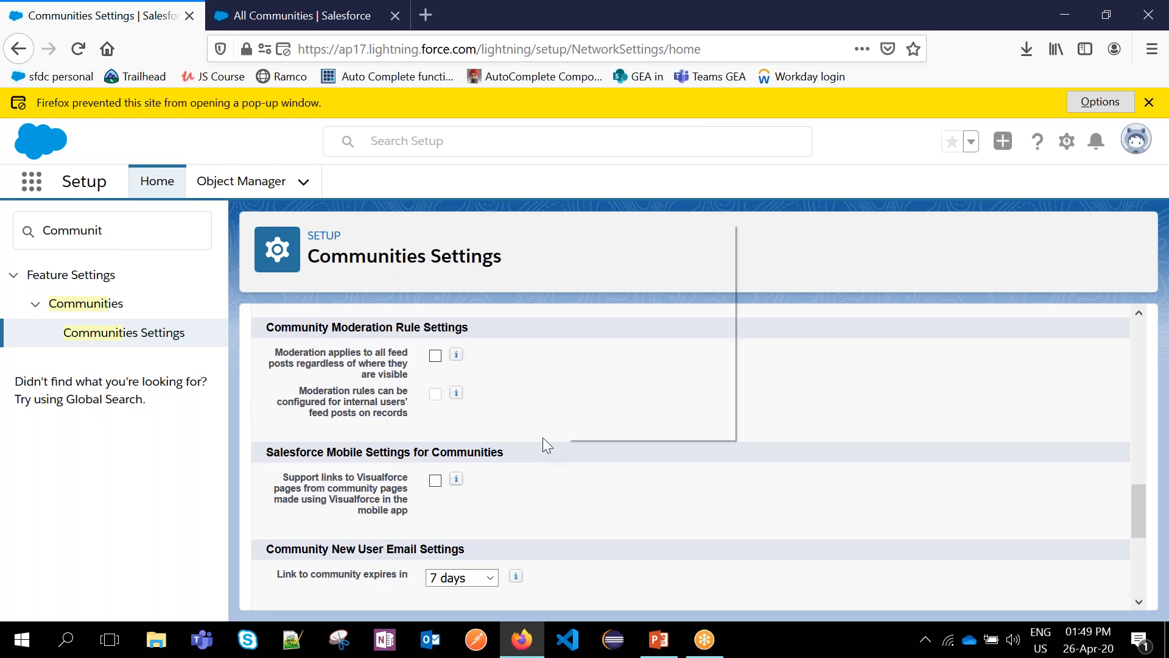
{"action": "left_click", "coordinate": [501, 340]}
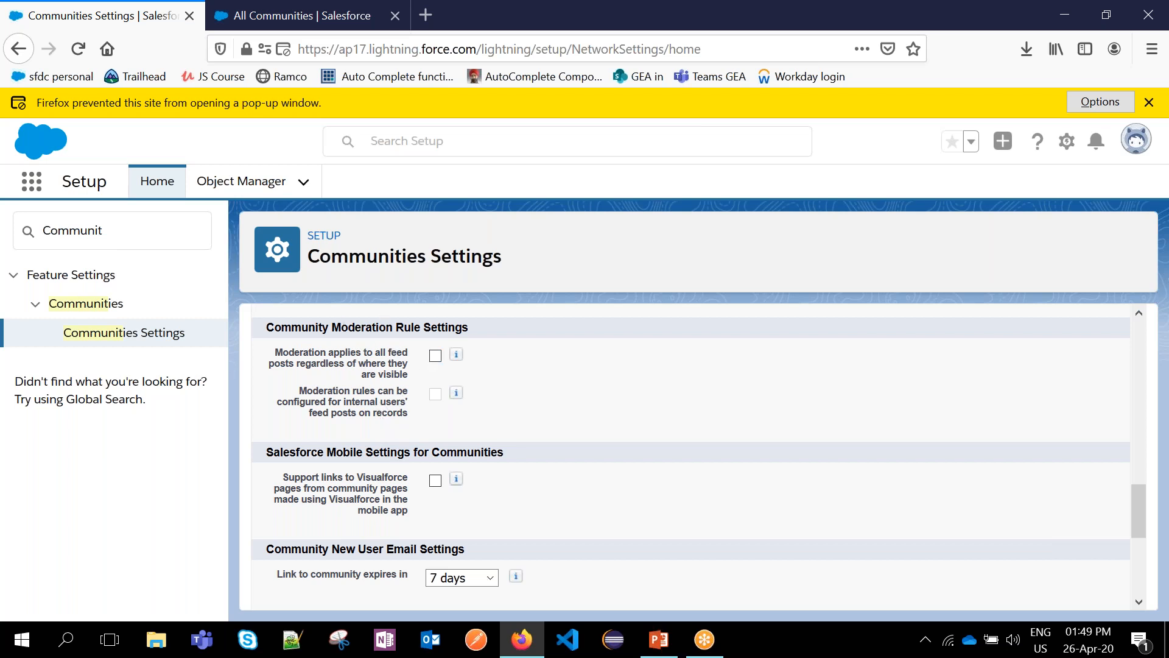
{"action": "scroll", "coordinate": [645, 440], "scroll_direction": "down", "scroll_amount": 2}
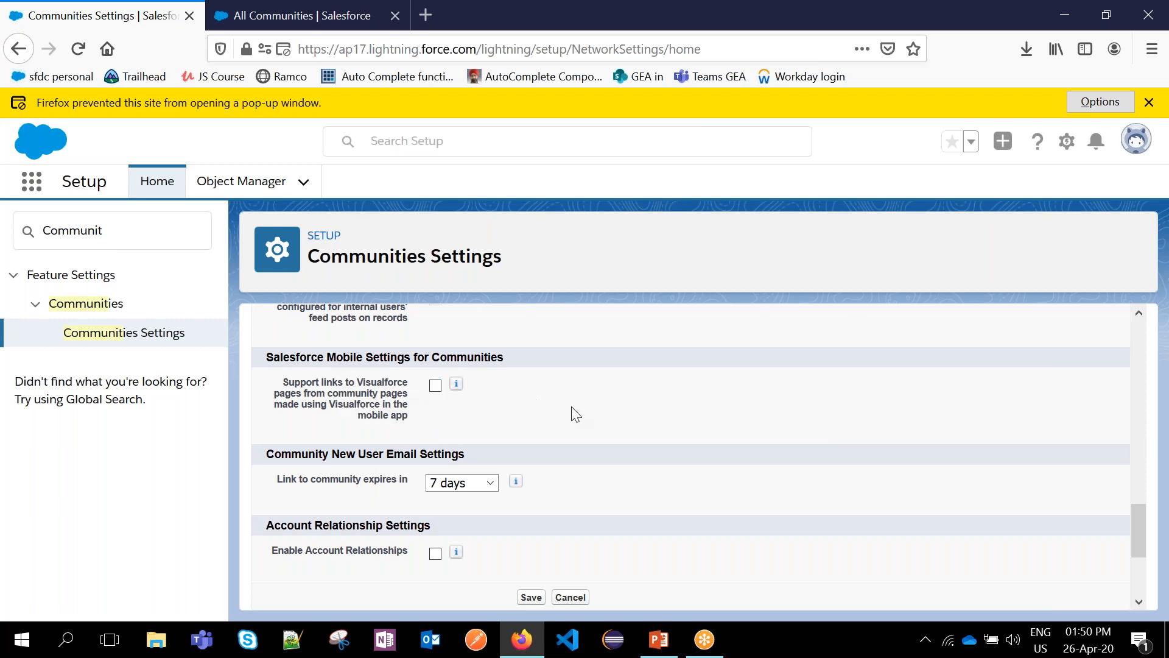
{"action": "double_click", "coordinate": [343, 359]}
{"action": "left_click", "coordinate": [551, 394]}
- Check the expiry choices for the community link in the Community New User Email Settings, keeping 7 days
{"action": "scroll", "coordinate": [449, 415], "scroll_direction": "down", "scroll_amount": 3}
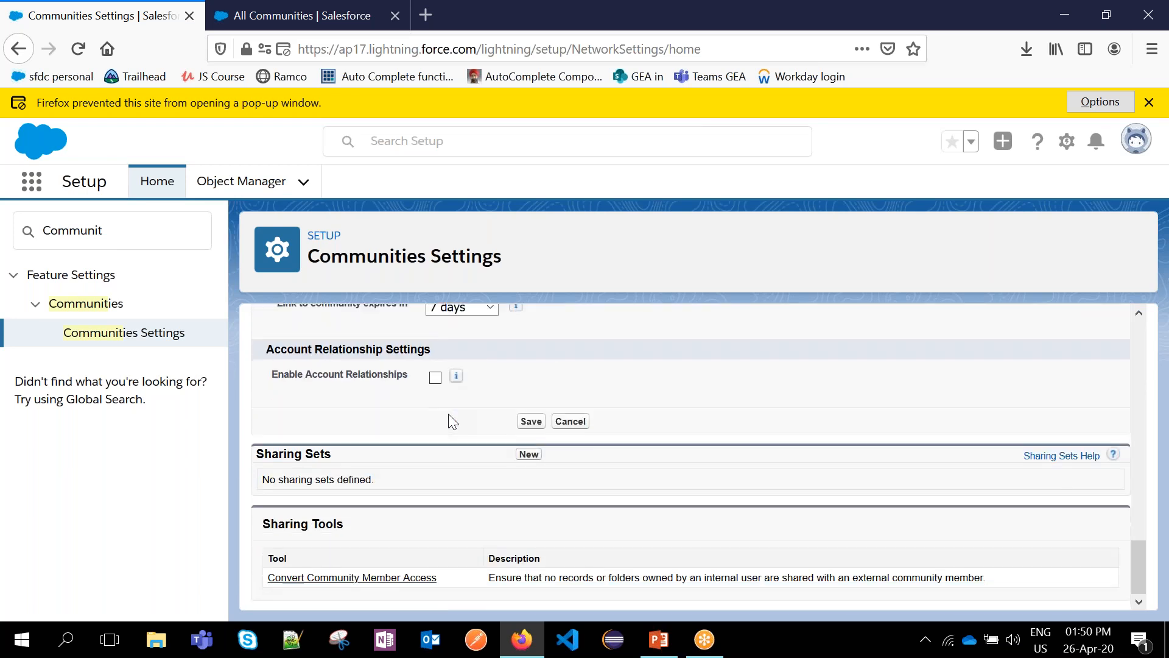
{"action": "scroll", "coordinate": [512, 408], "scroll_direction": "up", "scroll_amount": 2}
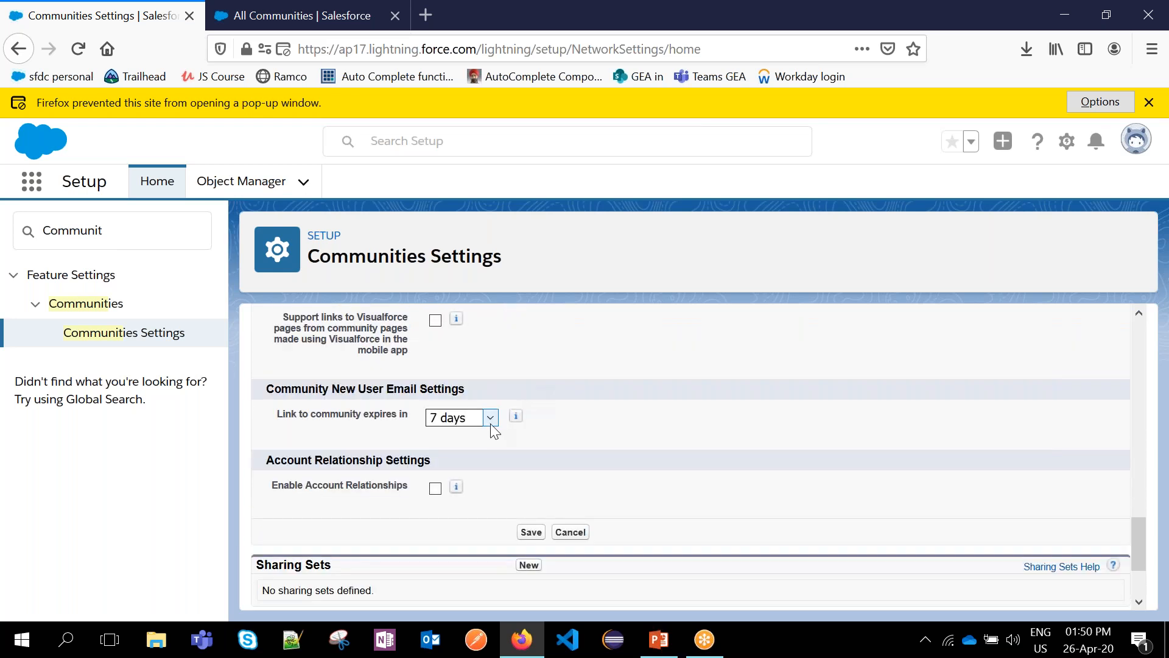
{"action": "left_click", "coordinate": [491, 420]}
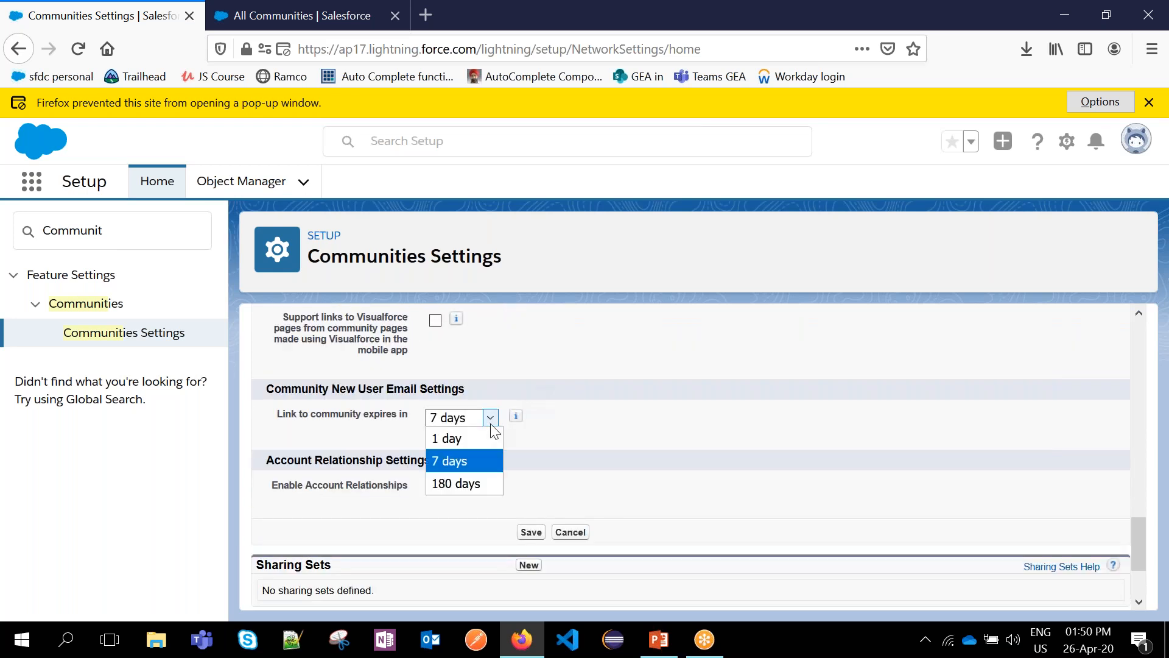
{"action": "left_click", "coordinate": [491, 421]}
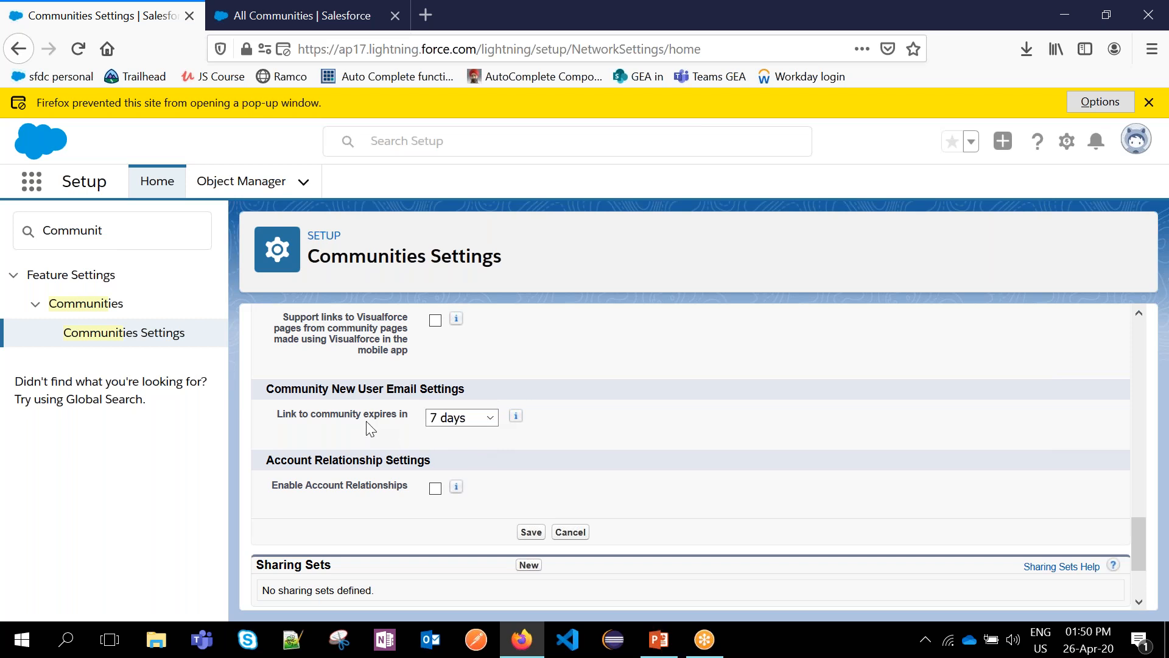
{"action": "double_click", "coordinate": [397, 419]}
{"action": "left_click", "coordinate": [349, 418]}
{"action": "left_click", "coordinate": [490, 419]}
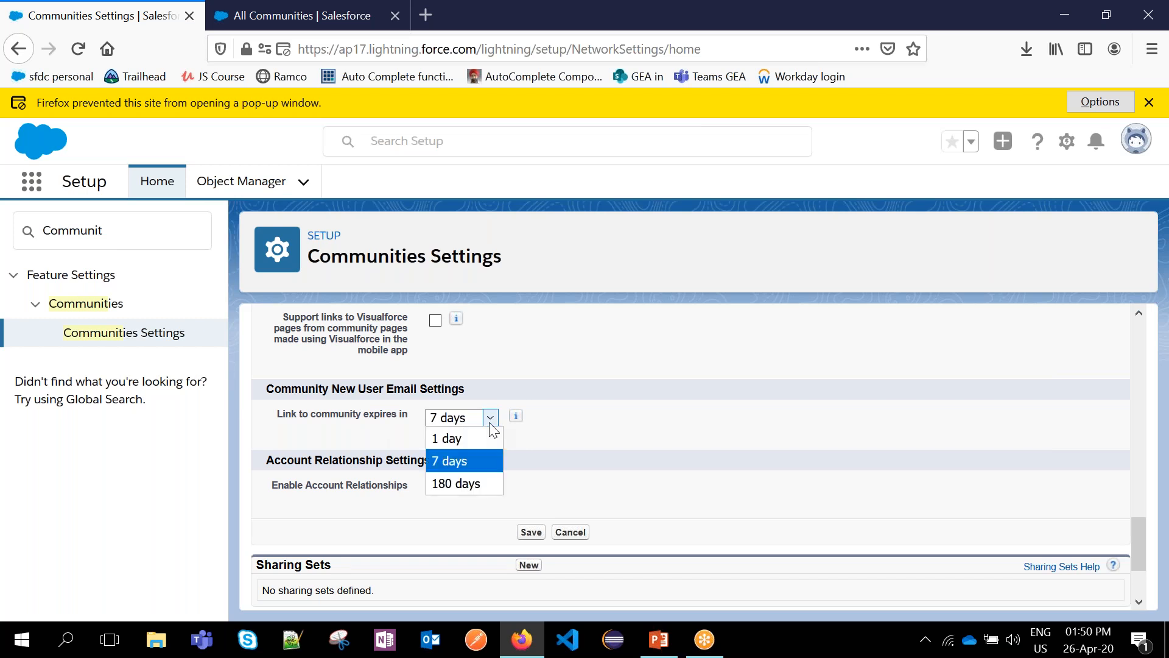
{"action": "left_click", "coordinate": [493, 469]}
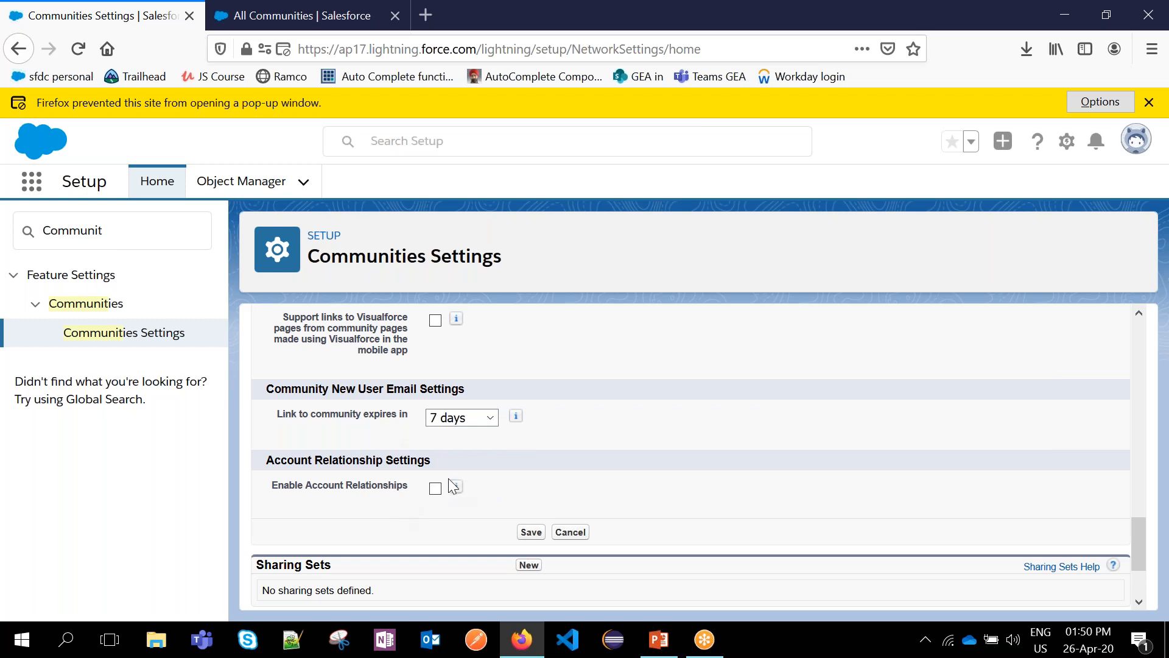
- Look over the account relationship and sharing sections, and recheck the management settings and domain name at the start of the page
{"action": "scroll", "coordinate": [639, 428], "scroll_direction": "down", "scroll_amount": 1}
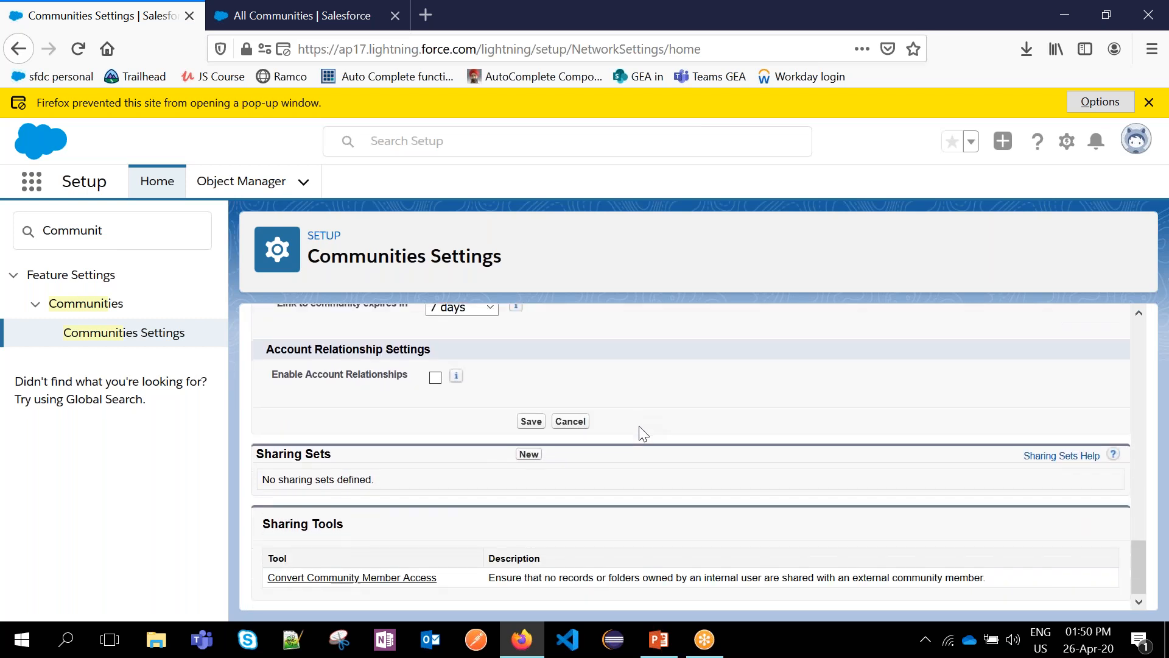
{"action": "scroll", "coordinate": [640, 428], "scroll_direction": "up", "scroll_amount": 10}
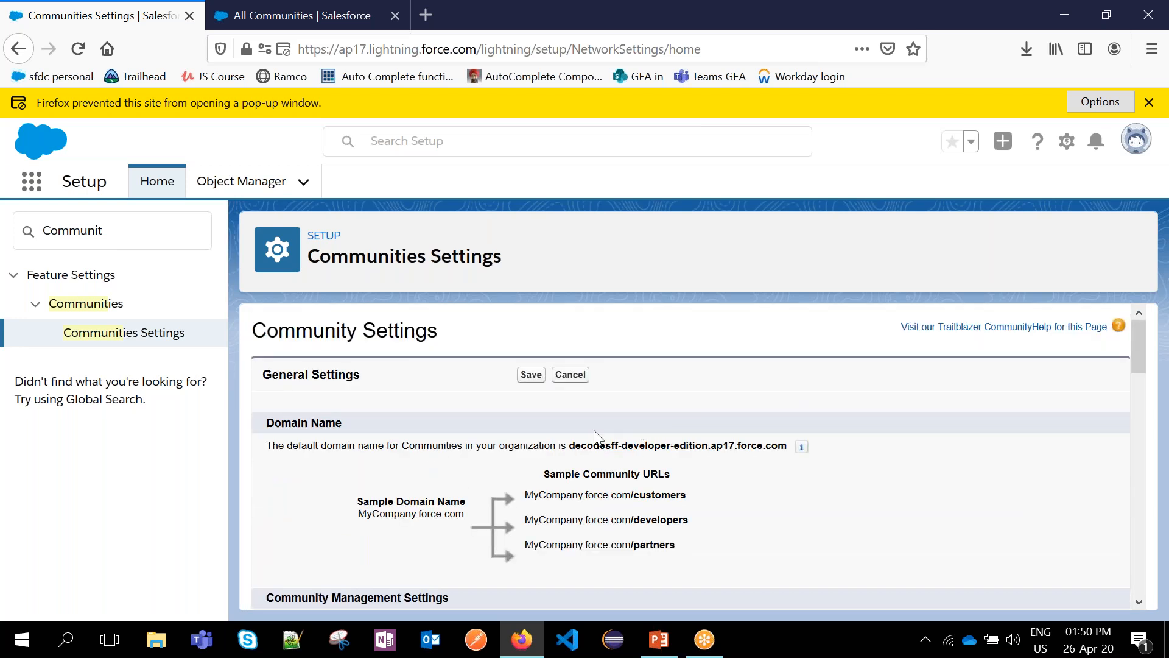
{"action": "scroll", "coordinate": [596, 436], "scroll_direction": "down", "scroll_amount": 4}
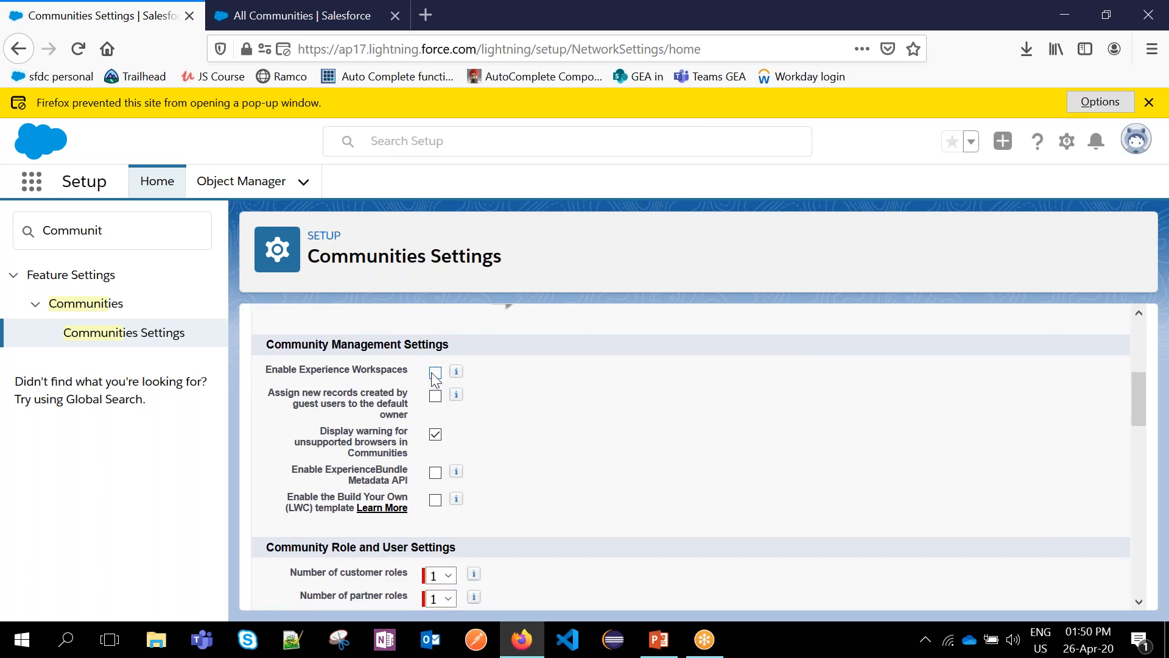
{"action": "scroll", "coordinate": [481, 368], "scroll_direction": "up", "scroll_amount": 3}
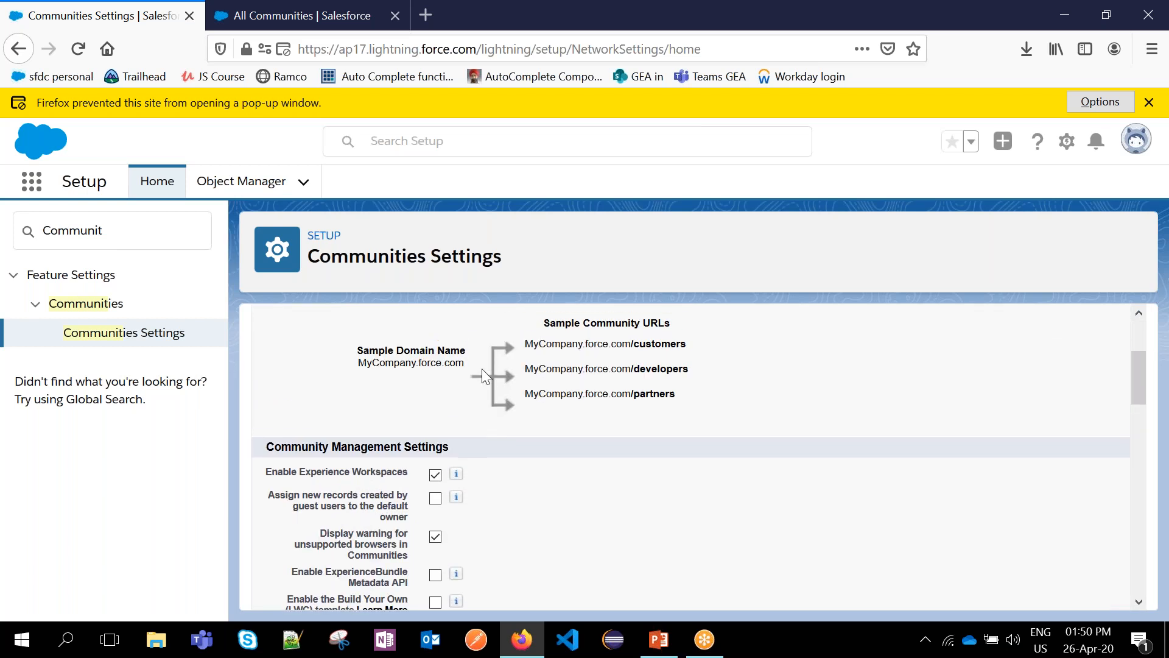
{"action": "scroll", "coordinate": [484, 374], "scroll_direction": "up", "scroll_amount": 2}
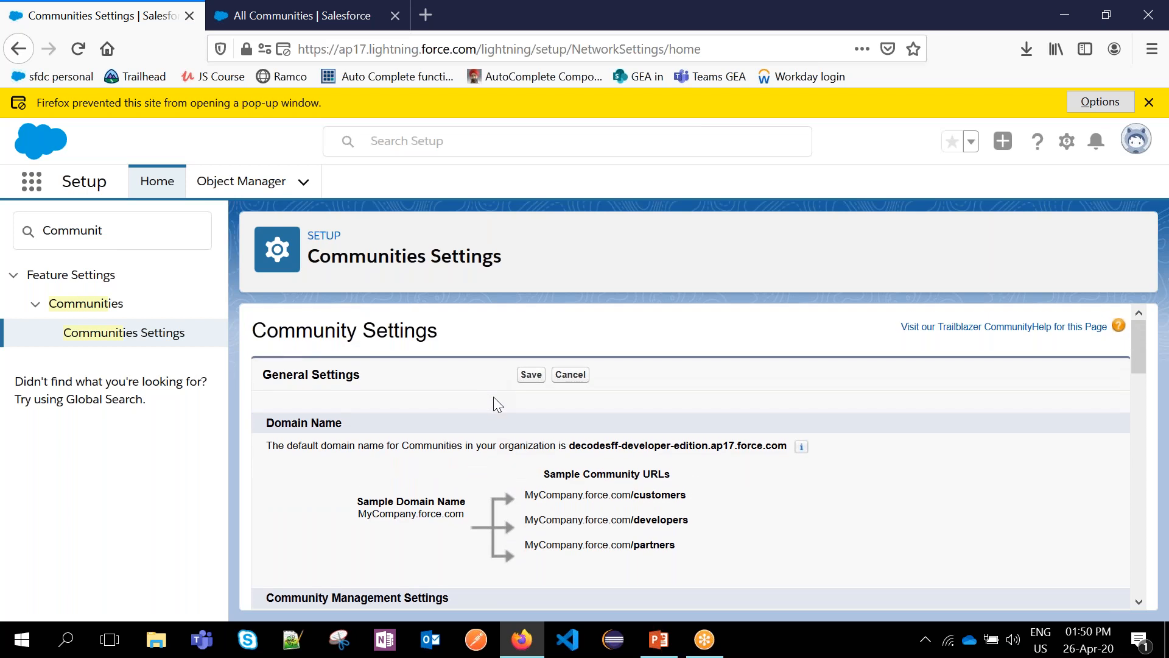
- Save the Communities Settings and search Setup again for "communit"
{"action": "left_click", "coordinate": [536, 383]}
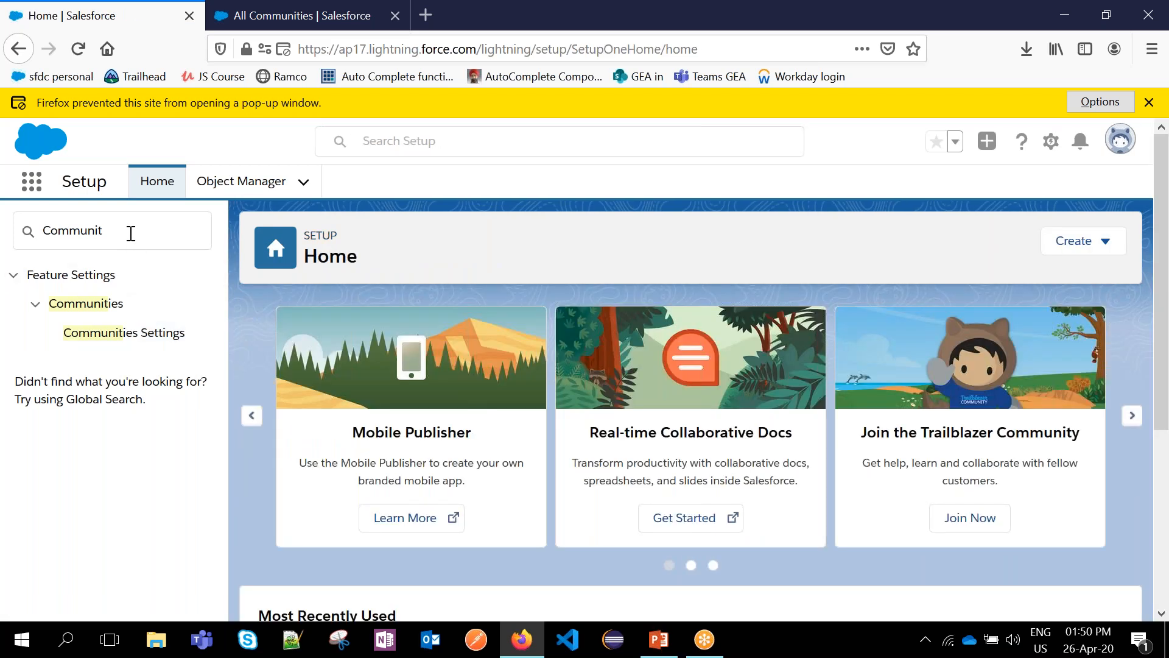
{"action": "key", "text": "BackSpace"}
{"action": "key", "text": "BackSpace"}
{"action": "key", "text": "BackSpace"}
{"action": "key", "text": "BackSpace"}
{"action": "key", "text": "BackSpace"}
{"action": "key", "text": "BackSpace"}
{"action": "key", "text": "BackSpace"}
{"action": "key", "text": "BackSpace"}
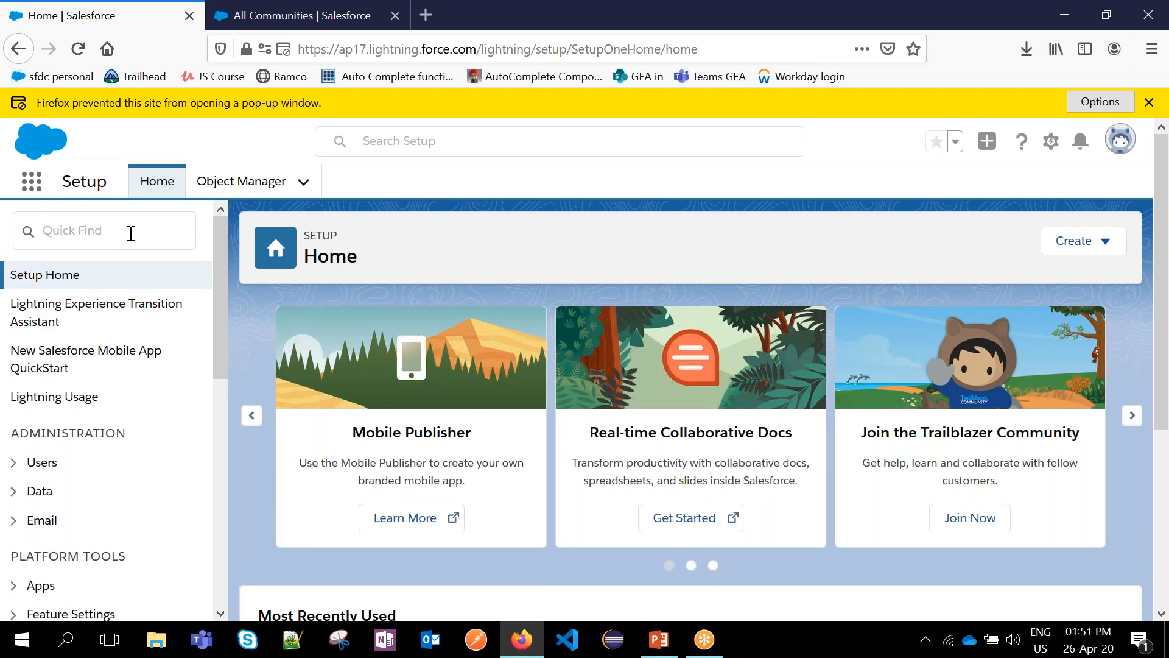
{"action": "type", "text": "communit"}
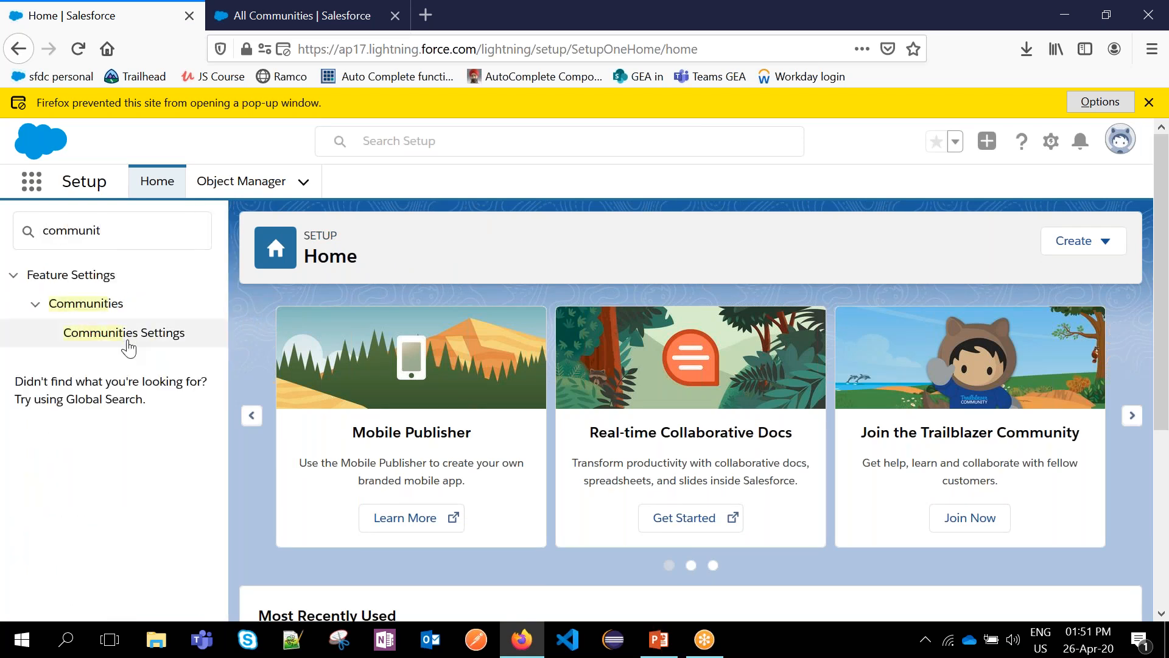
- Search Setup for the All Communities entry with "All commu" and clear the search
{"action": "key", "text": "BackSpace"}
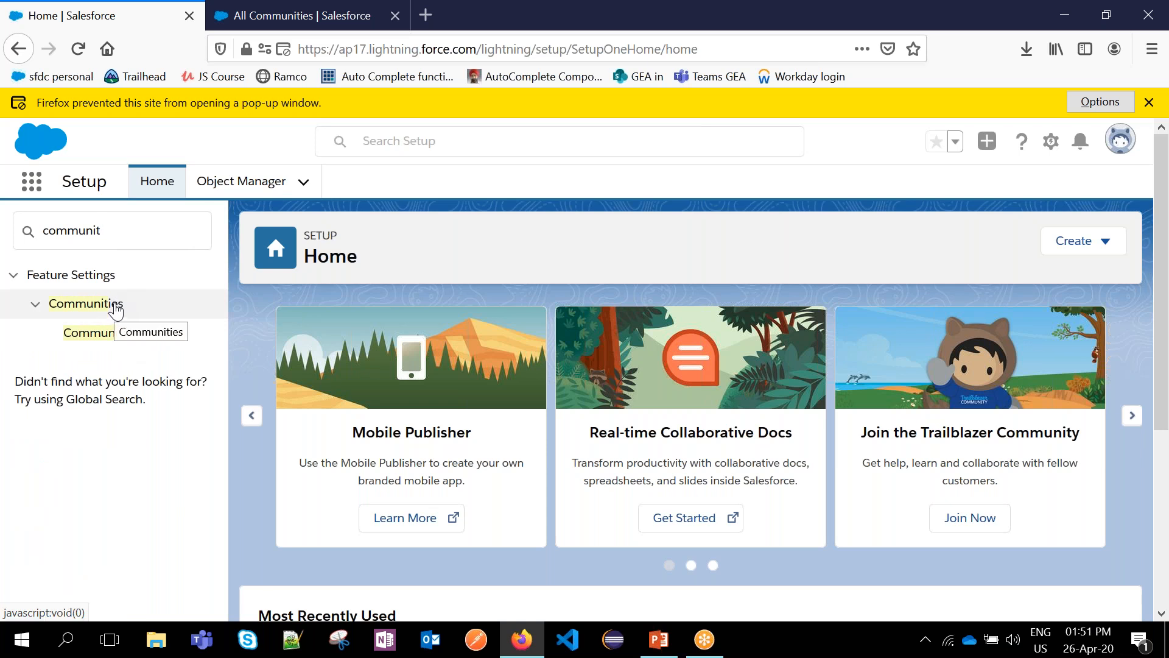
{"action": "key", "text": "BackSpace"}
{"action": "key", "text": "BackSpace"}
{"action": "key", "text": "BackSpace"}
{"action": "key", "text": "BackSpace"}
{"action": "key", "text": "BackSpace"}
{"action": "key", "text": "BackSpace"}
{"action": "key", "text": "BackSpace"}
{"action": "type", "text": "A"}
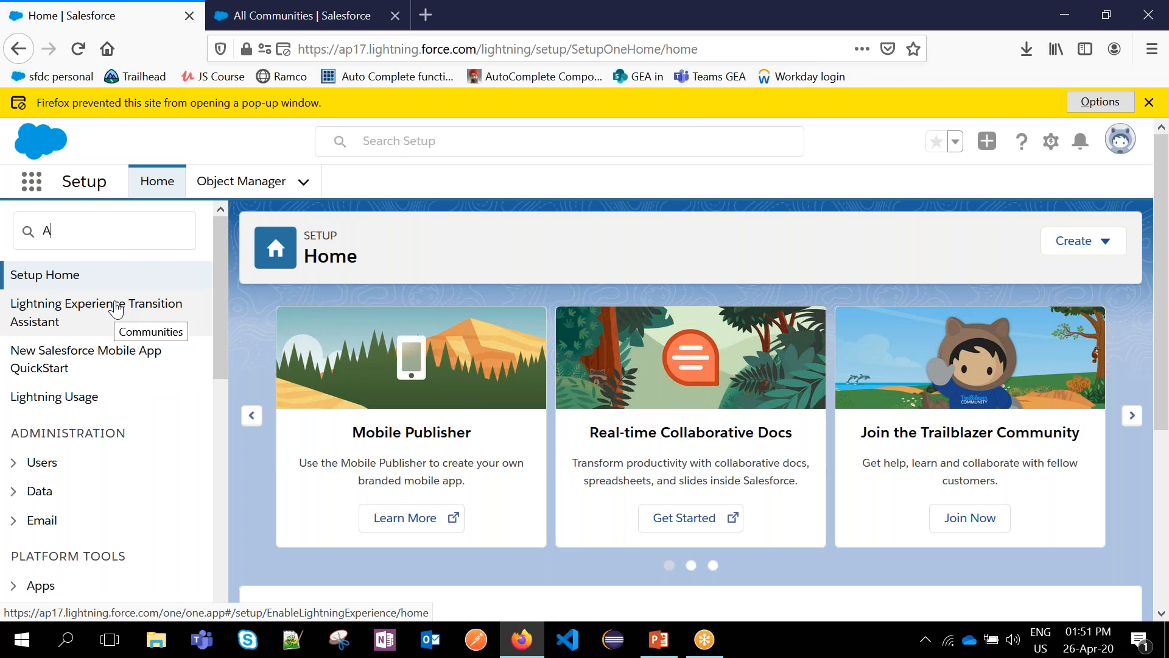
{"action": "type", "text": "ll"}
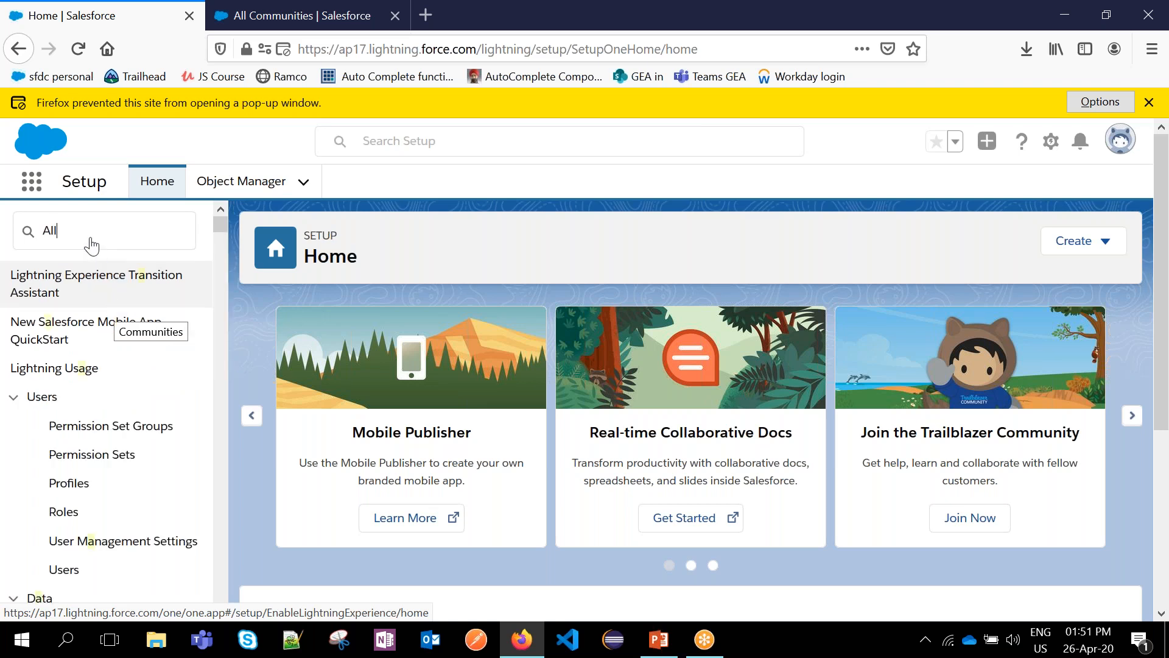
{"action": "type", "text": " commu"}
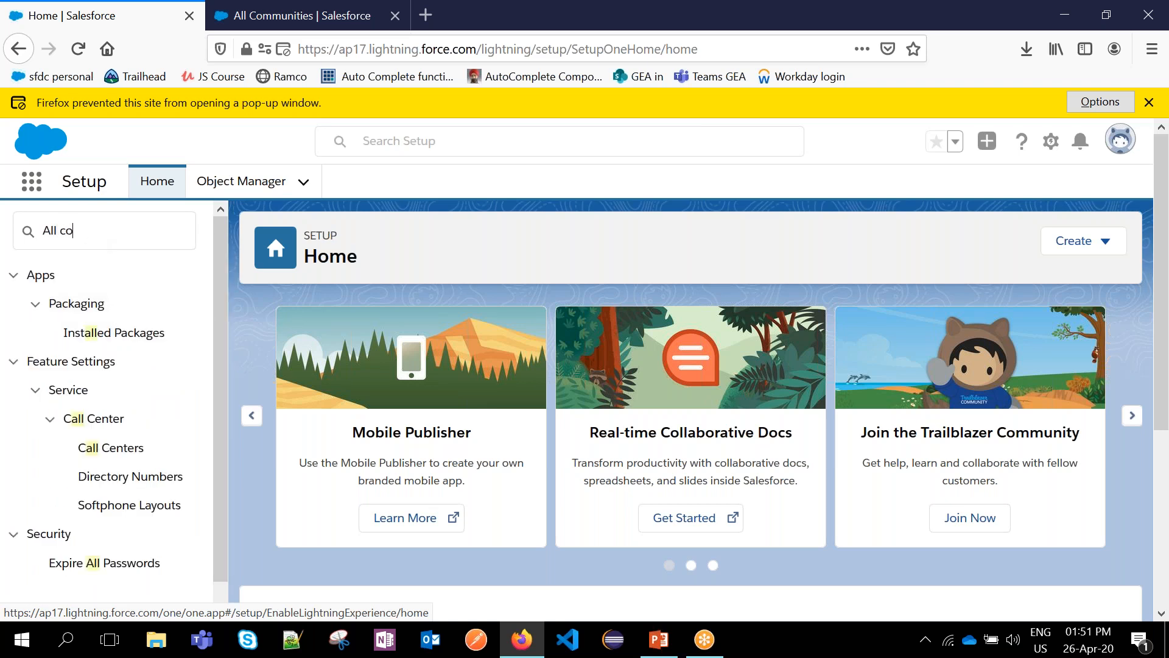
{"action": "key", "text": "BackSpace"}
{"action": "key", "text": "BackSpace"}
{"action": "key", "text": "BackSpace"}
{"action": "key", "text": "BackSpace"}
{"action": "key", "text": "BackSpace"}
{"action": "key", "text": "BackSpace"}
{"action": "key", "text": "BackSpace"}
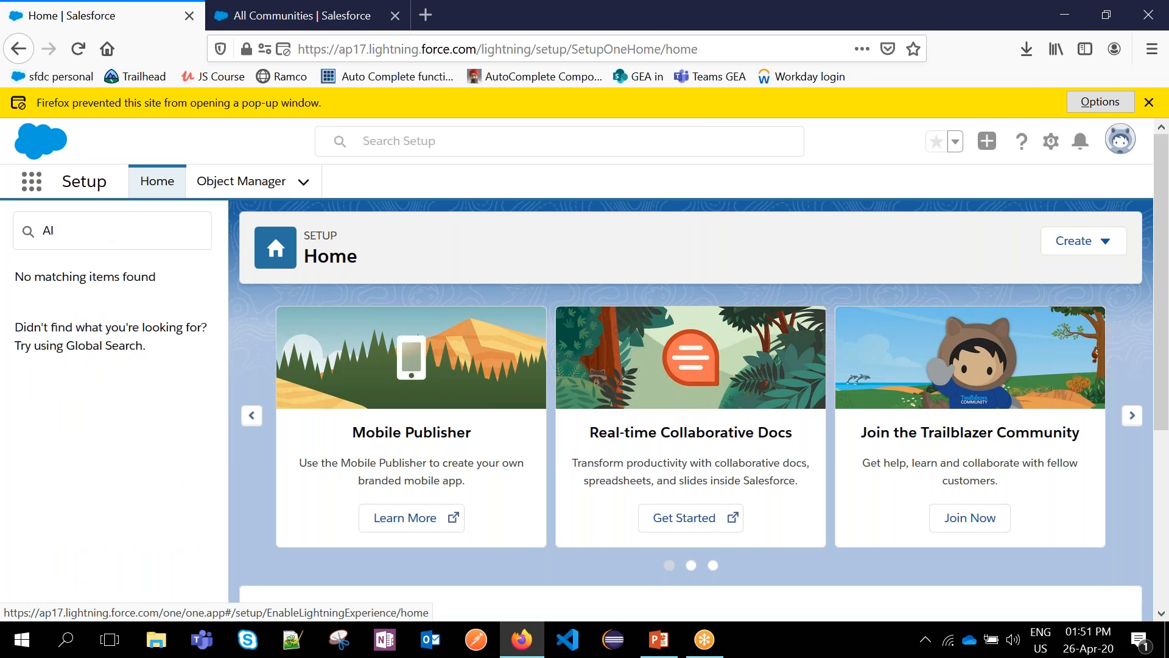
{"action": "key", "text": "BackSpace"}
{"action": "key", "text": "BackSpace"}
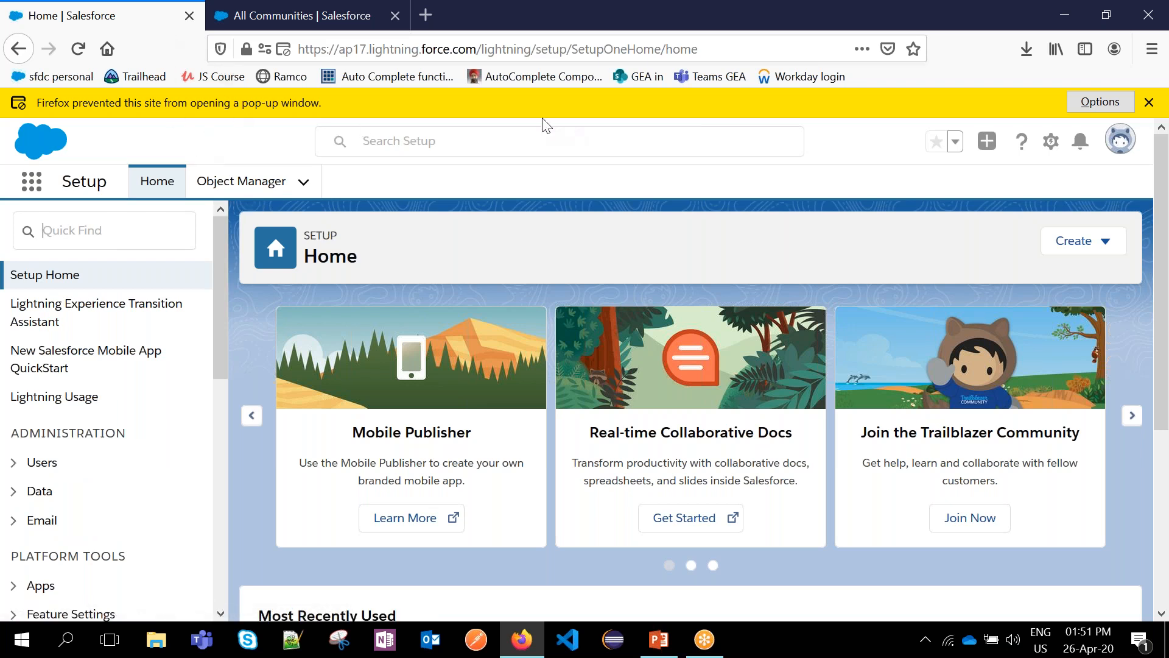
- Open the sfdc personal bookmark in a new tab and place it ahead of the All Communities tab
{"action": "right_click", "coordinate": [58, 80]}
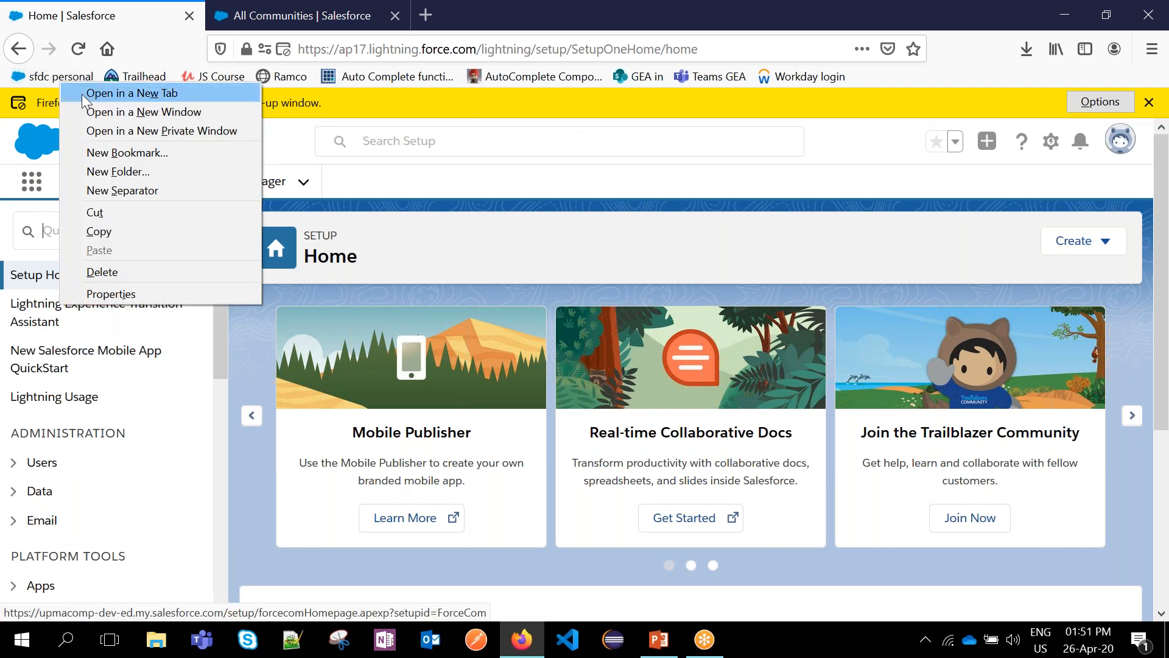
{"action": "left_click", "coordinate": [86, 95]}
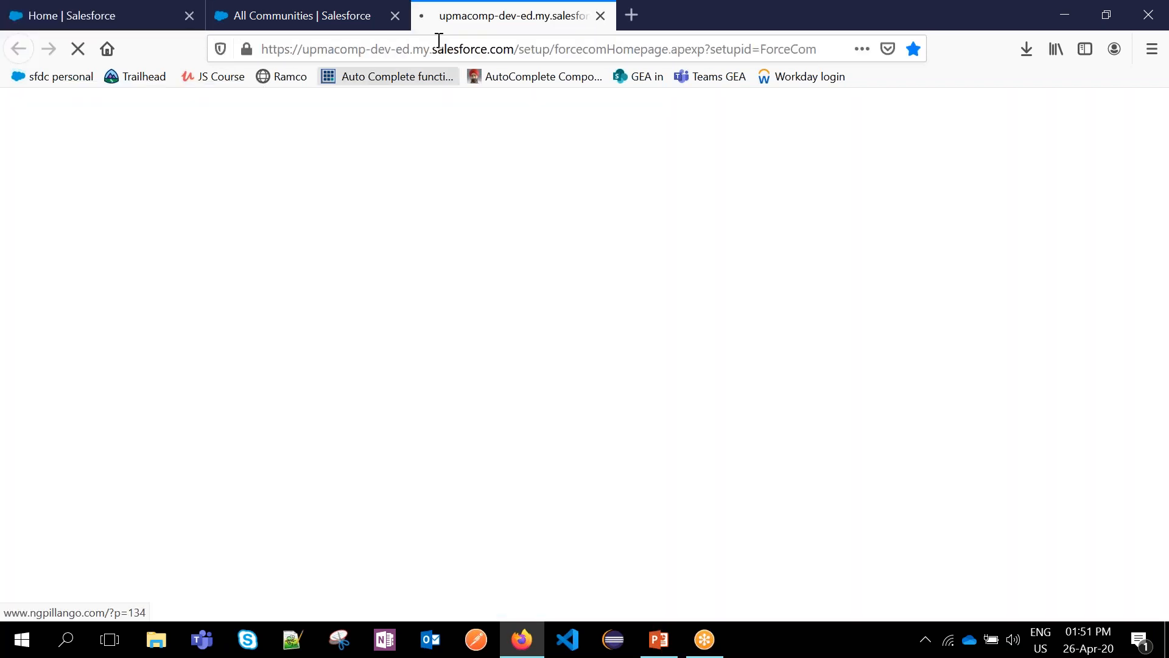
{"action": "left_click_drag", "start_coordinate": [425, 23], "coordinate": [240, 24]}
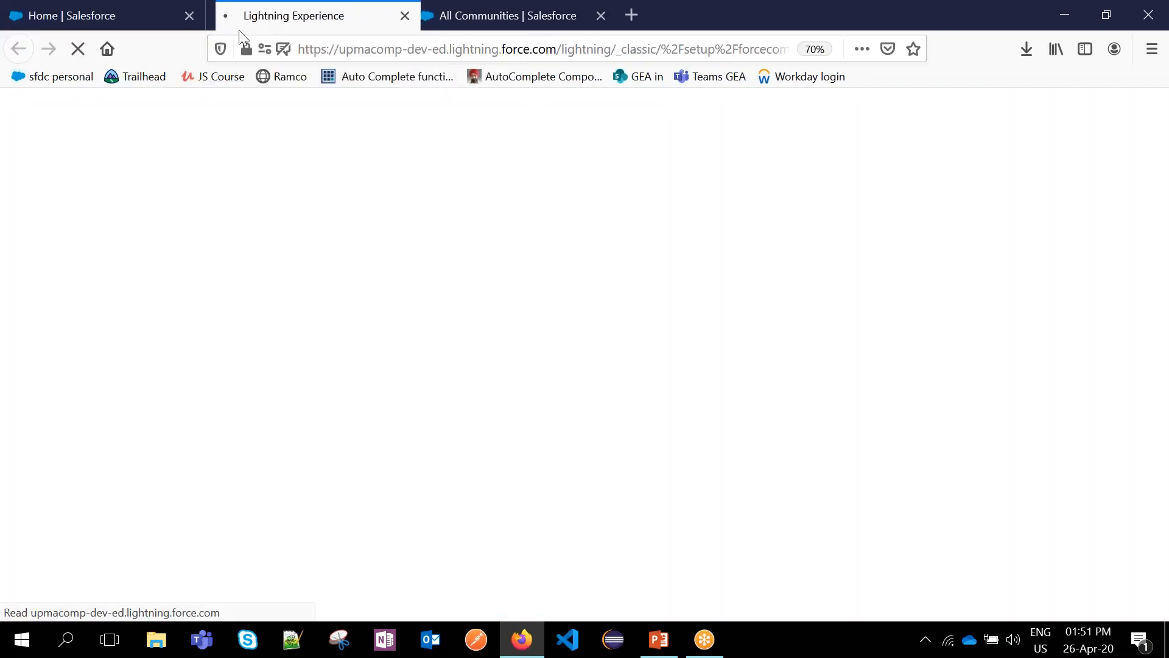
- Start a new community from the All Communities page and browse the offered templates down to Salesforce Tabs + Visualforce
{"action": "left_click", "coordinate": [427, 17]}
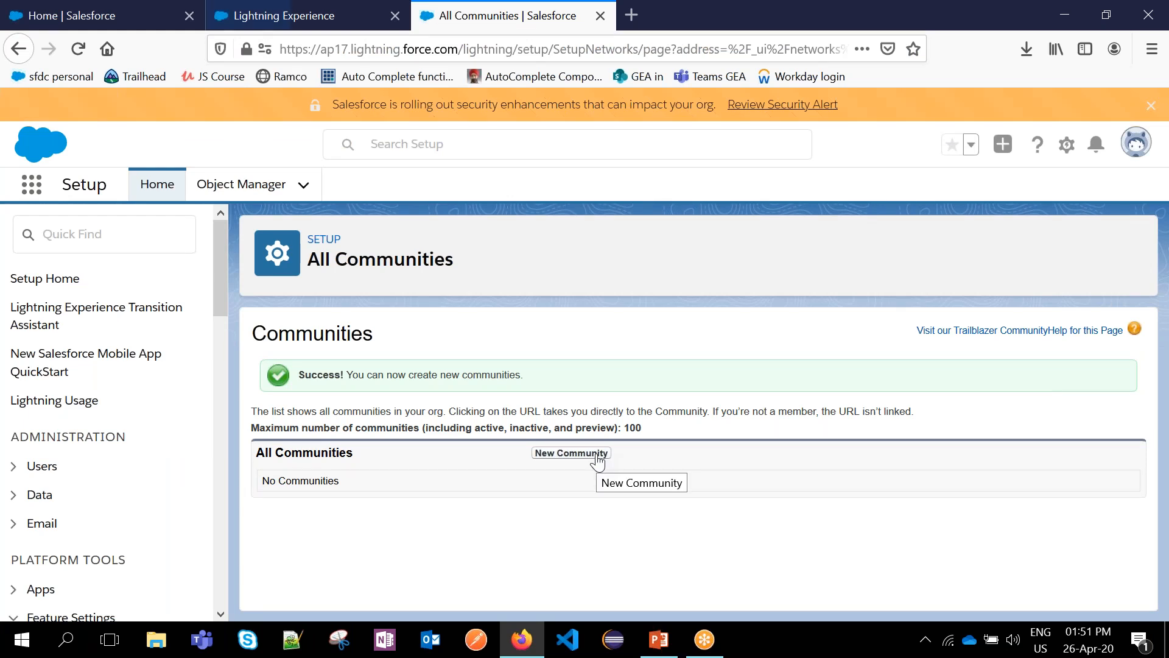
{"action": "left_click", "coordinate": [597, 460]}
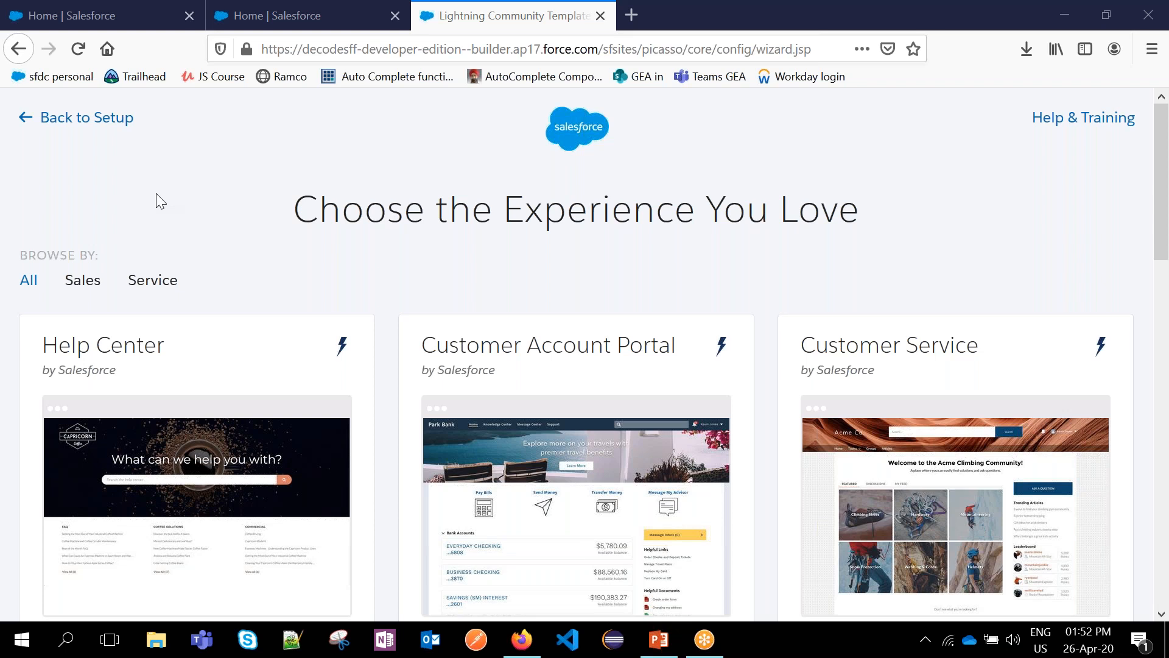
{"action": "scroll", "coordinate": [156, 193], "scroll_direction": "down", "scroll_amount": 4}
{"action": "scroll", "coordinate": [156, 192], "scroll_direction": "up", "scroll_amount": 4}
{"action": "scroll", "coordinate": [427, 257], "scroll_direction": "down", "scroll_amount": 2}
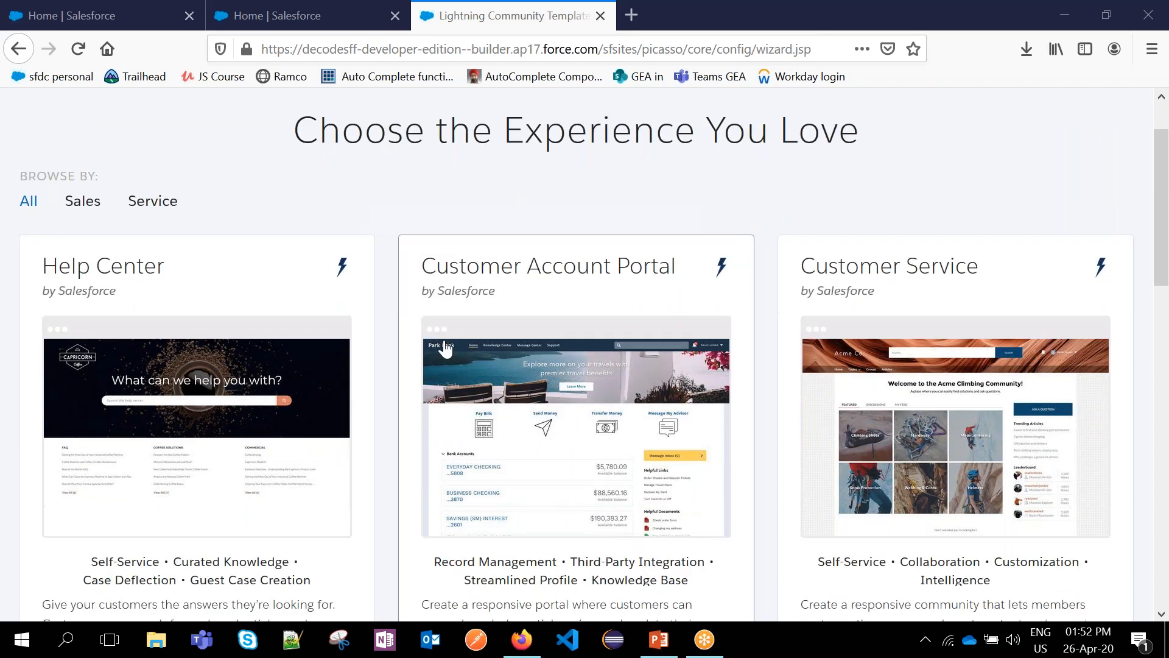
{"action": "scroll", "coordinate": [588, 299], "scroll_direction": "down", "scroll_amount": 5}
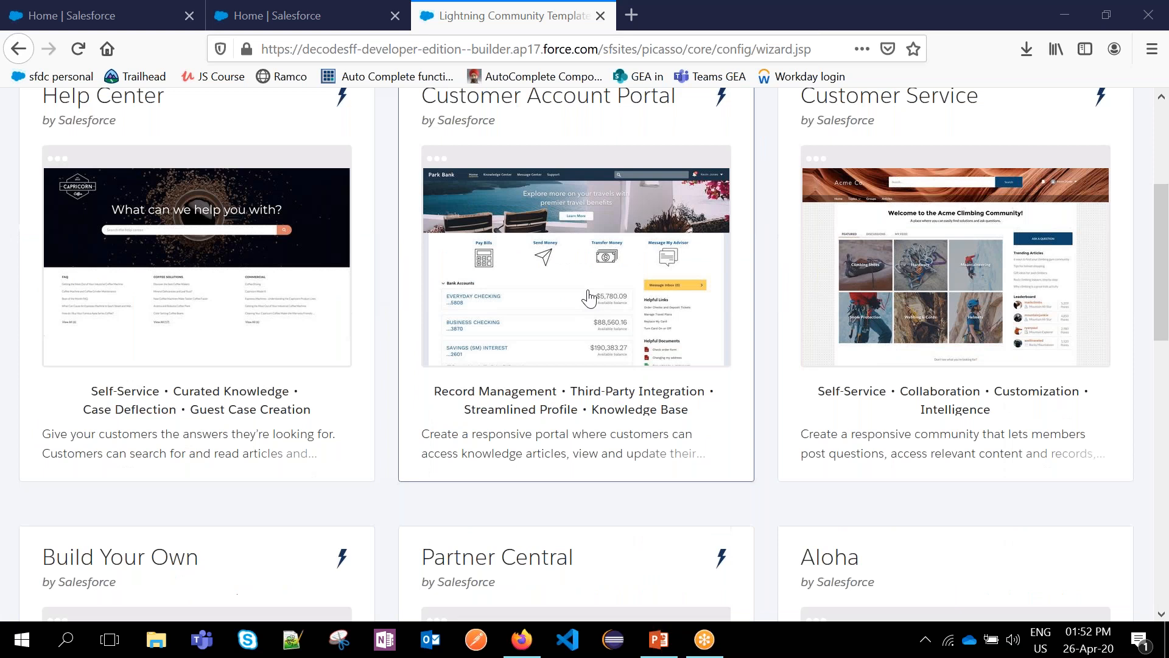
{"action": "scroll", "coordinate": [588, 298], "scroll_direction": "down", "scroll_amount": 2}
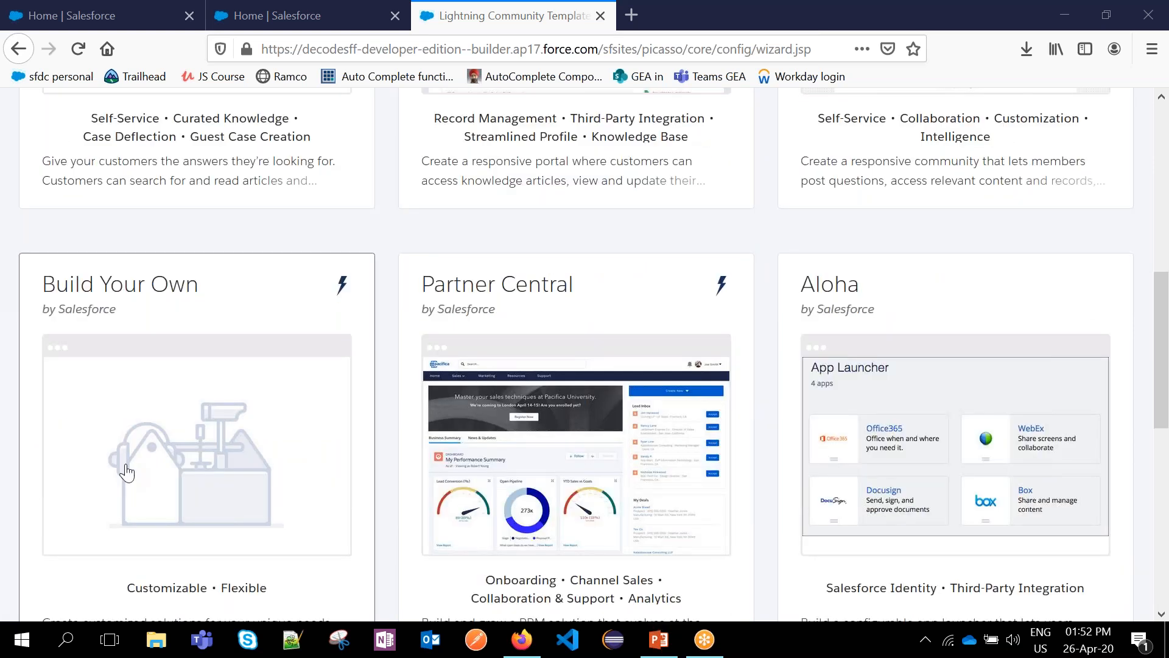
{"action": "scroll", "coordinate": [127, 472], "scroll_direction": "down", "scroll_amount": 3}
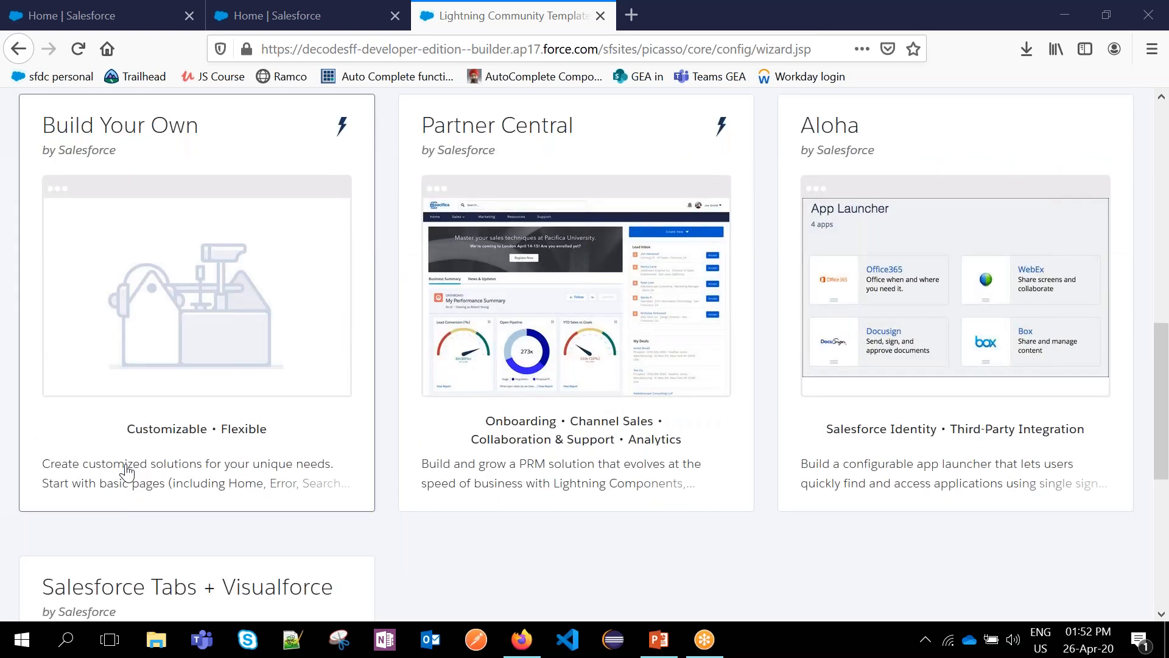
{"action": "scroll", "coordinate": [127, 472], "scroll_direction": "down", "scroll_amount": 2}
{"action": "scroll", "coordinate": [451, 487], "scroll_direction": "down", "scroll_amount": 2}
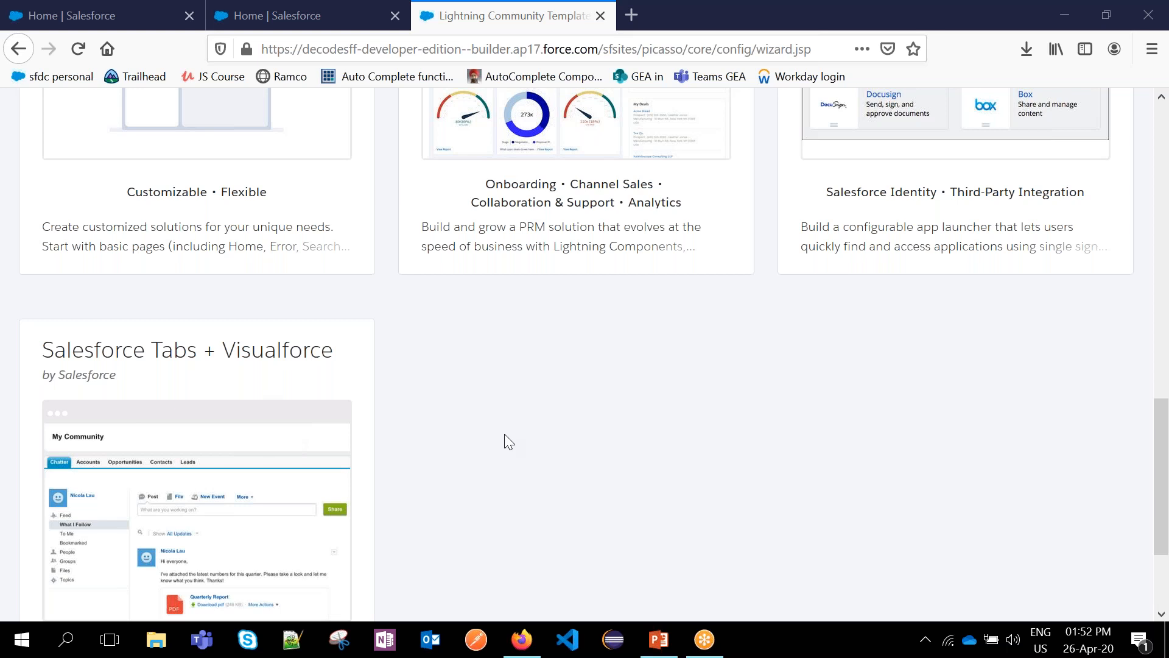
- View the Salesforce Tabs + Visualforce template's details, return to All Communities and reopen the new community template list
{"action": "left_click", "coordinate": [319, 440]}
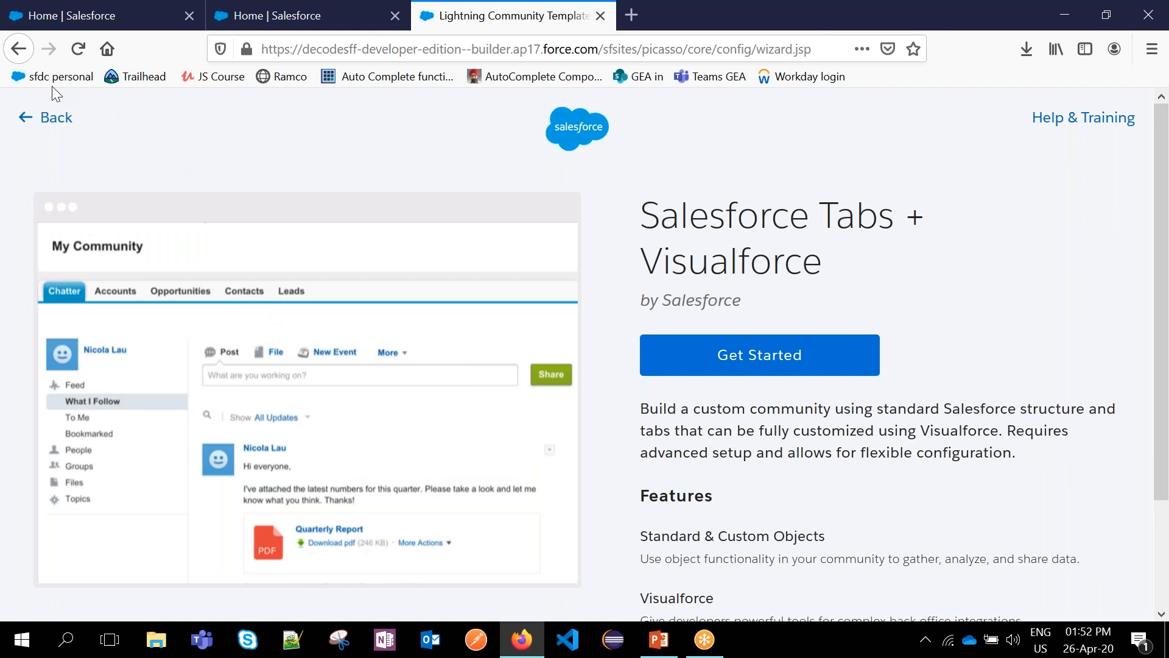
{"action": "left_click", "coordinate": [17, 50]}
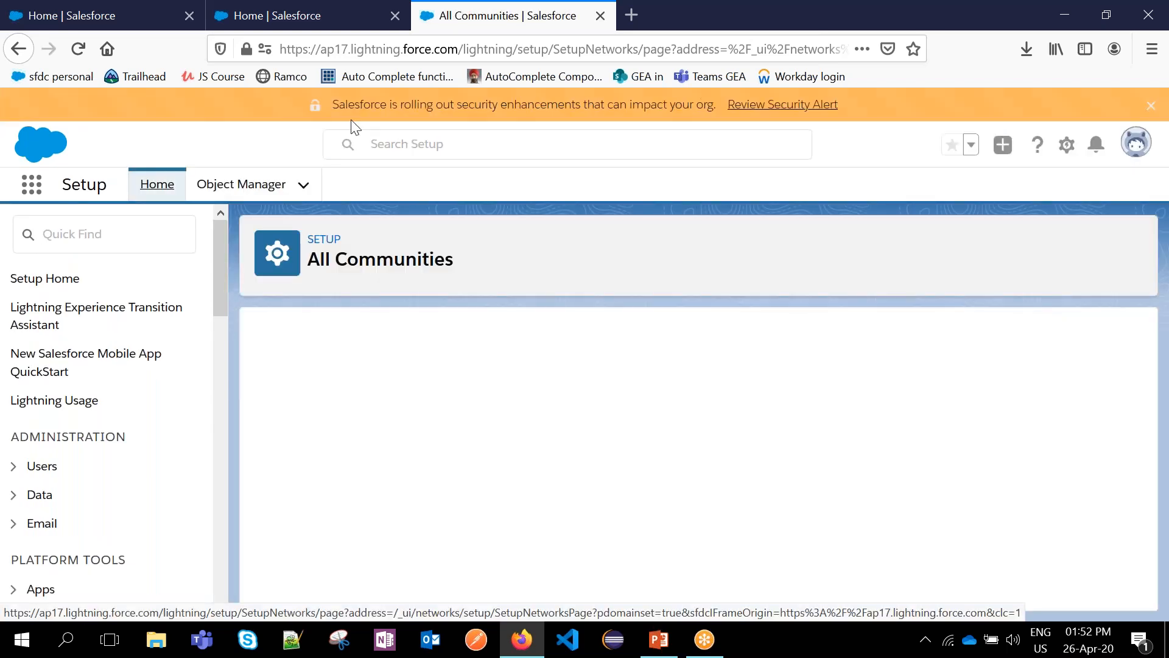
{"action": "left_click", "coordinate": [592, 464]}
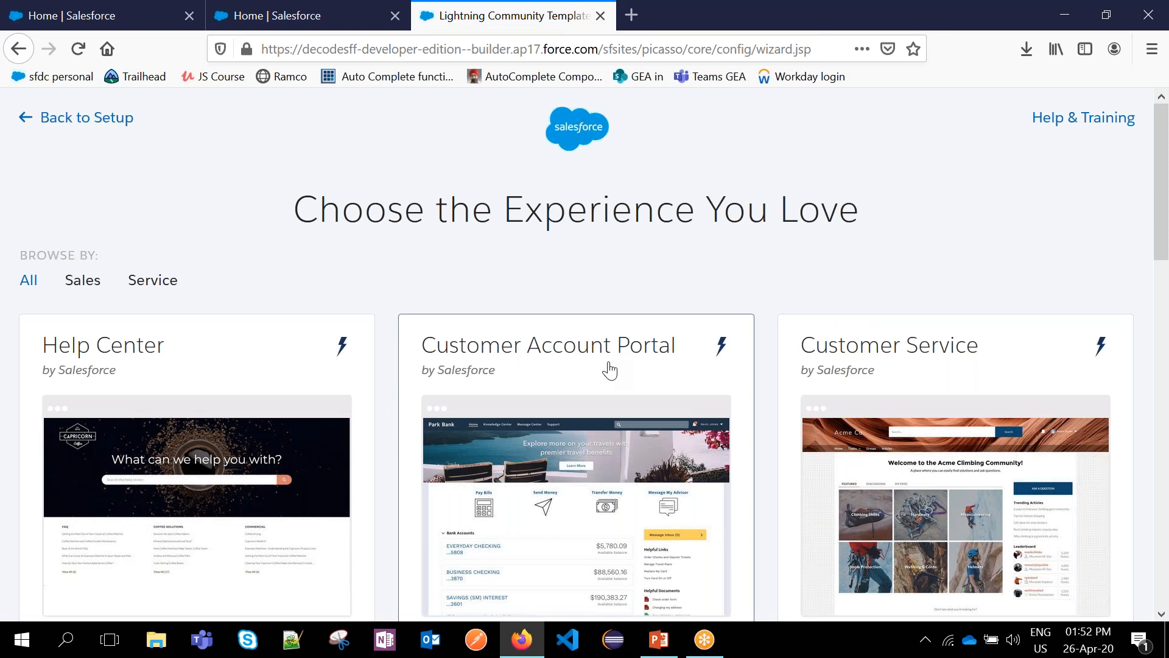
- Compare the community templates, including Customer Account Portal, Customer Service, Build Your Own and Partner Central
{"action": "scroll", "coordinate": [609, 370], "scroll_direction": "down", "scroll_amount": 3}
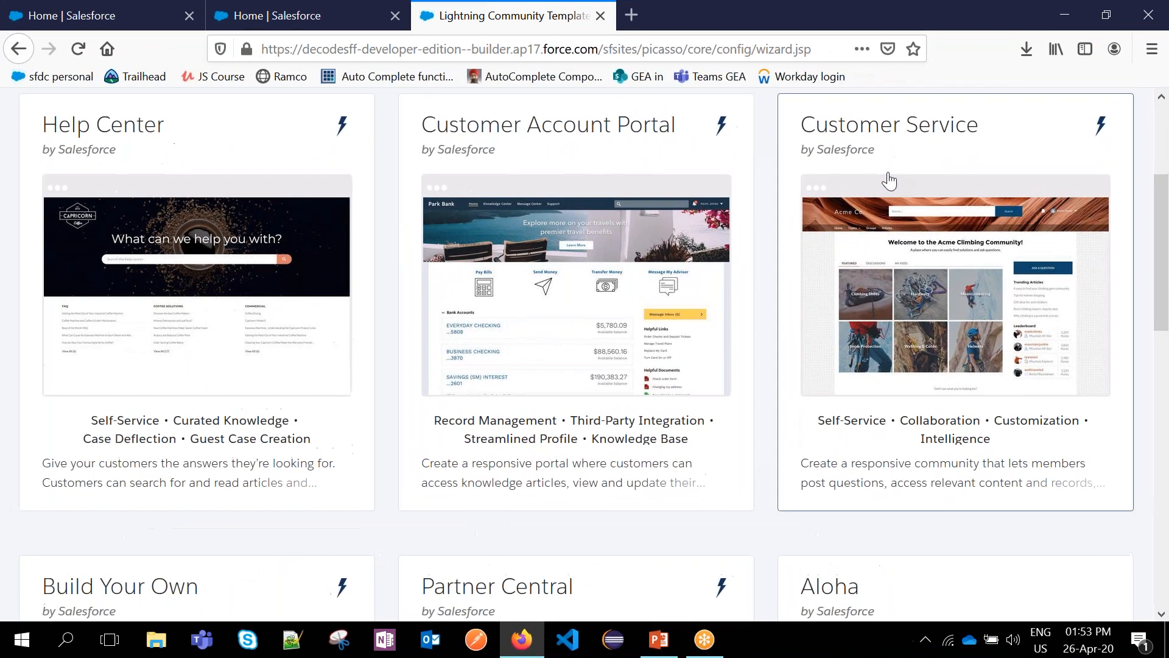
{"action": "scroll", "coordinate": [935, 211], "scroll_direction": "up", "scroll_amount": 3}
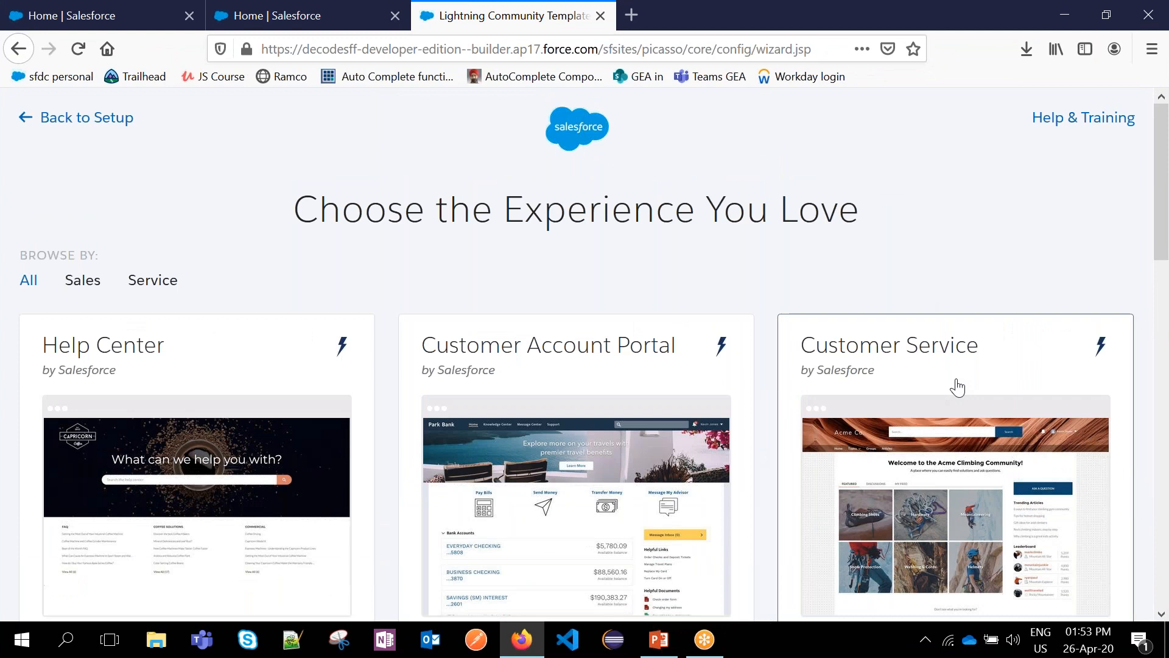
{"action": "scroll", "coordinate": [957, 387], "scroll_direction": "down", "scroll_amount": 5}
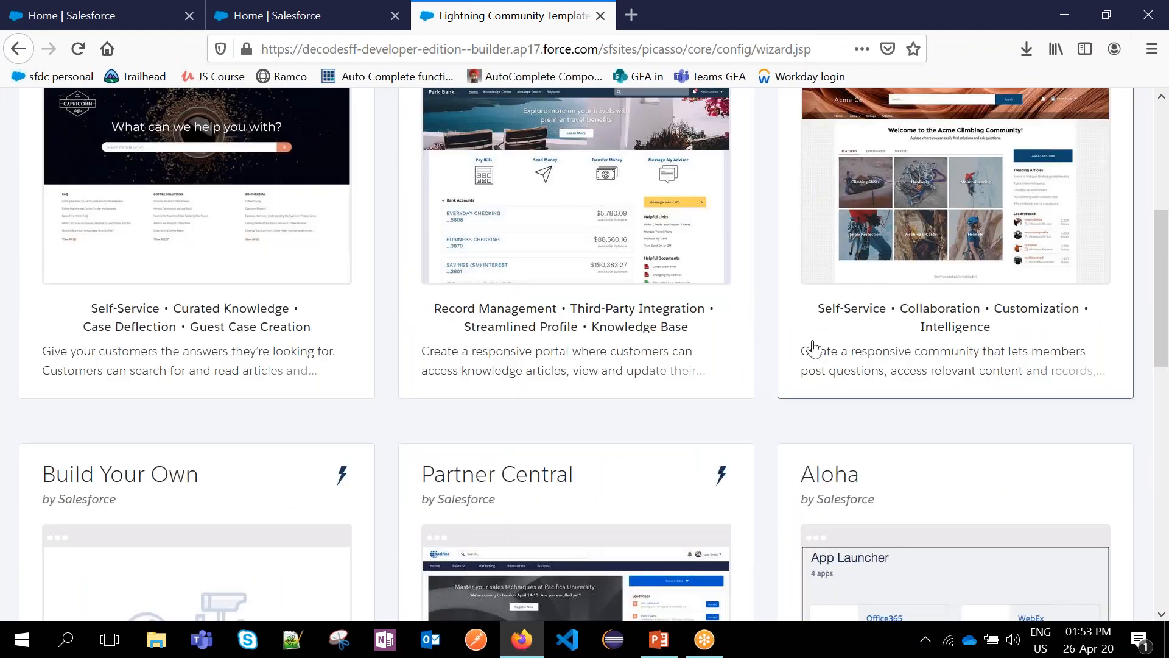
{"action": "scroll", "coordinate": [874, 348], "scroll_direction": "up", "scroll_amount": 5}
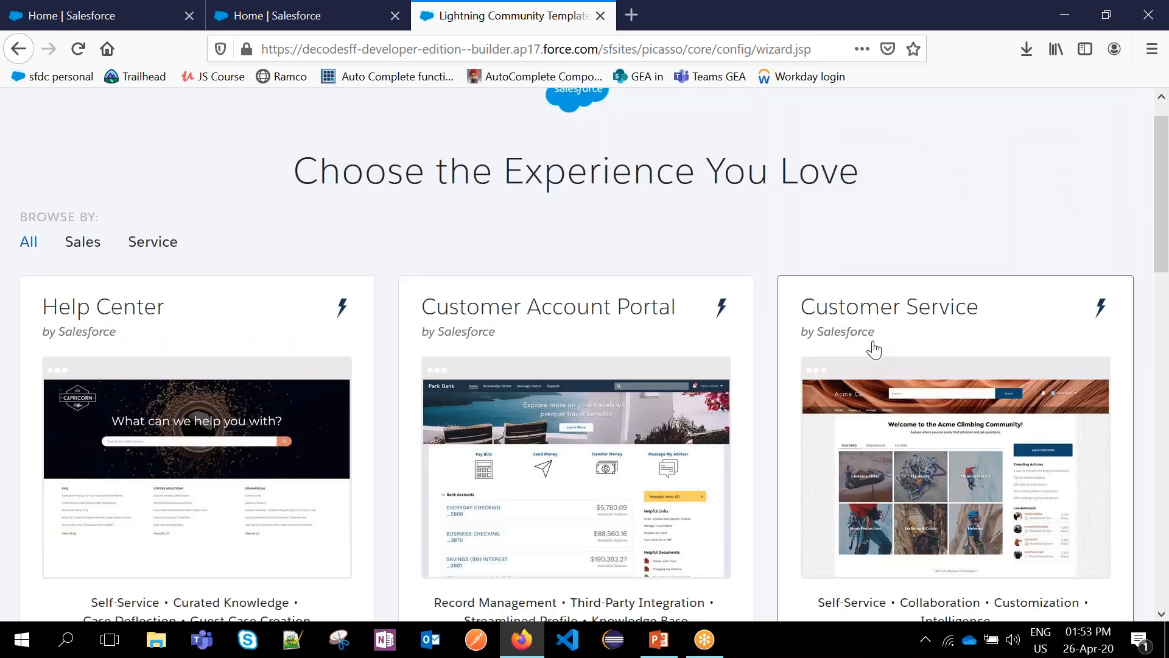
{"action": "scroll", "coordinate": [873, 348], "scroll_direction": "down", "scroll_amount": 3}
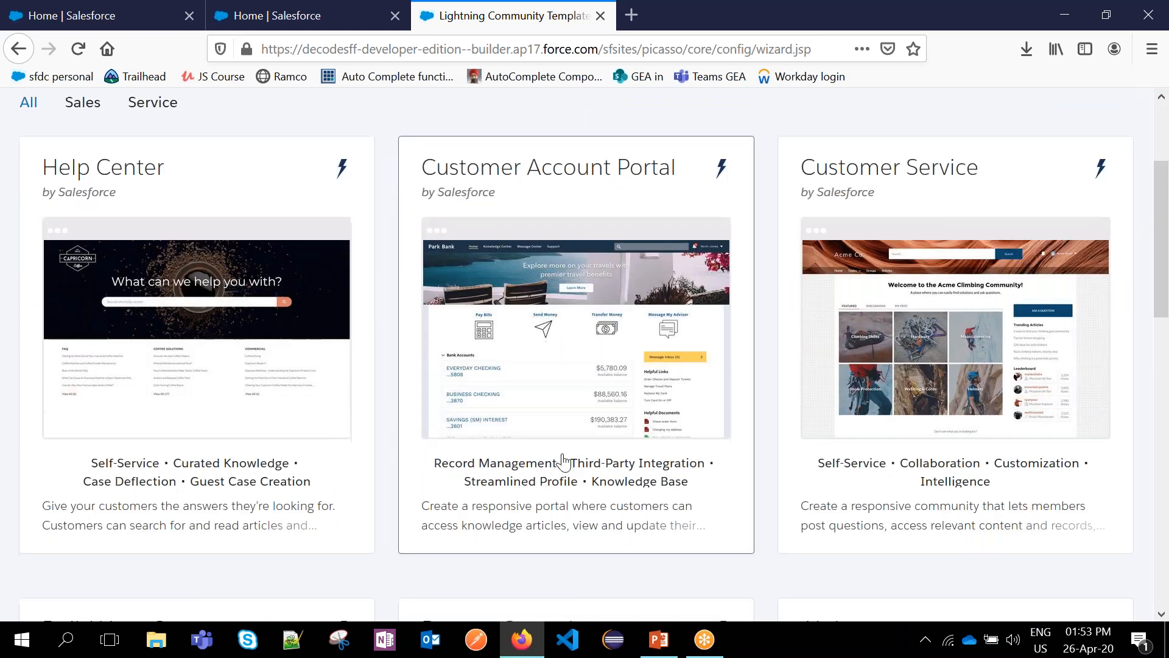
{"action": "scroll", "coordinate": [562, 460], "scroll_direction": "down", "scroll_amount": 6}
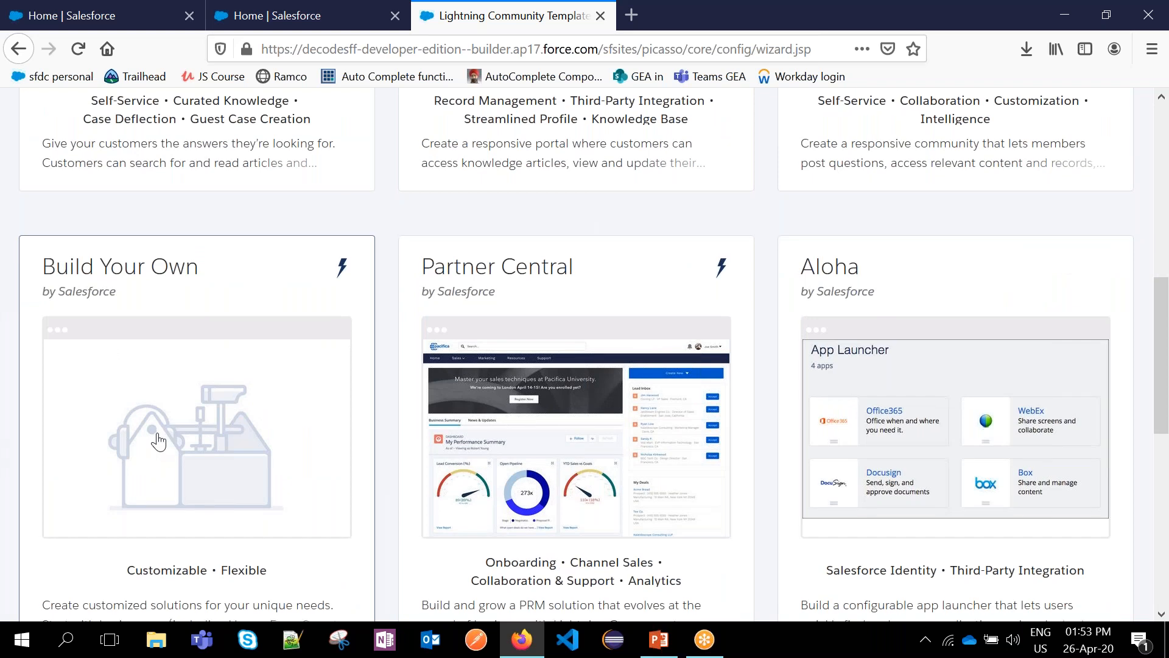
{"action": "scroll", "coordinate": [158, 440], "scroll_direction": "down", "scroll_amount": 4}
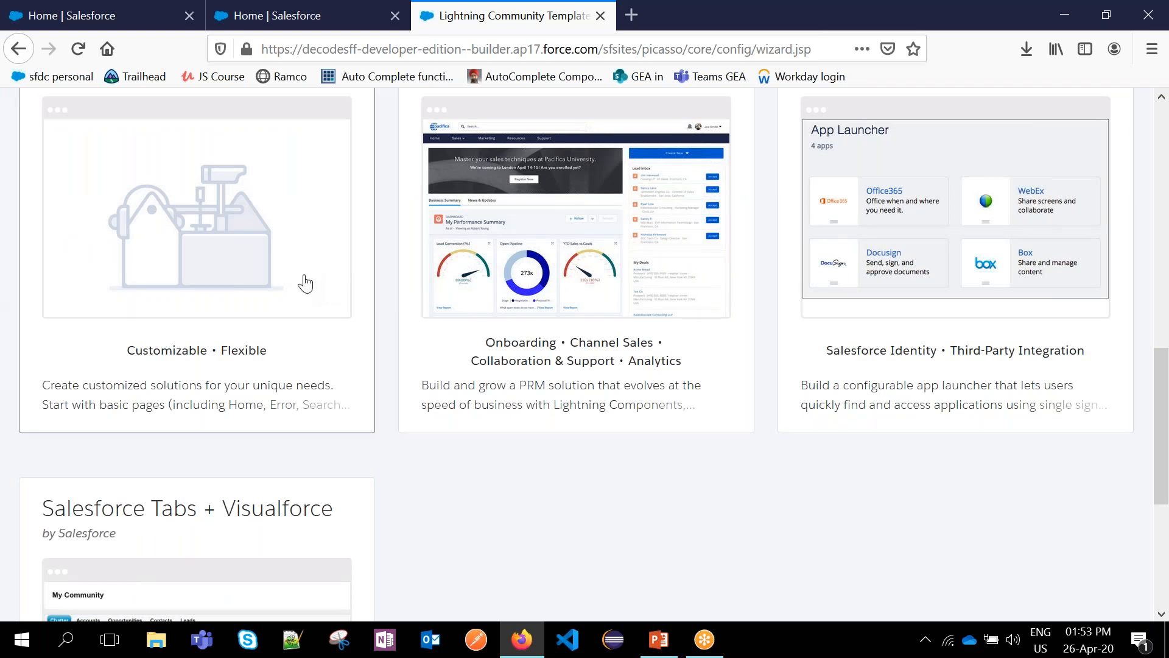
{"action": "scroll", "coordinate": [305, 283], "scroll_direction": "up", "scroll_amount": 5}
{"action": "scroll", "coordinate": [288, 440], "scroll_direction": "down", "scroll_amount": 3}
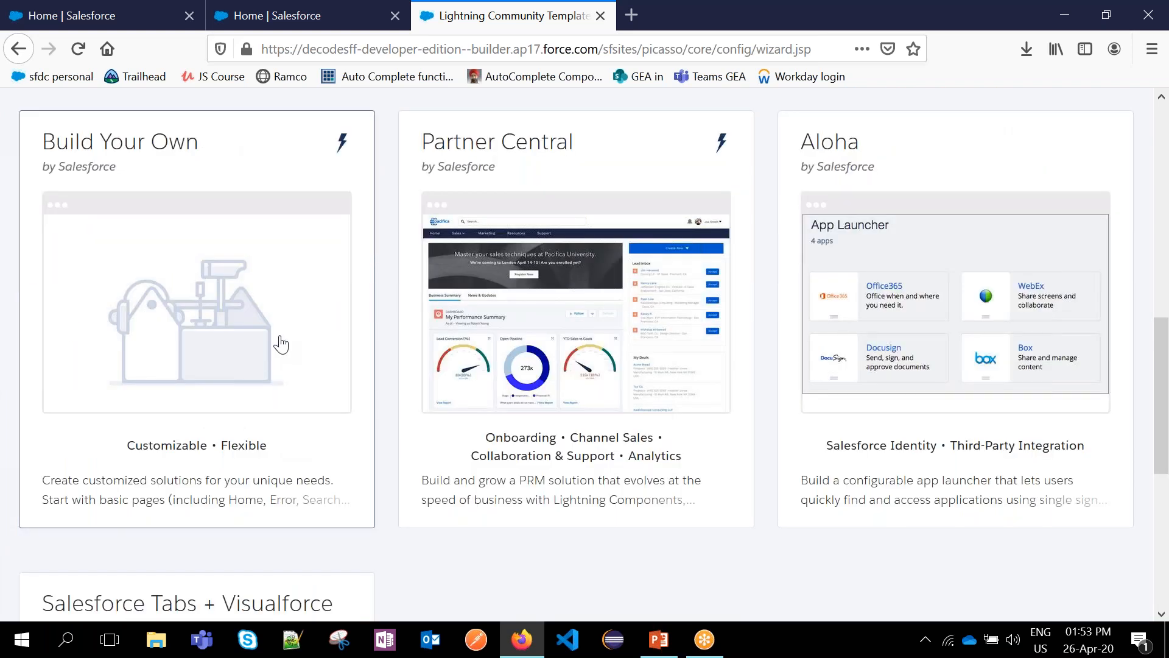
- Choose the Customer Service template and get started with it, up to the community name and URL form
{"action": "scroll", "coordinate": [280, 344], "scroll_direction": "up", "scroll_amount": 11}
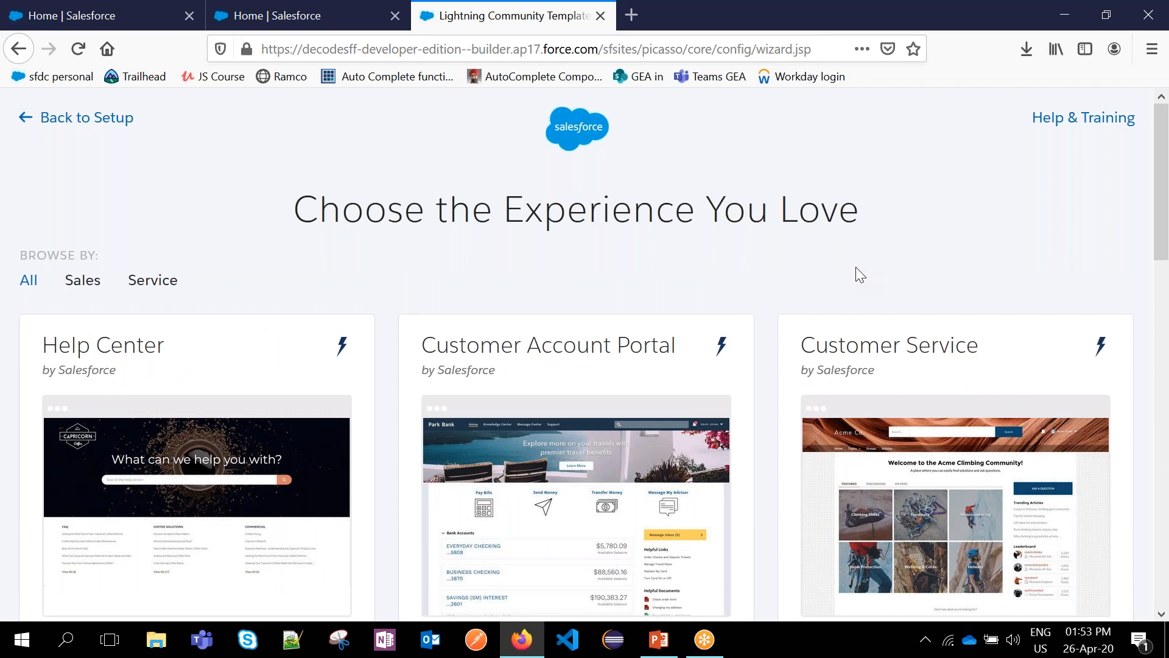
{"action": "scroll", "coordinate": [856, 266], "scroll_direction": "down", "scroll_amount": 5}
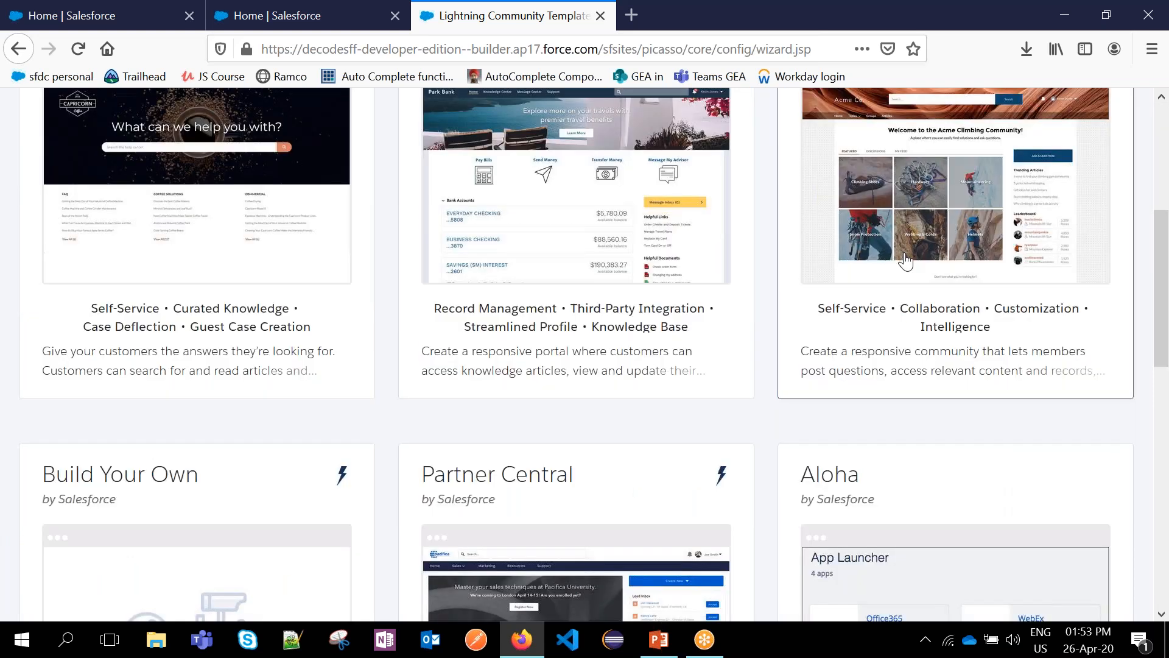
{"action": "scroll", "coordinate": [928, 214], "scroll_direction": "up", "scroll_amount": 1}
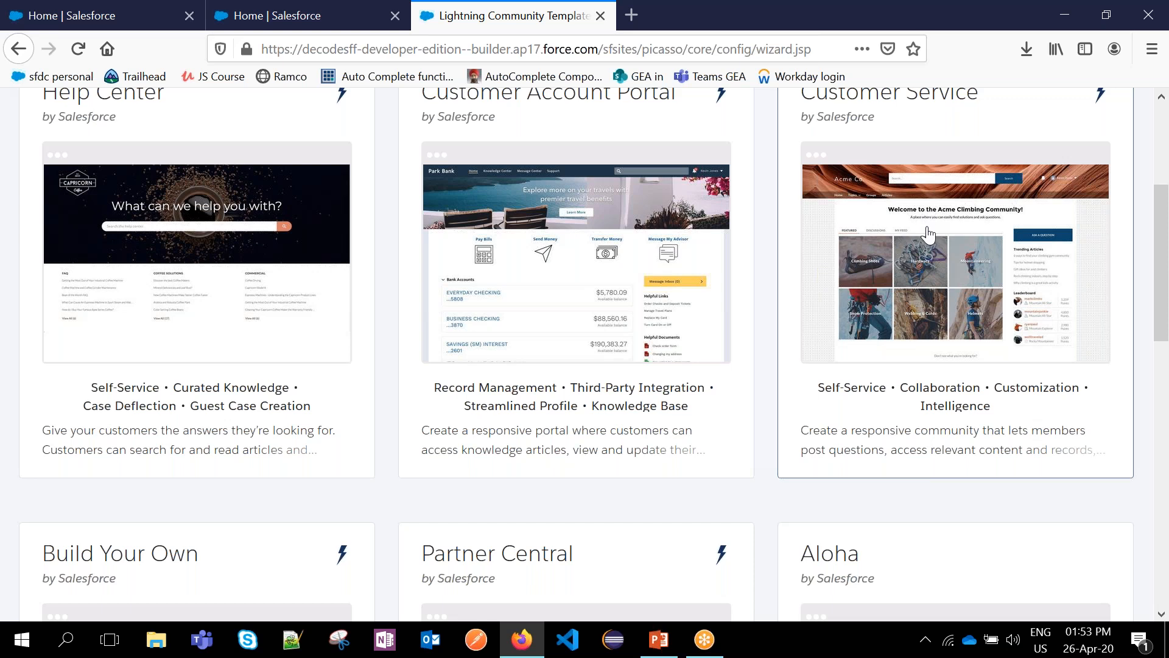
{"action": "left_click", "coordinate": [928, 234]}
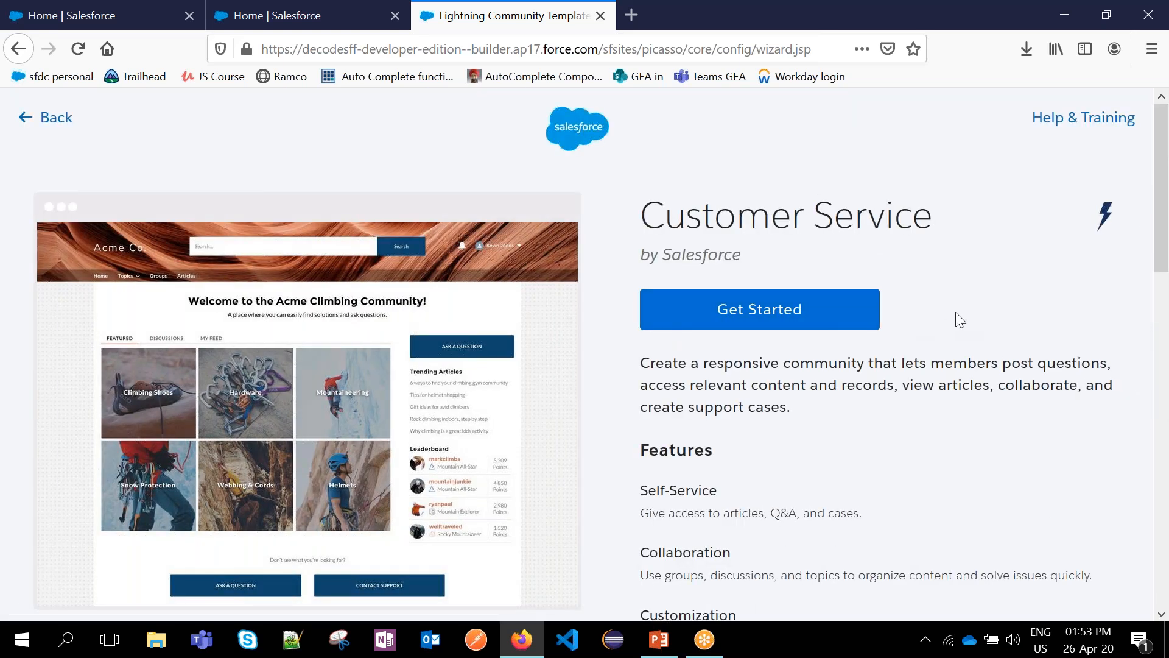
{"action": "left_click", "coordinate": [816, 309]}
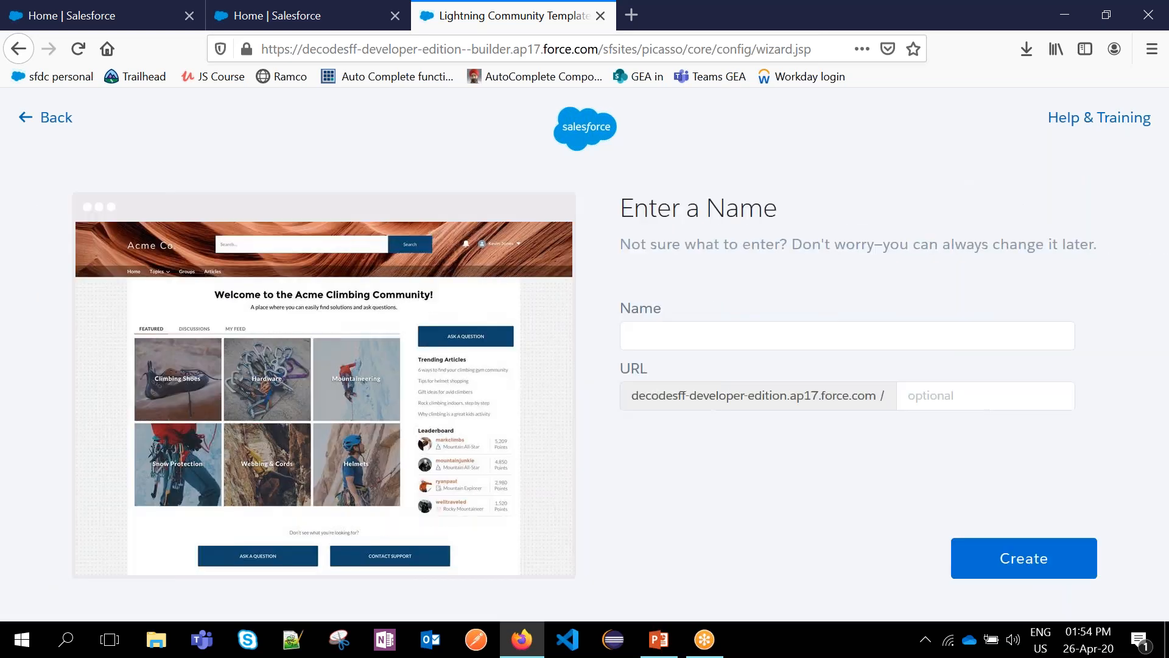
- Name the community Decodeservice, leave the optional URL suffix empty and create it
{"action": "left_click", "coordinate": [777, 334]}
{"action": "type", "text": "Decode"}
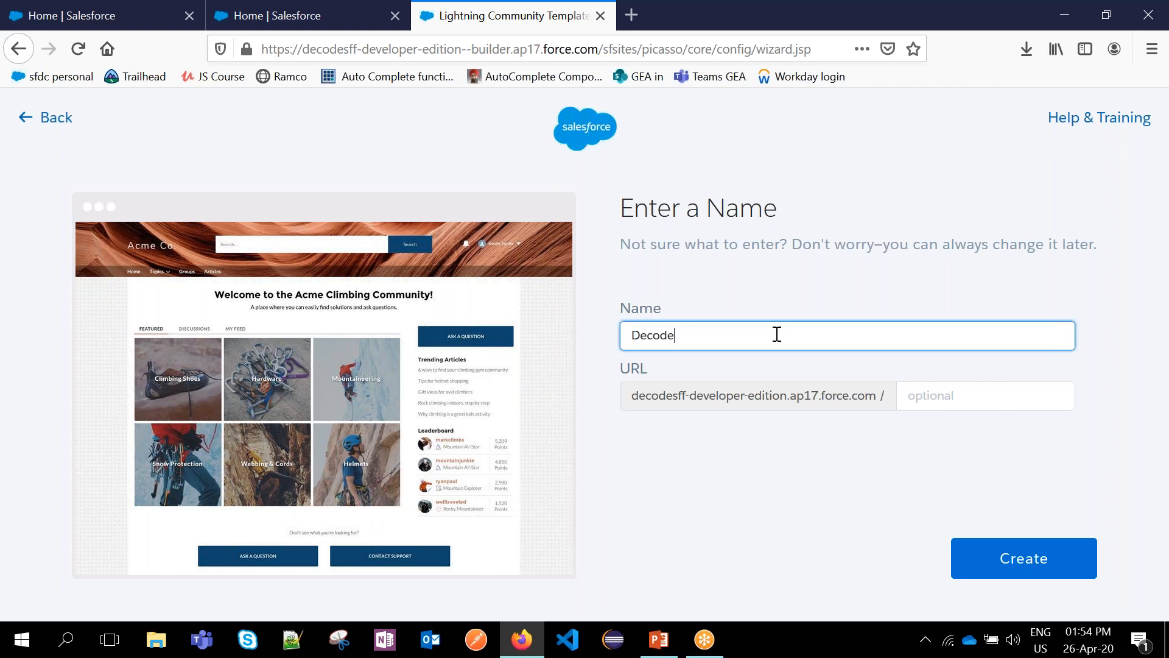
{"action": "type", "text": "service"}
{"action": "left_click", "coordinate": [943, 400]}
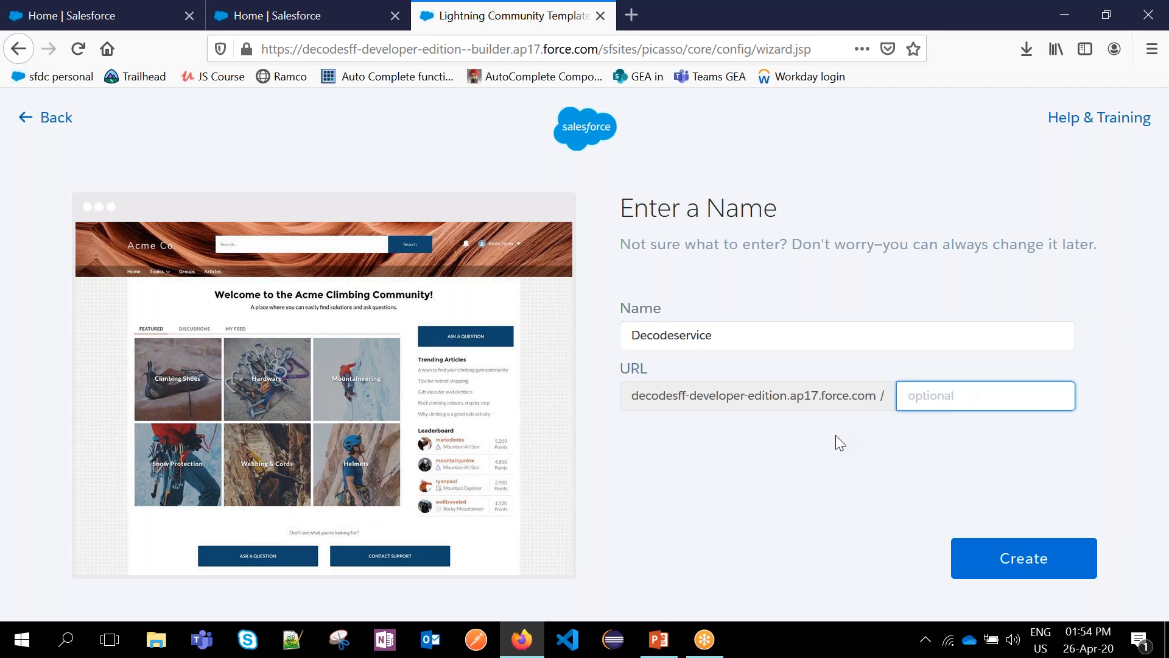
{"action": "left_click", "coordinate": [1101, 472]}
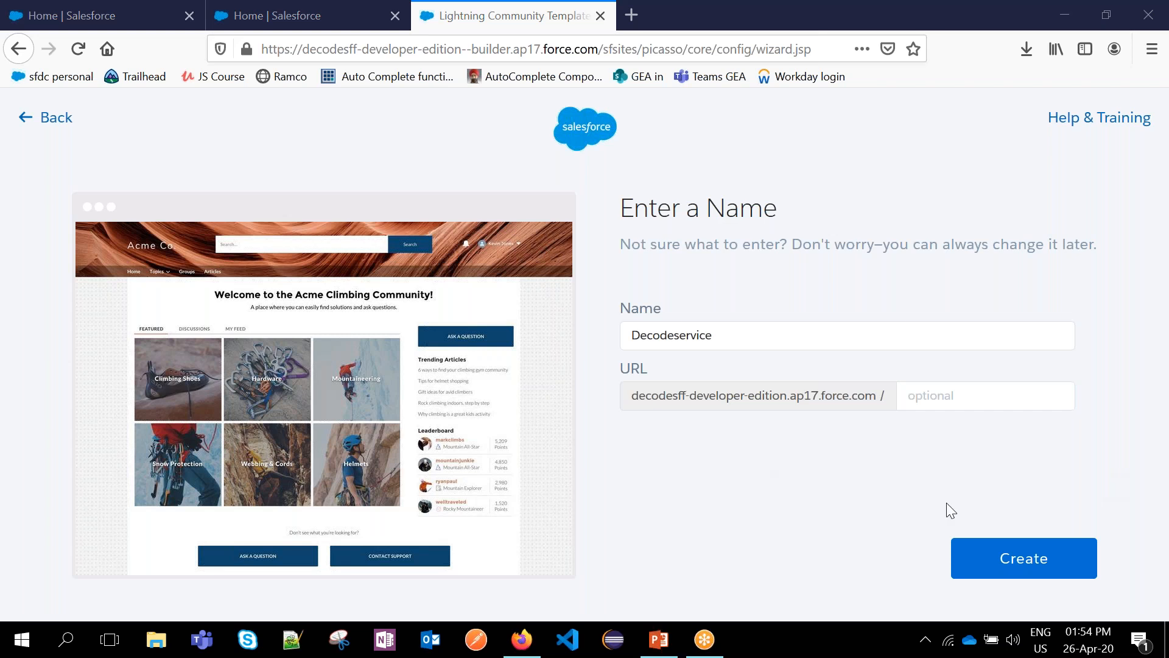
{"action": "left_click", "coordinate": [1034, 556]}
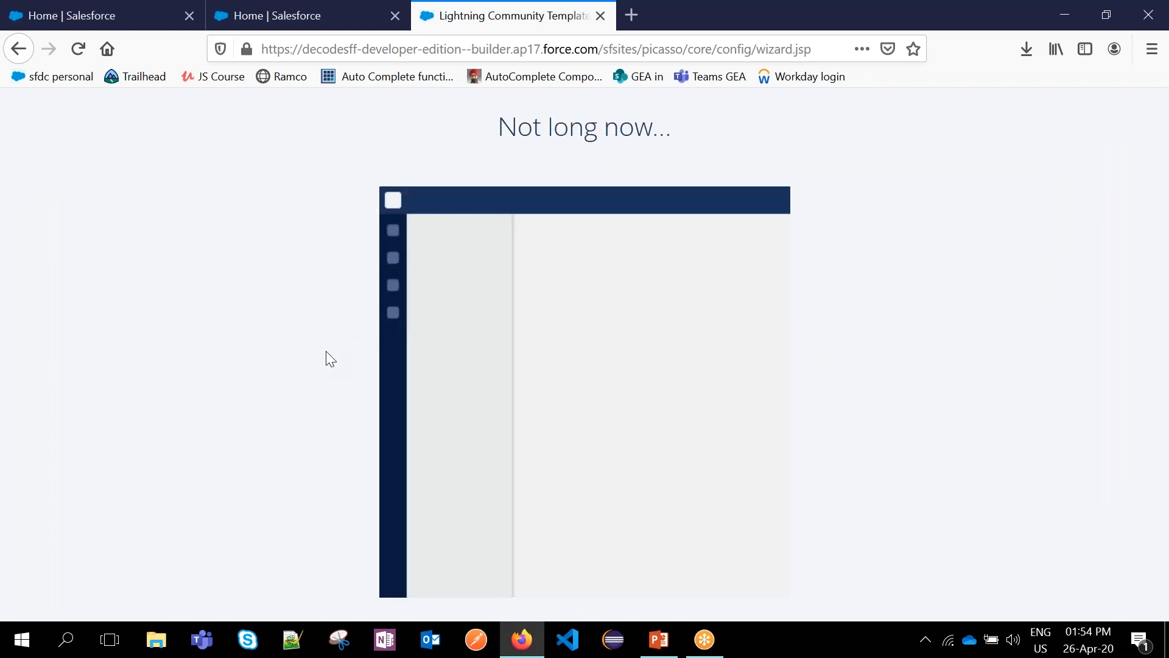
{"action": "left_click", "coordinate": [1094, 423]}
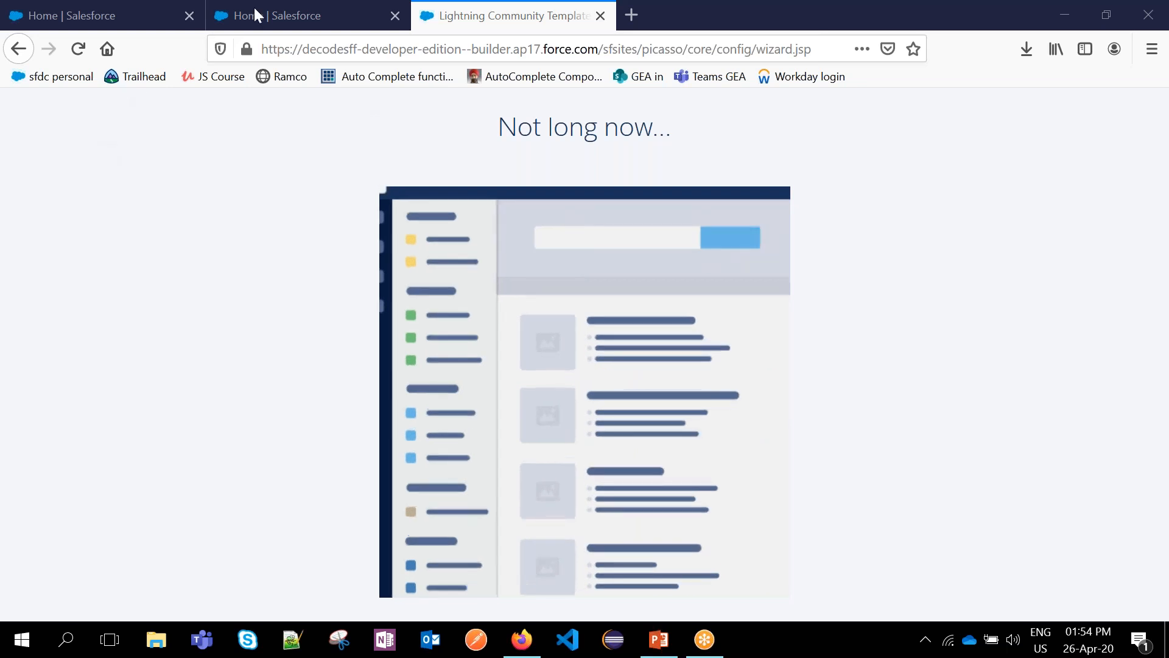
- Close the second org's Setup page, return to the remaining Setup home and dismiss the blocked pop-up notice
{"action": "left_click", "coordinate": [299, 19]}
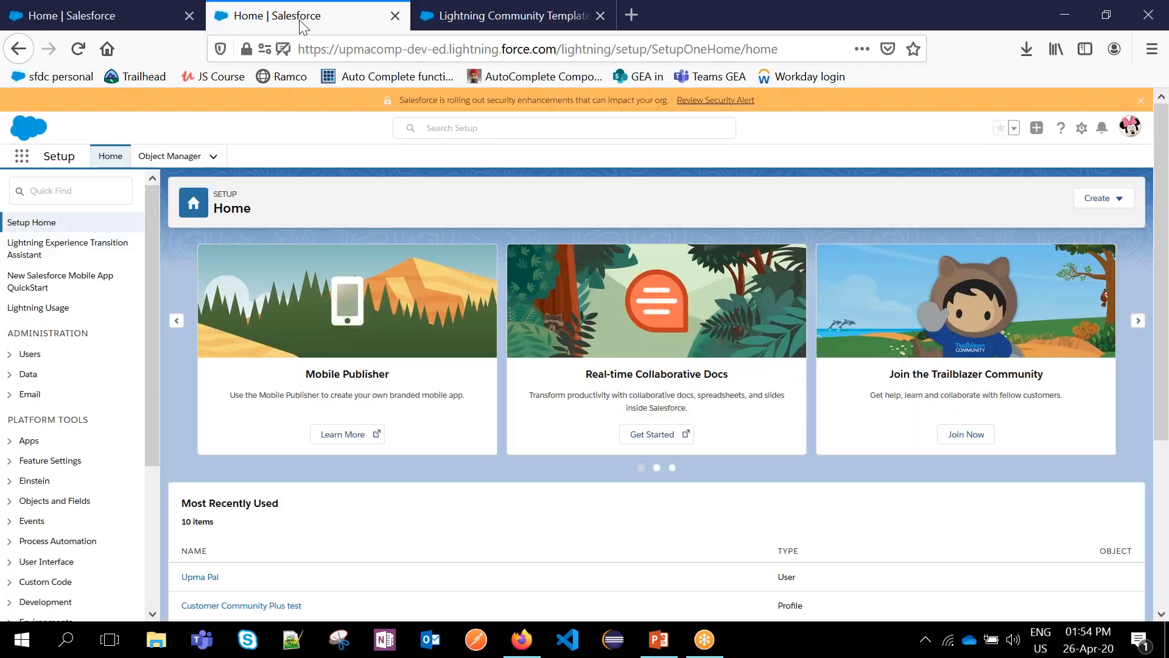
{"action": "left_click", "coordinate": [393, 18]}
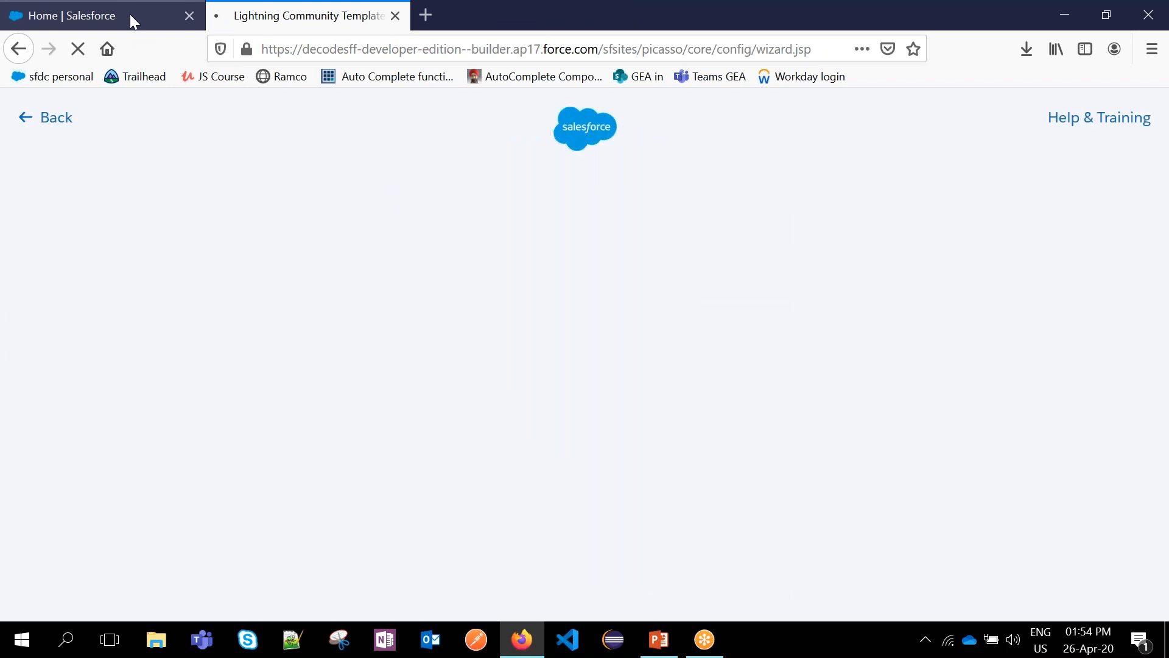
{"action": "left_click", "coordinate": [130, 13]}
{"action": "left_click", "coordinate": [135, 235]}
{"action": "type", "text": "se"}
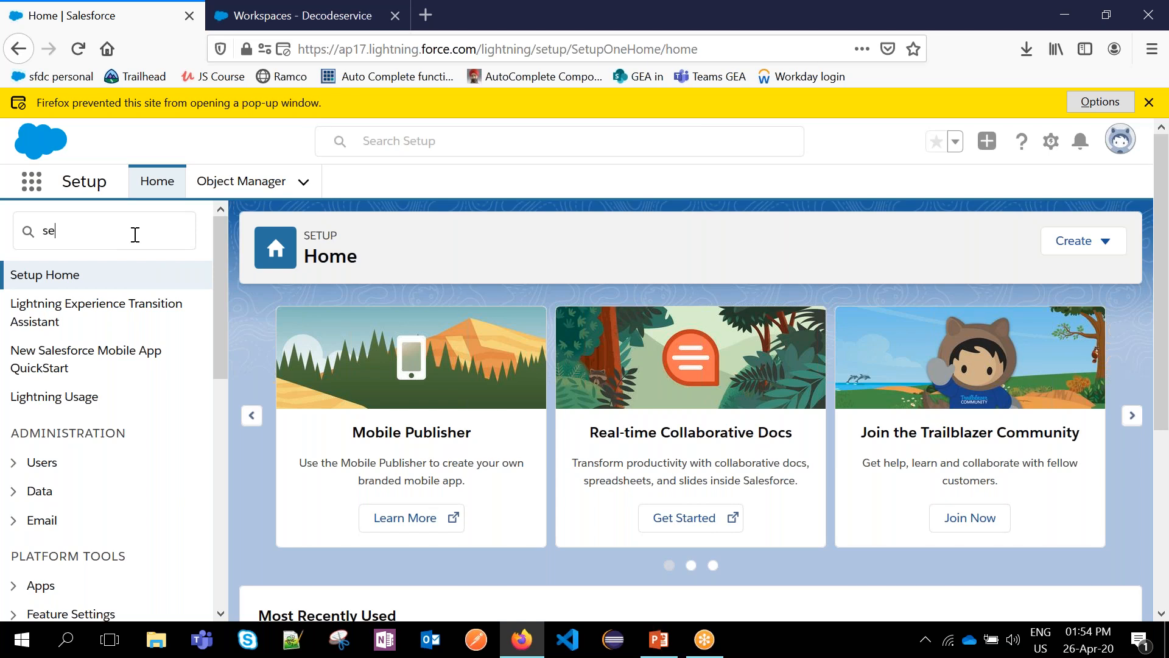
{"action": "key", "text": "BackSpace"}
{"action": "key", "text": "BackSpace"}
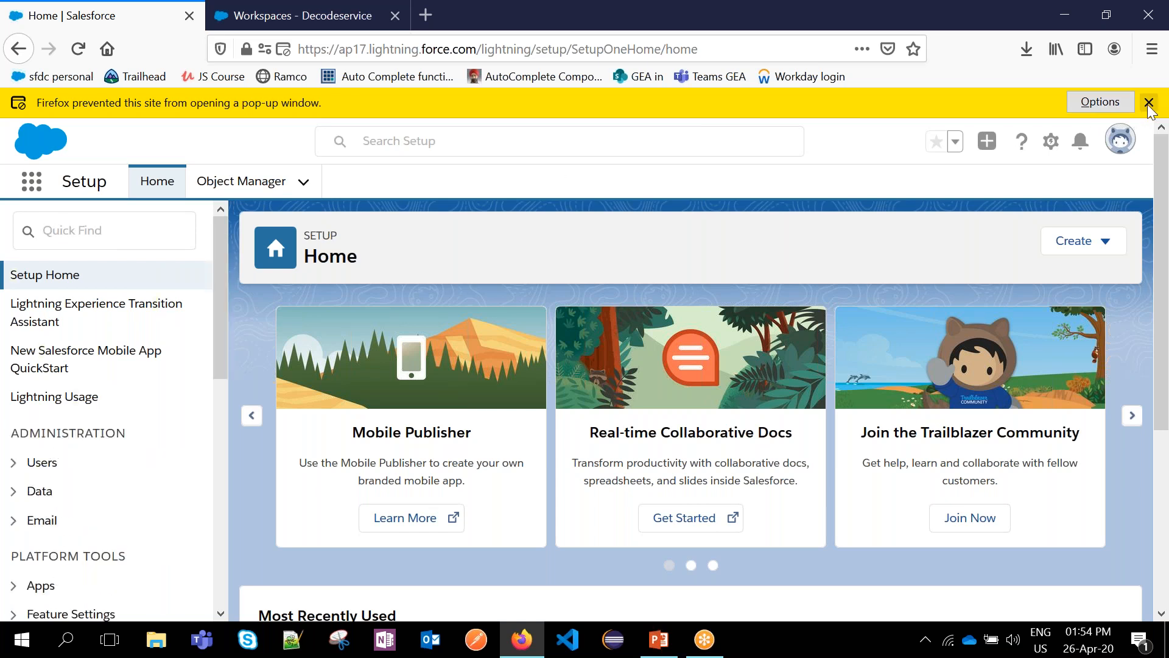
{"action": "left_click", "coordinate": [1149, 102]}
- Search Setup for "comm"
{"action": "left_click", "coordinate": [130, 207]}
{"action": "type", "text": "se"}
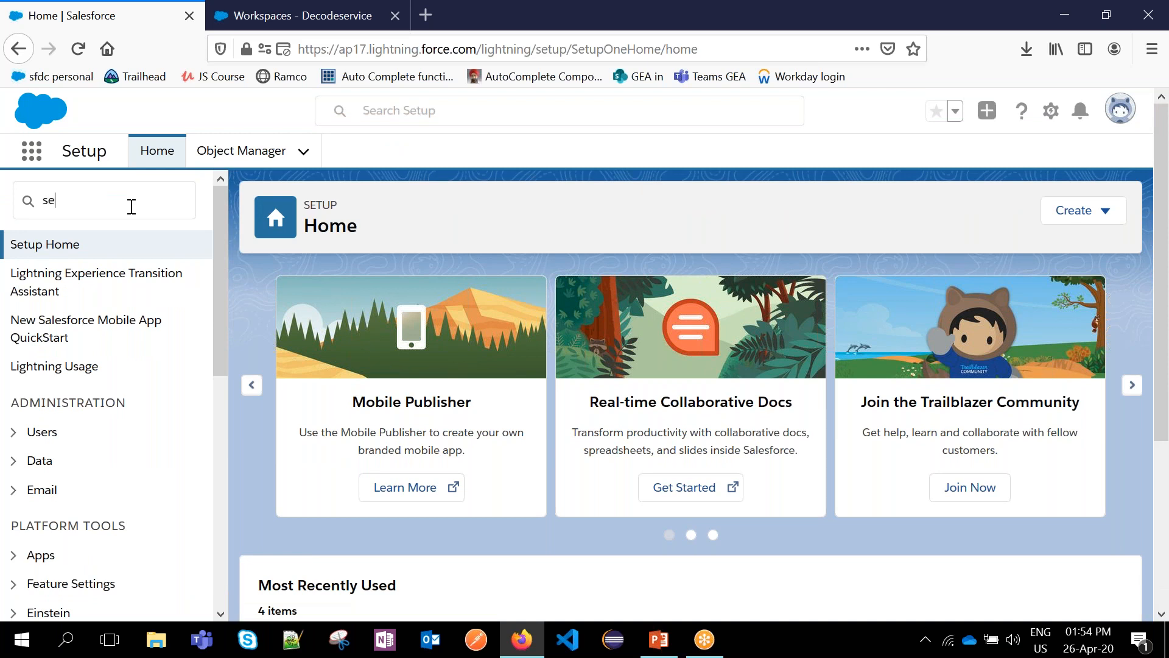
{"action": "key", "text": "BackSpace"}
{"action": "key", "text": "BackSpace"}
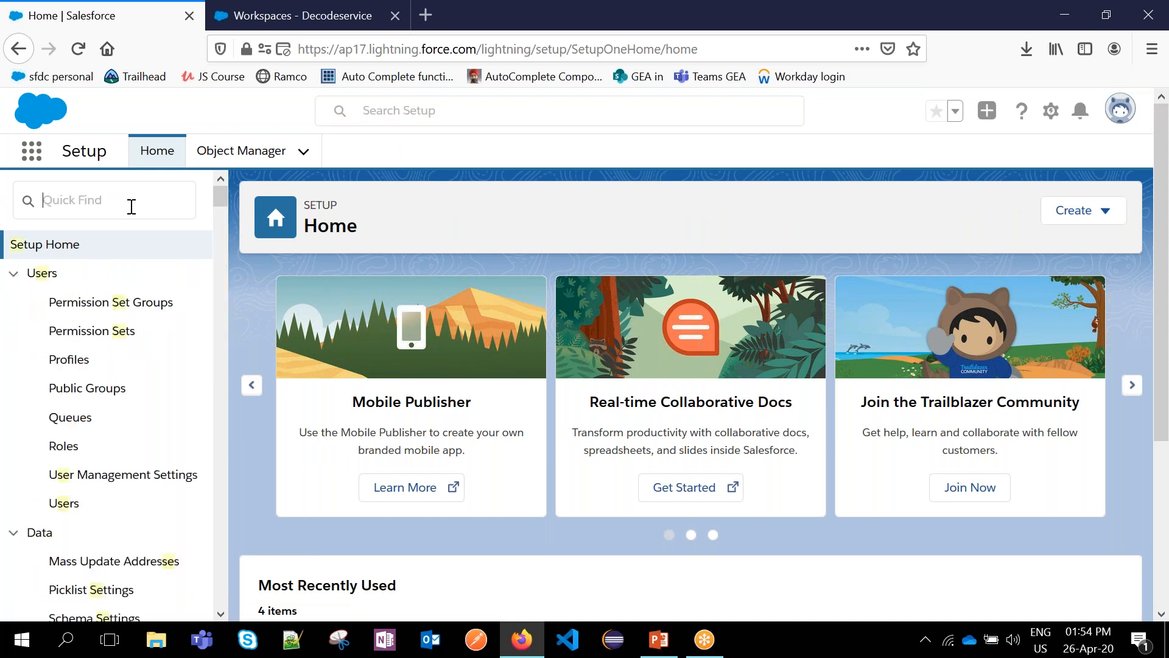
{"action": "type", "text": "cu"}
{"action": "key", "text": "BackSpace"}
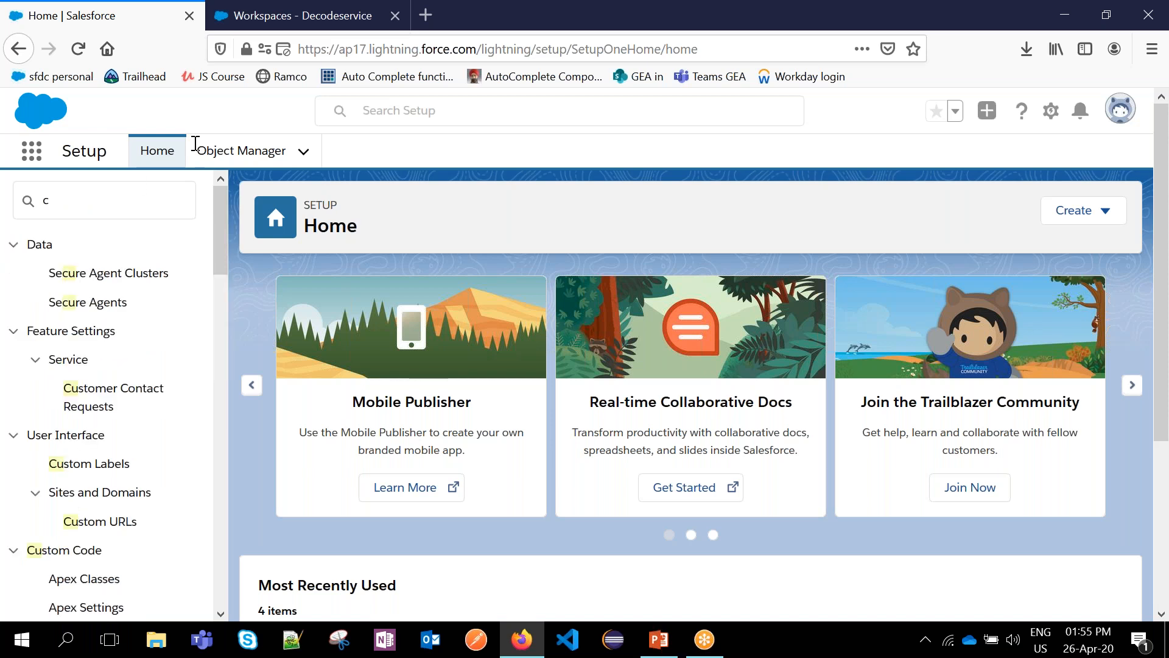
- Look over the Decodeservice workspaces, view the Administration settings and return to My Workspaces
{"action": "left_click", "coordinate": [309, 14]}
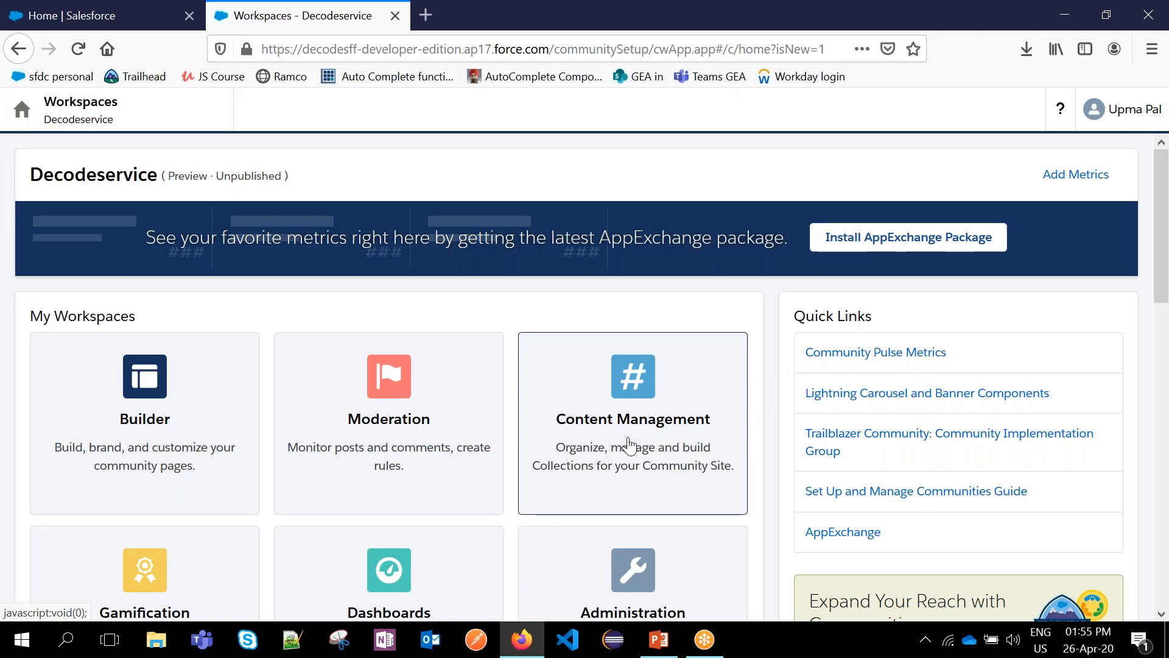
{"action": "scroll", "coordinate": [629, 444], "scroll_direction": "down", "scroll_amount": 5}
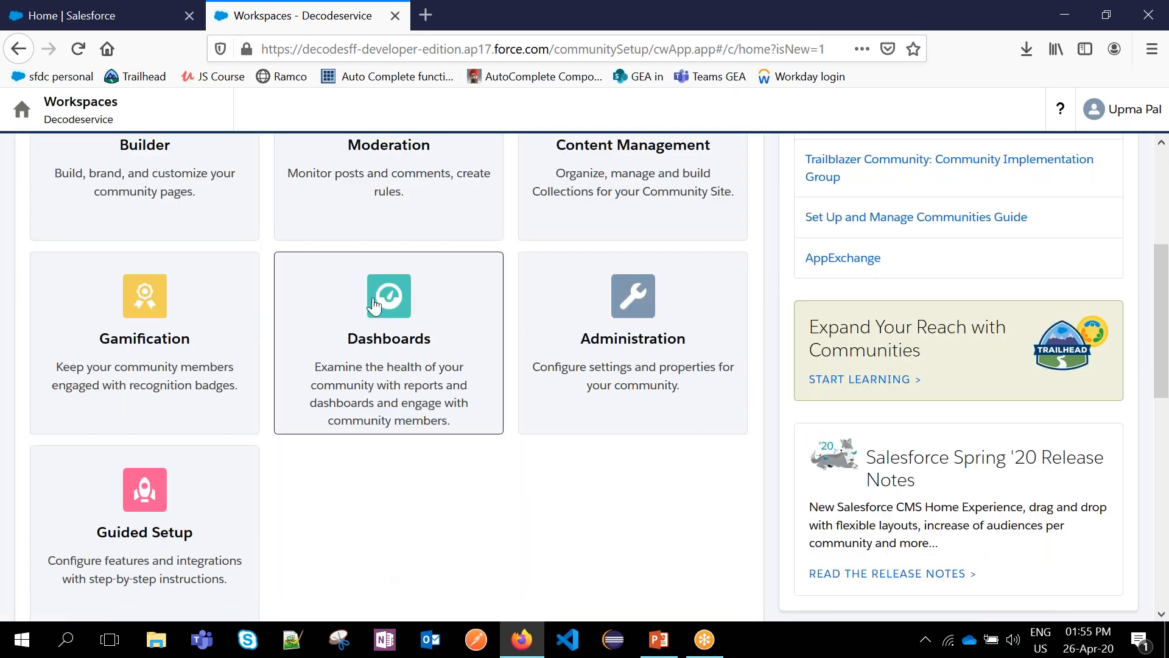
{"action": "scroll", "coordinate": [390, 429], "scroll_direction": "up", "scroll_amount": 5}
{"action": "scroll", "coordinate": [644, 318], "scroll_direction": "down", "scroll_amount": 5}
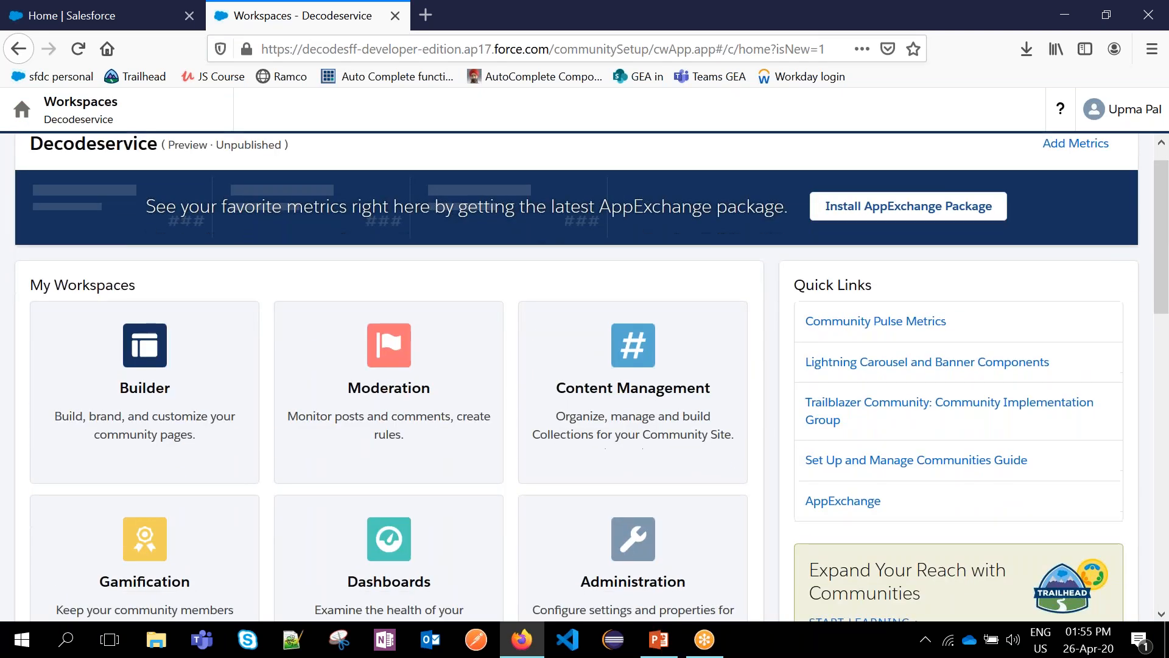
{"action": "left_click", "coordinate": [643, 318]}
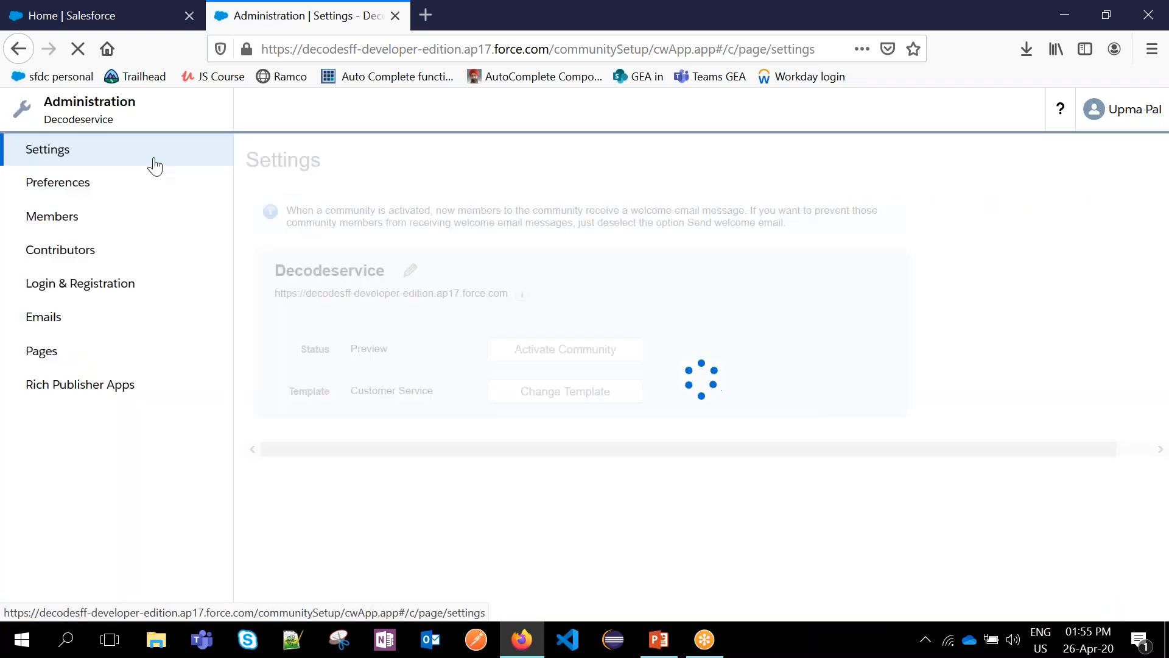
{"action": "left_click", "coordinate": [28, 58]}
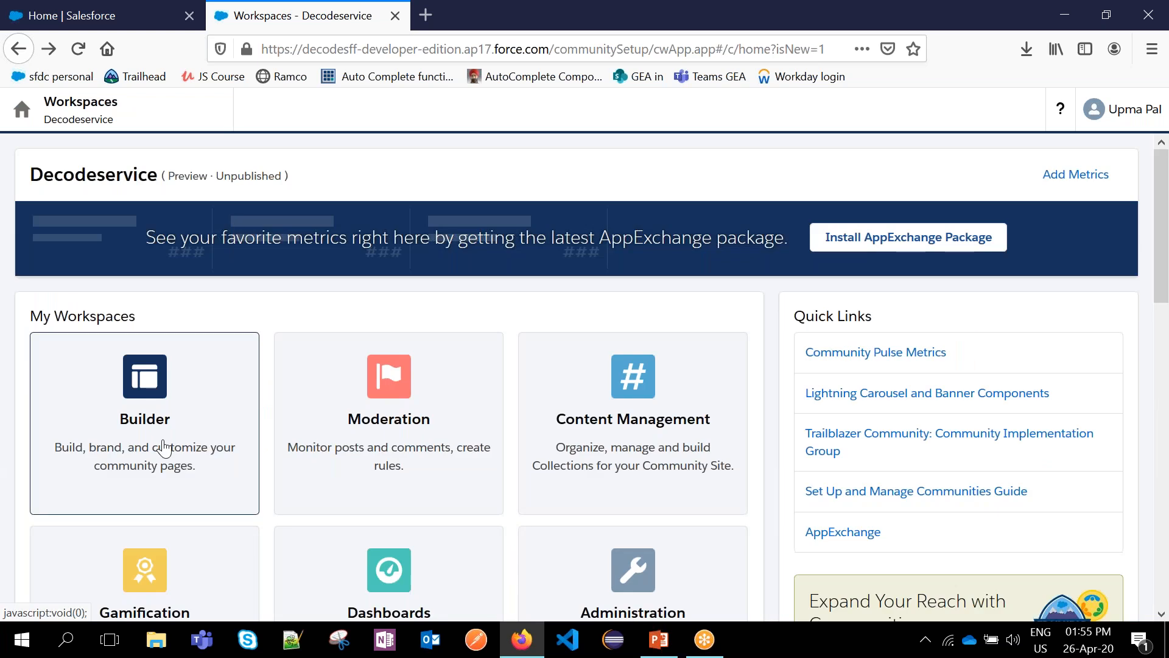
- Launch the Builder for Decodeservice and open Communities Settings in Setup
{"action": "left_click", "coordinate": [166, 434]}
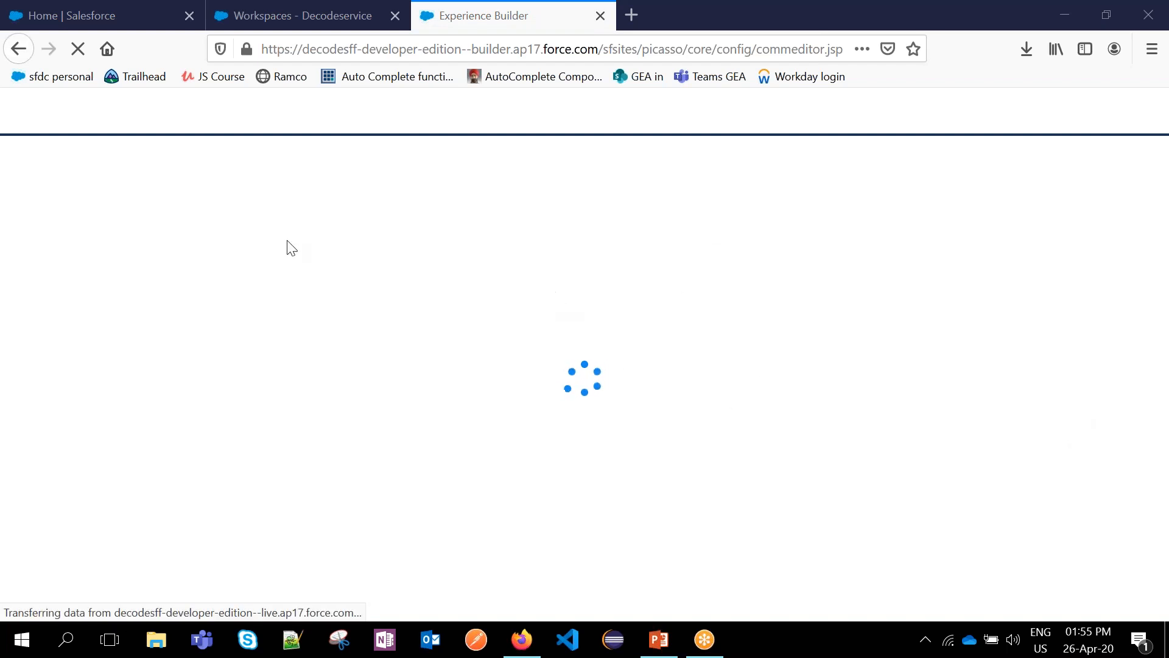
{"action": "left_click", "coordinate": [97, 18]}
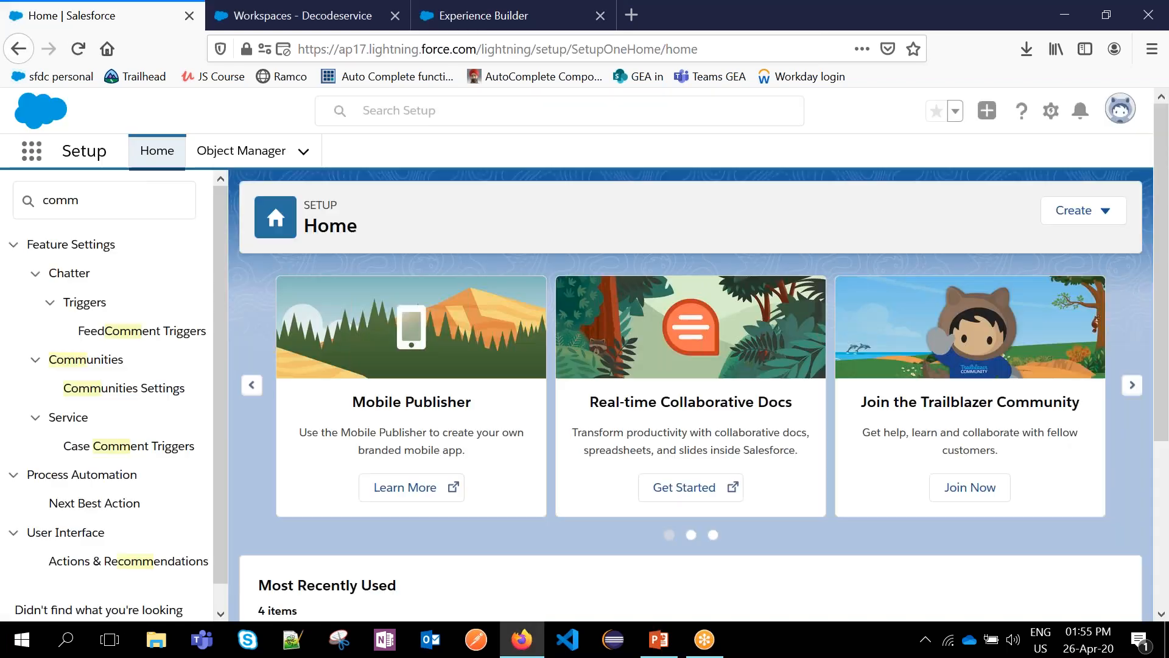
{"action": "left_click", "coordinate": [133, 388]}
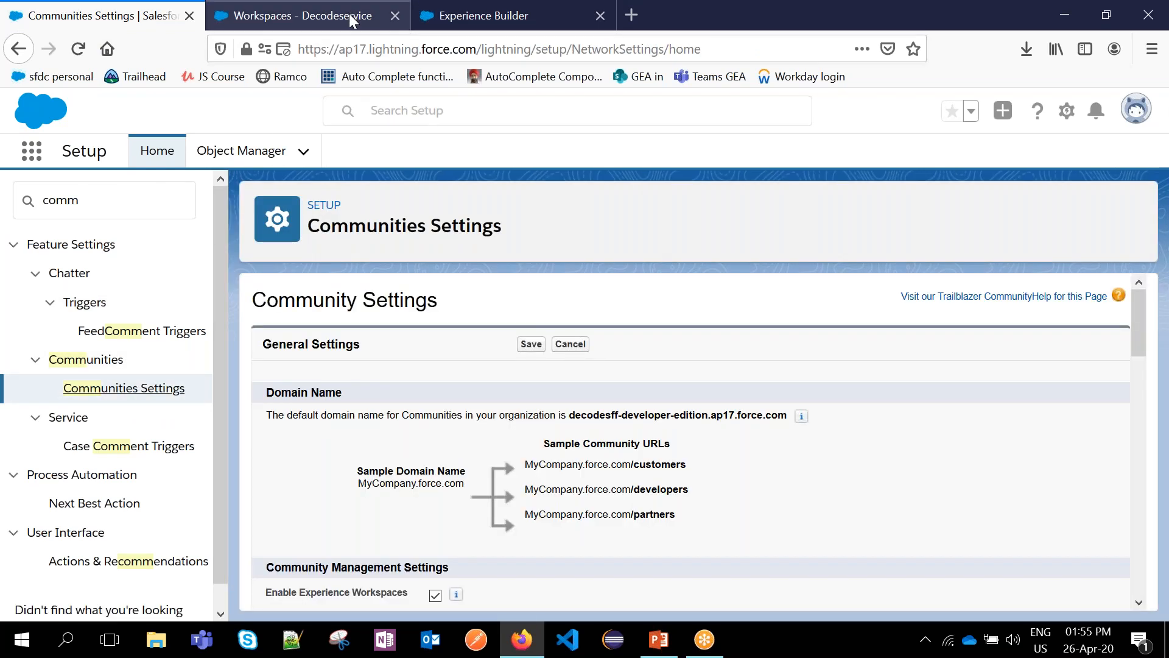
- Dismiss the Experience Builder welcome tour and look over the community's Home page
{"action": "left_click", "coordinate": [349, 15]}
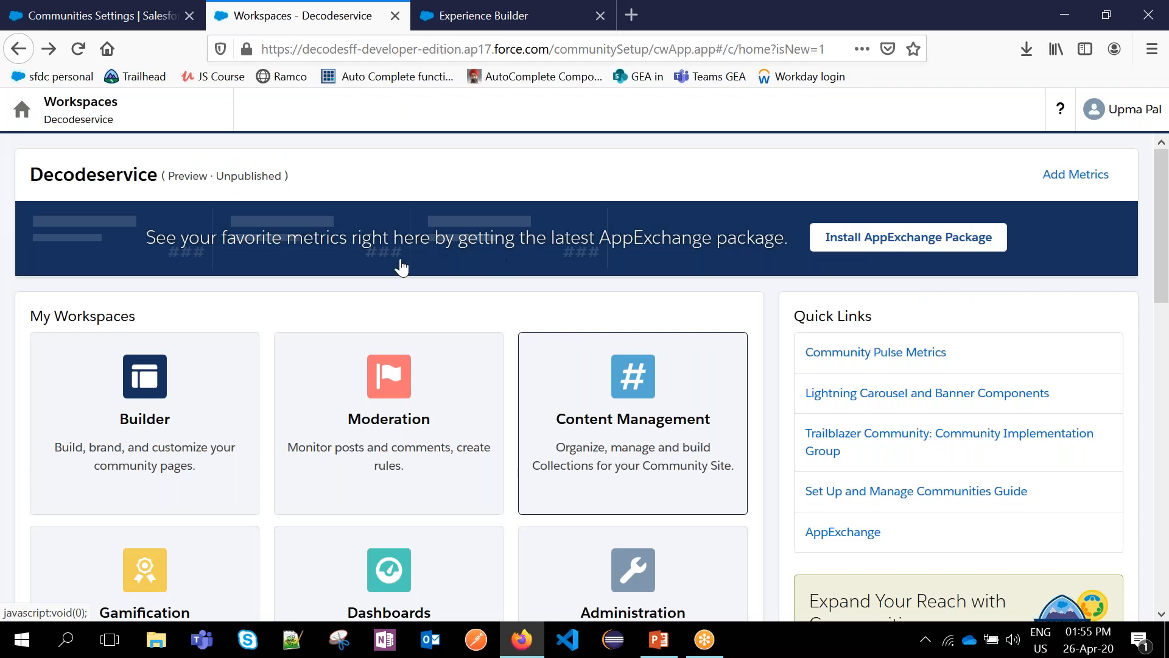
{"action": "left_click", "coordinate": [430, 24]}
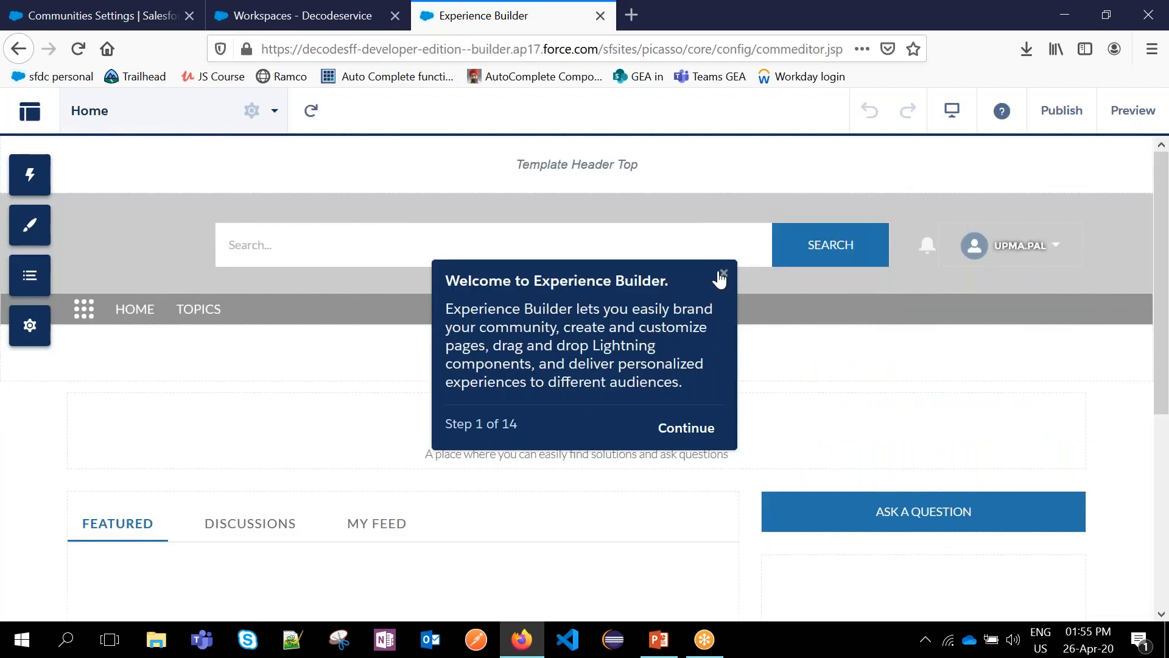
{"action": "left_click", "coordinate": [724, 278]}
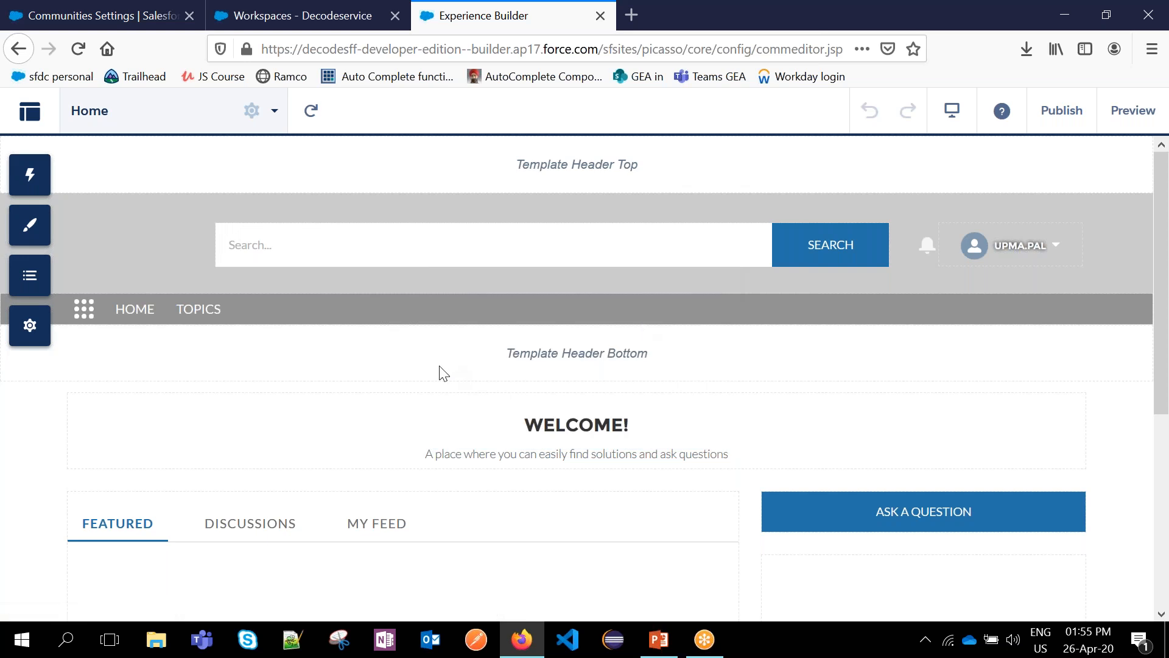
{"action": "scroll", "coordinate": [441, 373], "scroll_direction": "down", "scroll_amount": 2}
{"action": "scroll", "coordinate": [441, 373], "scroll_direction": "down", "scroll_amount": 3}
{"action": "scroll", "coordinate": [441, 374], "scroll_direction": "up", "scroll_amount": 5}
- Activate the Decodeservice community in its Administration settings, and call up the Change Template prompt and cancel it
{"action": "left_click", "coordinate": [320, 18]}
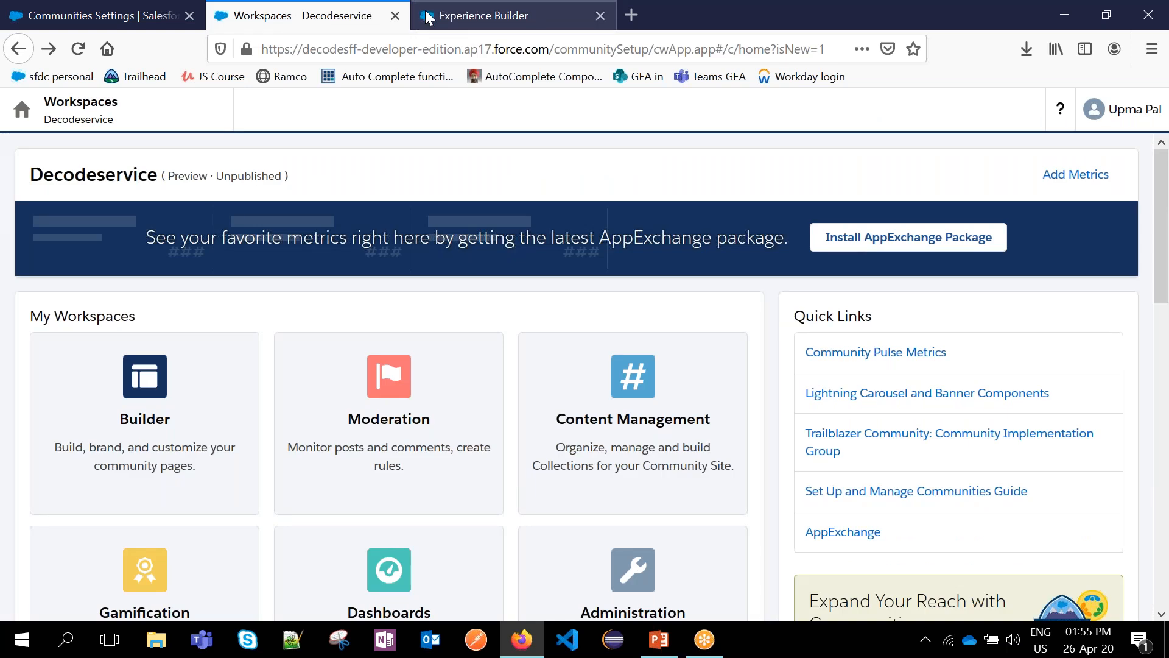
{"action": "left_click", "coordinate": [428, 18]}
{"action": "left_click", "coordinate": [346, 15]}
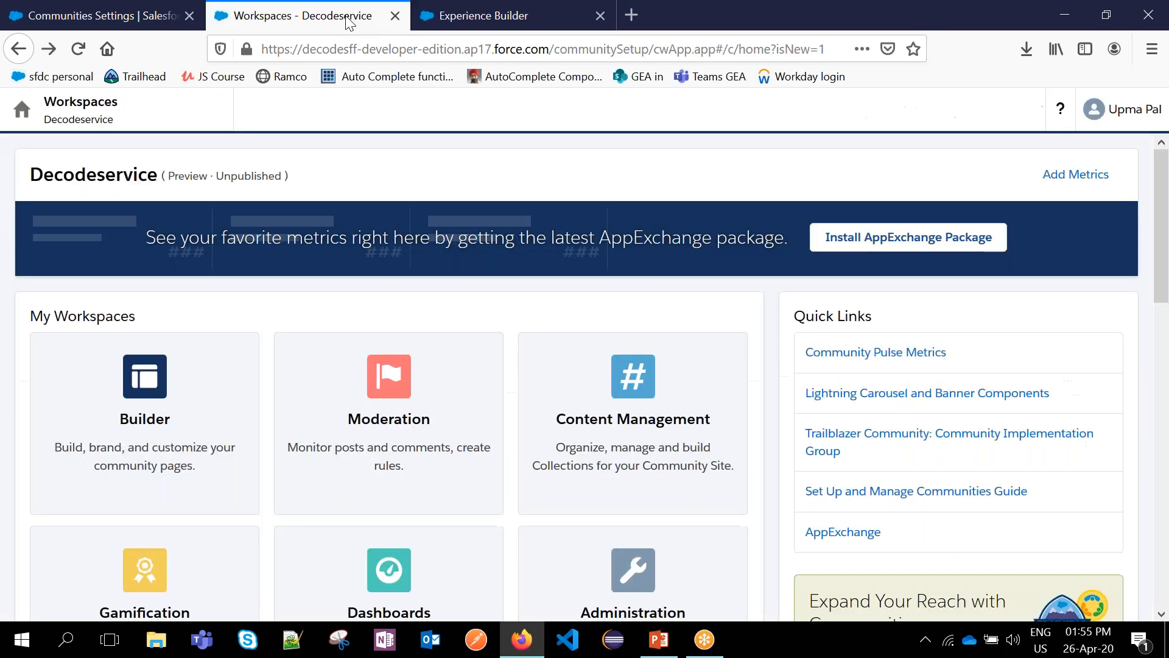
{"action": "scroll", "coordinate": [617, 413], "scroll_direction": "down", "scroll_amount": 5}
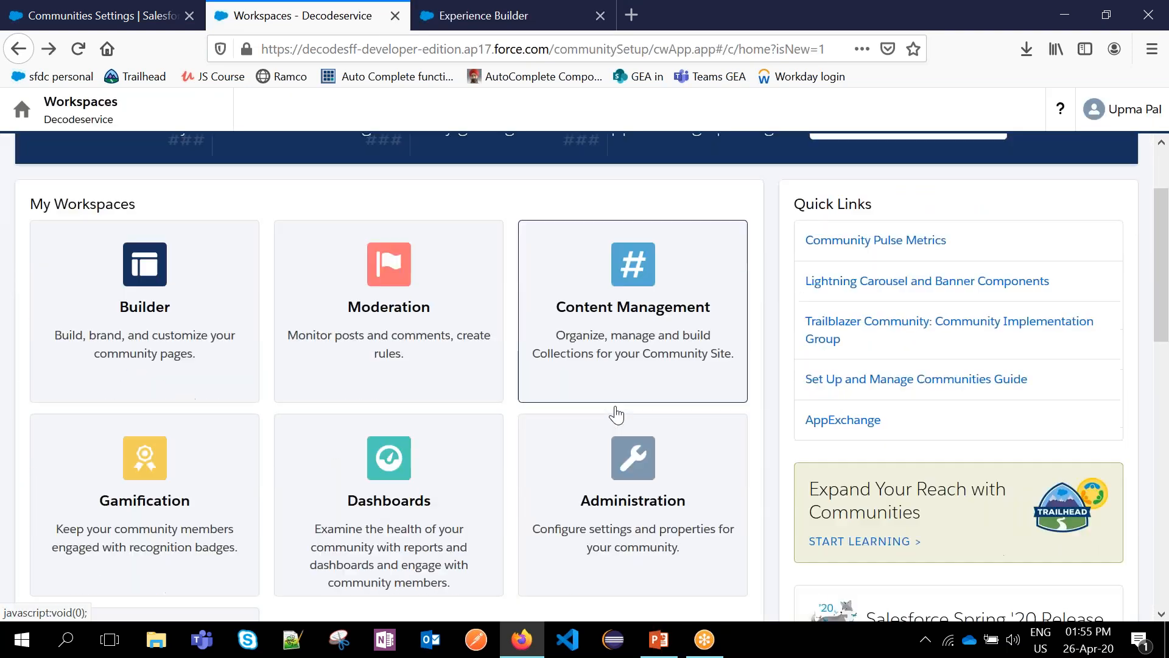
{"action": "left_click", "coordinate": [656, 356]}
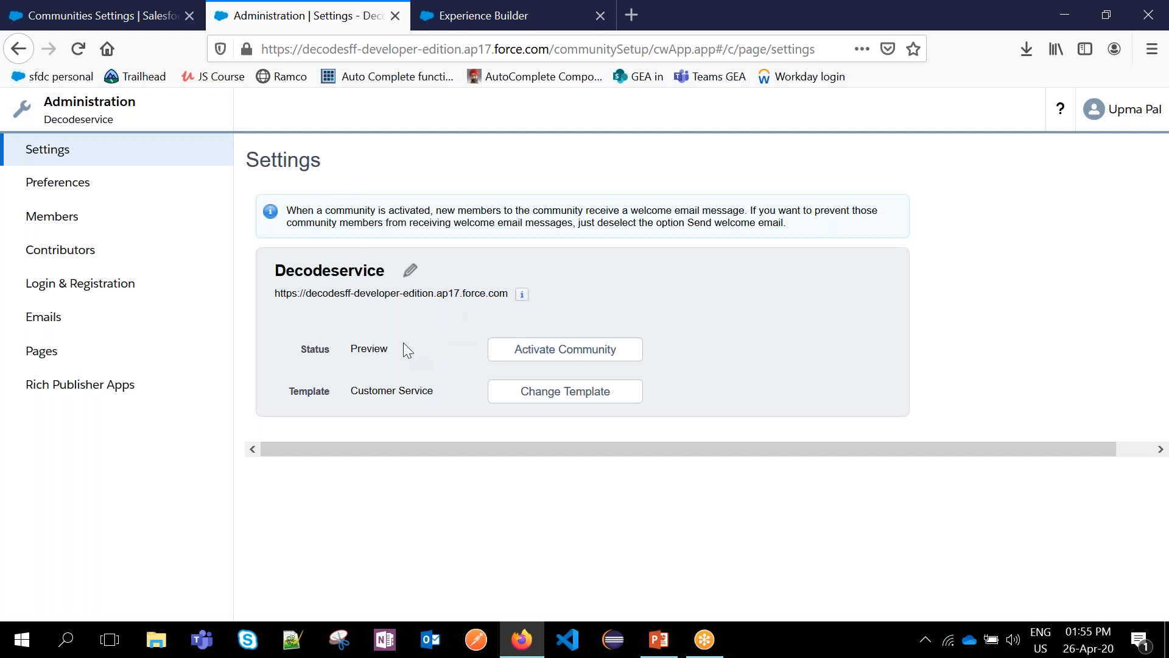
{"action": "left_click", "coordinate": [561, 355]}
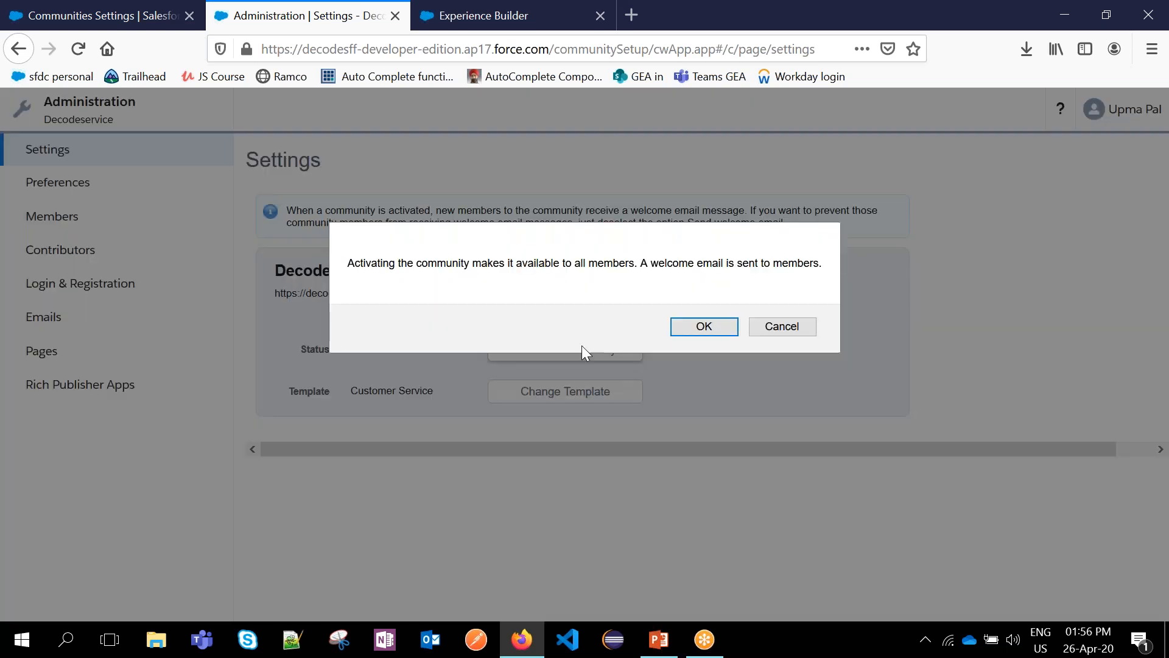
{"action": "left_click", "coordinate": [694, 329]}
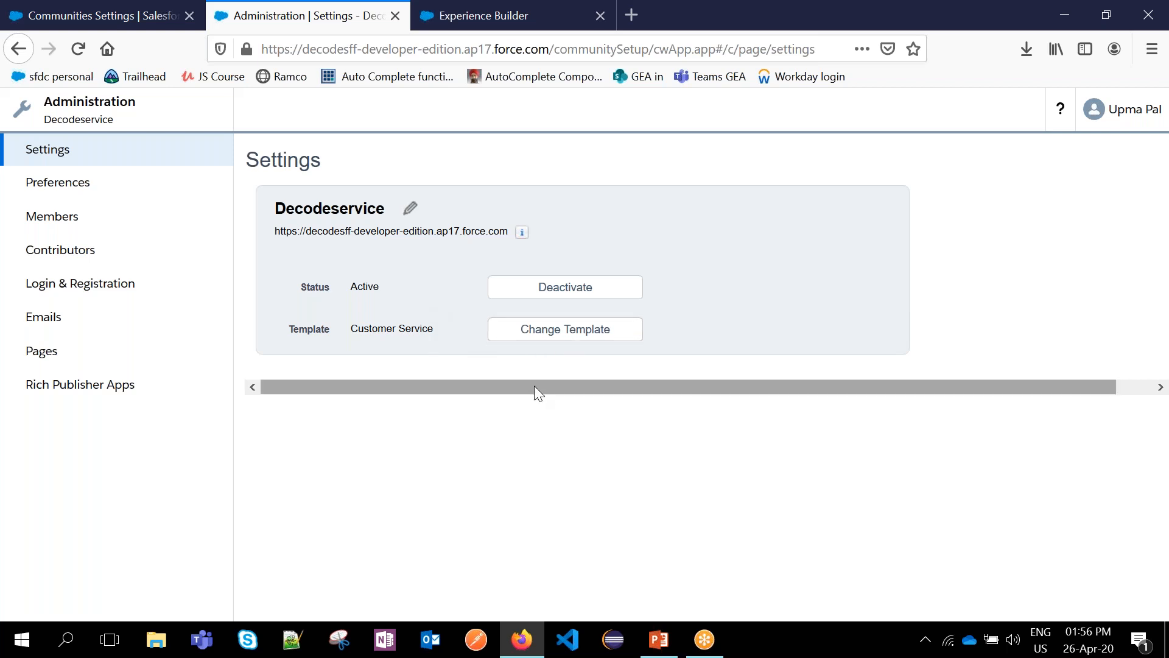
{"action": "left_click", "coordinate": [563, 343]}
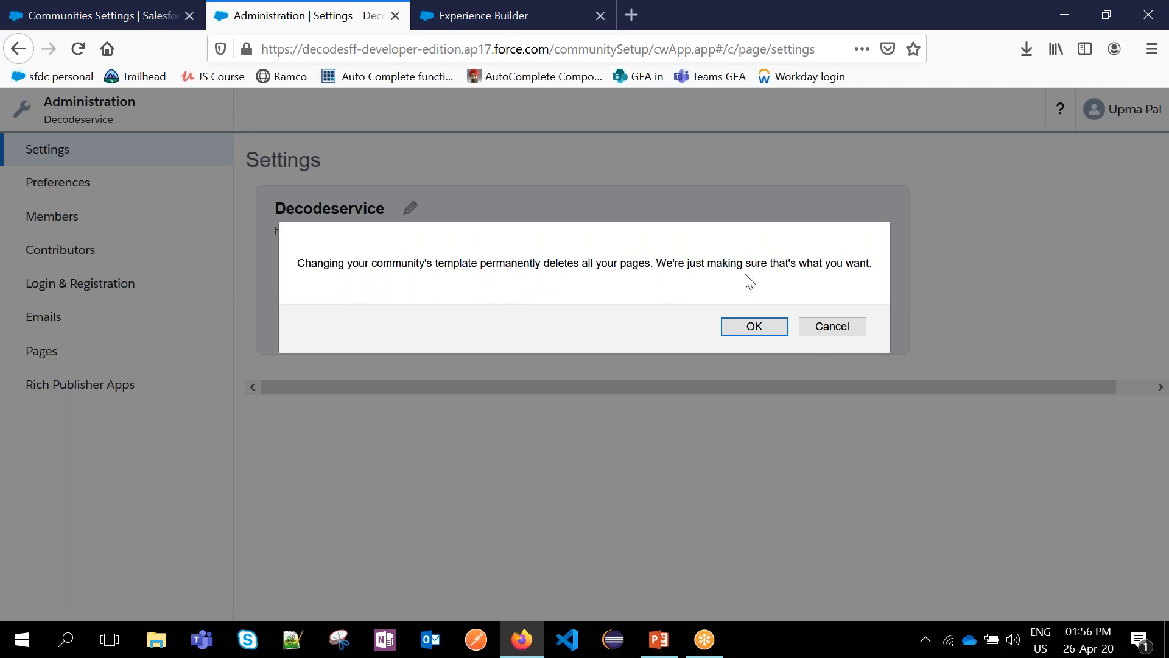
{"action": "left_click", "coordinate": [833, 329]}
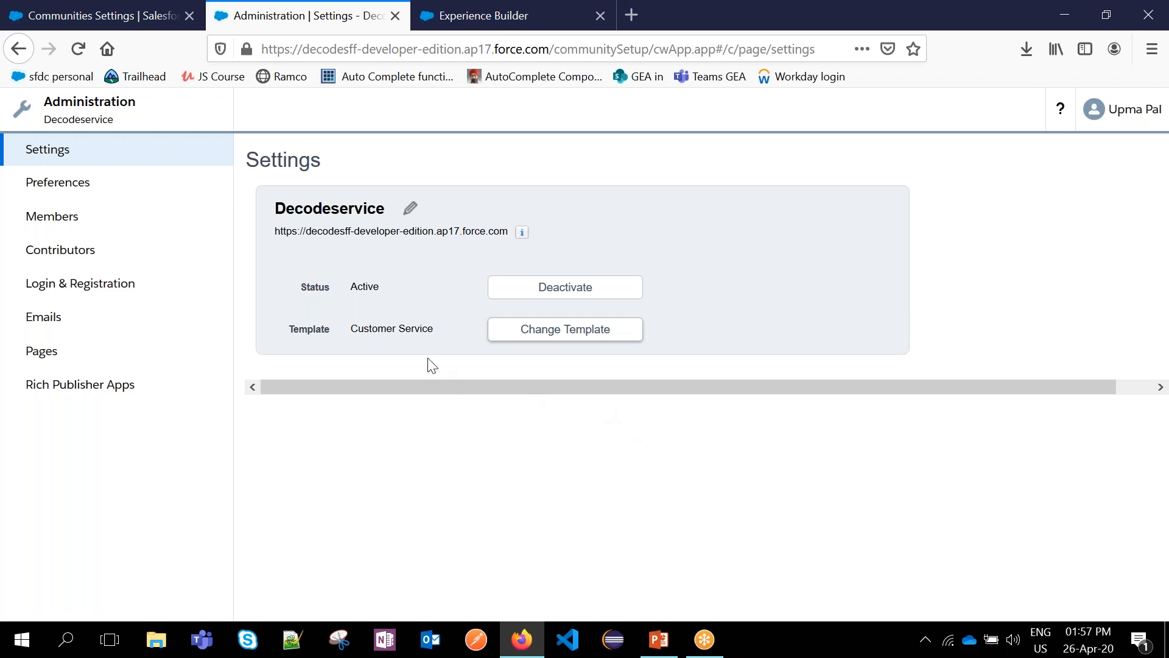
- Examine the community's General, Community Management and Files preferences, including the help for Show nicknames and Optimize images for mobile devices
{"action": "left_click", "coordinate": [91, 191]}
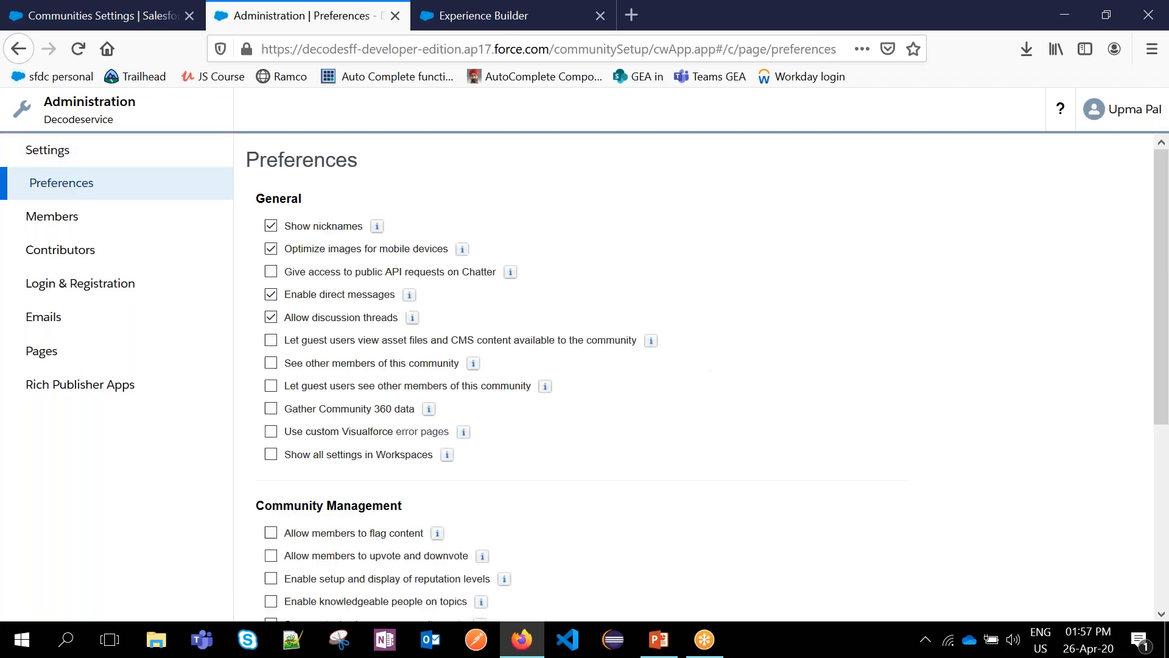
{"action": "scroll", "coordinate": [572, 273], "scroll_direction": "down", "scroll_amount": 2}
{"action": "scroll", "coordinate": [536, 256], "scroll_direction": "up", "scroll_amount": 2}
{"action": "scroll", "coordinate": [448, 192], "scroll_direction": "down", "scroll_amount": 3}
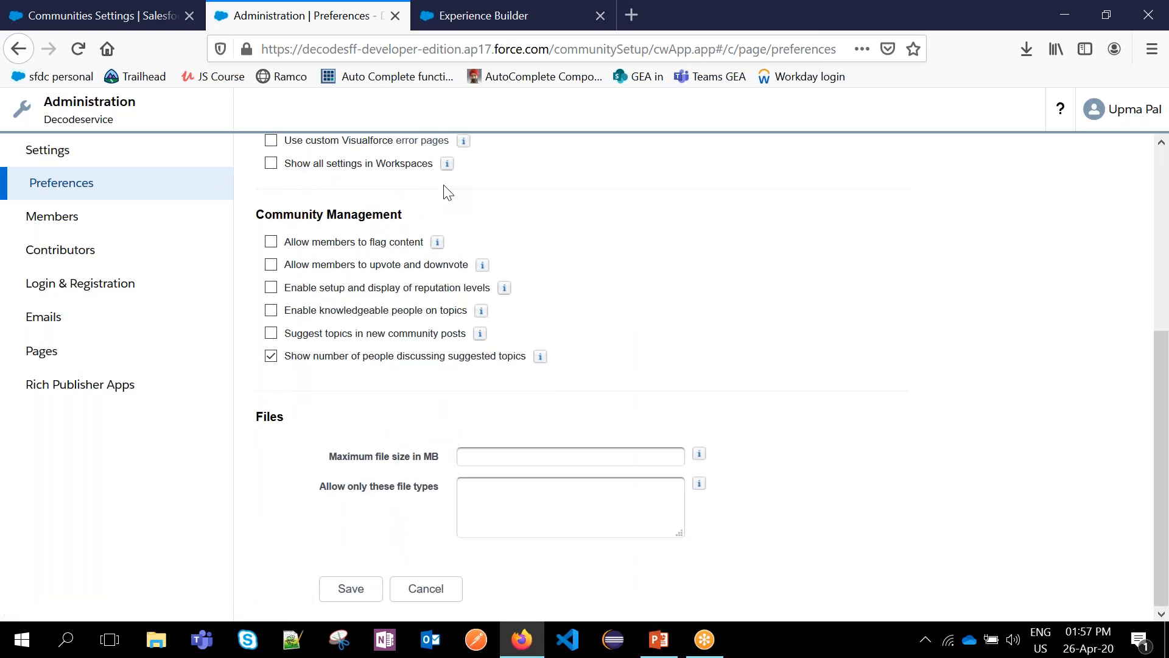
{"action": "scroll", "coordinate": [448, 192], "scroll_direction": "up", "scroll_amount": 5}
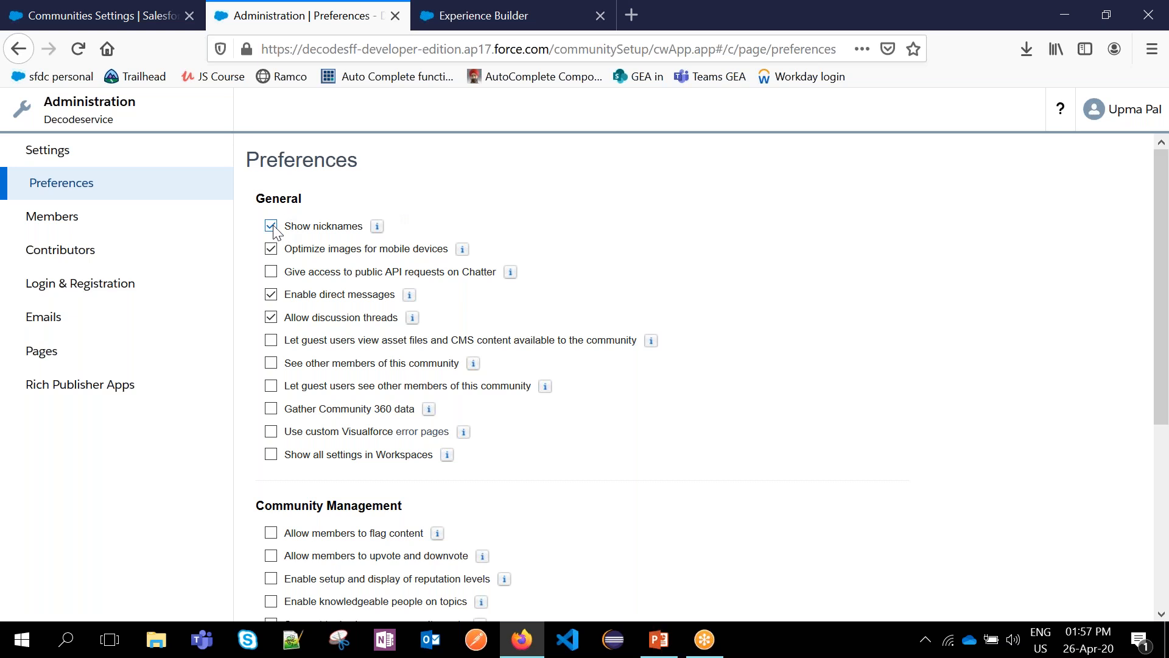
{"action": "mouse_move", "coordinate": [378, 227]}
{"action": "mouse_move", "coordinate": [463, 251]}
{"action": "scroll", "coordinate": [538, 320], "scroll_direction": "down", "scroll_amount": 1}
{"action": "scroll", "coordinate": [538, 321], "scroll_direction": "down", "scroll_amount": 1}
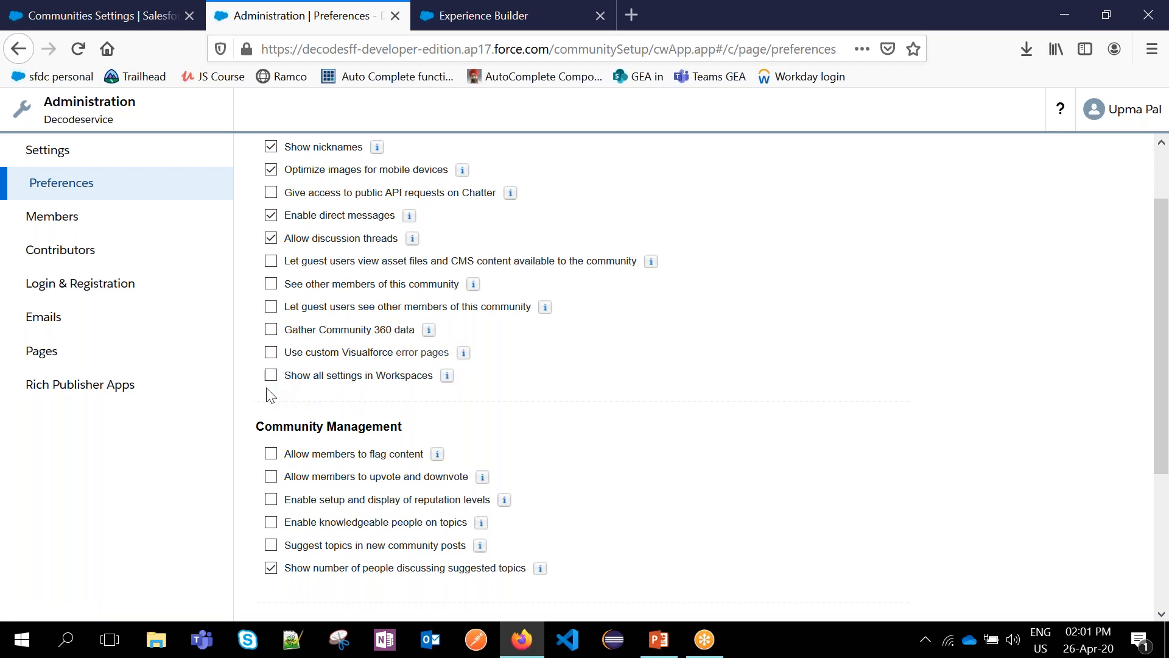
- Read through the Community Management and Files preferences, including the option Show number of people discussing suggested topics
{"action": "scroll", "coordinate": [329, 407], "scroll_direction": "down", "scroll_amount": 1}
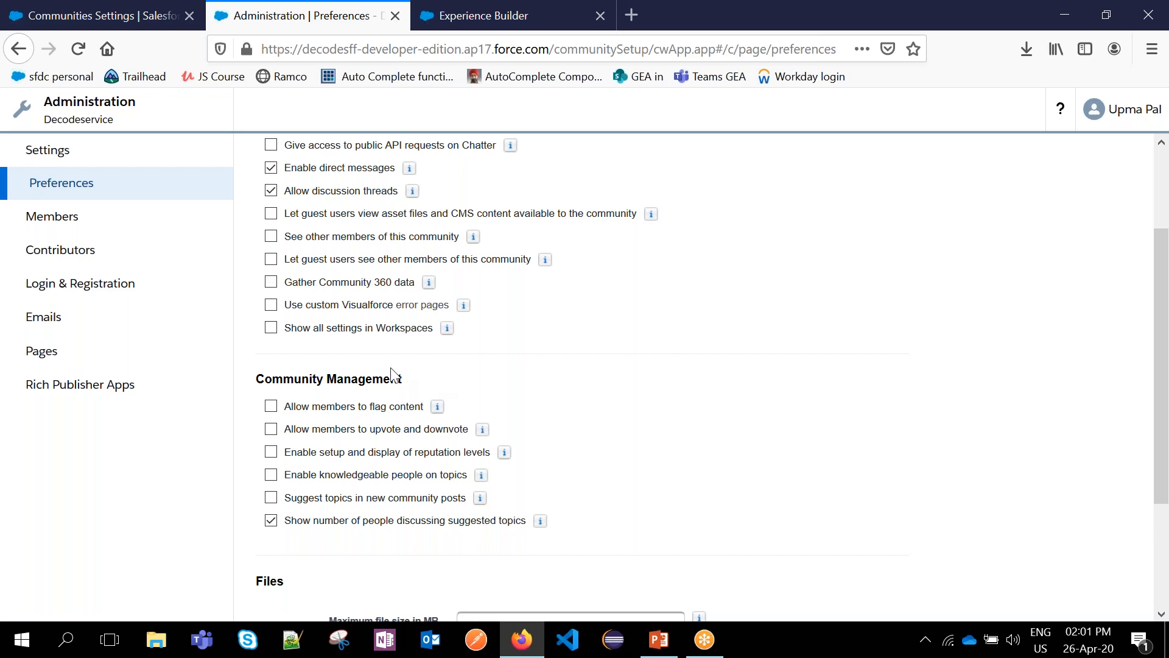
{"action": "scroll", "coordinate": [490, 384], "scroll_direction": "down", "scroll_amount": 1}
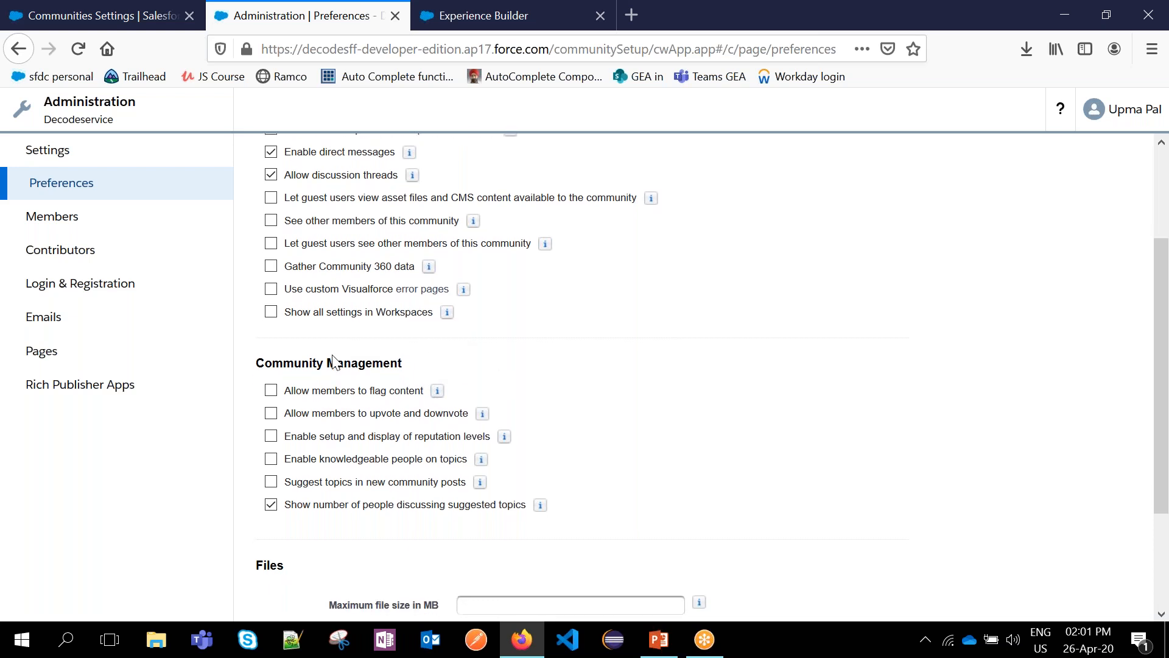
{"action": "double_click", "coordinate": [266, 363]}
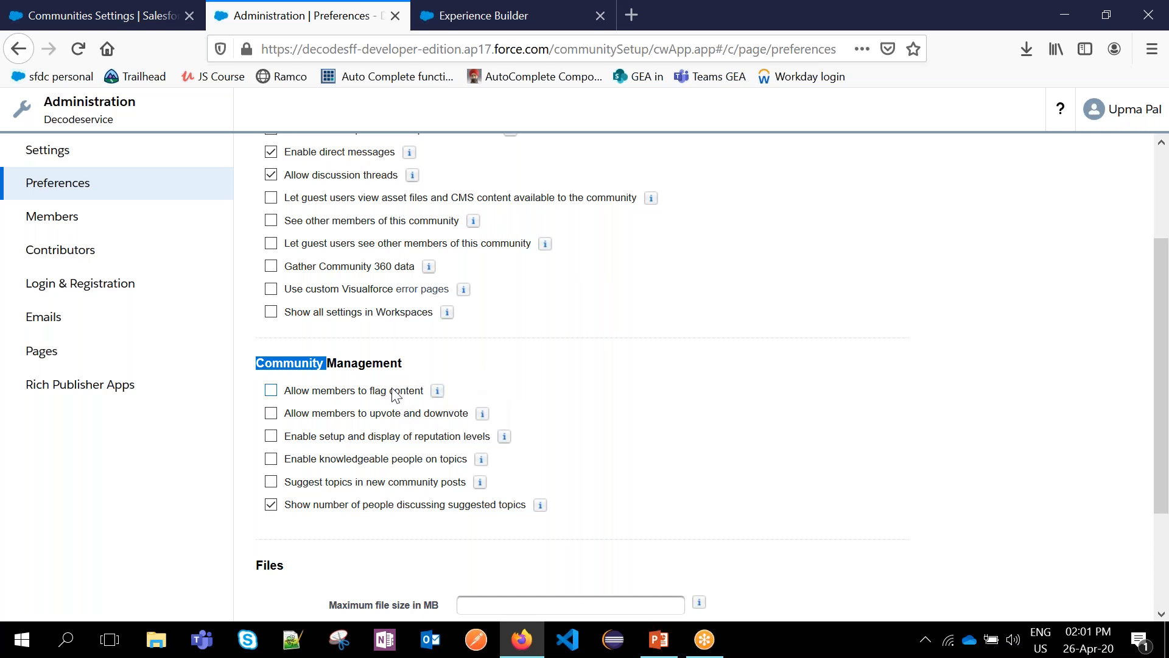
{"action": "double_click", "coordinate": [388, 365]}
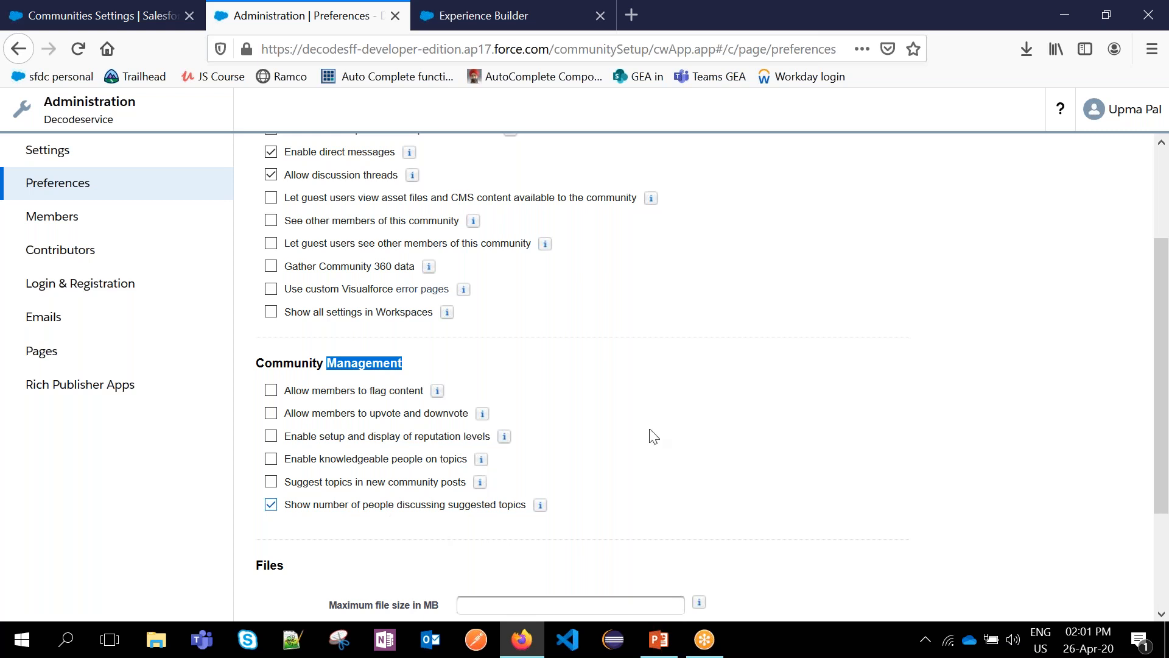
{"action": "scroll", "coordinate": [715, 423], "scroll_direction": "down", "scroll_amount": 4}
{"action": "scroll", "coordinate": [428, 447], "scroll_direction": "up", "scroll_amount": 1}
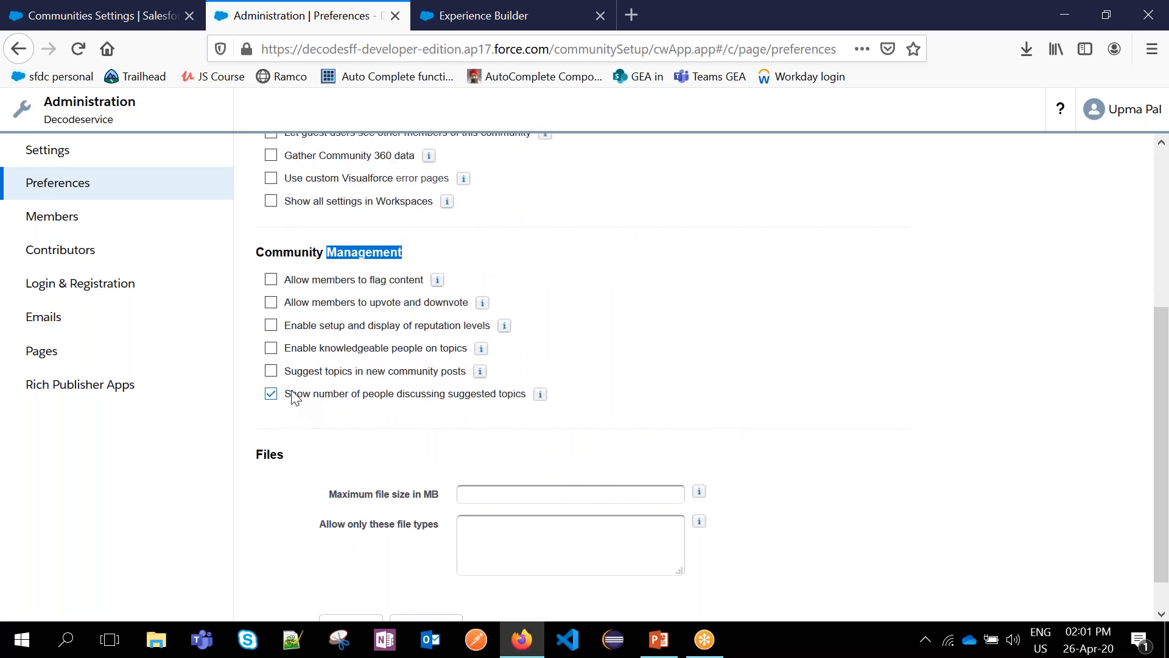
{"action": "left_click_drag", "start_coordinate": [292, 394], "coordinate": [343, 407]}
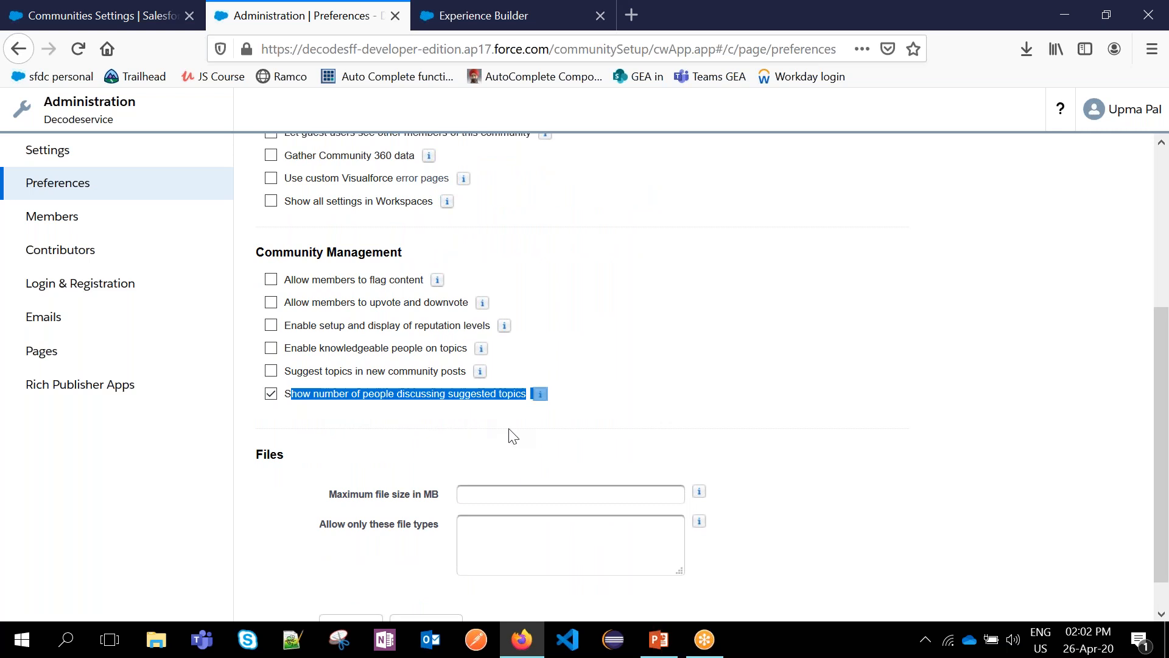
{"action": "left_click", "coordinate": [645, 405]}
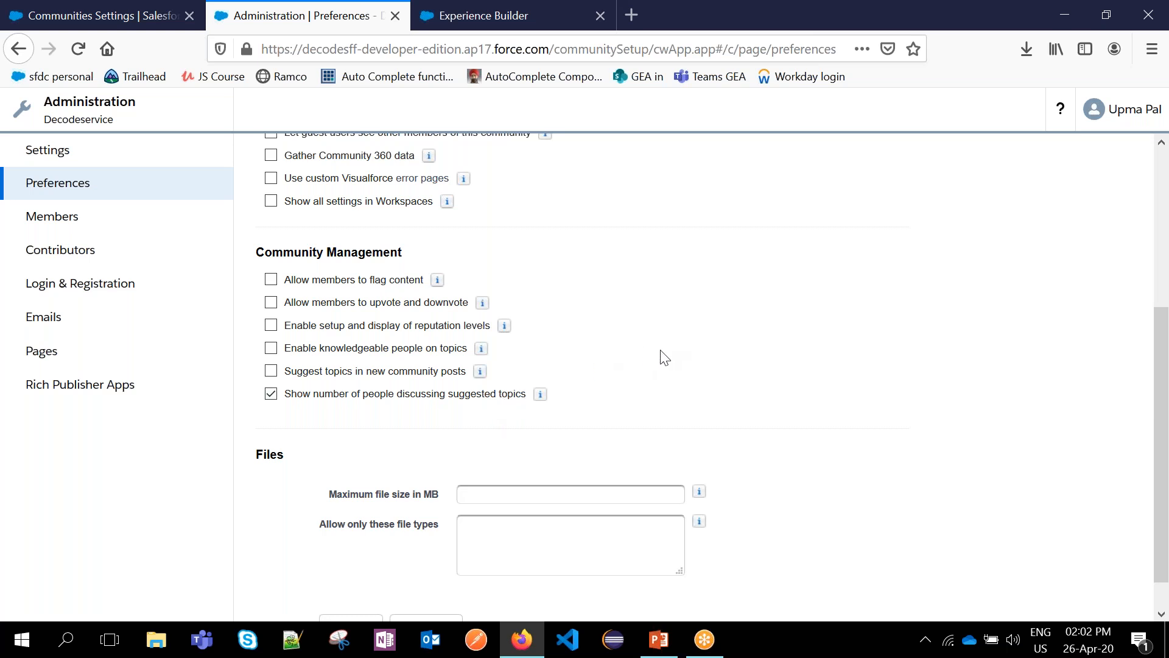
{"action": "scroll", "coordinate": [664, 356], "scroll_direction": "down", "scroll_amount": 1}
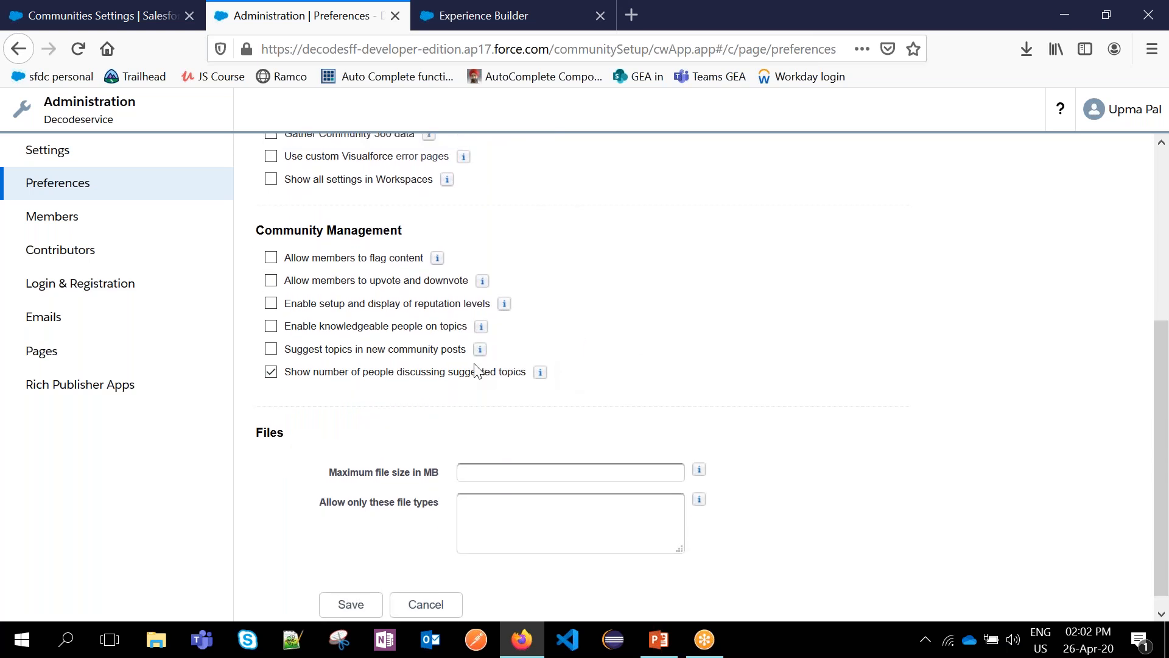
{"action": "scroll", "coordinate": [407, 439], "scroll_direction": "down", "scroll_amount": 1}
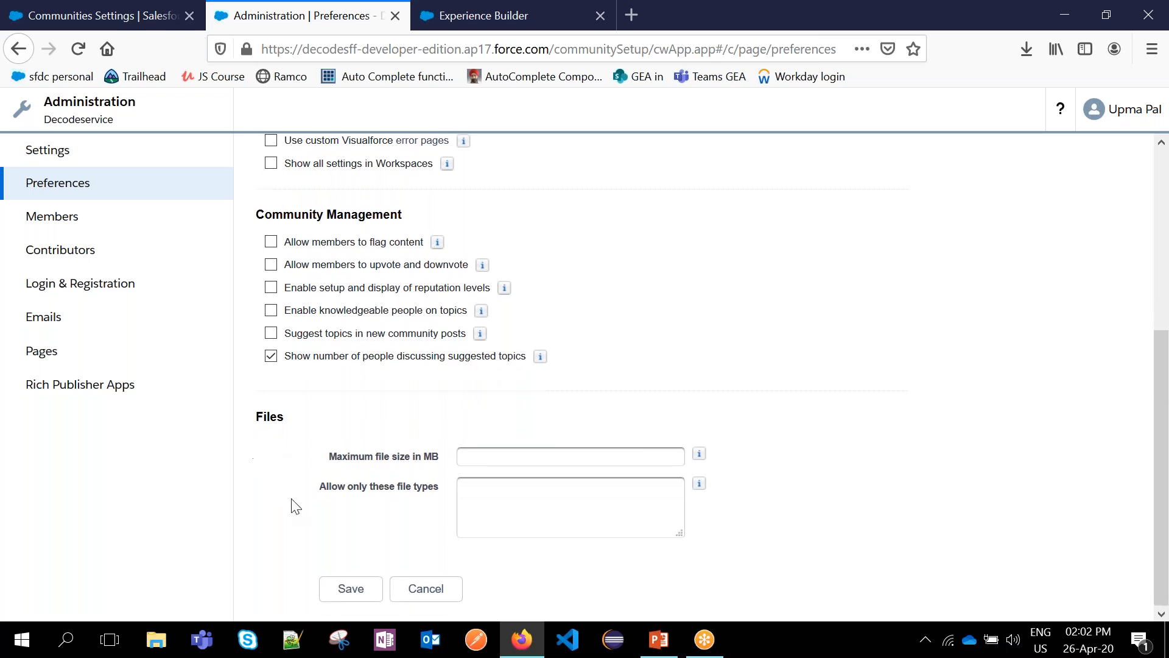
{"action": "scroll", "coordinate": [301, 512], "scroll_direction": "up", "scroll_amount": 5}
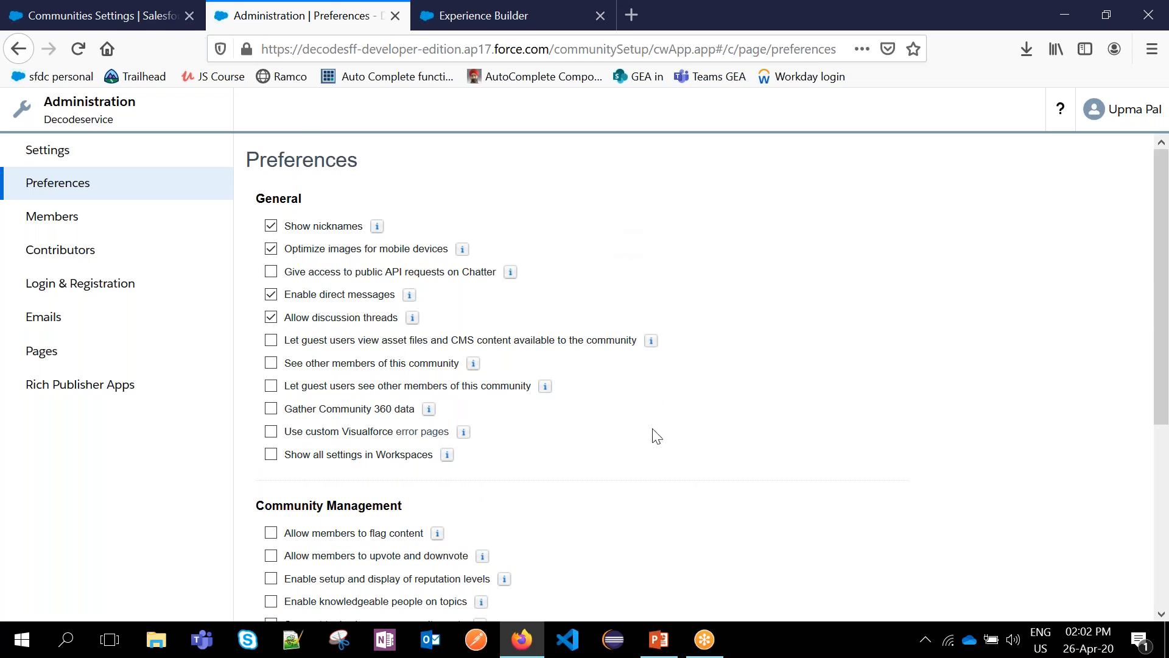
- Save the community preferences, open the Members settings and dismiss the confirmation message
{"action": "scroll", "coordinate": [652, 433], "scroll_direction": "down", "scroll_amount": 5}
{"action": "left_click", "coordinate": [365, 595]}
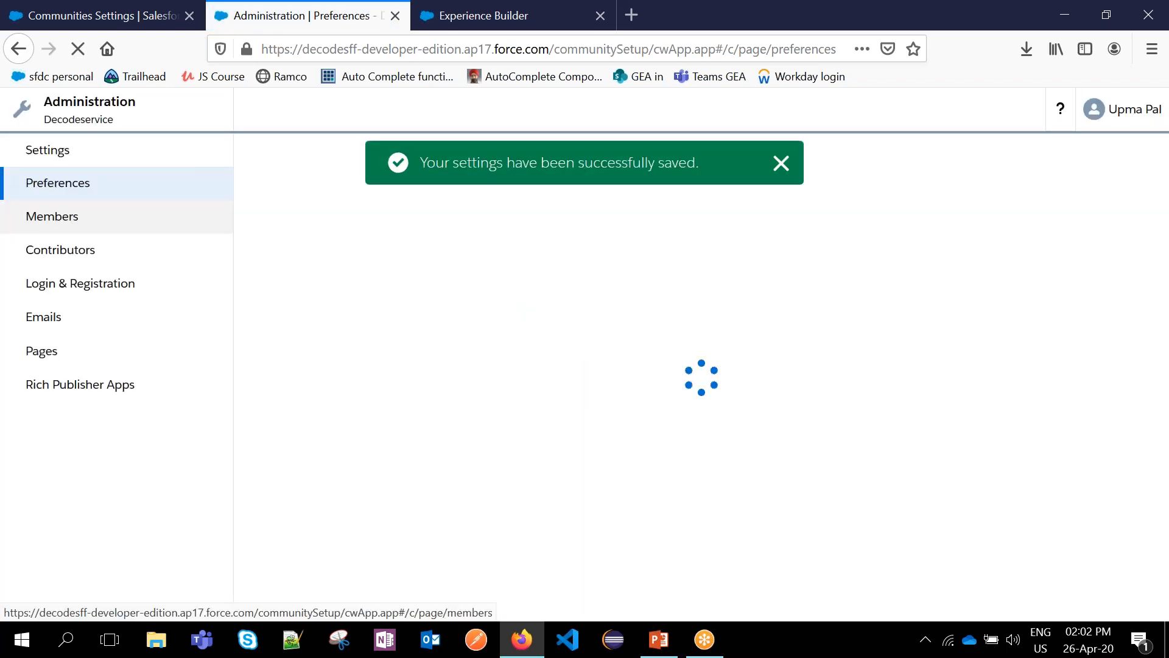
{"action": "left_click", "coordinate": [52, 216]}
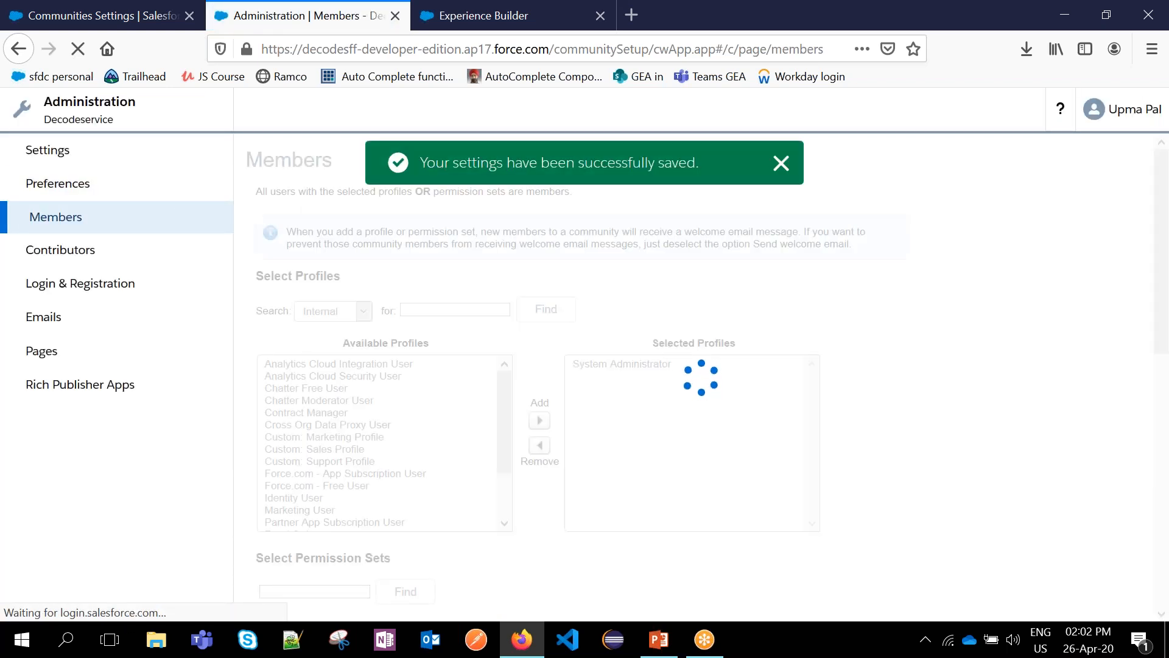
{"action": "left_click", "coordinate": [783, 164]}
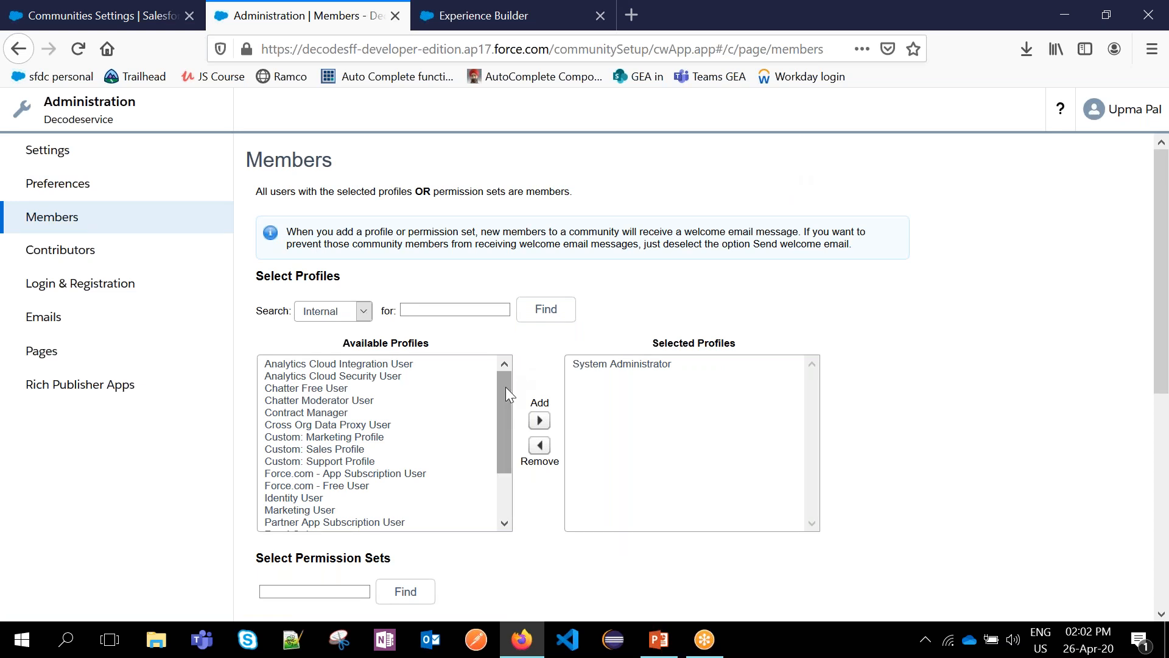
- Filter the available profiles to Customer and add Customer Community Plus Login User demo to the selected profiles
{"action": "mouse_move", "coordinate": [505, 387]}
{"action": "left_mouse_down"}
{"action": "mouse_move", "coordinate": [506, 476]}
{"action": "mouse_move", "coordinate": [509, 372]}
{"action": "left_mouse_up"}
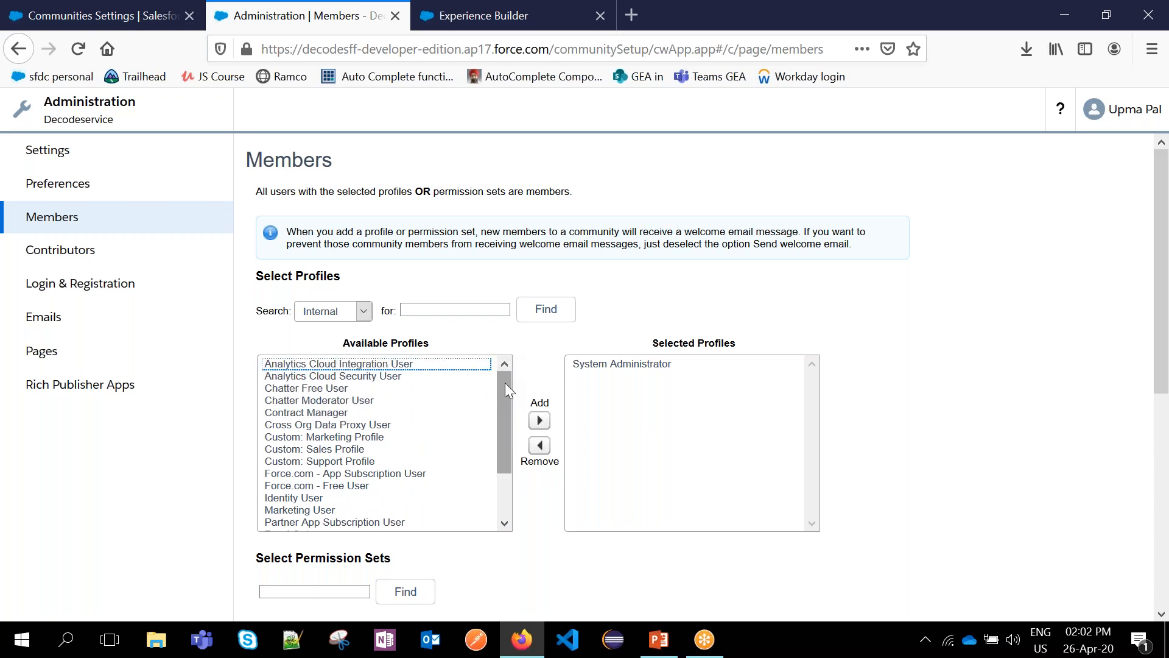
{"action": "mouse_move", "coordinate": [506, 382]}
{"action": "left_mouse_down"}
{"action": "mouse_move", "coordinate": [510, 453]}
{"action": "mouse_move", "coordinate": [506, 367]}
{"action": "left_mouse_up"}
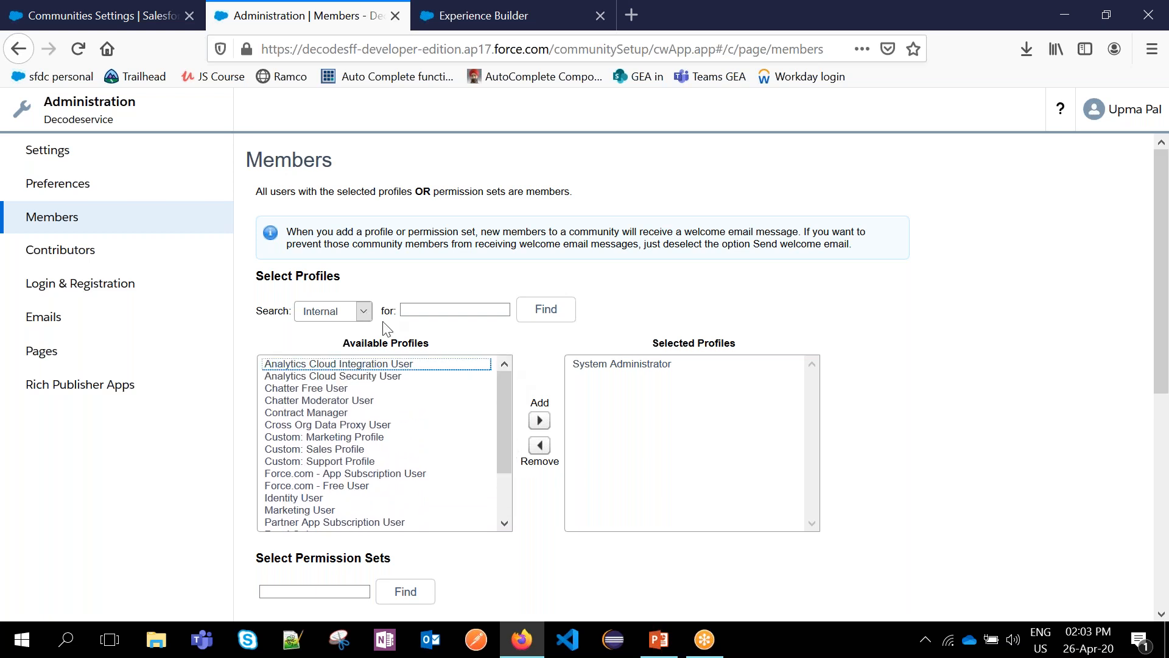
{"action": "left_click", "coordinate": [363, 312]}
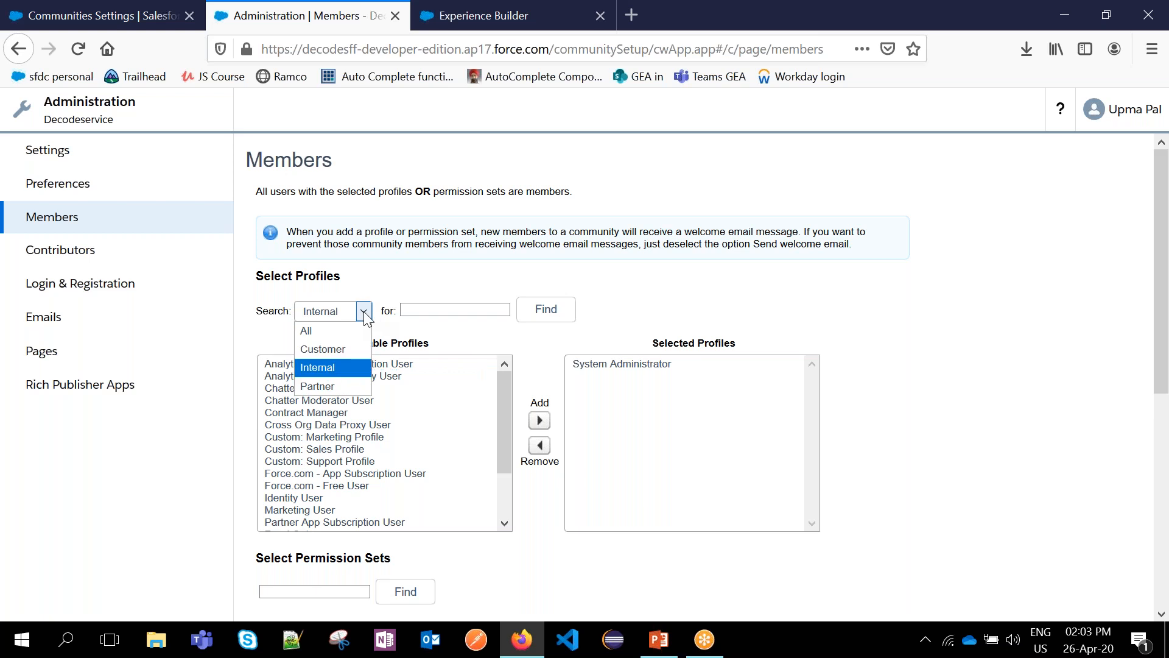
{"action": "left_click", "coordinate": [351, 356]}
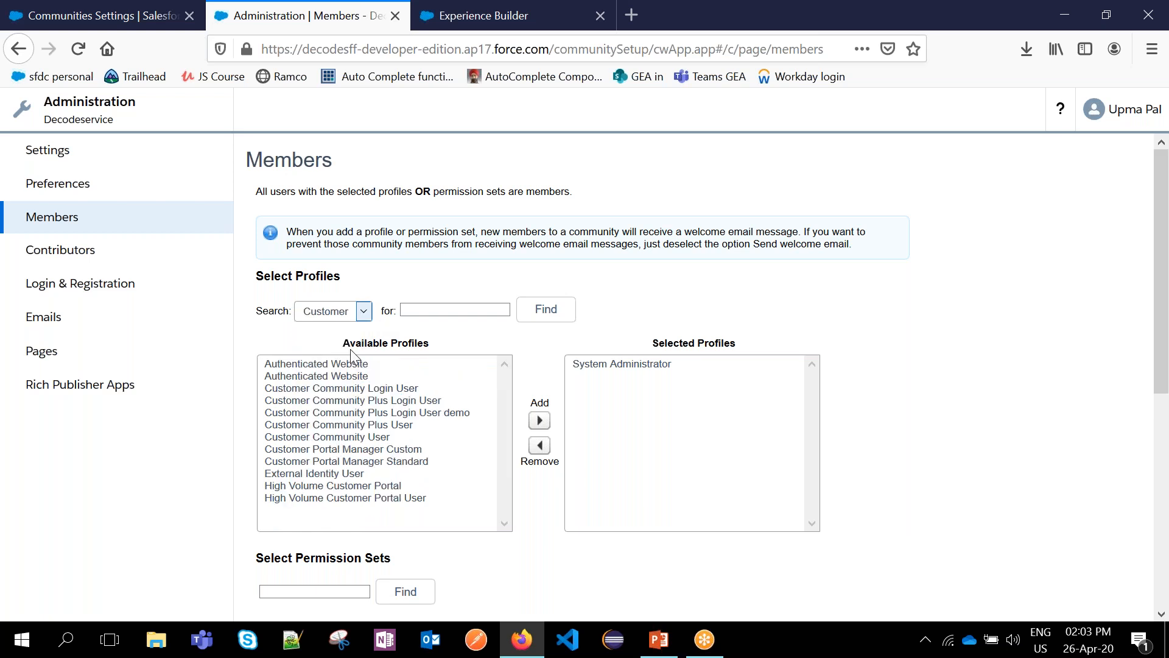
{"action": "left_click", "coordinate": [446, 414]}
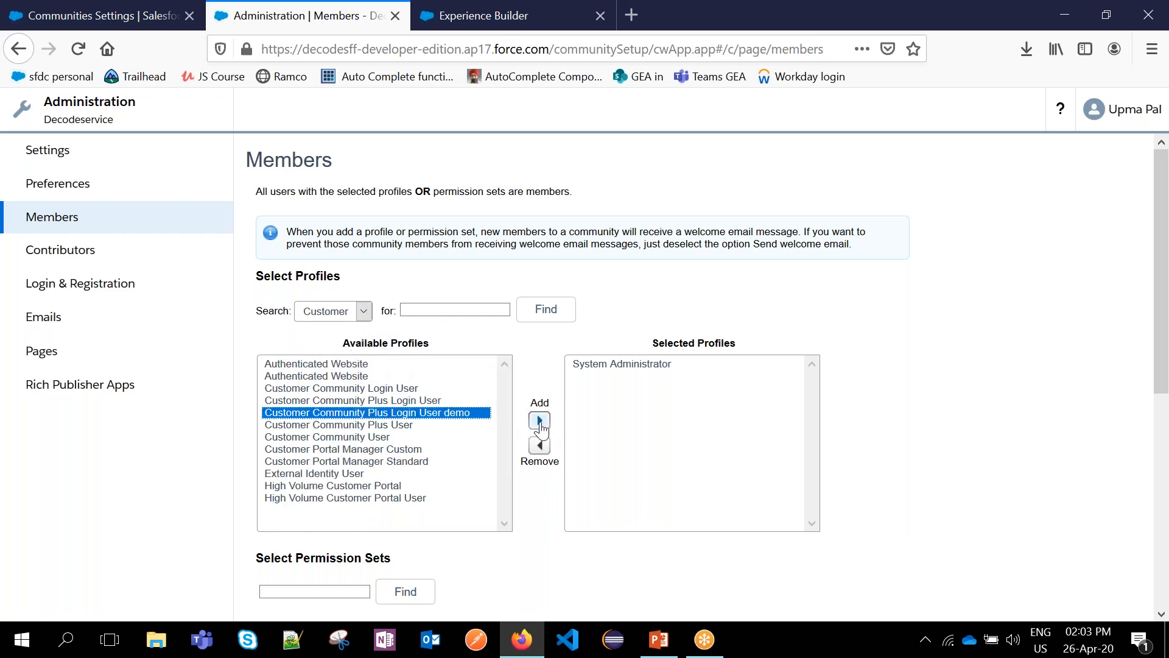
{"action": "left_click", "coordinate": [540, 426]}
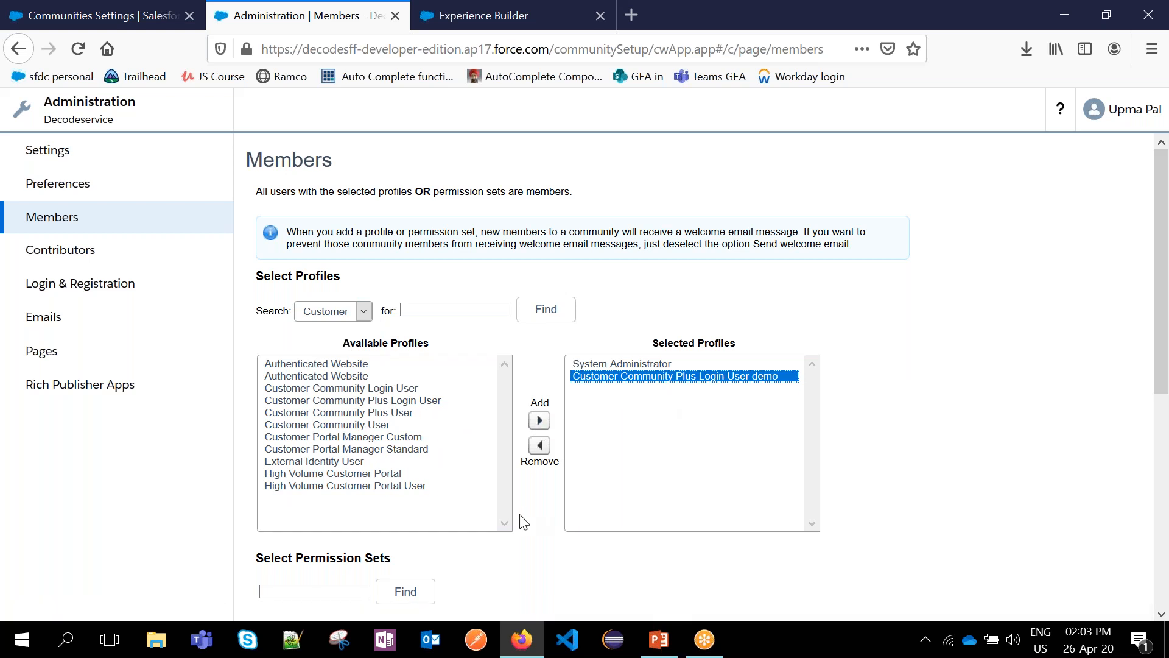
- Look over the permission sets and Community Role options on the Members page, and save the member settings
{"action": "scroll", "coordinate": [523, 522], "scroll_direction": "down", "scroll_amount": 3}
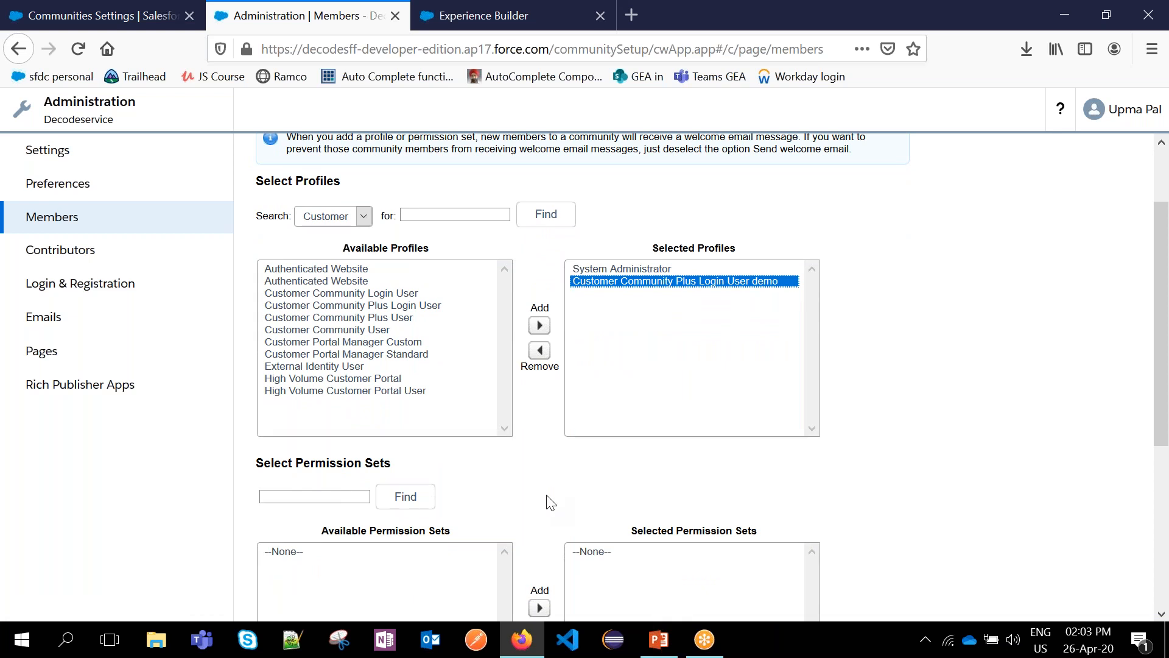
{"action": "scroll", "coordinate": [551, 503], "scroll_direction": "down", "scroll_amount": 4}
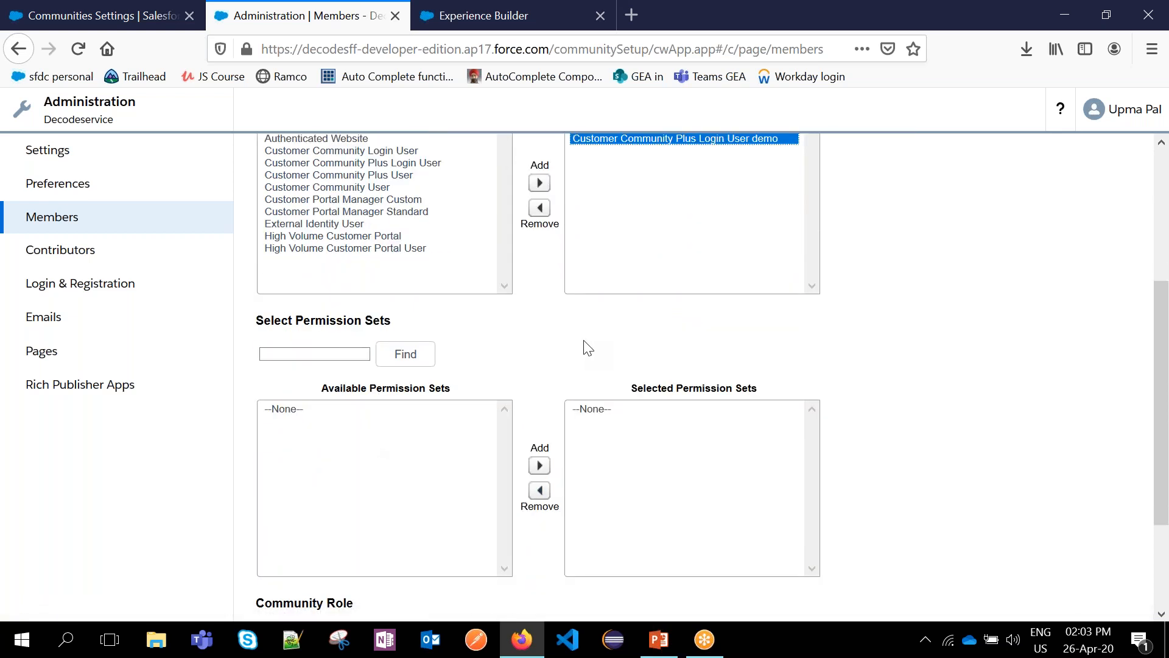
{"action": "scroll", "coordinate": [586, 346], "scroll_direction": "down", "scroll_amount": 4}
{"action": "scroll", "coordinate": [585, 345], "scroll_direction": "up", "scroll_amount": 5}
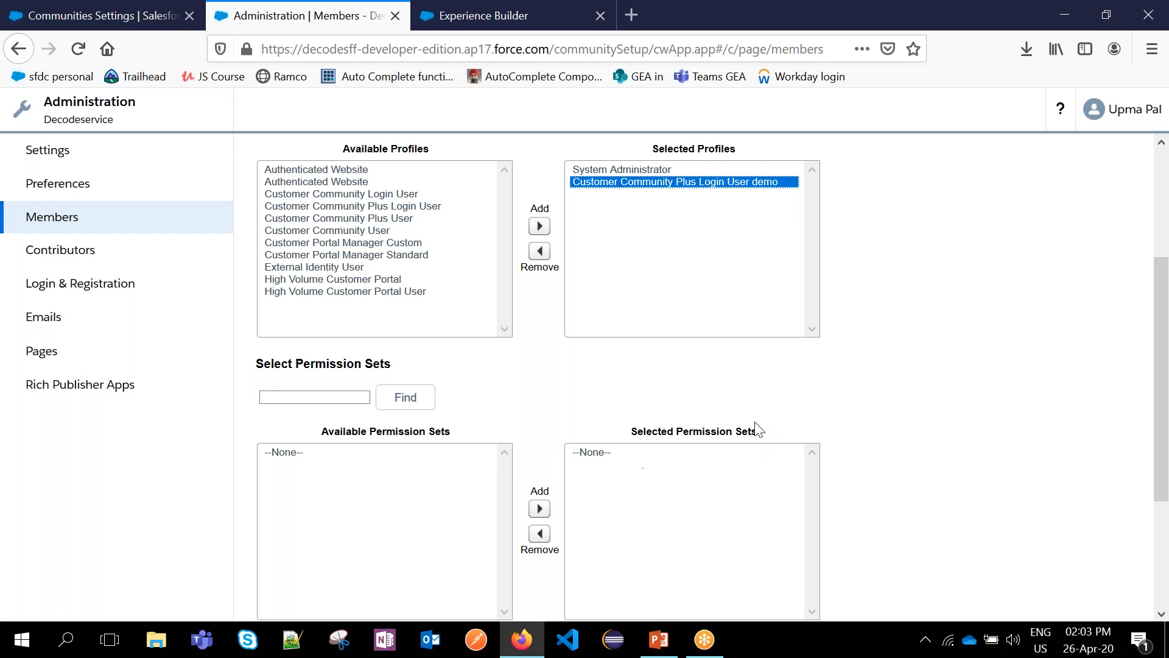
{"action": "scroll", "coordinate": [586, 384], "scroll_direction": "up", "scroll_amount": 3}
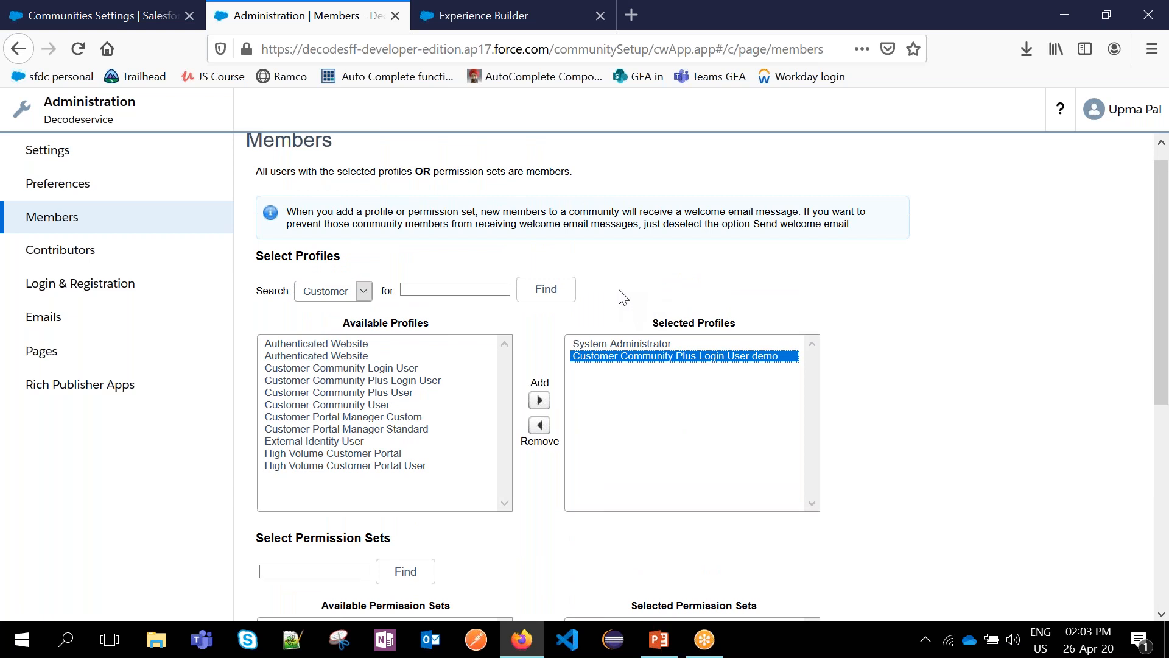
{"action": "scroll", "coordinate": [623, 298], "scroll_direction": "down", "scroll_amount": 1}
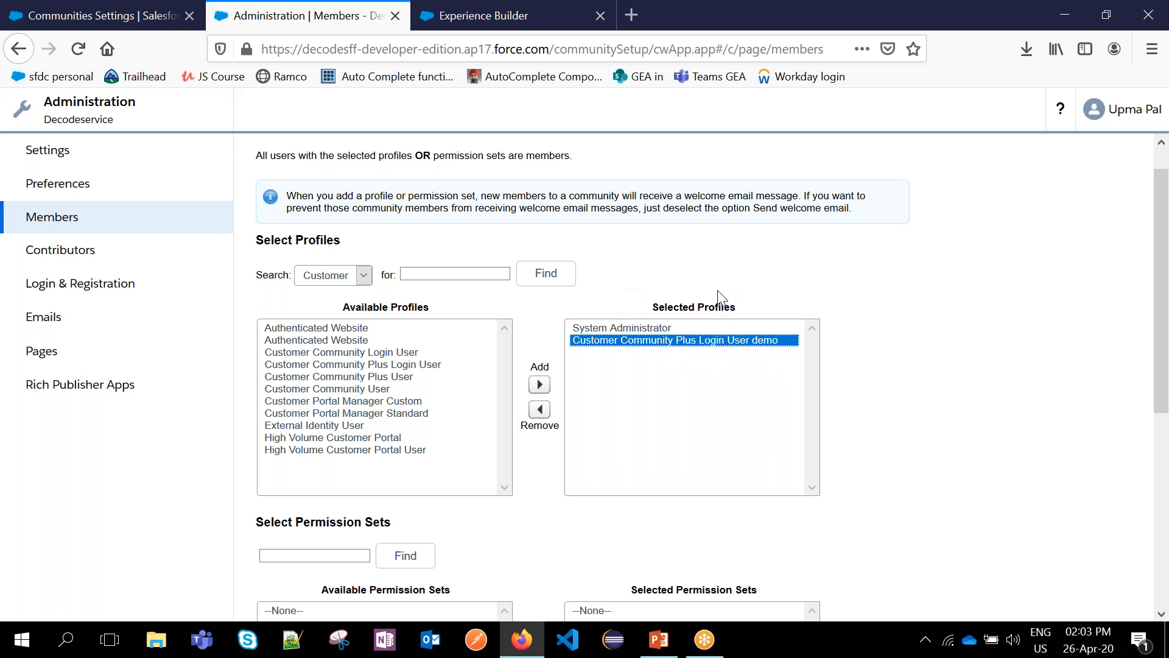
{"action": "scroll", "coordinate": [720, 297], "scroll_direction": "down", "scroll_amount": 3}
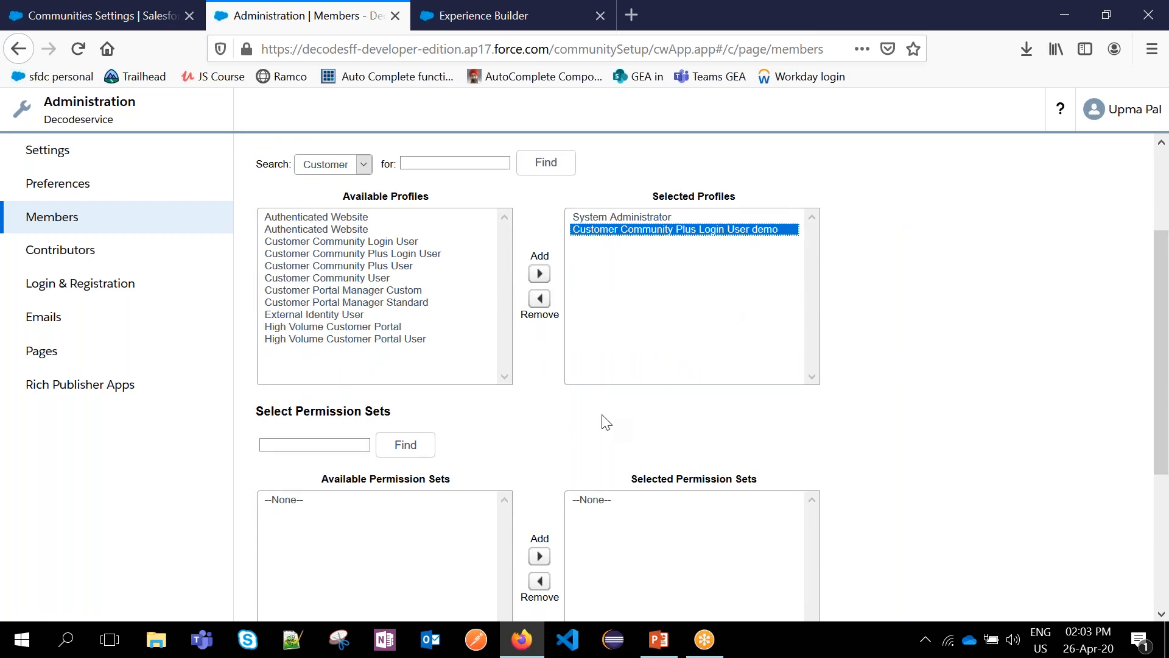
{"action": "scroll", "coordinate": [606, 421], "scroll_direction": "down", "scroll_amount": 4}
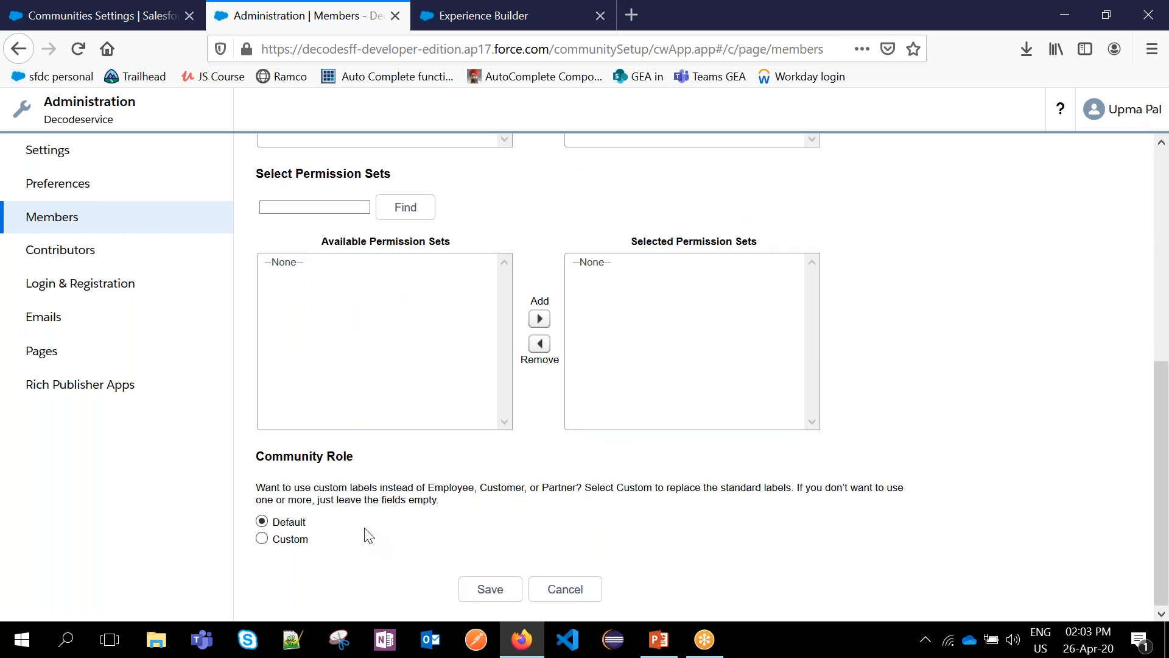
{"action": "left_click", "coordinate": [480, 601]}
- Open the Login & Registration settings and examine the Branding Options, including the logo file and the Background Type choices
{"action": "left_click", "coordinate": [92, 286]}
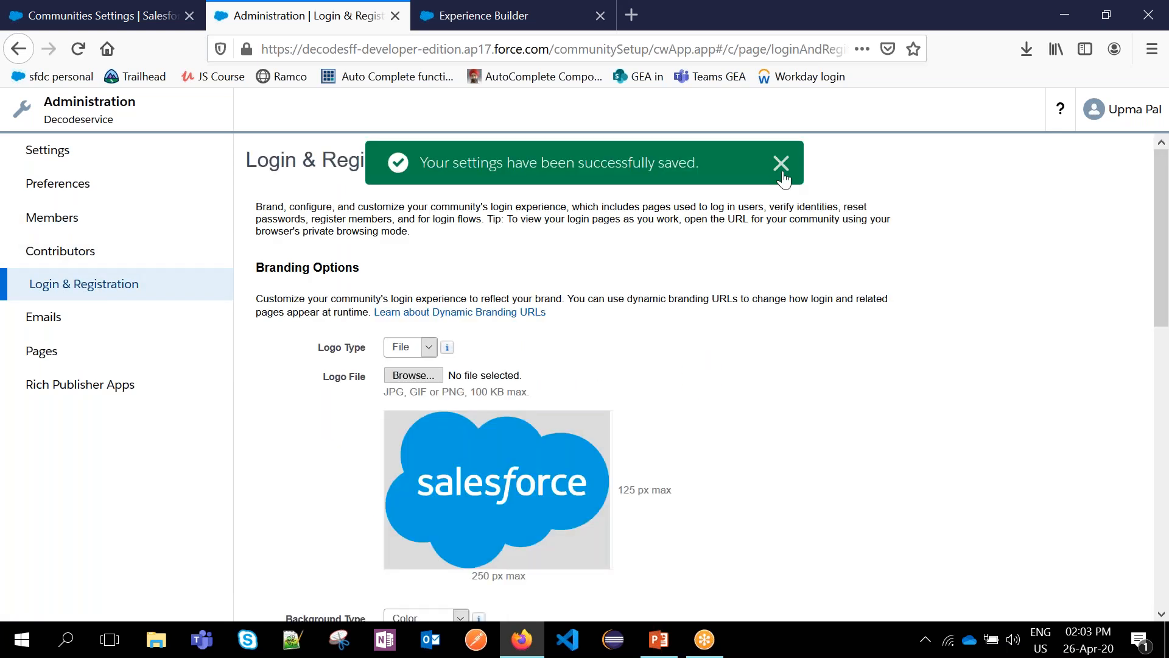
{"action": "left_click", "coordinate": [782, 173]}
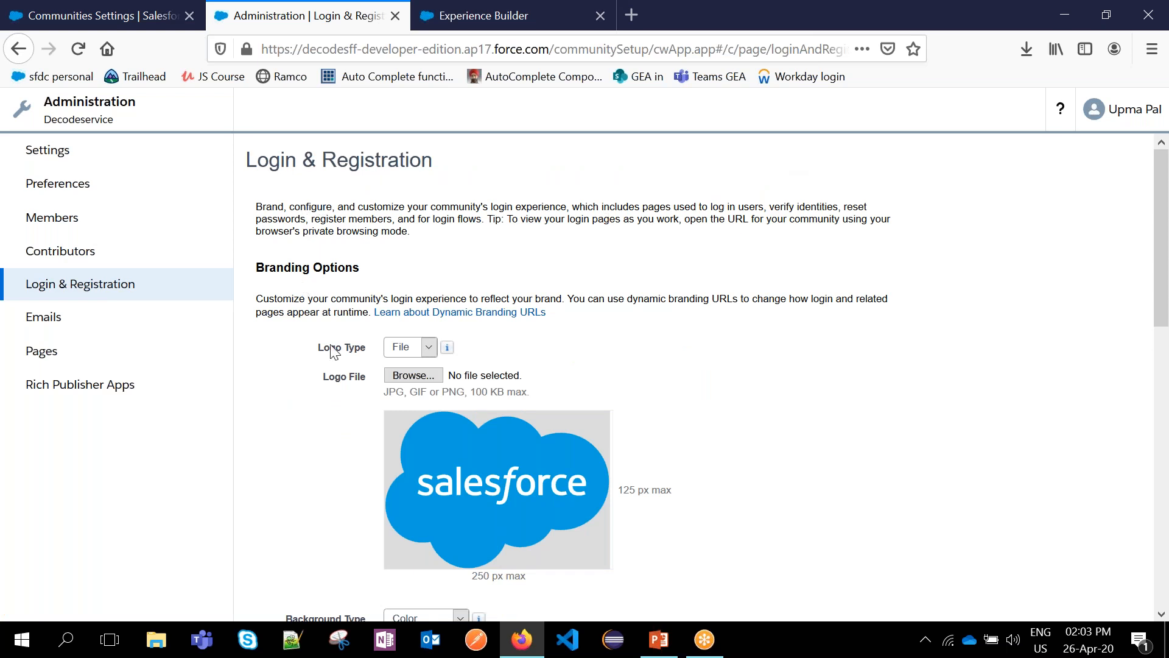
{"action": "scroll", "coordinate": [334, 351], "scroll_direction": "down", "scroll_amount": 4}
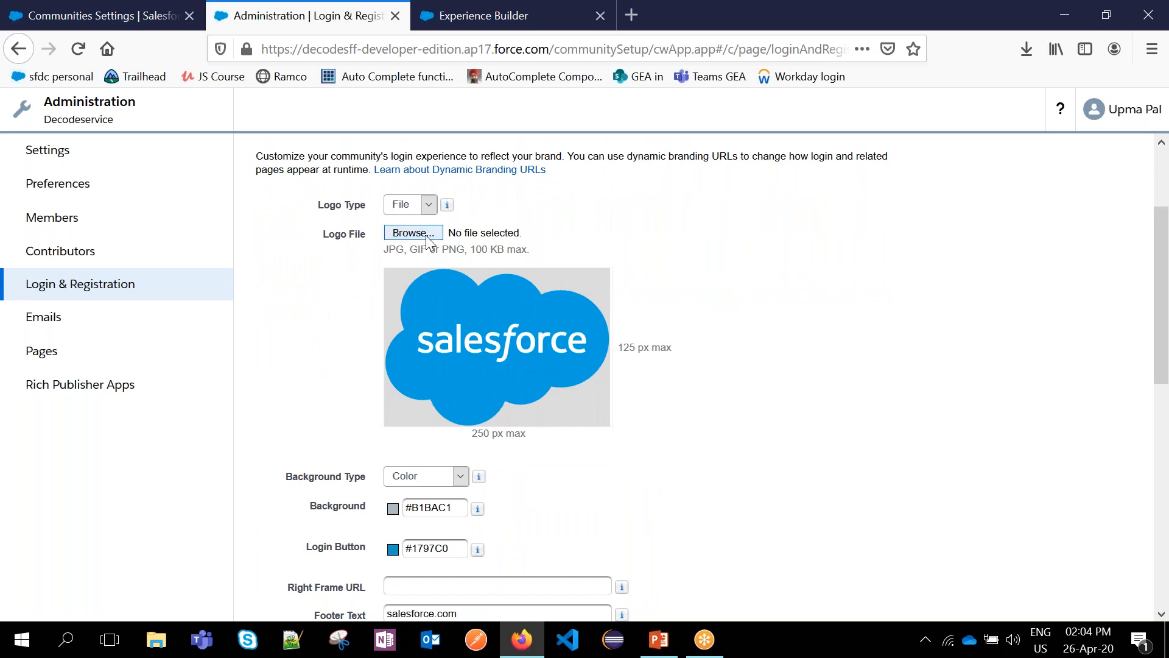
{"action": "scroll", "coordinate": [297, 273], "scroll_direction": "up", "scroll_amount": 2}
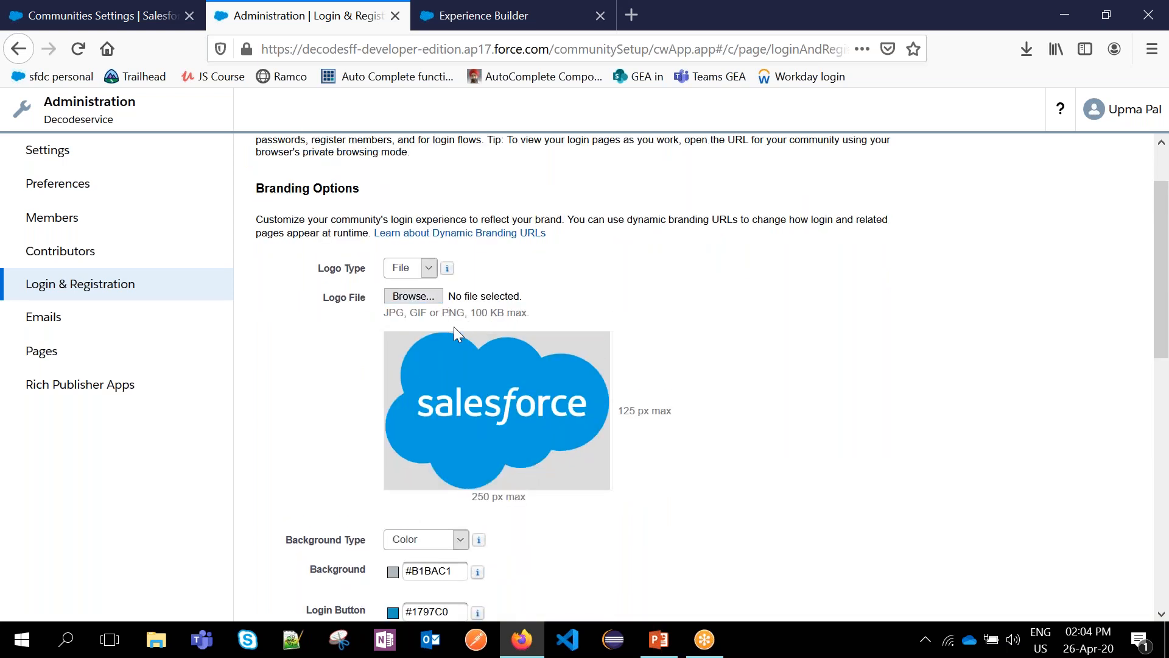
{"action": "scroll", "coordinate": [357, 373], "scroll_direction": "down", "scroll_amount": 5}
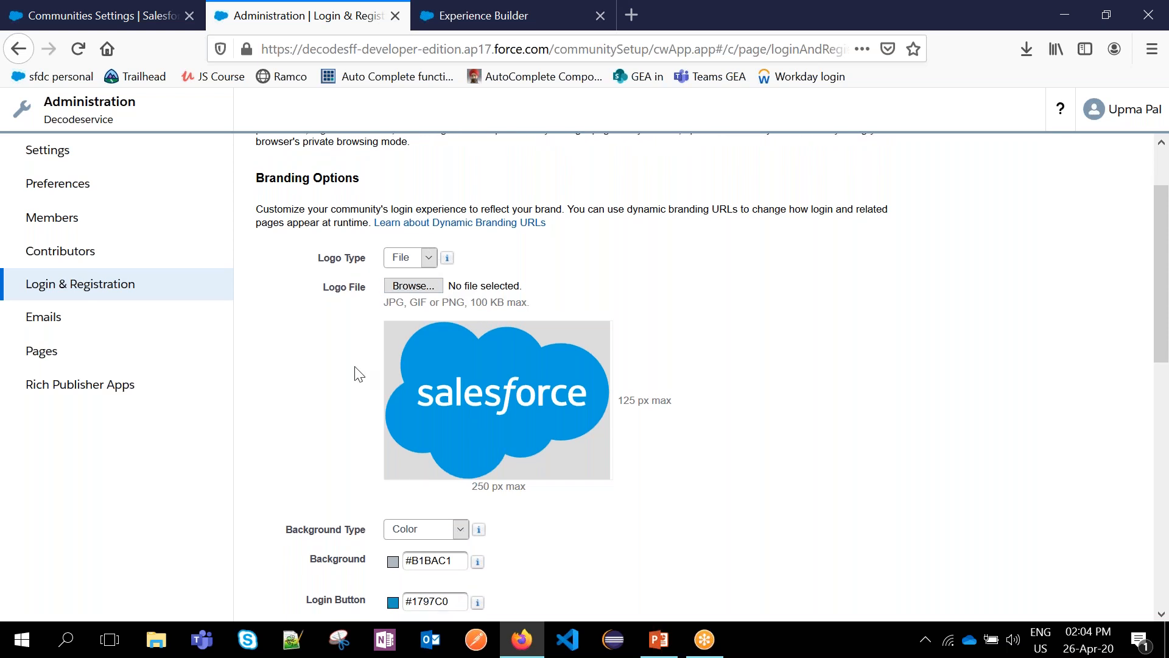
{"action": "left_click", "coordinate": [458, 255]}
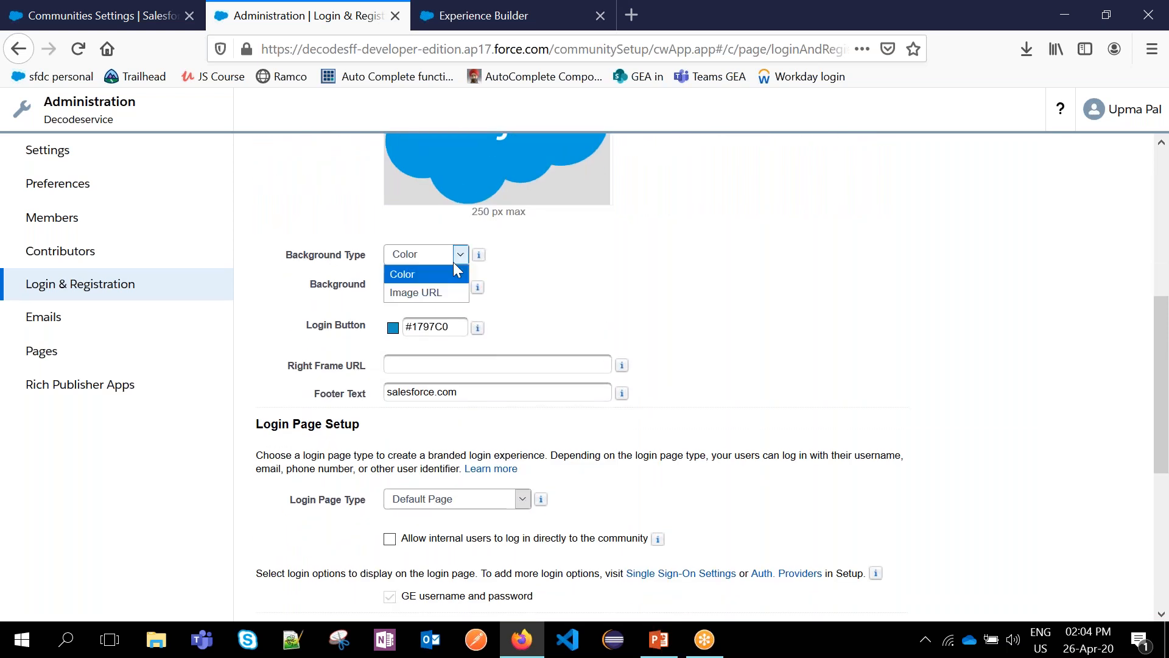
{"action": "left_click", "coordinate": [457, 258]}
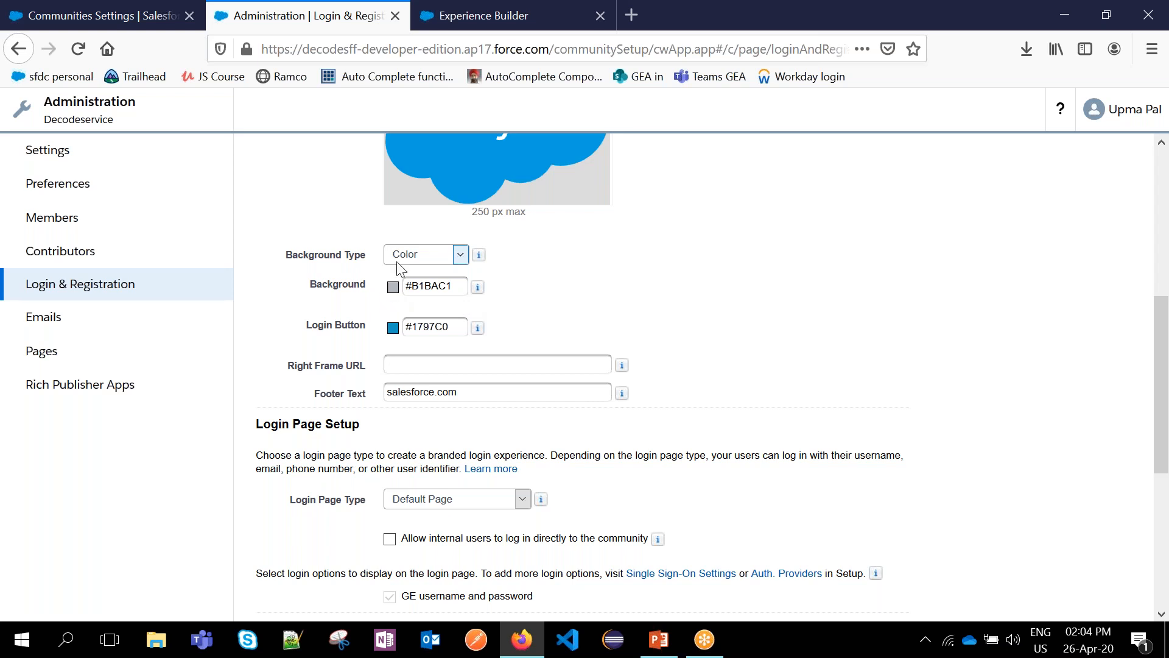
- Try Experience Builder Page as the Login Page Type in the Login Page Setup section
{"action": "scroll", "coordinate": [350, 457], "scroll_direction": "down", "scroll_amount": 4}
{"action": "scroll", "coordinate": [351, 456], "scroll_direction": "up", "scroll_amount": 1}
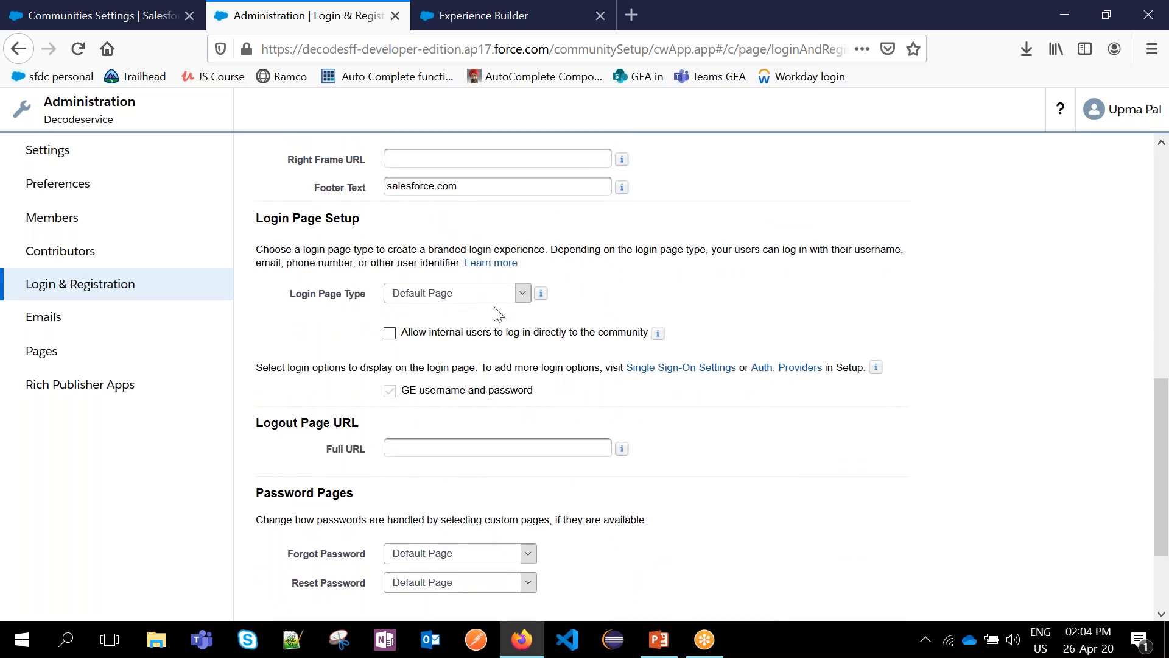
{"action": "left_click", "coordinate": [528, 293]}
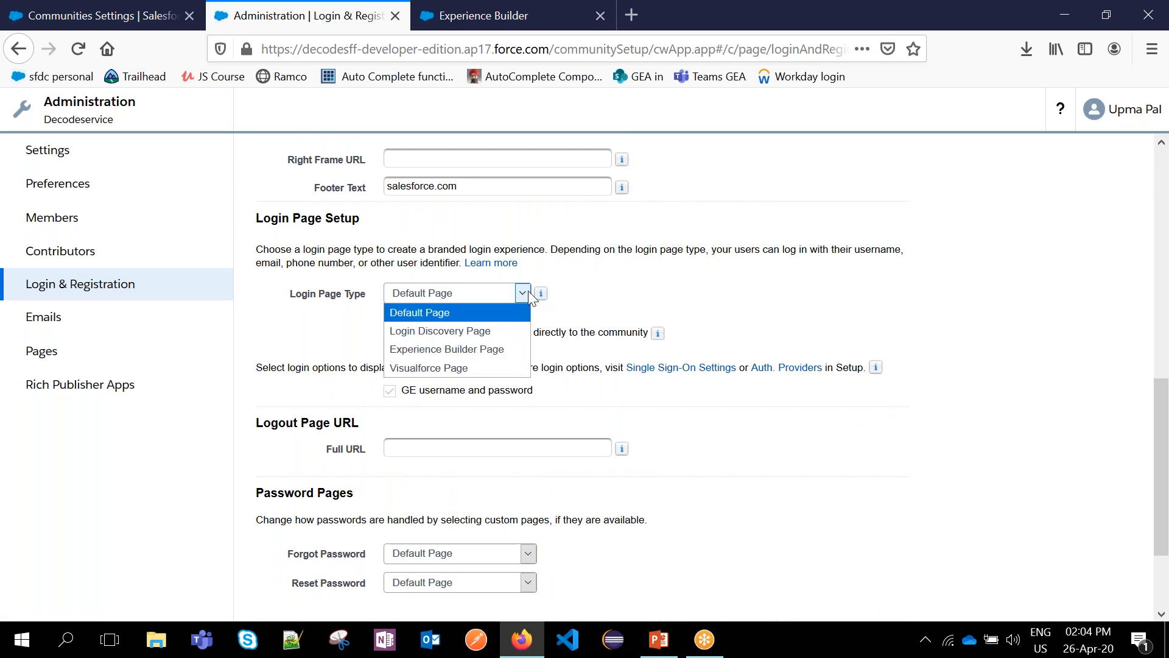
{"action": "left_click", "coordinate": [506, 349]}
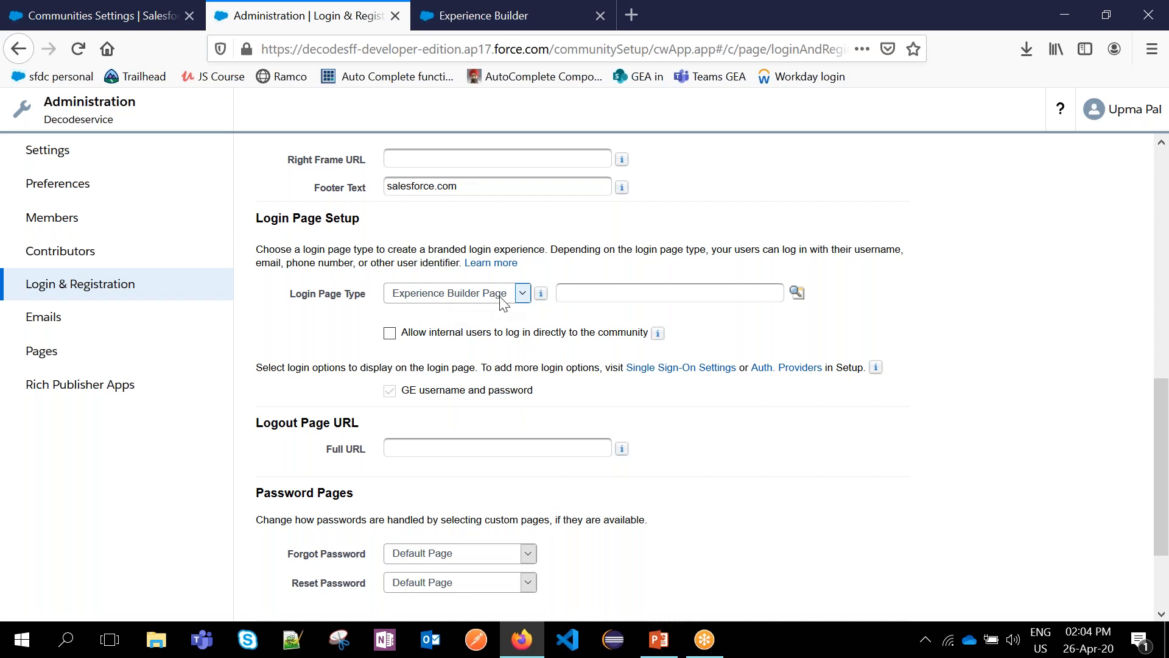
{"action": "left_click", "coordinate": [522, 295]}
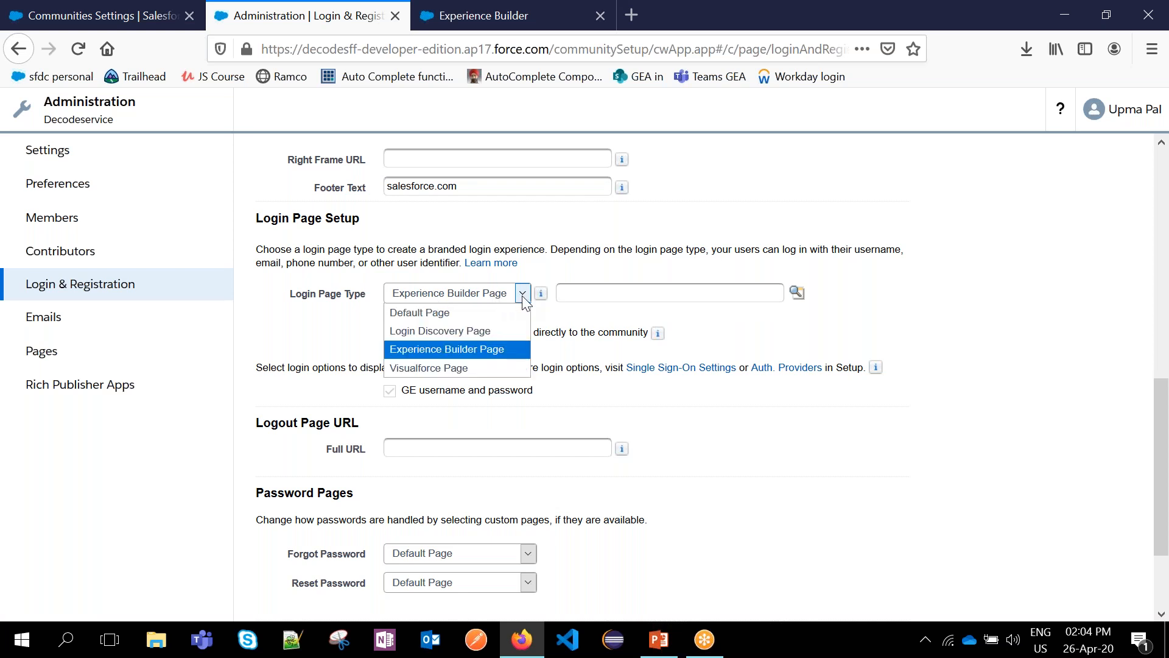
{"action": "left_click", "coordinate": [521, 349]}
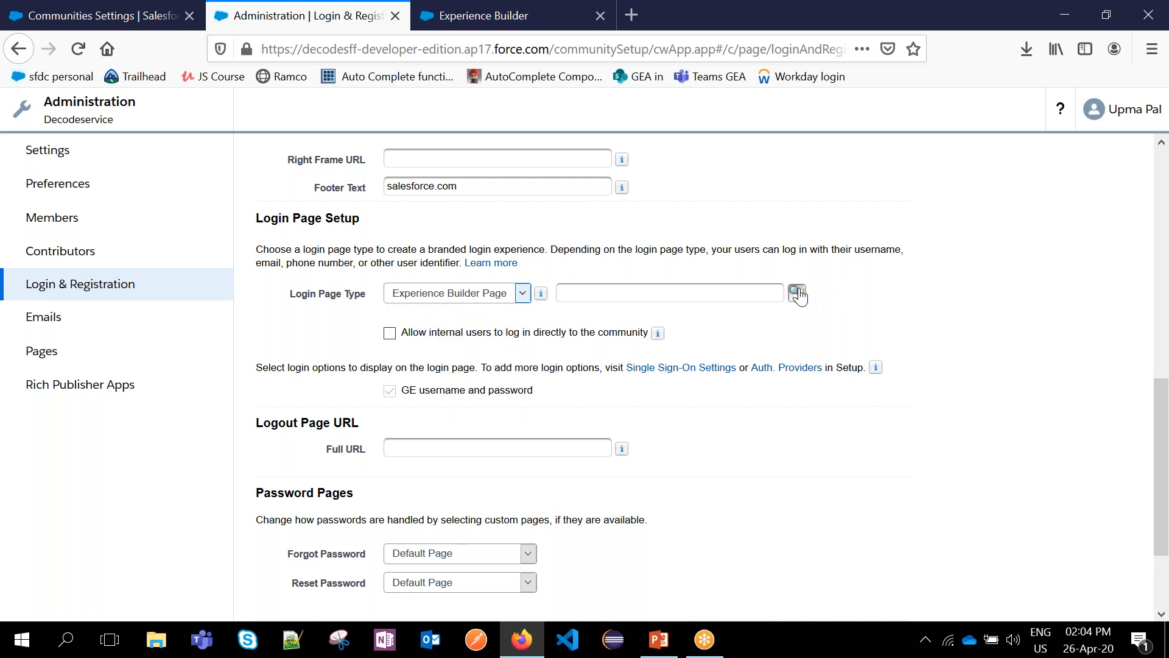
- Search the Experience Builder login page lookup for "login" and close the lookup without picking a page
{"action": "left_click", "coordinate": [757, 291]}
{"action": "type", "text": "log"}
{"action": "key", "text": "BackSpace"}
{"action": "key", "text": "BackSpace"}
{"action": "key", "text": "BackSpace"}
{"action": "key", "text": "BackSpace"}
{"action": "key", "text": "BackSpace"}
{"action": "left_click", "coordinate": [796, 294]}
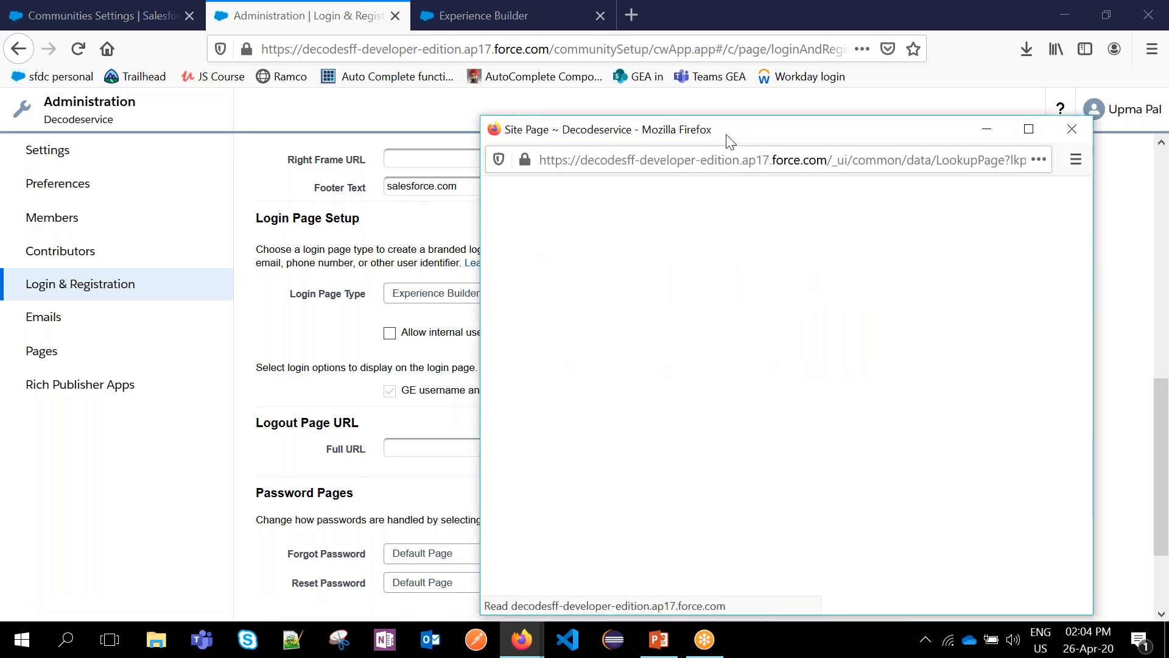
{"action": "left_click", "coordinate": [572, 224]}
{"action": "type", "text": "login"}
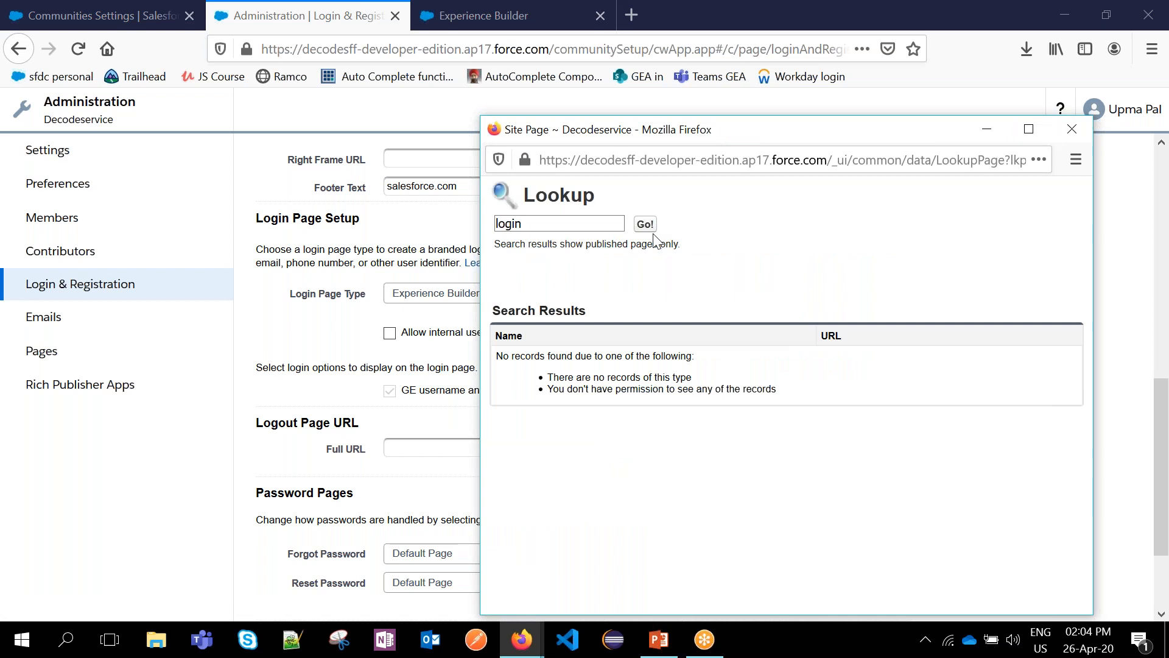
{"action": "left_click", "coordinate": [651, 227]}
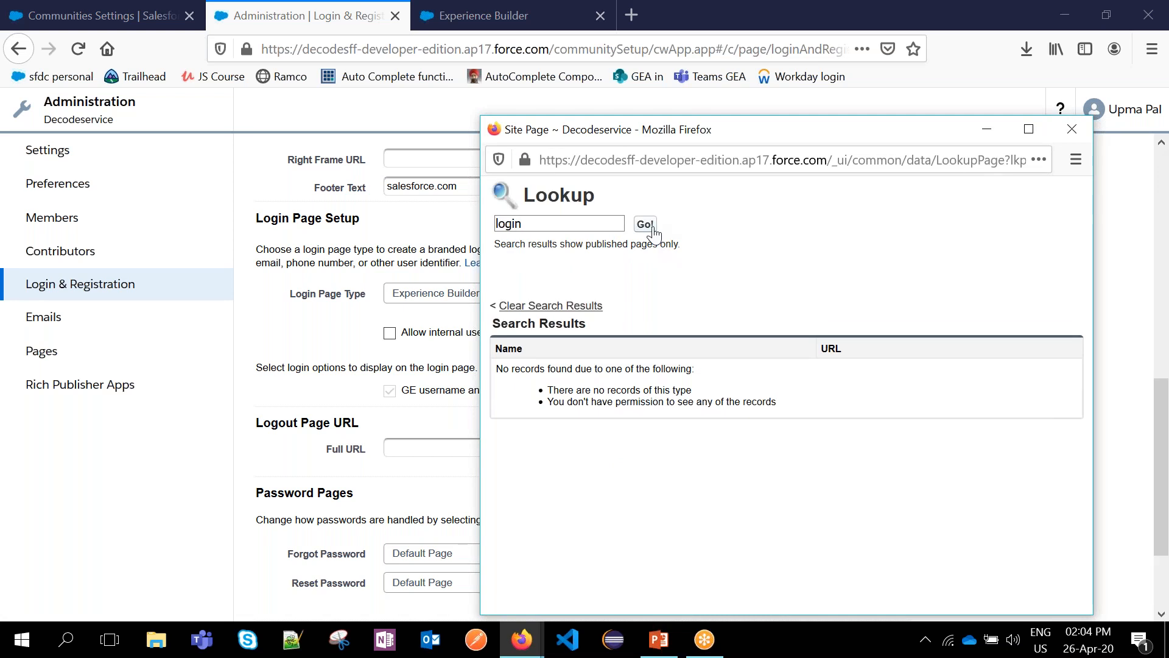
{"action": "left_click", "coordinate": [653, 228]}
{"action": "left_click", "coordinate": [652, 229]}
{"action": "left_click", "coordinate": [1072, 129]}
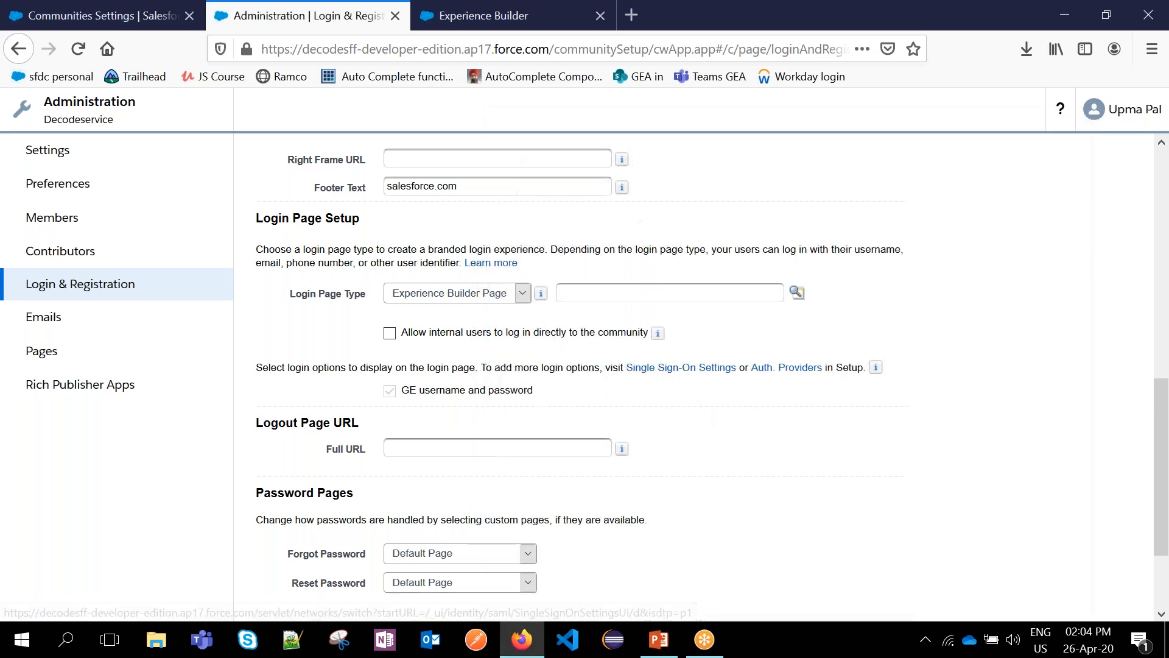
- Check the Login Page Type help text and set the Login Page Type to Default Page
{"action": "left_click", "coordinate": [523, 293]}
{"action": "mouse_move", "coordinate": [540, 297]}
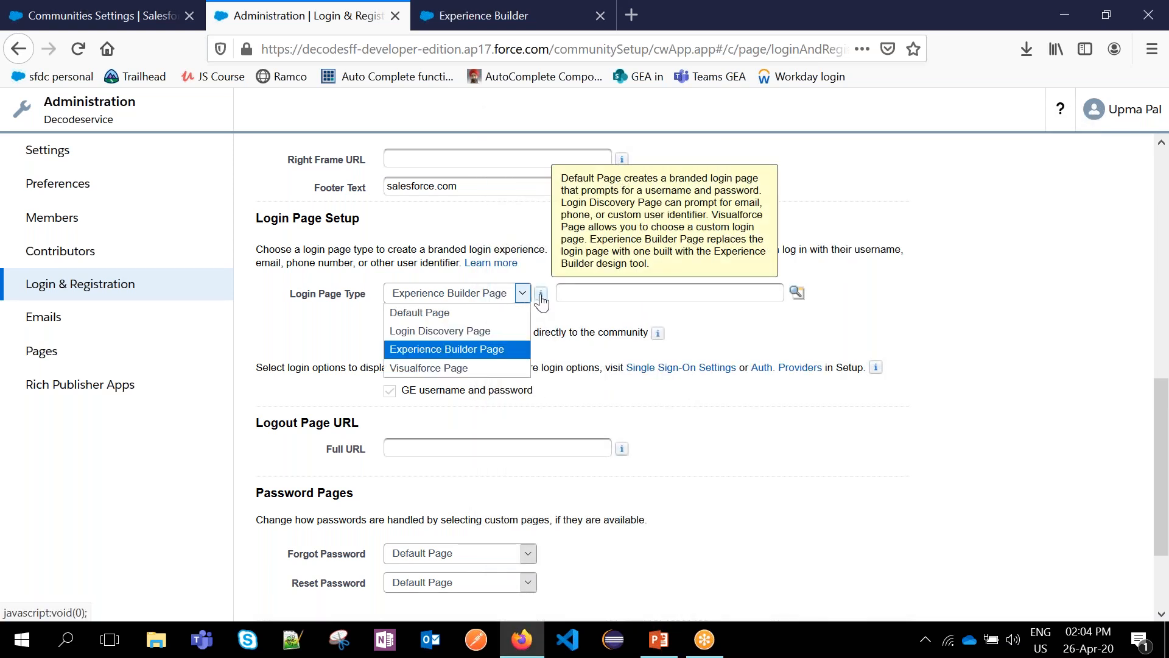
{"action": "left_click", "coordinate": [476, 317]}
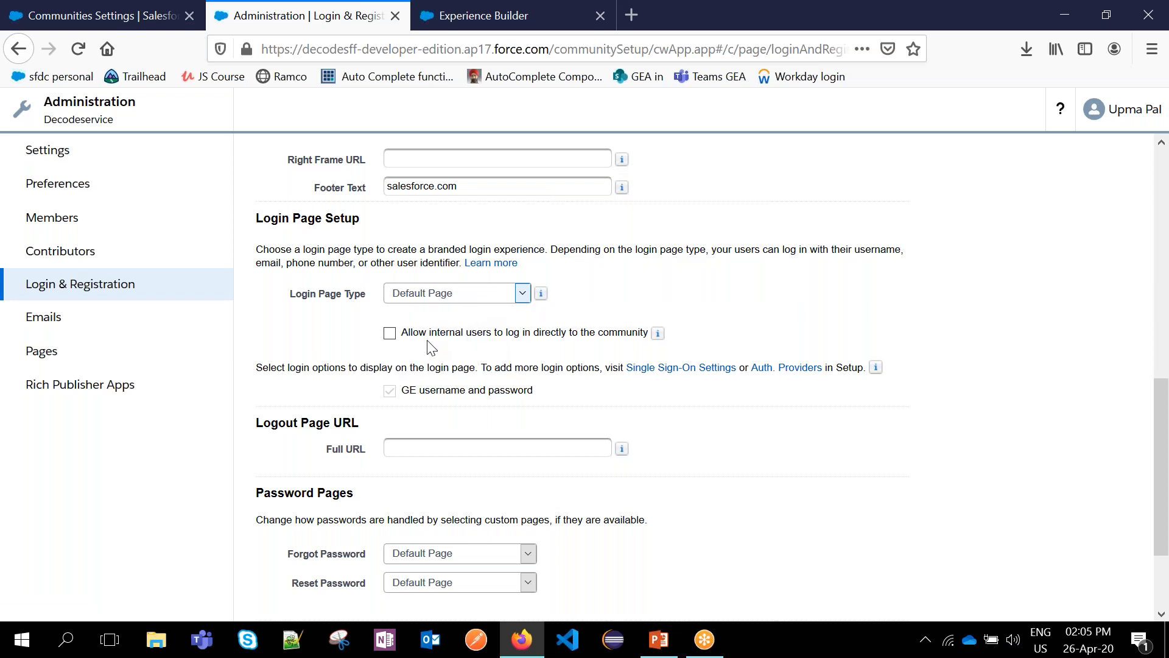
- Look over the branding, login page, logout URL, password page and registration options on the Login & Registration page
{"action": "scroll", "coordinate": [488, 360], "scroll_direction": "down", "scroll_amount": 1}
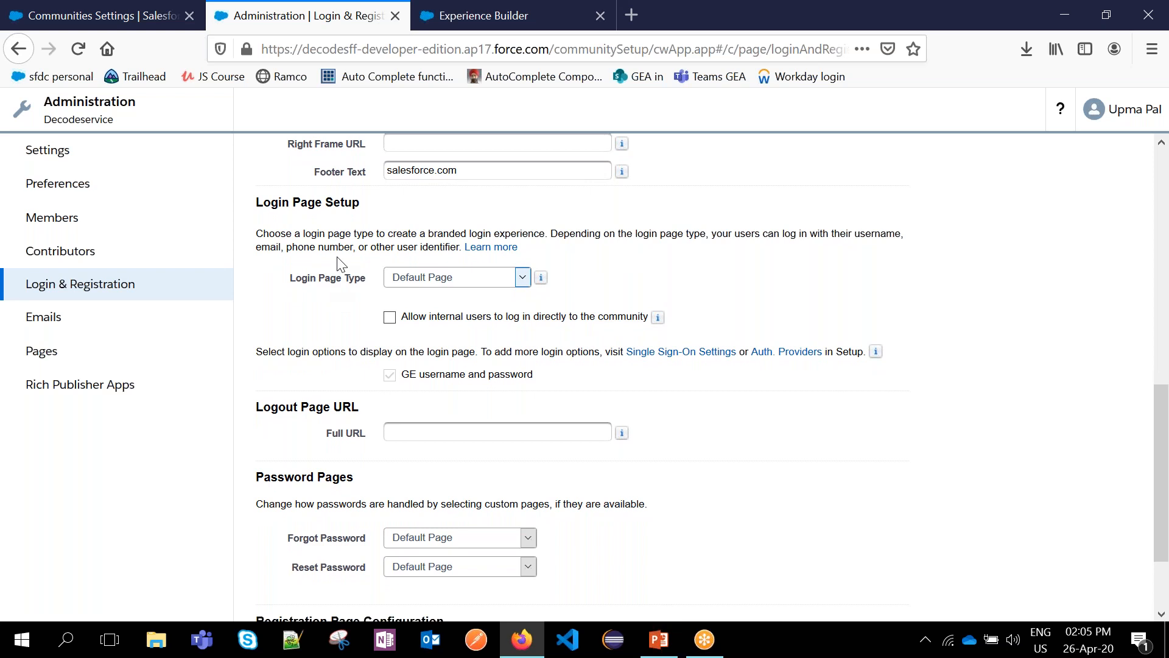
{"action": "scroll", "coordinate": [335, 283], "scroll_direction": "up", "scroll_amount": 5}
{"action": "scroll", "coordinate": [342, 274], "scroll_direction": "down", "scroll_amount": 3}
{"action": "scroll", "coordinate": [340, 263], "scroll_direction": "down", "scroll_amount": 3}
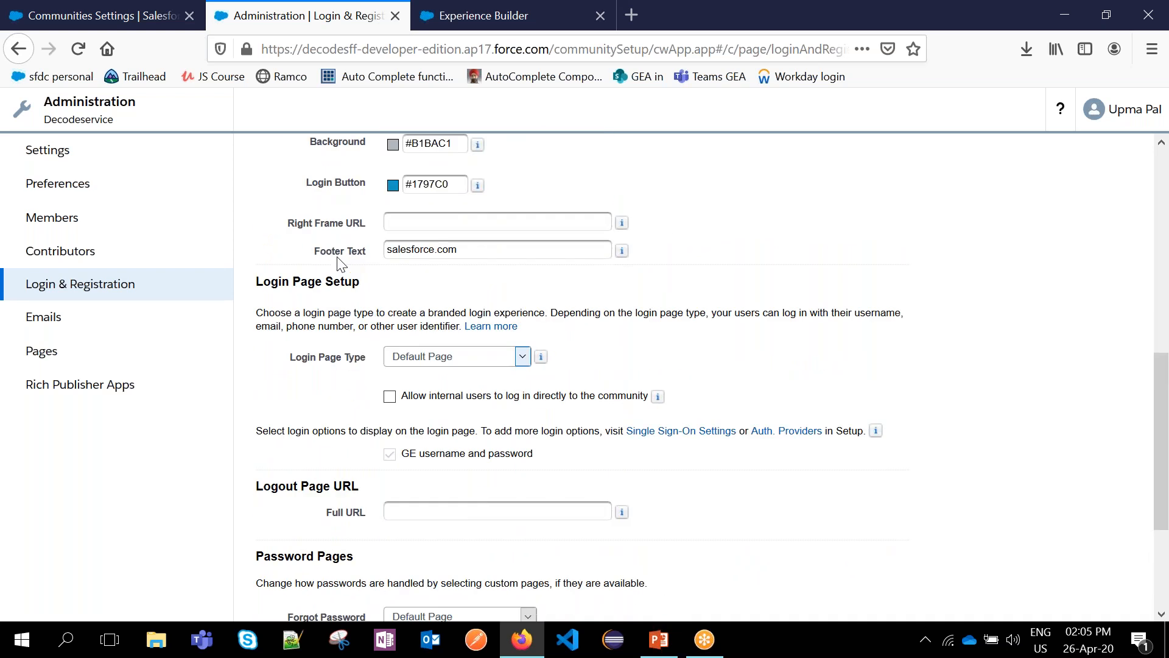
{"action": "scroll", "coordinate": [340, 263], "scroll_direction": "down", "scroll_amount": 3}
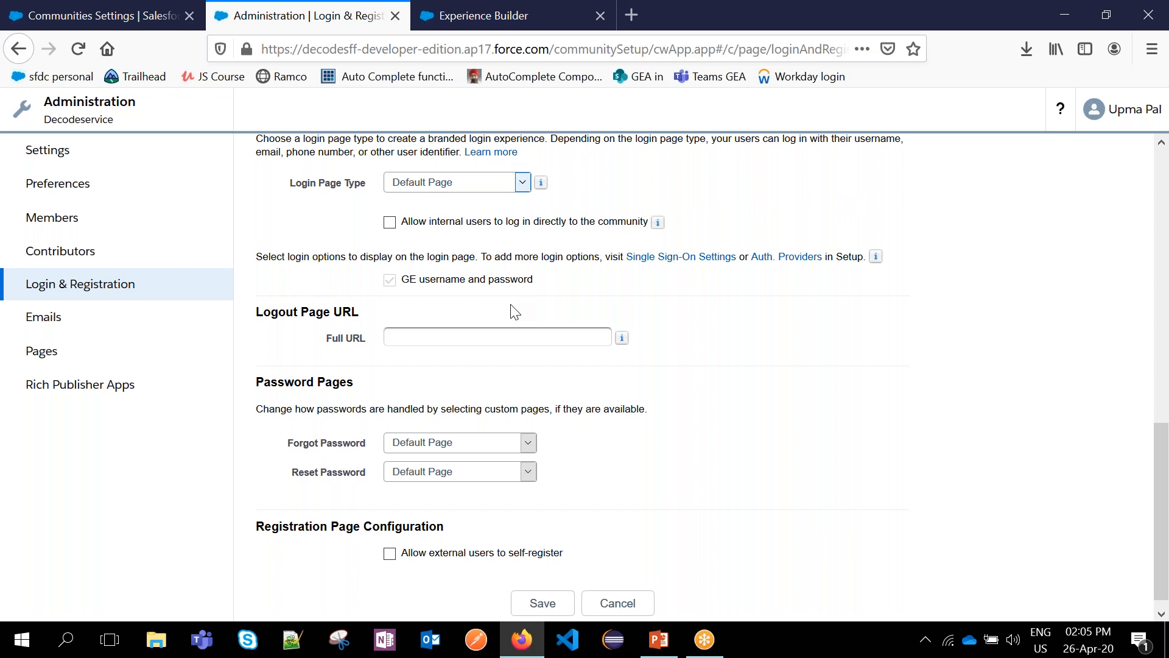
{"action": "left_click", "coordinate": [111, 16]}
{"action": "left_click", "coordinate": [262, 15]}
- Allow external users to self-register in the Registration Page Configuration section
{"action": "scroll", "coordinate": [343, 329], "scroll_direction": "down", "scroll_amount": 1}
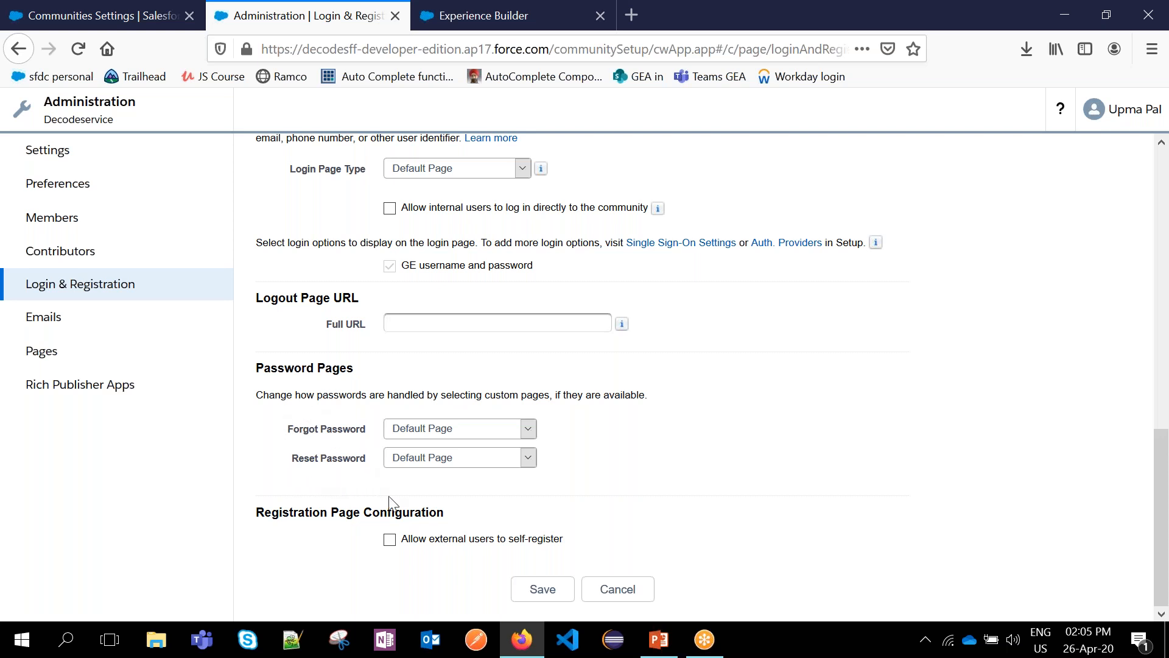
{"action": "left_click", "coordinate": [389, 539]}
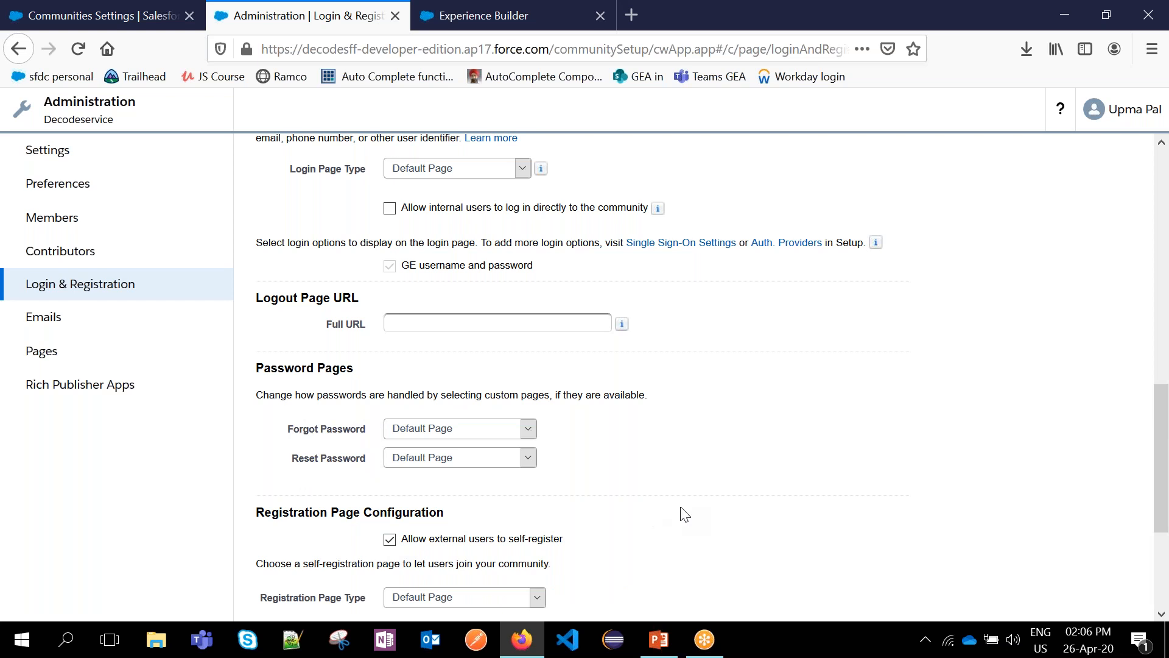
{"action": "scroll", "coordinate": [682, 515], "scroll_direction": "down", "scroll_amount": 3}
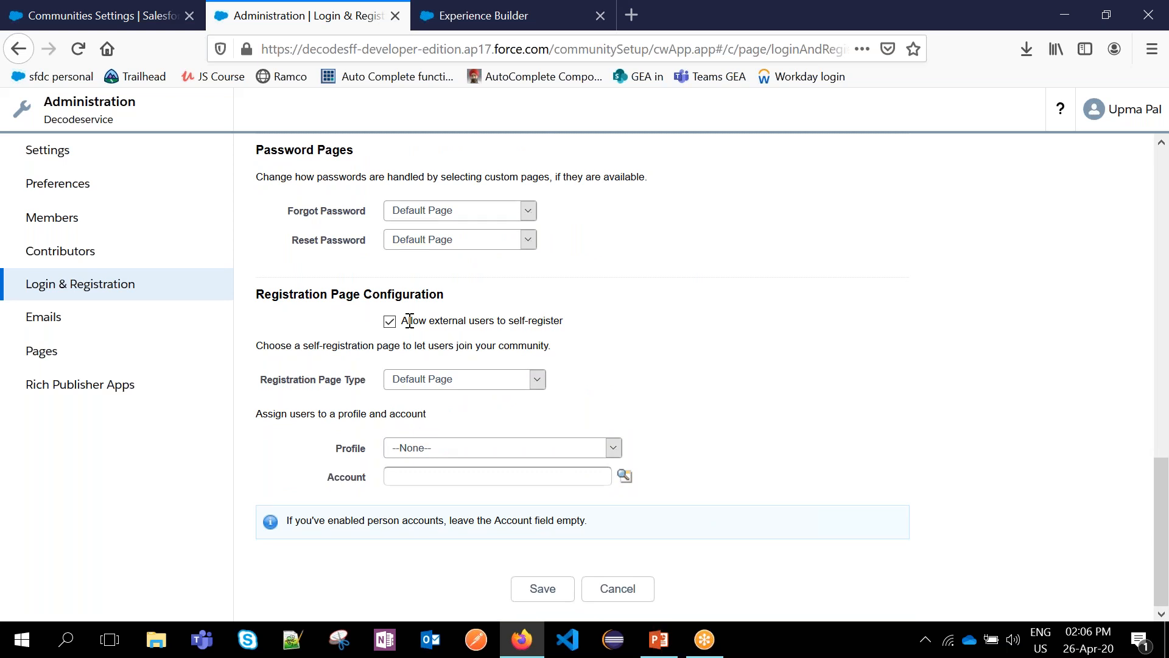
{"action": "left_click_drag", "start_coordinate": [410, 321], "coordinate": [392, 331]}
{"action": "left_click", "coordinate": [327, 343]}
- Examine the Registration Page Type choices and close the list without changing the type
{"action": "left_click", "coordinate": [537, 380]}
{"action": "left_click", "coordinate": [538, 380]}
{"action": "left_click", "coordinate": [538, 380]}
{"action": "left_click", "coordinate": [538, 380]}
{"action": "left_click", "coordinate": [538, 380]}
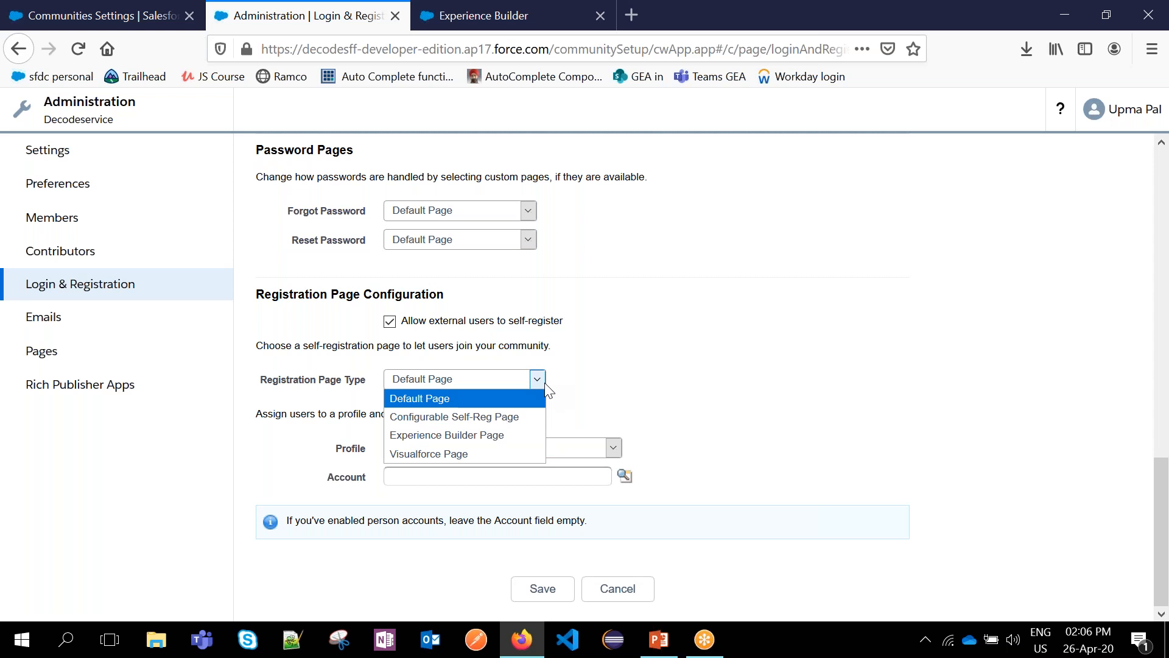
{"action": "left_click", "coordinate": [586, 375]}
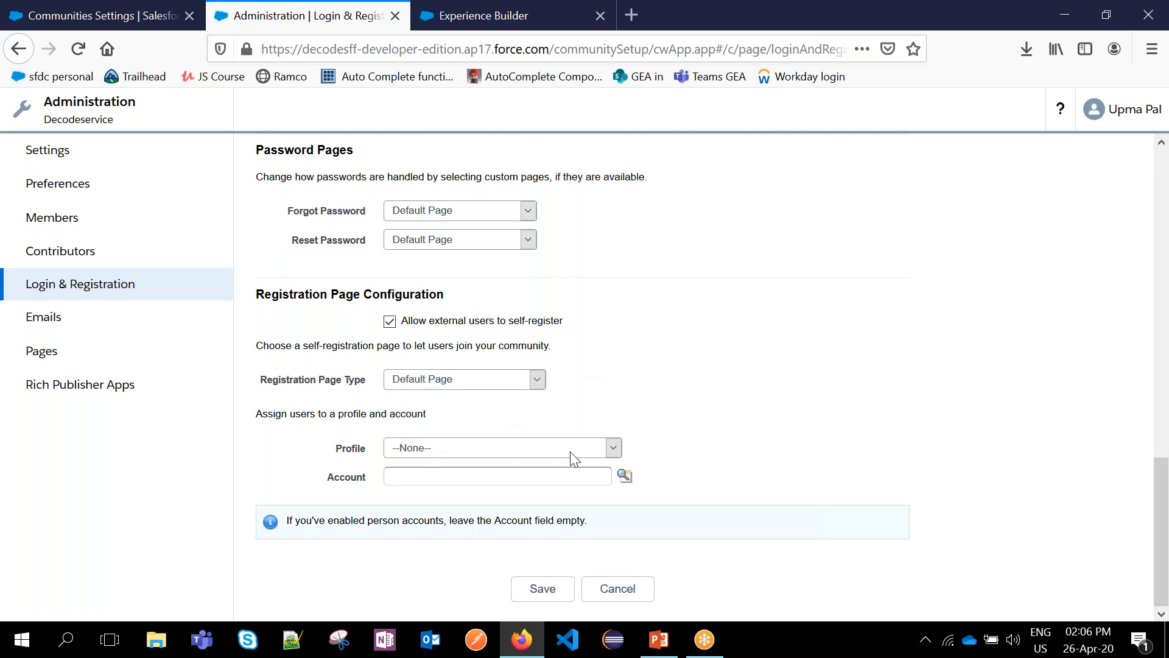
- Assign self-registering users to the Customer Community Plus Login User demo profile
{"action": "left_click", "coordinate": [615, 449]}
{"action": "left_click", "coordinate": [653, 382]}
{"action": "left_click", "coordinate": [615, 448]}
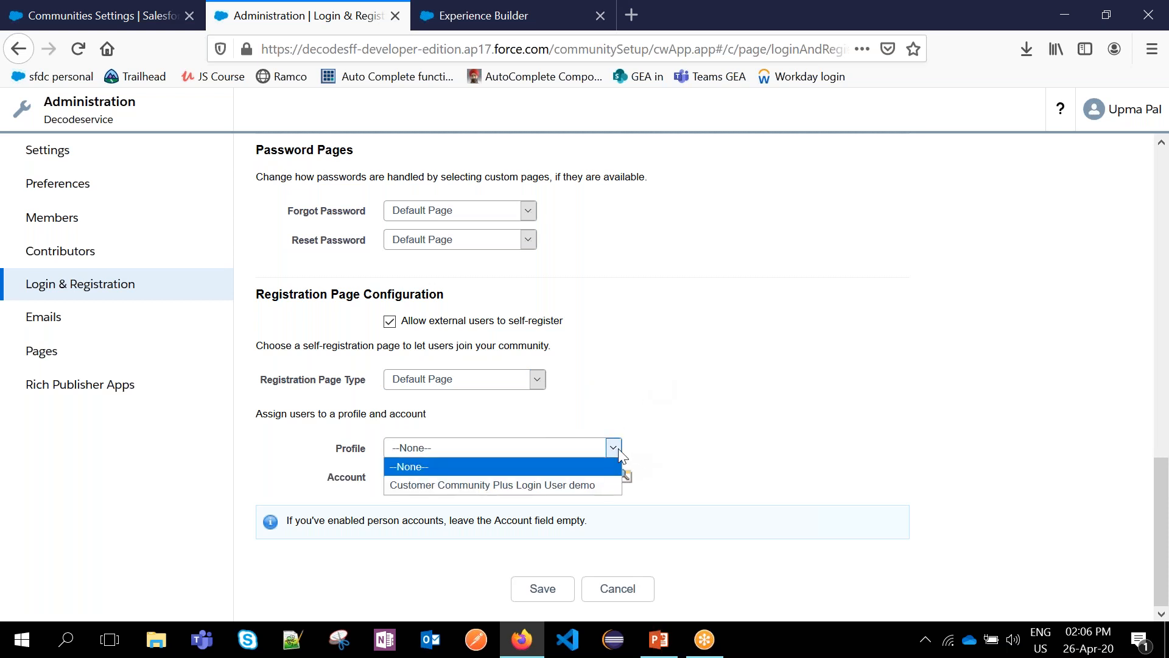
{"action": "left_click", "coordinate": [692, 419]}
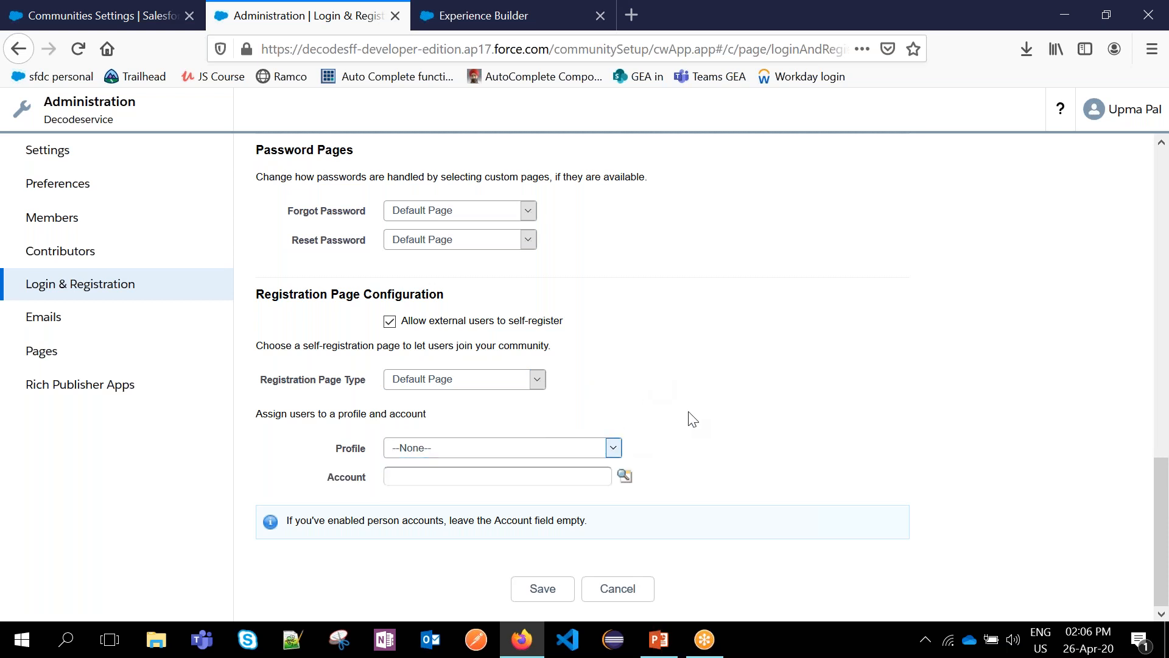
{"action": "left_click", "coordinate": [613, 449]}
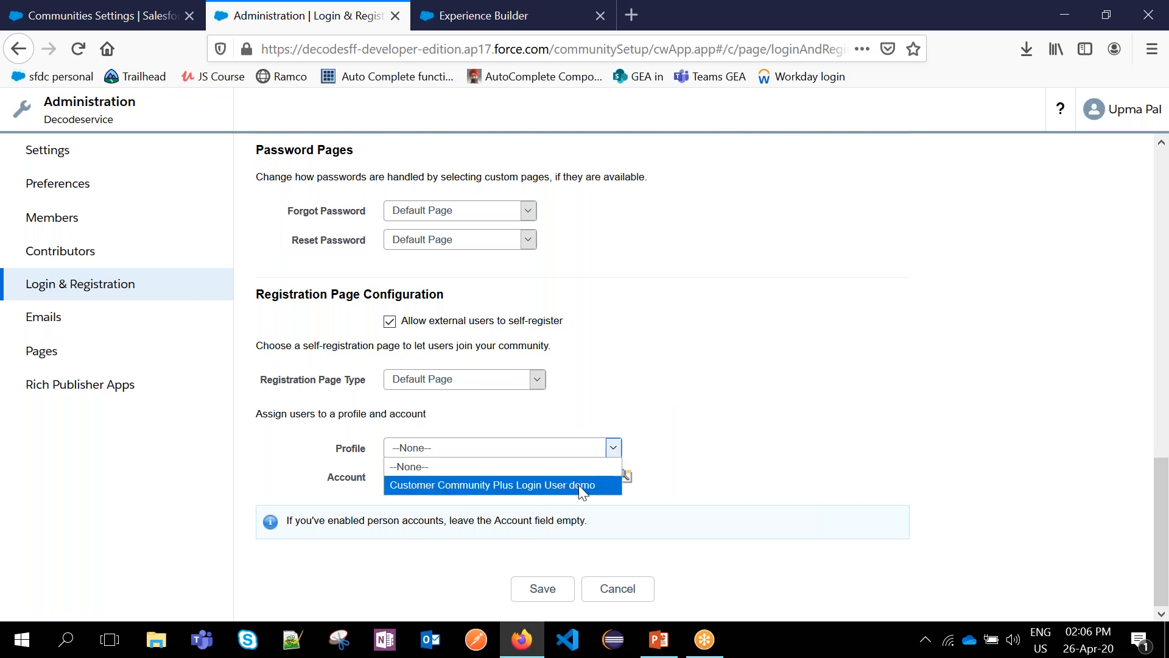
{"action": "left_click", "coordinate": [548, 484]}
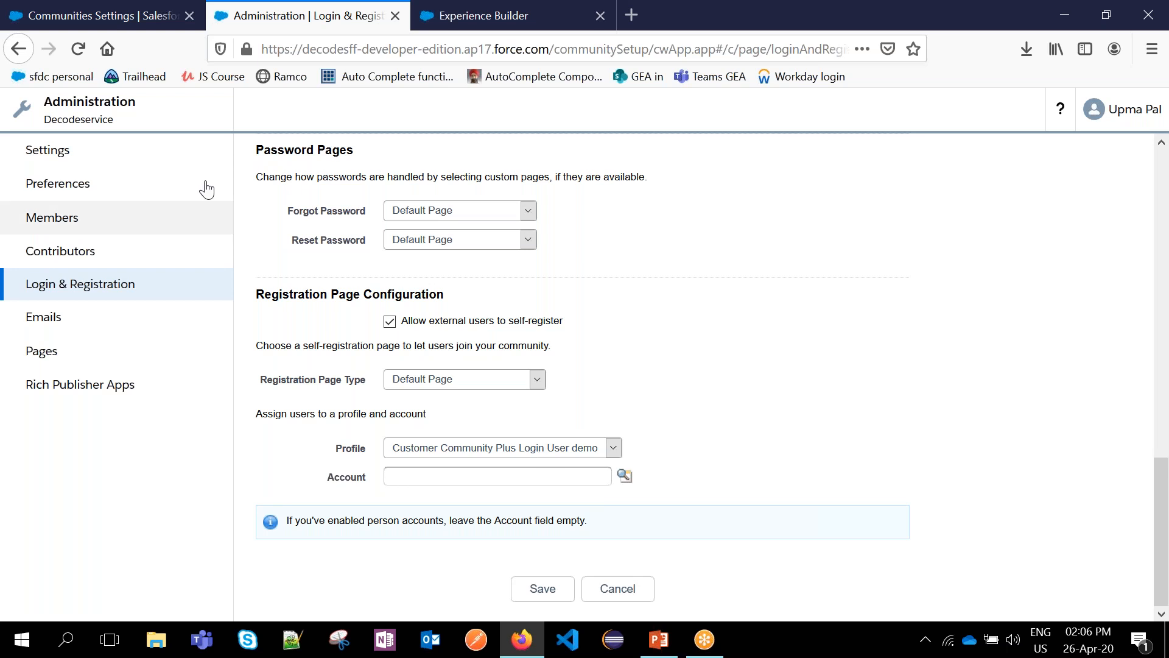
- Check the Communities Settings option for using standard external profiles in self-registration, and return to the Login & Registration page
{"action": "left_click", "coordinate": [124, 22]}
{"action": "scroll", "coordinate": [475, 363], "scroll_direction": "down", "scroll_amount": 5}
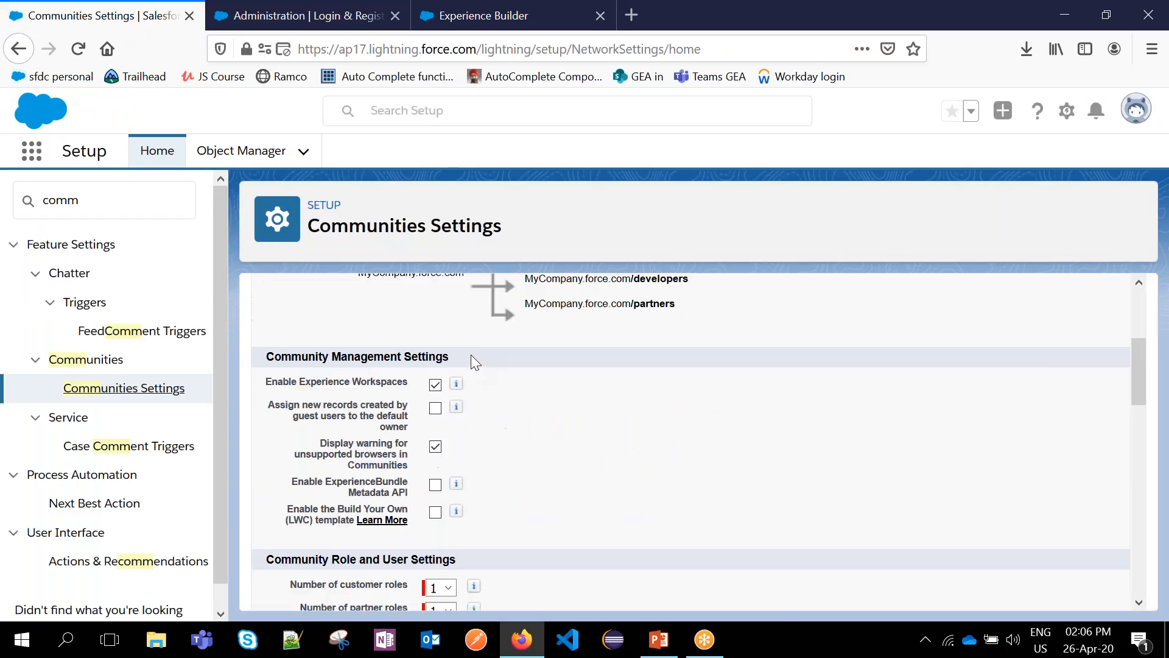
{"action": "scroll", "coordinate": [475, 363], "scroll_direction": "down", "scroll_amount": 3}
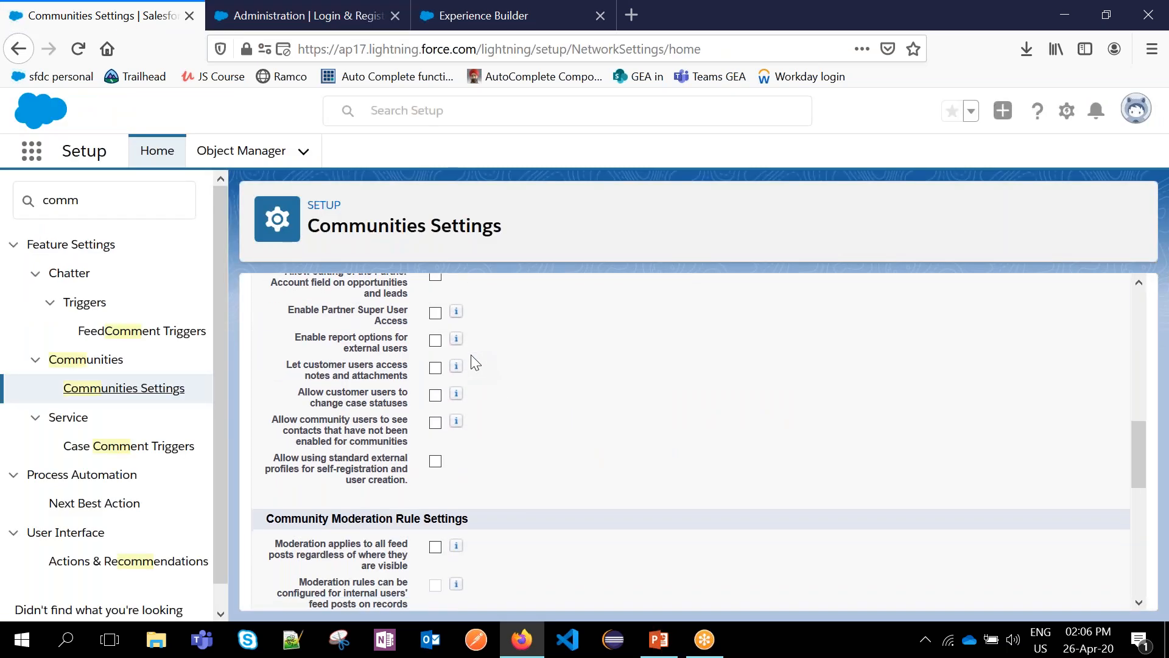
{"action": "scroll", "coordinate": [475, 363], "scroll_direction": "down", "scroll_amount": 1}
{"action": "scroll", "coordinate": [472, 360], "scroll_direction": "up", "scroll_amount": 6}
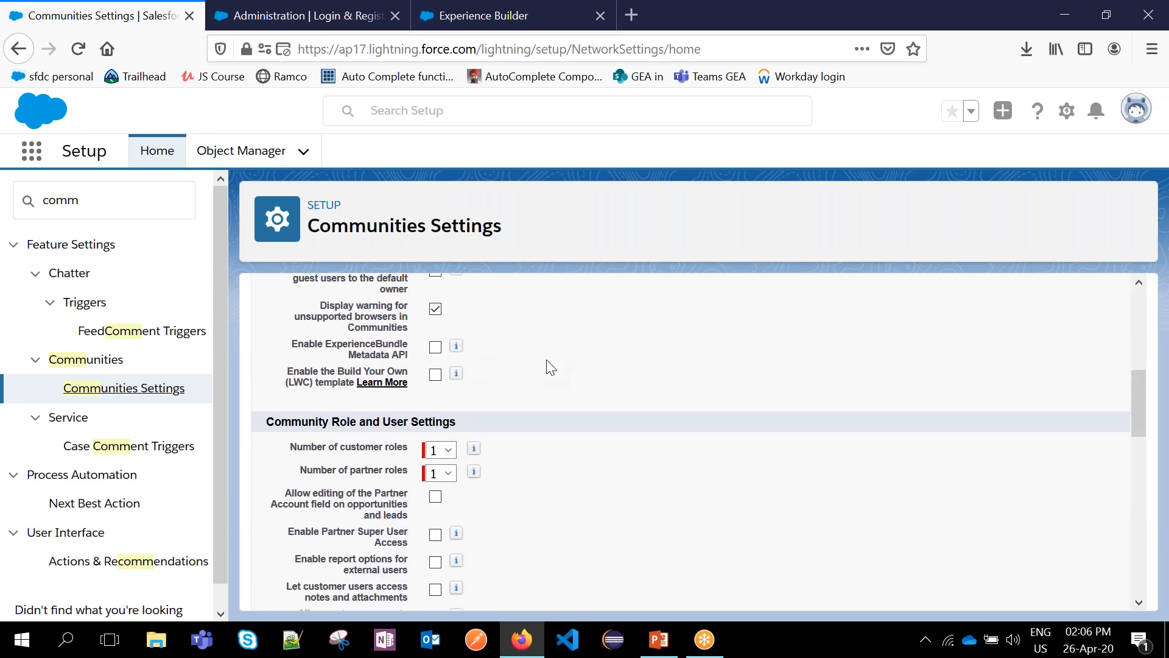
{"action": "scroll", "coordinate": [546, 359], "scroll_direction": "down", "scroll_amount": 4}
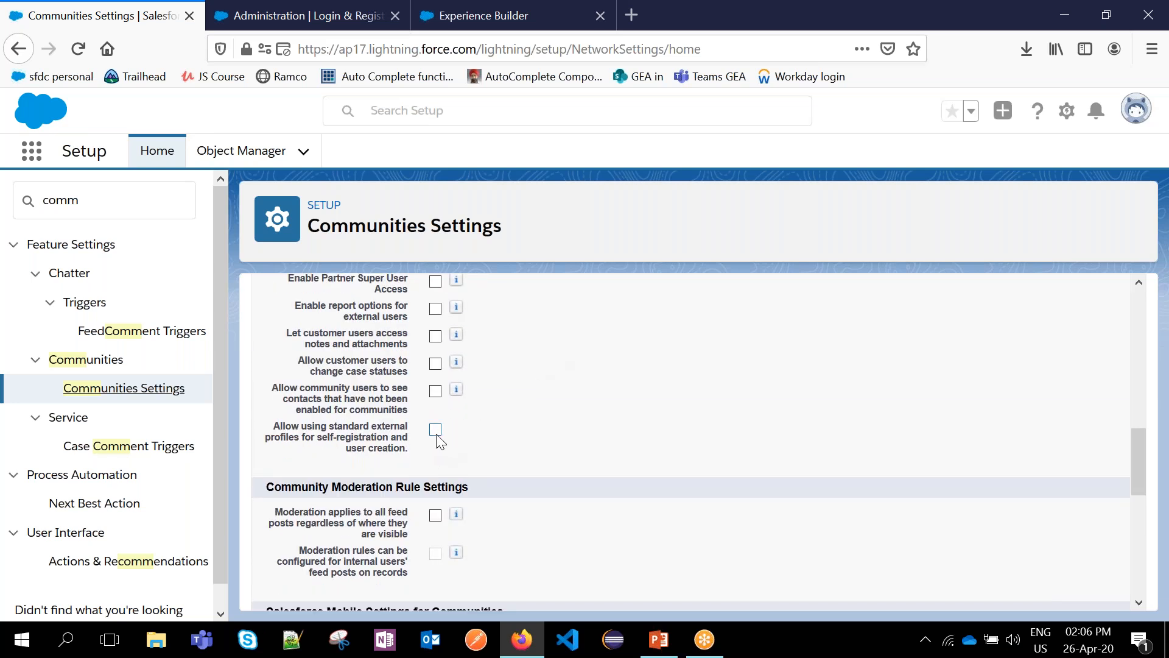
{"action": "left_click", "coordinate": [353, 17]}
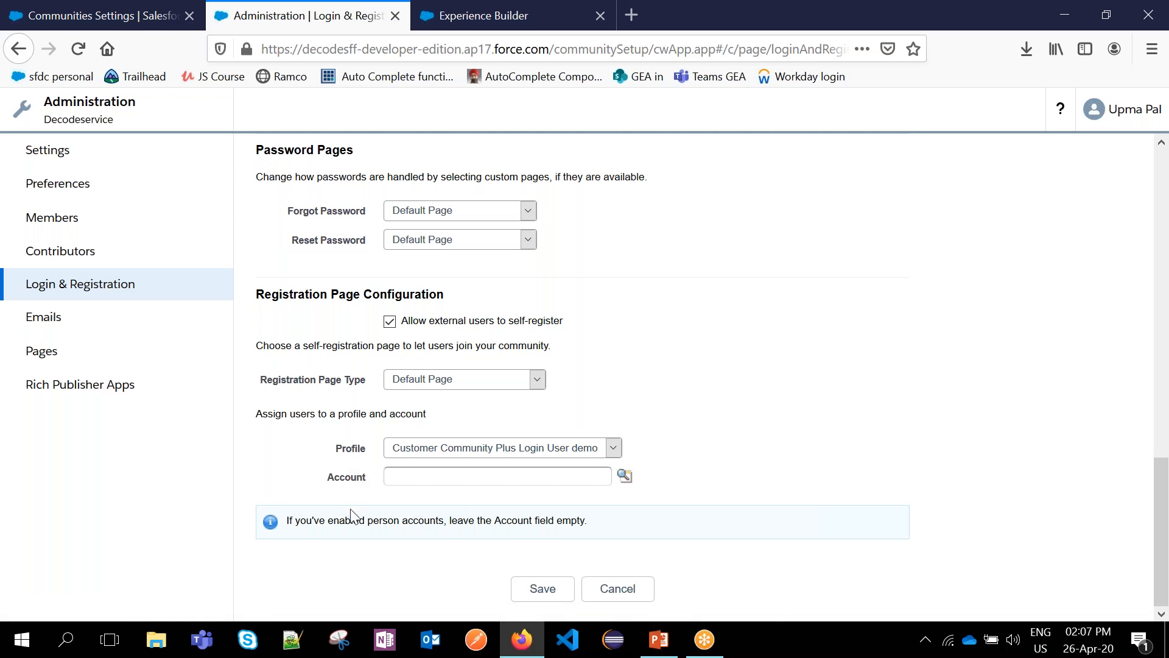
- Read the person accounts note for the Account field, and check the account lookup before closing it
{"action": "left_click_drag", "start_coordinate": [371, 527], "coordinate": [444, 525]}
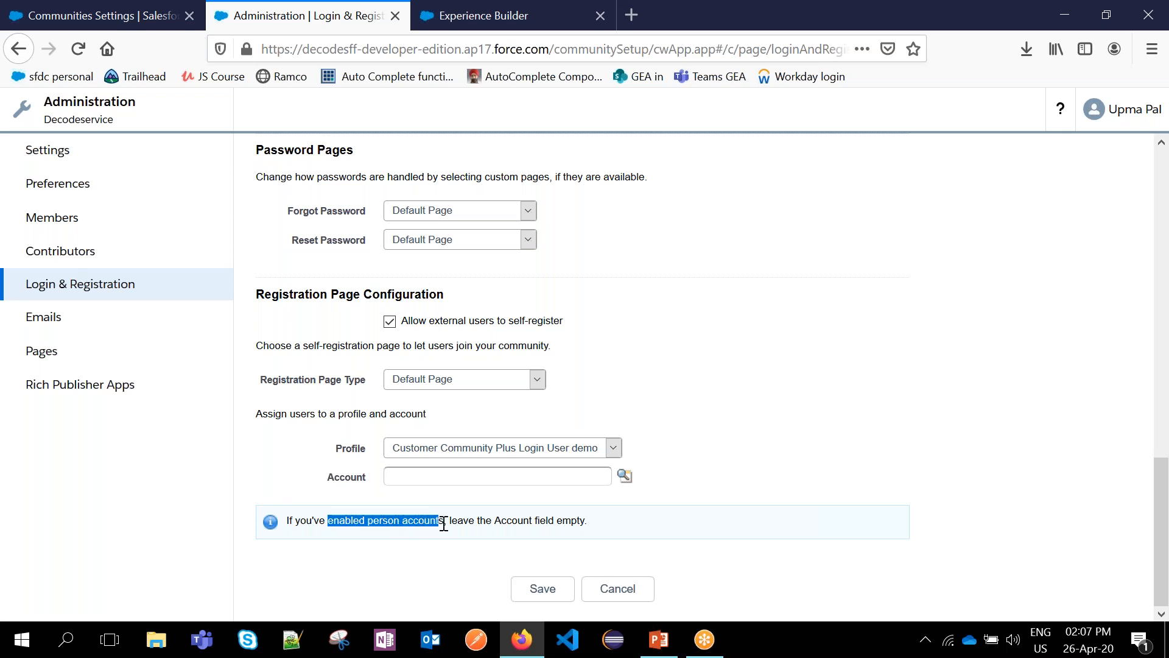
{"action": "double_click", "coordinate": [392, 522]}
{"action": "left_click", "coordinate": [393, 522]}
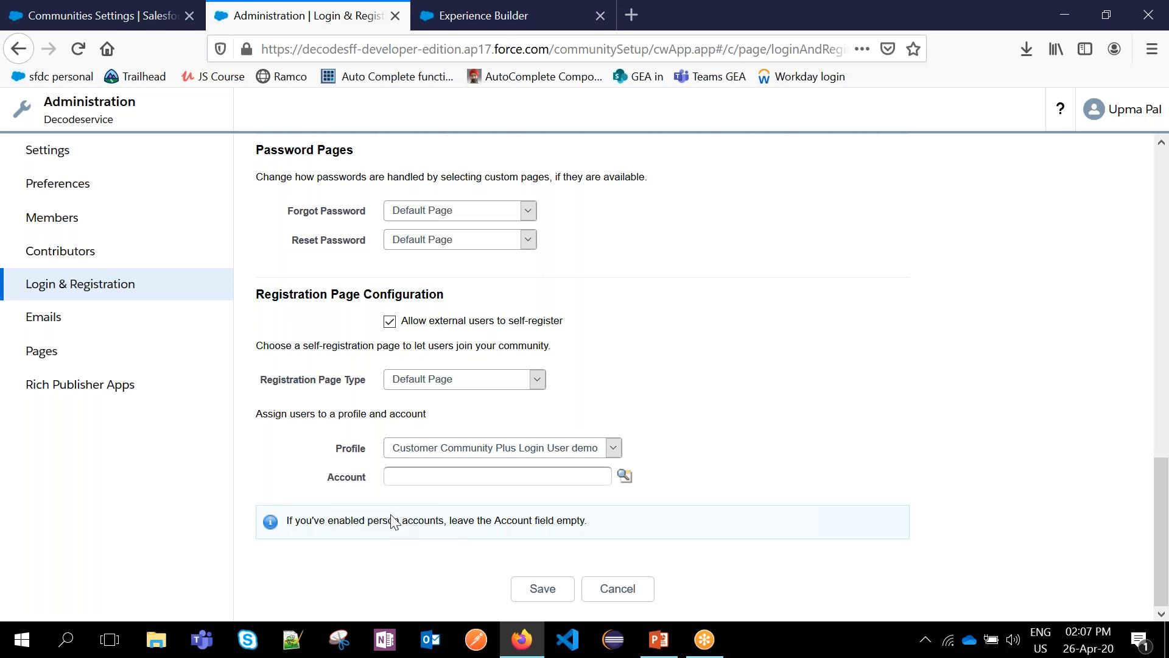
{"action": "double_click", "coordinate": [424, 522]}
{"action": "left_click", "coordinate": [625, 476]}
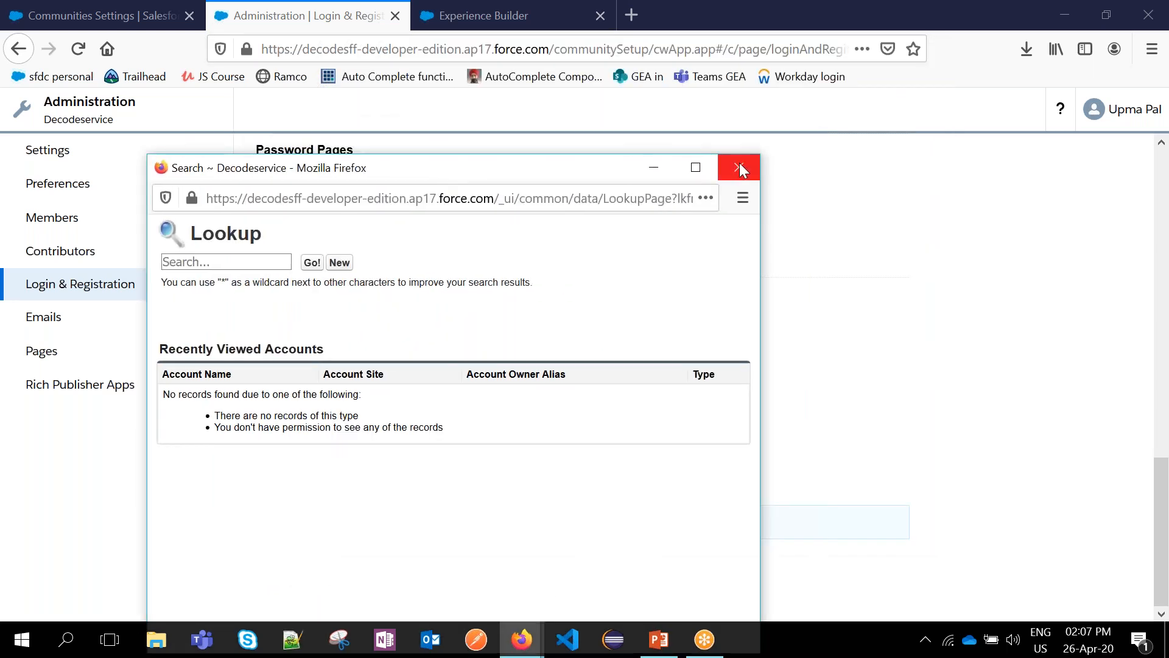
{"action": "left_click", "coordinate": [740, 164]}
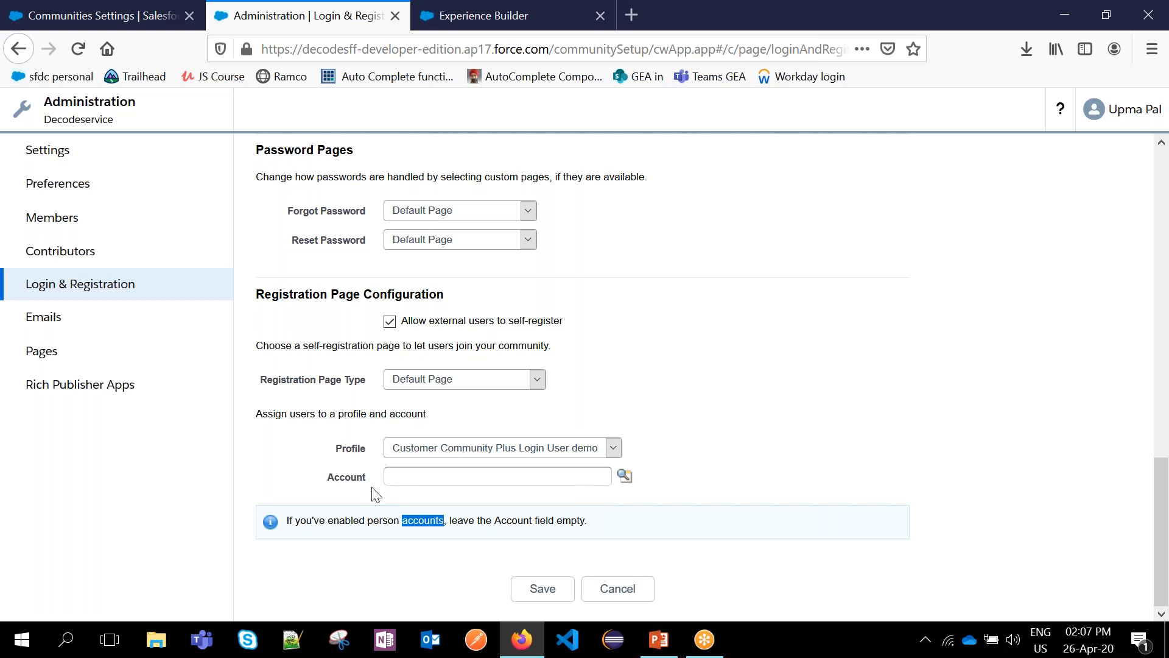
- Reopen the lookup for the self-registration Account field and search it for the person's first name
{"action": "double_click", "coordinate": [352, 480]}
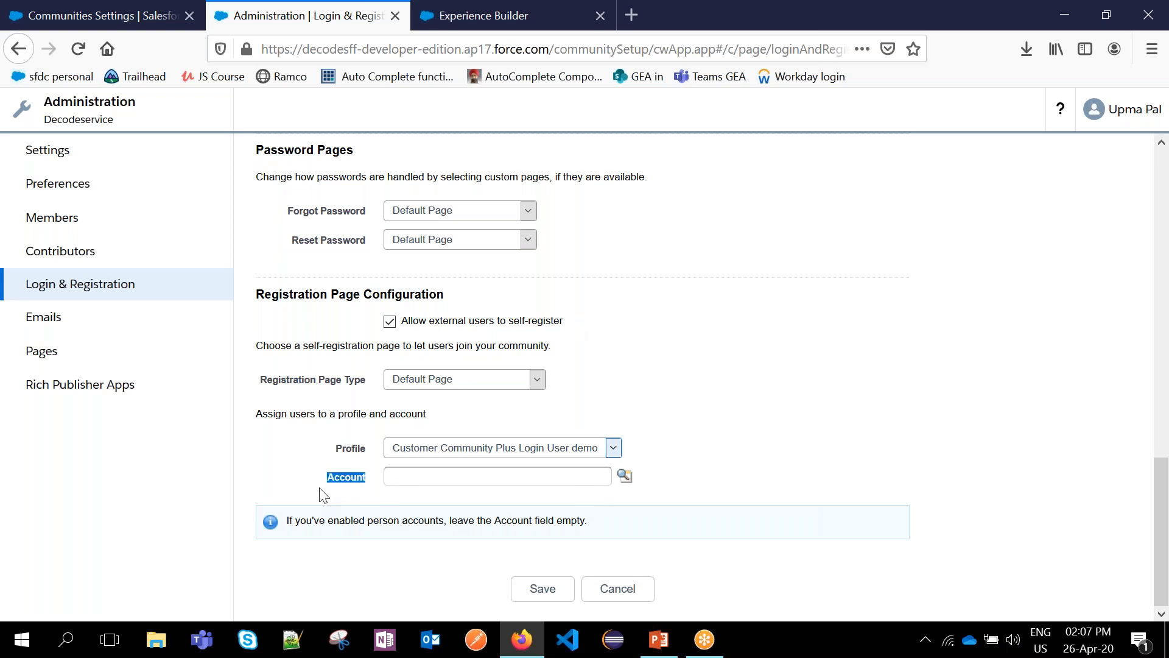
{"action": "left_click", "coordinate": [624, 480]}
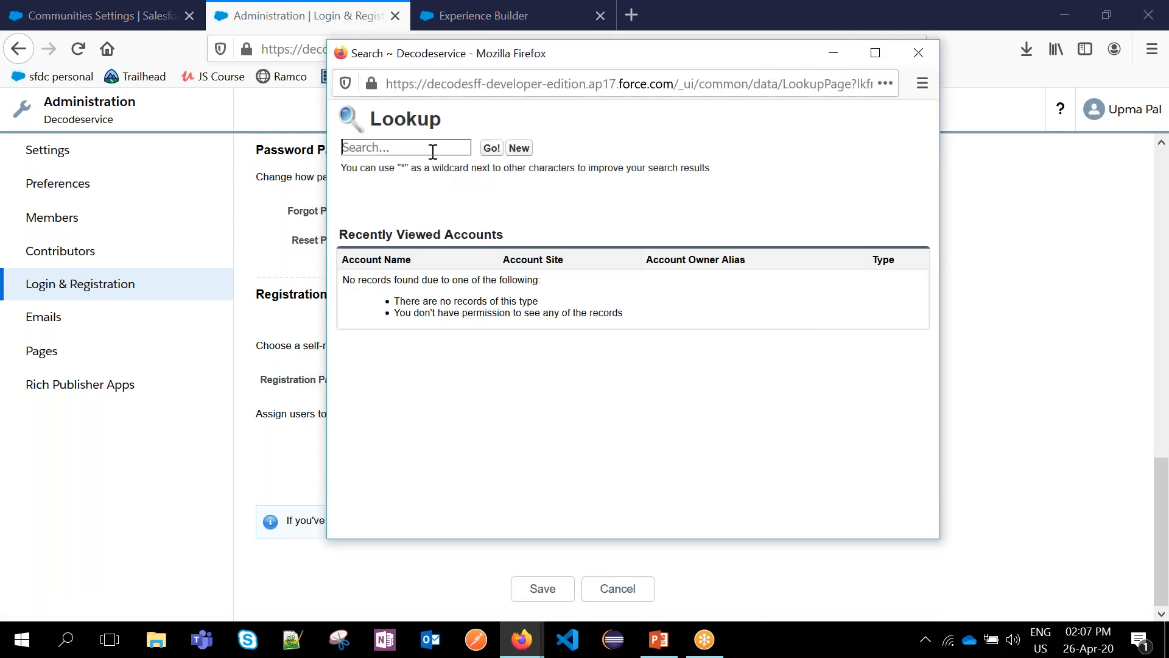
{"action": "left_click", "coordinate": [432, 151]}
{"action": "left_click", "coordinate": [414, 182]}
{"action": "left_click", "coordinate": [491, 149]}
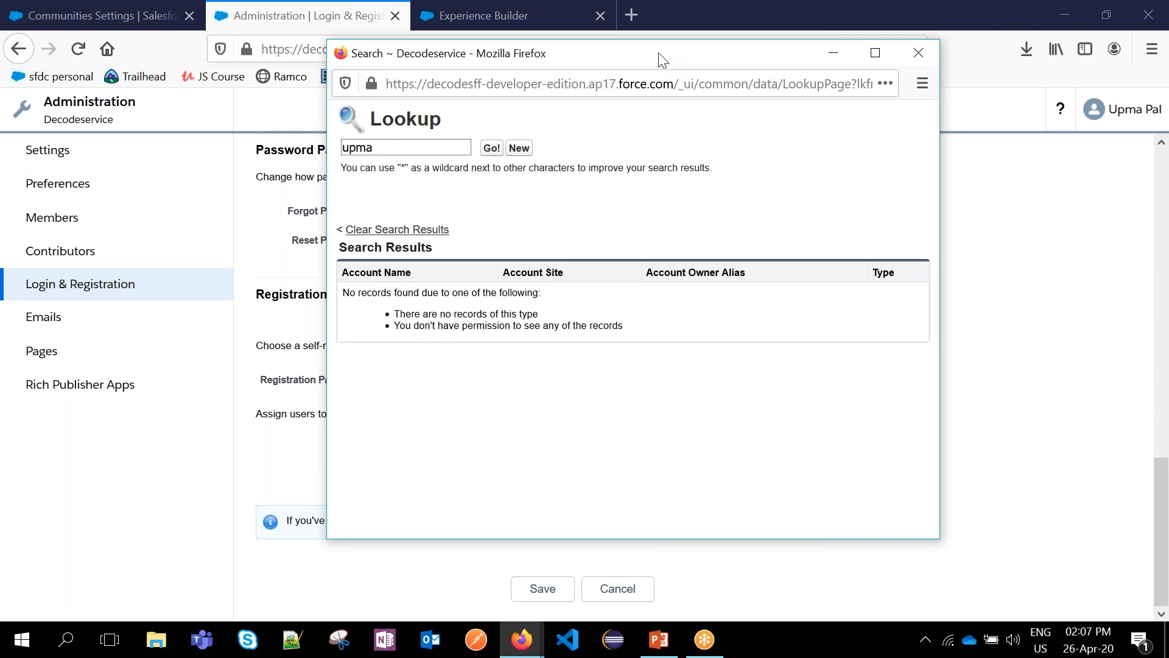
- Close the account lookup, leave the self-registration Account field empty, and save the Login & Registration settings
{"action": "left_click_drag", "start_coordinate": [871, 56], "coordinate": [743, 149]}
{"action": "left_click", "coordinate": [802, 149]}
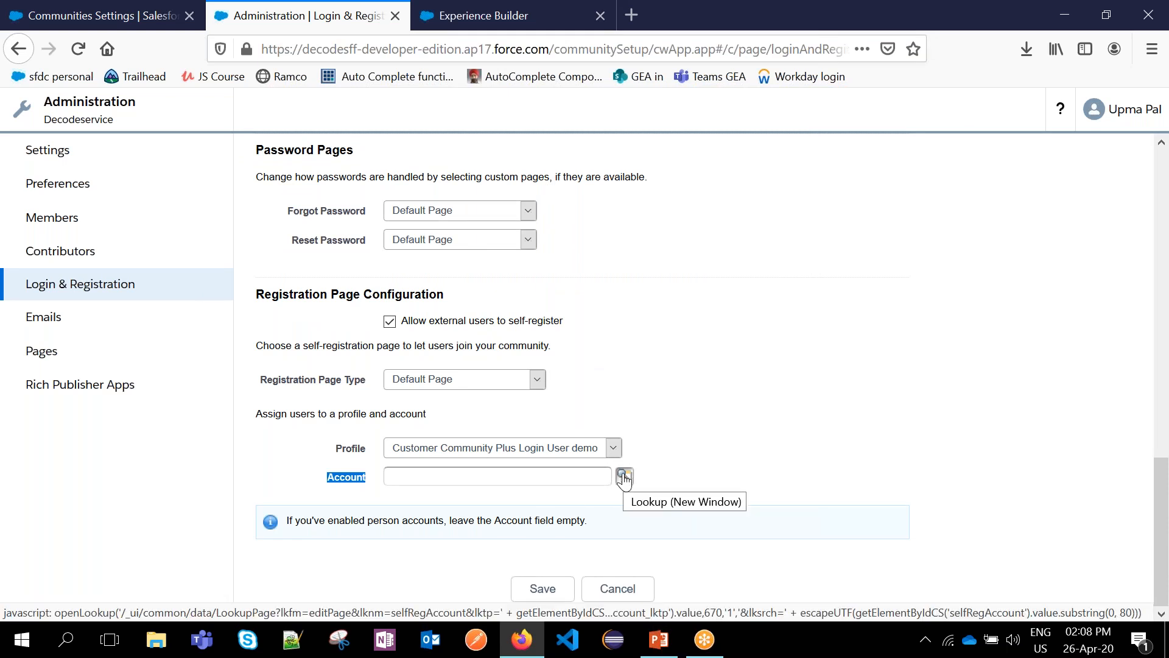
{"action": "left_click", "coordinate": [398, 477]}
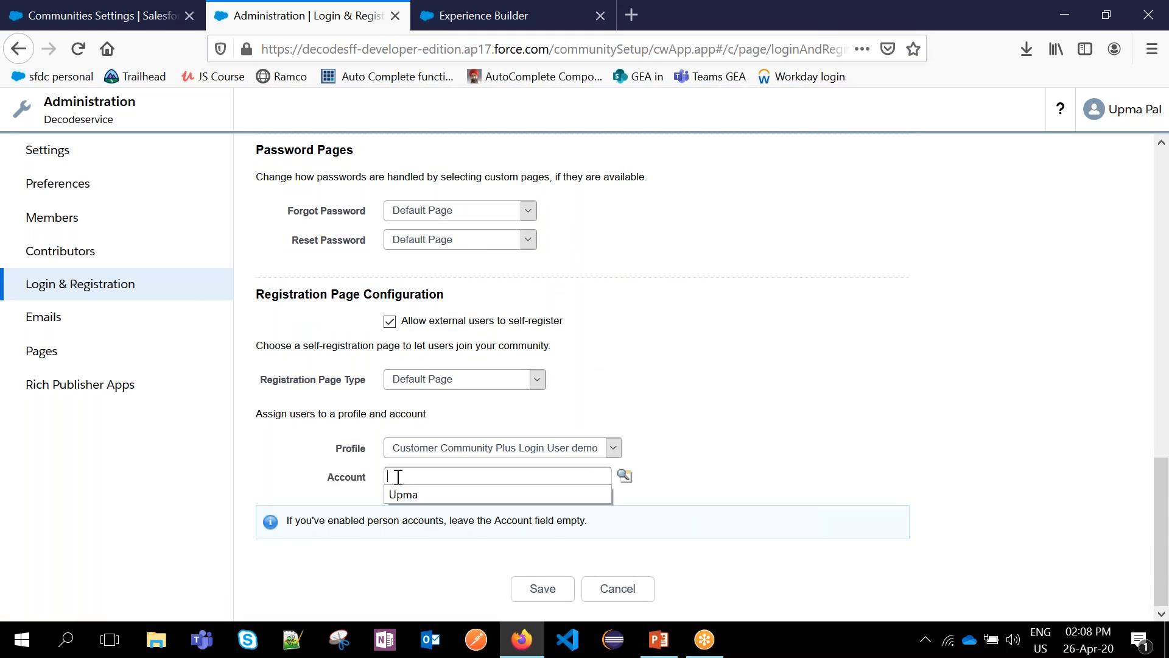
{"action": "left_click", "coordinate": [362, 479]}
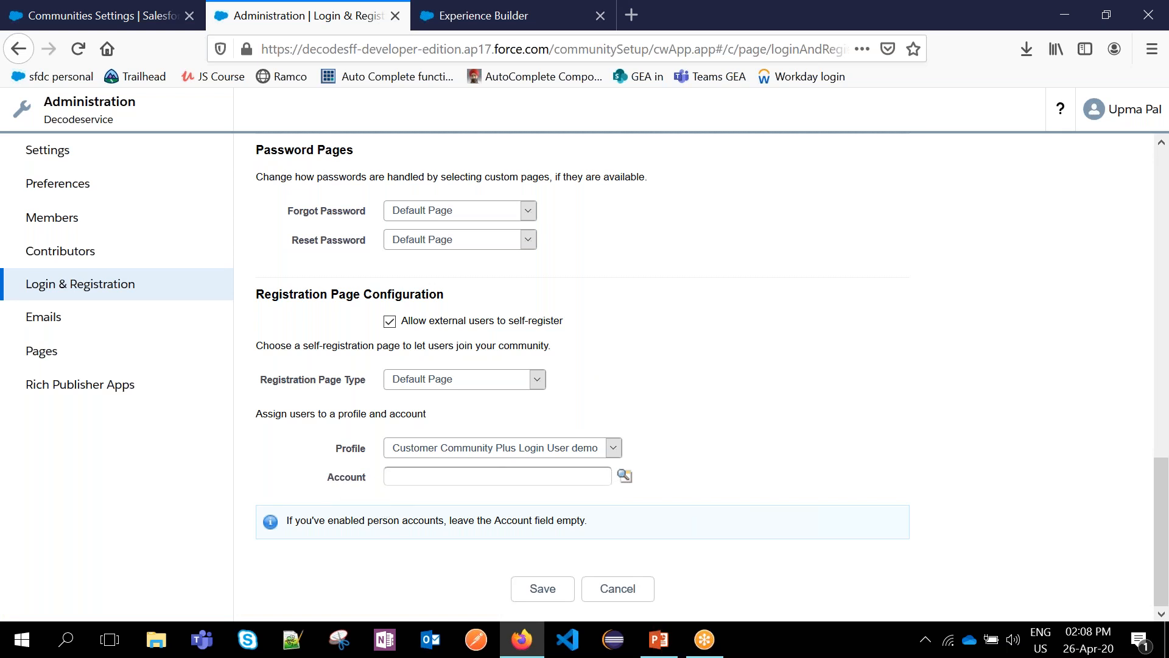
{"action": "double_click", "coordinate": [377, 519]}
{"action": "double_click", "coordinate": [362, 519]}
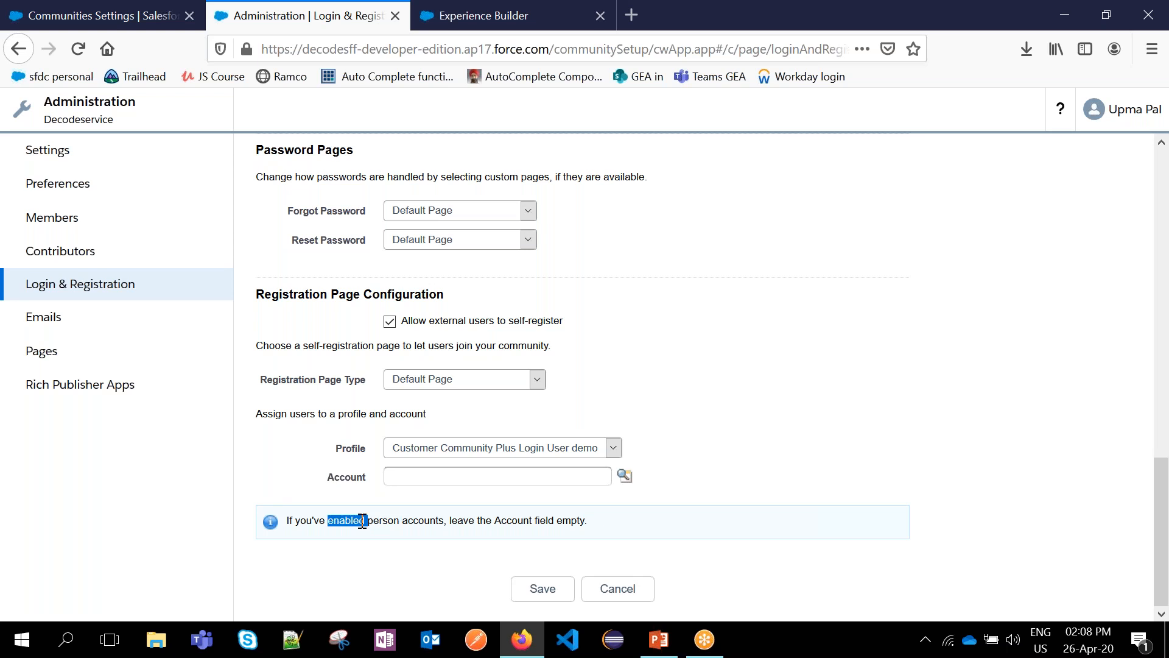
{"action": "double_click", "coordinate": [394, 520]}
{"action": "left_click", "coordinate": [548, 592]}
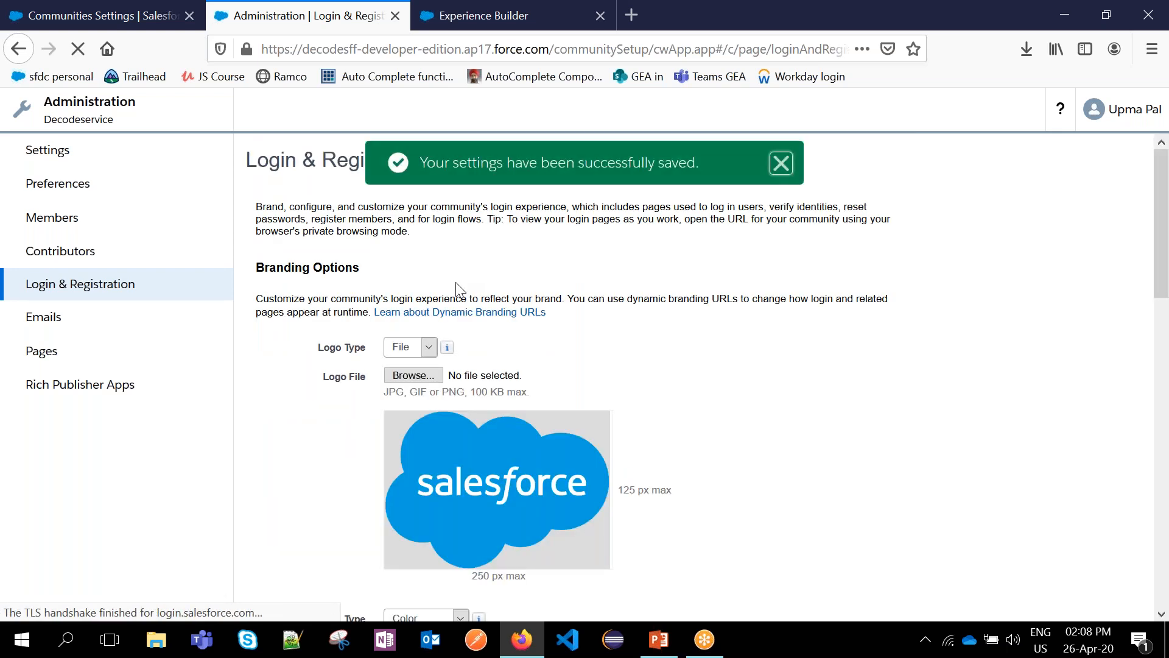
- Check the saved Profile and Account assignment in the Registration Page Configuration section
{"action": "scroll", "coordinate": [662, 332], "scroll_direction": "down", "scroll_amount": 12}
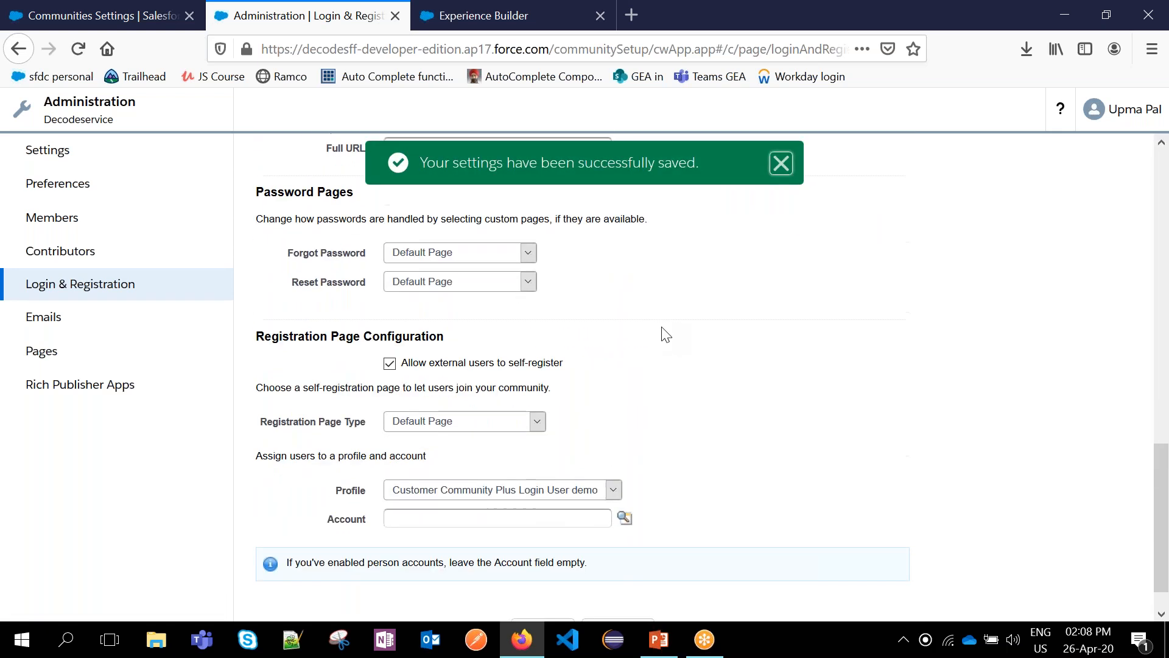
{"action": "left_click", "coordinate": [542, 517]}
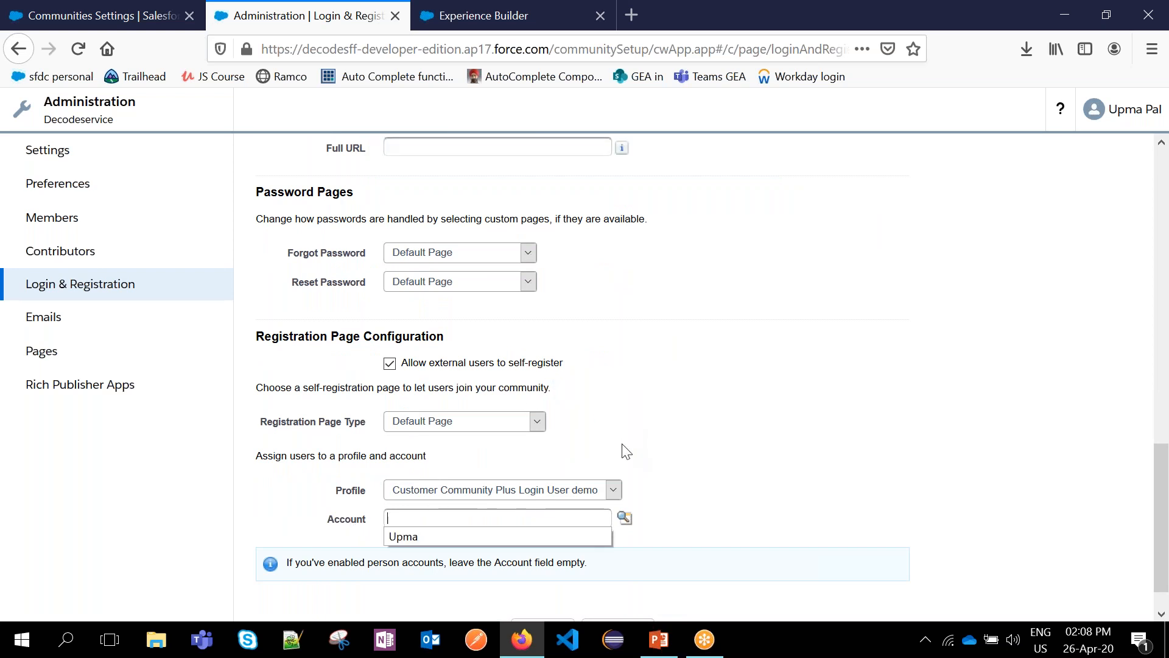
{"action": "double_click", "coordinate": [357, 522]}
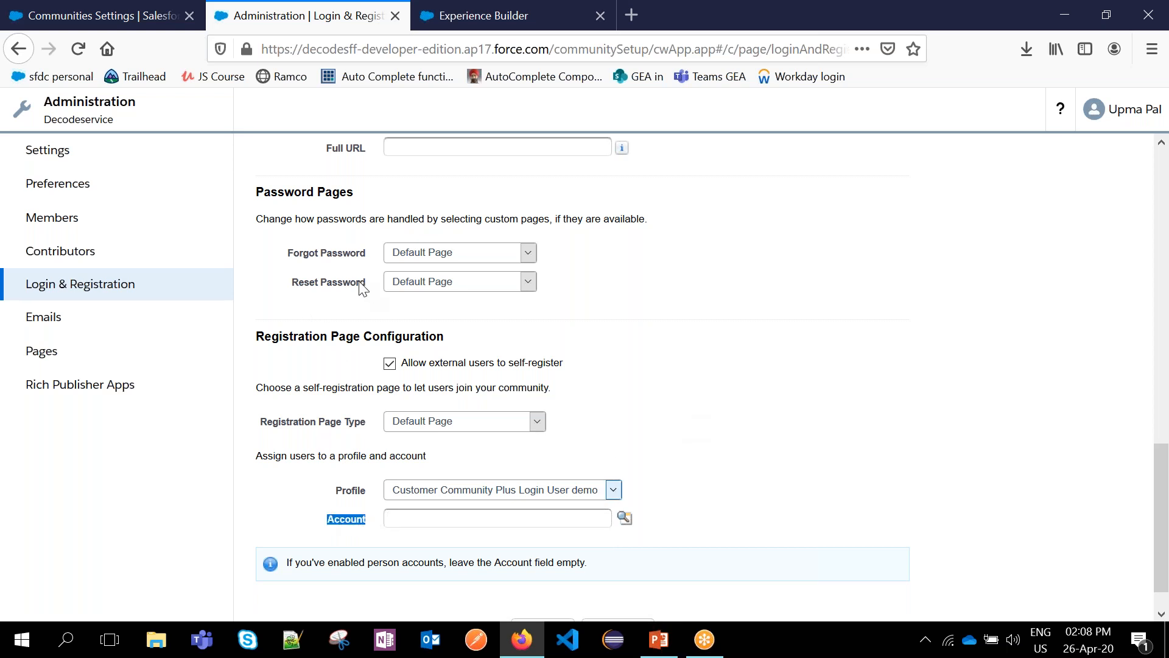
{"action": "left_click", "coordinate": [426, 515]}
{"action": "left_click", "coordinate": [426, 515]}
{"action": "scroll", "coordinate": [339, 428], "scroll_direction": "down", "scroll_amount": 2}
{"action": "scroll", "coordinate": [368, 457], "scroll_direction": "up", "scroll_amount": 1}
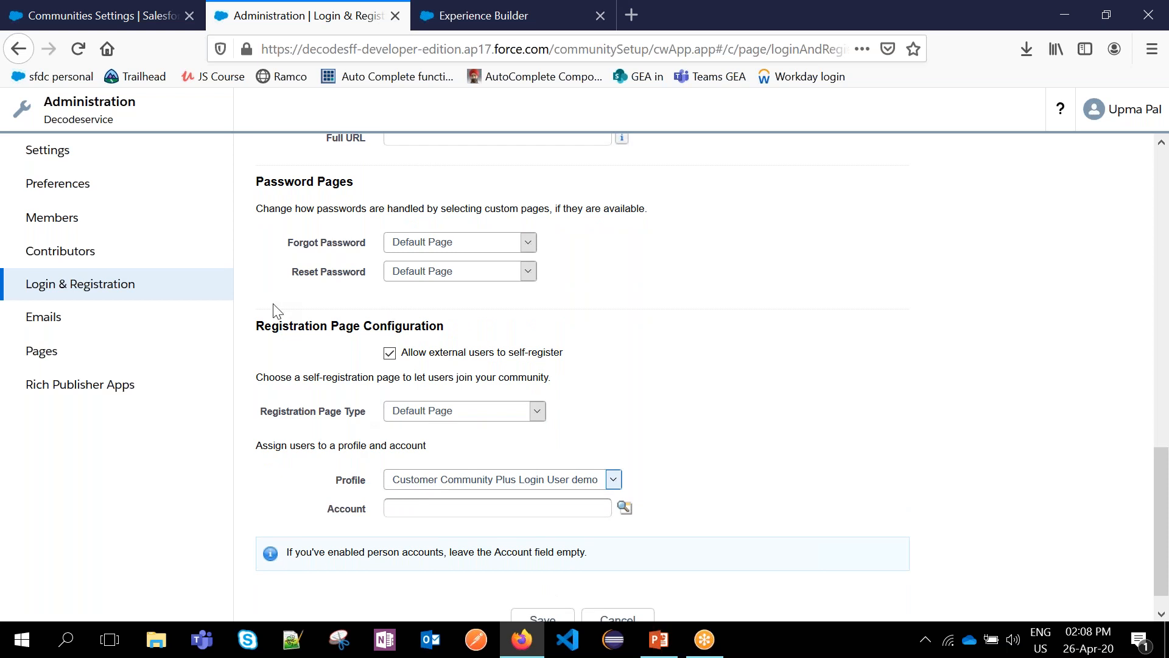
- Open the community's Emails settings and review the sender's From Name and Email Address
{"action": "left_click", "coordinate": [107, 329]}
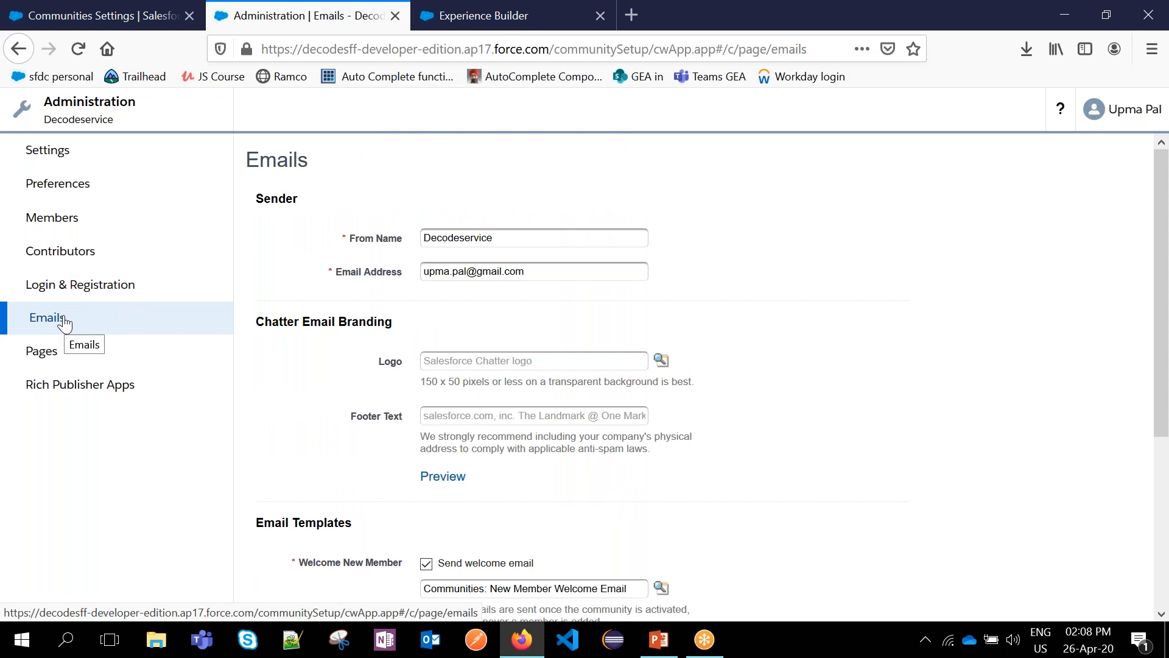
{"action": "scroll", "coordinate": [287, 308], "scroll_direction": "down", "scroll_amount": 4}
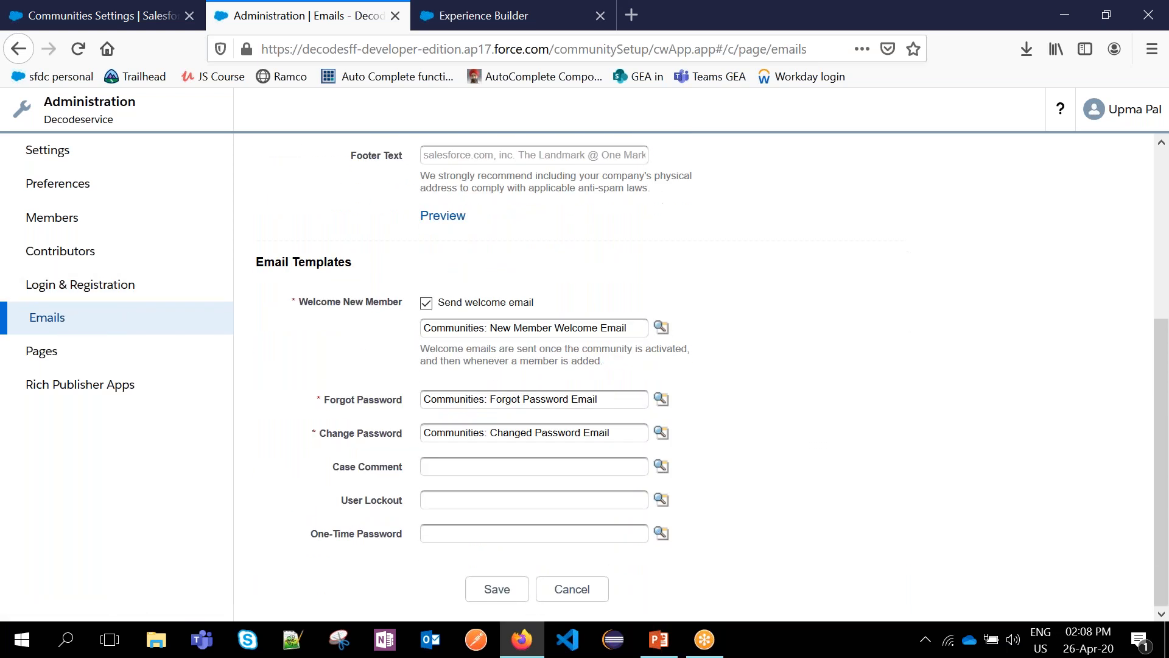
{"action": "scroll", "coordinate": [250, 347], "scroll_direction": "up", "scroll_amount": 4}
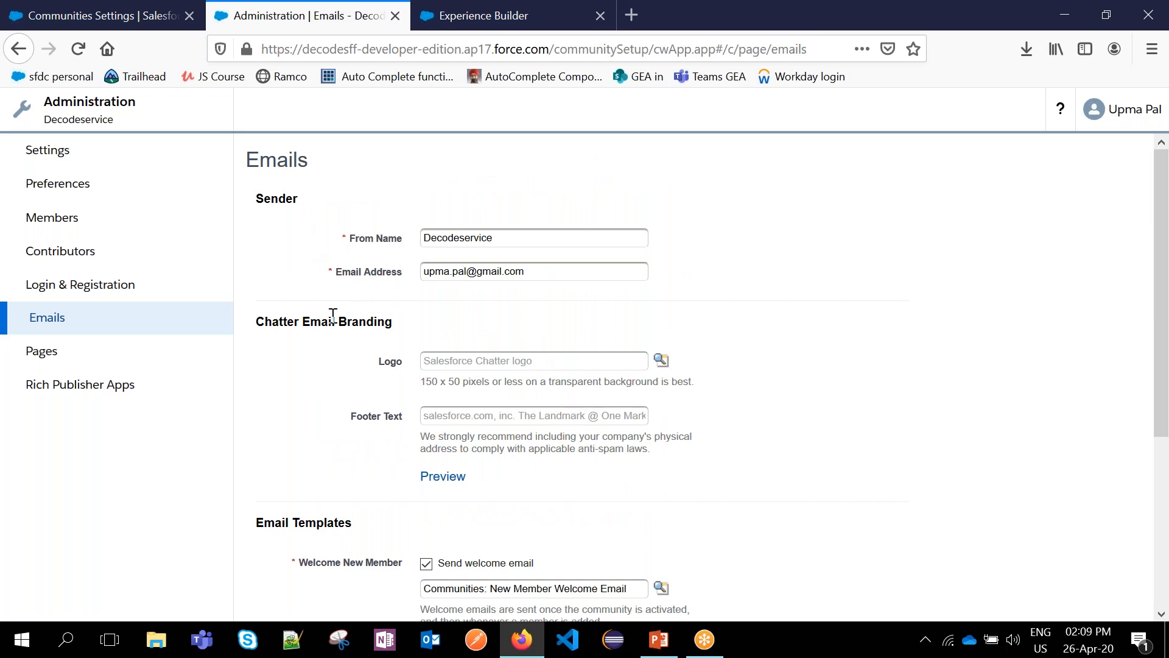
{"action": "double_click", "coordinate": [279, 198]}
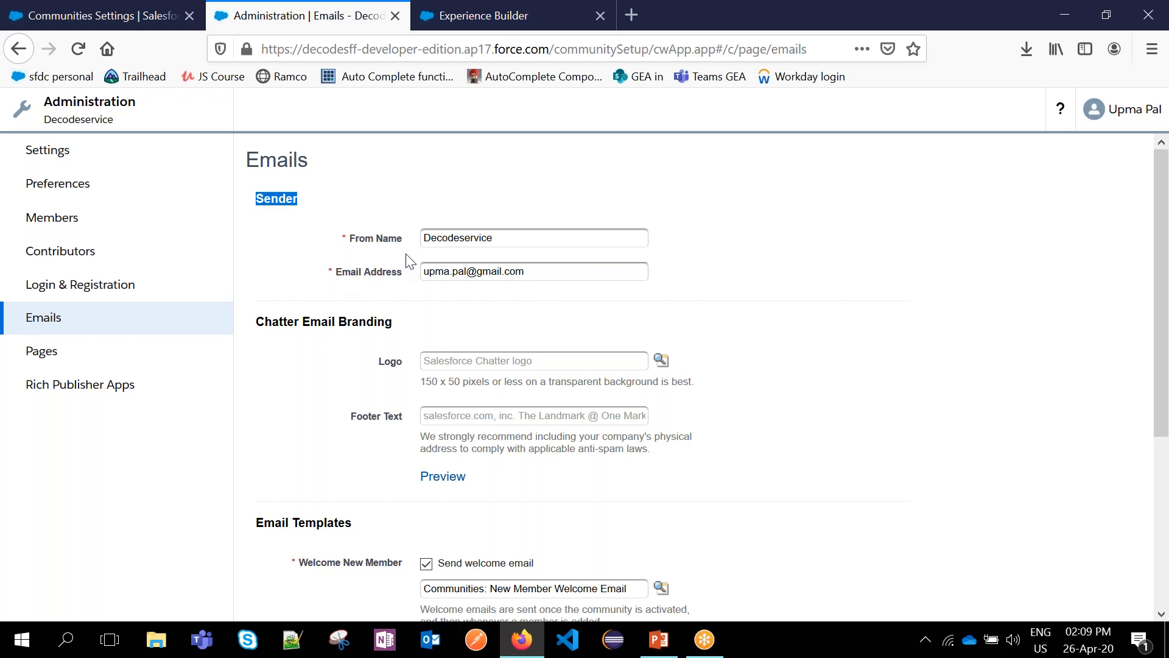
{"action": "double_click", "coordinate": [504, 237]}
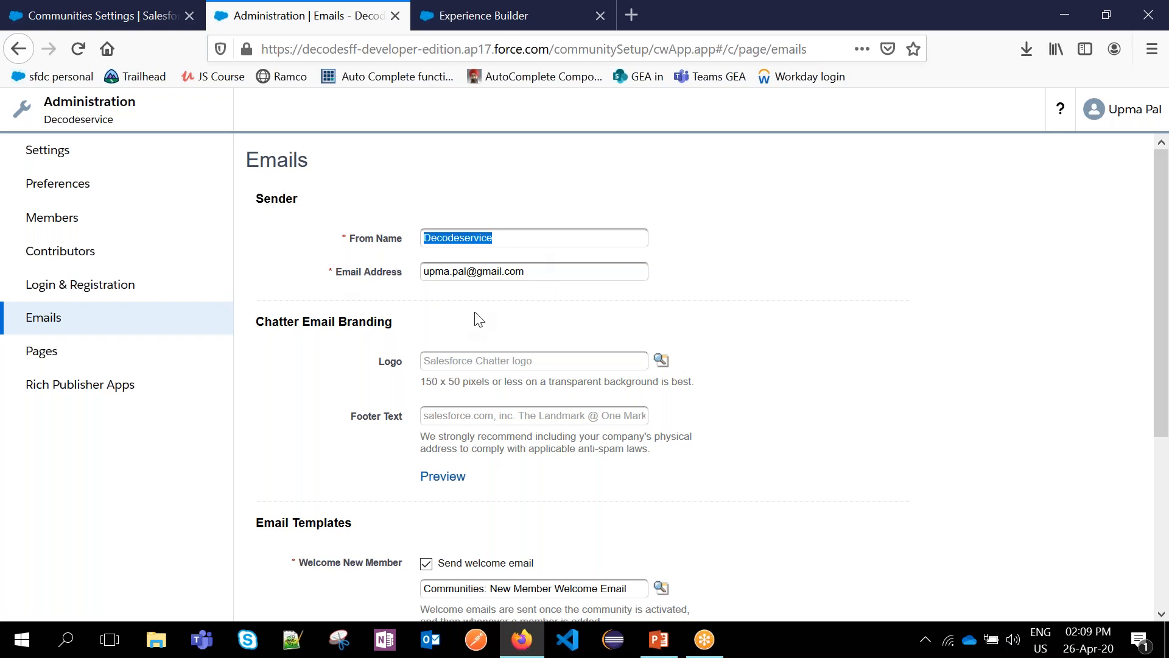
{"action": "double_click", "coordinate": [539, 271]}
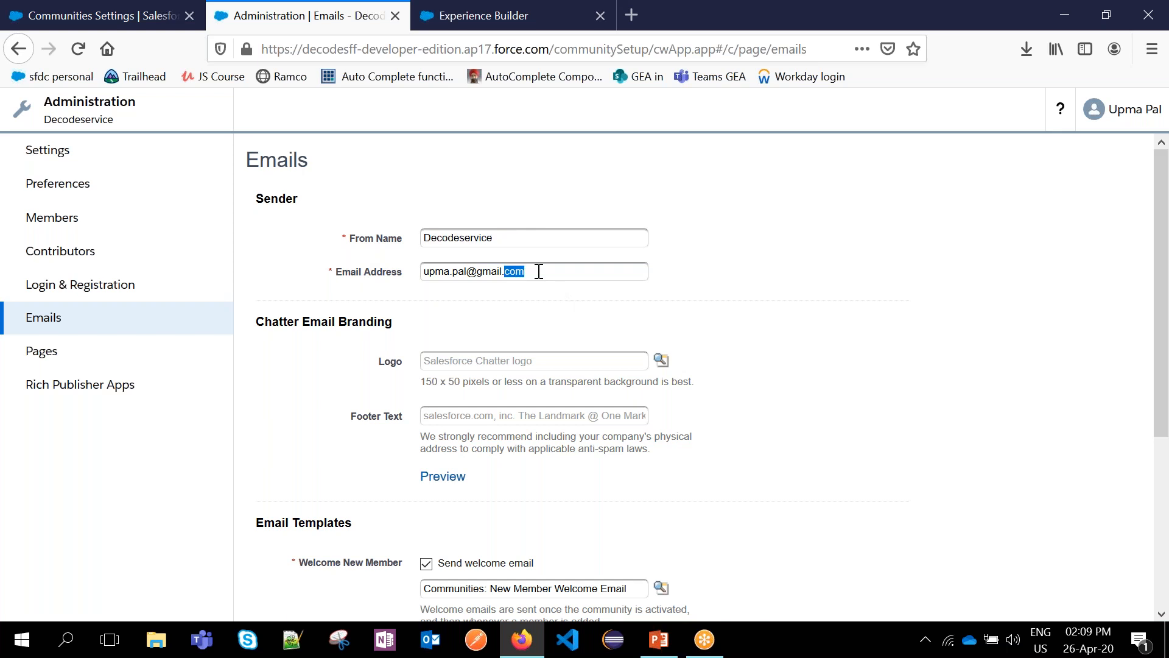
- Review the Chatter email branding and the Welcome New Member template, and save the Emails settings
{"action": "scroll", "coordinate": [443, 318], "scroll_direction": "down", "scroll_amount": 2}
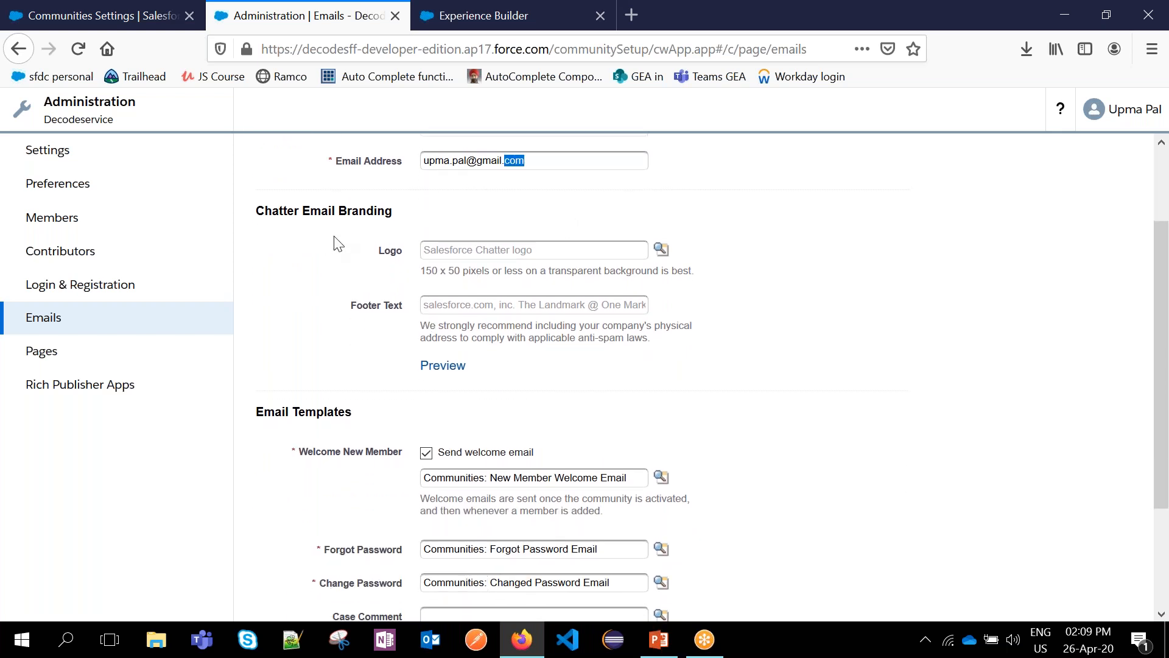
{"action": "scroll", "coordinate": [391, 353], "scroll_direction": "down", "scroll_amount": 3}
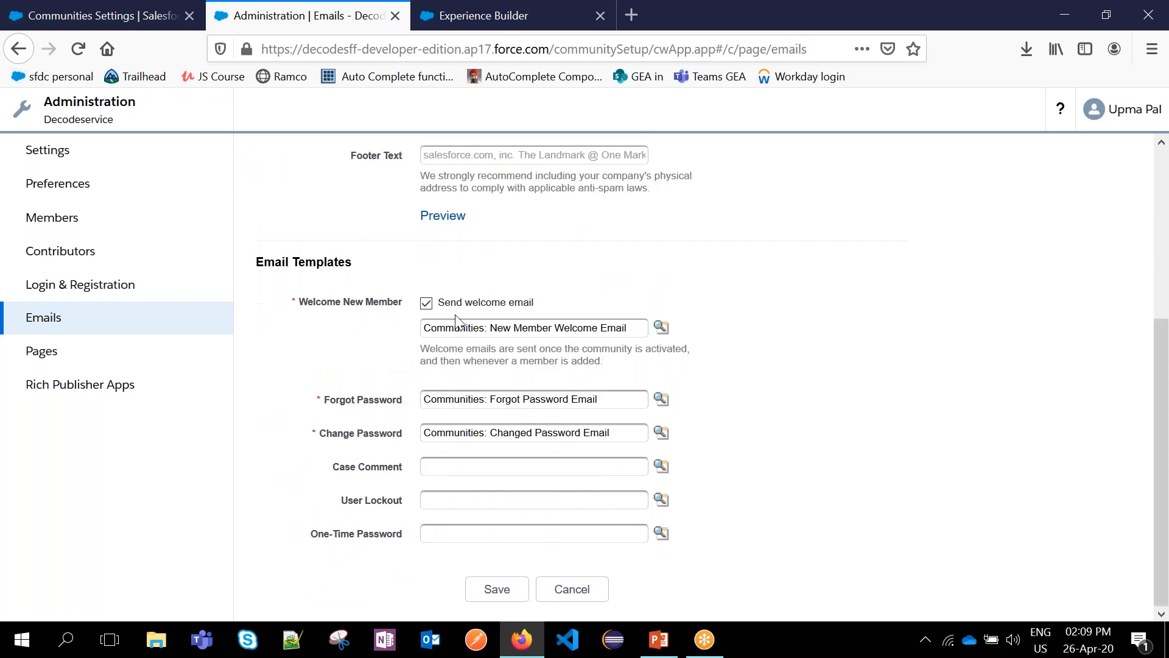
{"action": "triple_click", "coordinate": [592, 330]}
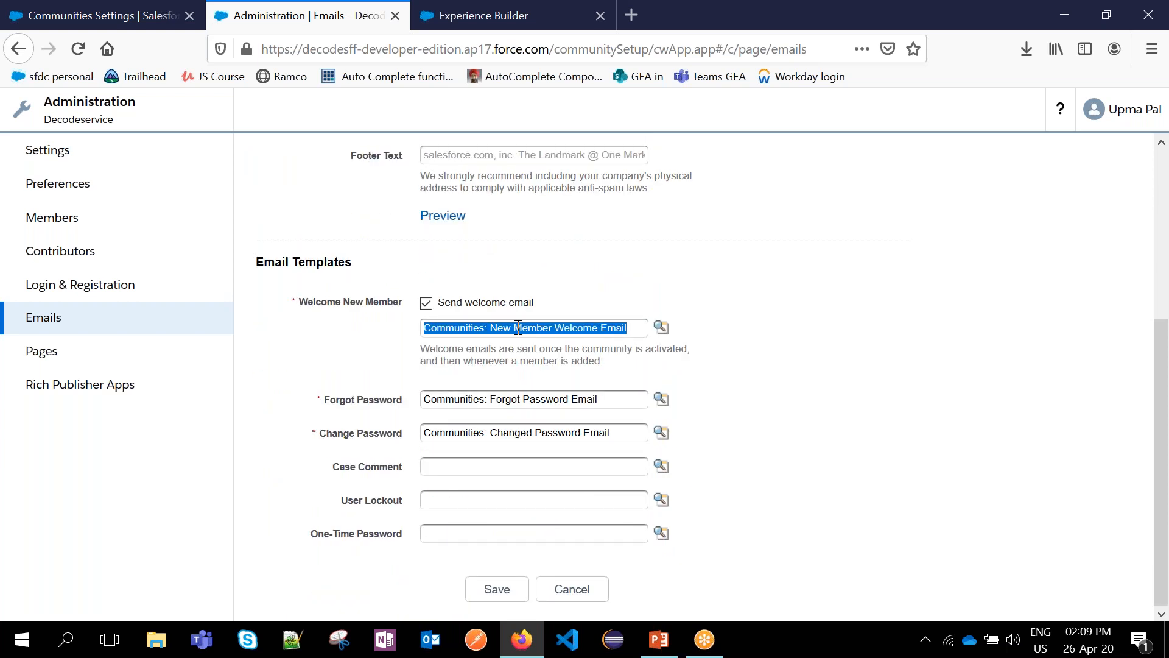
{"action": "left_click", "coordinate": [499, 327]}
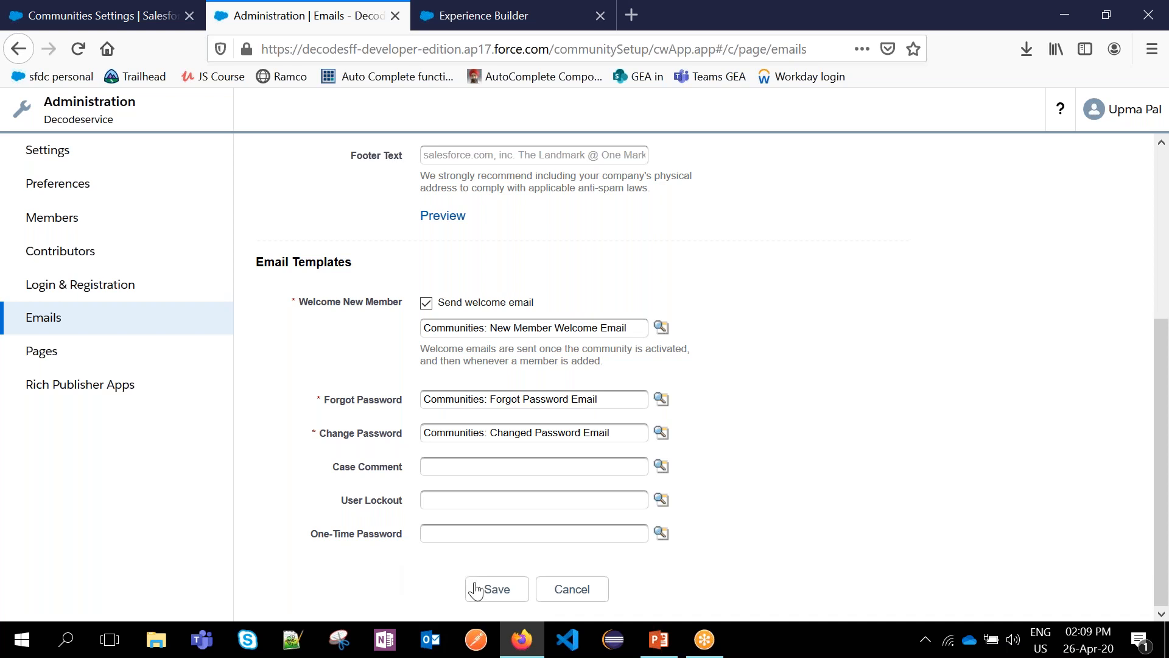
{"action": "left_click", "coordinate": [492, 590]}
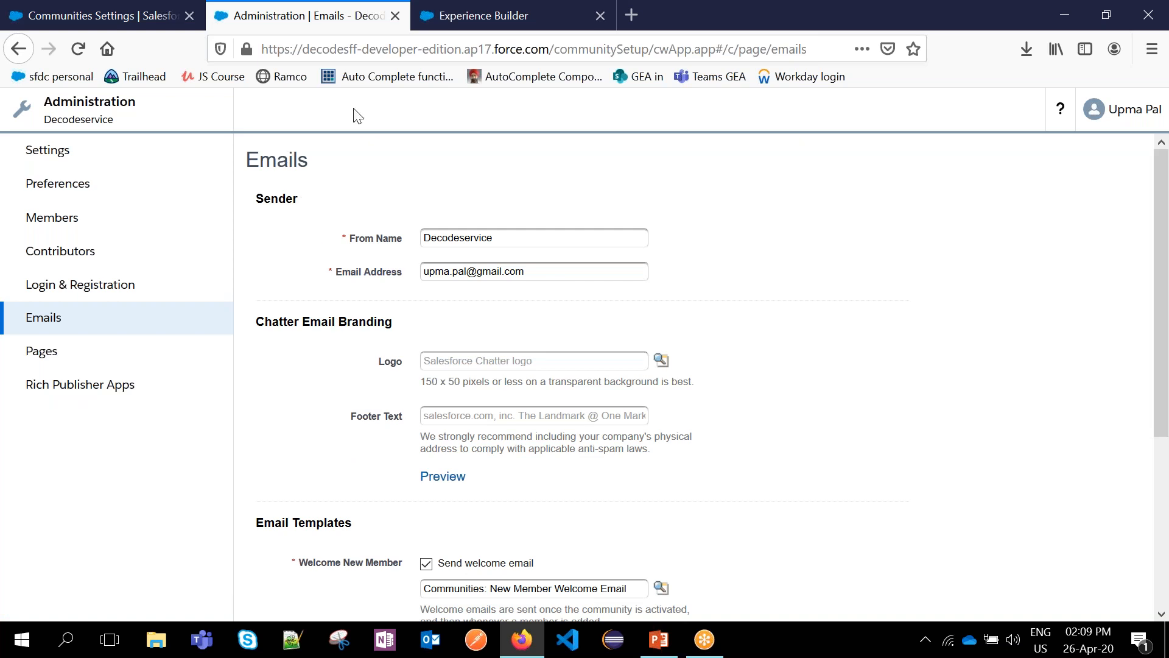
- Reload the Builder workspace in Experience Builder, look over the Decodeservice home page, and return to the Emails settings
{"action": "left_click", "coordinate": [432, 12]}
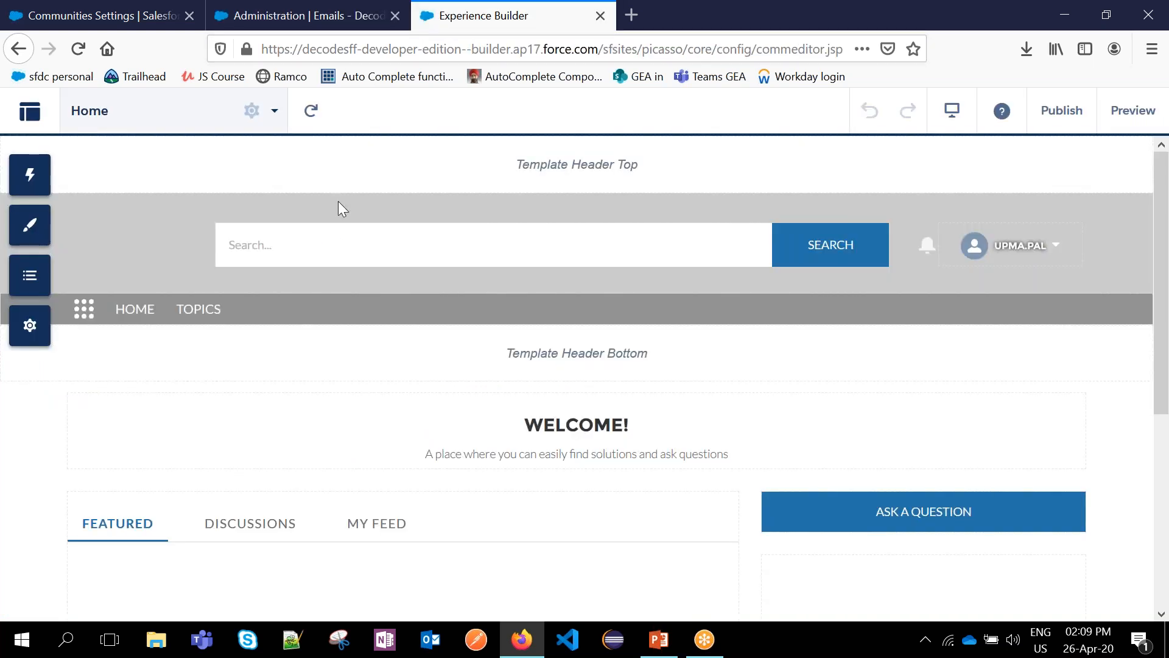
{"action": "left_click", "coordinate": [30, 111]}
{"action": "left_click", "coordinate": [82, 297]}
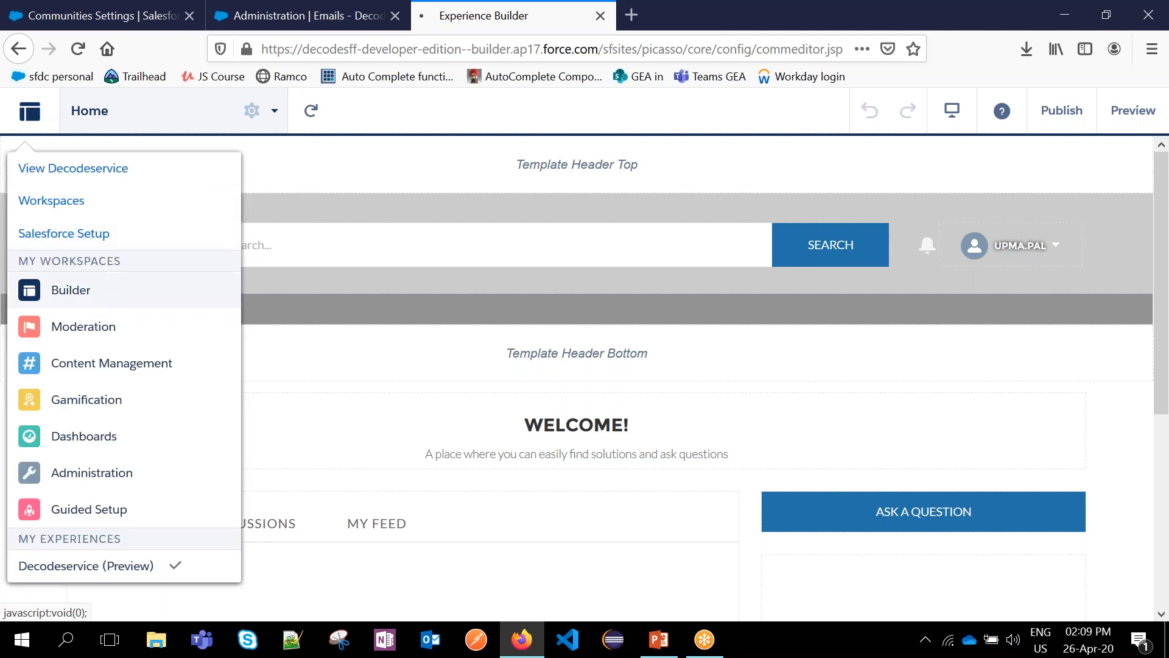
{"action": "left_click", "coordinate": [363, 24]}
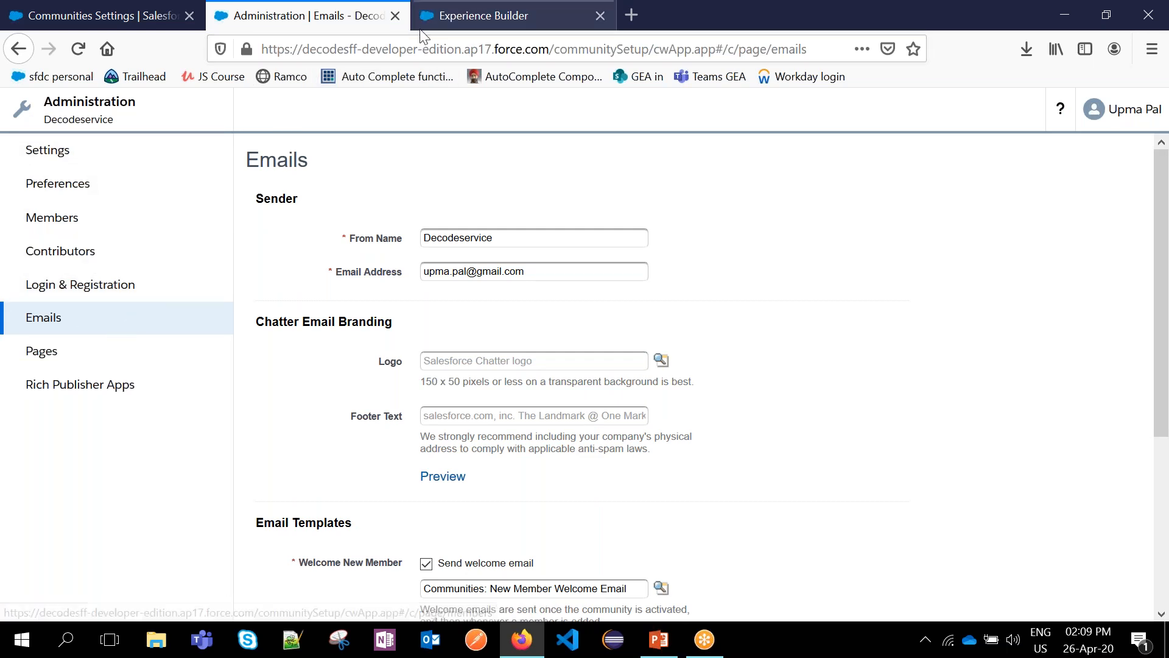
{"action": "left_click", "coordinate": [430, 15]}
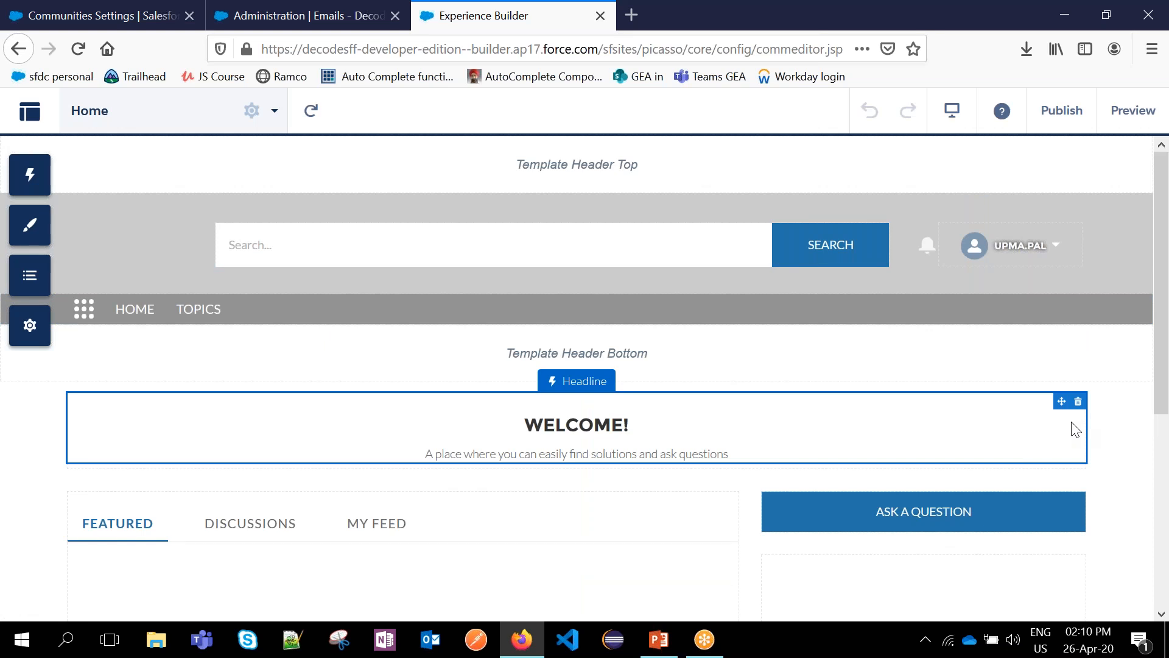
{"action": "left_click", "coordinate": [345, 17]}
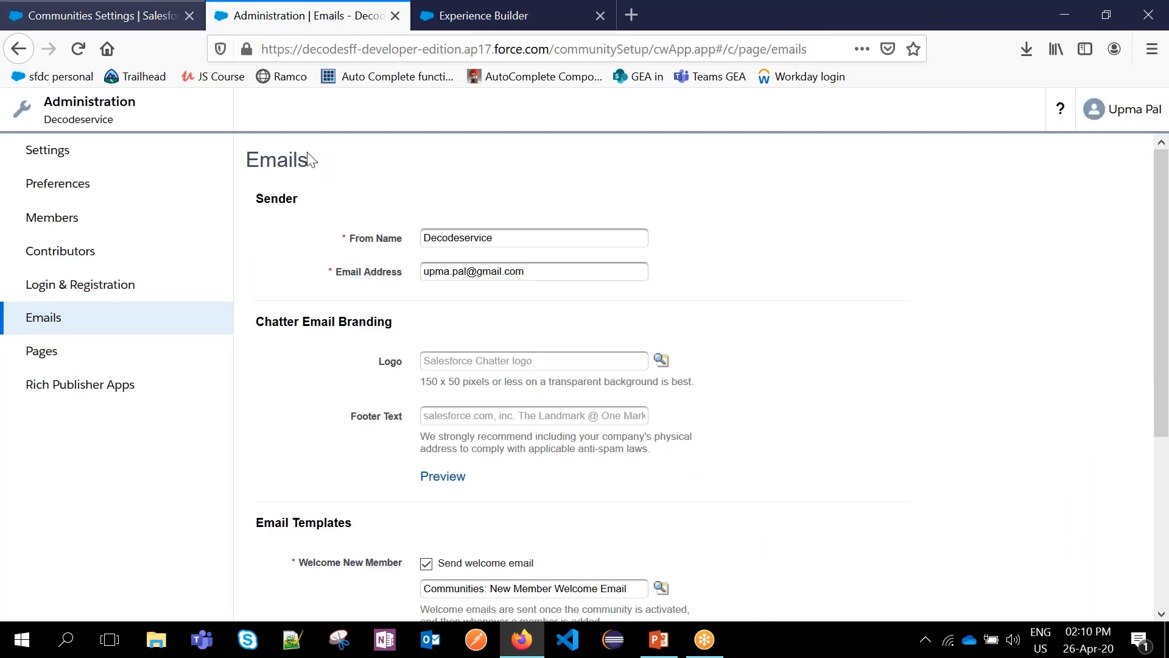
- Look through the Emails settings, revisit the Experience Builder home page, and examine the sender's Email Address
{"action": "scroll", "coordinate": [349, 480], "scroll_direction": "down", "scroll_amount": 4}
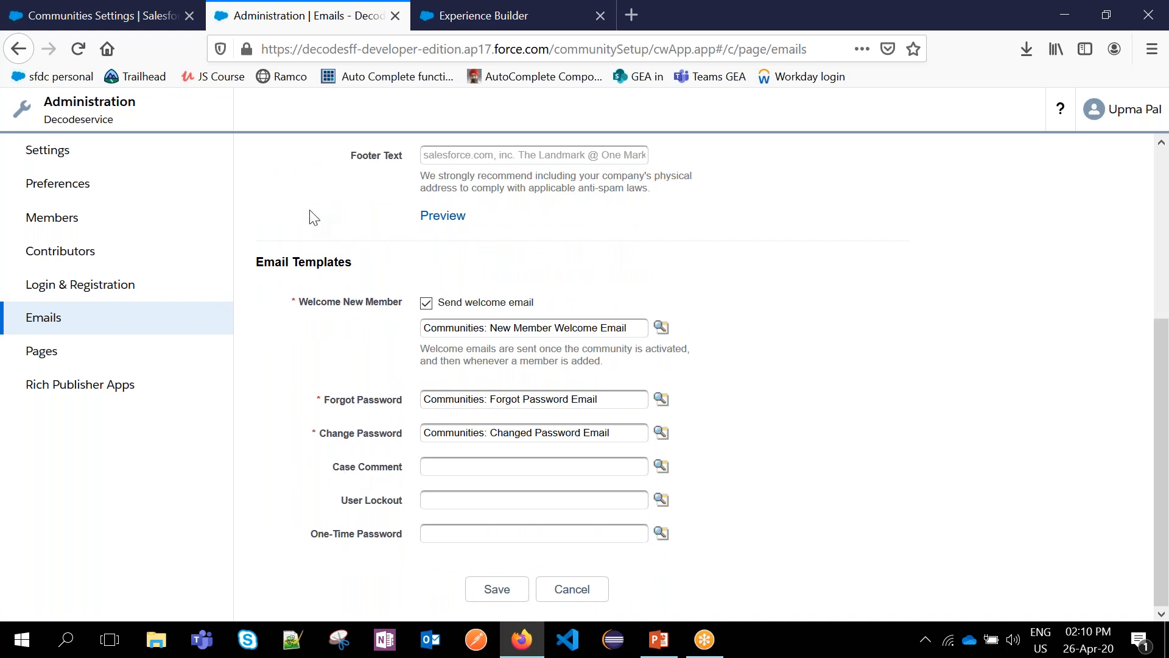
{"action": "scroll", "coordinate": [311, 217], "scroll_direction": "up", "scroll_amount": 4}
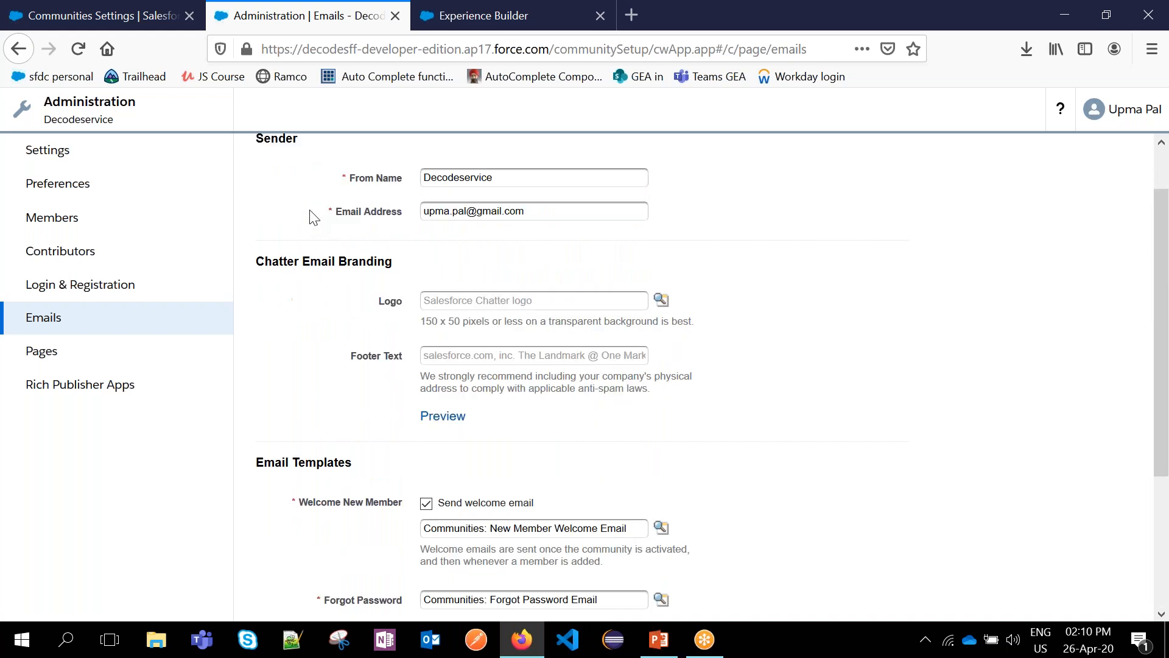
{"action": "left_click", "coordinate": [429, 15]}
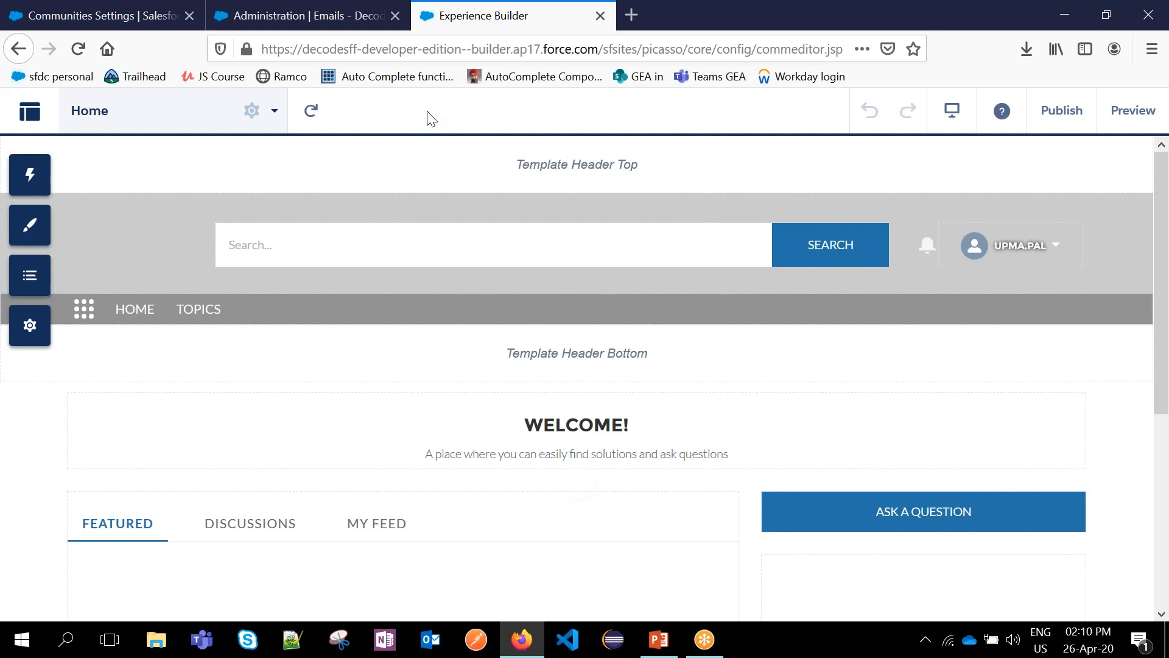
{"action": "left_click", "coordinate": [346, 17]}
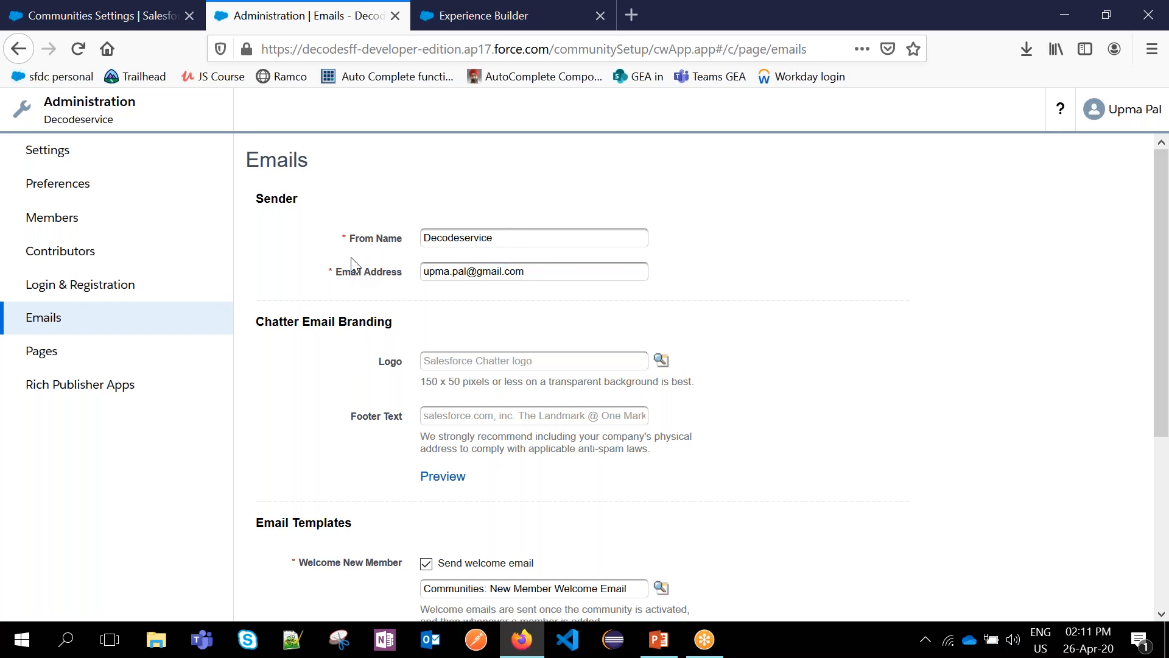
{"action": "left_click_drag", "start_coordinate": [540, 270], "coordinate": [417, 270]}
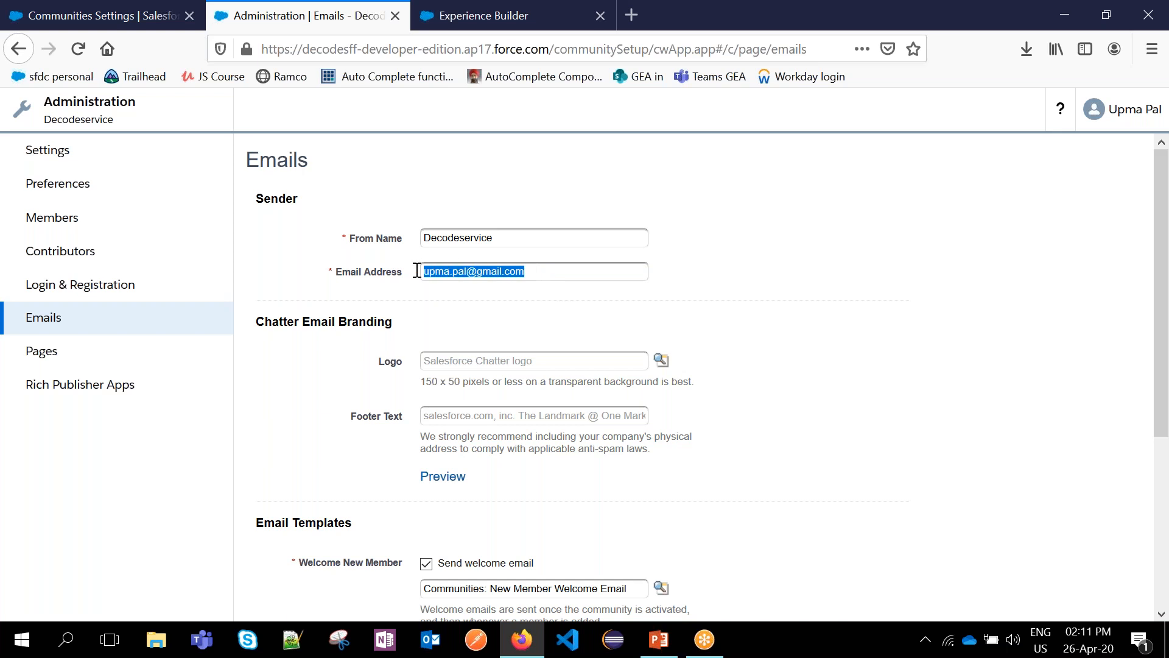
{"action": "left_click", "coordinate": [415, 299]}
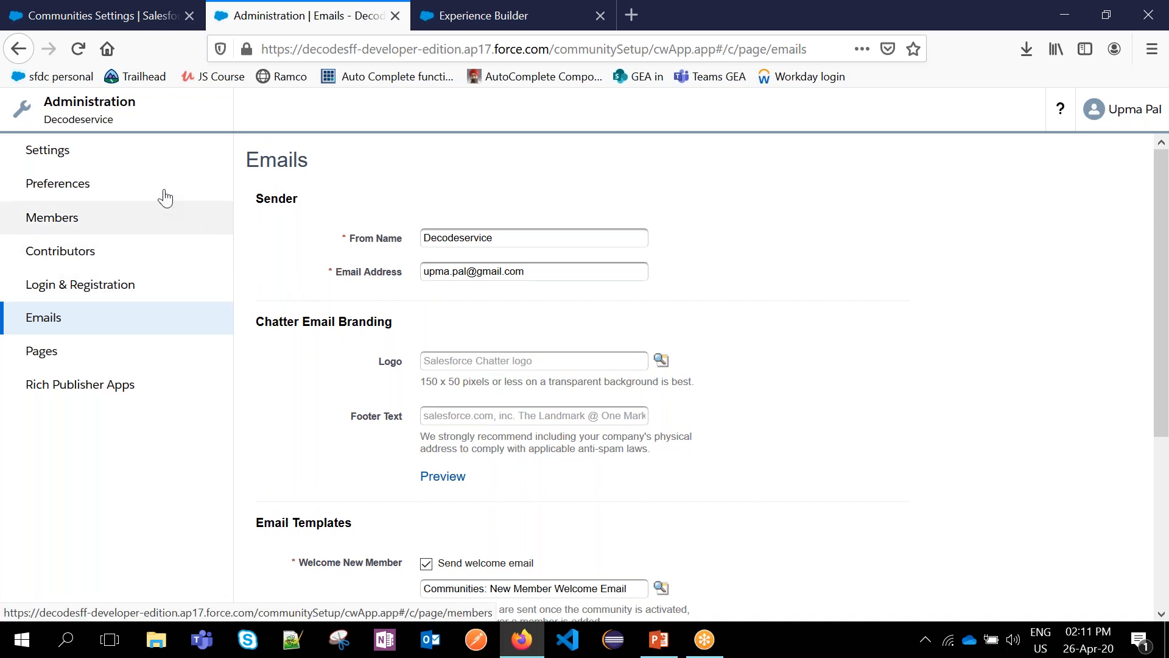
- Check the community's Settings page, and reopen Login & Registration to read the person accounts note under the Account field
{"action": "left_click", "coordinate": [160, 168]}
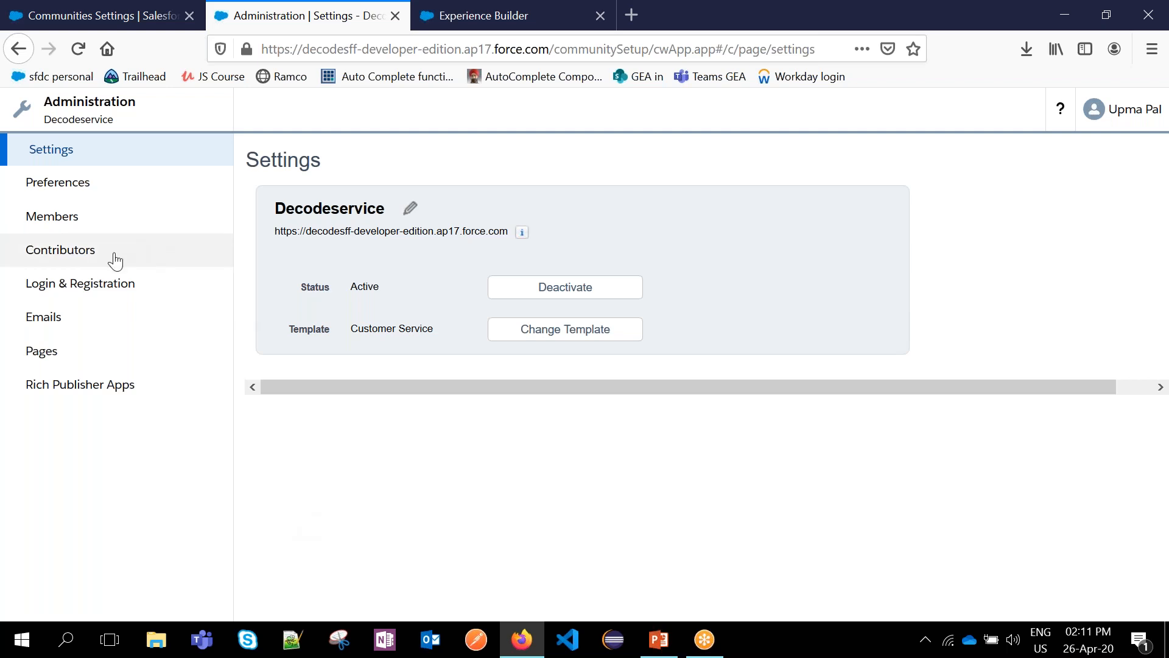
{"action": "left_click", "coordinate": [125, 289]}
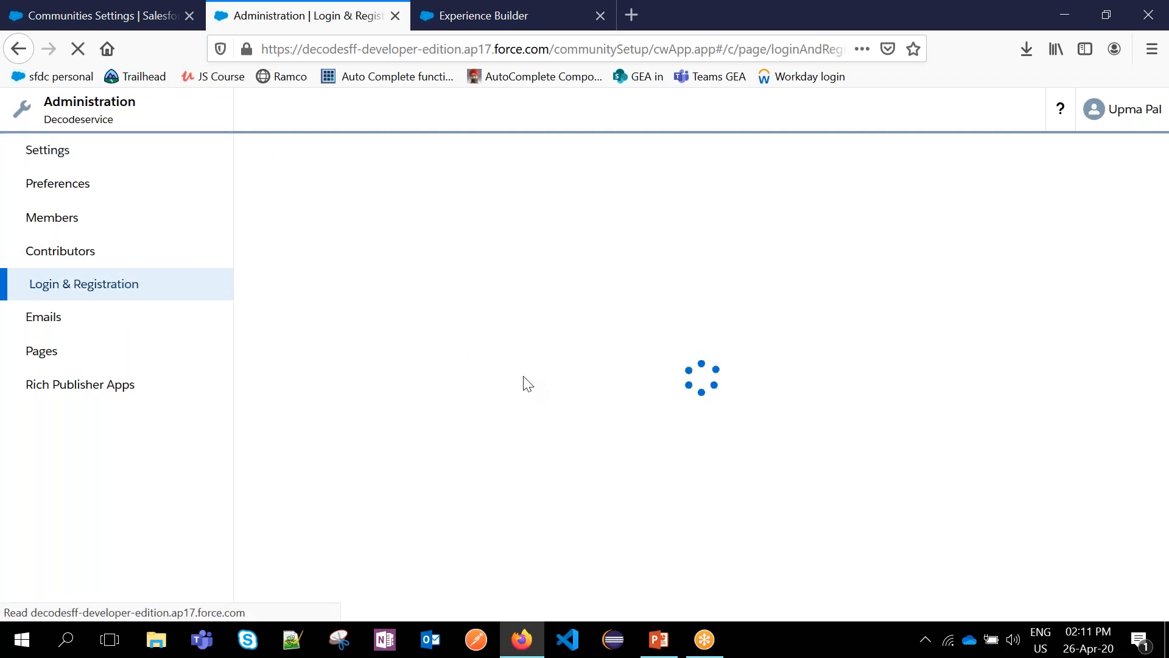
{"action": "scroll", "coordinate": [664, 404], "scroll_direction": "down", "scroll_amount": 15}
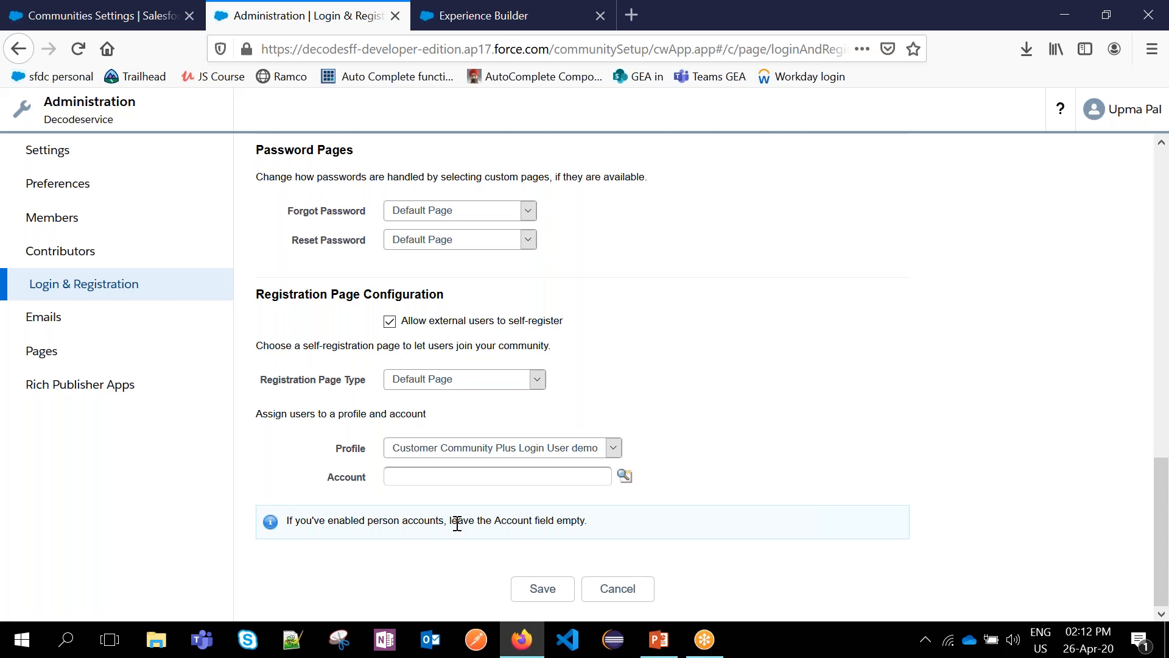
{"action": "double_click", "coordinate": [429, 522]}
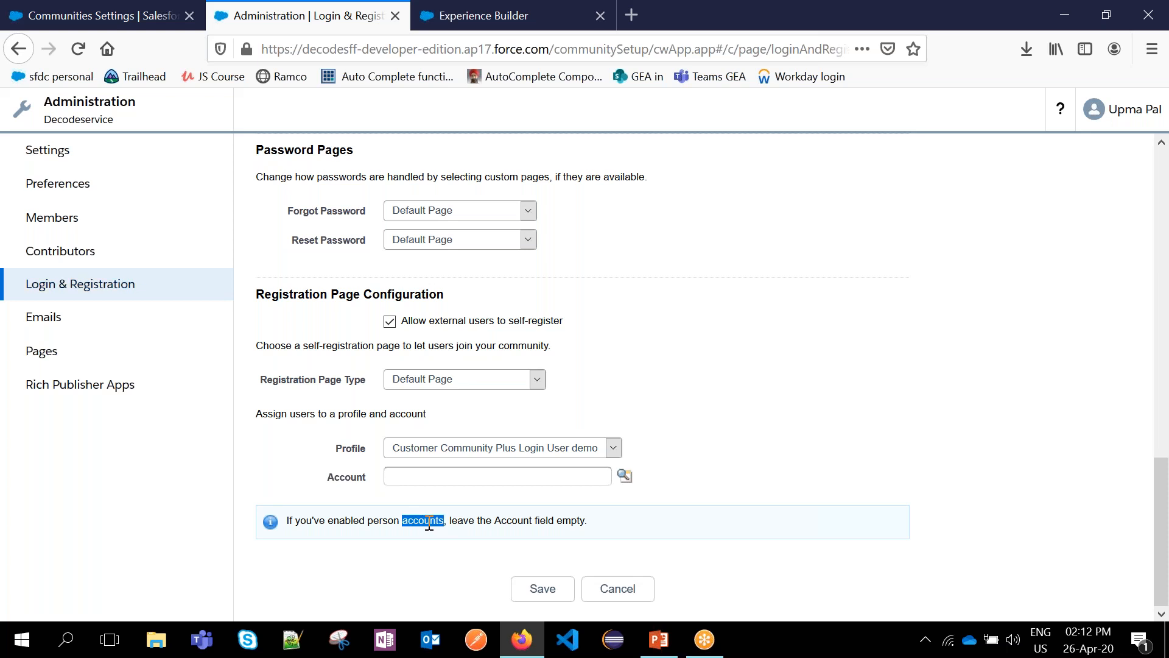
- Examine the person accounts note and how it relates to the Account field in the Registration Page Configuration section
{"action": "triple_click", "coordinate": [388, 523]}
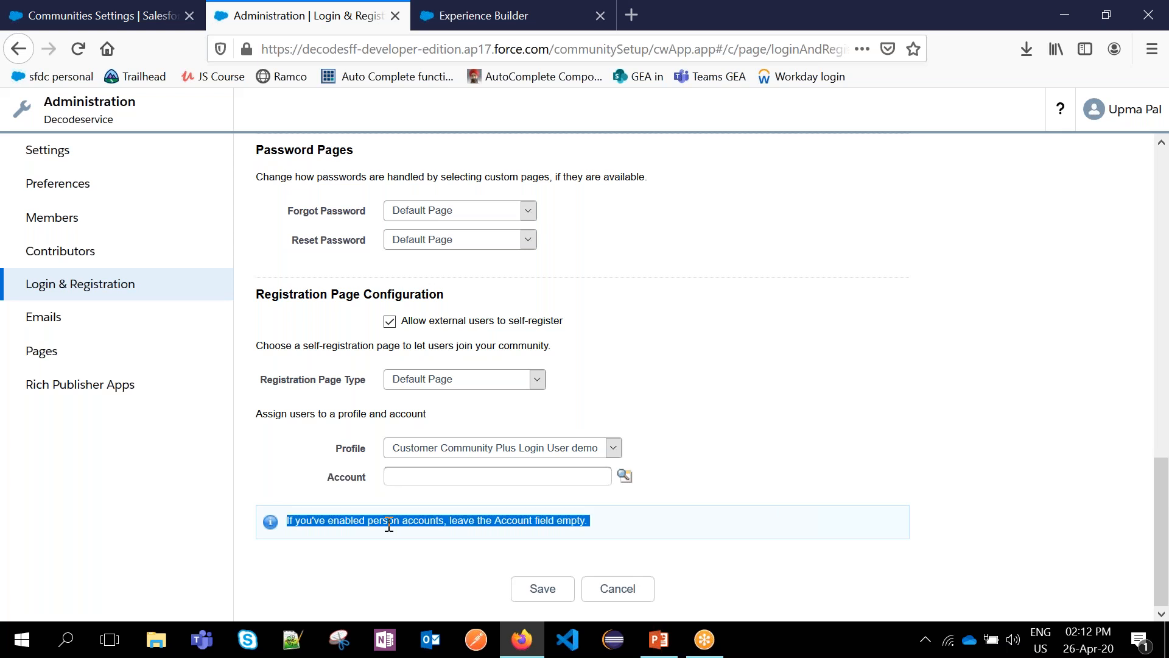
{"action": "double_click", "coordinate": [440, 523]}
{"action": "left_click", "coordinate": [440, 522]}
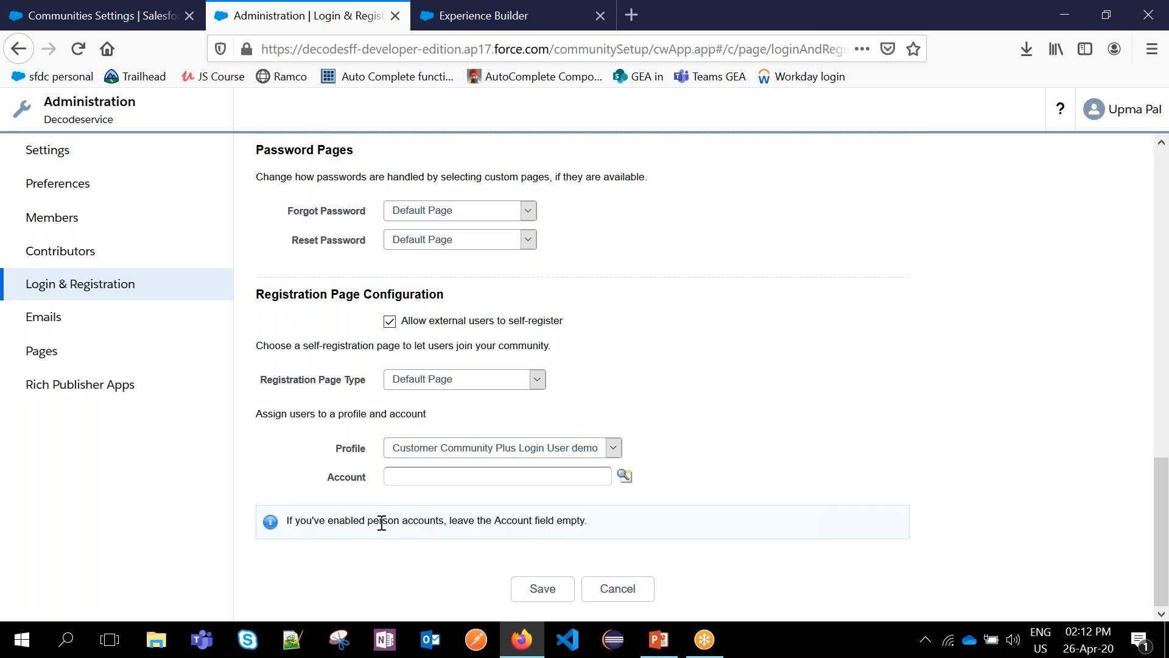
{"action": "double_click", "coordinate": [382, 522]}
{"action": "left_click", "coordinate": [432, 519]}
{"action": "left_click", "coordinate": [586, 475]}
{"action": "double_click", "coordinate": [361, 483]}
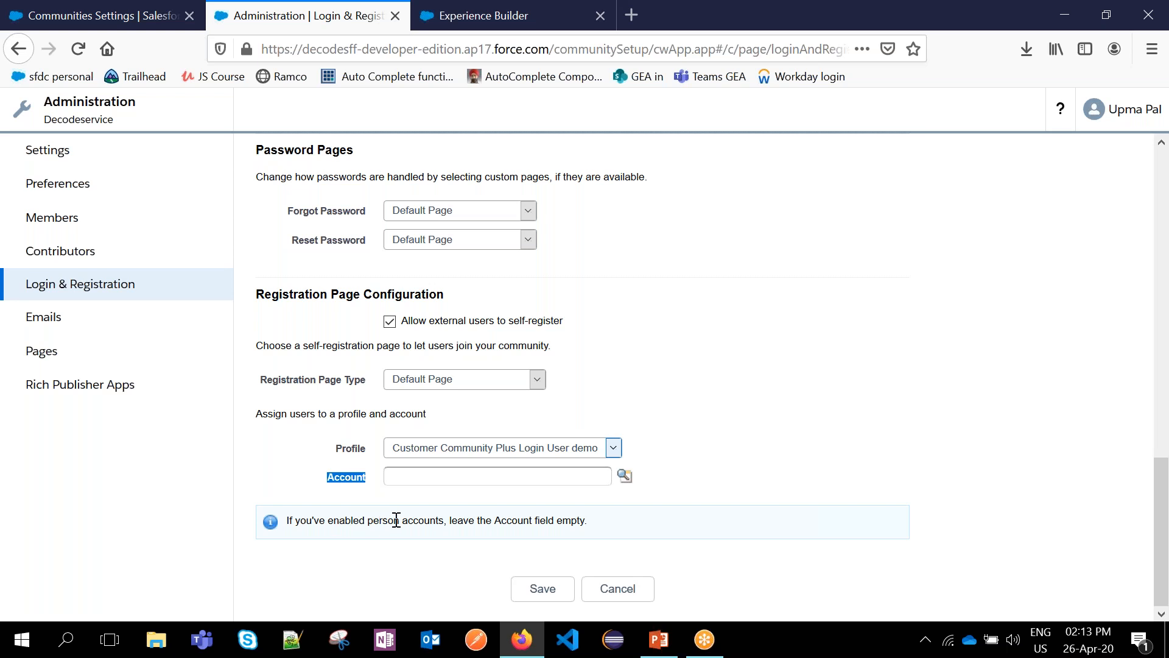
{"action": "left_click_drag", "start_coordinate": [446, 522], "coordinate": [365, 522]}
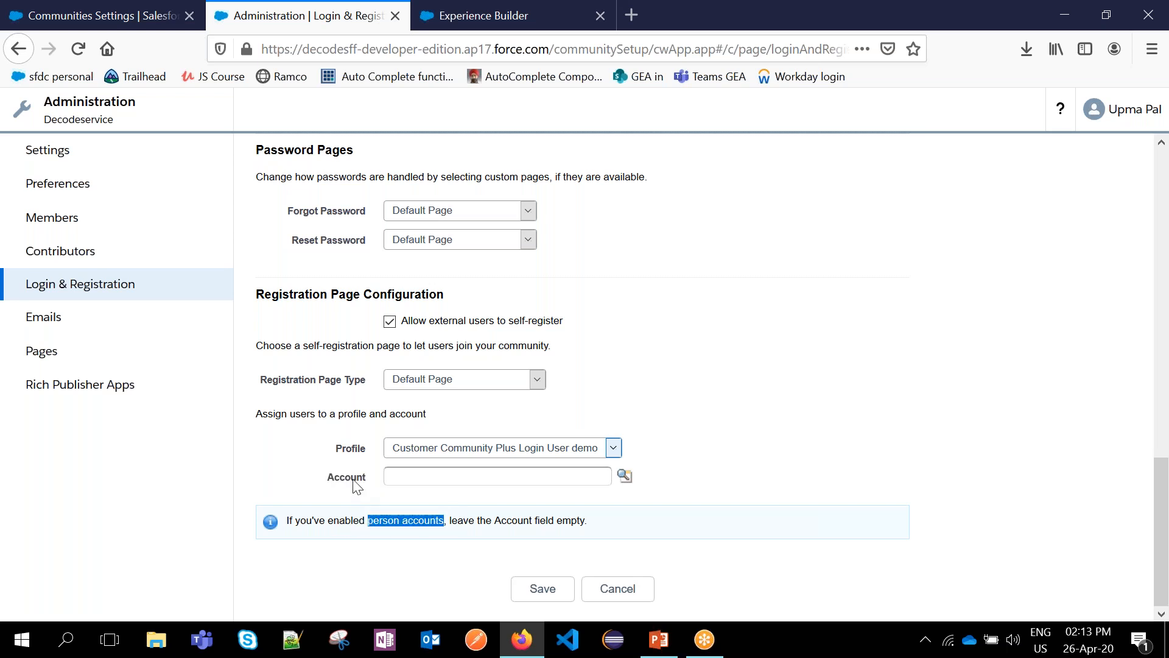
{"action": "left_click", "coordinate": [357, 485]}
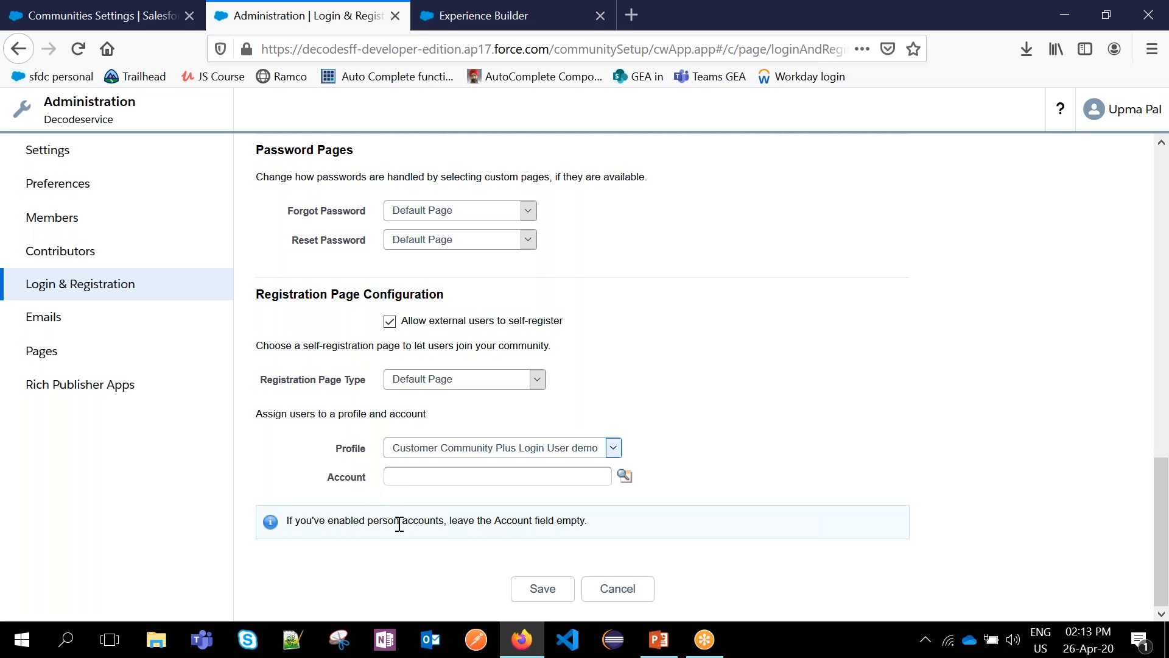
{"action": "double_click", "coordinate": [425, 521]}
{"action": "double_click", "coordinate": [394, 522]}
{"action": "double_click", "coordinate": [432, 520]}
{"action": "left_click", "coordinate": [390, 520]}
{"action": "triple_click", "coordinate": [390, 520]}
{"action": "left_click", "coordinate": [390, 521]}
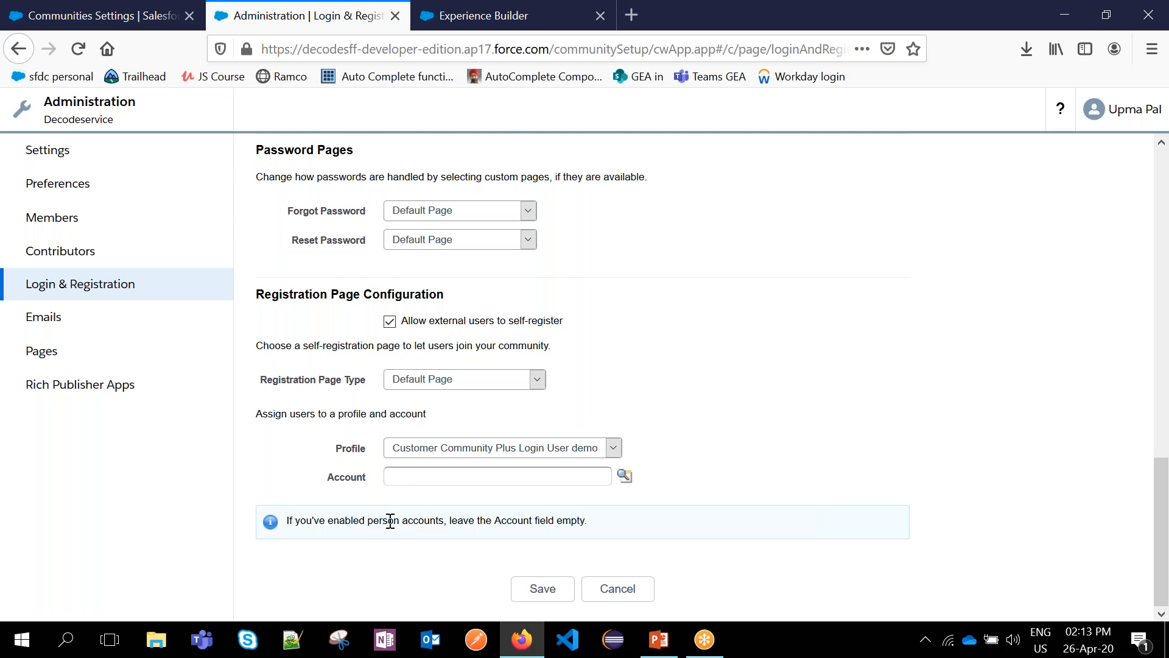
{"action": "double_click", "coordinate": [444, 521]}
{"action": "left_click_drag", "start_coordinate": [373, 521], "coordinate": [424, 520]}
{"action": "scroll", "coordinate": [282, 239], "scroll_direction": "up", "scroll_amount": 5}
{"action": "scroll", "coordinate": [282, 240], "scroll_direction": "down", "scroll_amount": 5}
- Bring up the lookup for the self-registration Account field, check its recently viewed accounts, and close it without choosing one
{"action": "left_click", "coordinate": [623, 477]}
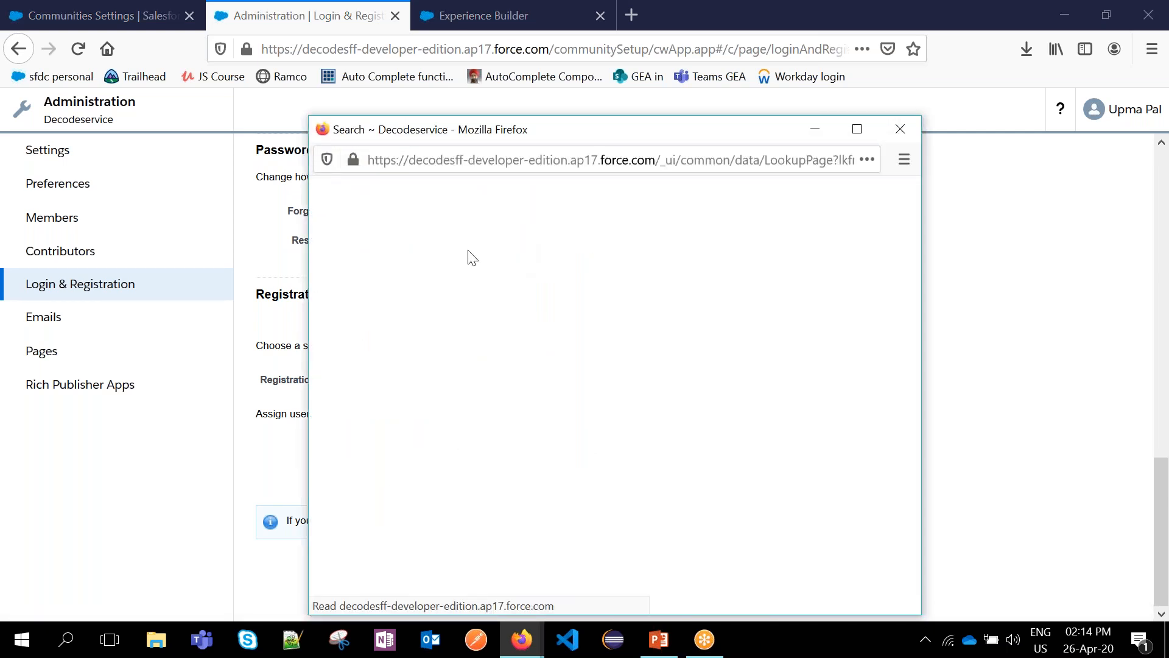
{"action": "left_click_drag", "start_coordinate": [622, 139], "coordinate": [639, 83]}
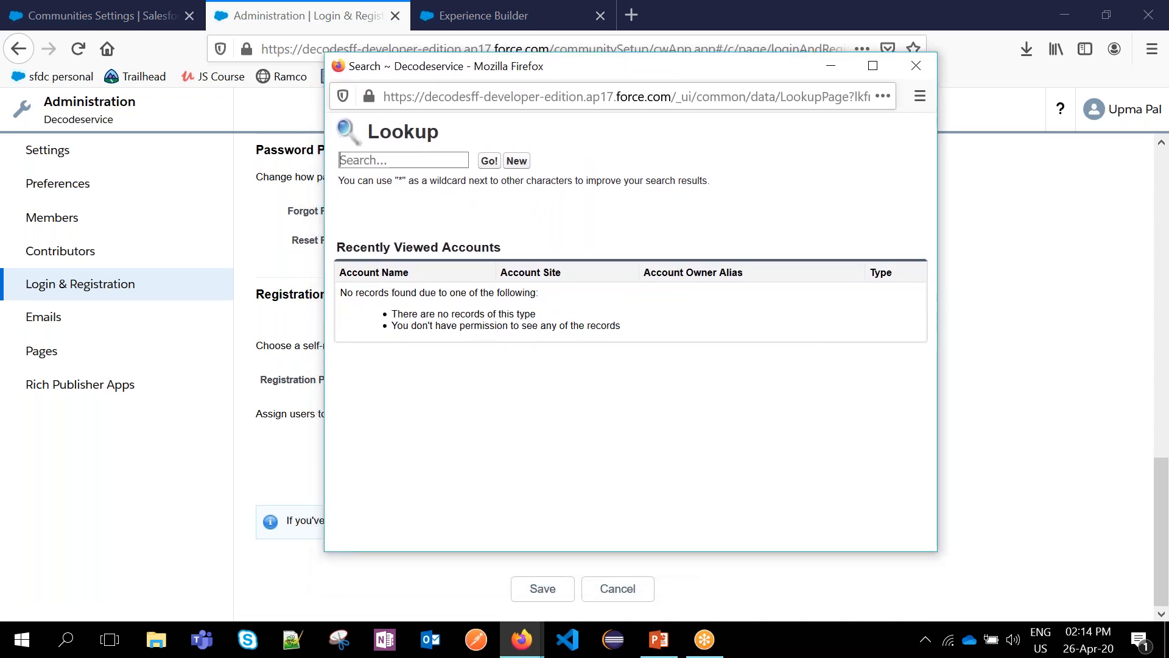
{"action": "left_click", "coordinate": [428, 155]}
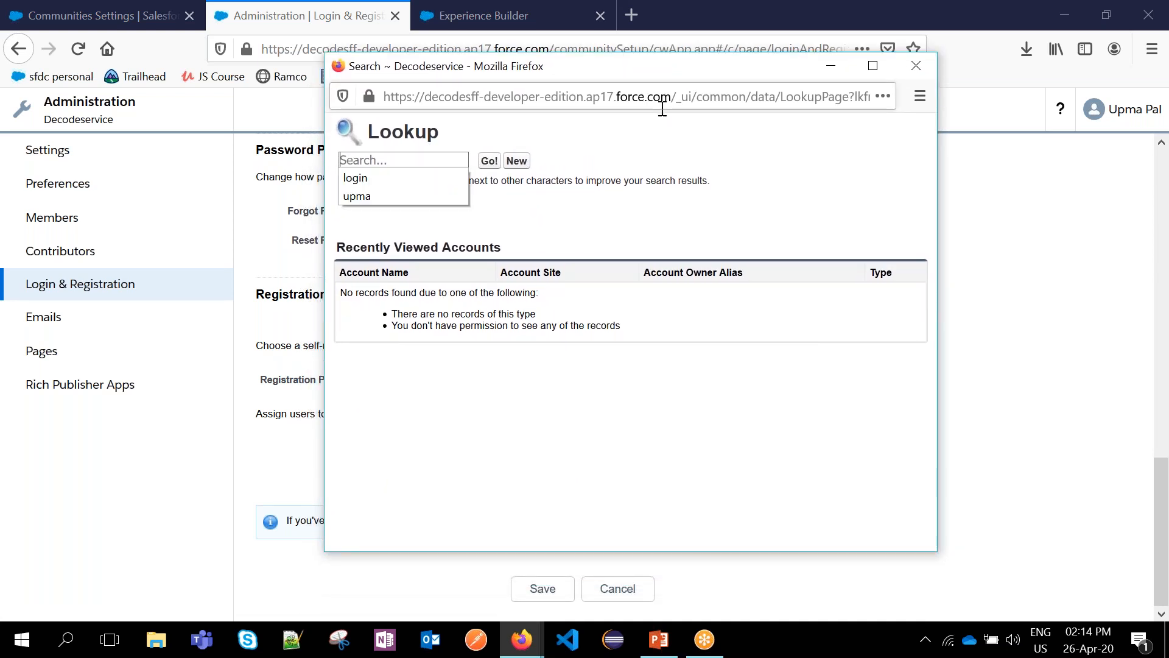
{"action": "left_click", "coordinate": [916, 66]}
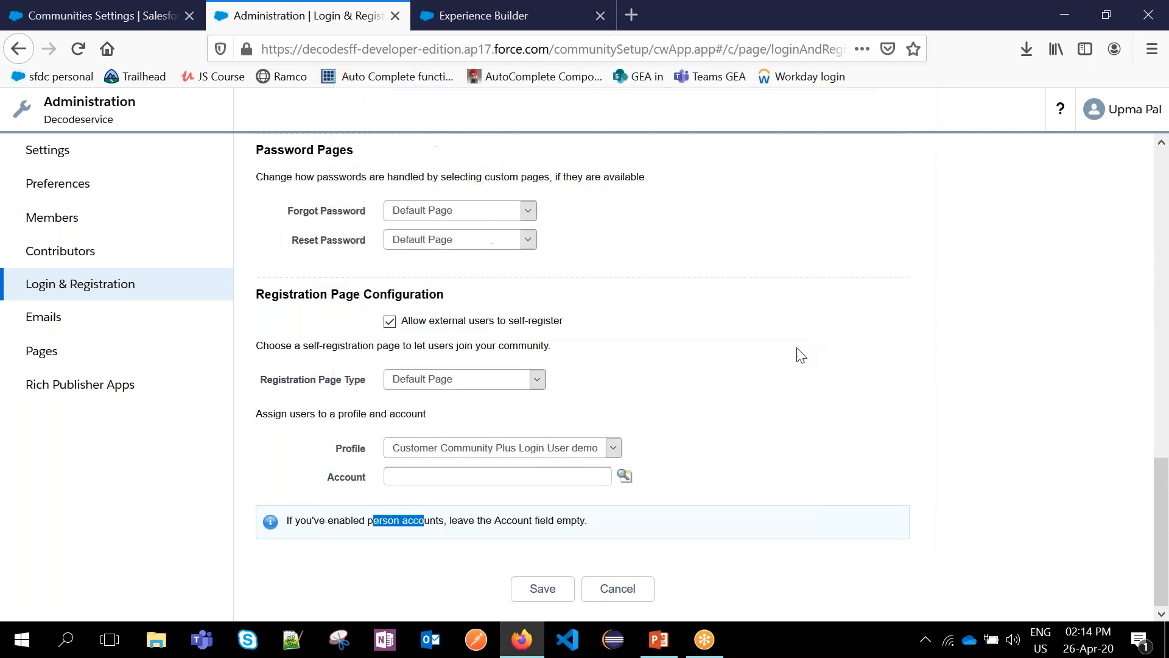
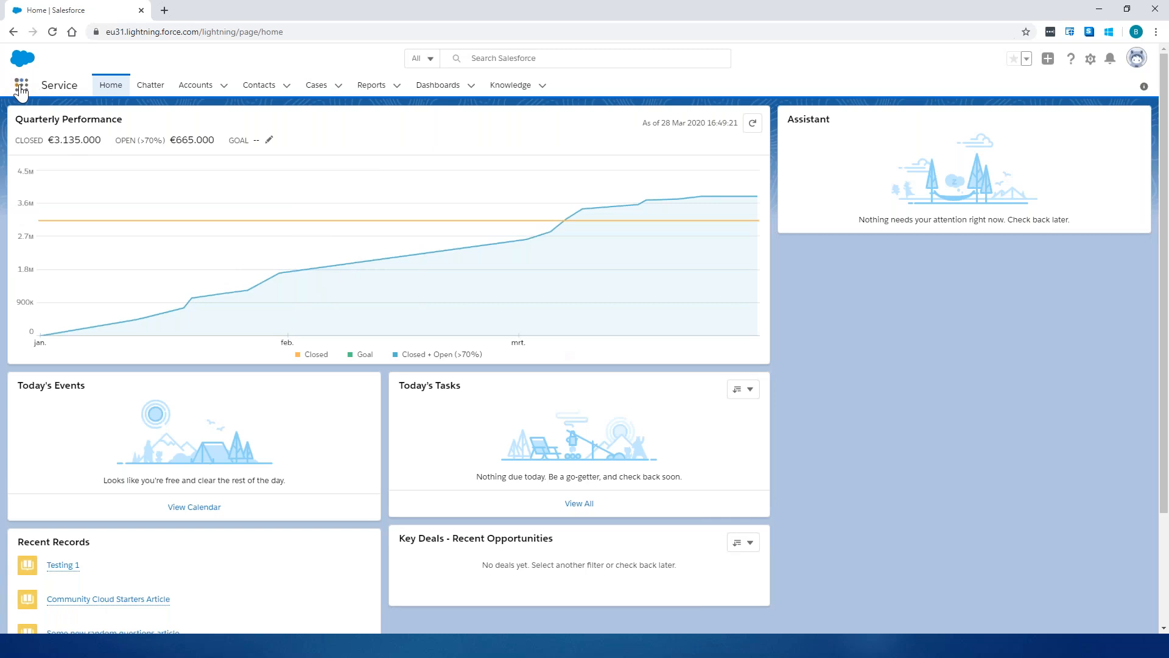
- Find the Salesforce CMS app by searching the available apps for "Sale" and open it
{"action": "left_click", "coordinate": [21, 85]}
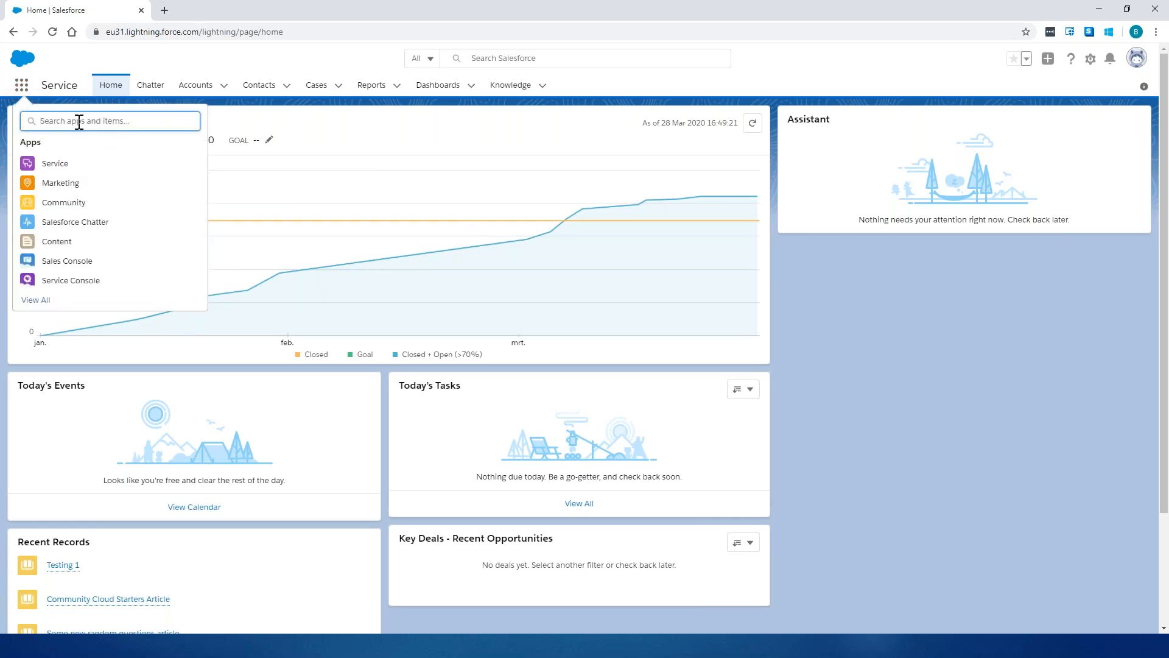
{"action": "type", "text": "Sale"}
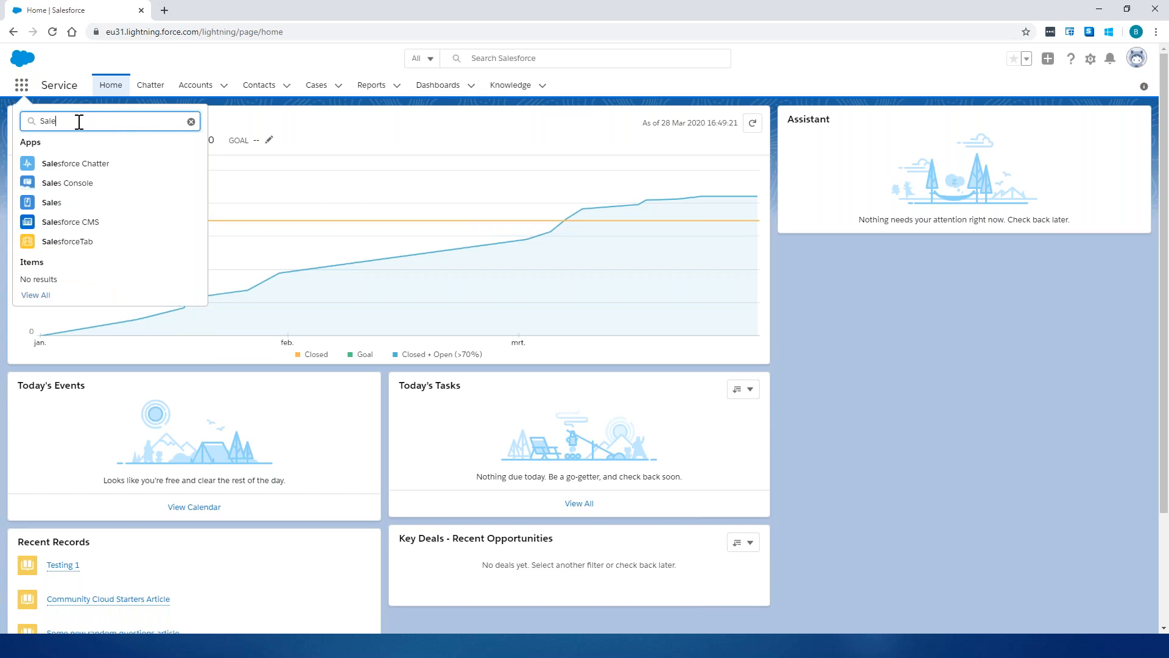
{"action": "left_click", "coordinate": [69, 224]}
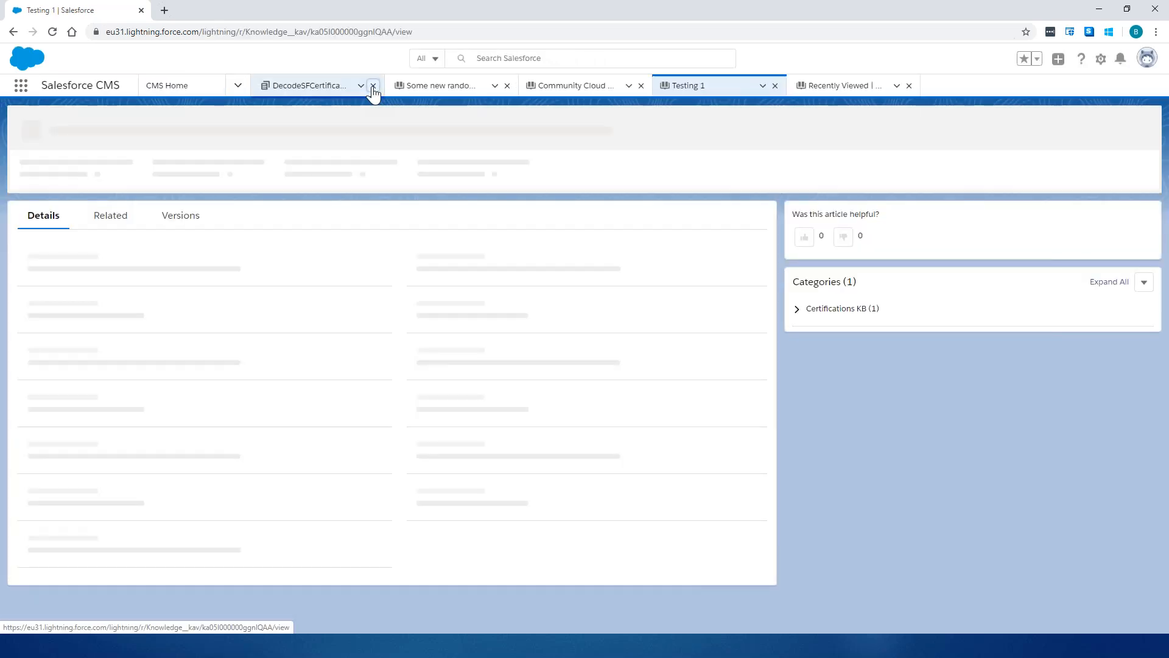
- Close the leftover workspace, Knowledge article and Recently Viewed tabs in Salesforce CMS so only CMS Home stays open
{"action": "left_click", "coordinate": [374, 85]}
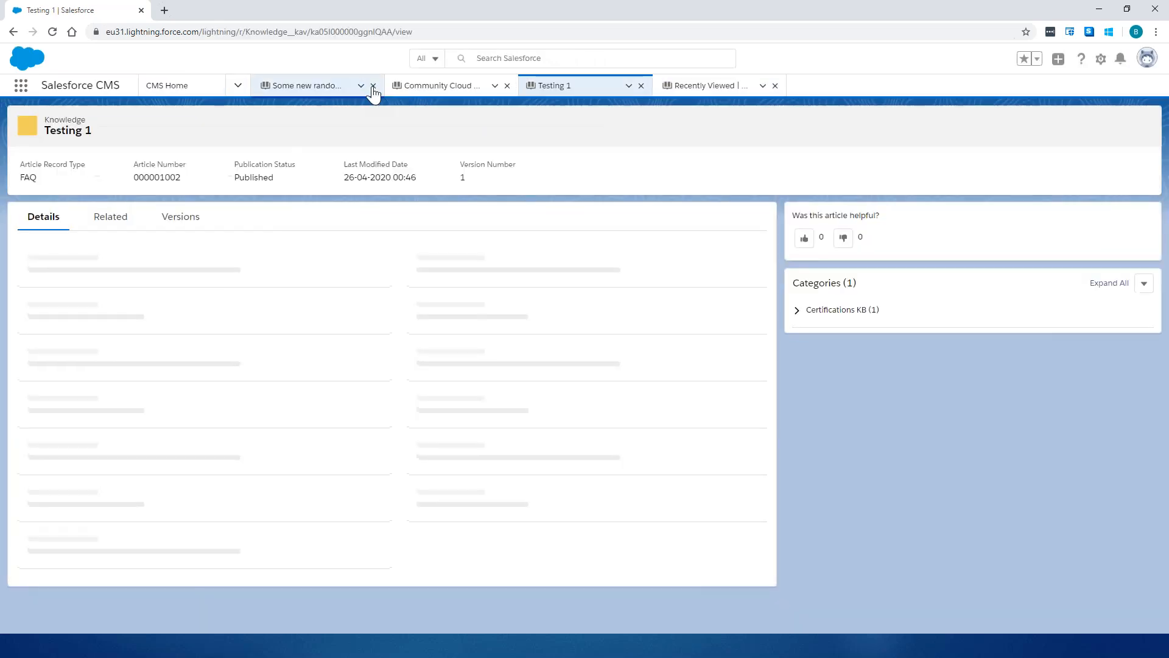
{"action": "left_click", "coordinate": [373, 86]}
{"action": "left_click", "coordinate": [374, 85]}
{"action": "left_click", "coordinate": [374, 86]}
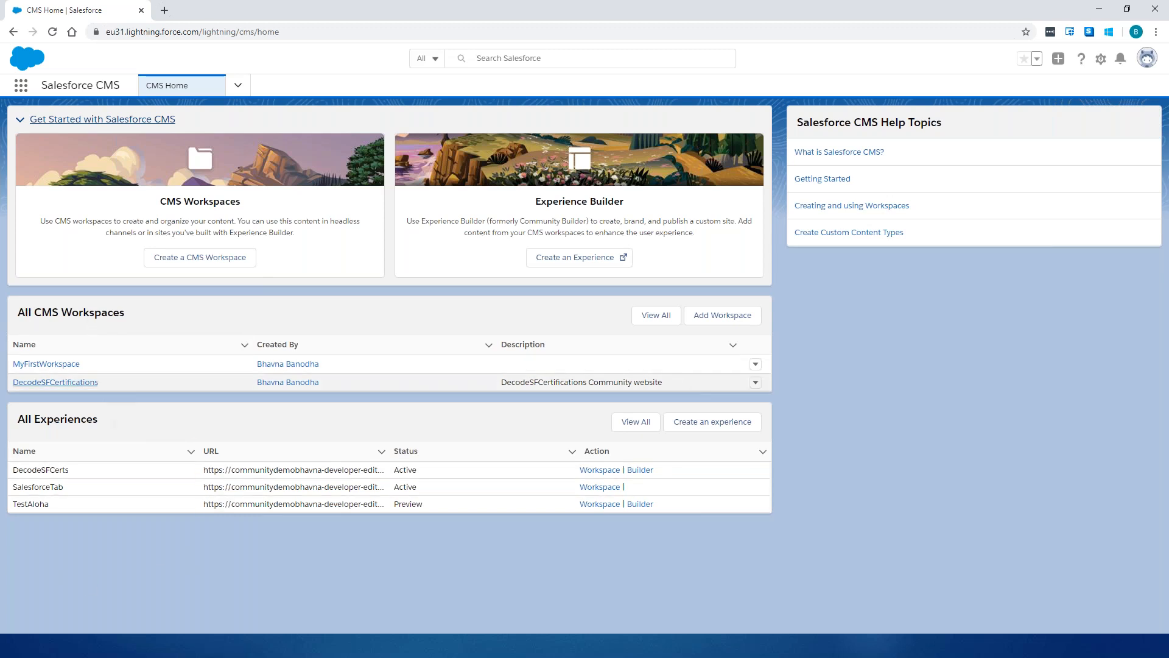
- Go to the CMS Workspaces list and start adding a new CMS workspace
{"action": "left_click", "coordinate": [238, 87]}
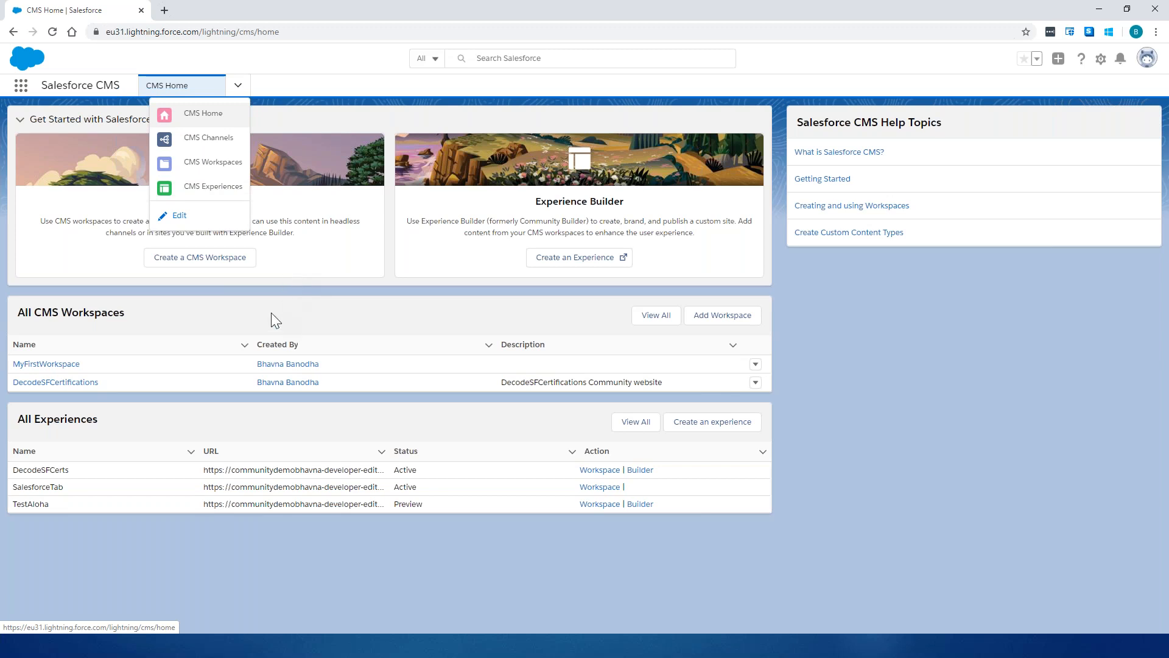
{"action": "left_click", "coordinate": [222, 162]}
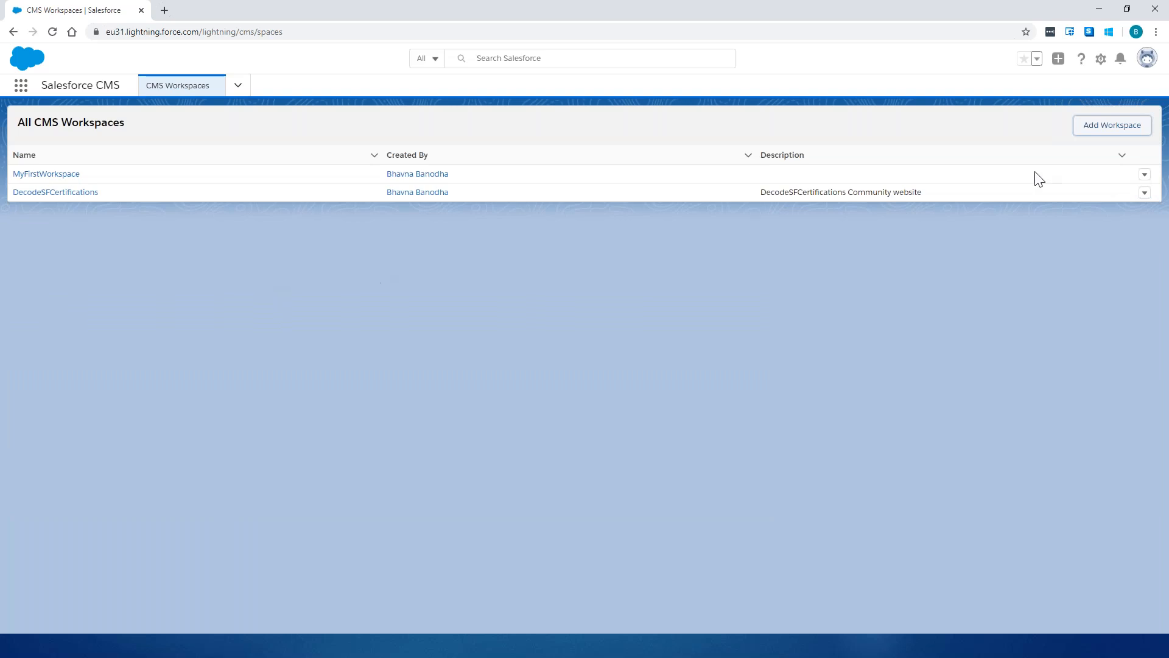
{"action": "left_click", "coordinate": [1112, 129]}
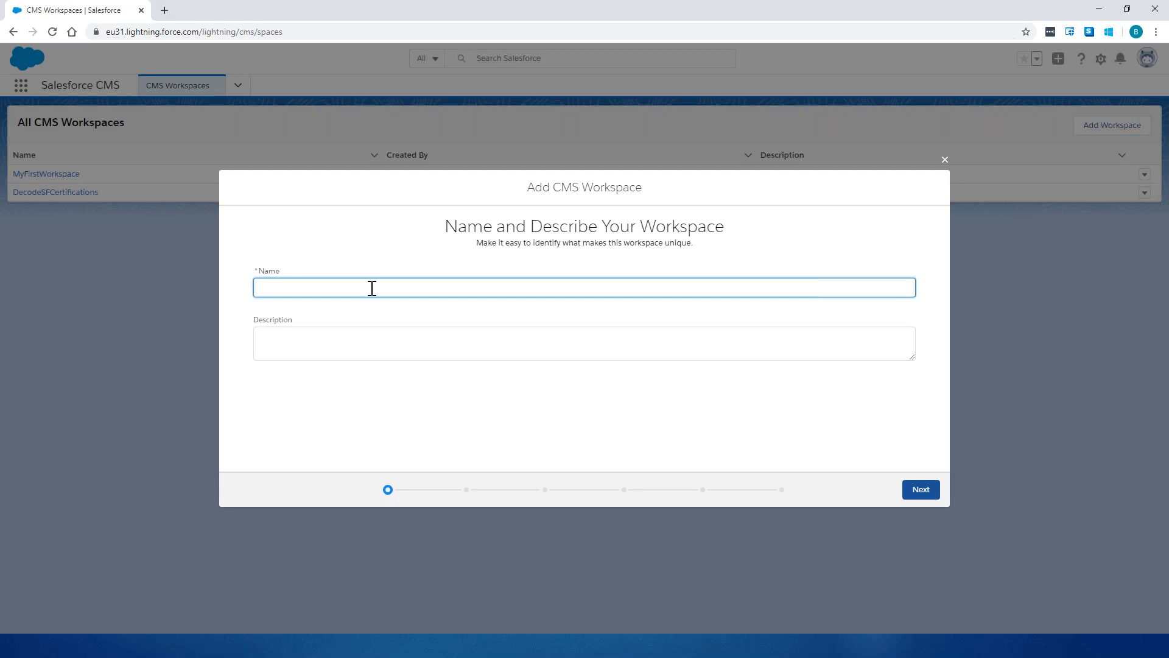
- Name the new CMS workspace Dummy and continue without adding any channels
{"action": "type", "text": "Dummy"}
{"action": "key", "text": "Tab"}
{"action": "left_click", "coordinate": [928, 491]}
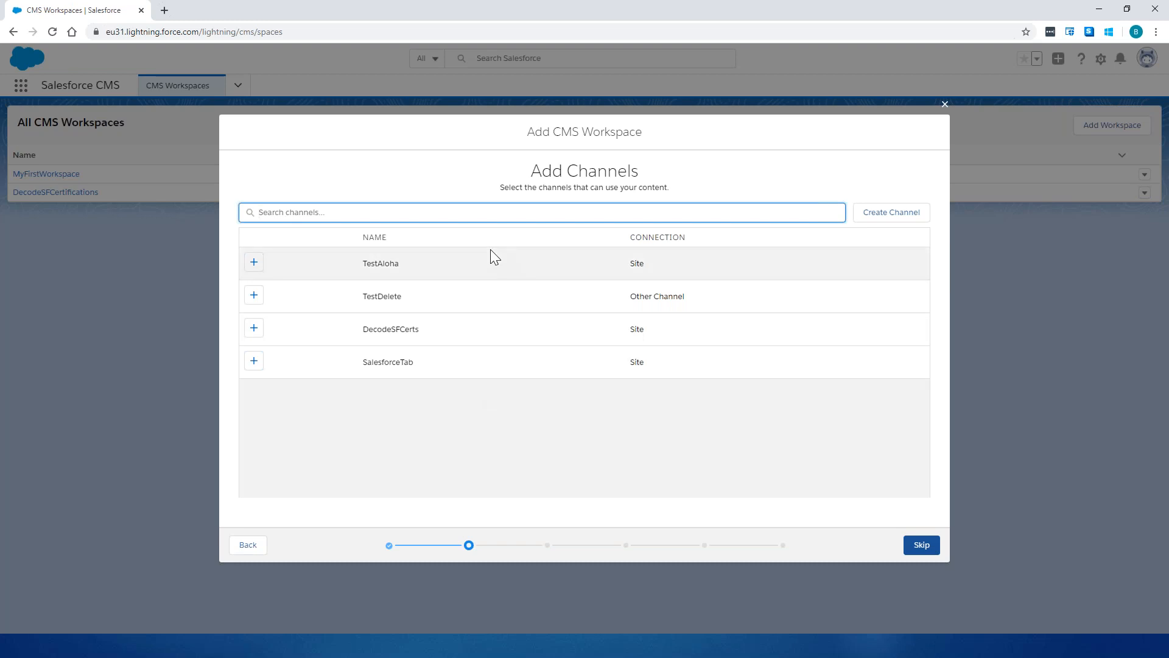
{"action": "left_click", "coordinate": [915, 550]}
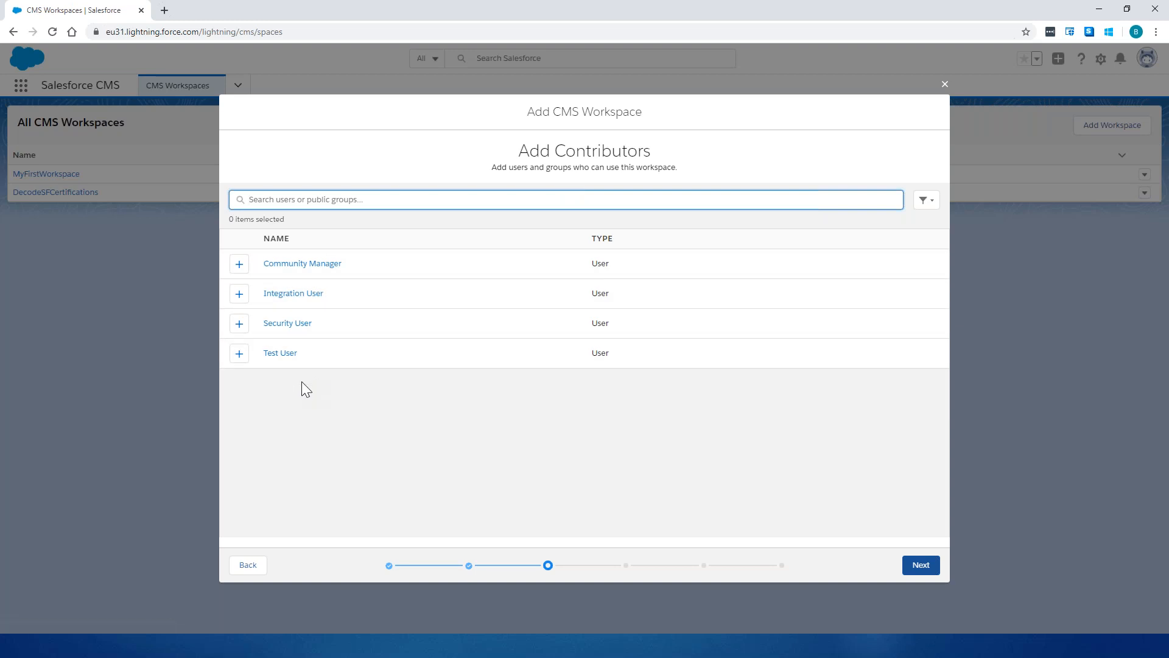
- Add the Community Manager user as a workspace contributor with the Content Manager role
{"action": "left_click", "coordinate": [241, 264]}
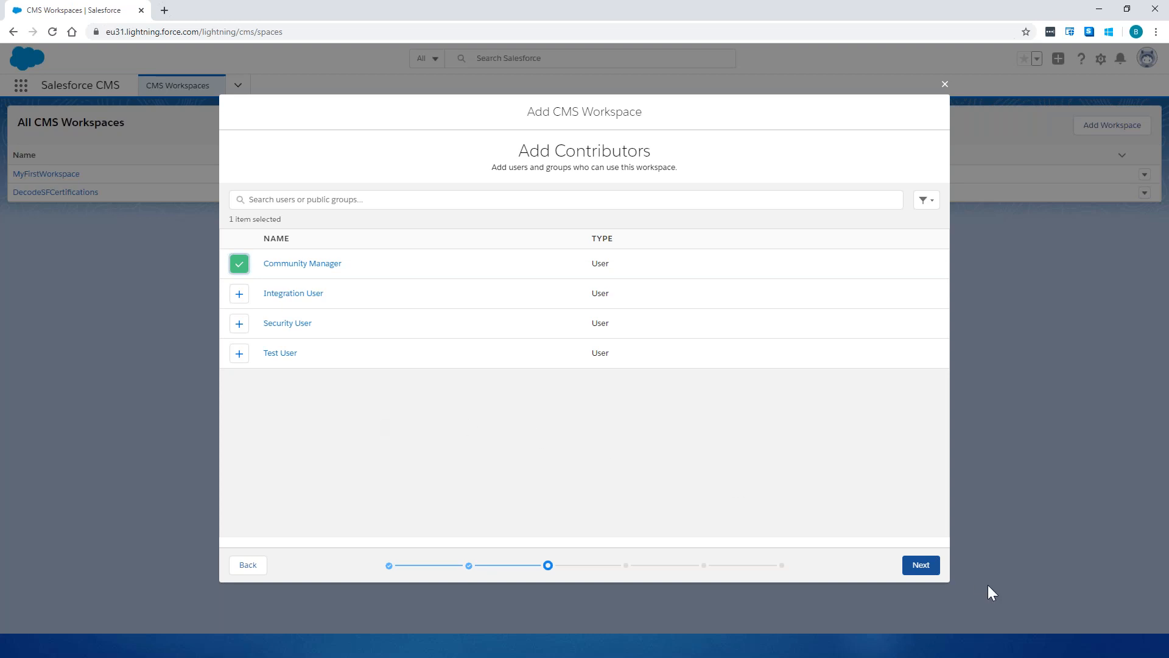
{"action": "left_click", "coordinate": [925, 564]}
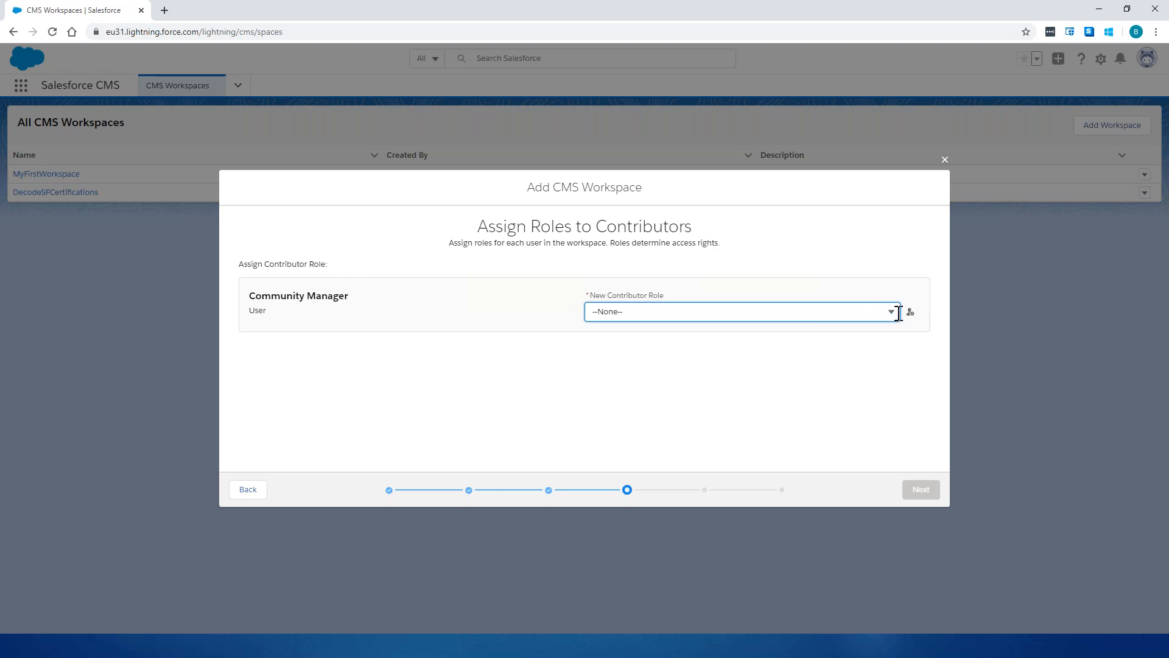
{"action": "left_click", "coordinate": [841, 312]}
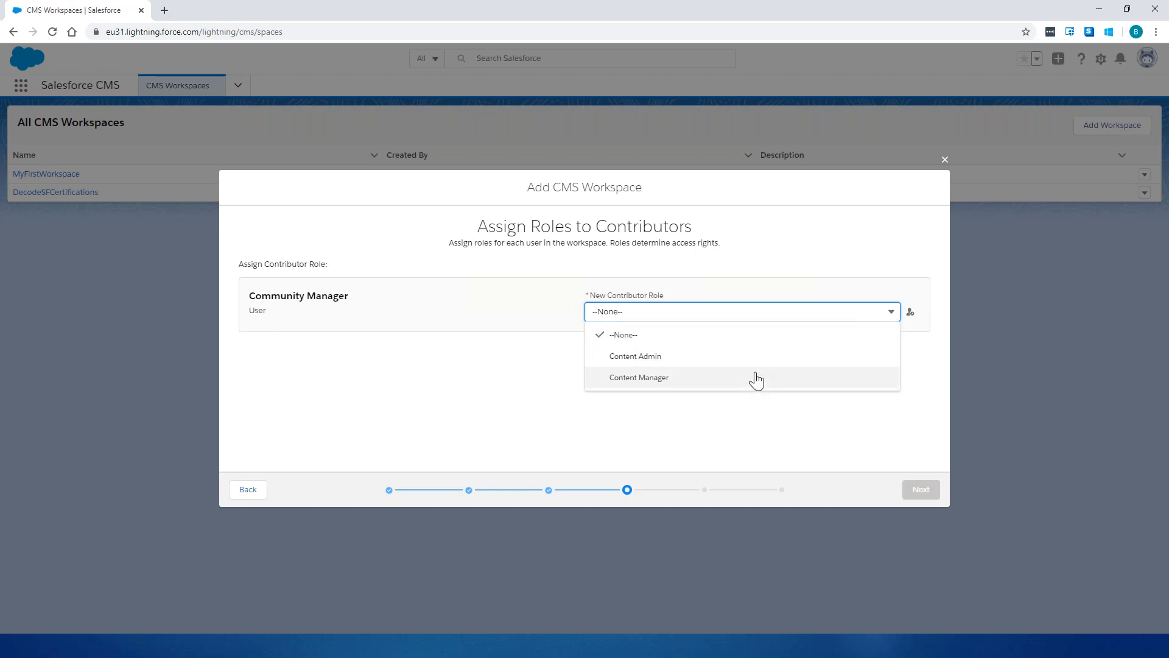
{"action": "left_click", "coordinate": [757, 381]}
{"action": "left_click", "coordinate": [921, 493]}
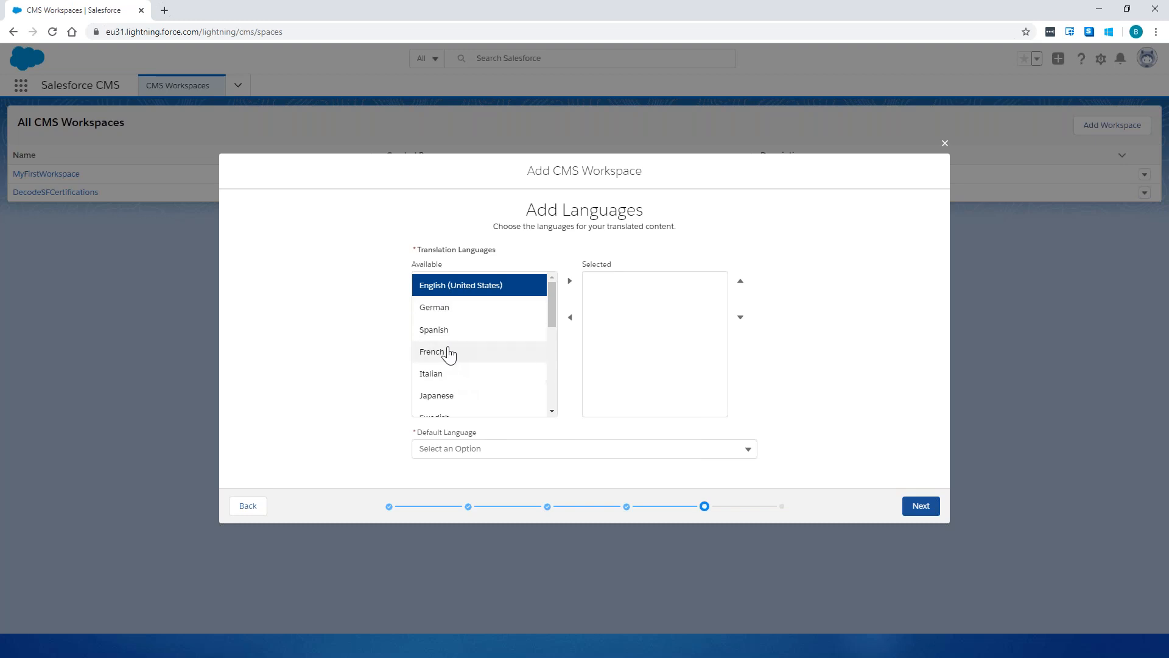
- Add English (United States), German, Spanish, French and Italian as the workspace's translation languages
{"action": "left_click", "coordinate": [451, 309], "text": "ctrl"}
{"action": "left_click", "coordinate": [450, 332], "text": "ctrl"}
{"action": "left_click", "coordinate": [449, 353], "text": "ctrl"}
{"action": "left_click", "coordinate": [447, 373], "text": "ctrl"}
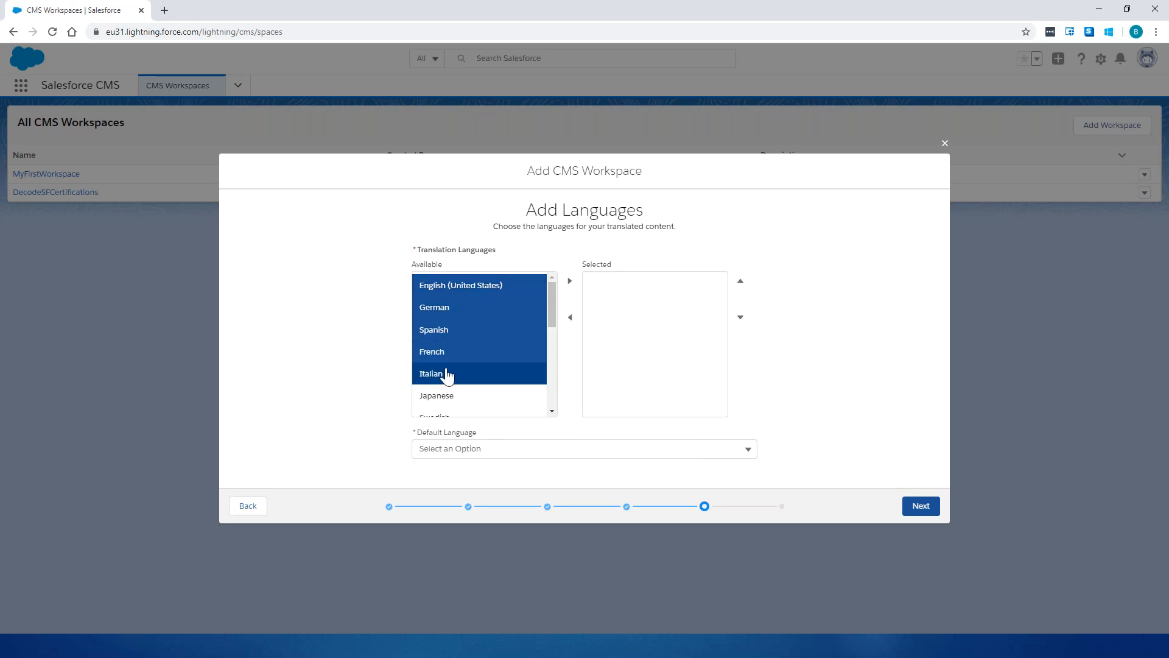
{"action": "left_click", "coordinate": [569, 281]}
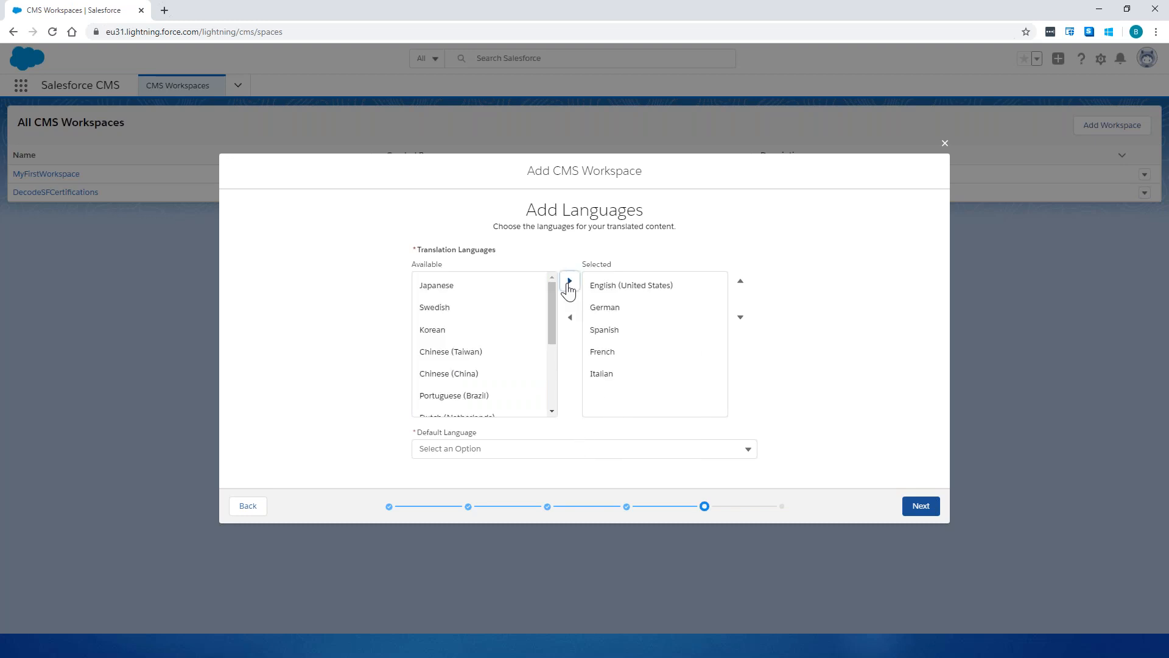
- Set the default language to English (United States) and finish creating the workspace
{"action": "left_click", "coordinate": [749, 449]}
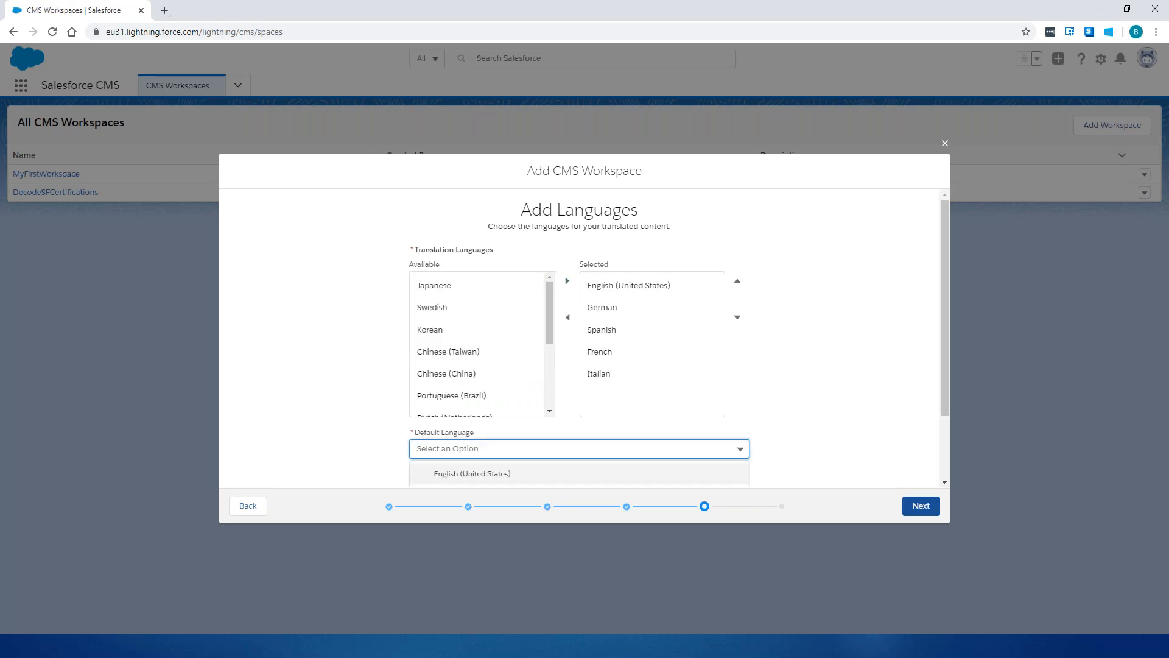
{"action": "scroll", "coordinate": [749, 436], "scroll_direction": "down", "scroll_amount": 2}
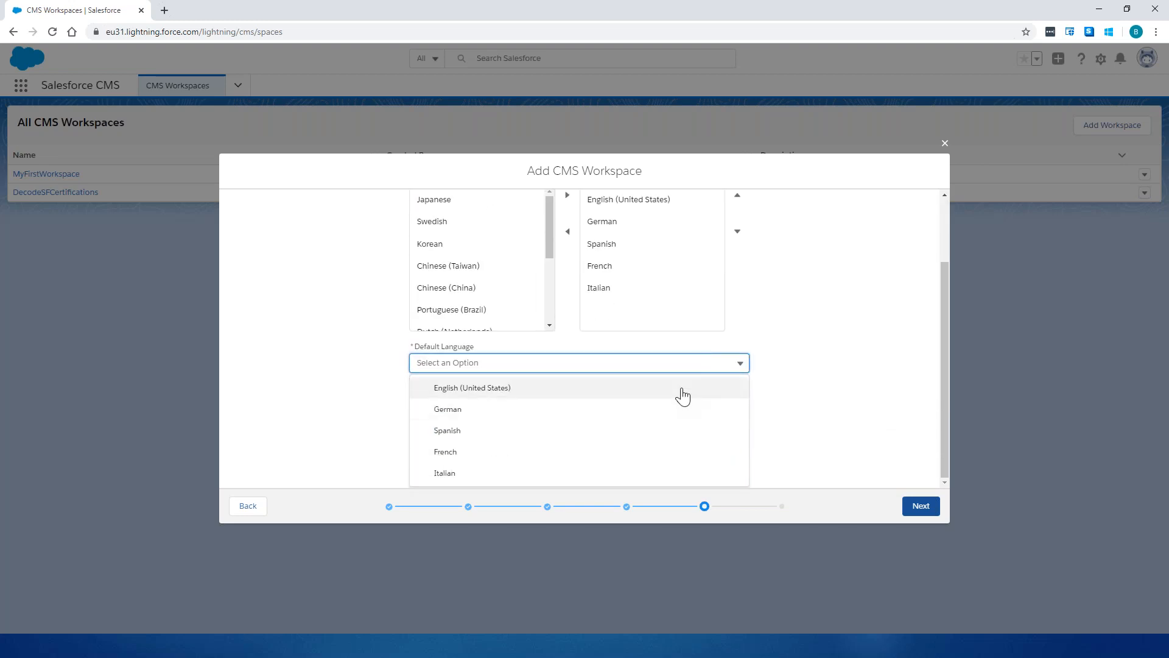
{"action": "left_click", "coordinate": [707, 390]}
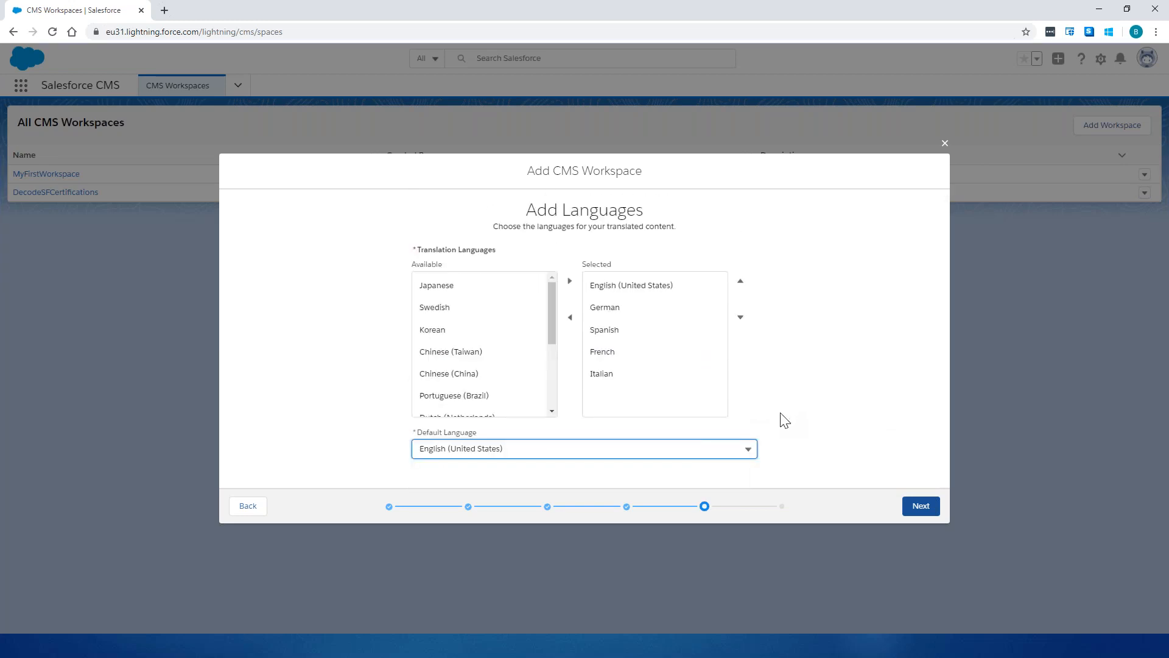
{"action": "left_click", "coordinate": [923, 513]}
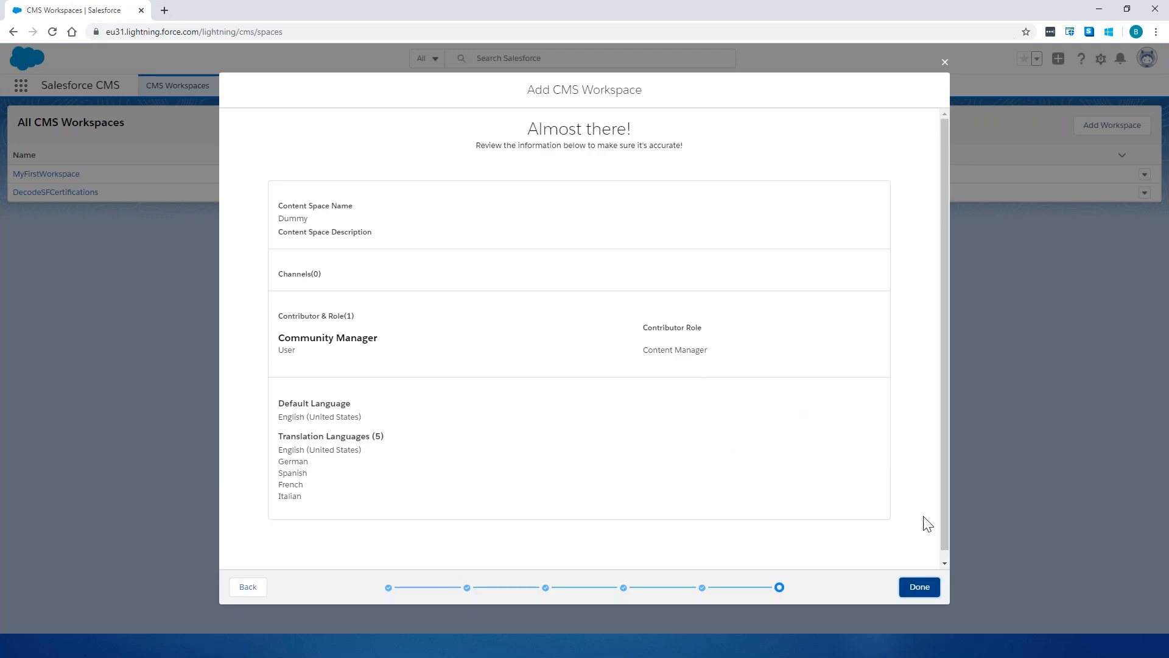
{"action": "left_click", "coordinate": [930, 587]}
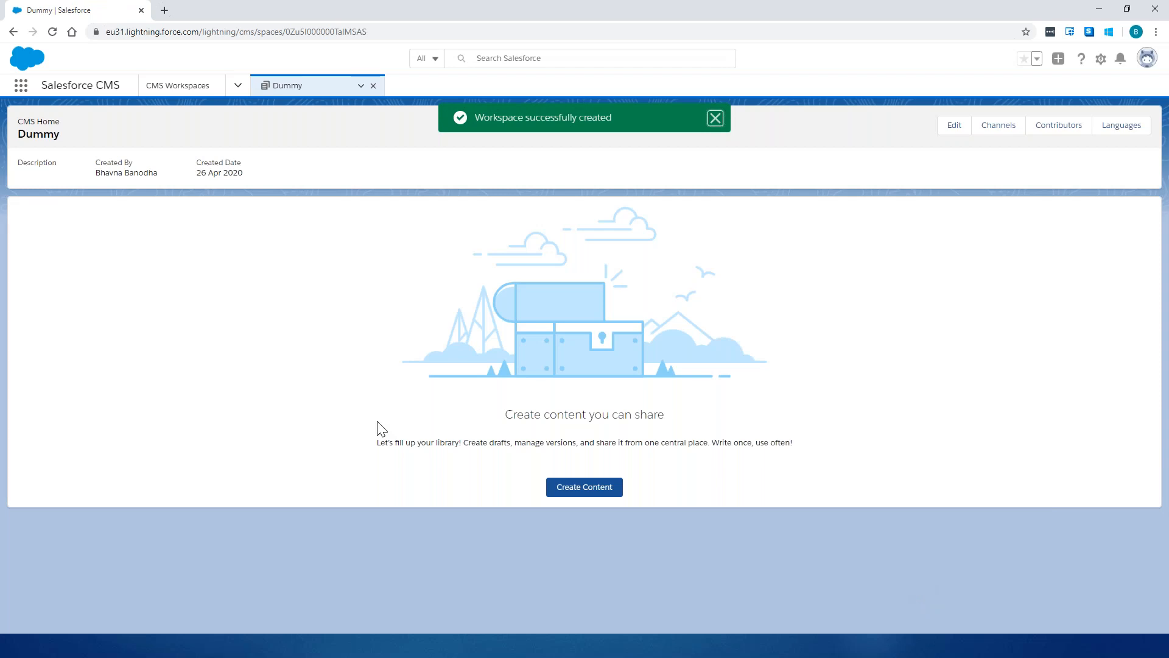
- Examine the fields of a blank News content form in the DecodeSFCertifications workspace, and return to the workspace list without saving
{"action": "left_click", "coordinate": [190, 86]}
{"action": "left_click", "coordinate": [53, 211]}
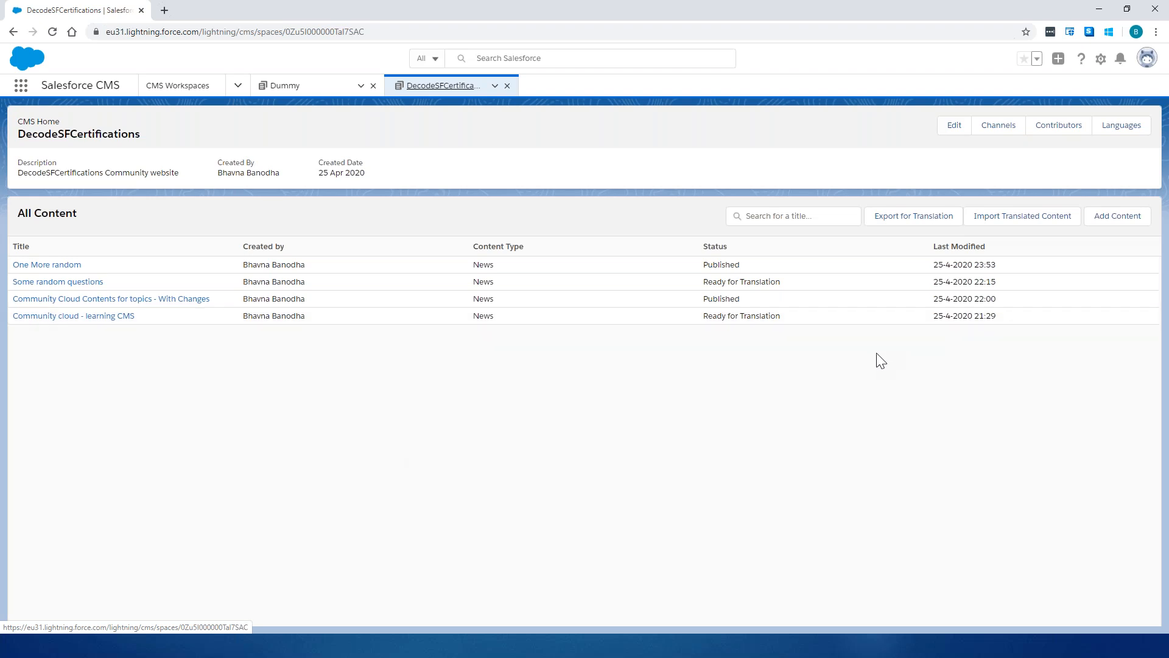
{"action": "left_click", "coordinate": [1108, 220]}
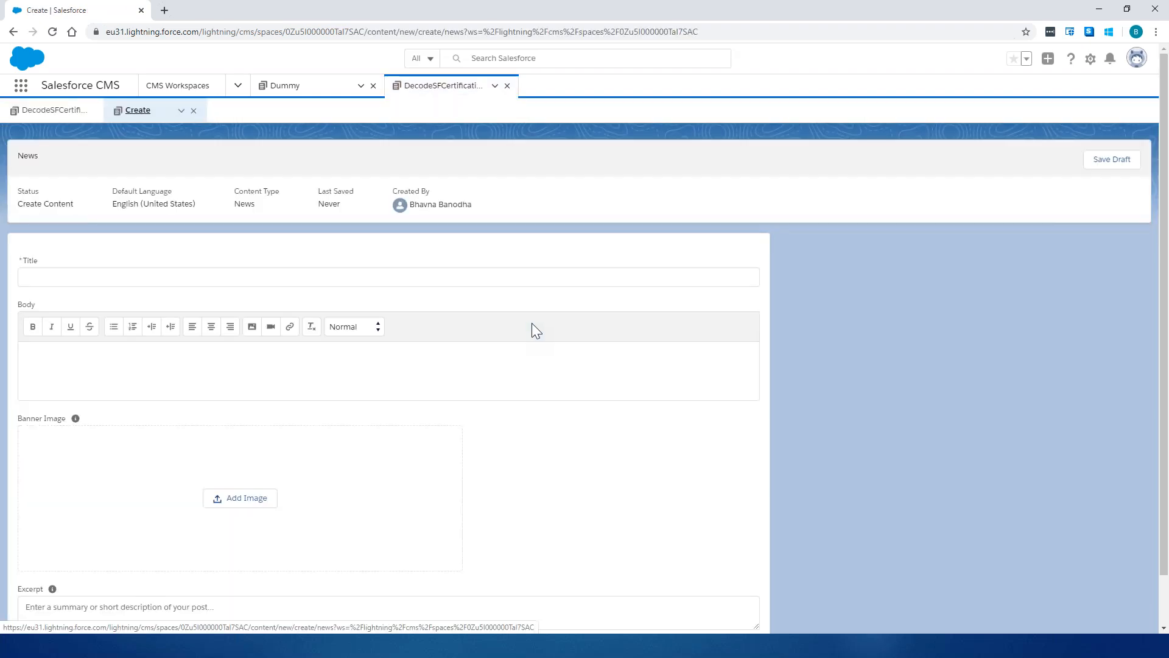
{"action": "left_click", "coordinate": [173, 281]}
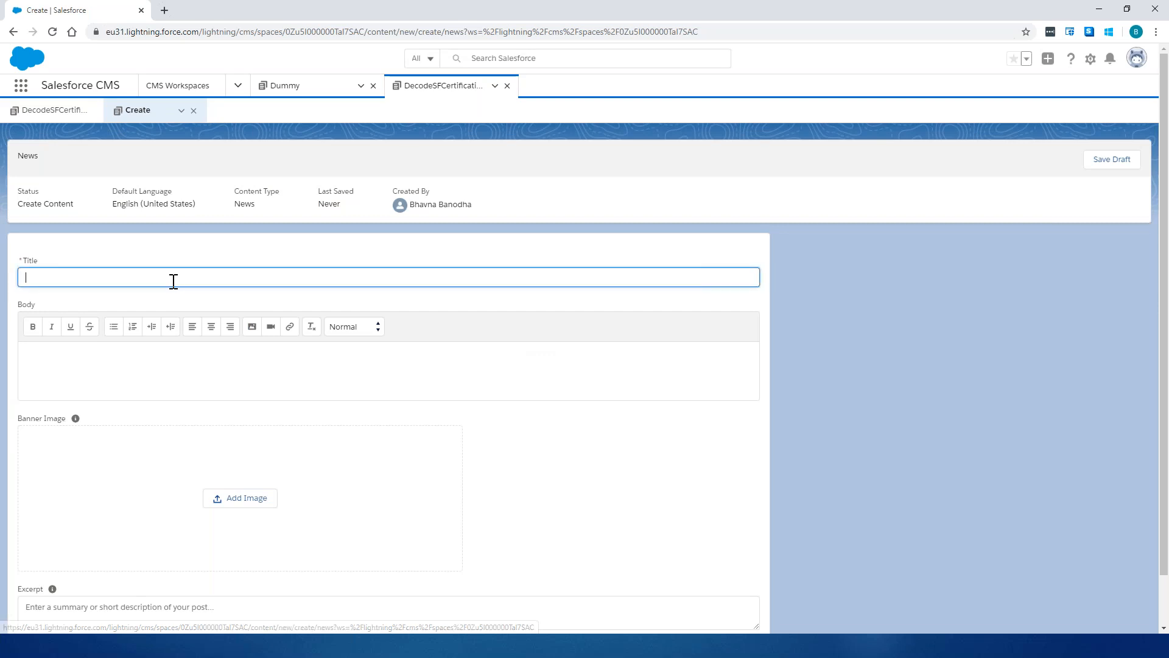
{"action": "left_click", "coordinate": [182, 379]}
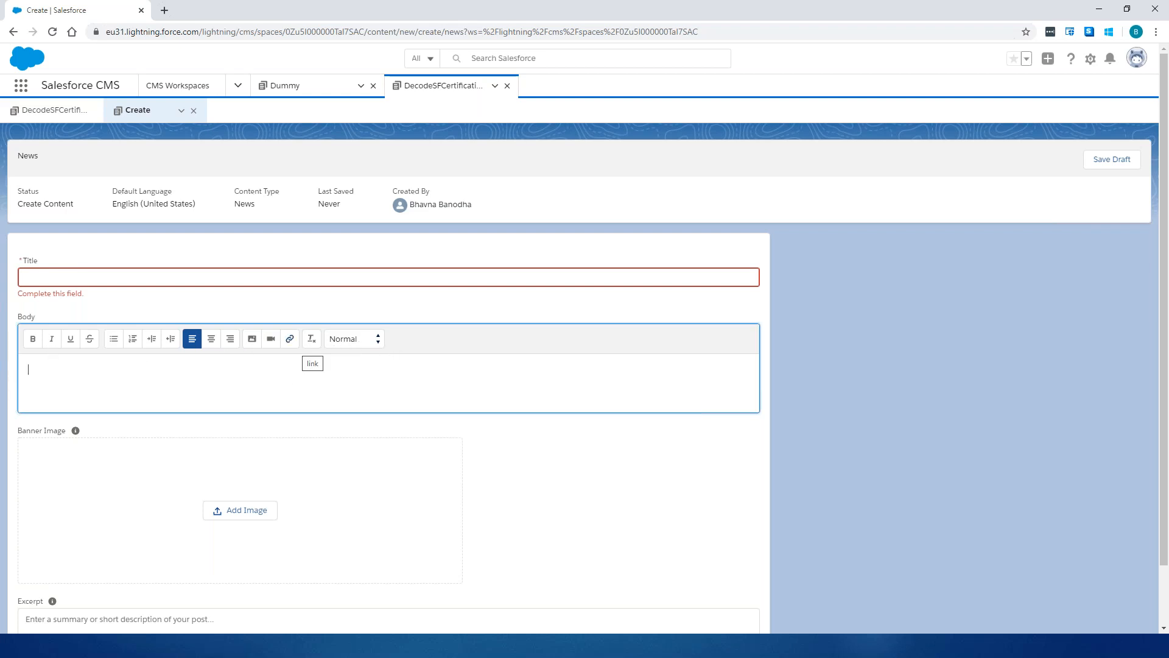
{"action": "scroll", "coordinate": [365, 426], "scroll_direction": "down", "scroll_amount": 1}
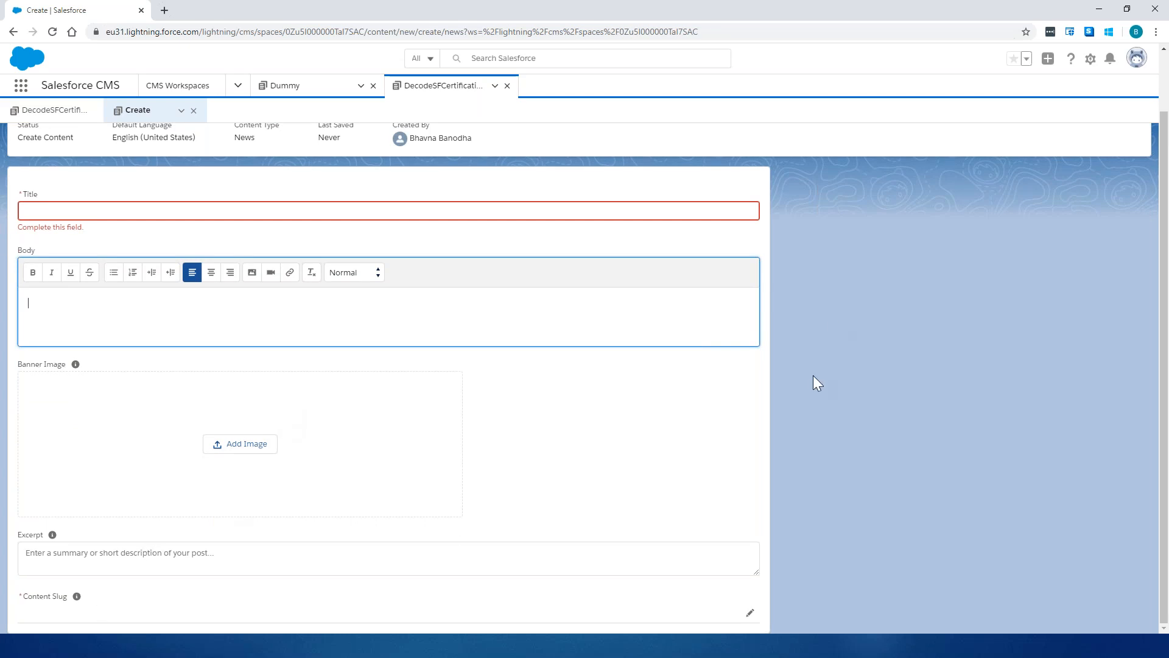
{"action": "scroll", "coordinate": [808, 383], "scroll_direction": "up", "scroll_amount": 1}
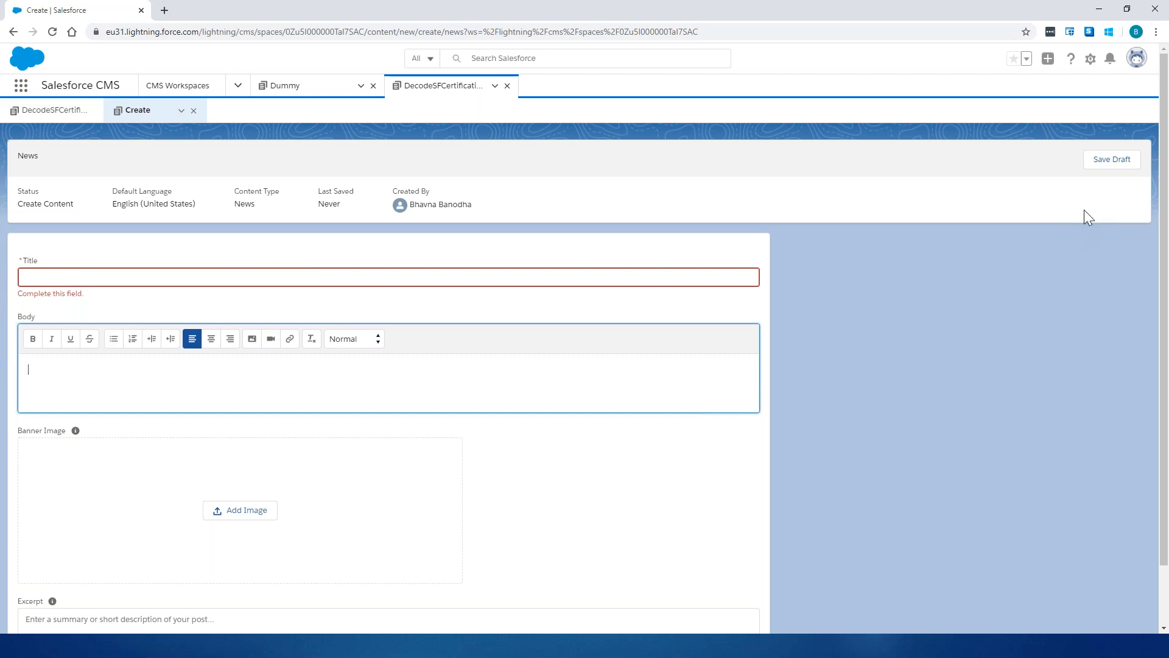
{"action": "left_click", "coordinate": [507, 85]}
{"action": "left_click", "coordinate": [177, 86]}
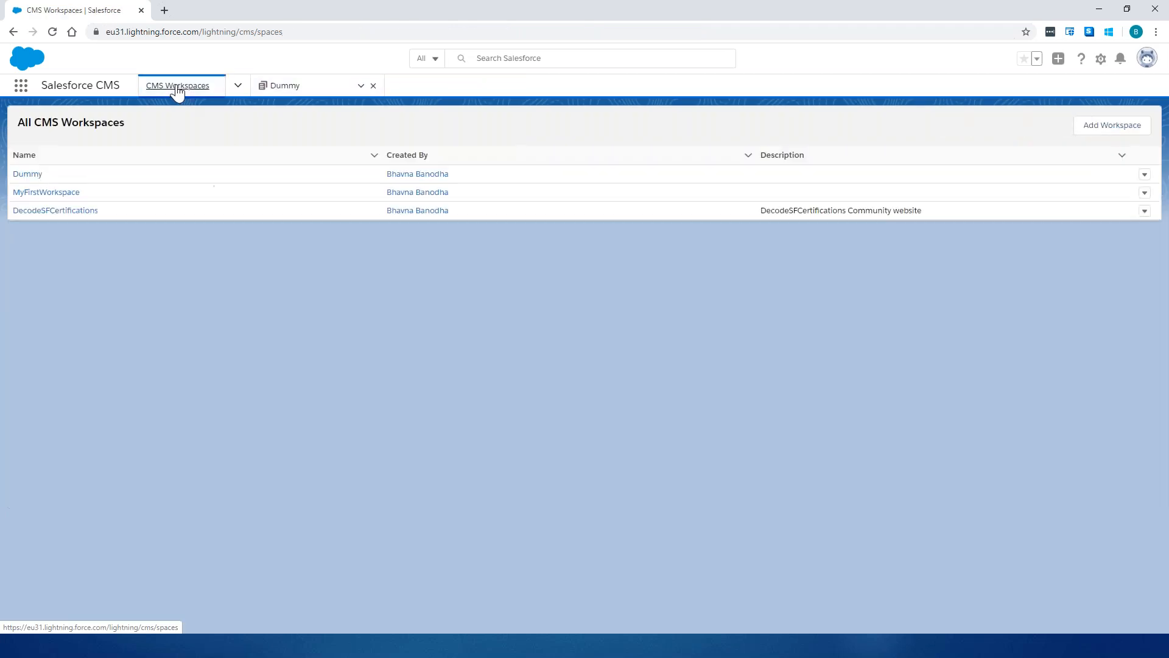
- Create a new draft of the "Some random questions" content in the DecodeSFCertifications workspace
{"action": "left_click", "coordinate": [49, 210]}
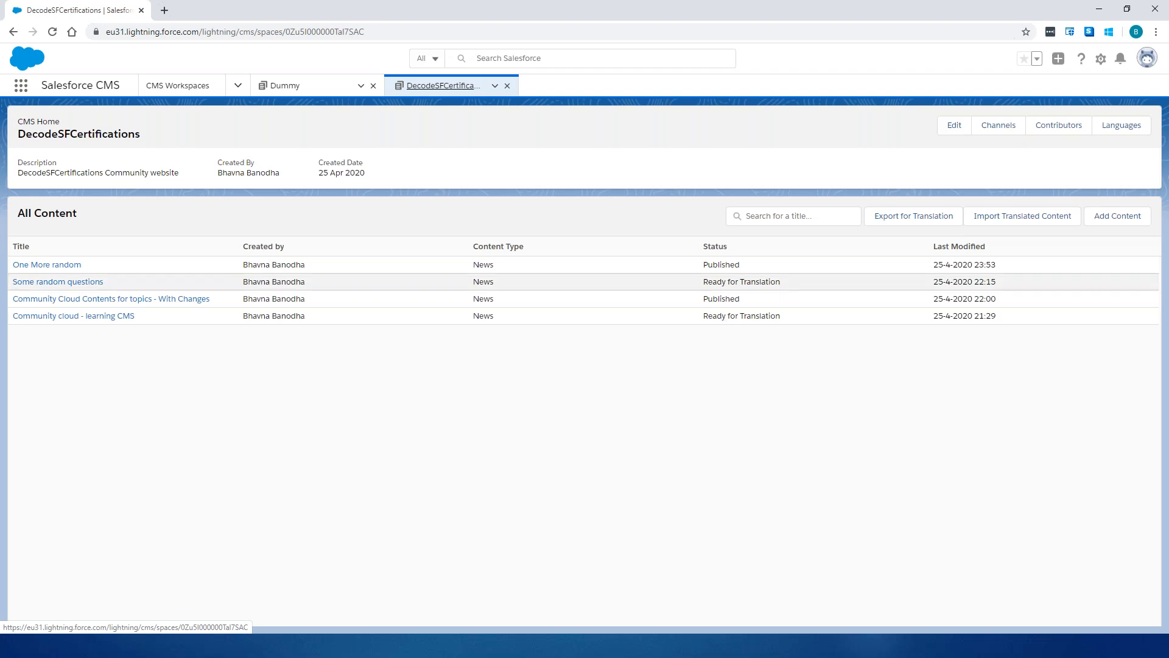
{"action": "left_click", "coordinate": [101, 282]}
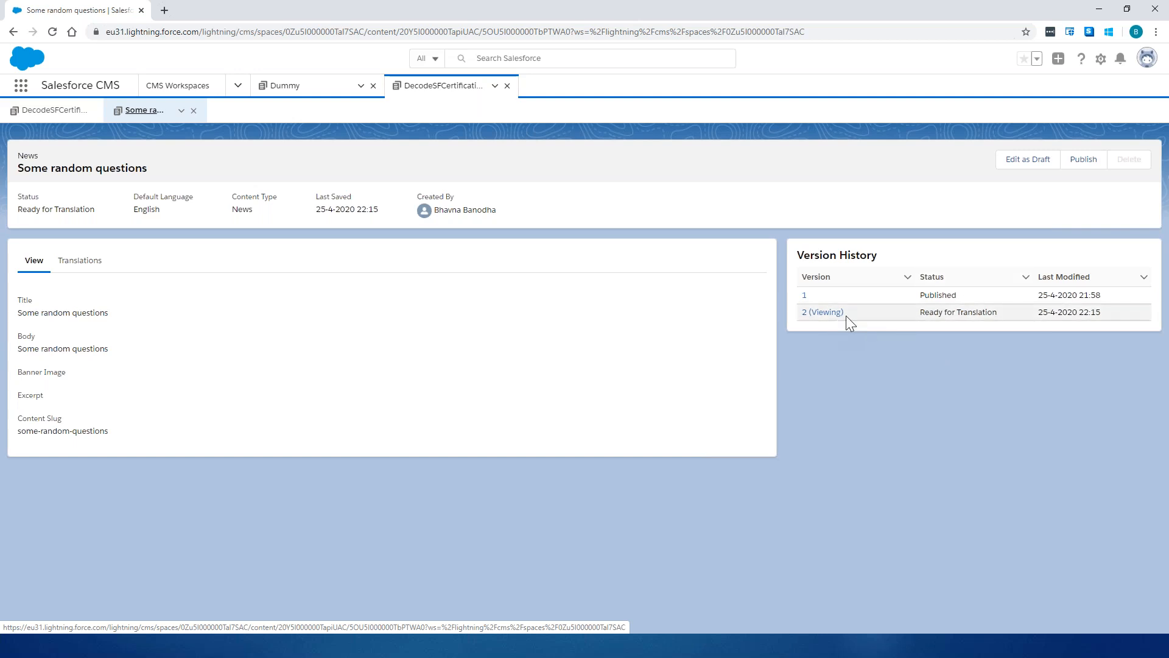
{"action": "left_click", "coordinate": [1023, 164]}
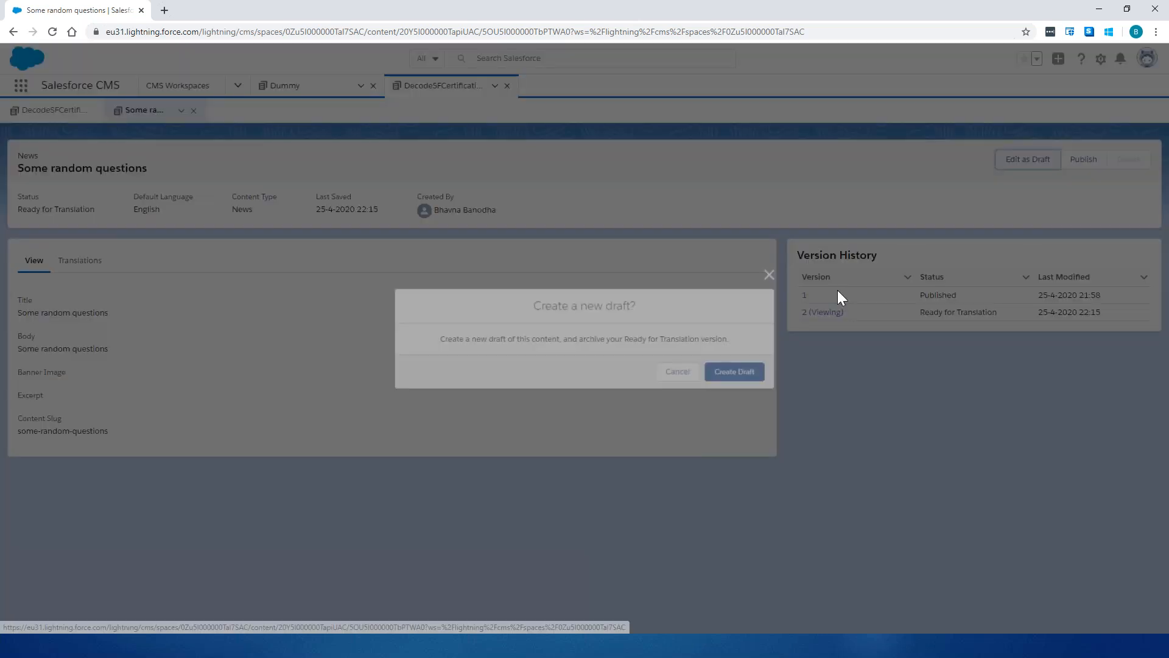
{"action": "left_click", "coordinate": [729, 380]}
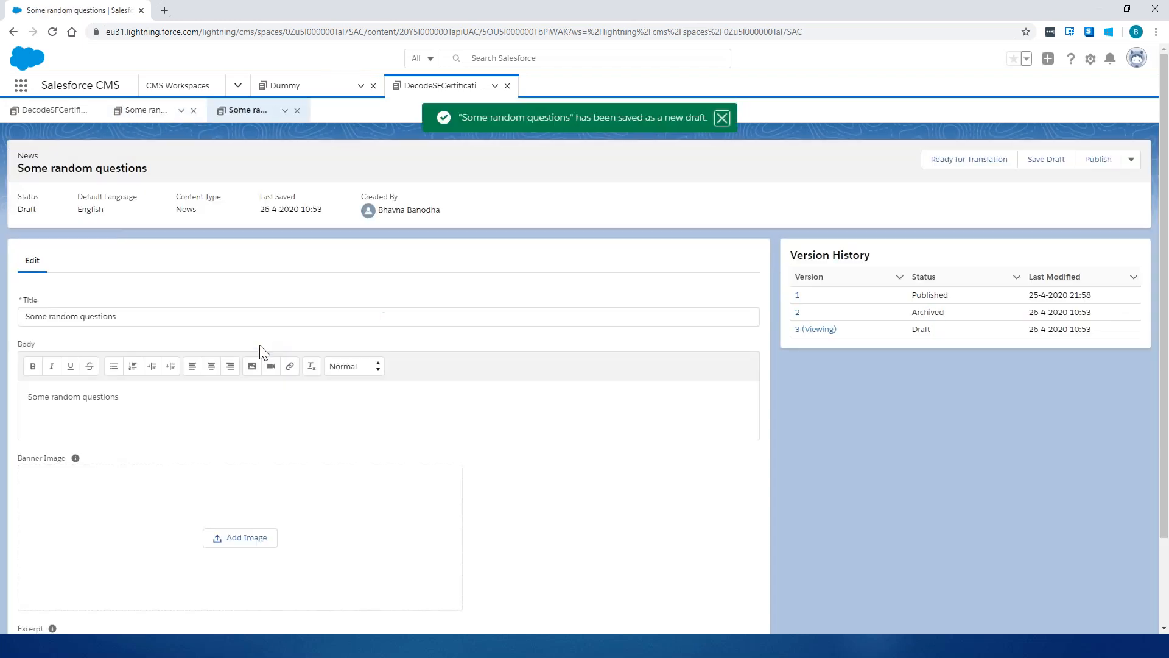
- Change the draft's title to "Some random questions dgf" and save the draft
{"action": "left_click", "coordinate": [183, 316]}
{"action": "type", "text": "dgf"}
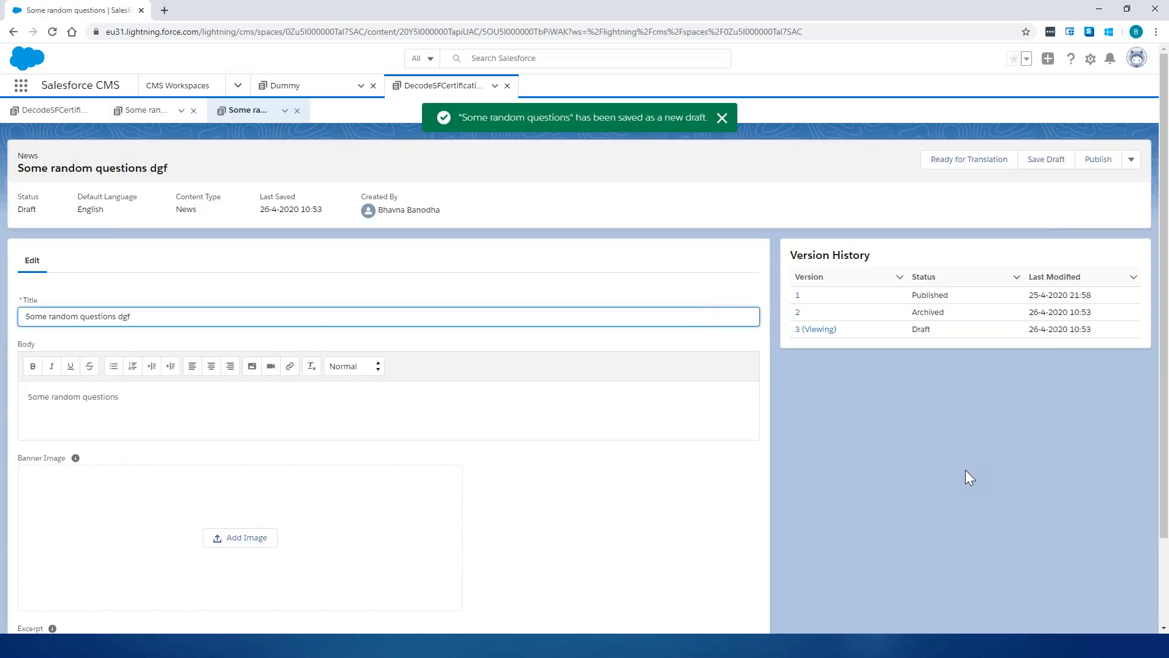
{"action": "left_click", "coordinate": [1050, 163]}
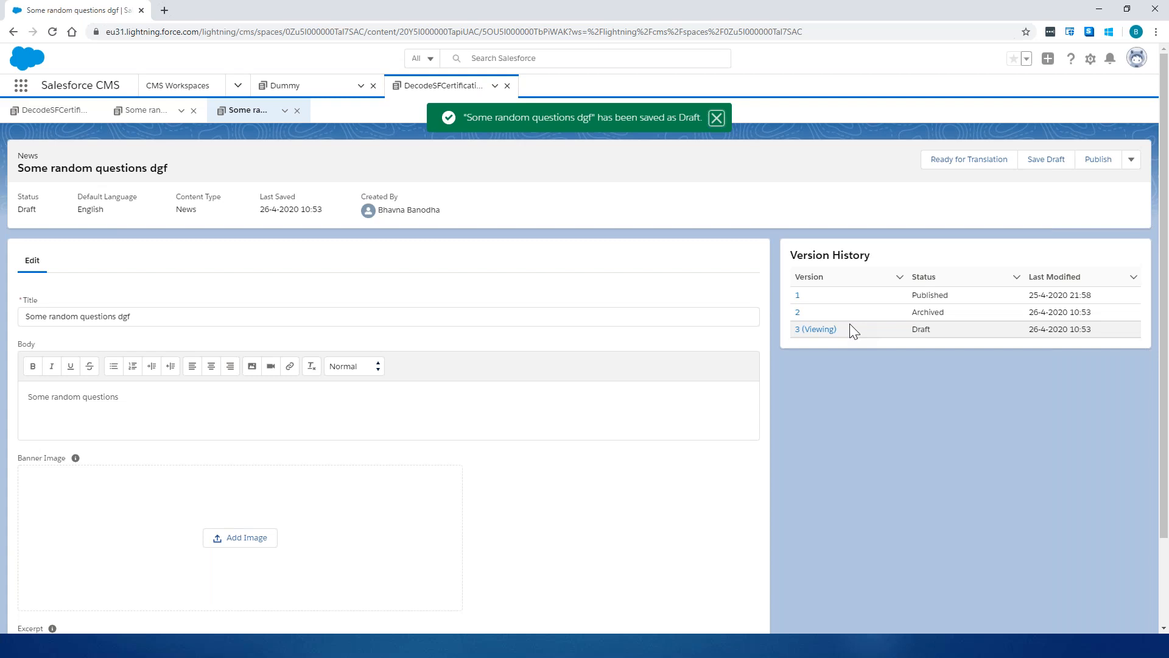
- Publish the "Some random questions dgf" draft and check version 1's status in the version history
{"action": "left_click", "coordinate": [932, 294]}
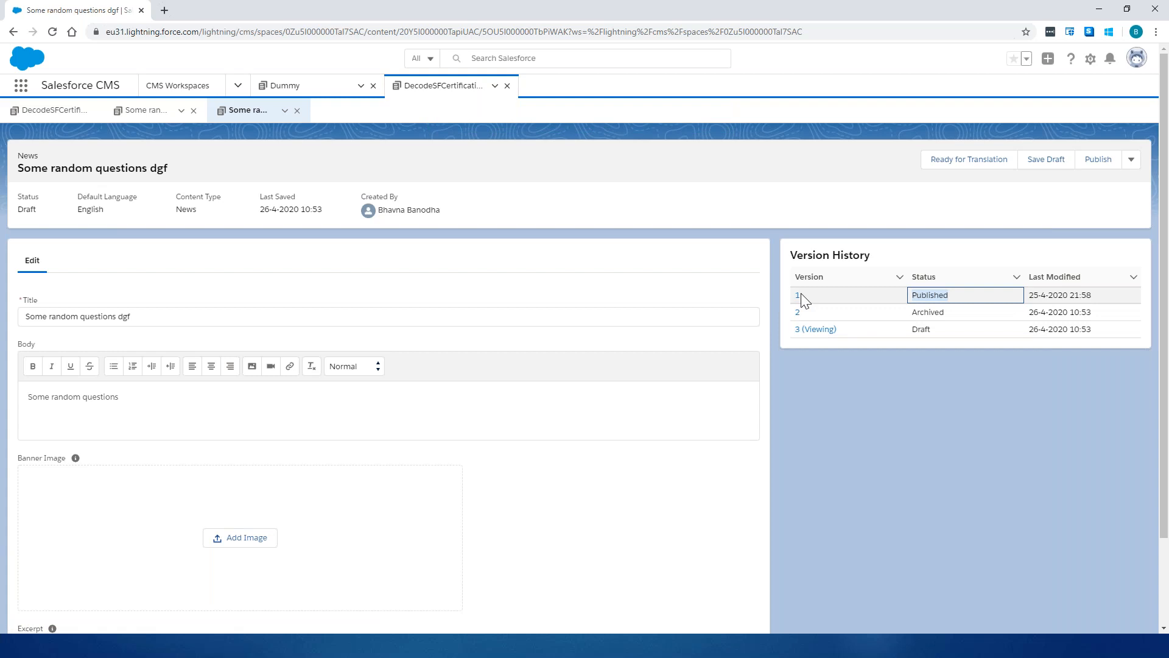
{"action": "left_click", "coordinate": [1096, 162]}
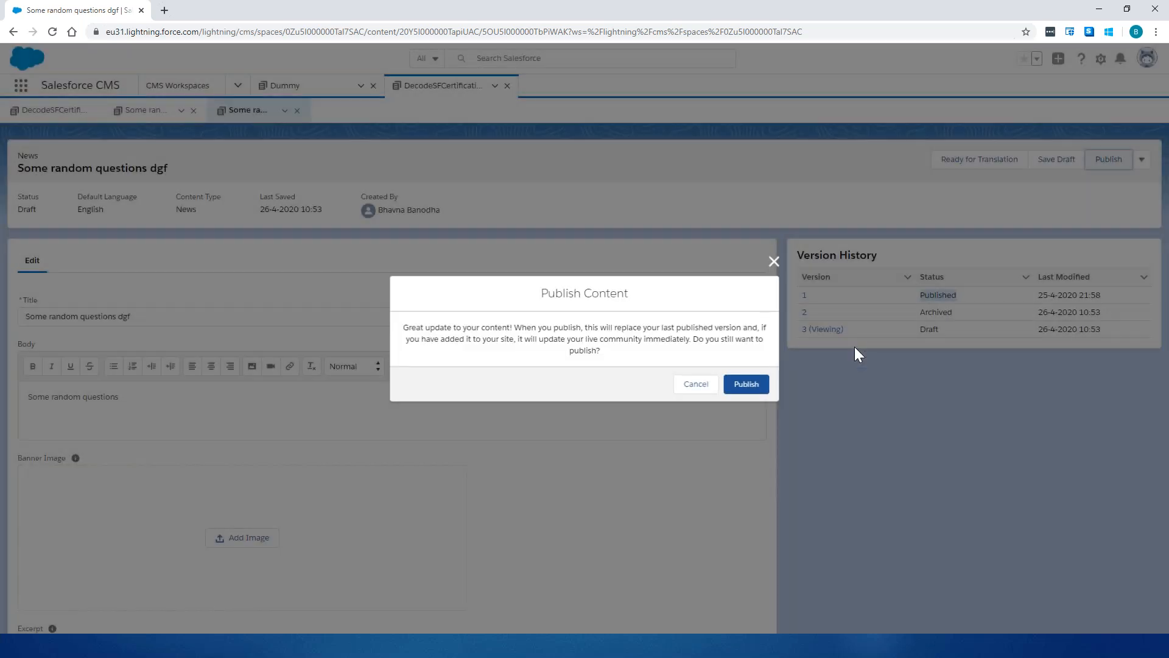
{"action": "left_click", "coordinate": [753, 385]}
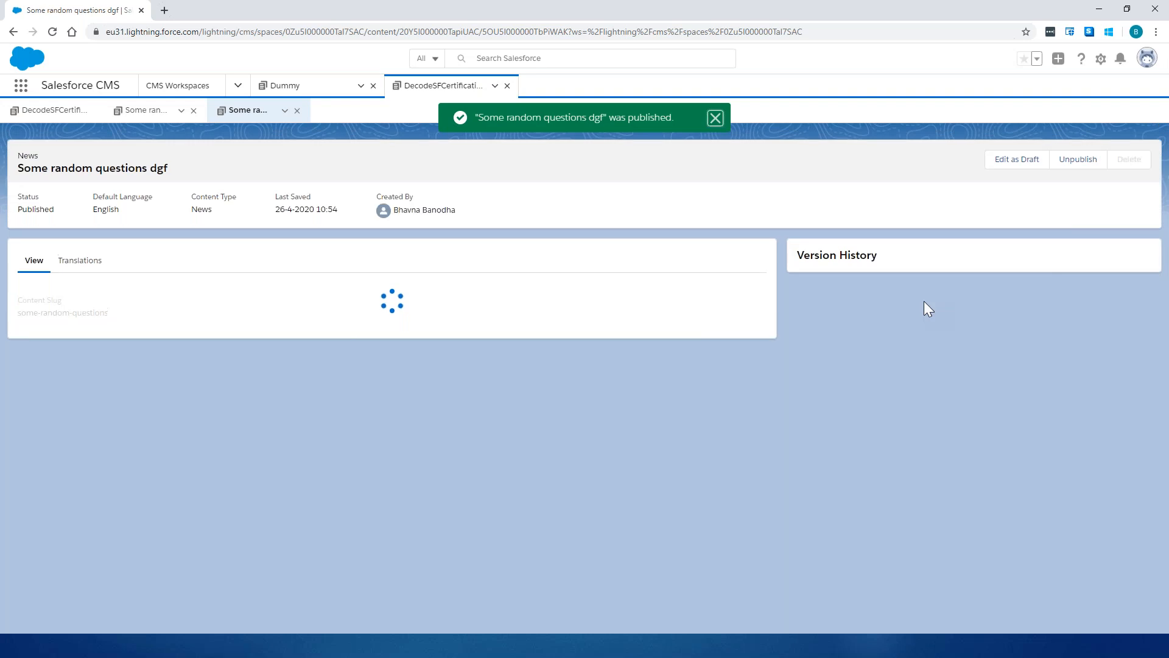
{"action": "left_click_drag", "start_coordinate": [954, 296], "coordinate": [919, 296]}
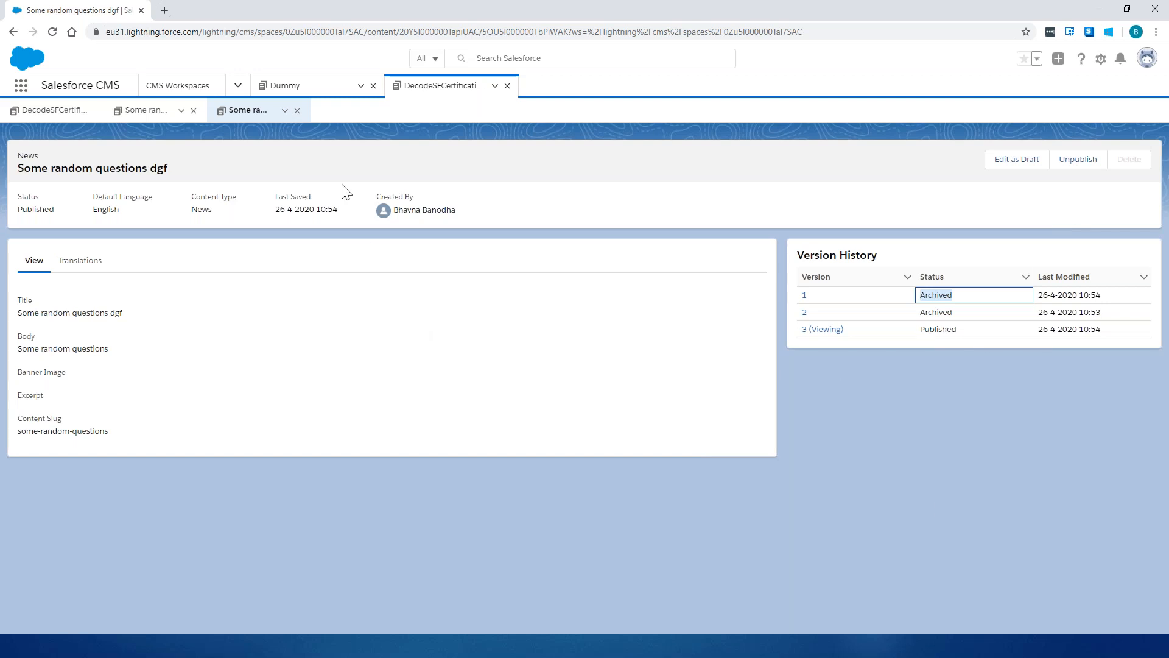
- Close the published content version and the Dummy workspace, and return to the DecodeSFCertifications content list
{"action": "left_click", "coordinate": [297, 110]}
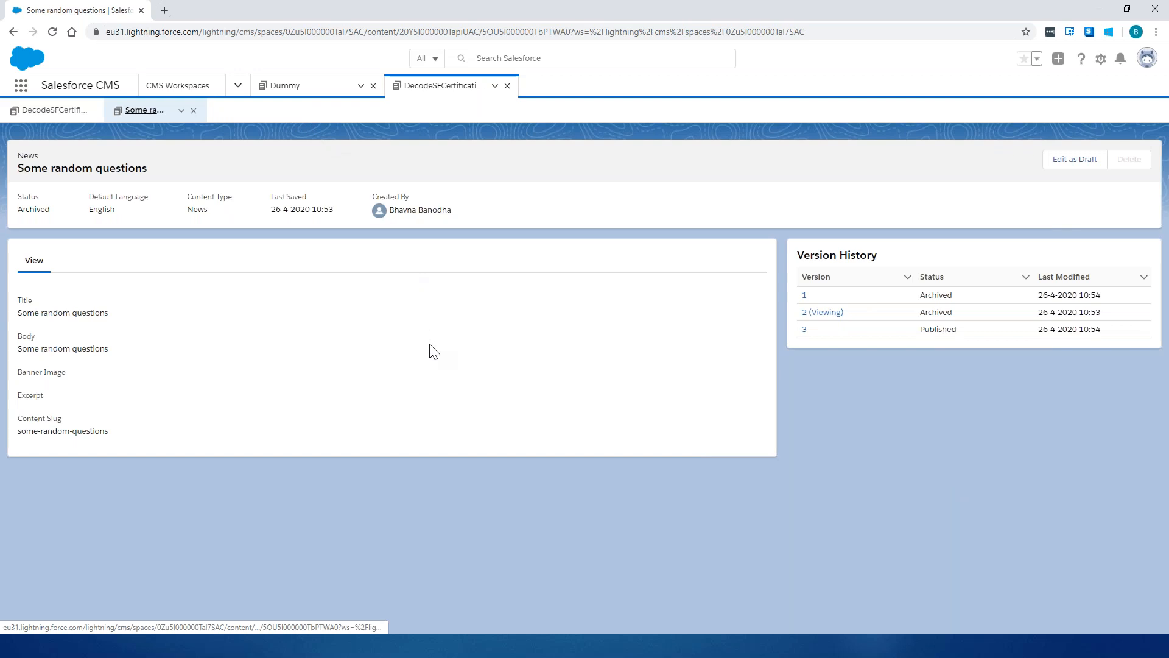
{"action": "left_click", "coordinate": [374, 86]}
{"action": "left_click", "coordinate": [49, 116]}
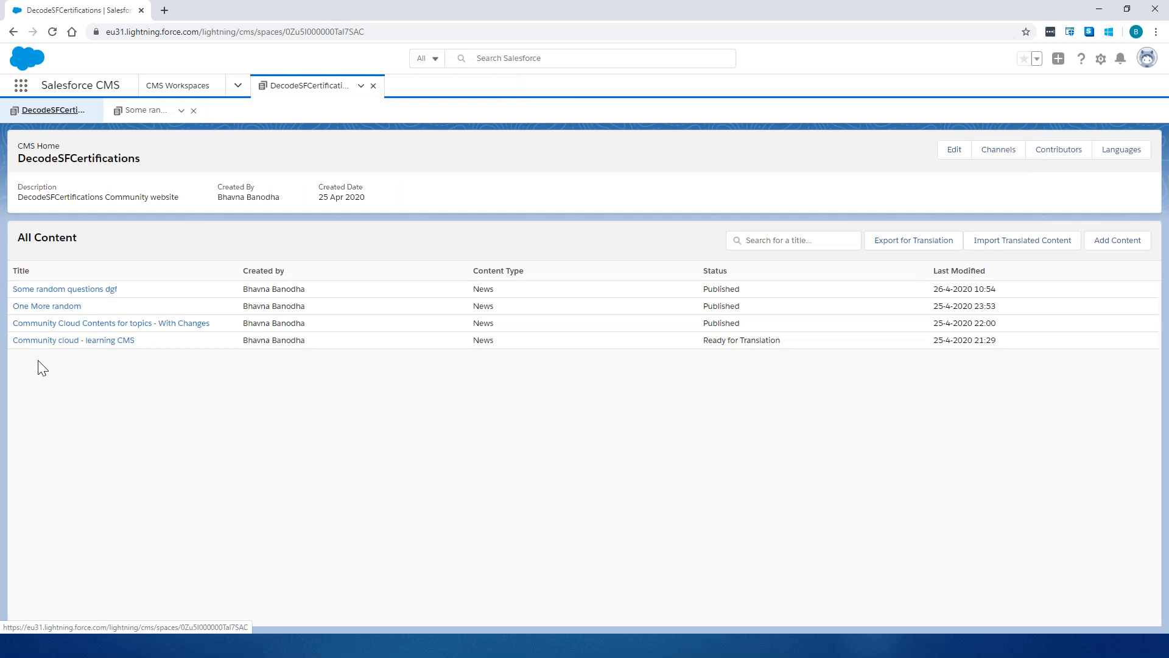
- Examine the status of the "Community cloud - learning CMS" content and return to the workspace's content list
{"action": "left_click", "coordinate": [107, 347]}
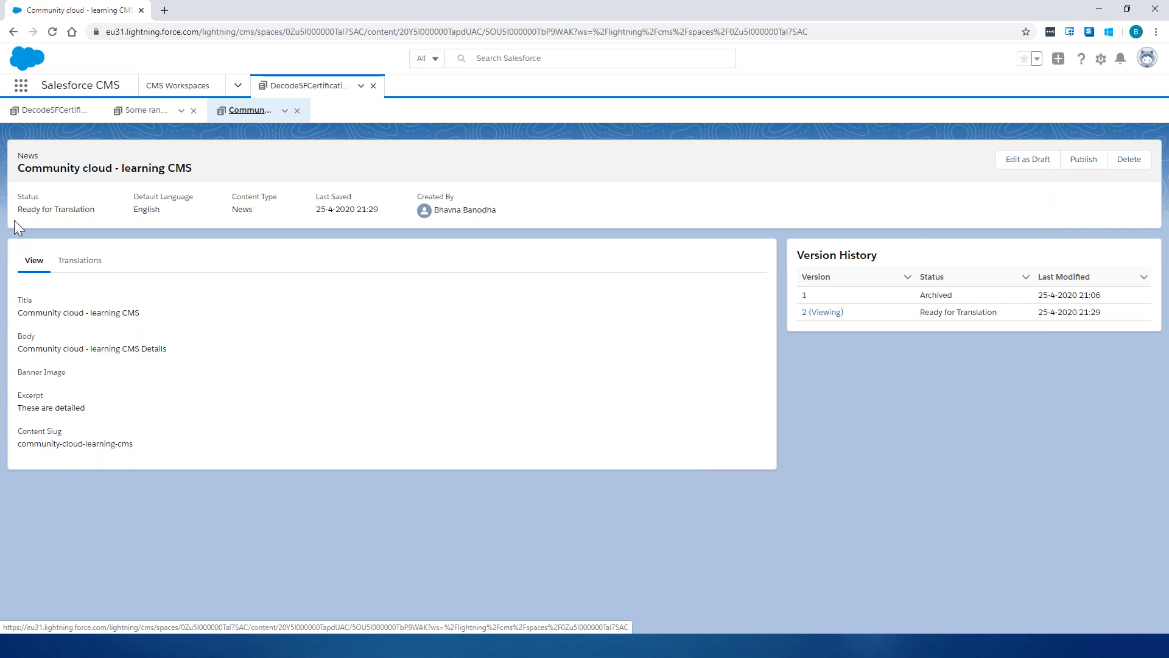
{"action": "left_click_drag", "start_coordinate": [21, 217], "coordinate": [127, 119]}
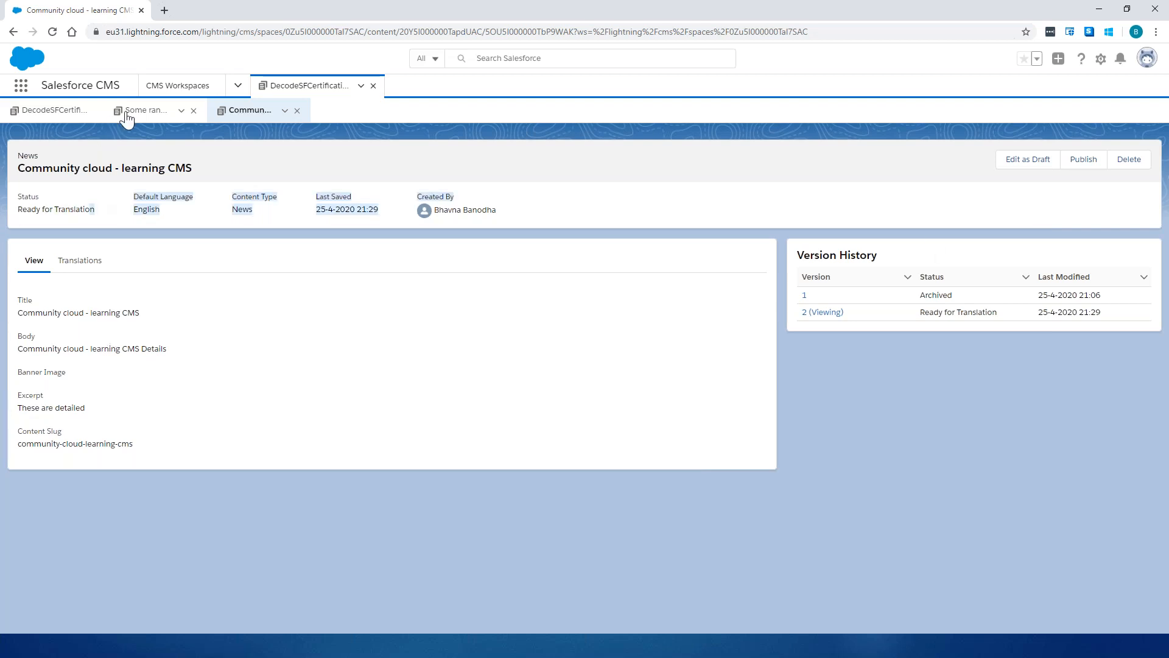
{"action": "left_click", "coordinate": [59, 113]}
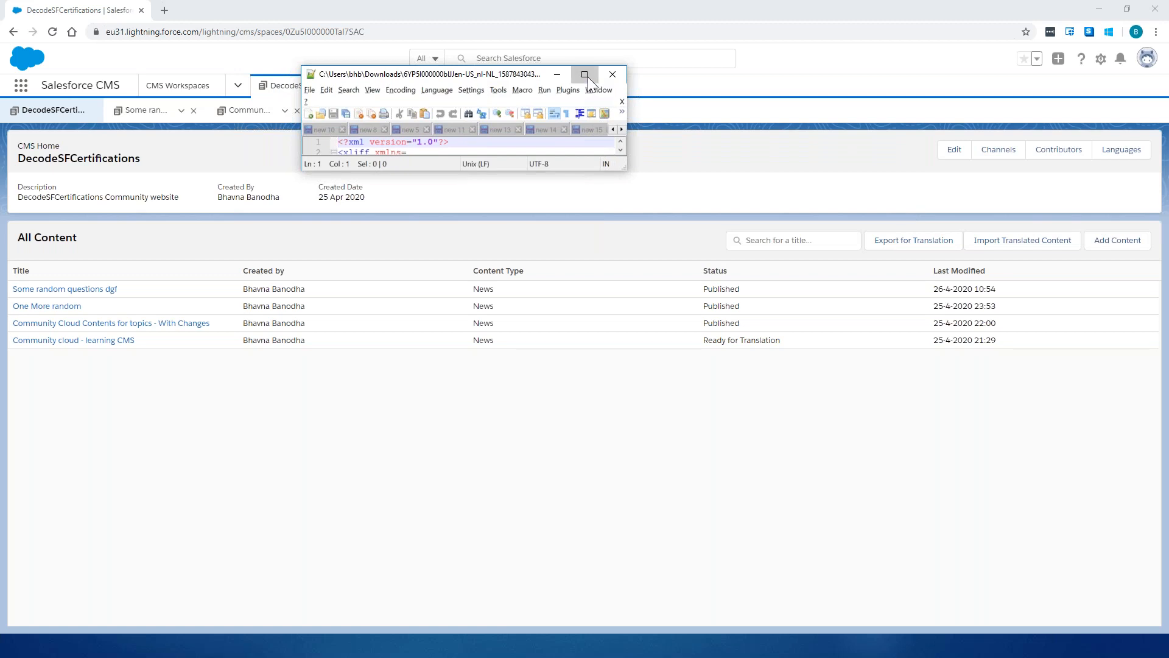
- Examine the en-US to nl-NL translation file in Notepad++ and switch back to Salesforce CMS in the browser
{"action": "left_click", "coordinate": [582, 73]}
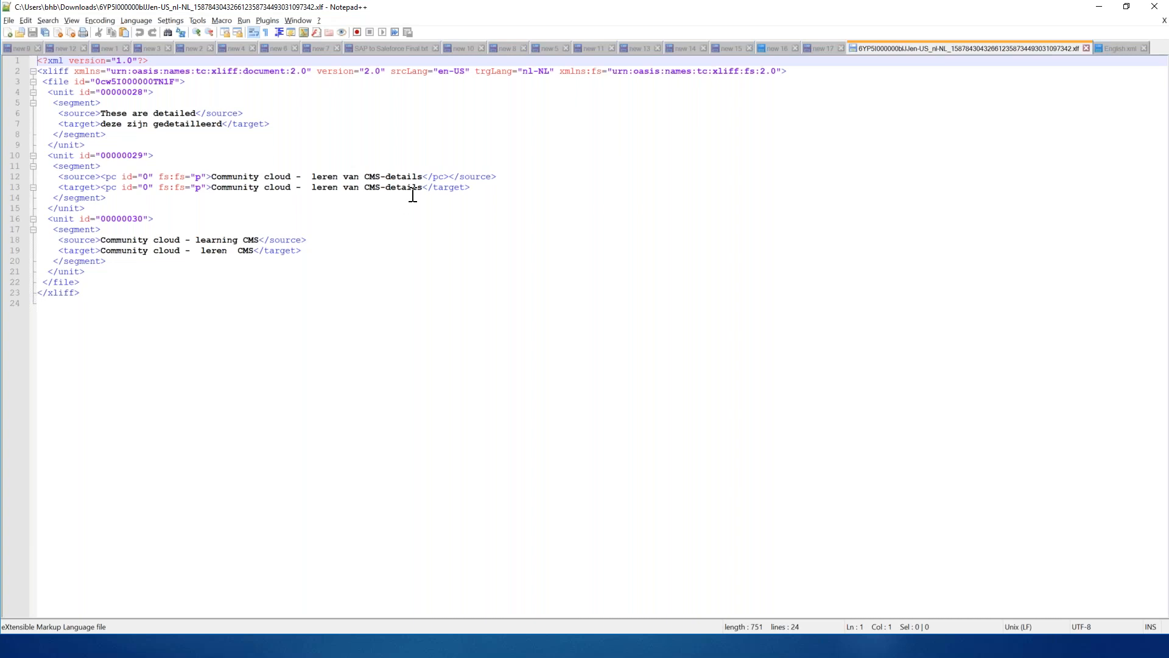
{"action": "key", "text": "alt+Tab"}
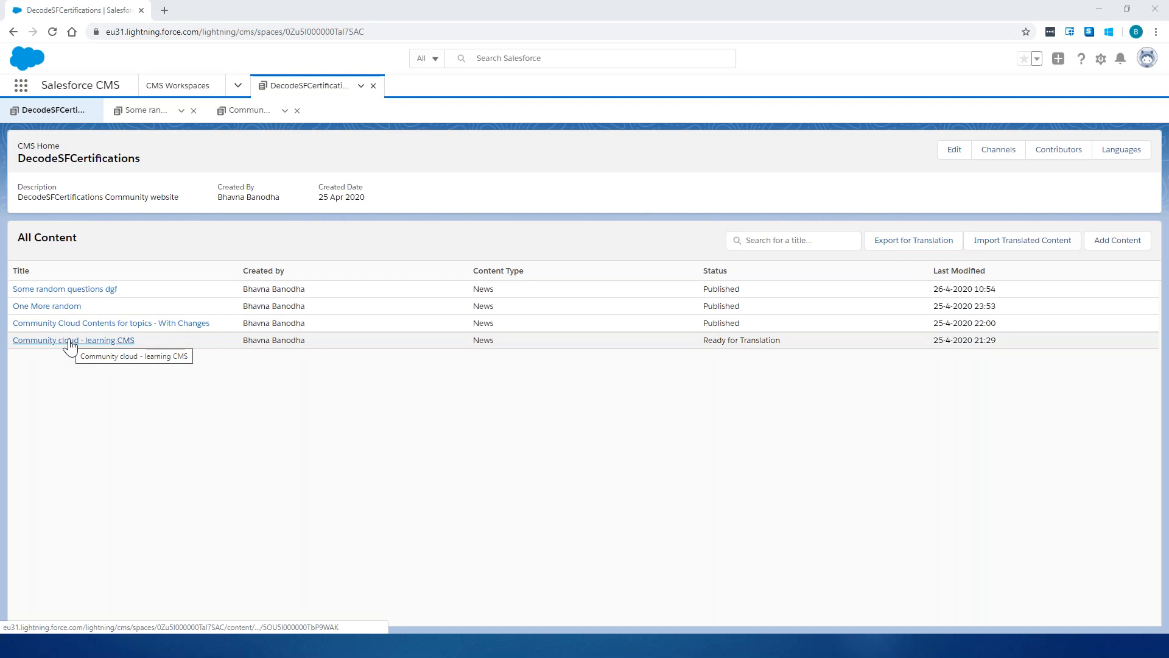
- Check the translations of the "One More random" and "Community Cloud Contents for topics - With Changes" content
{"action": "left_click", "coordinate": [60, 308]}
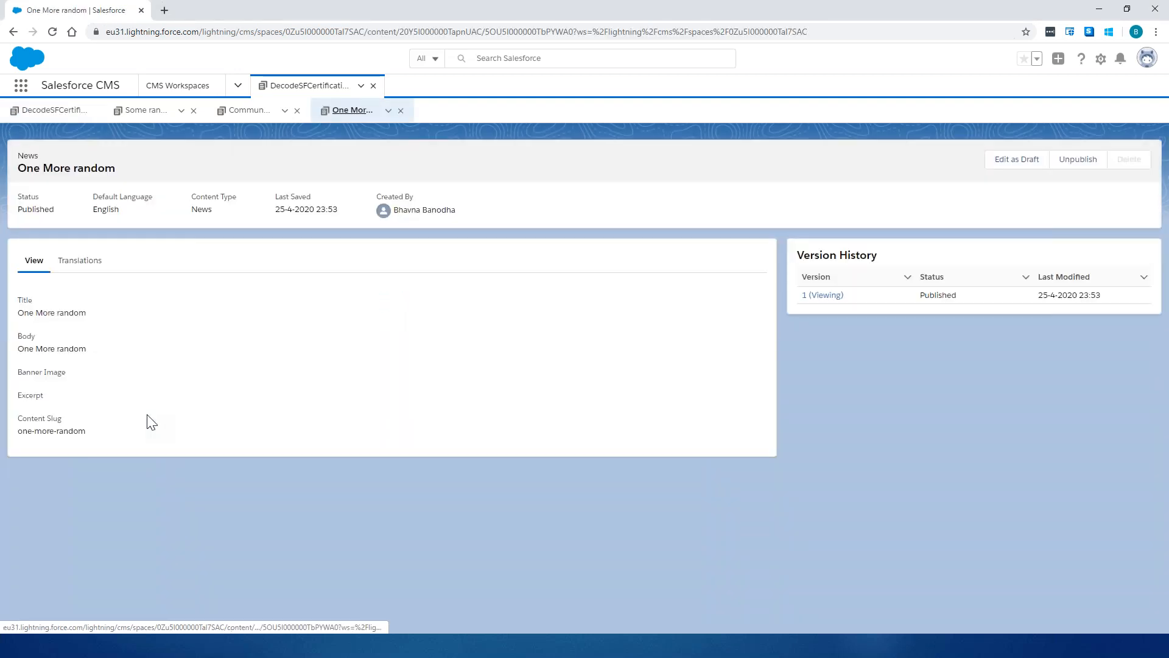
{"action": "left_click", "coordinate": [80, 260]}
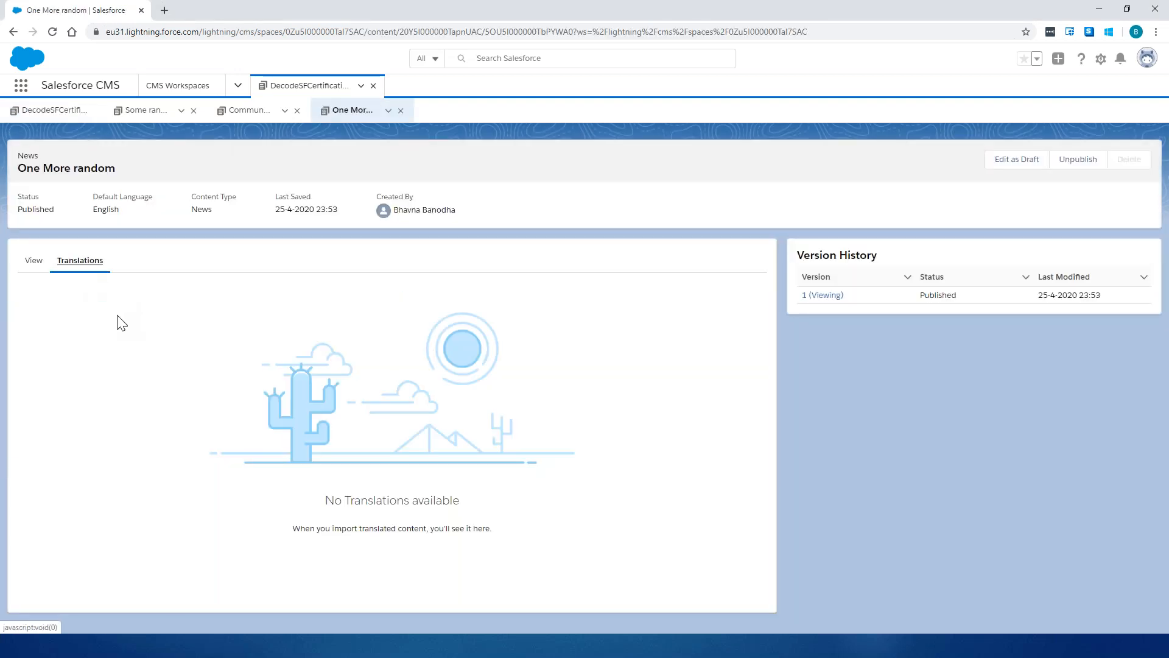
{"action": "left_click", "coordinate": [146, 111]}
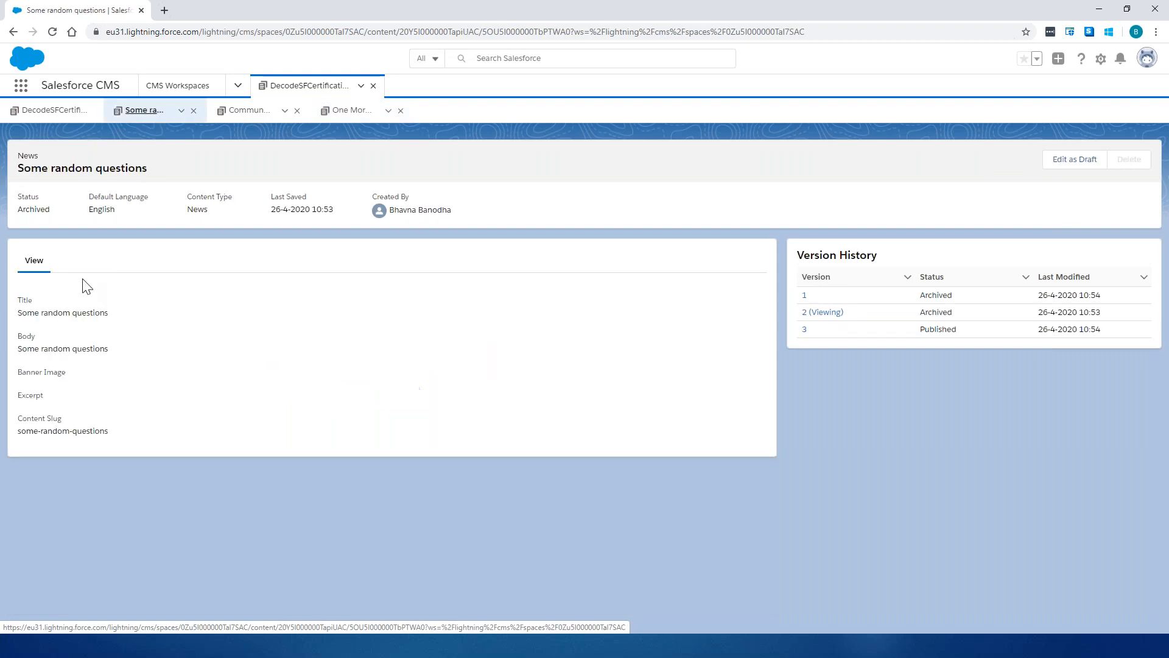
{"action": "left_click", "coordinate": [50, 111]}
{"action": "left_click", "coordinate": [61, 304]}
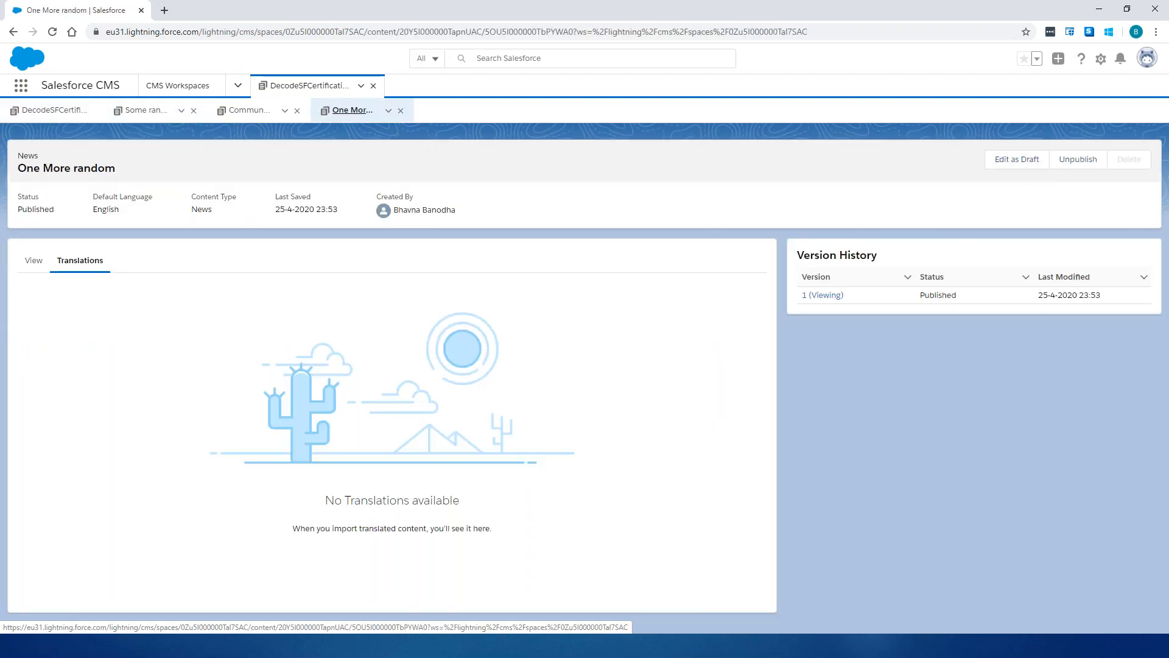
{"action": "left_click", "coordinate": [46, 110]}
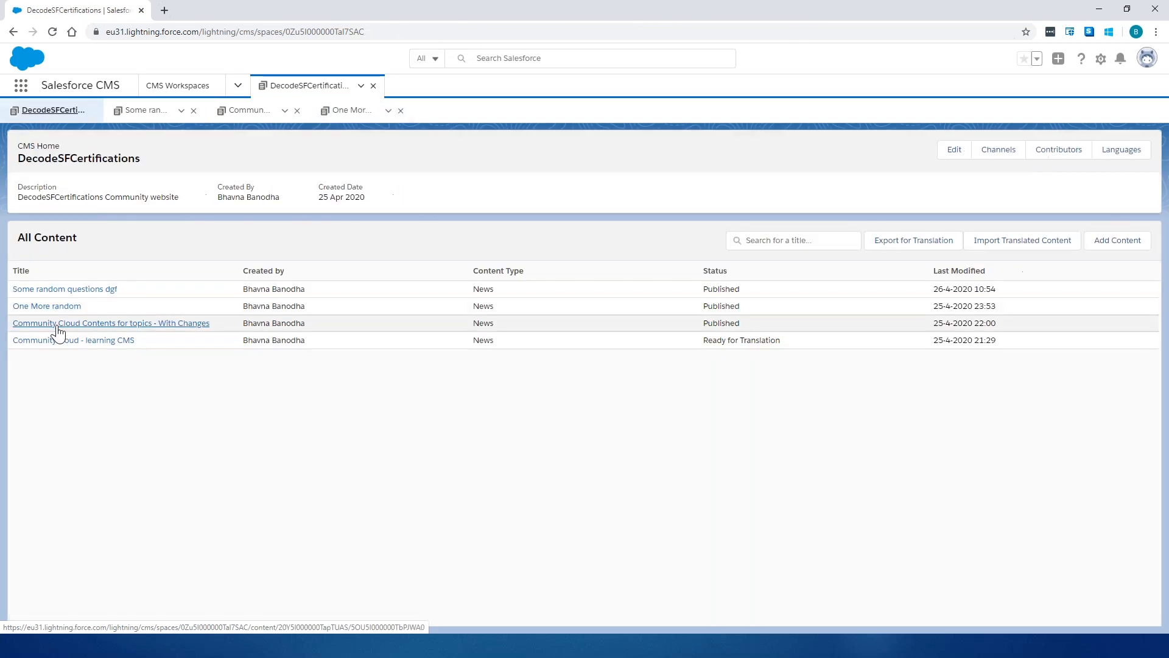
{"action": "left_click", "coordinate": [57, 325]}
{"action": "left_click", "coordinate": [82, 268]}
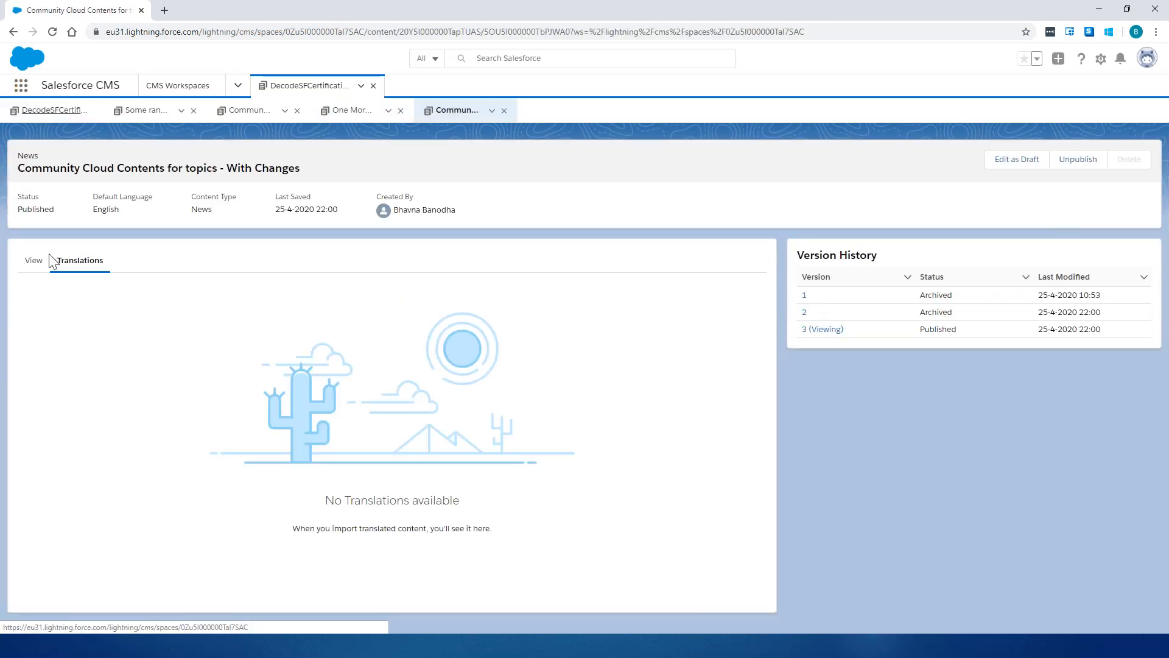
- Display the Spanish translation of the "Community cloud - learning CMS" content
{"action": "left_click", "coordinate": [49, 110]}
{"action": "left_click", "coordinate": [60, 342]}
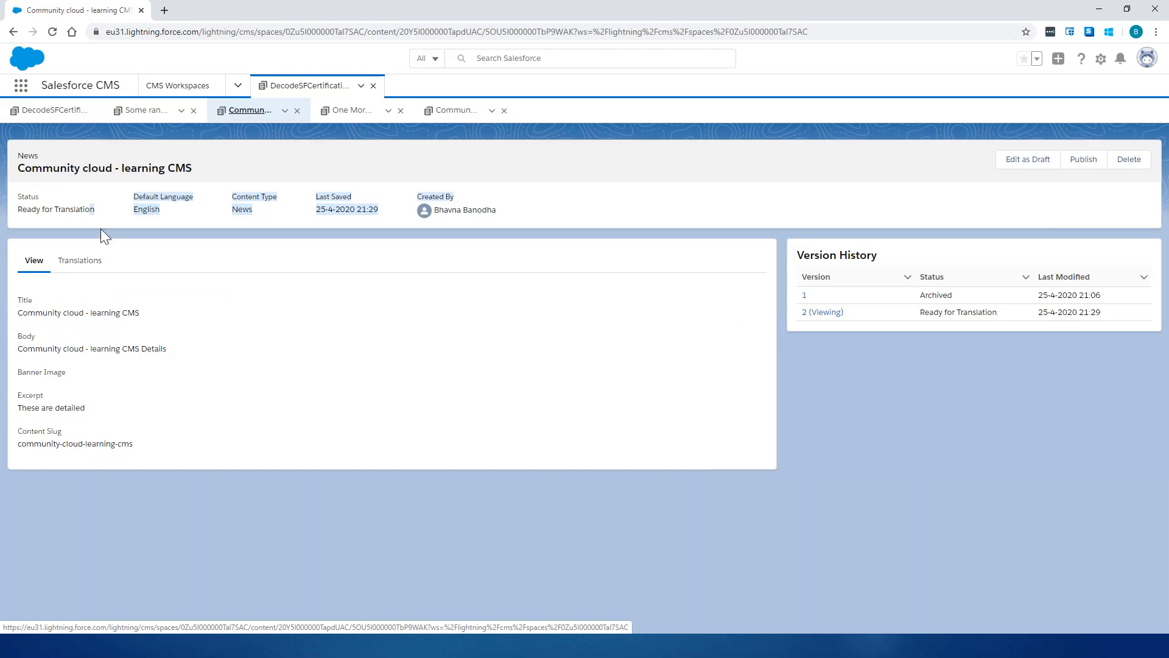
{"action": "left_click", "coordinate": [83, 262]}
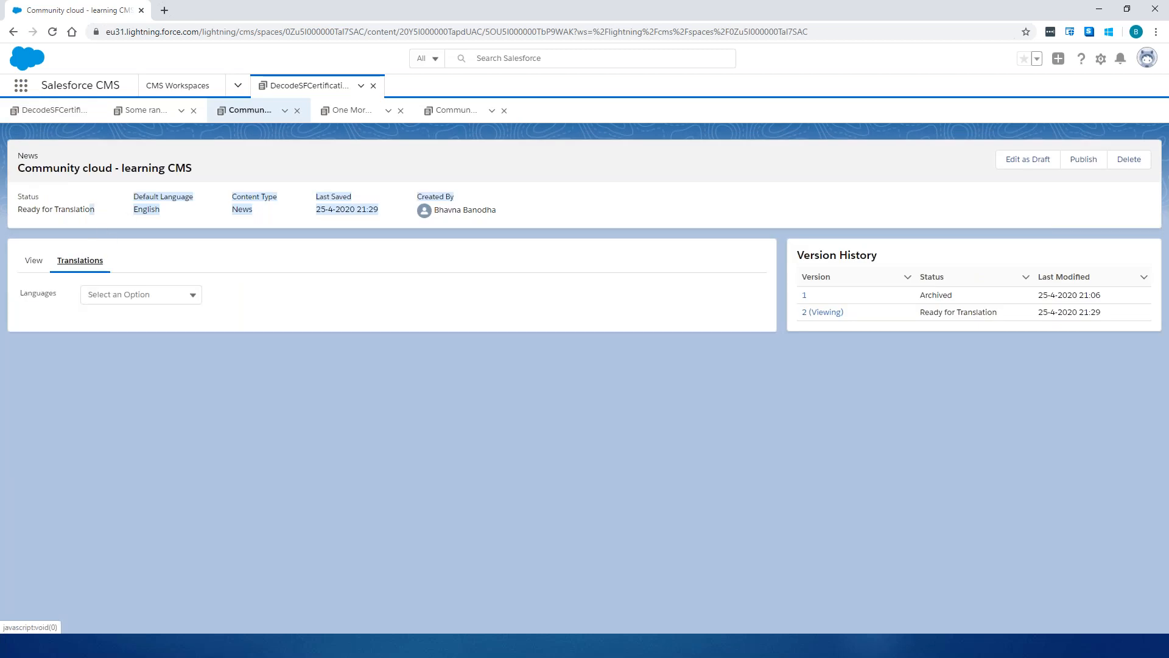
{"action": "left_click", "coordinate": [191, 296]}
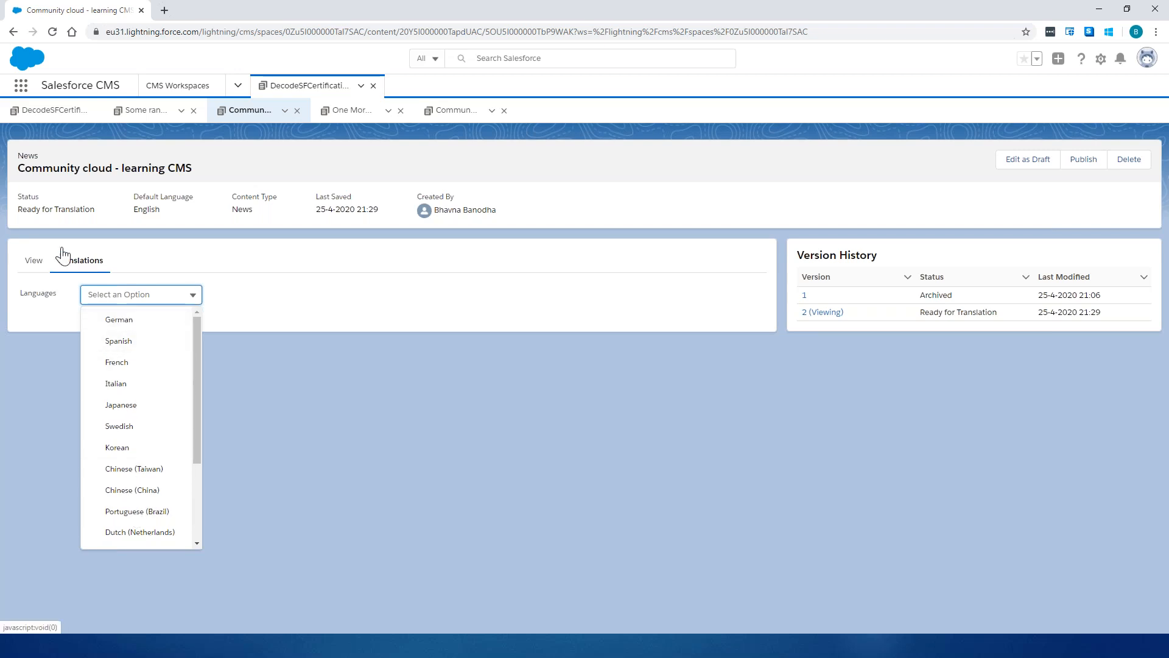
{"action": "left_click", "coordinate": [145, 340]}
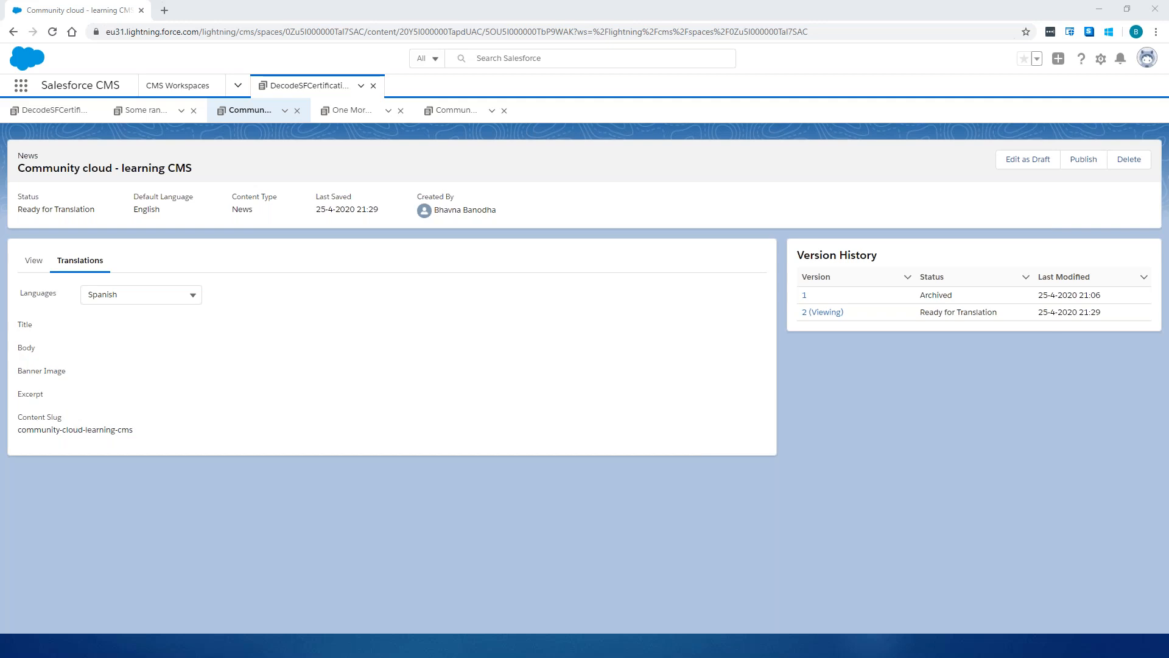
- Examine the exported XLF translation files in the workspace export archive in File Explorer and return to the browser
{"action": "left_click_drag", "start_coordinate": [907, 156], "coordinate": [345, 167]}
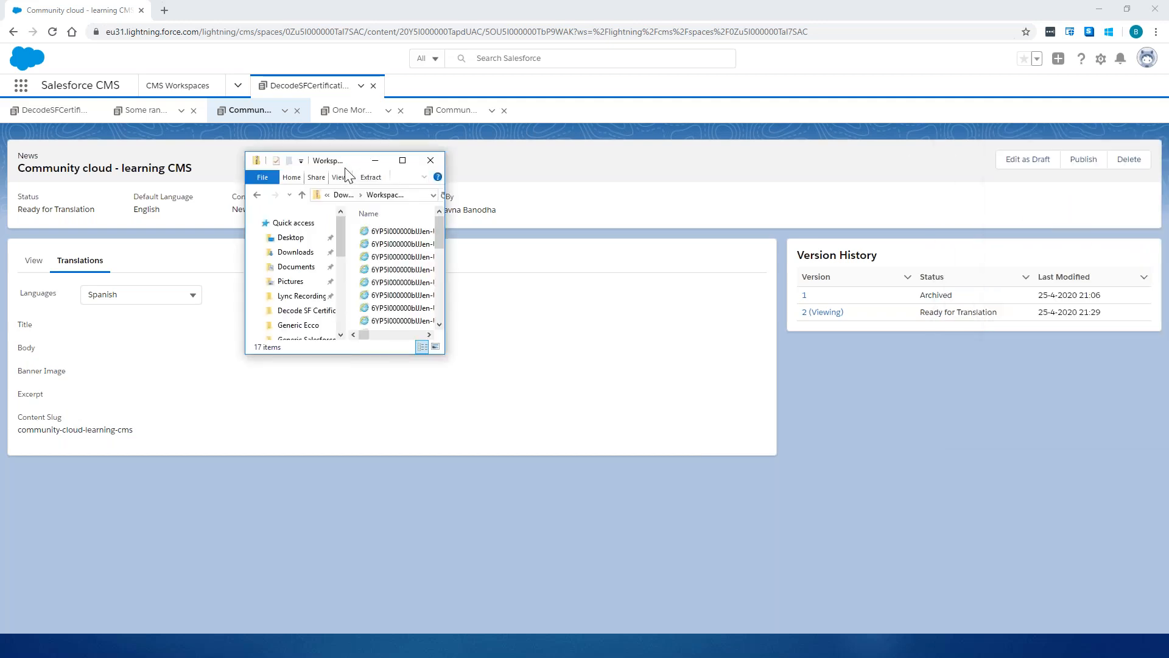
{"action": "left_click", "coordinate": [405, 162]}
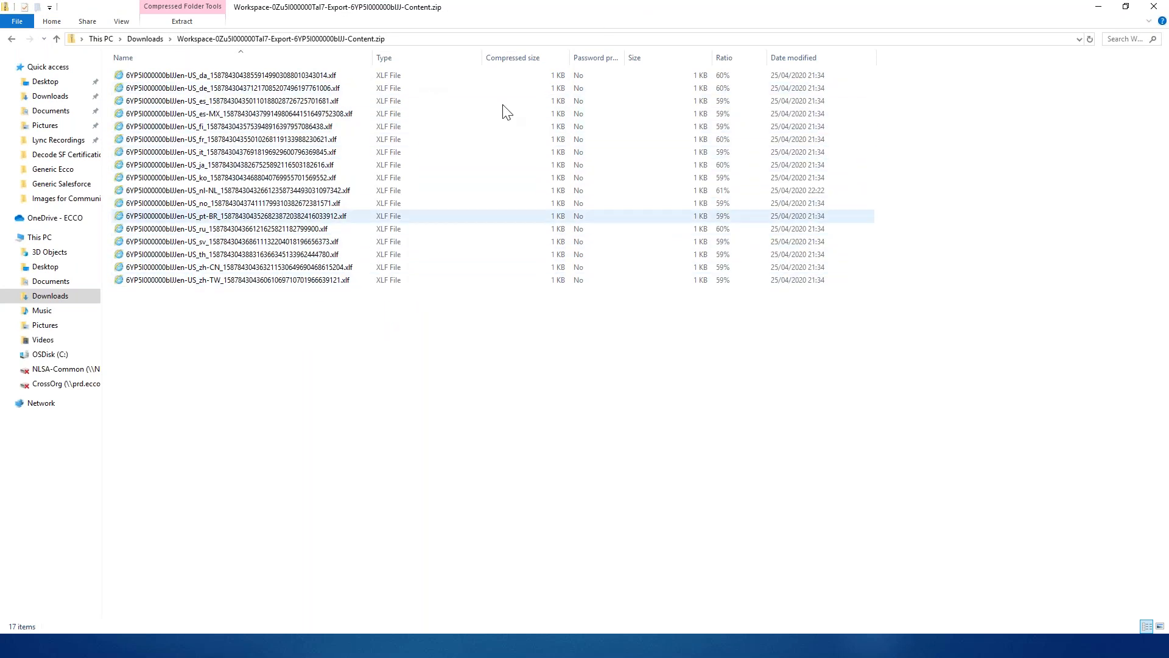
{"action": "left_click_drag", "start_coordinate": [529, 9], "coordinate": [1168, 350]}
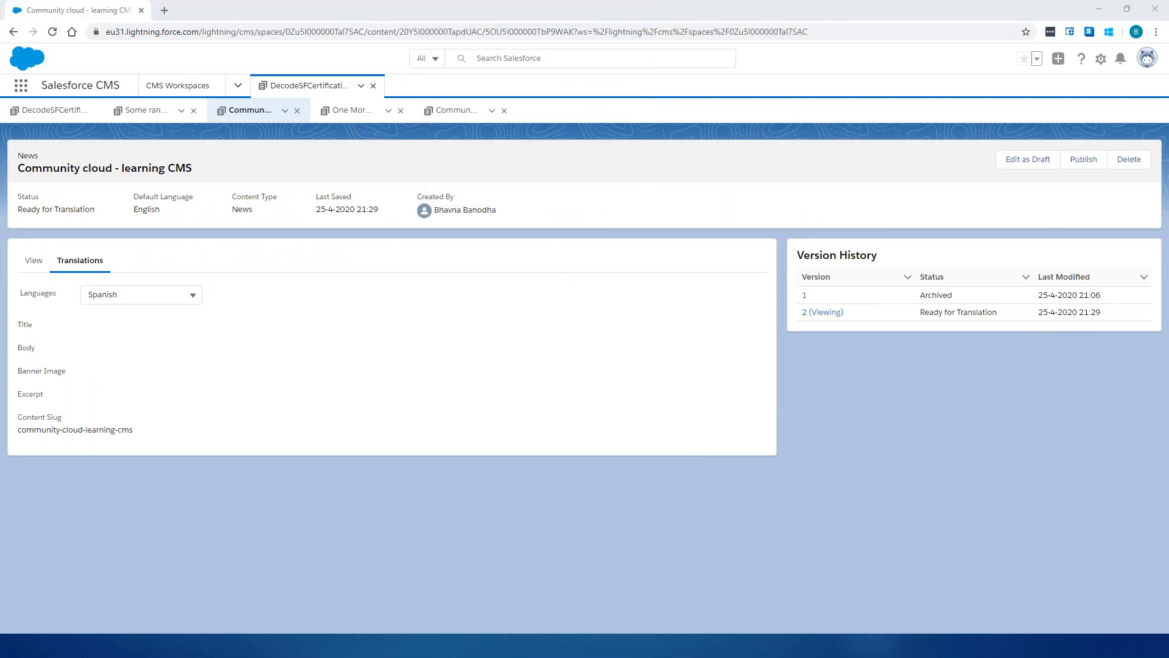
- Open the DecodeSFCertifications workspace's channel selection and review the connection types for creating a channel, without creating one
{"action": "left_click", "coordinate": [43, 111]}
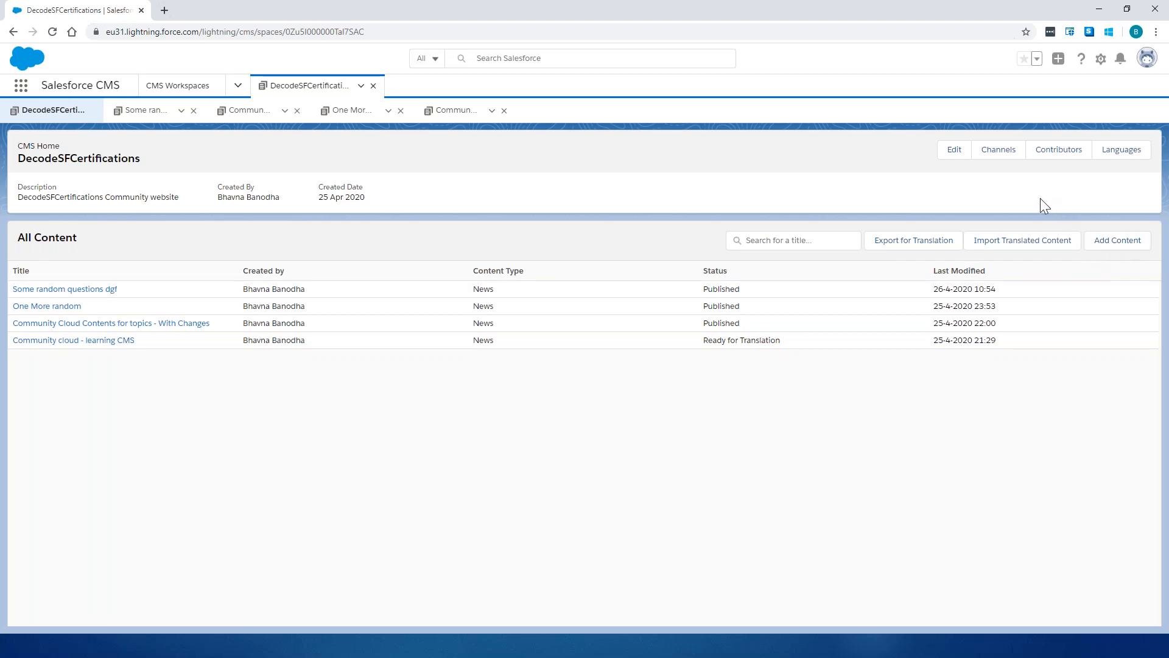
{"action": "left_click", "coordinate": [998, 159]}
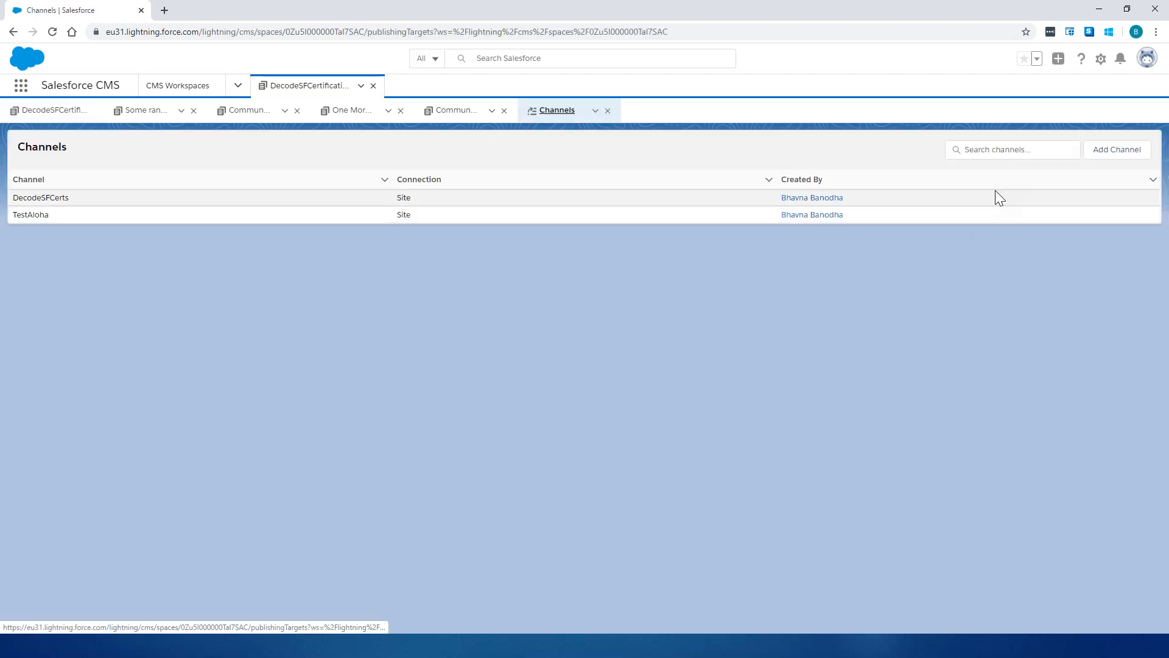
{"action": "left_click", "coordinate": [1125, 152]}
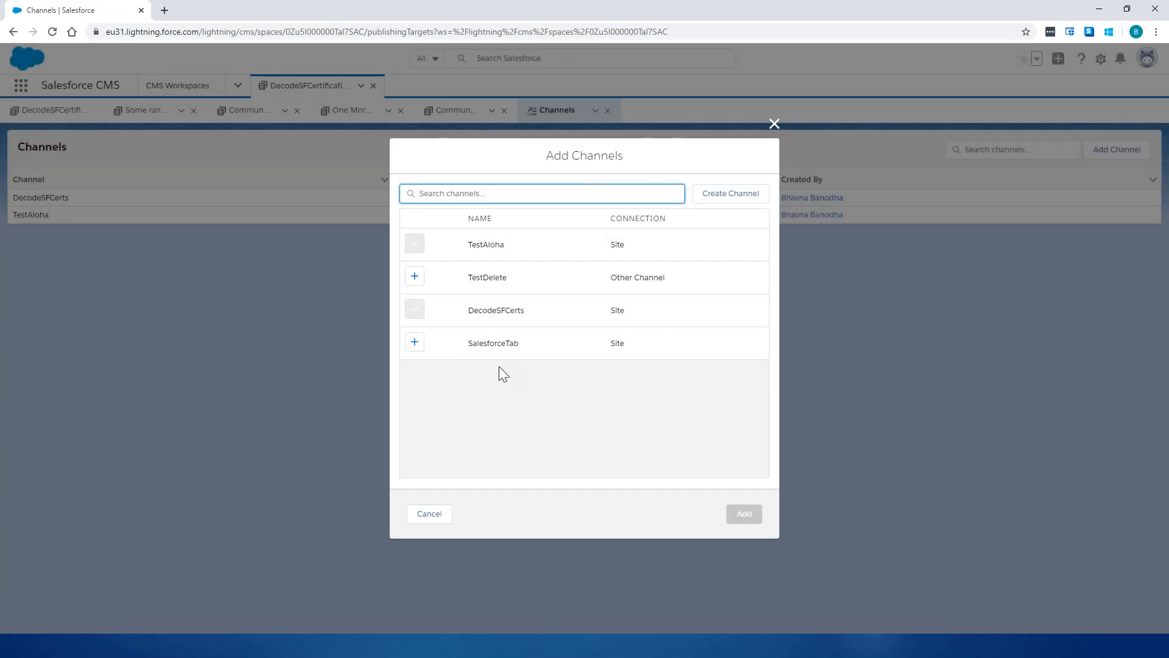
{"action": "left_click", "coordinate": [734, 195]}
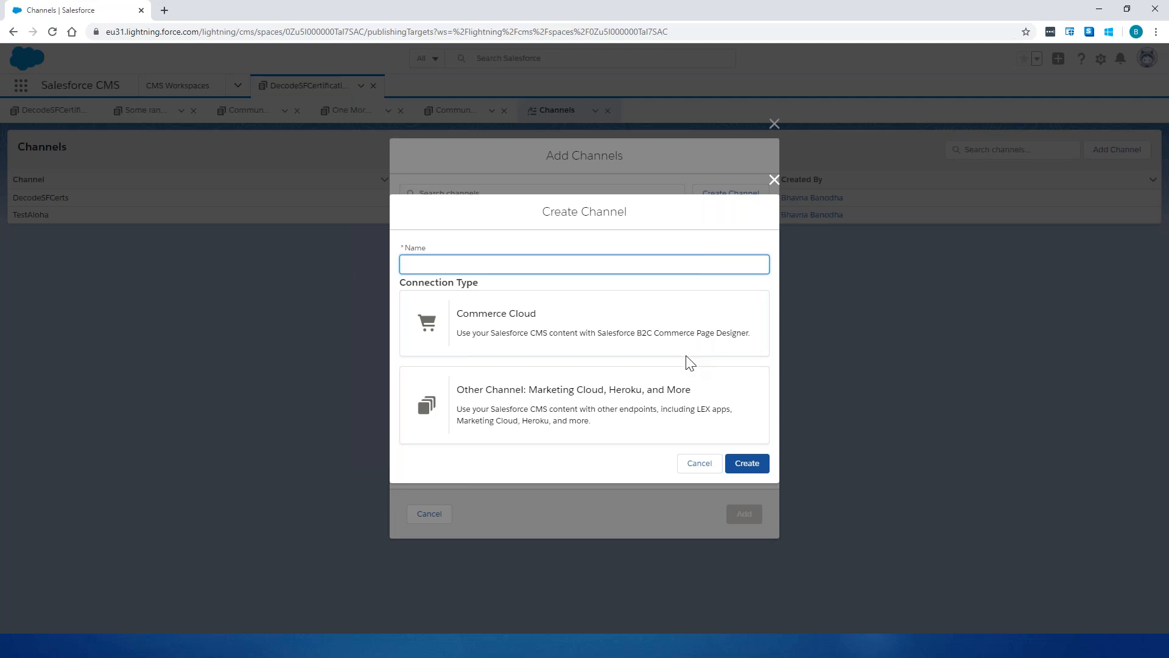
{"action": "left_click", "coordinate": [774, 181]}
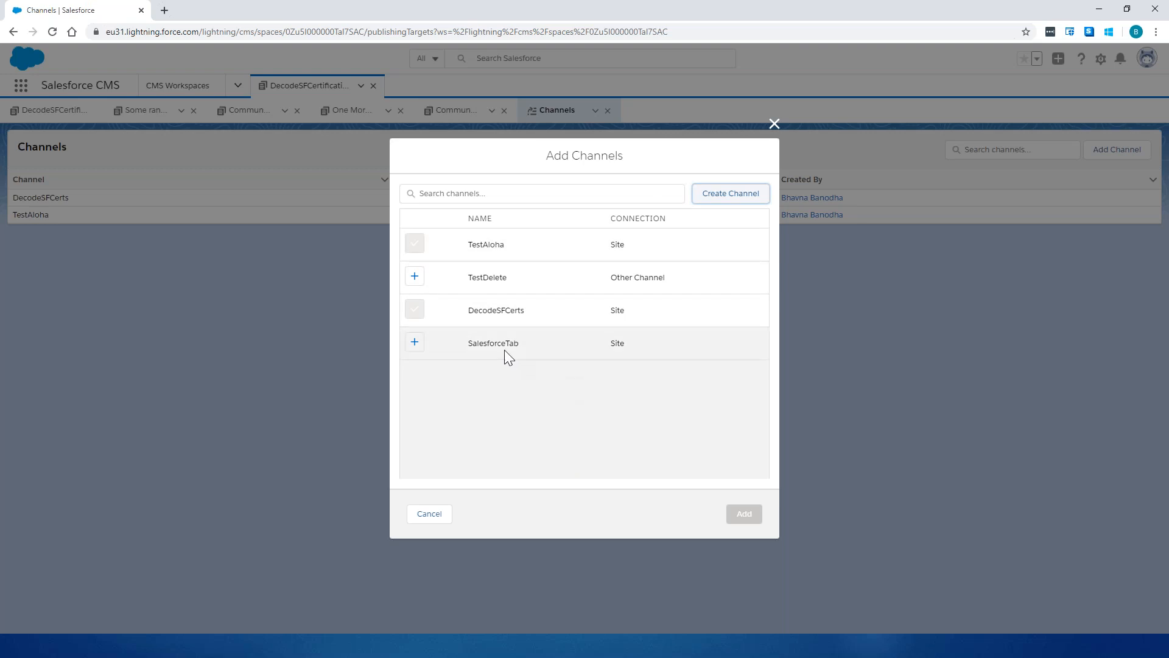
- Add the SalesforceTab site as a channel of the workspace and dismiss the notice
{"action": "left_click", "coordinate": [415, 342]}
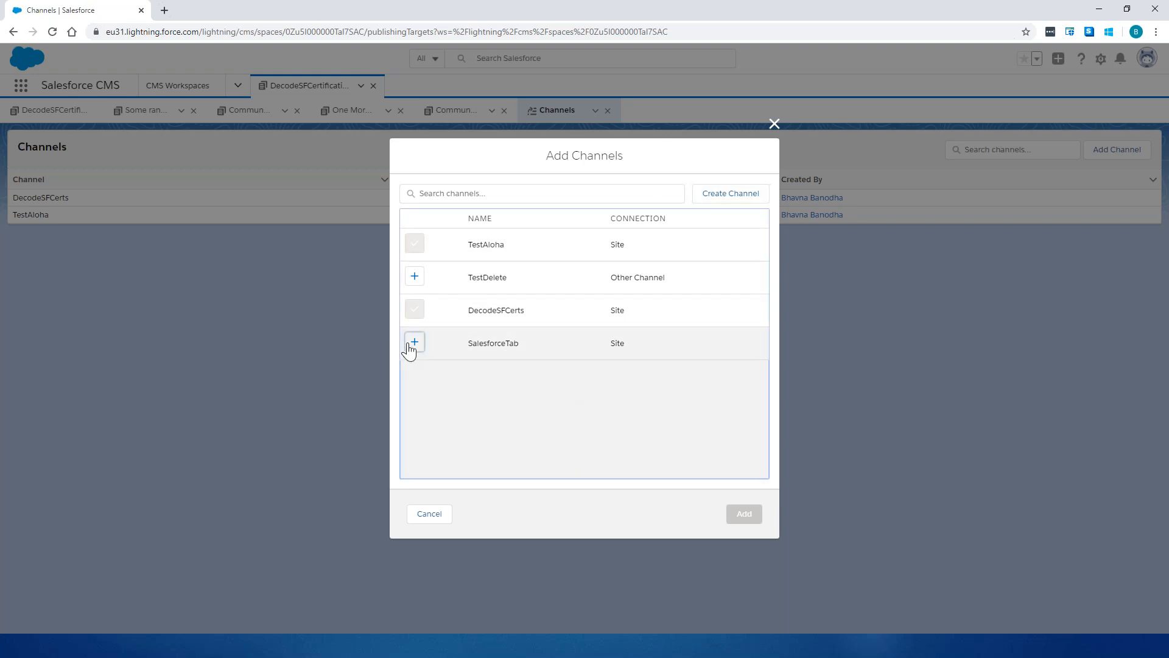
{"action": "left_click", "coordinate": [746, 518]}
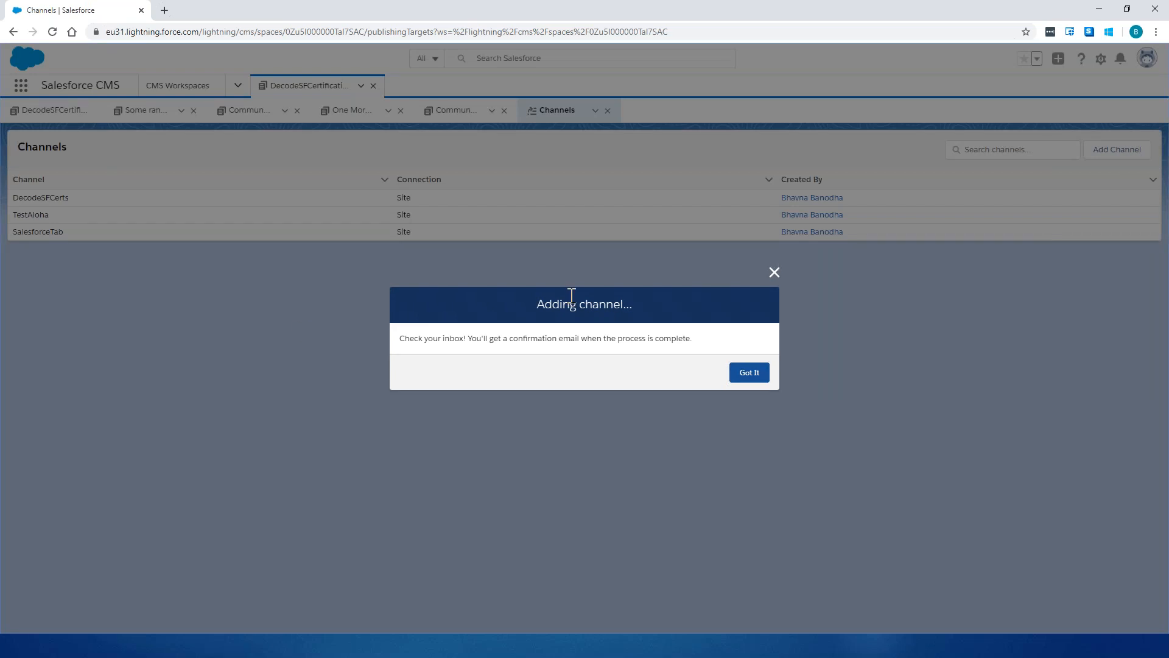
{"action": "left_click", "coordinate": [774, 272]}
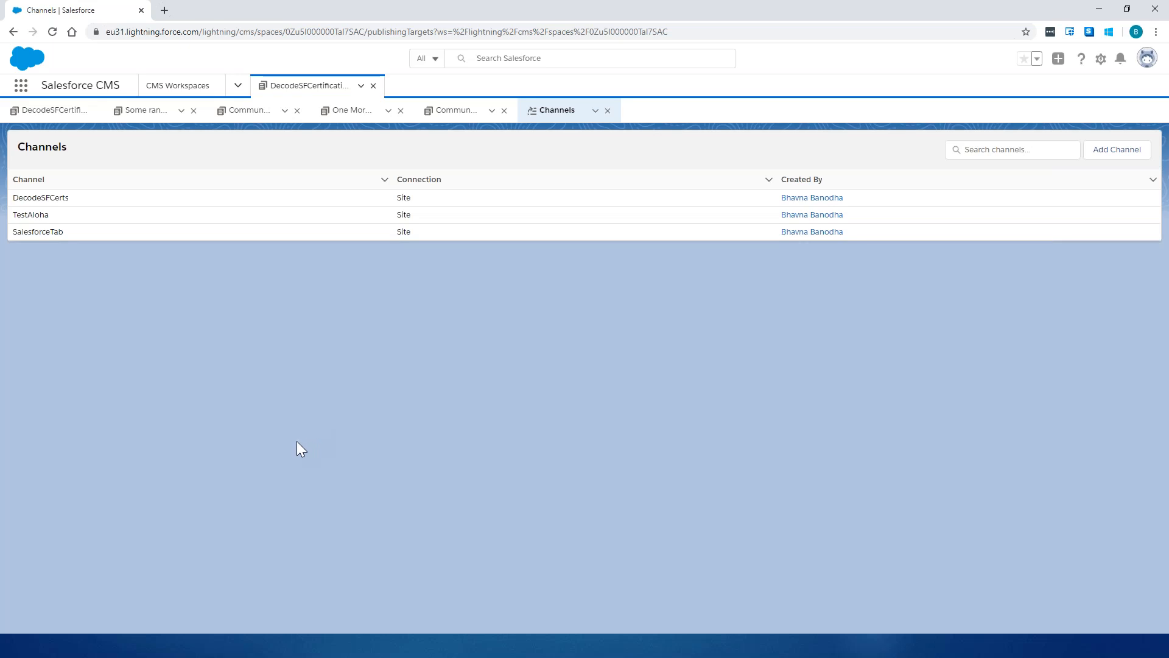
- Open Salesforce Setup, search for "all comm" and open the All Communities page
{"action": "left_click", "coordinate": [1100, 60]}
{"action": "left_click", "coordinate": [1049, 115]}
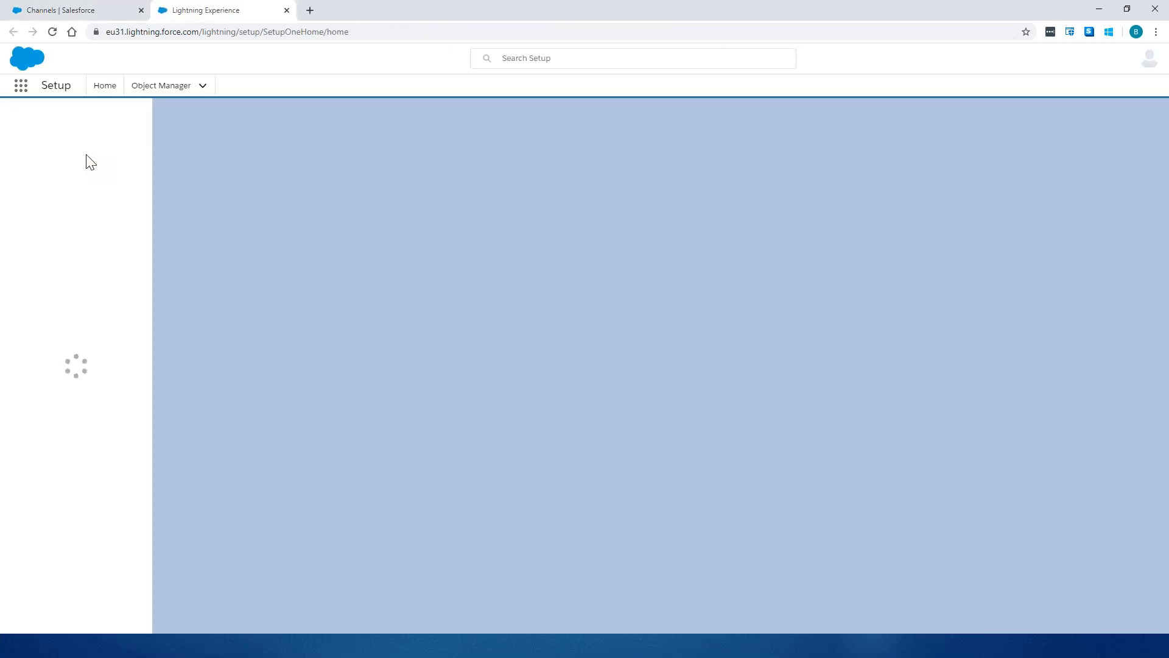
{"action": "left_click", "coordinate": [61, 144]}
{"action": "type", "text": "a"}
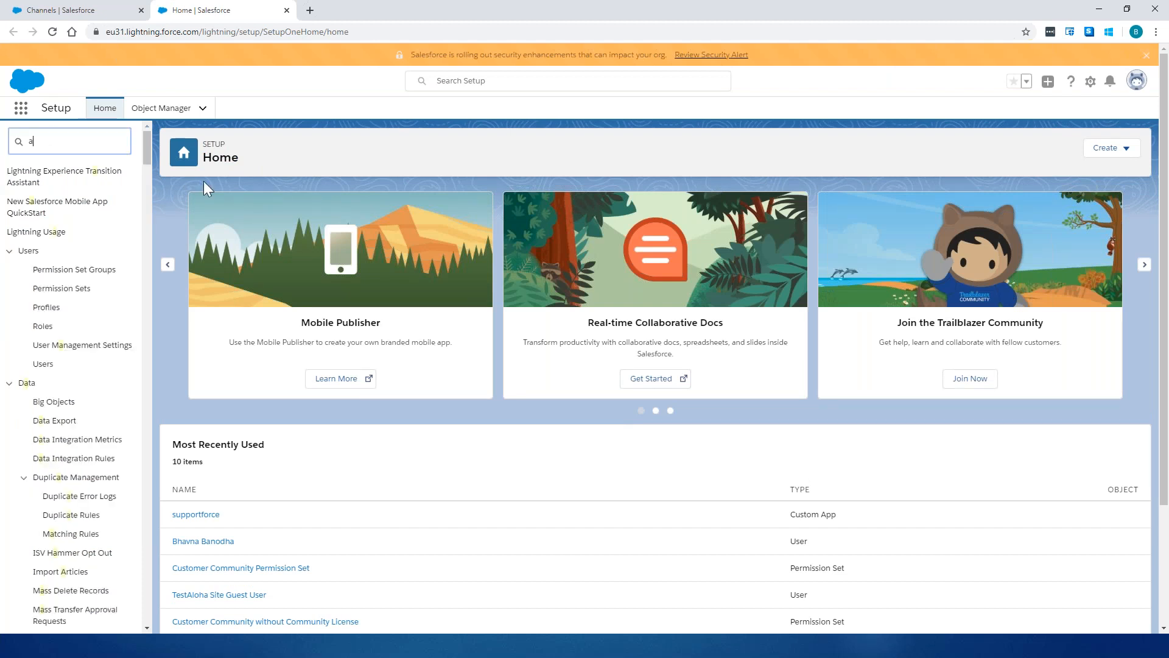
{"action": "type", "text": "ll"}
{"action": "type", "text": " comm"}
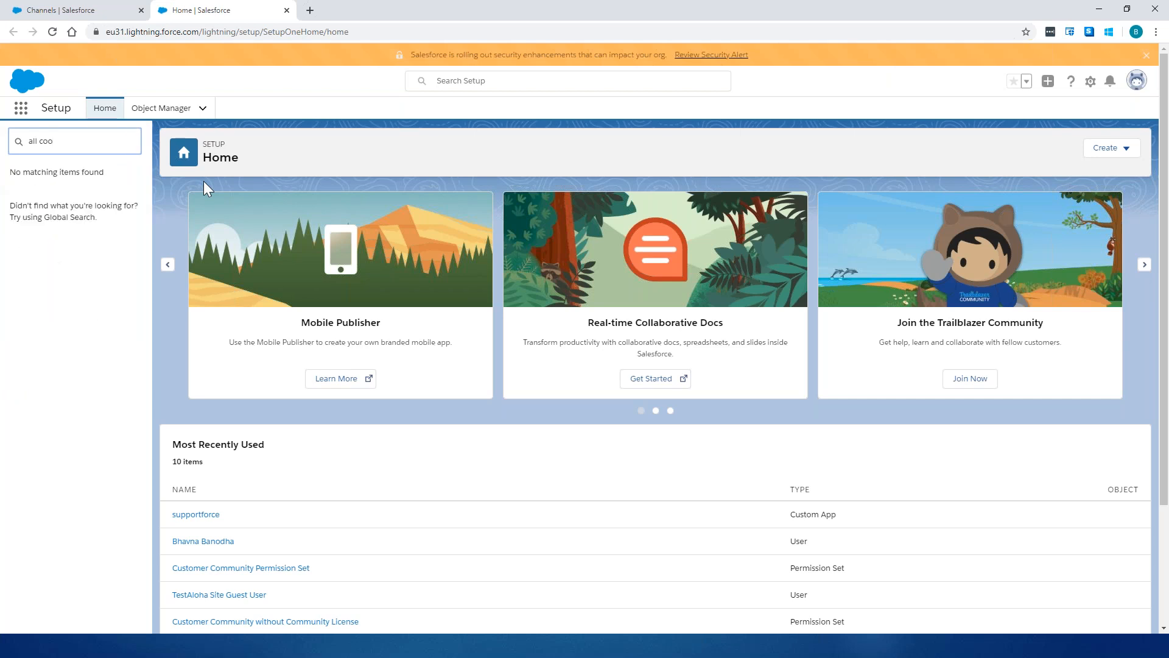
{"action": "left_click", "coordinate": [111, 210]}
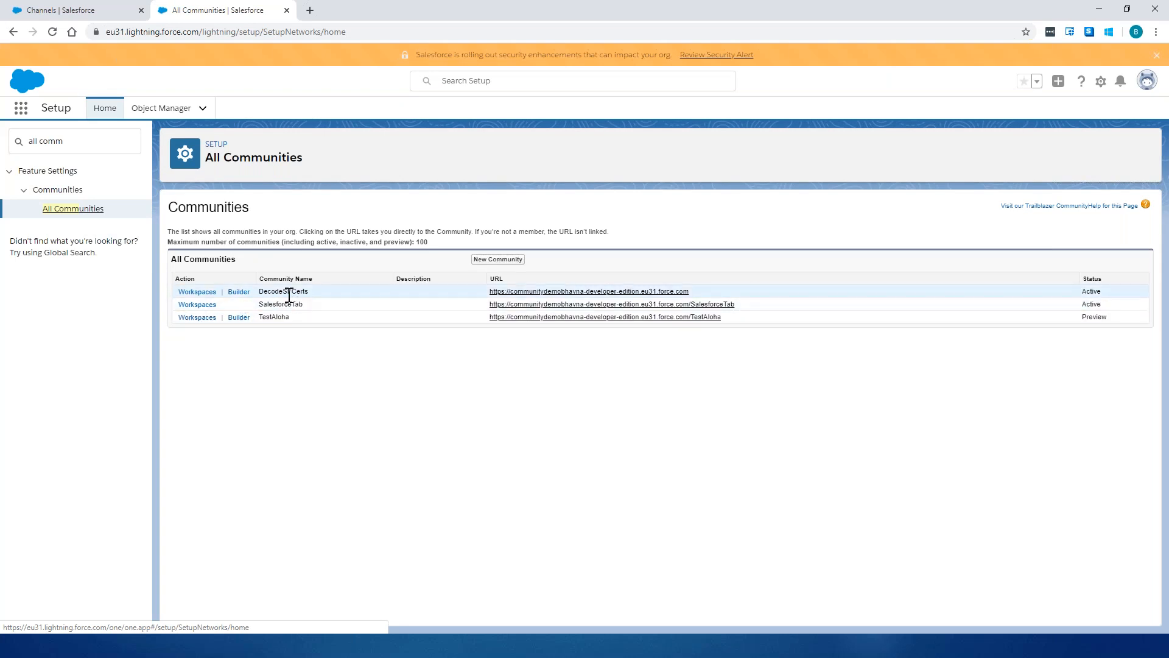
- Open the DecodeSFCerts community in Experience Builder, look at the CMS workspaces meanwhile, and go to the community's Content Management
{"action": "left_click", "coordinate": [242, 294]}
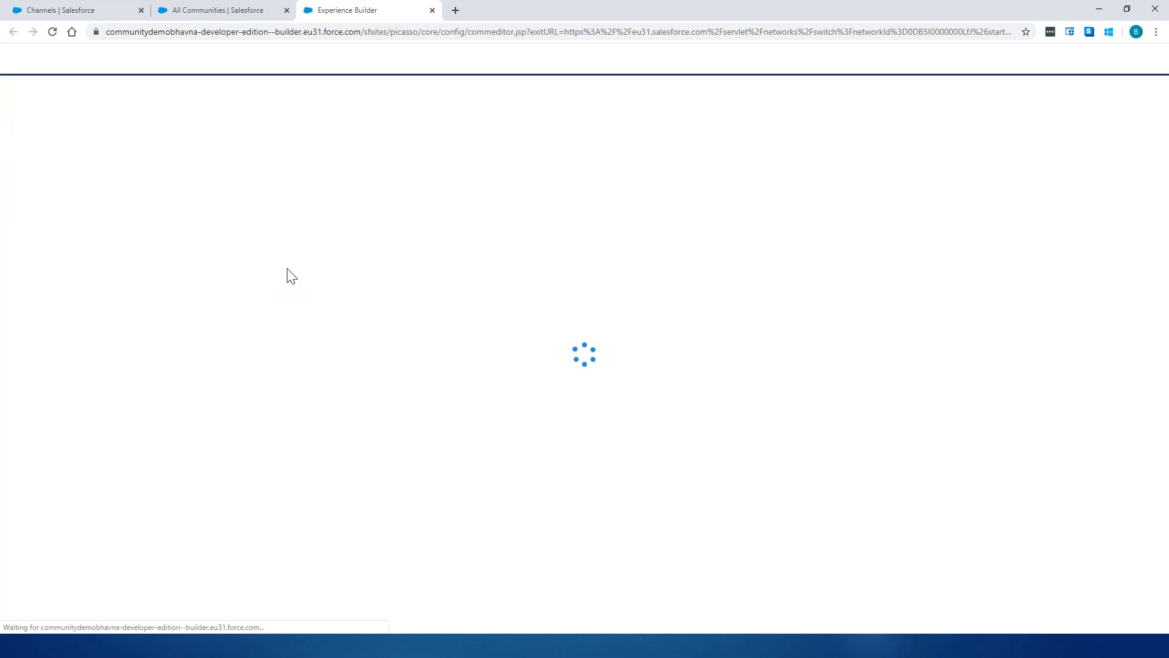
{"action": "left_click", "coordinate": [67, 13]}
{"action": "left_click", "coordinate": [194, 90]}
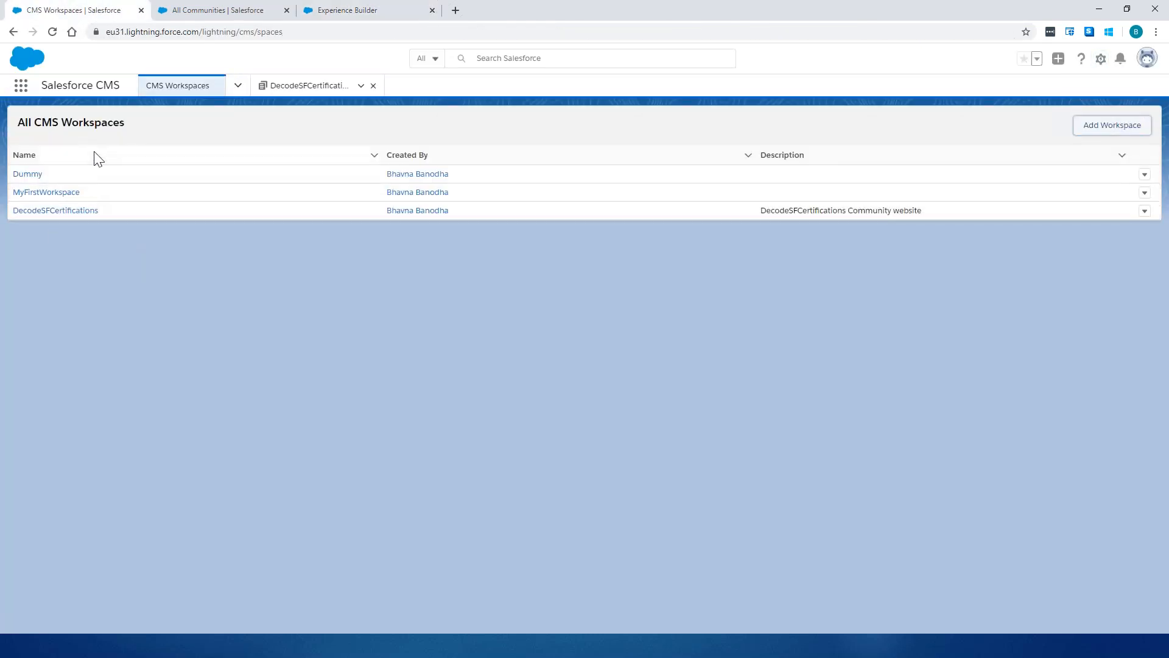
{"action": "left_click", "coordinate": [343, 10]}
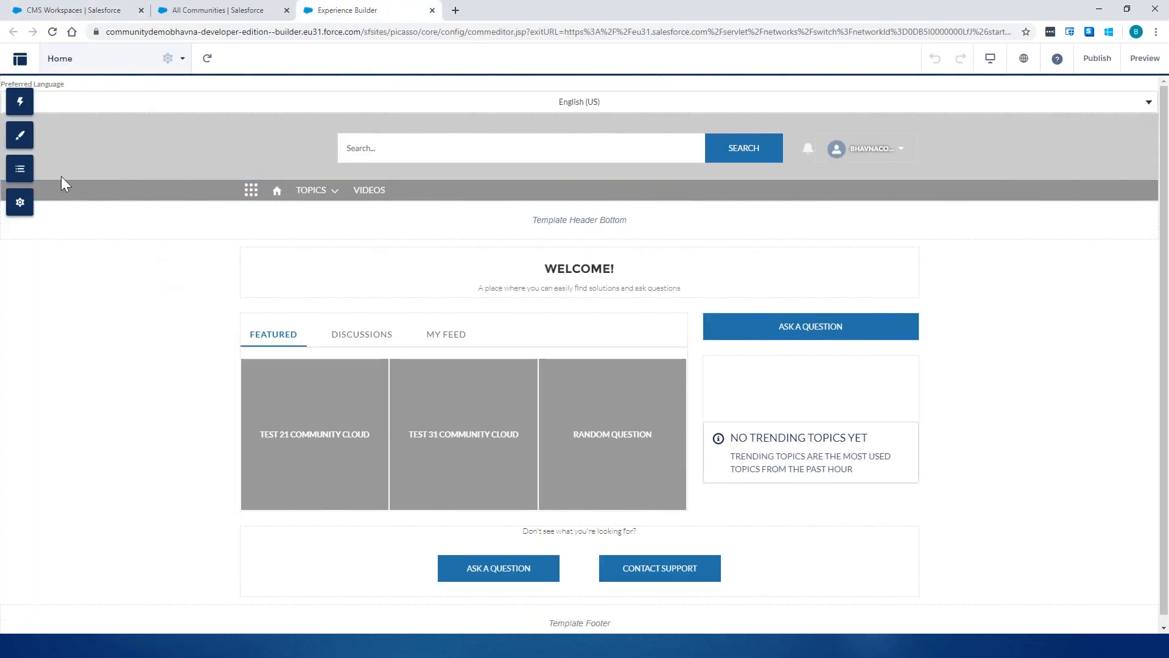
{"action": "left_click", "coordinate": [19, 59]}
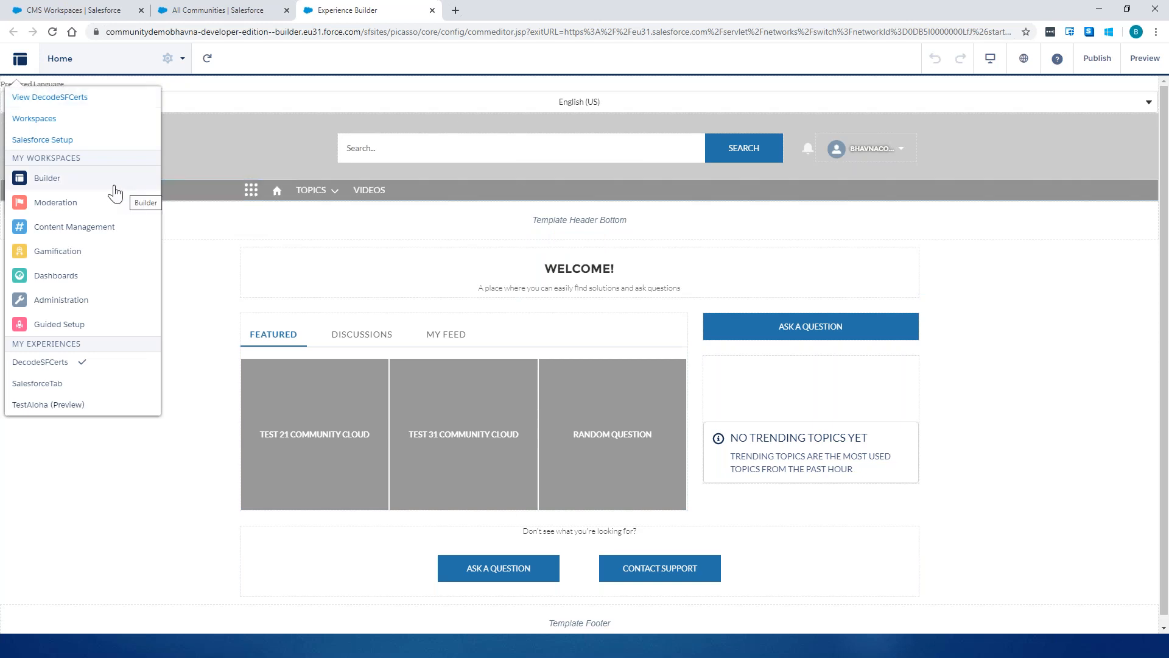
{"action": "left_click", "coordinate": [71, 228]}
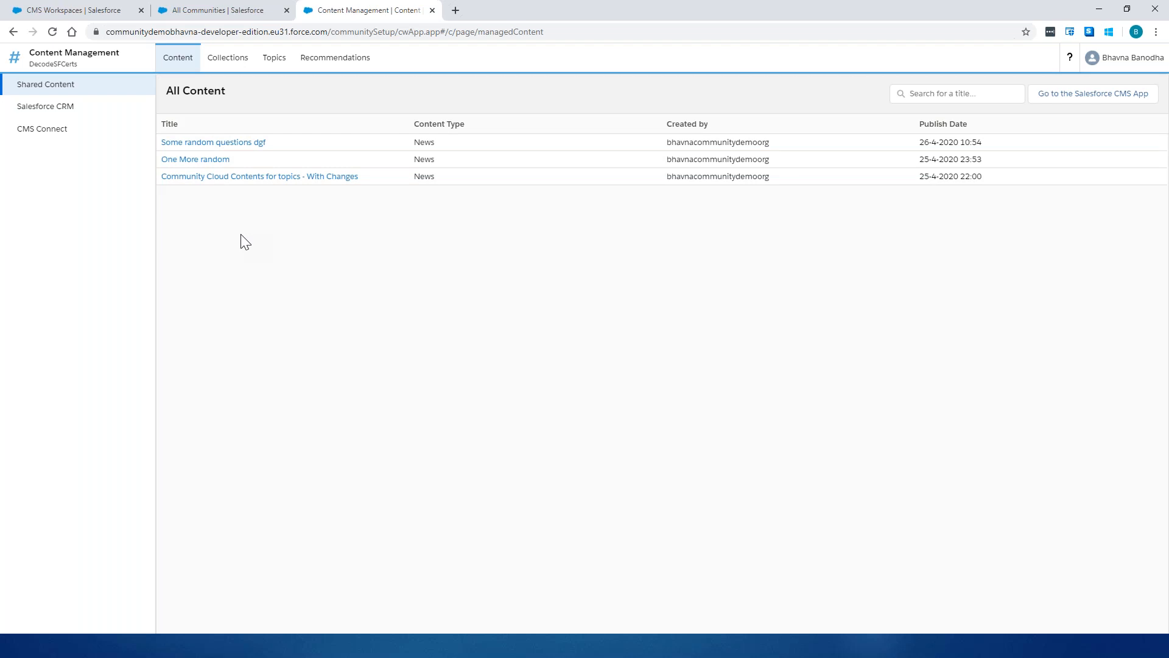
- Examine the community's Salesforce CRM connections and its CMS Connect page for external content
{"action": "left_click", "coordinate": [95, 113]}
{"action": "left_click", "coordinate": [90, 134]}
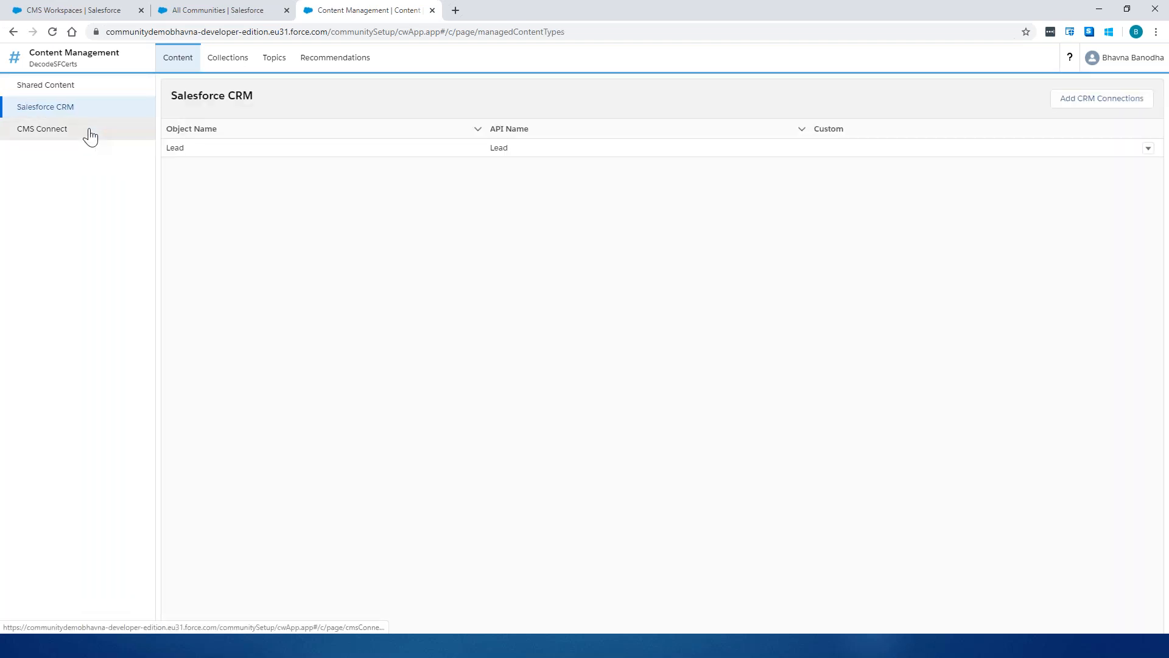
{"action": "left_click", "coordinate": [88, 110]}
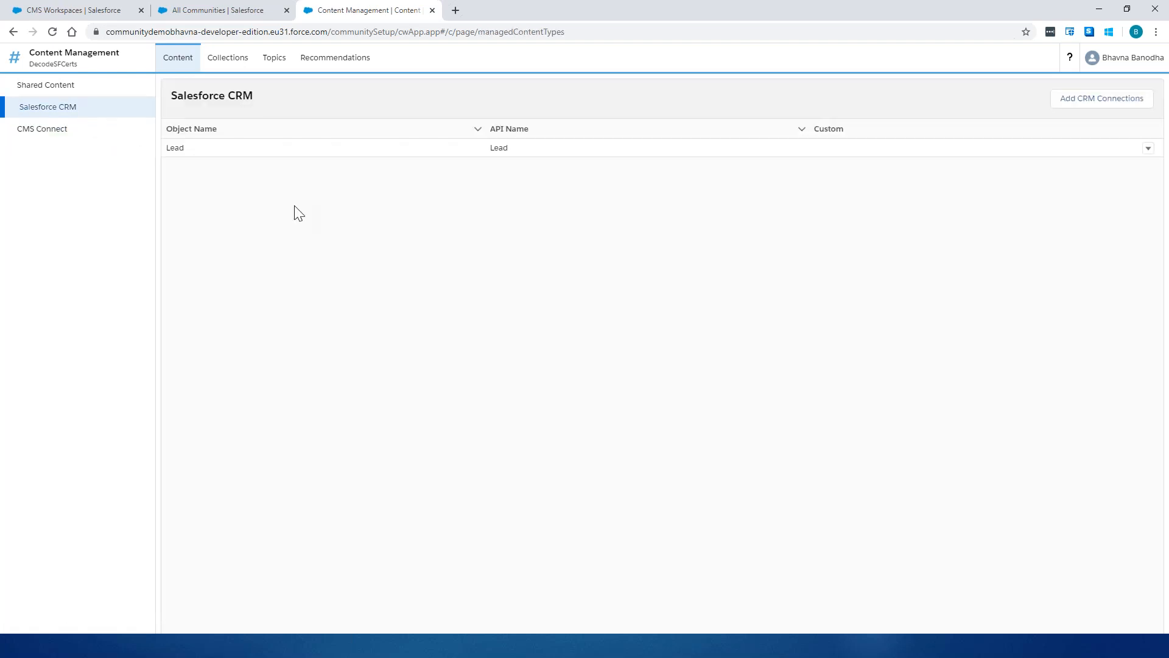
{"action": "left_click", "coordinate": [49, 136]}
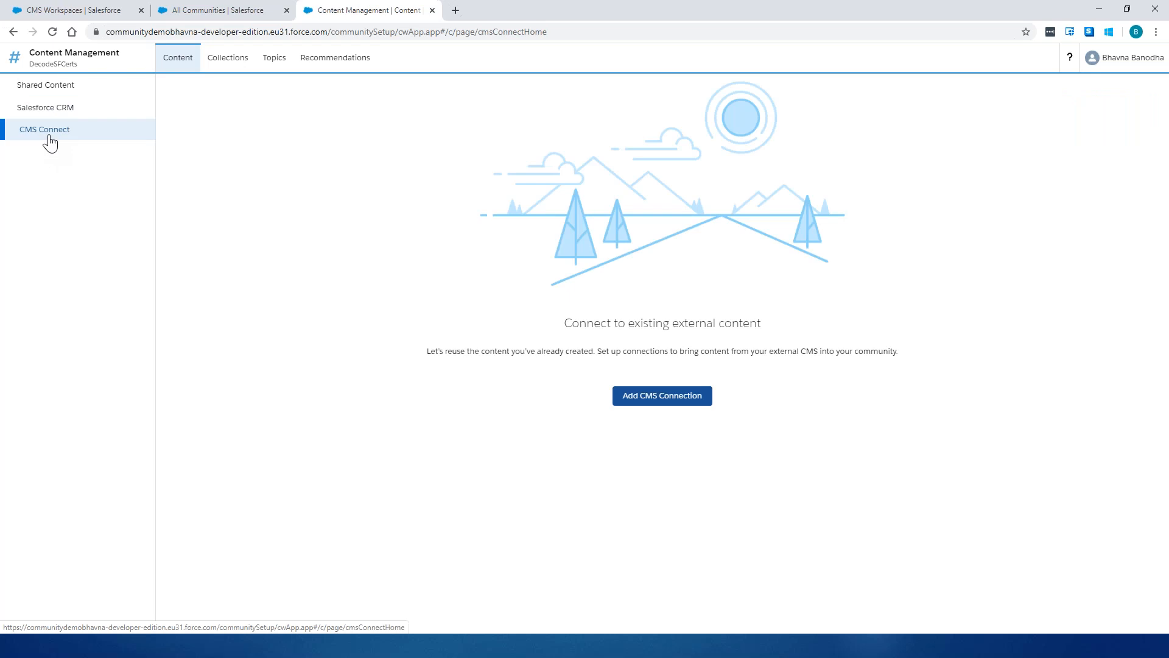
- View the community's shared content, and look at the topics offered in the navigation of the community home page
{"action": "left_click", "coordinate": [64, 90]}
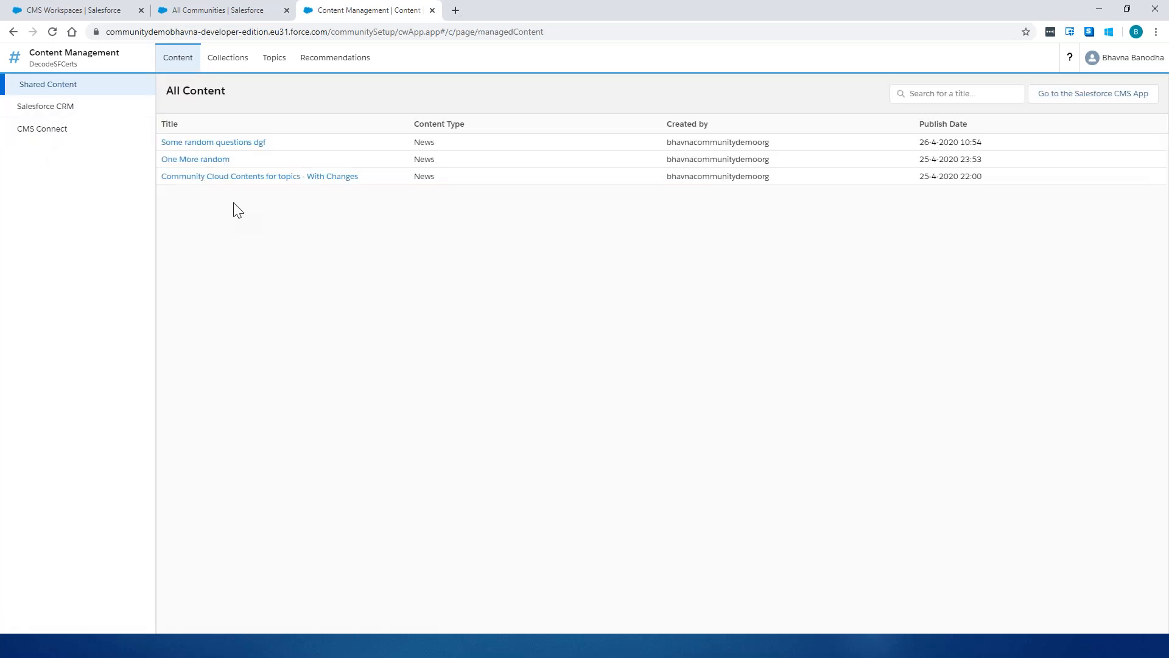
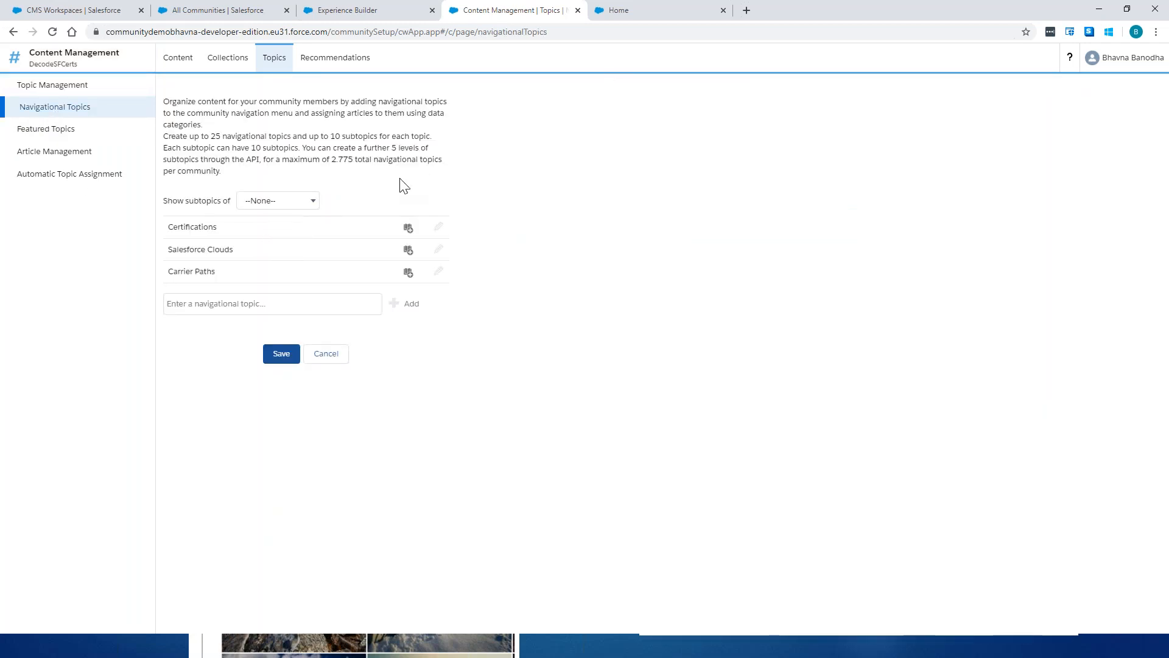
{"action": "left_click", "coordinate": [658, 9]}
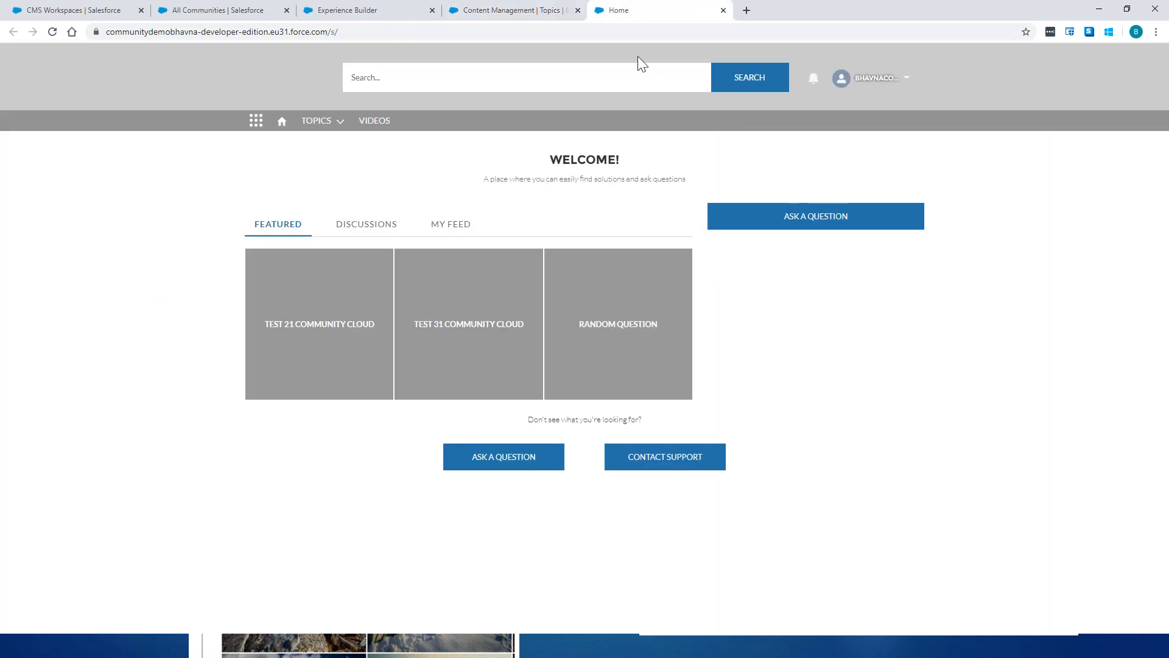
{"action": "left_click", "coordinate": [341, 123]}
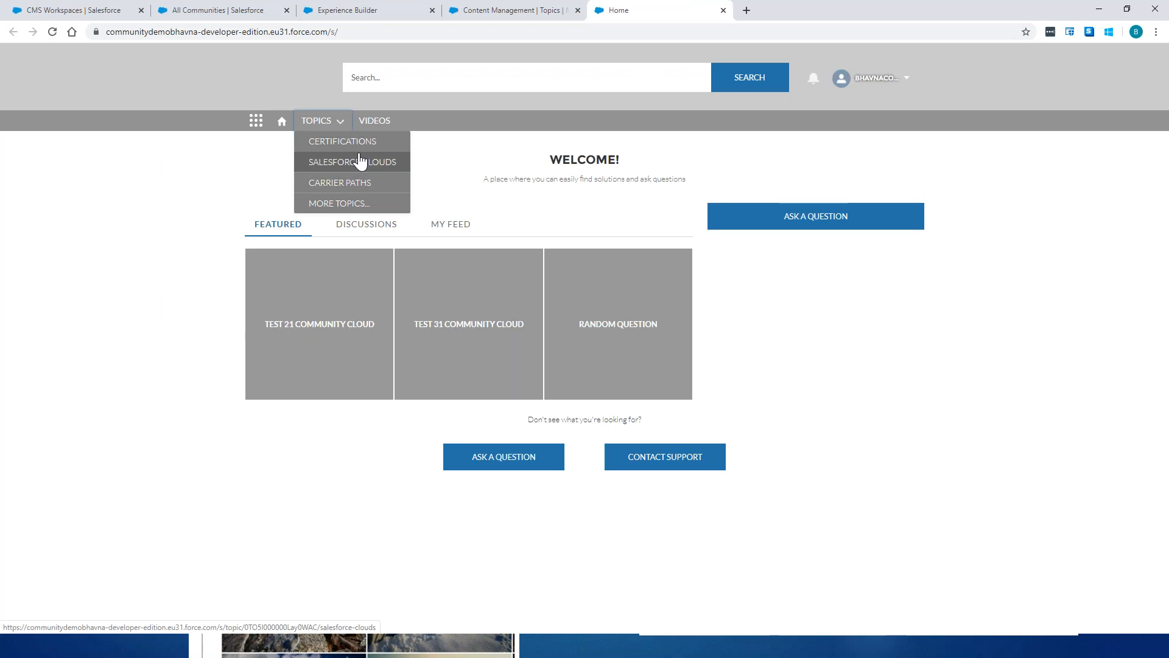
- Add the navigational topic "Something" in Content Management, save it, and check the topics in the community's navigation
{"action": "left_click", "coordinate": [458, 11]}
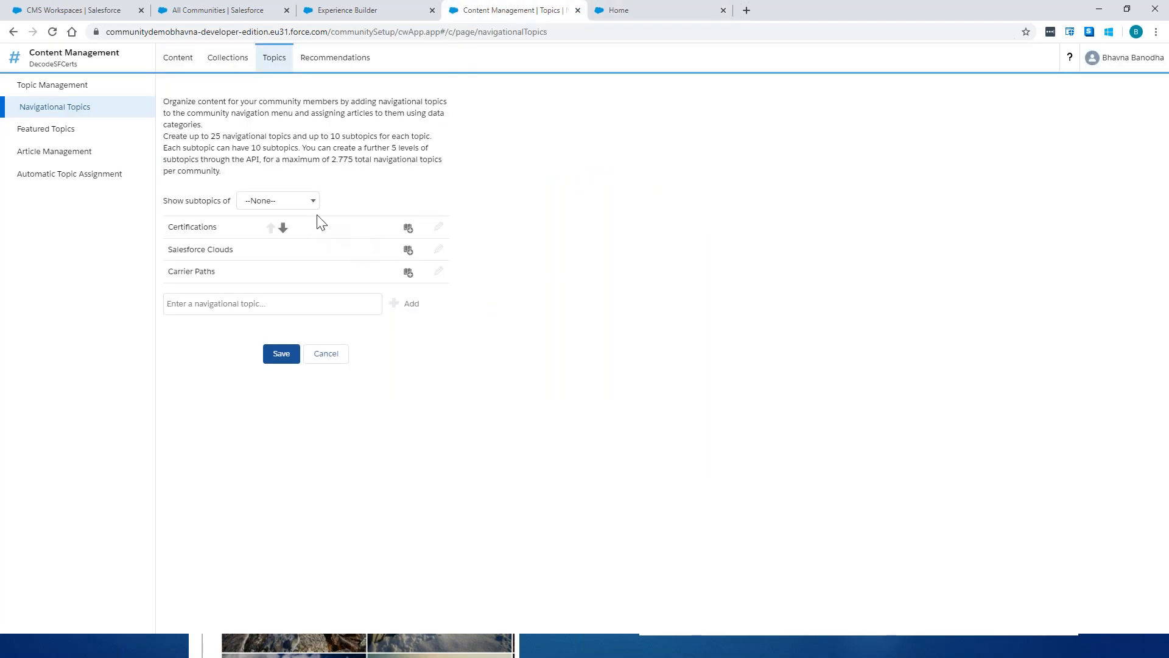
{"action": "left_click", "coordinate": [255, 302]}
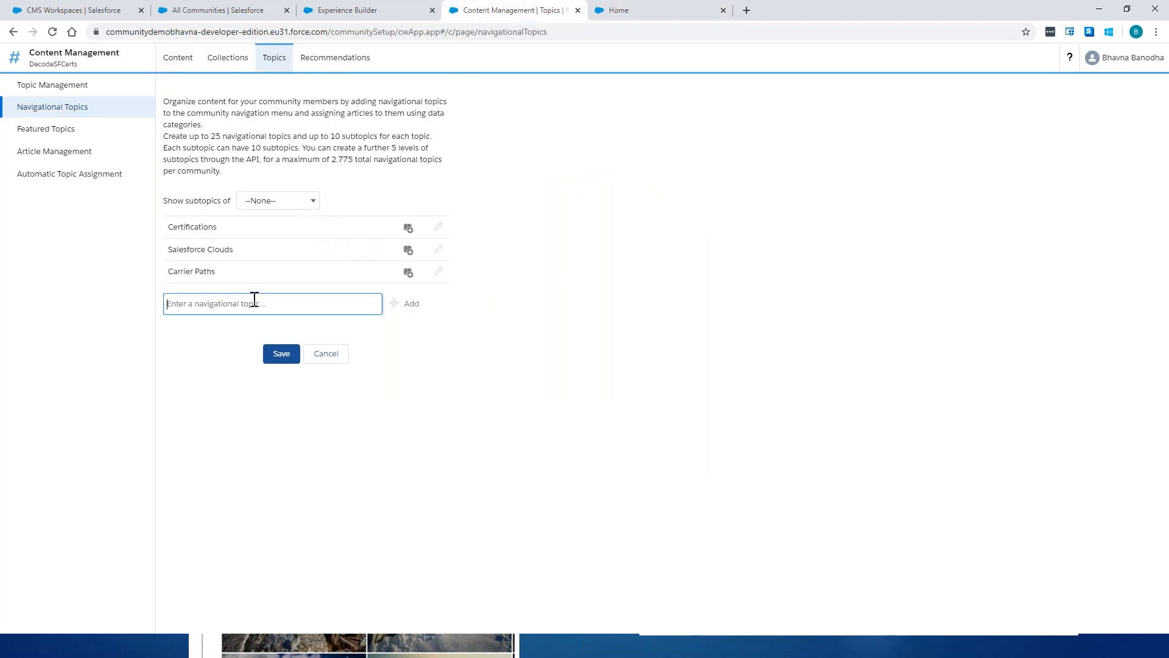
{"action": "type", "text": "S"}
{"action": "left_click", "coordinate": [406, 304]}
{"action": "left_click", "coordinate": [277, 382]}
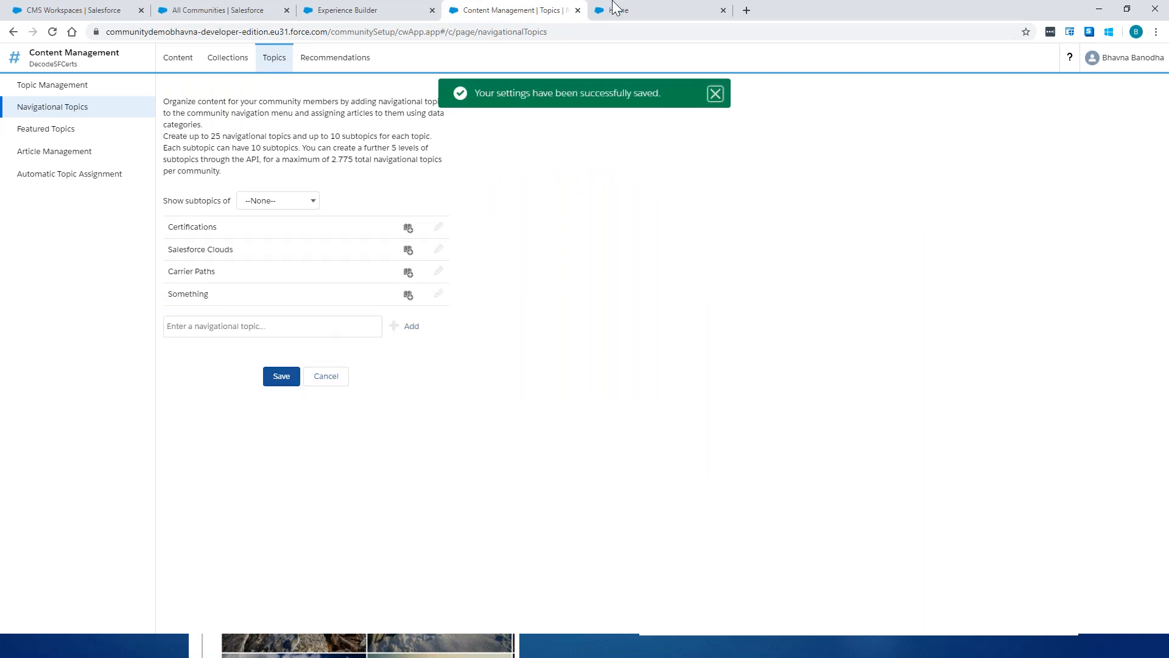
{"action": "left_click", "coordinate": [627, 13]}
{"action": "left_click", "coordinate": [339, 127]}
- Add the subtopic "More cloud community" under Certifications > Community Cloud Certification in the navigational topics and save
{"action": "left_click", "coordinate": [510, 11]}
{"action": "left_click", "coordinate": [287, 204]}
{"action": "left_click", "coordinate": [283, 225]}
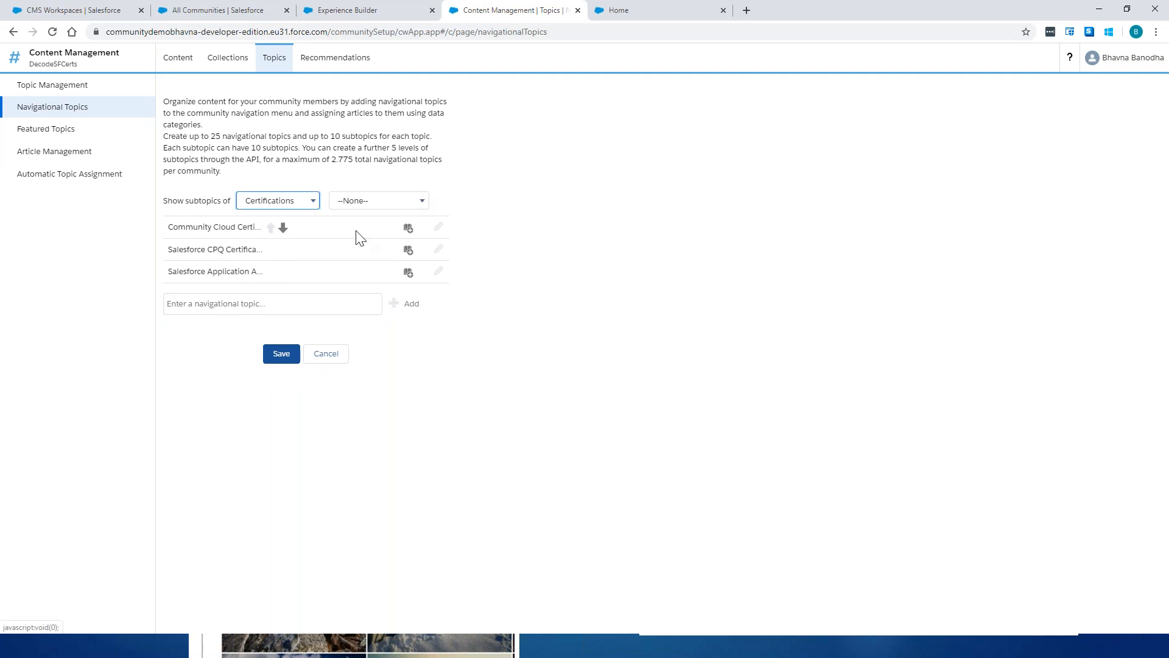
{"action": "left_click", "coordinate": [393, 203]}
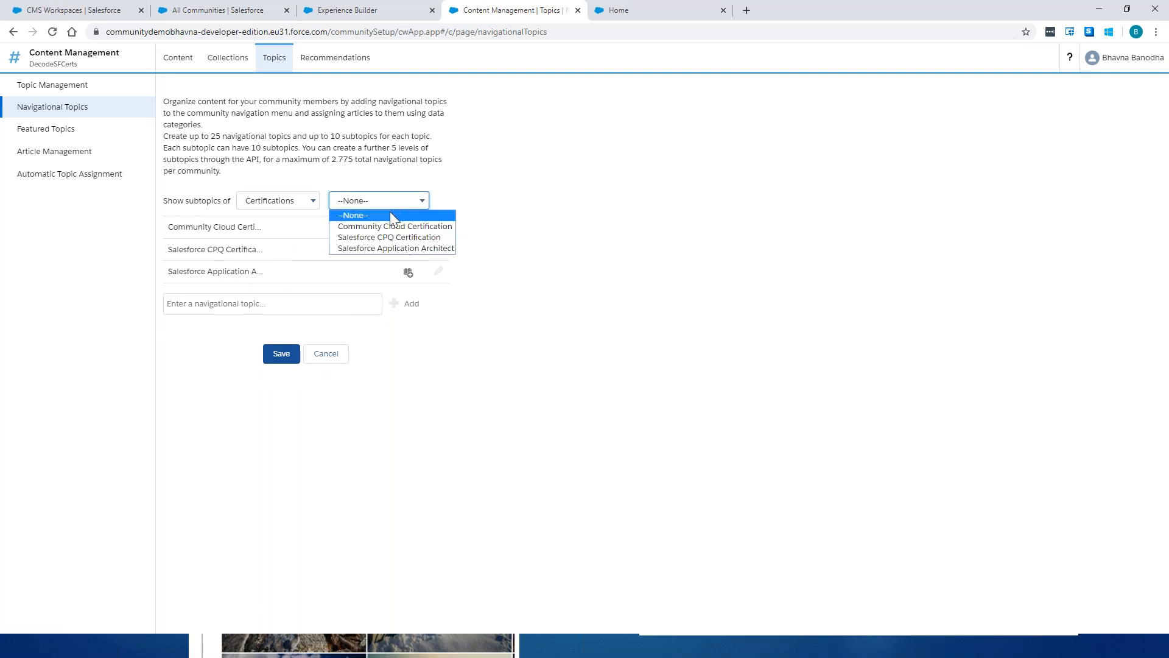
{"action": "left_click", "coordinate": [618, 223]}
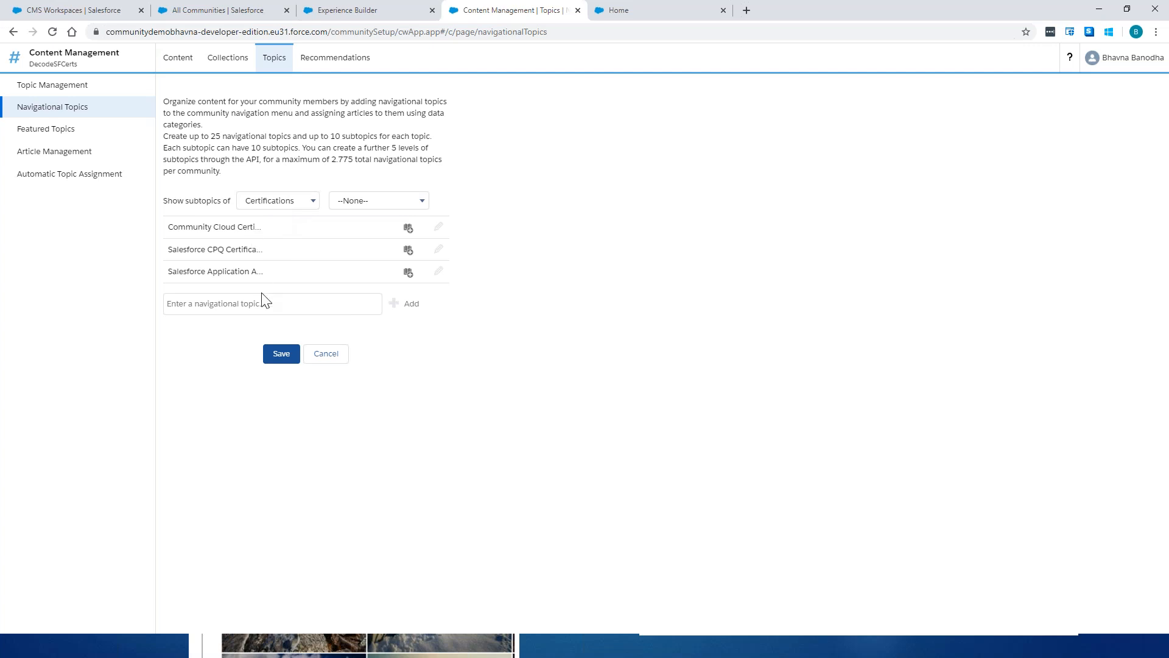
{"action": "left_click", "coordinate": [373, 201]}
{"action": "left_click", "coordinate": [371, 224]}
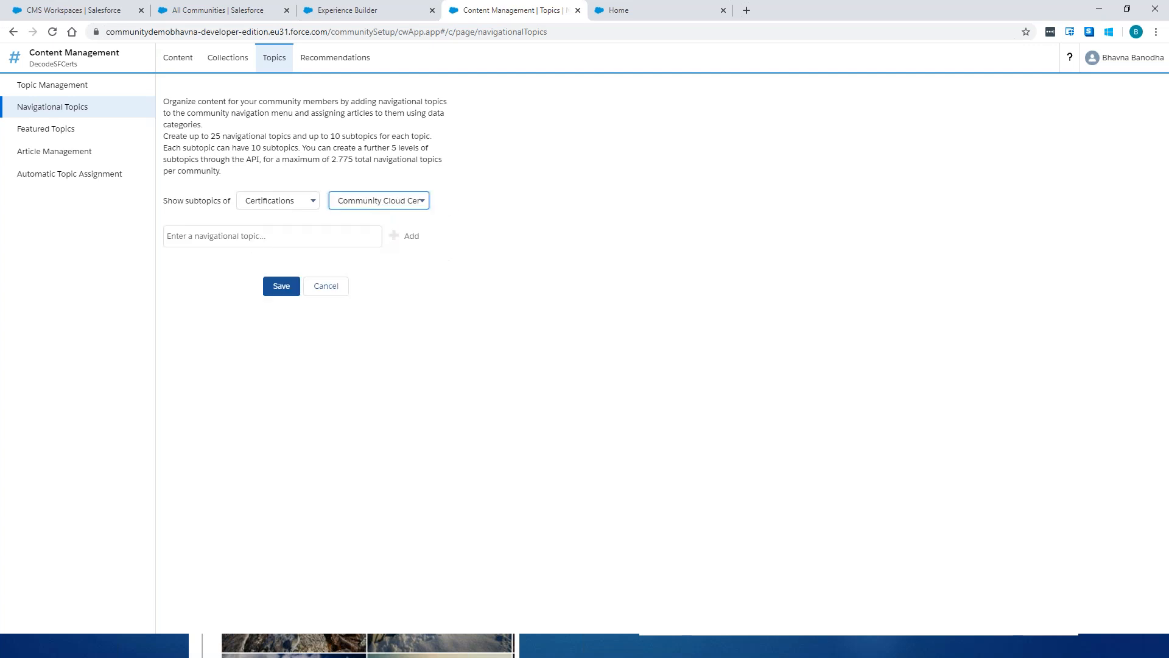
{"action": "left_click", "coordinate": [317, 239]}
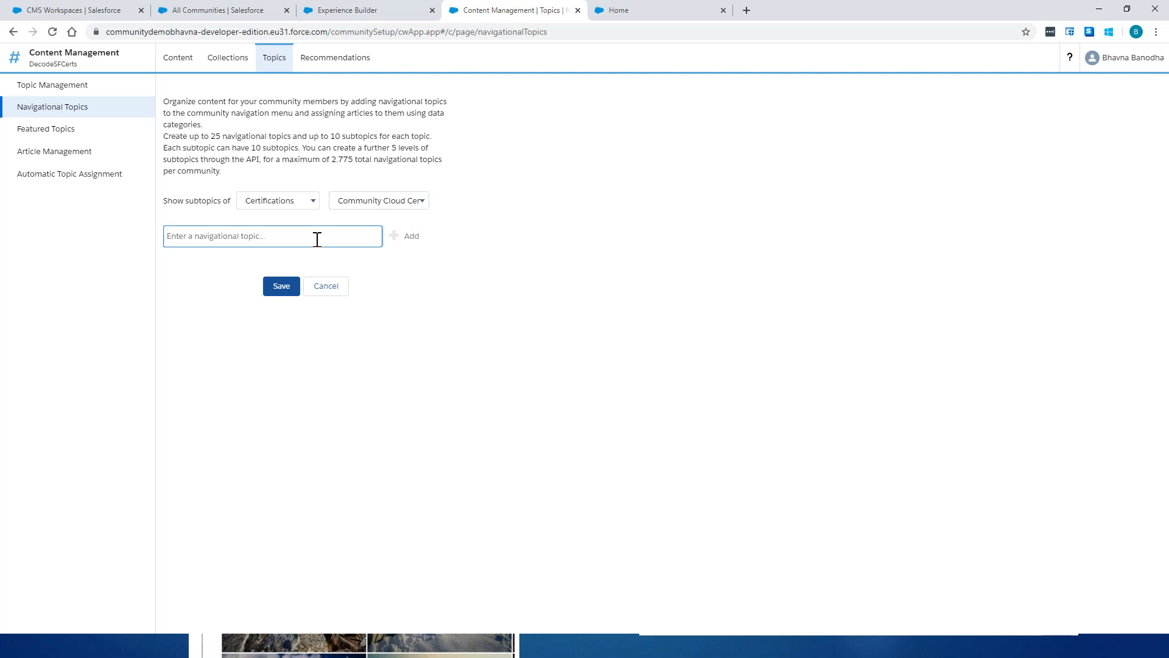
{"action": "type", "text": "More cloud community"}
{"action": "left_click", "coordinate": [408, 237]}
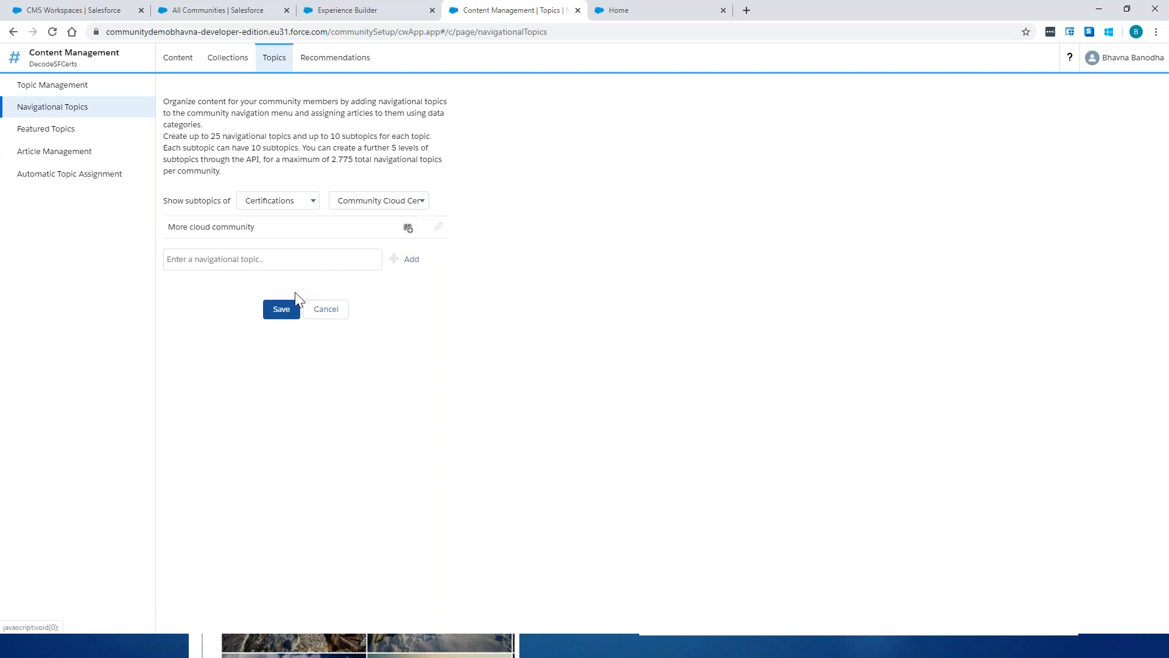
{"action": "left_click", "coordinate": [280, 309]}
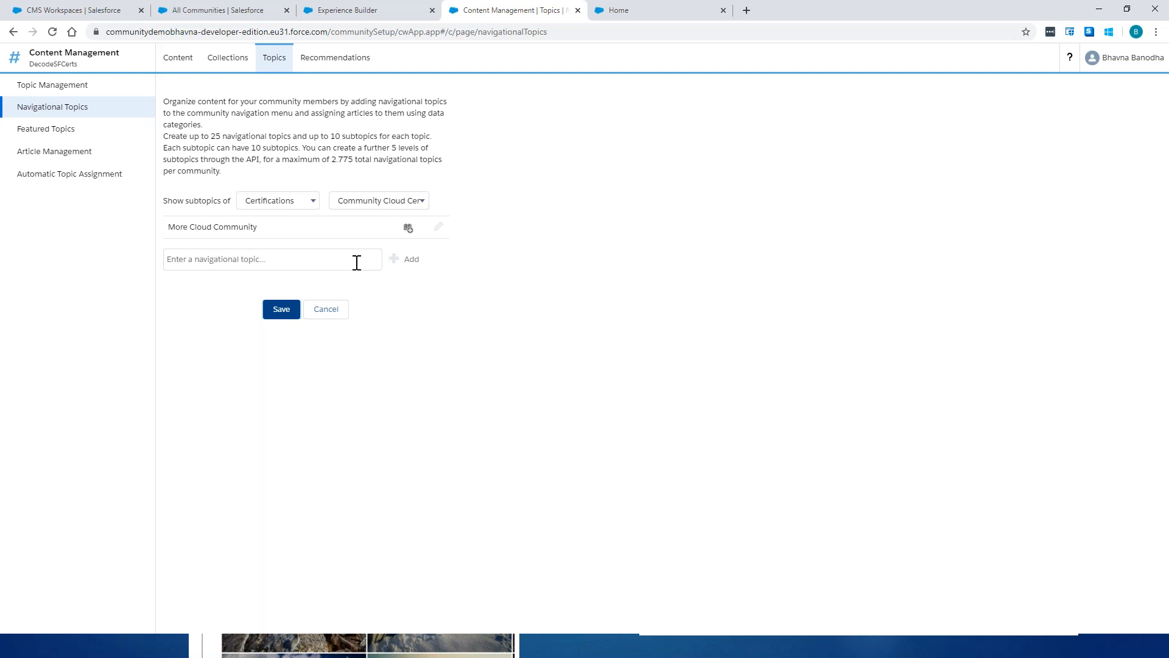
- Reload the community site and examine the Certifications topic's discussions and articles and its Community Cloud Certification subtopic
{"action": "left_click", "coordinate": [649, 10]}
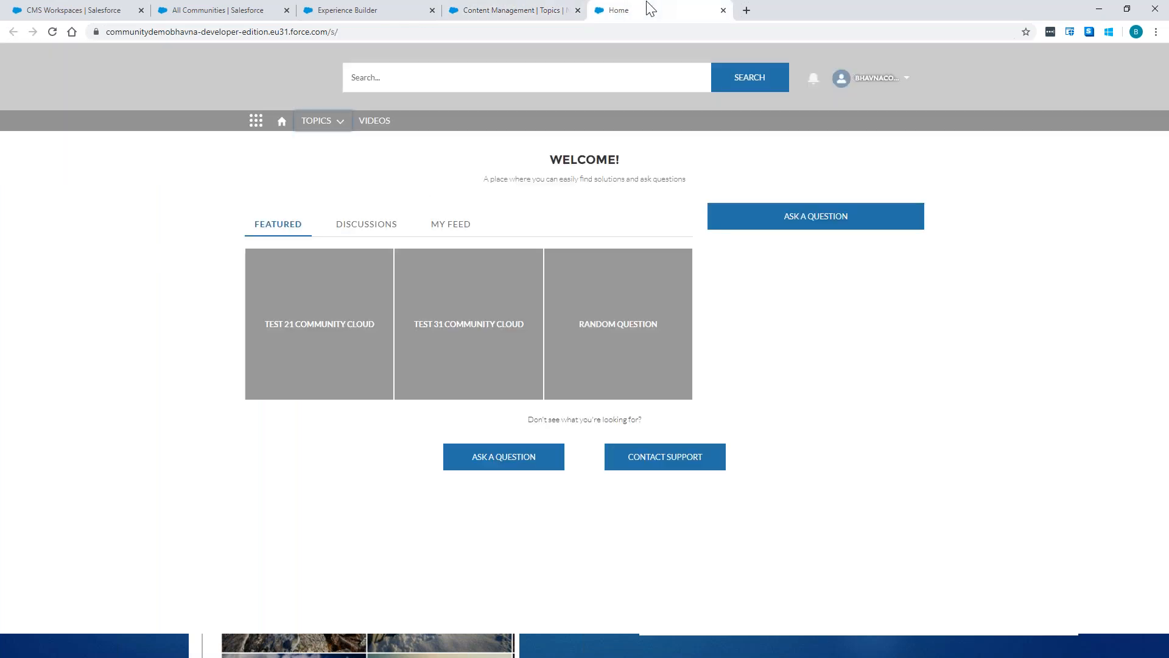
{"action": "left_click", "coordinate": [51, 32]}
{"action": "left_click", "coordinate": [321, 121]}
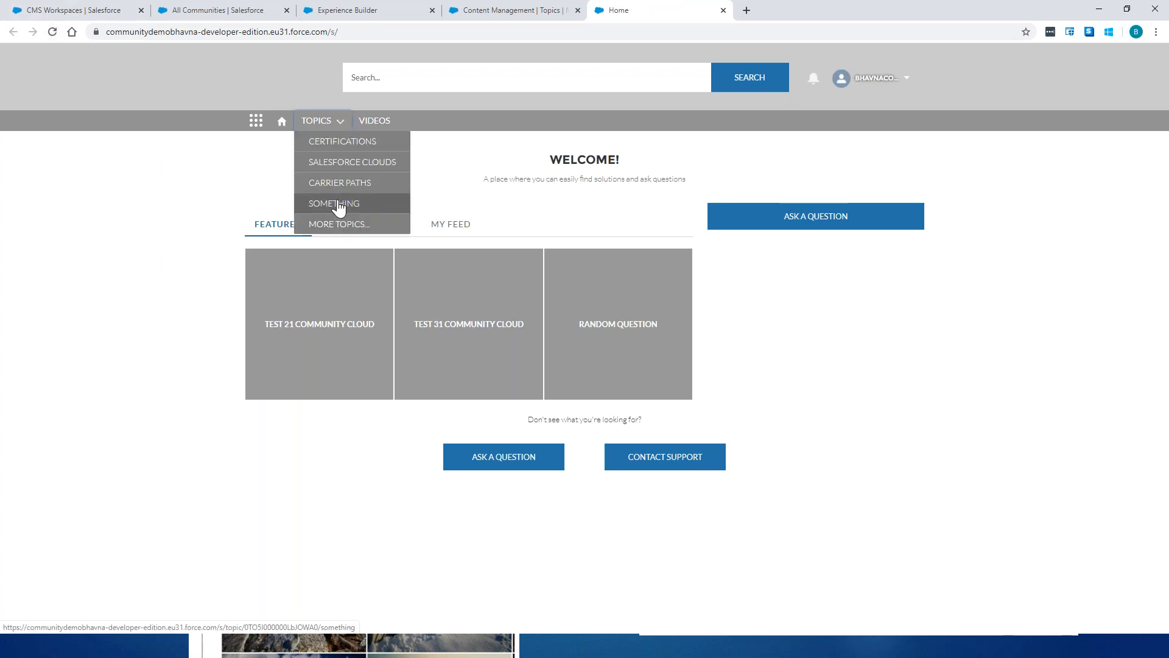
{"action": "left_click", "coordinate": [348, 142]}
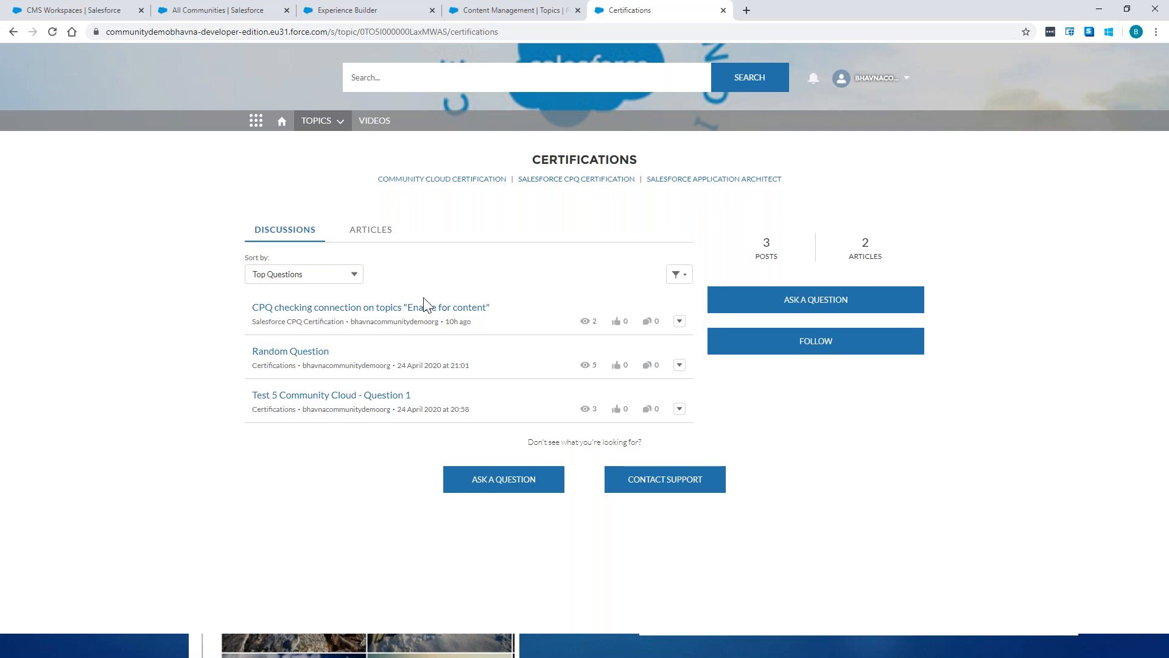
{"action": "left_click", "coordinate": [370, 234]}
{"action": "left_click", "coordinate": [297, 239]}
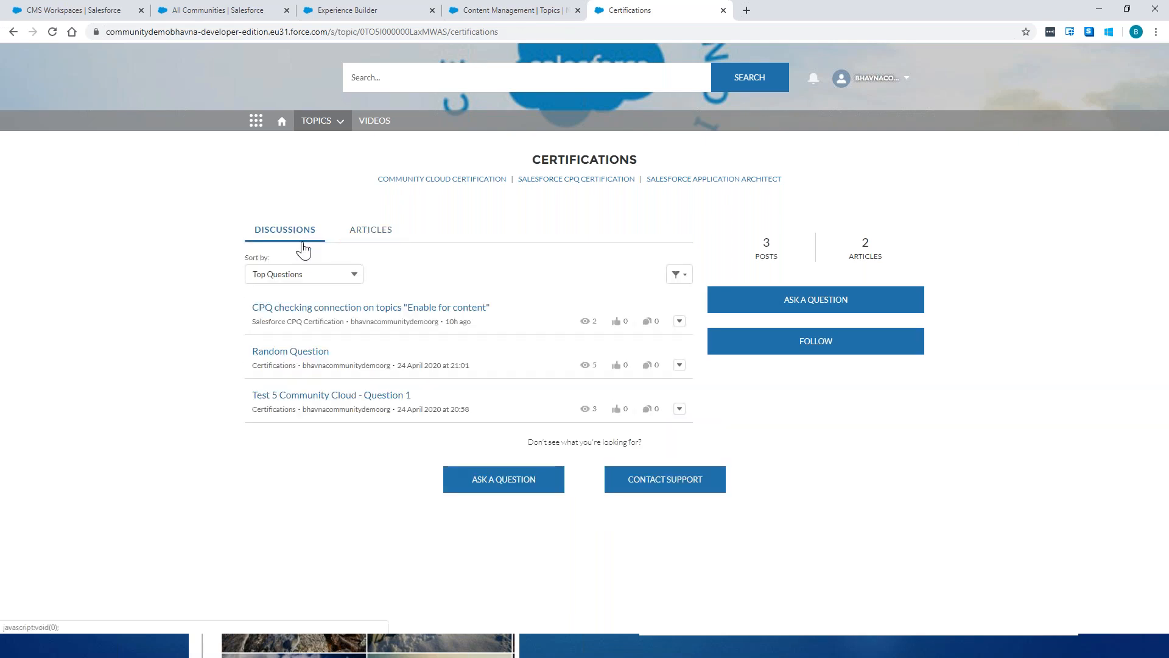
{"action": "left_click", "coordinate": [472, 180]}
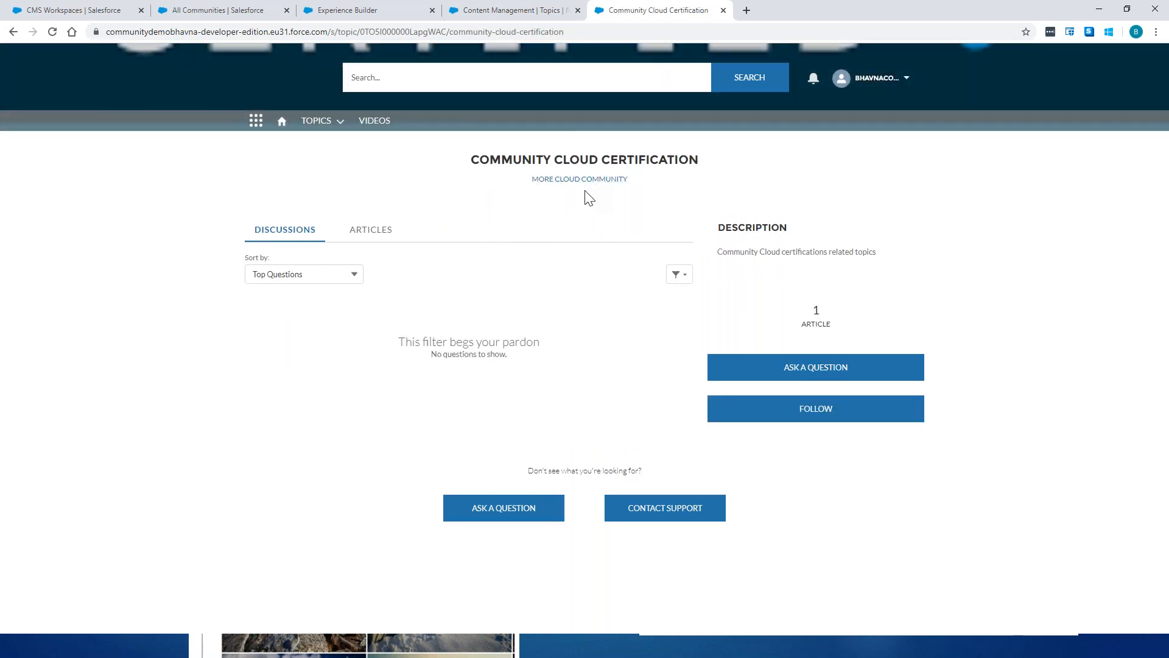
{"action": "left_click", "coordinate": [464, 13]}
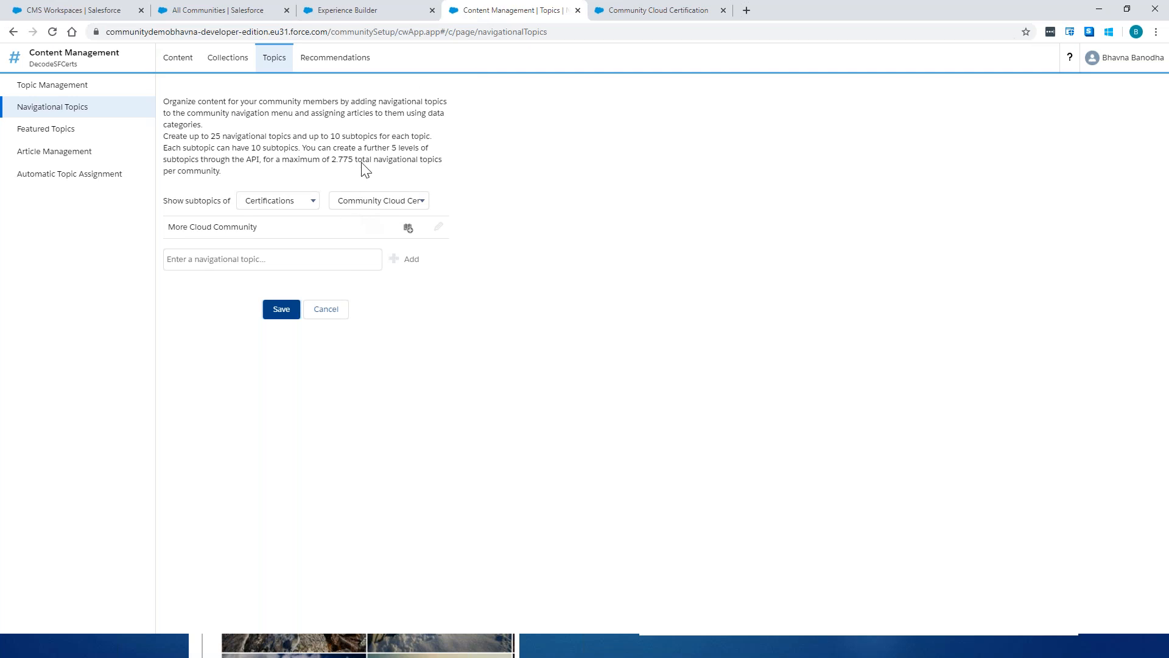
{"action": "left_click", "coordinate": [658, 11]}
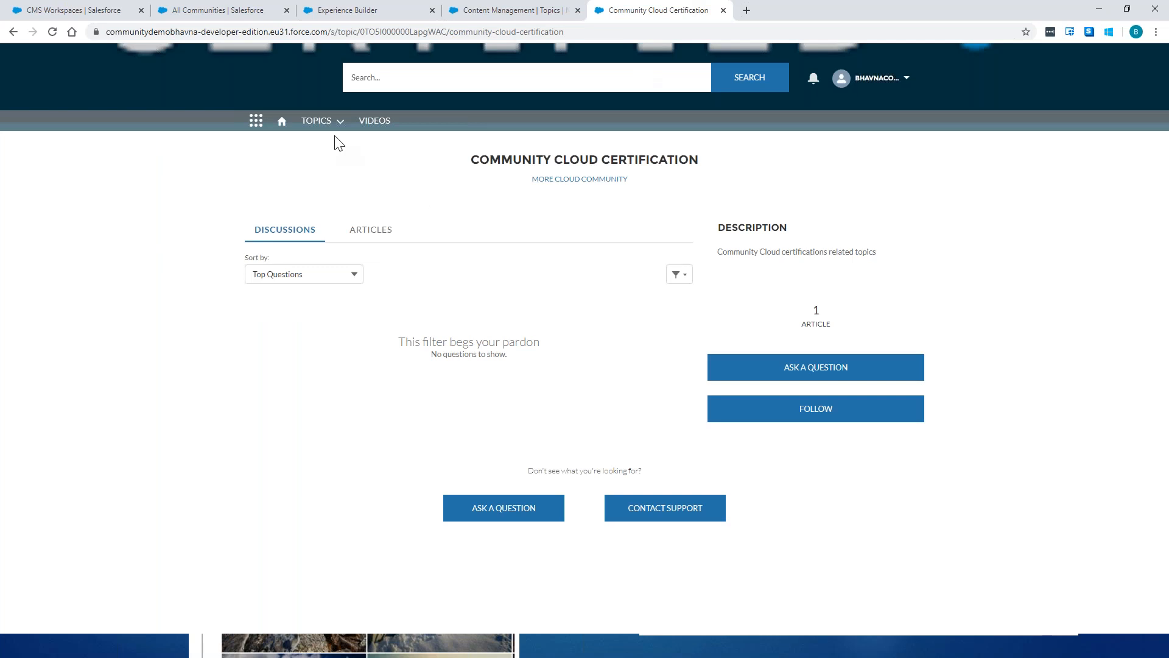
- Compare the Featured Topics in Content Management with the community home page, and open the Random Question topic for editing
{"action": "left_click", "coordinate": [512, 10]}
{"action": "left_click", "coordinate": [105, 133]}
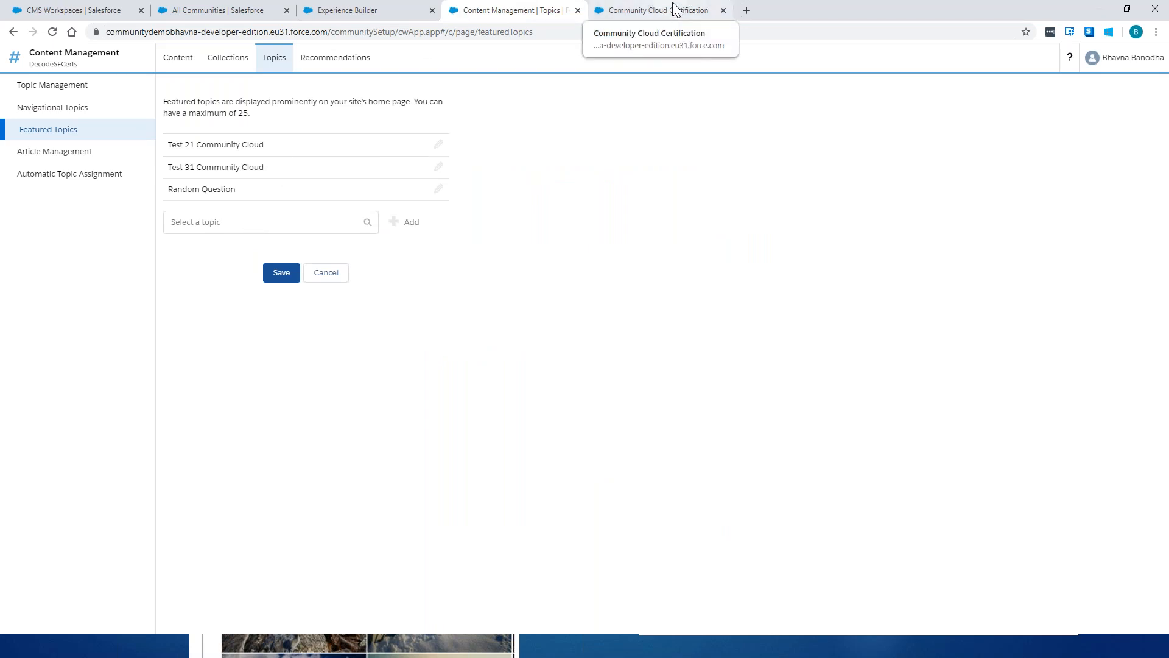
{"action": "left_click", "coordinate": [231, 223]}
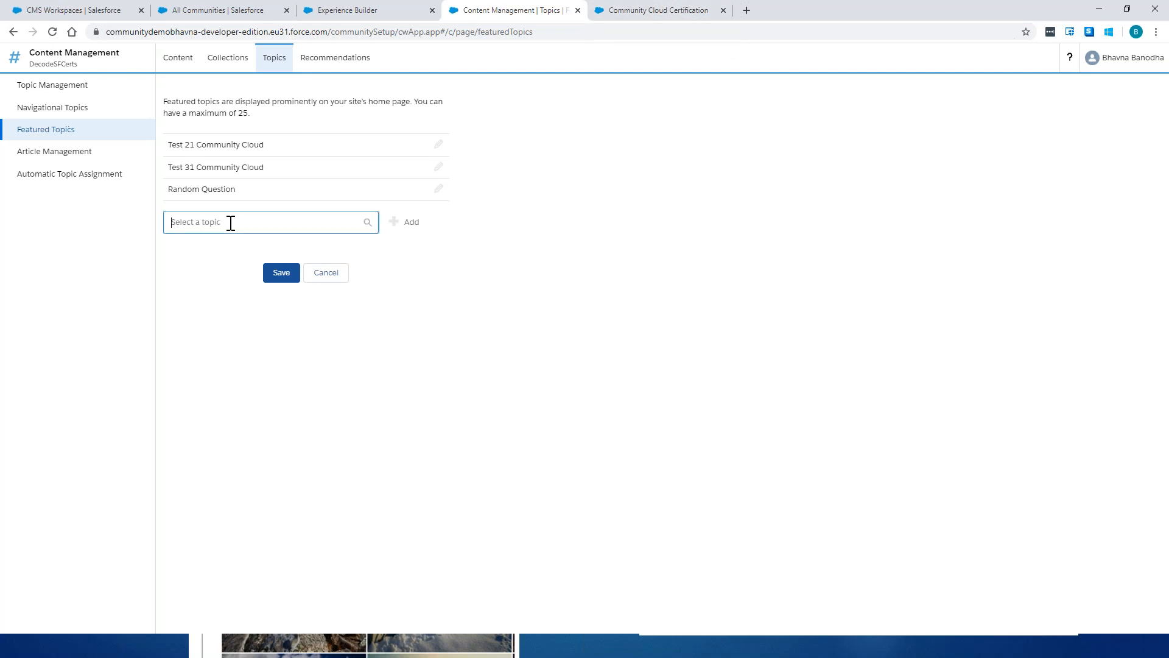
{"action": "left_click", "coordinate": [670, 10]}
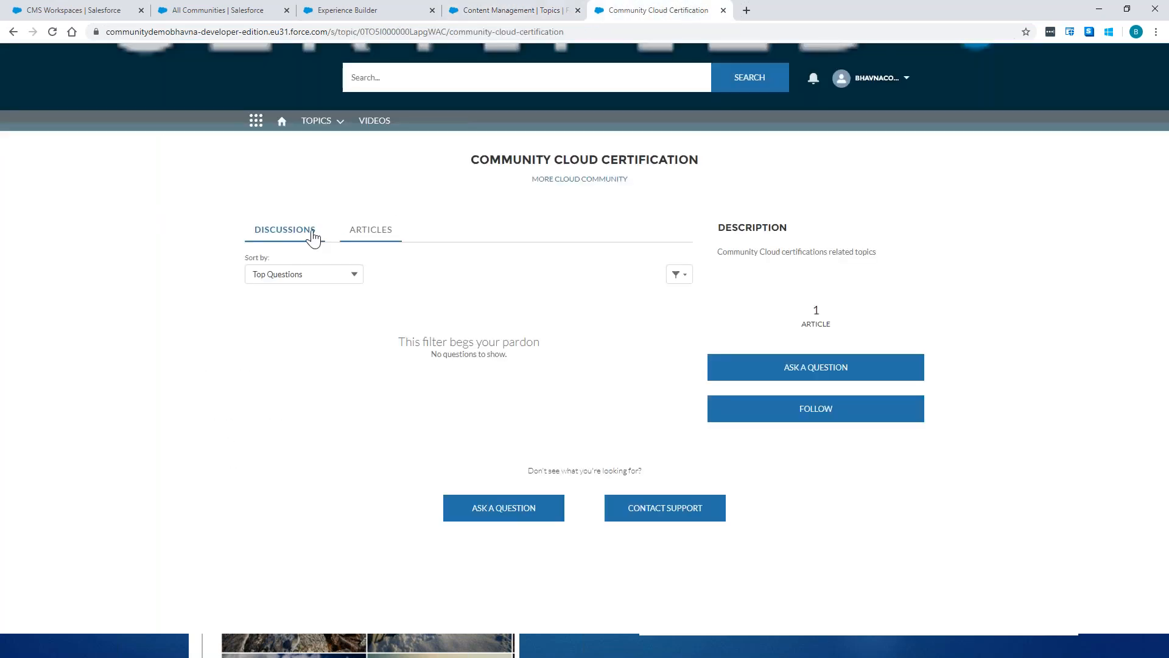
{"action": "left_click", "coordinate": [283, 134]}
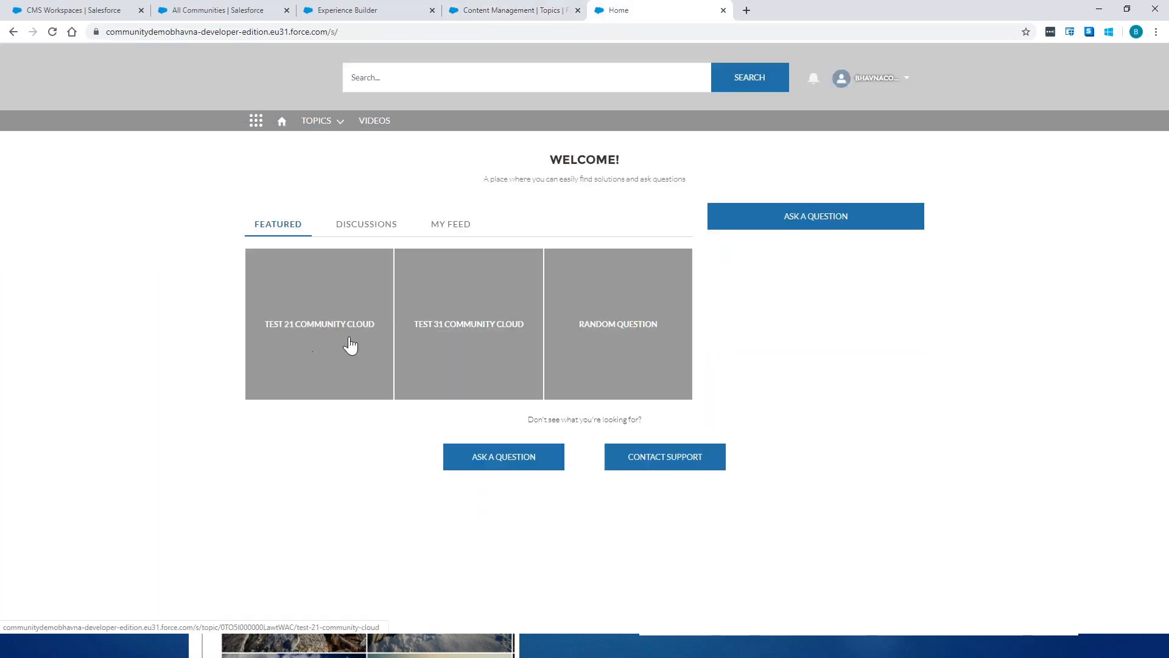
{"action": "left_click", "coordinate": [488, 12]}
{"action": "left_click", "coordinate": [438, 189]}
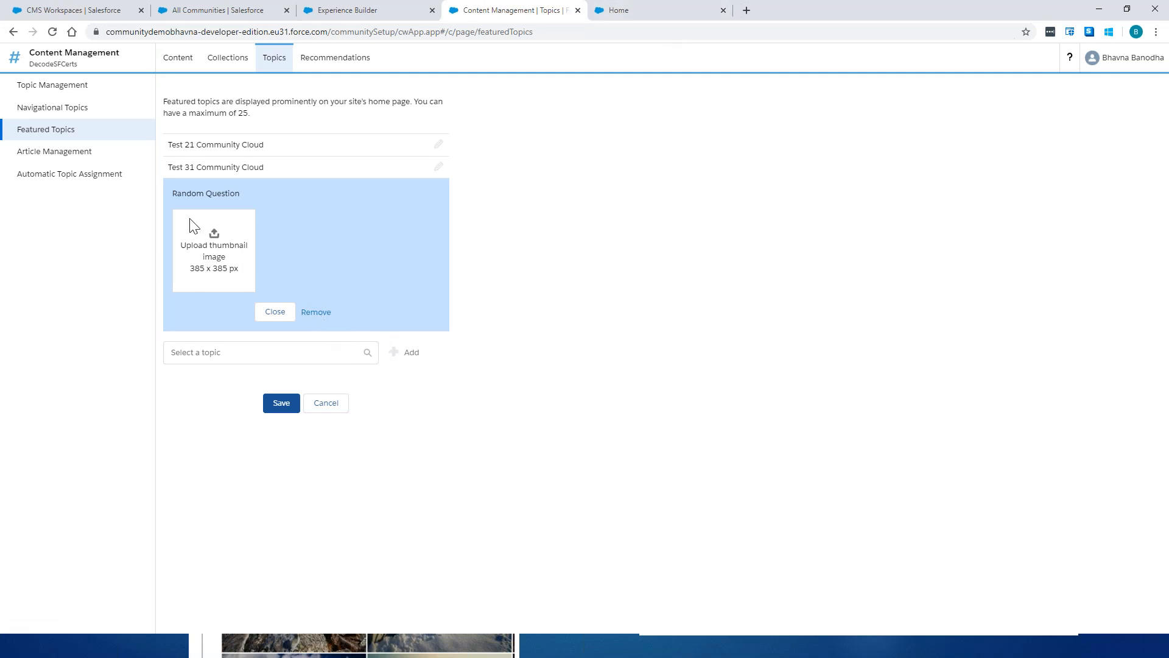
- Examine in Topic Management what the More Cloud Community and Random Question topics are enabled for
{"action": "left_click", "coordinate": [53, 91]}
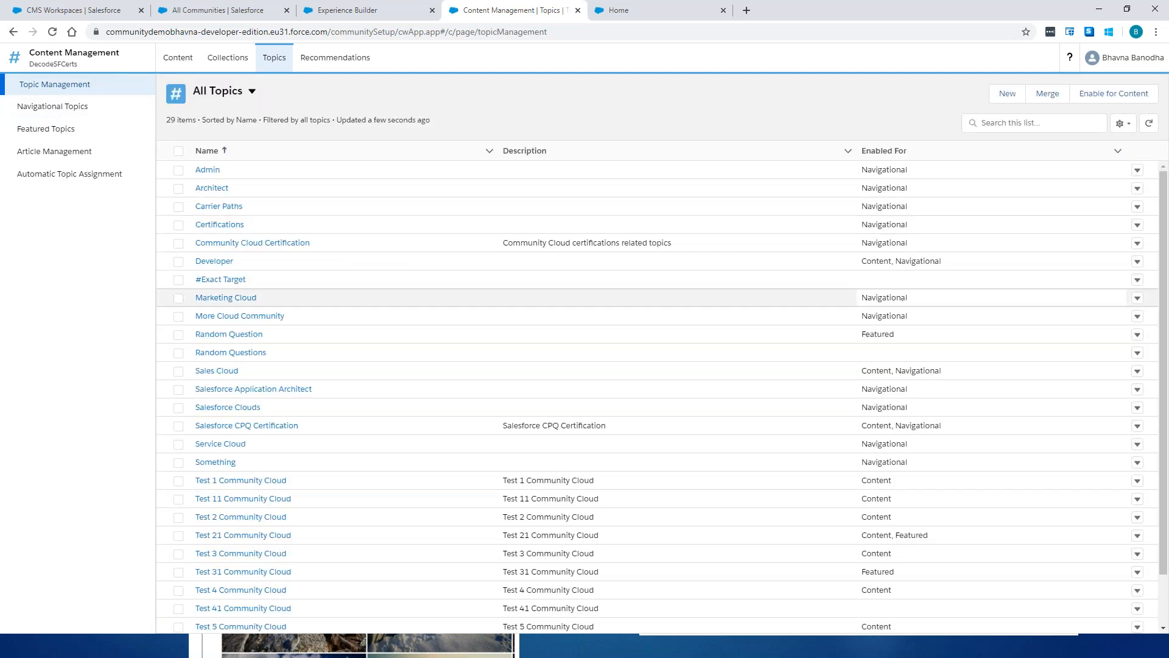
{"action": "double_click", "coordinate": [889, 312]}
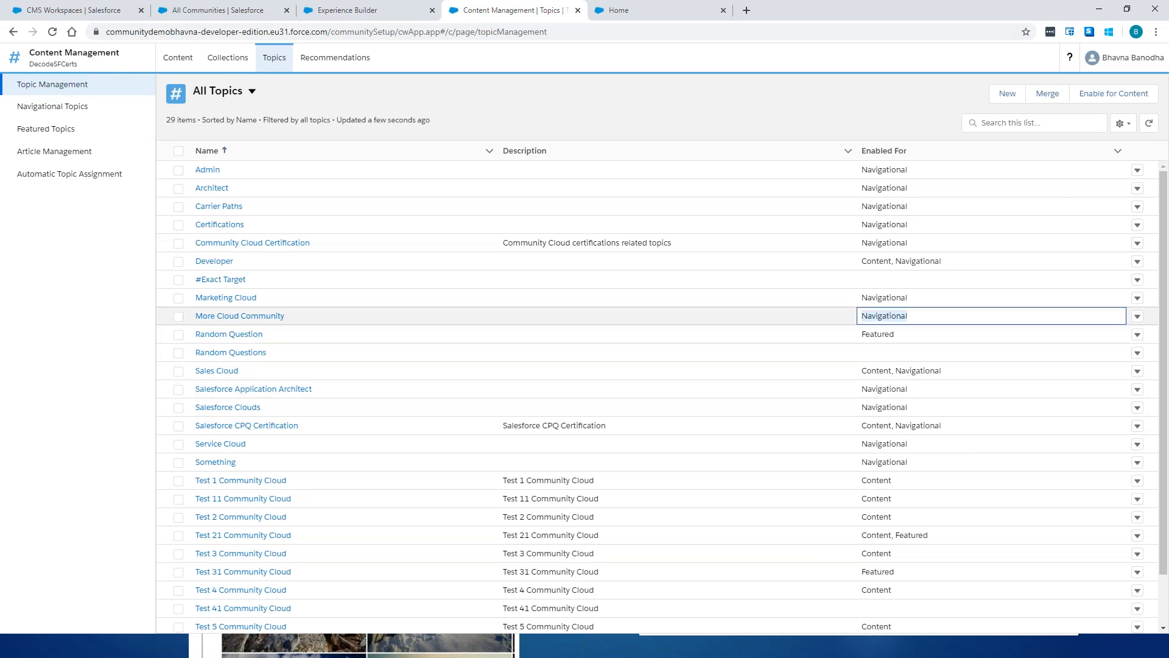
{"action": "double_click", "coordinate": [879, 334]}
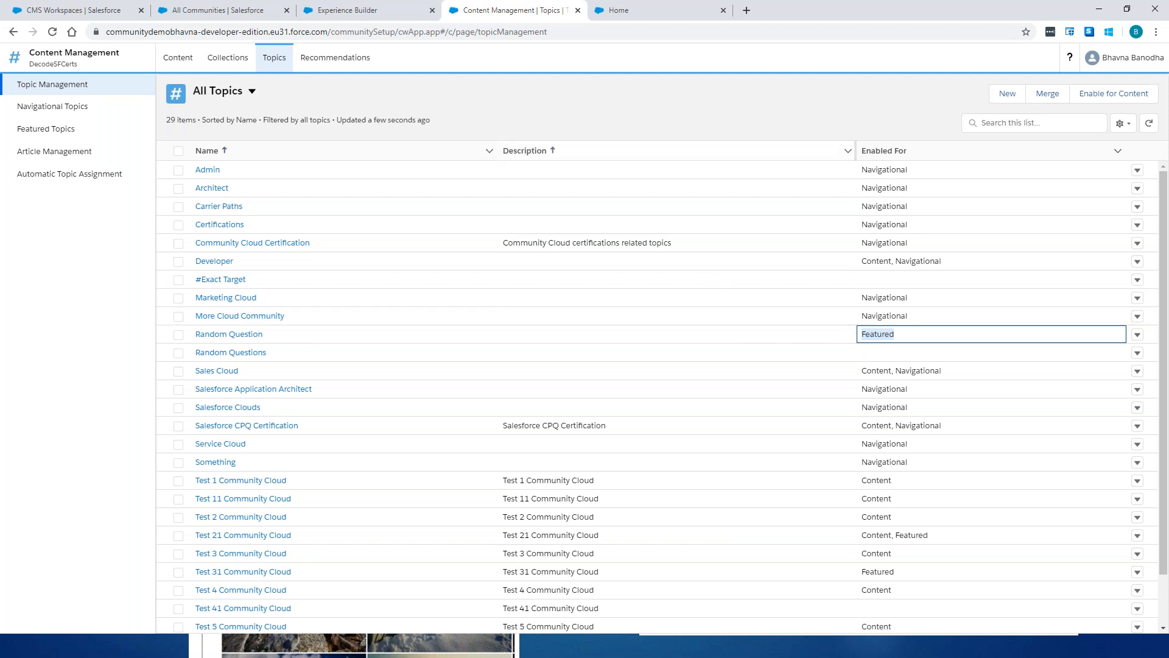
- Start a new question in the community site's Certifications topic with the text "Test Question"
{"action": "left_click", "coordinate": [618, 11]}
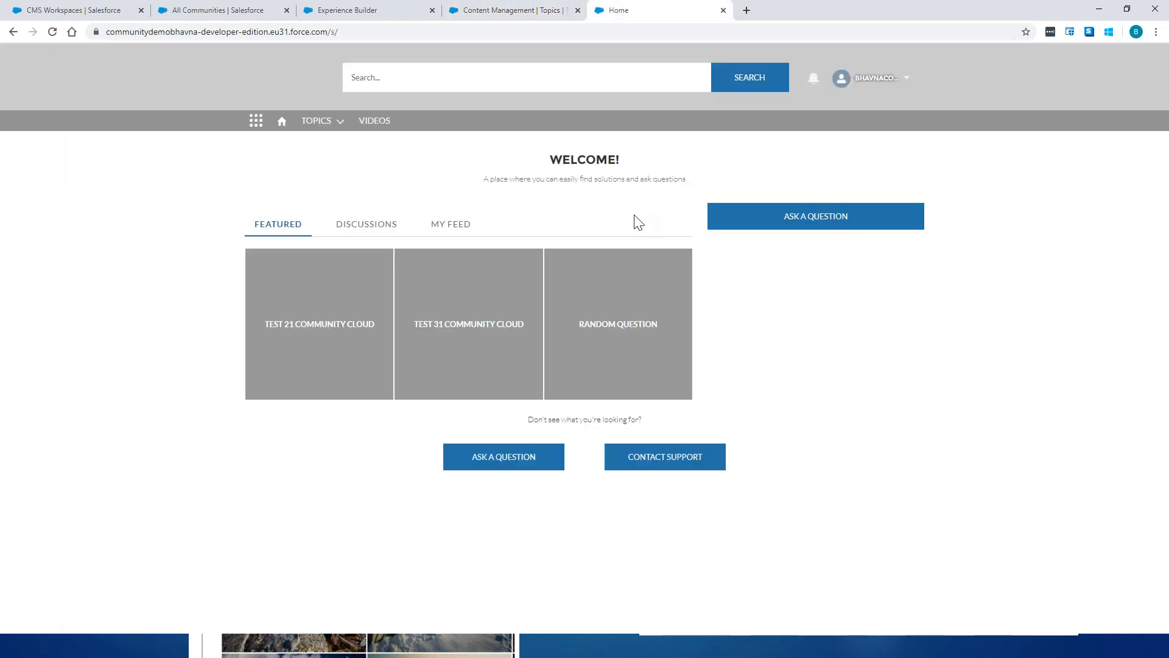
{"action": "left_click", "coordinate": [322, 121]}
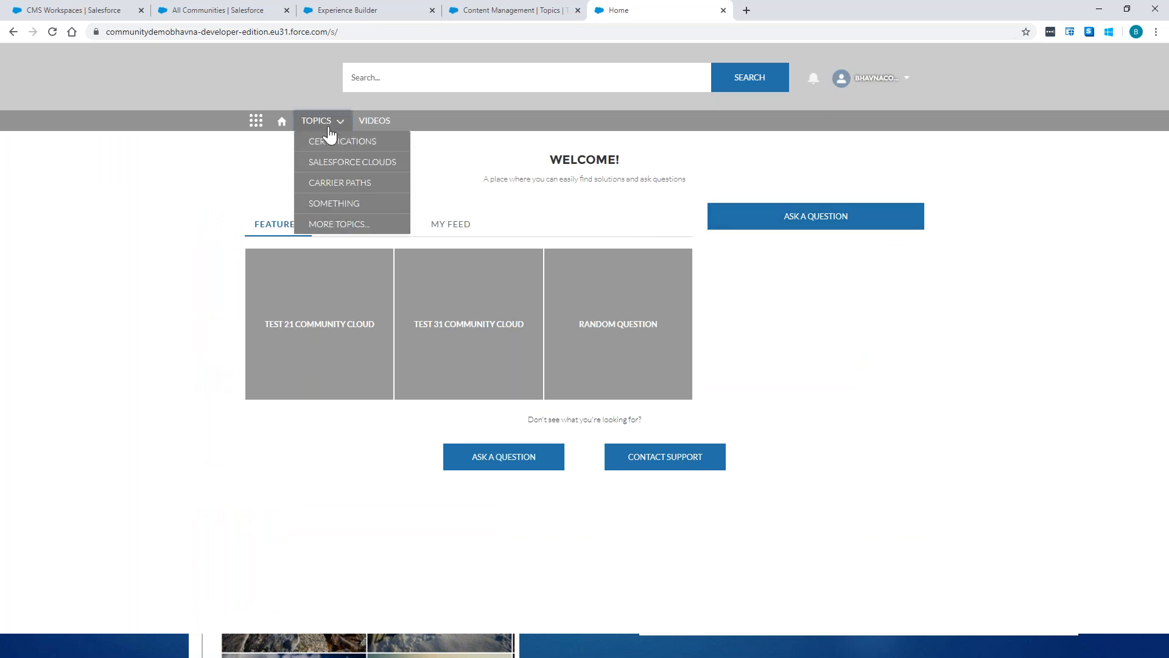
{"action": "left_click", "coordinate": [332, 143]}
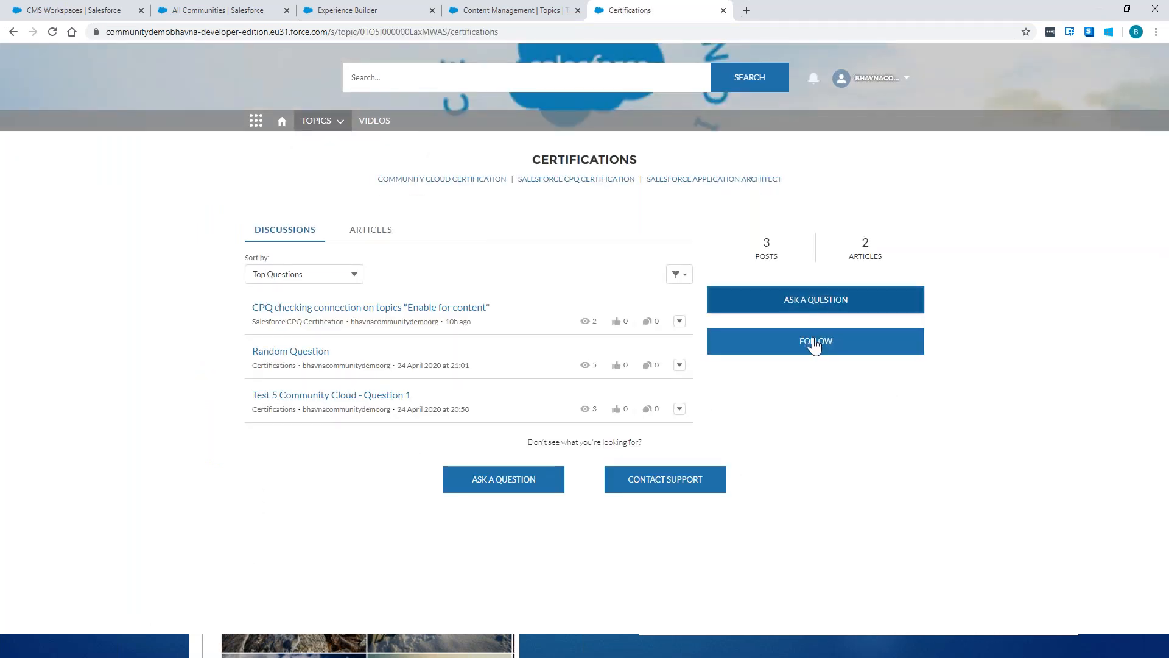
{"action": "left_click", "coordinate": [761, 300]}
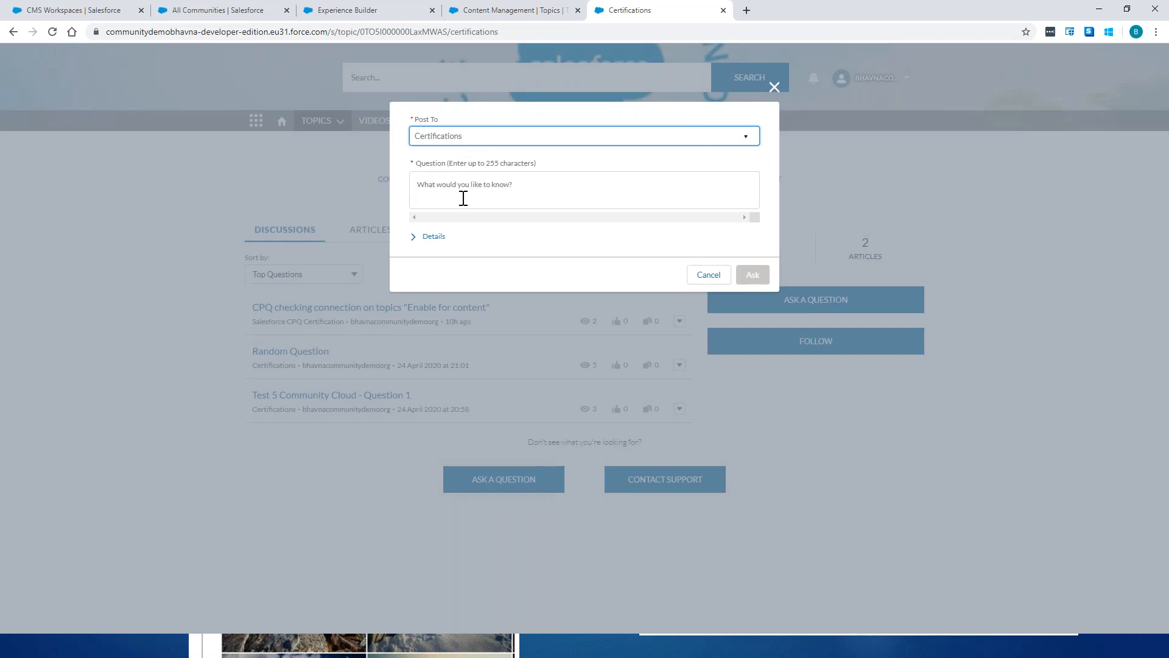
{"action": "left_click", "coordinate": [457, 190]}
{"action": "type", "text": "Test Question"}
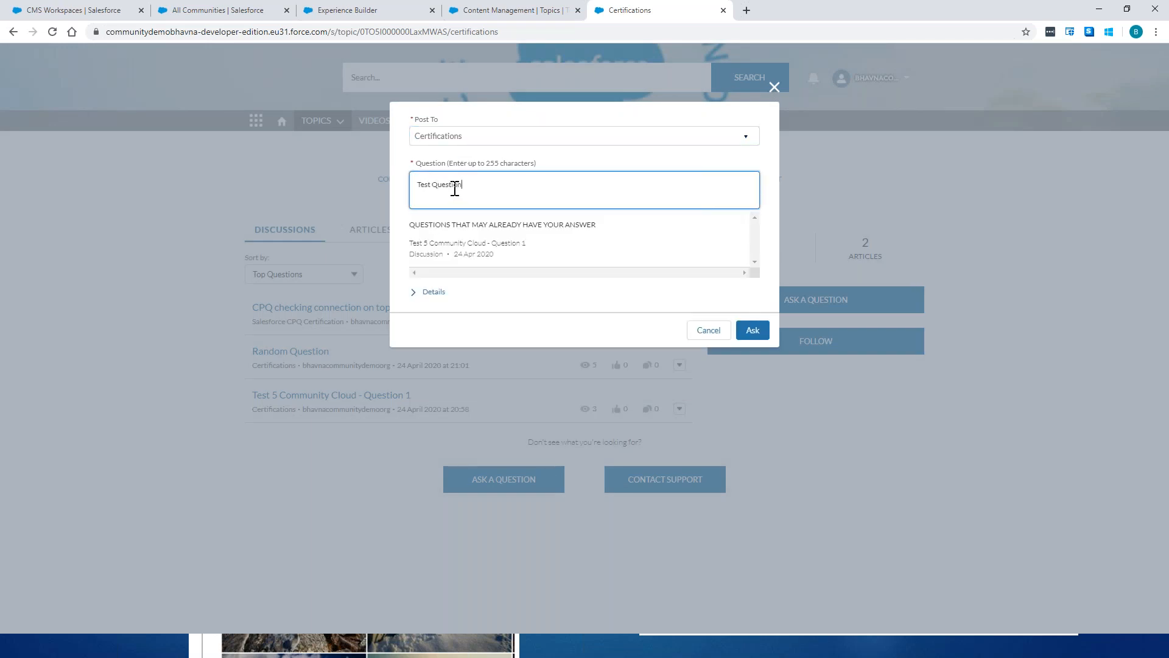
- Expand the question's details and add the topic "SESSION 3" to it
{"action": "left_click", "coordinate": [434, 293]}
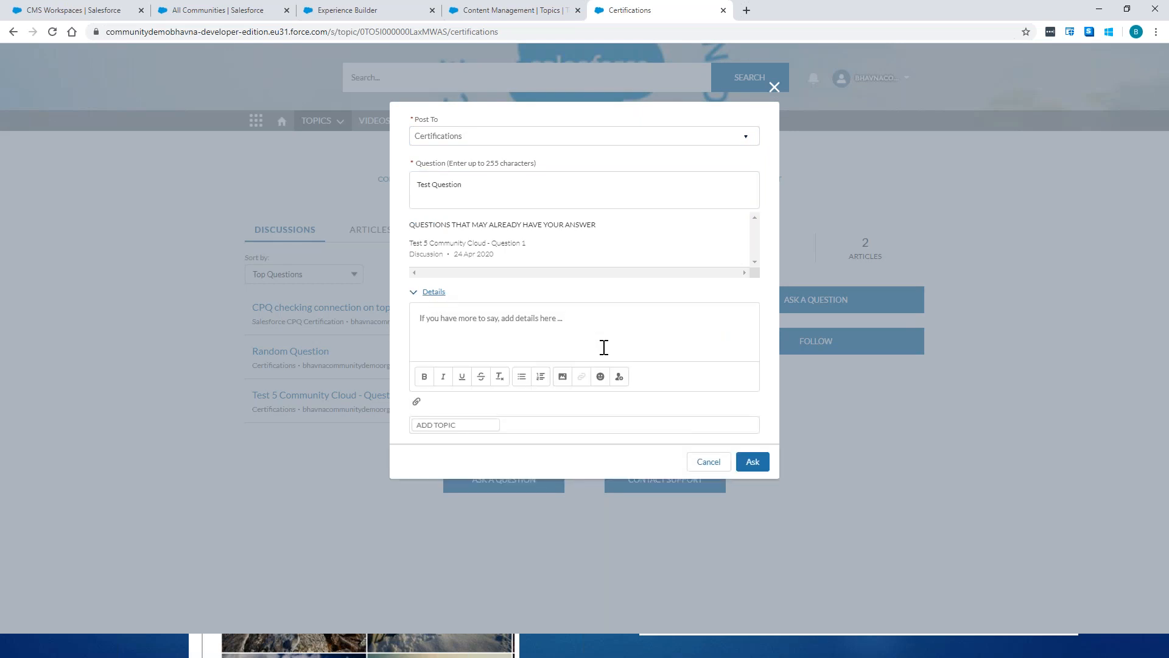
{"action": "left_click", "coordinate": [461, 426]}
{"action": "type", "text": "s"}
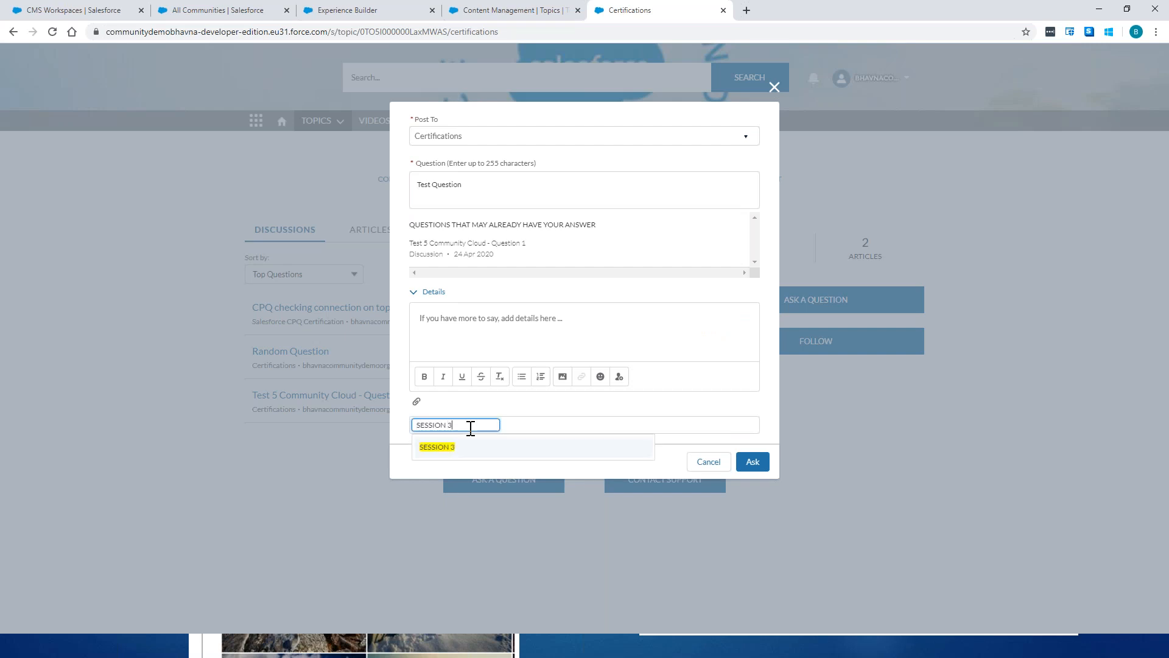
{"action": "left_click", "coordinate": [464, 448]}
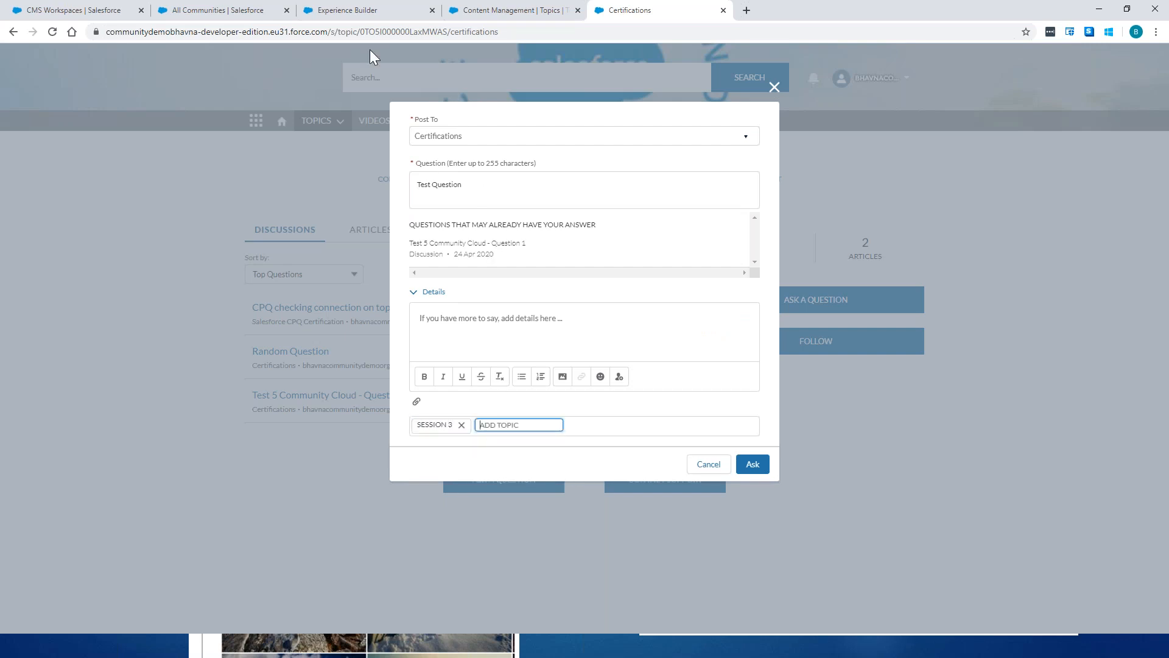
- Check the existing topics in Topic Management, and post the Test Question to the Certifications topic
{"action": "left_click", "coordinate": [364, 10]}
{"action": "left_click", "coordinate": [214, 11]}
{"action": "left_click", "coordinate": [523, 10]}
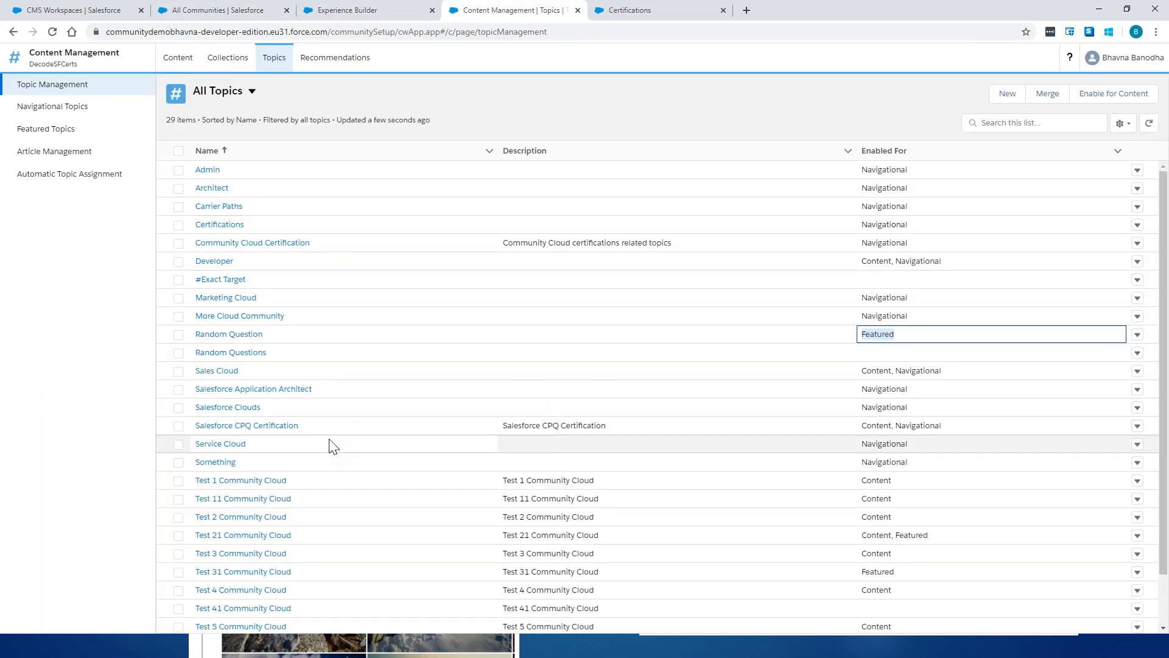
{"action": "scroll", "coordinate": [330, 445], "scroll_direction": "down", "scroll_amount": 1}
{"action": "scroll", "coordinate": [329, 448], "scroll_direction": "up", "scroll_amount": 1}
{"action": "left_click", "coordinate": [628, 9]}
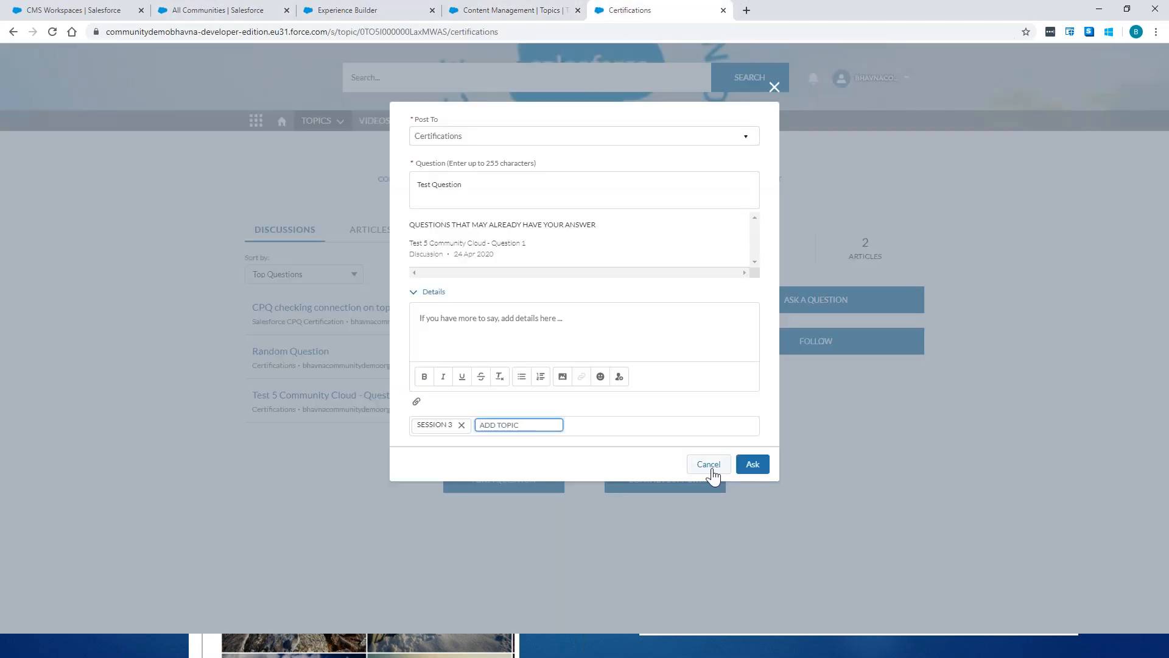
{"action": "left_click", "coordinate": [746, 469]}
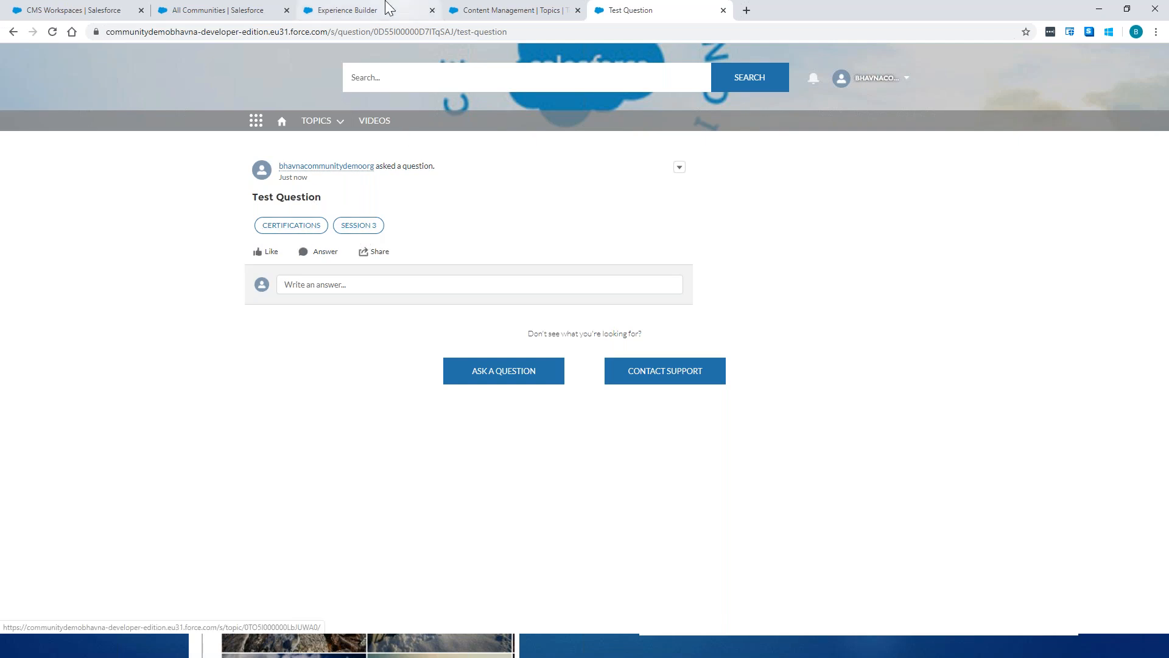
- Refresh Topic Management and look up the Session 3 topic and what it is enabled for
{"action": "left_click", "coordinate": [346, 15]}
{"action": "left_click", "coordinate": [470, 19]}
{"action": "left_click", "coordinate": [115, 82]}
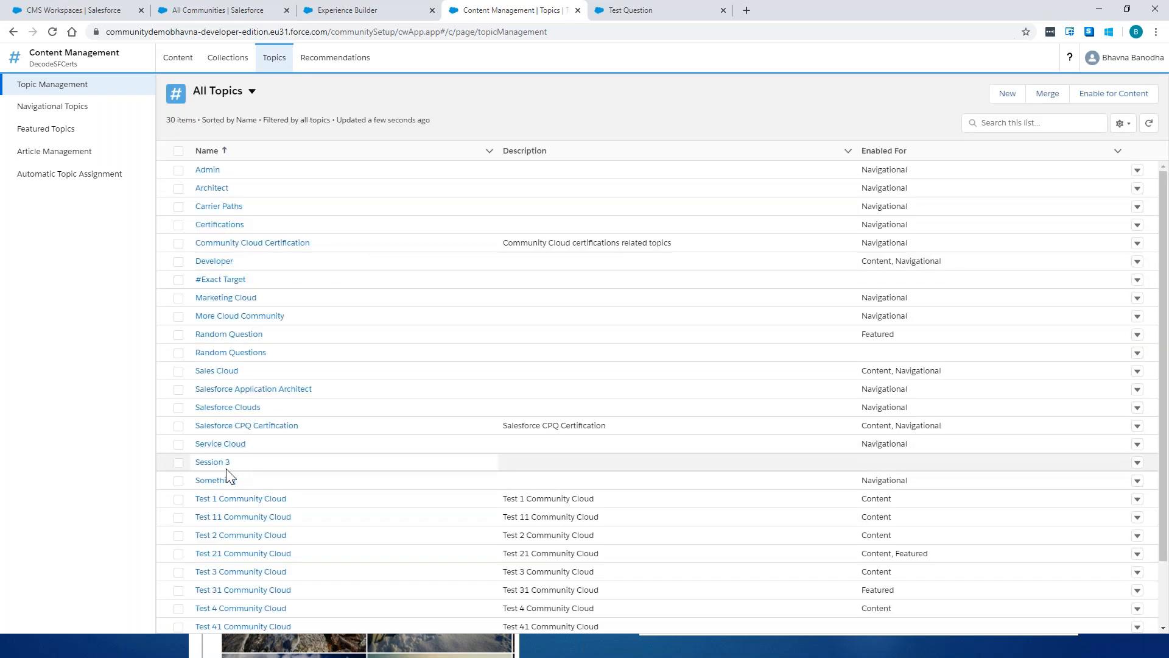
- Search the community site for "Certification", check its Discussions results, and search again for "Certifications"
{"action": "left_click", "coordinate": [653, 9]}
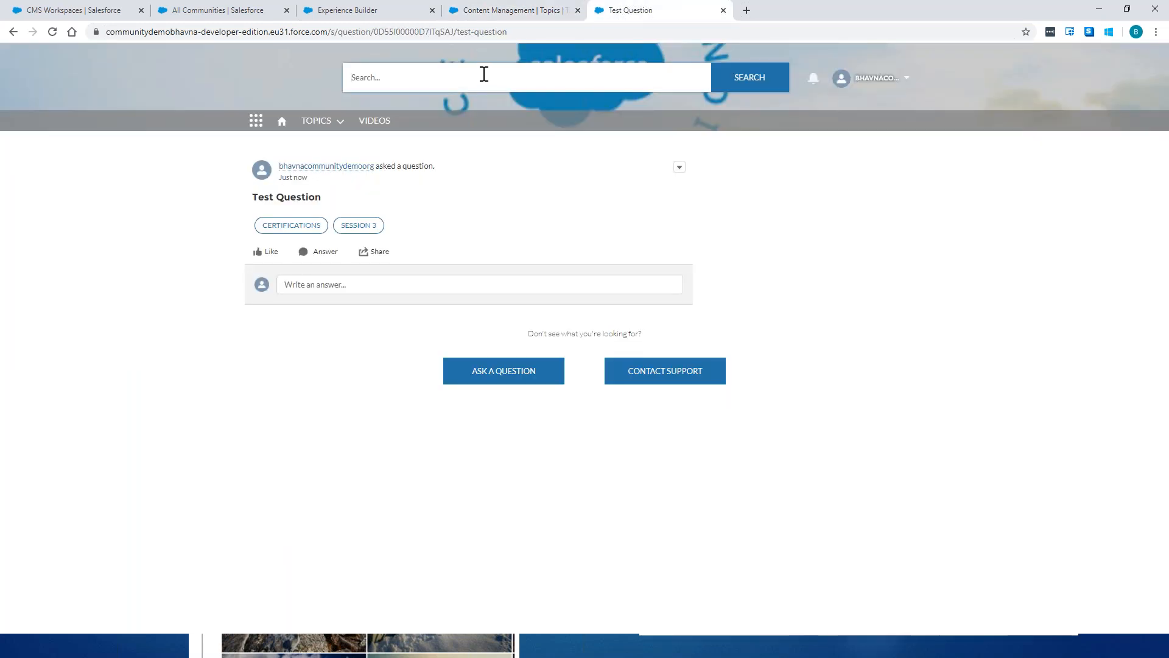
{"action": "type", "text": "Certification"}
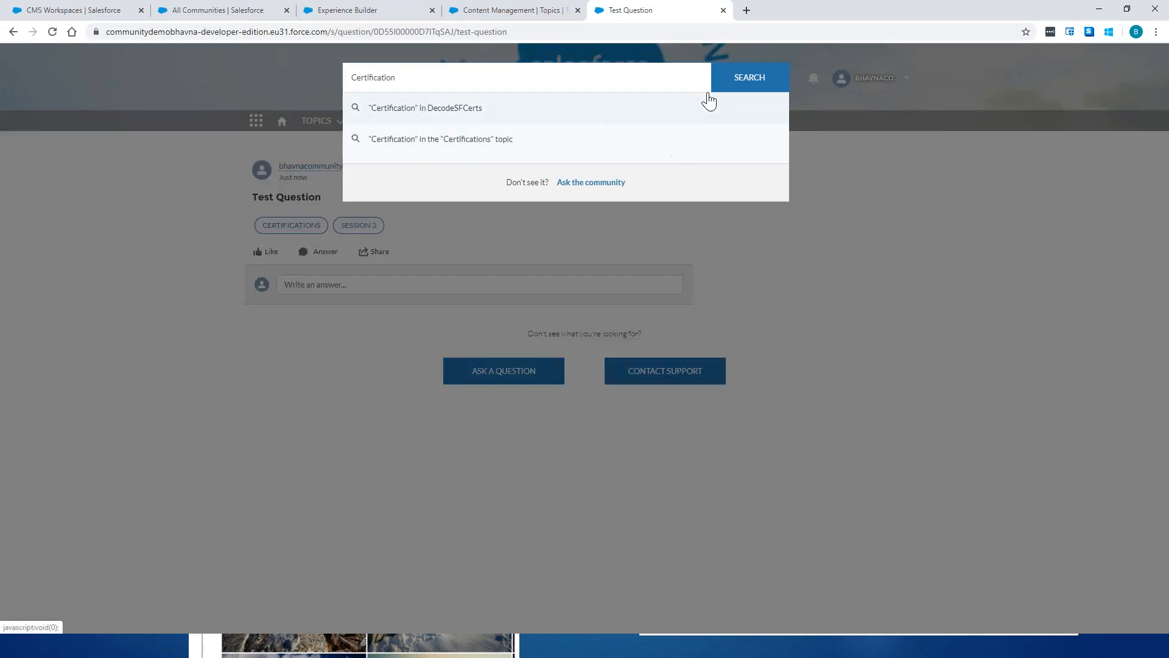
{"action": "left_click", "coordinate": [735, 77]}
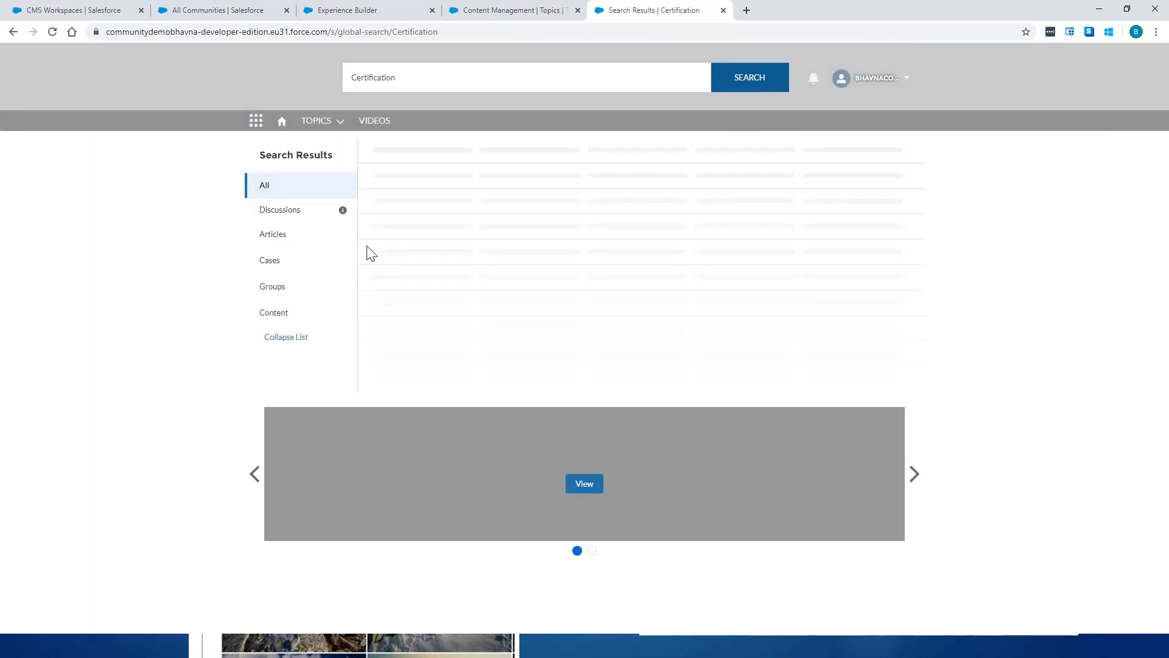
{"action": "left_click", "coordinate": [303, 216]}
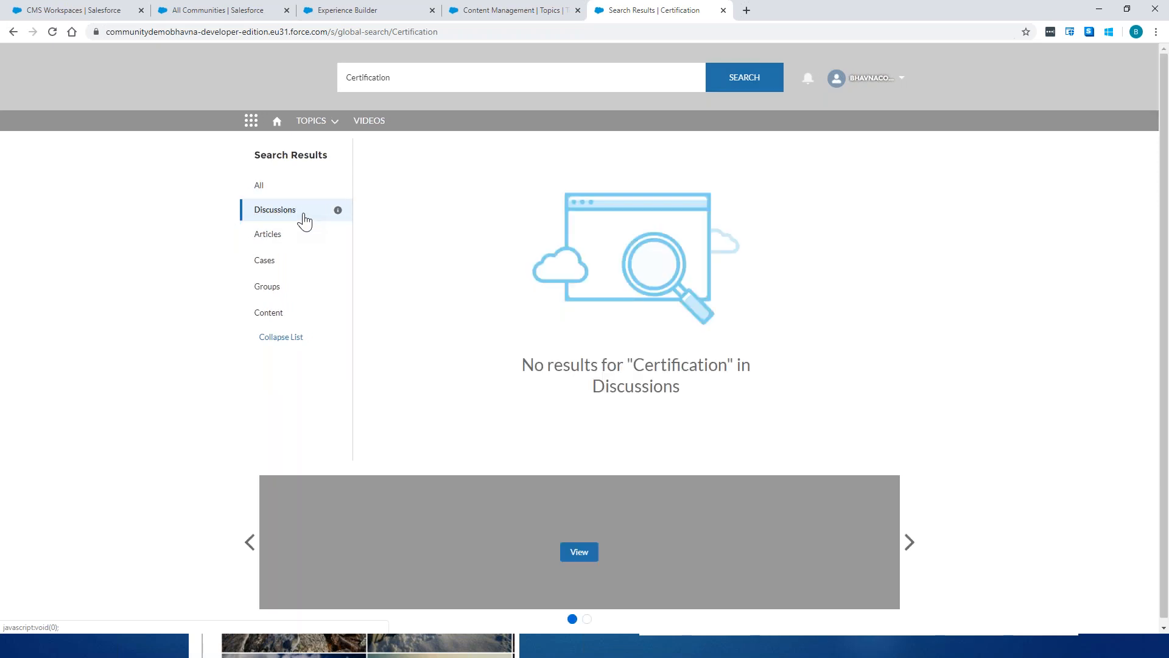
{"action": "left_click", "coordinate": [433, 78]}
{"action": "type", "text": "s"}
{"action": "left_click", "coordinate": [712, 81]}
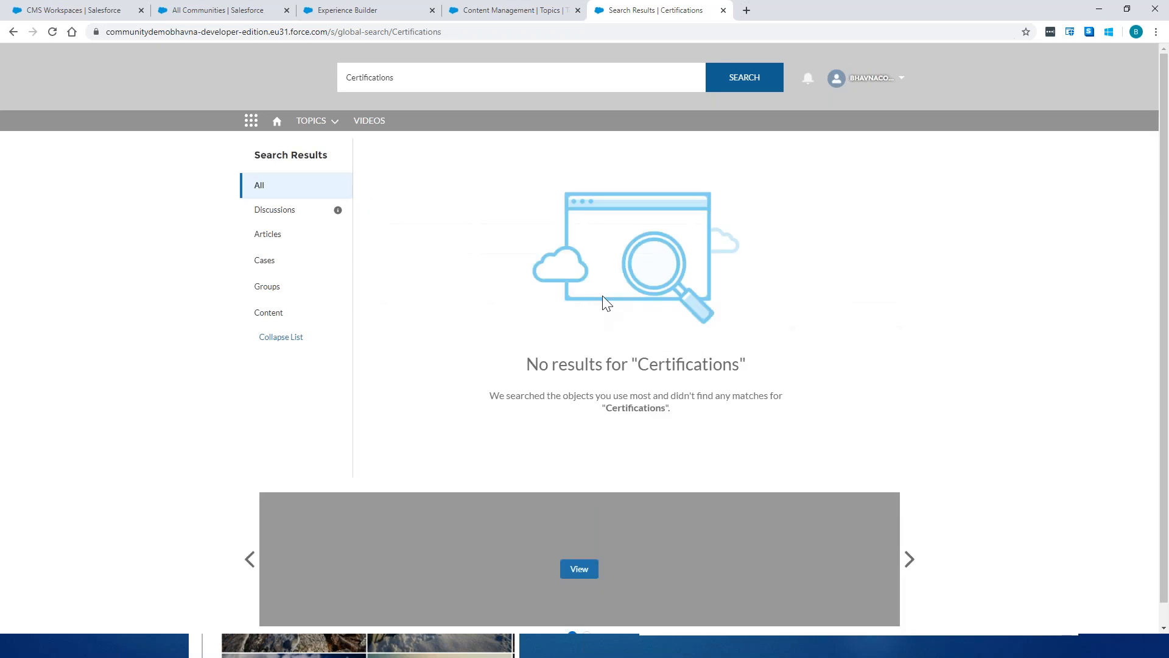
- Search the community site for "Session 3"
{"action": "left_click", "coordinate": [319, 121]}
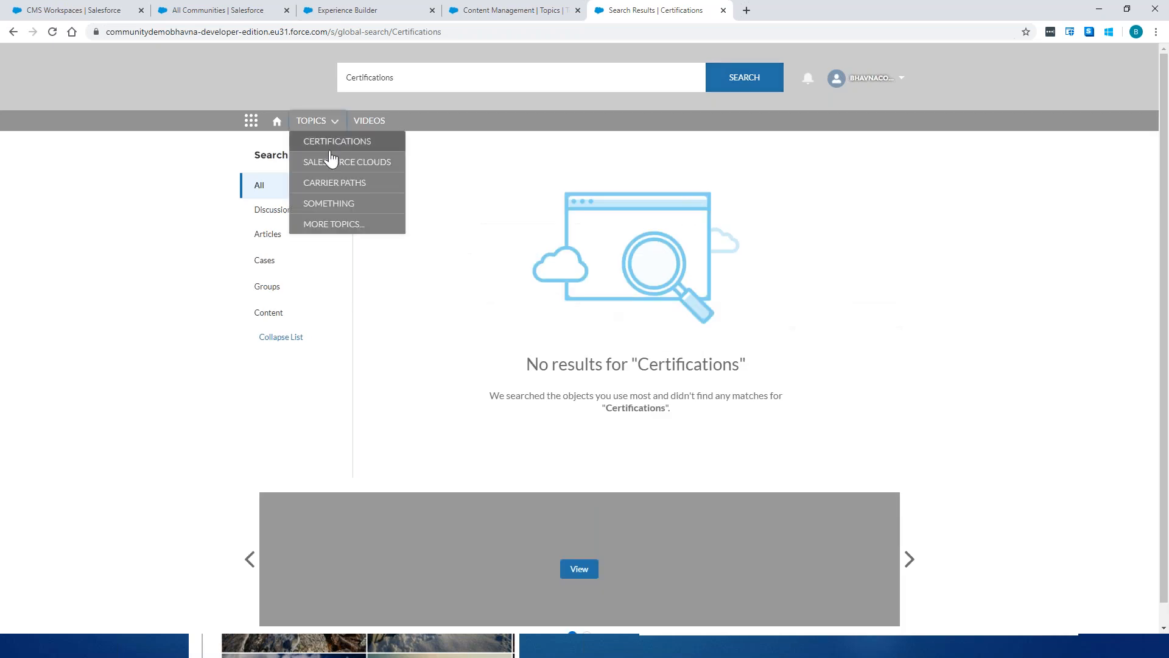
{"action": "left_click", "coordinate": [409, 77]}
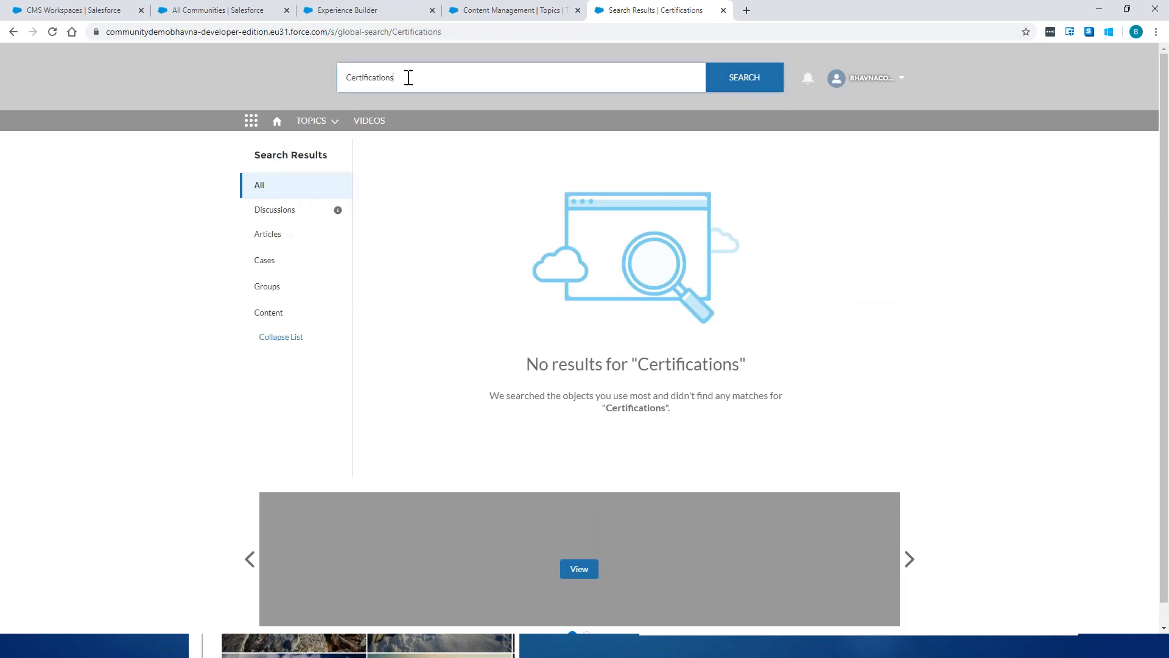
{"action": "left_click_drag", "start_coordinate": [391, 76], "coordinate": [339, 81]}
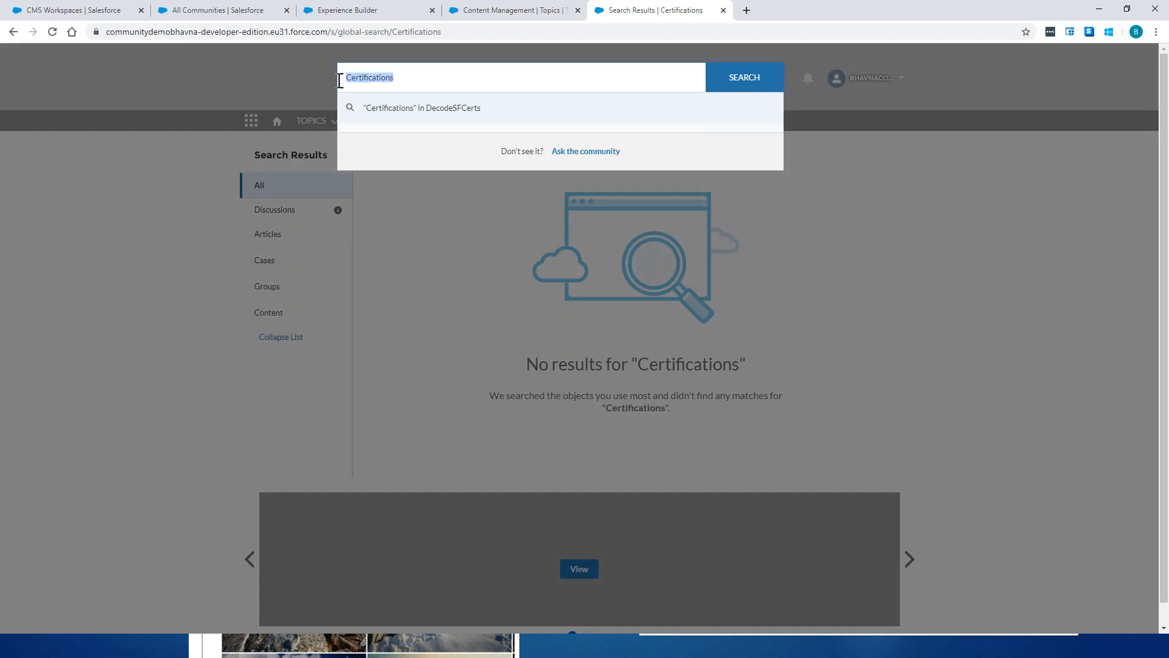
{"action": "type", "text": "S"}
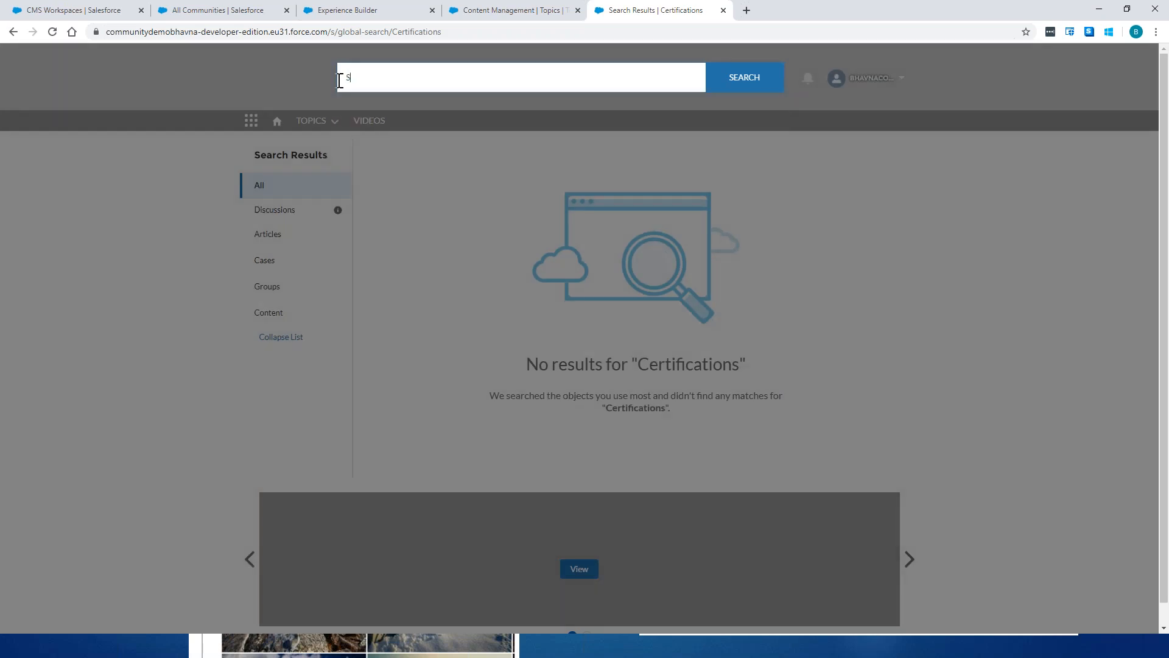
{"action": "type", "text": "ession 3"}
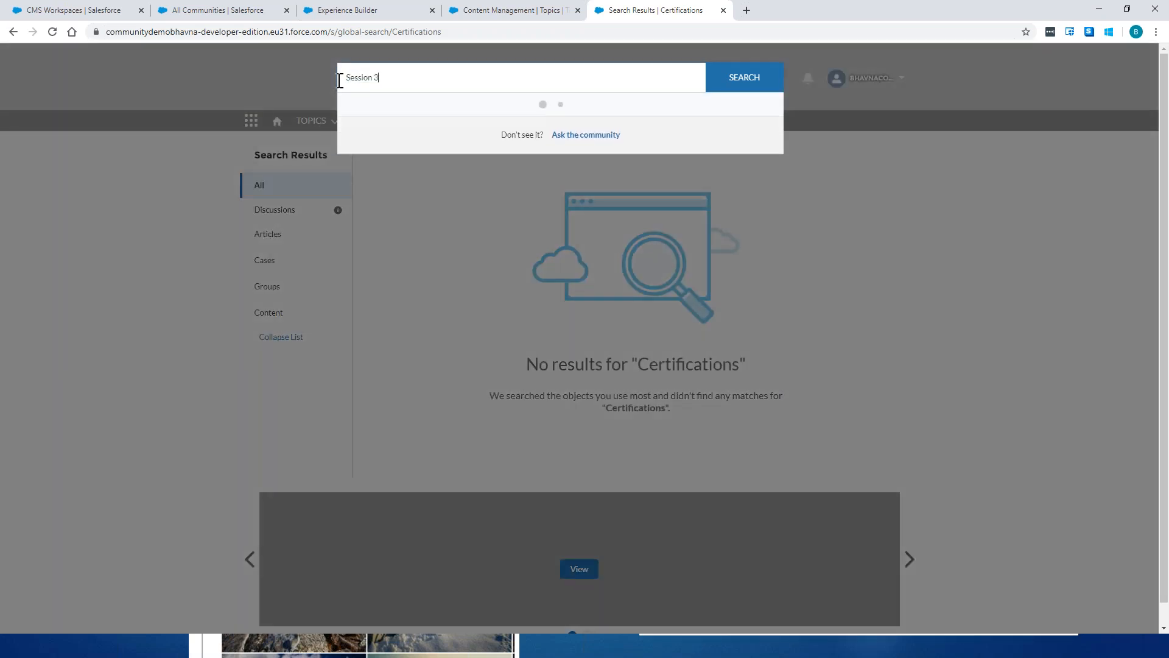
{"action": "left_click", "coordinate": [747, 87]}
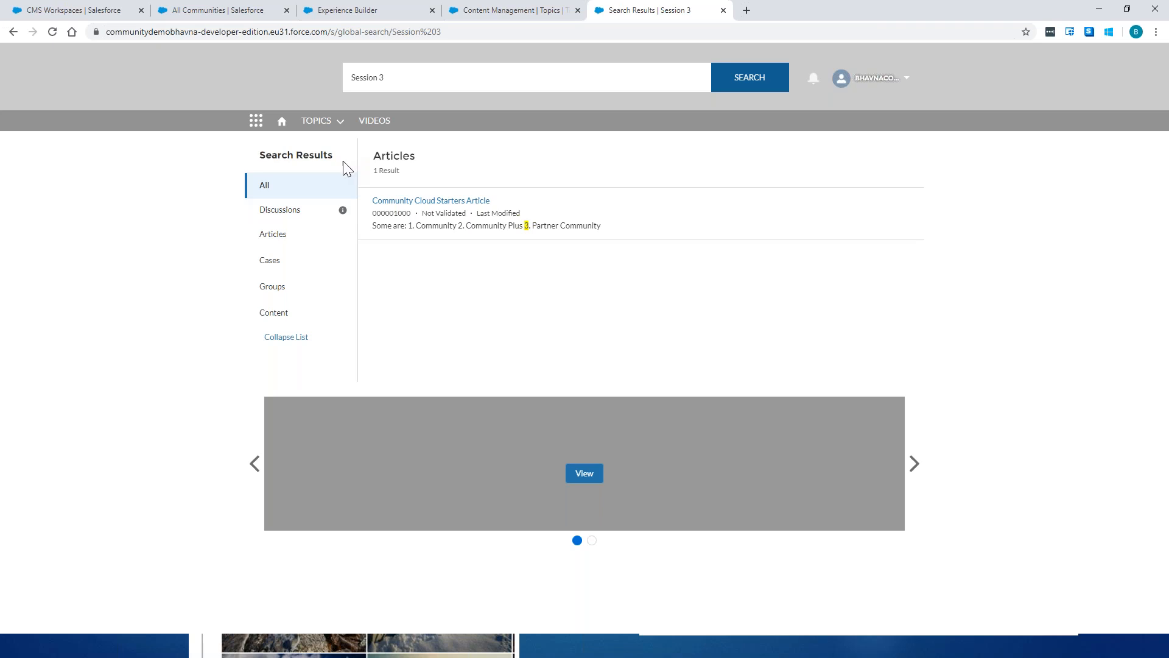
- Examine the topics assigned to Test Question and Random Question in the Certifications discussions
{"action": "left_click", "coordinate": [336, 120]}
{"action": "left_click", "coordinate": [338, 146]}
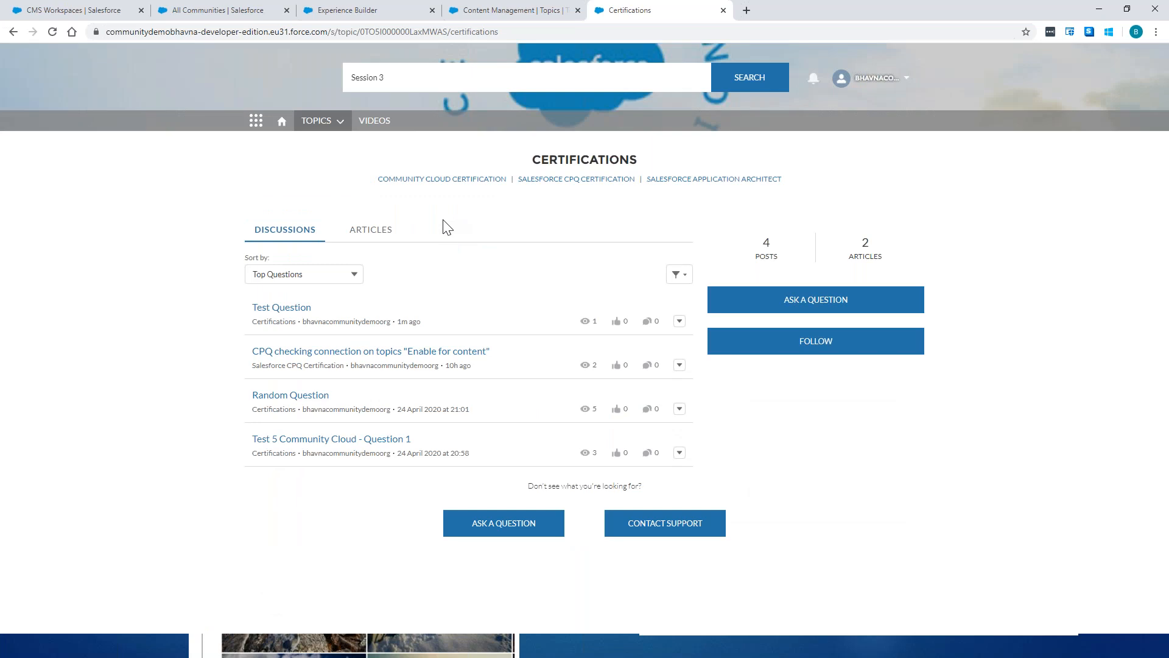
{"action": "left_click", "coordinate": [294, 311]}
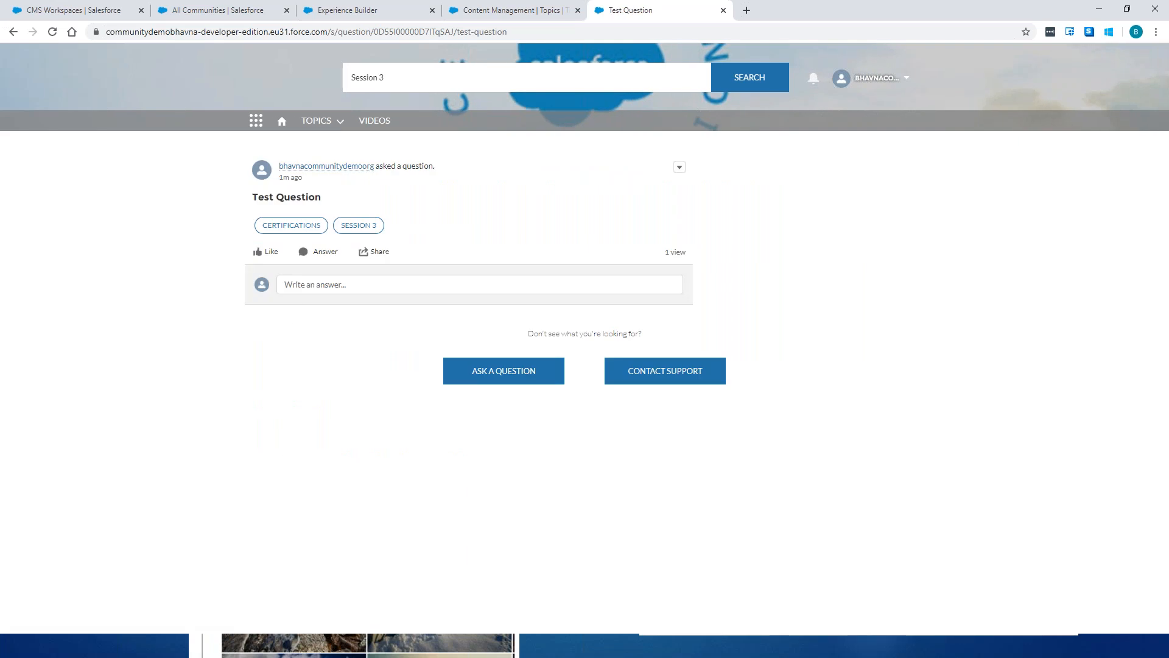
{"action": "left_click", "coordinate": [302, 228]}
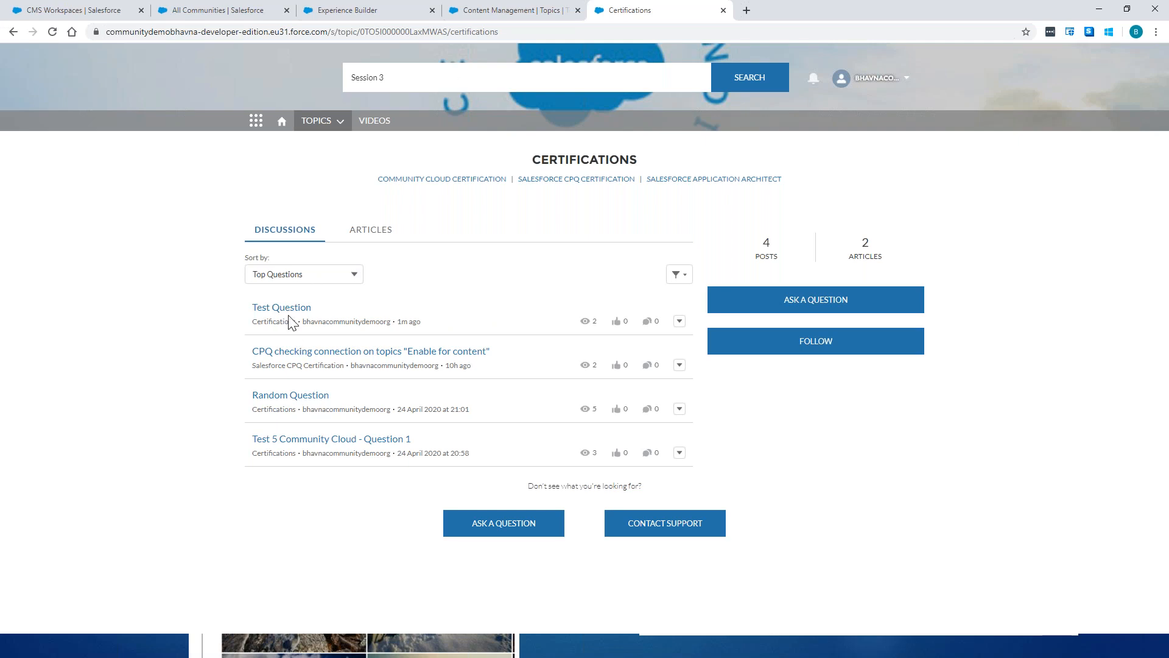
{"action": "left_click", "coordinate": [281, 395]}
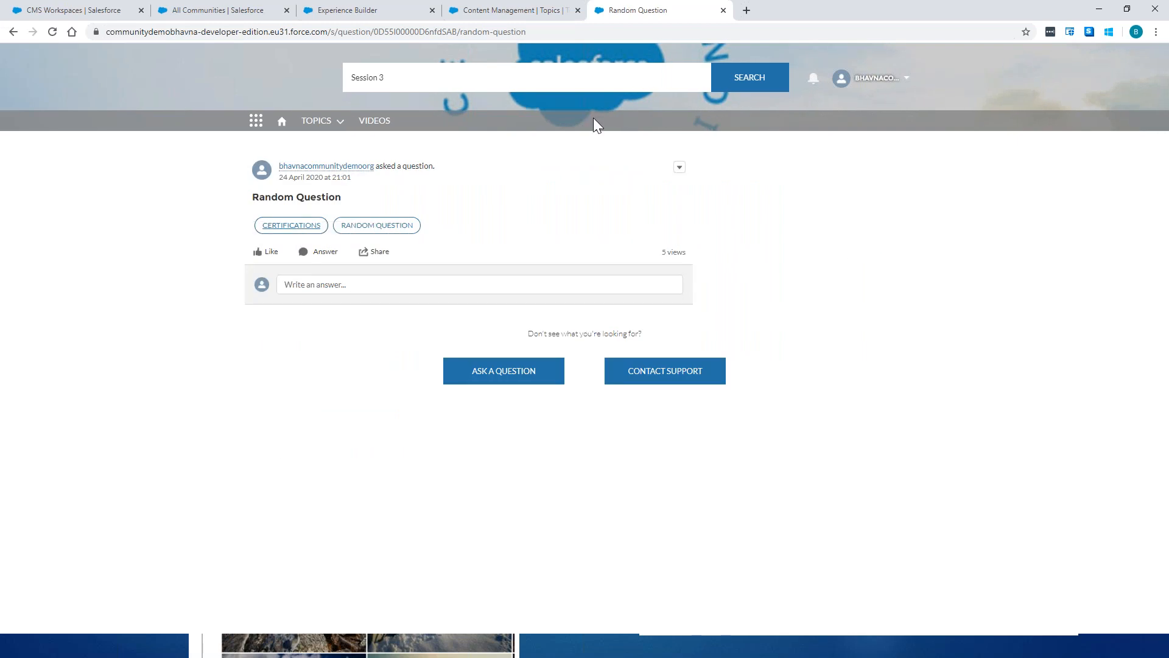
- Search the community site for "Certifications" from the Random Question page and check the Discussions results
{"action": "left_click", "coordinate": [419, 77]}
{"action": "type", "text": "Certifications"}
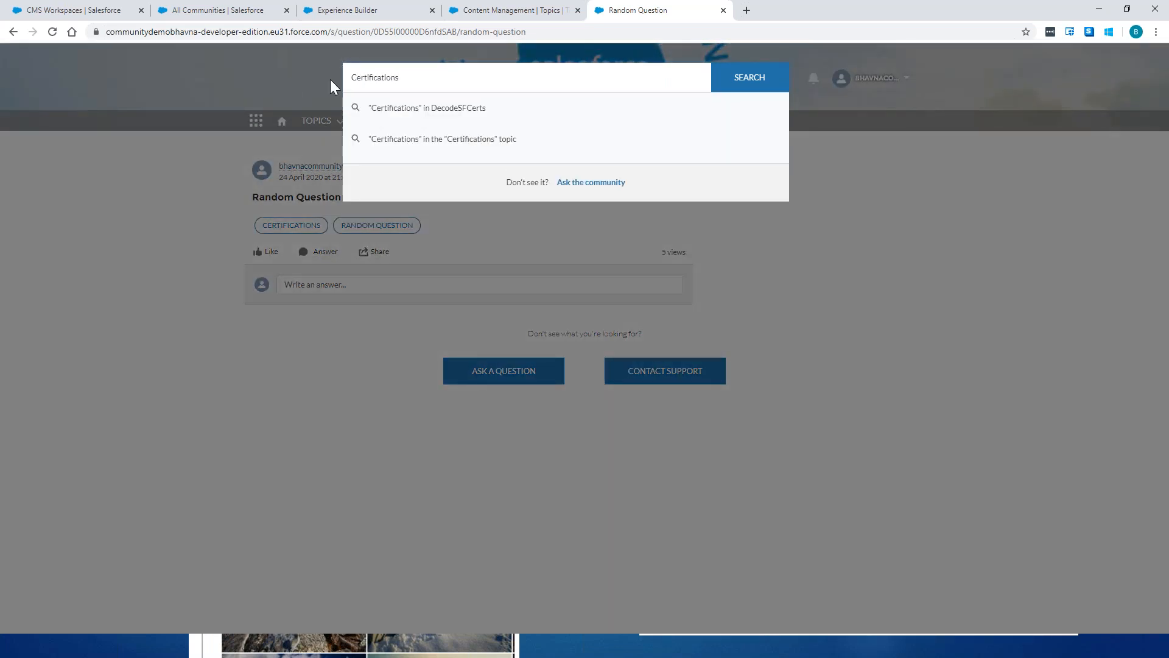
{"action": "left_click", "coordinate": [771, 82]}
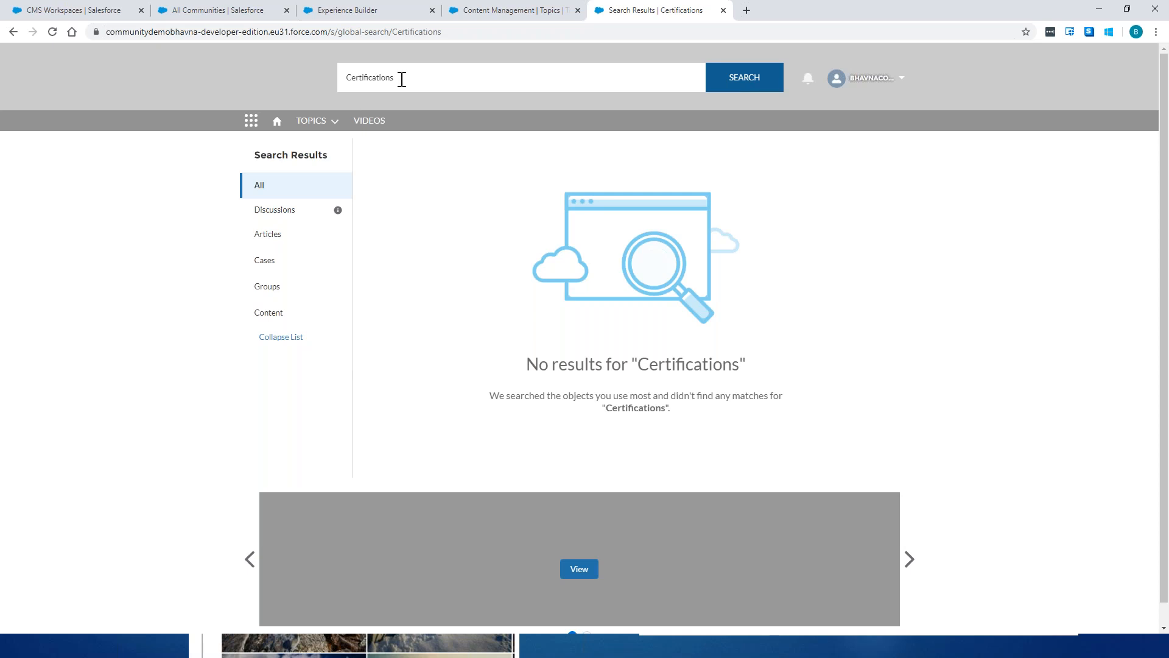
{"action": "left_click", "coordinate": [579, 78]}
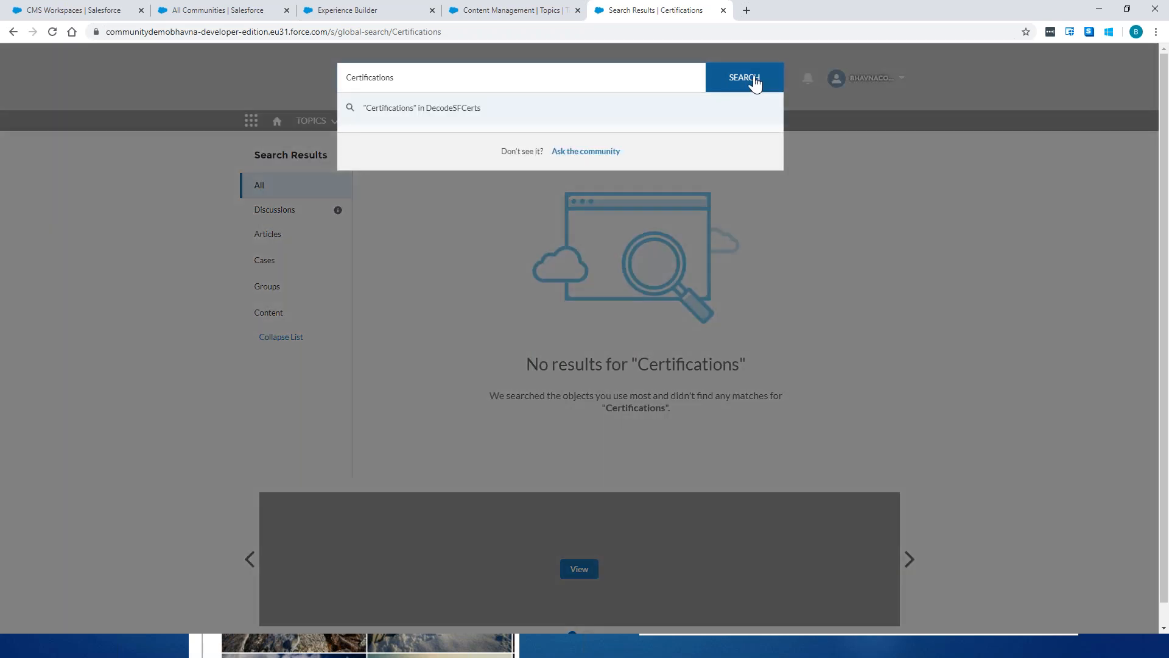
{"action": "left_click", "coordinate": [135, 188]}
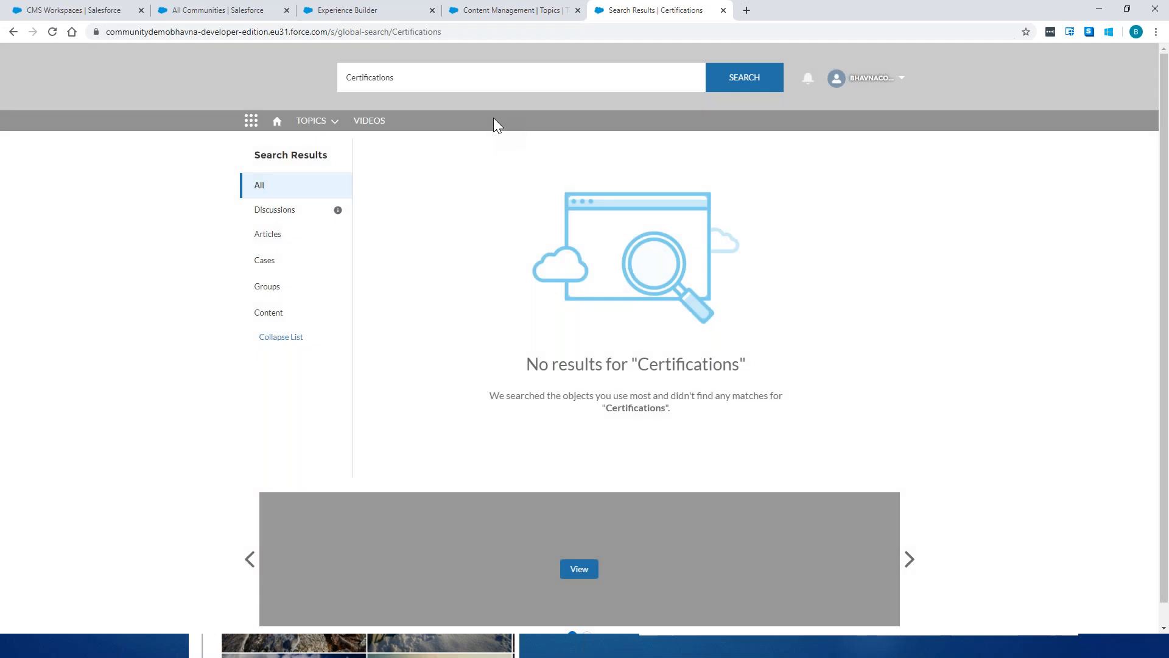
{"action": "left_click", "coordinate": [283, 214]}
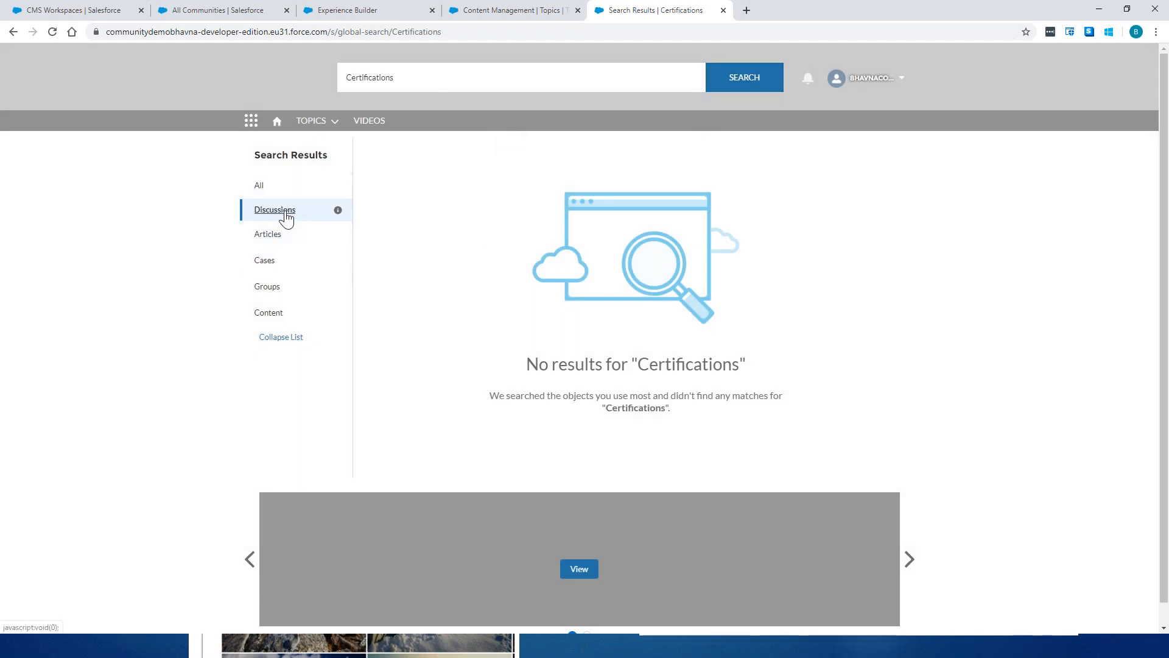
- Open Test Question from the Certifications topic and view its Session 3 topic page
{"action": "left_click", "coordinate": [298, 121]}
{"action": "left_click", "coordinate": [310, 142]}
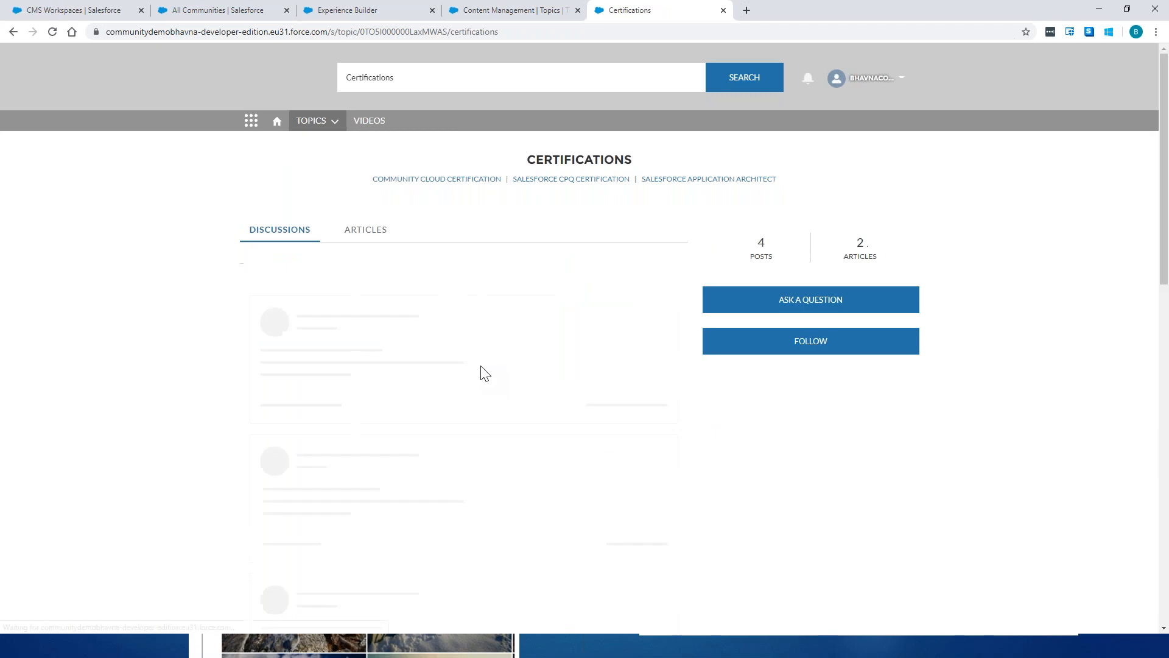
{"action": "left_click", "coordinate": [281, 309]}
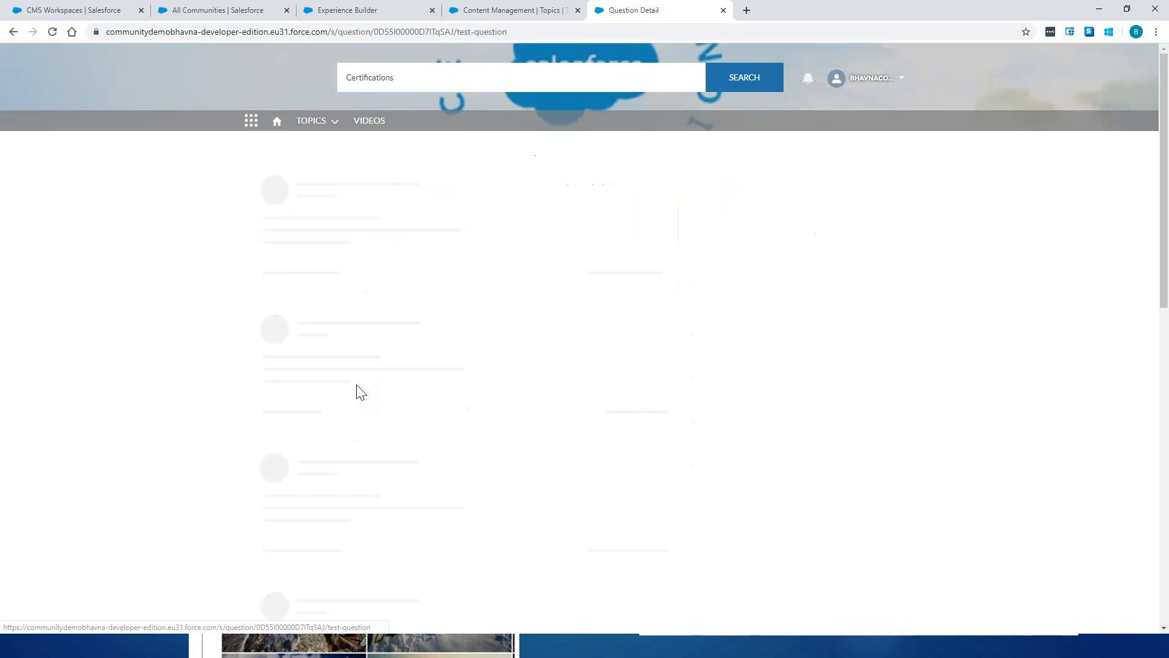
{"action": "left_click", "coordinate": [366, 227]}
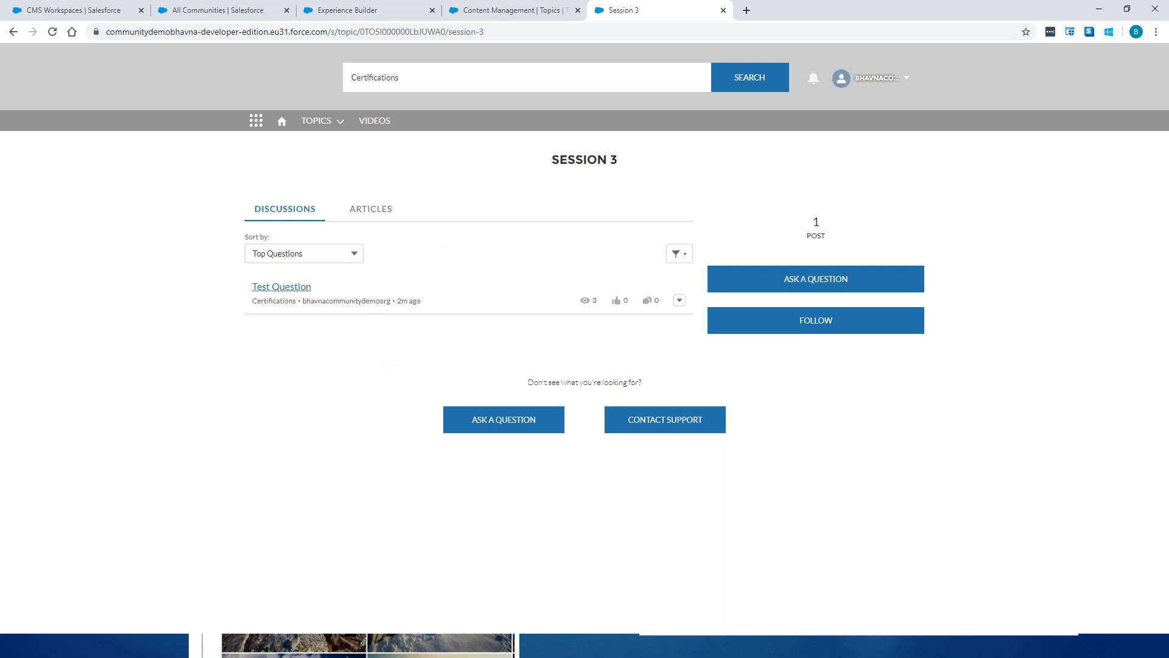
- Open the community's recommendations in Content Management and start a new recommendation to view its fields
{"action": "left_click", "coordinate": [481, 11]}
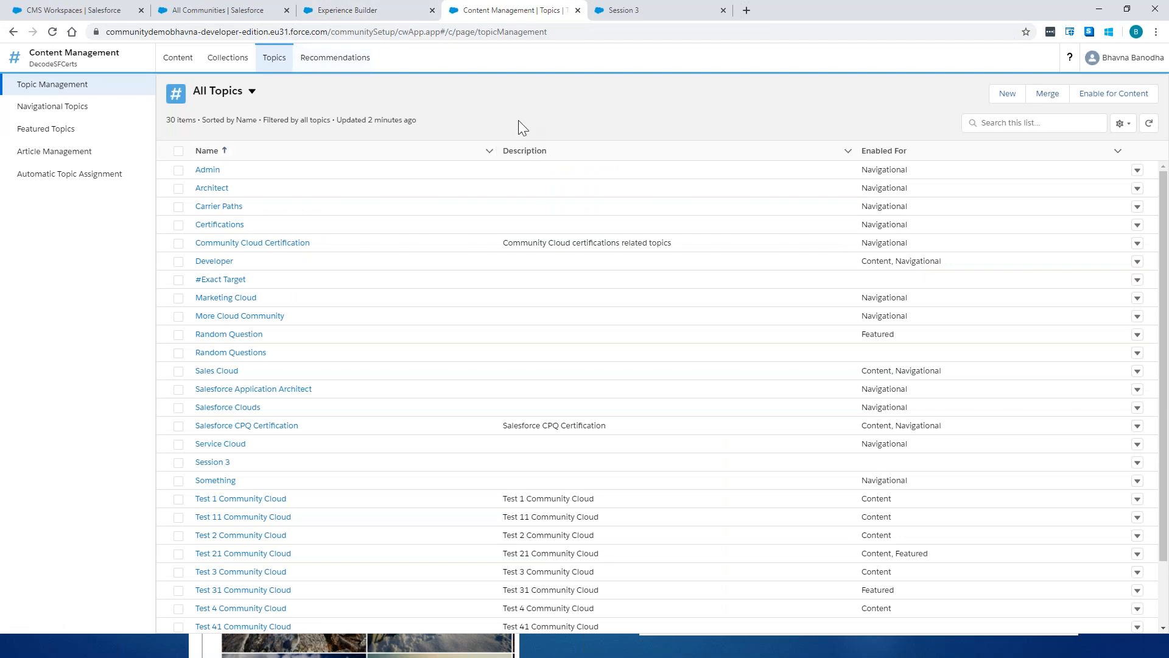
{"action": "left_click", "coordinate": [336, 59]}
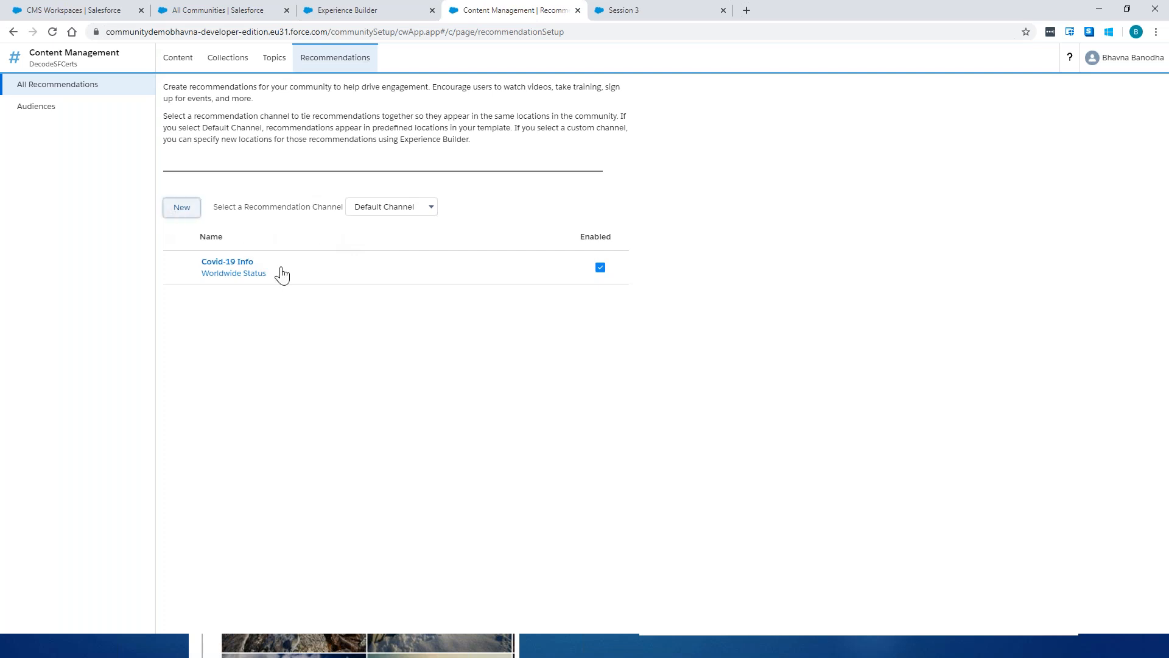
{"action": "left_click", "coordinate": [182, 210]}
{"action": "scroll", "coordinate": [745, 357], "scroll_direction": "down", "scroll_amount": 1}
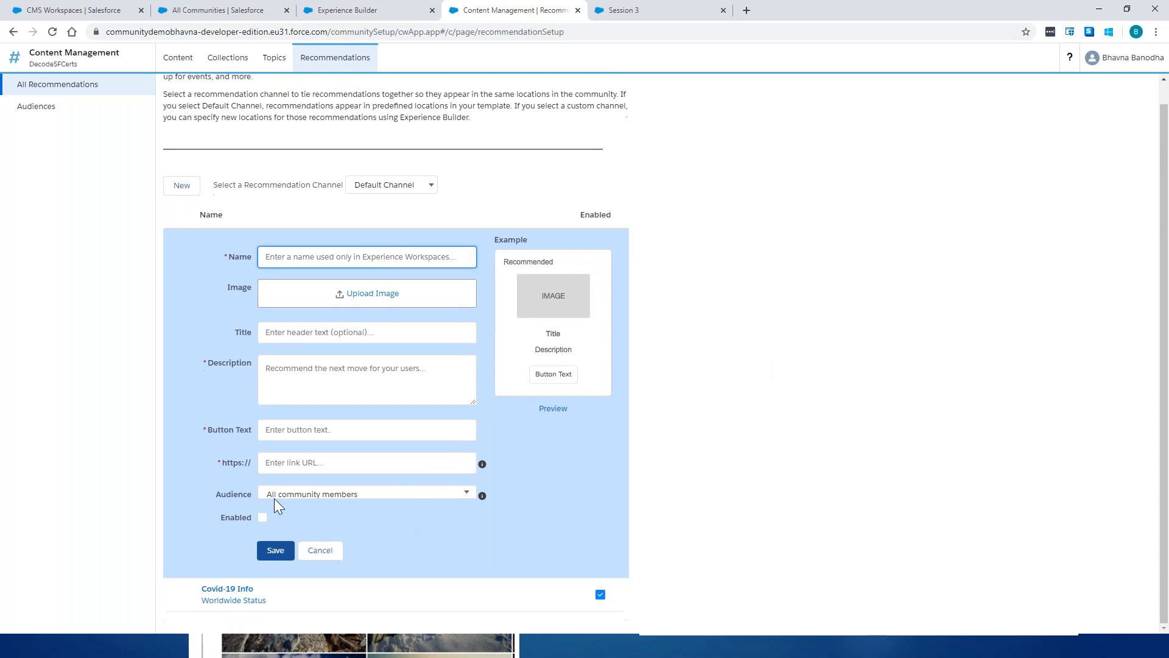
{"action": "left_click", "coordinate": [285, 467]}
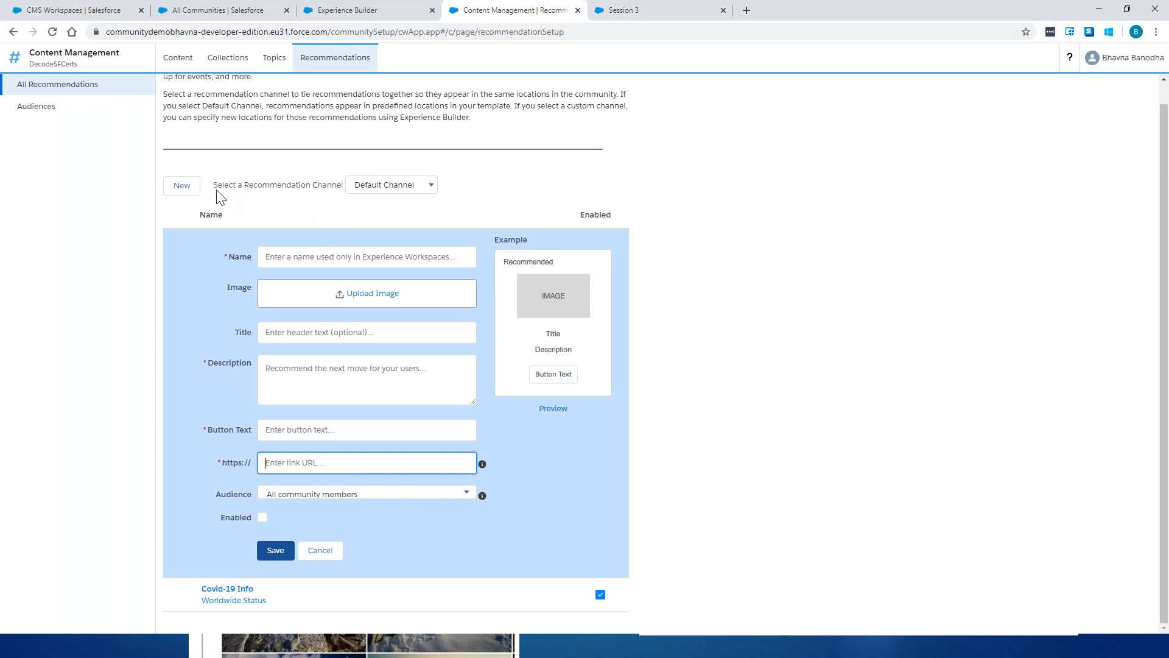
- Open the existing Covid-19 Info recommendation for editing and discard the blank new recommendation
{"action": "left_click", "coordinate": [227, 590]}
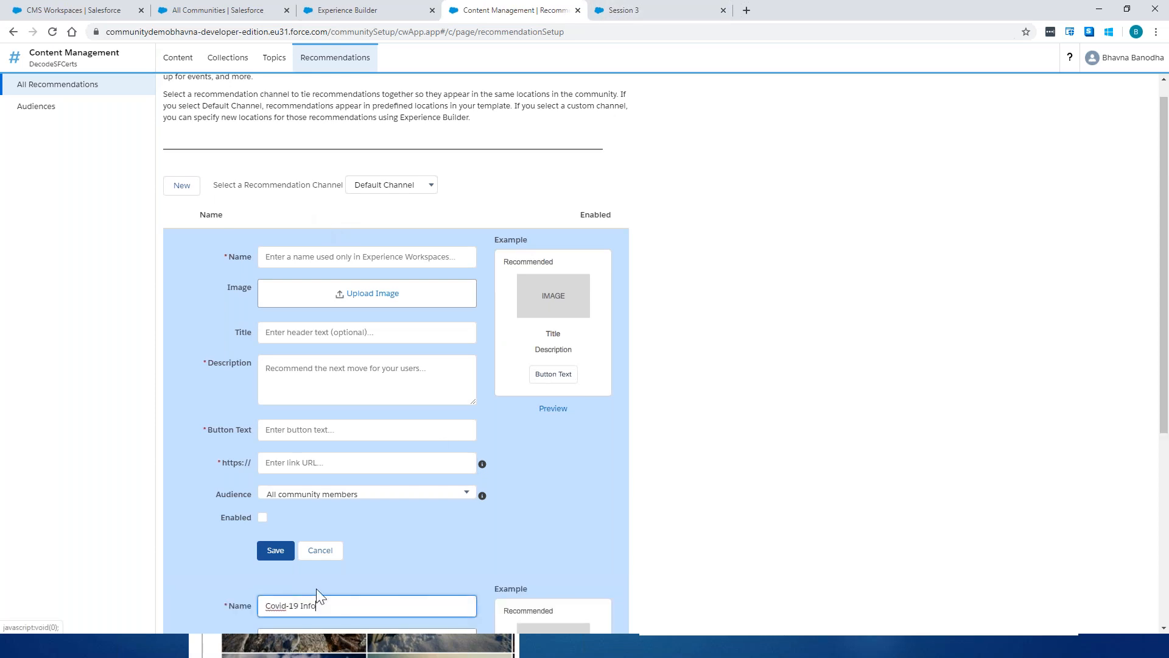
{"action": "scroll", "coordinate": [781, 439], "scroll_direction": "down", "scroll_amount": 5}
{"action": "left_click", "coordinate": [320, 246]}
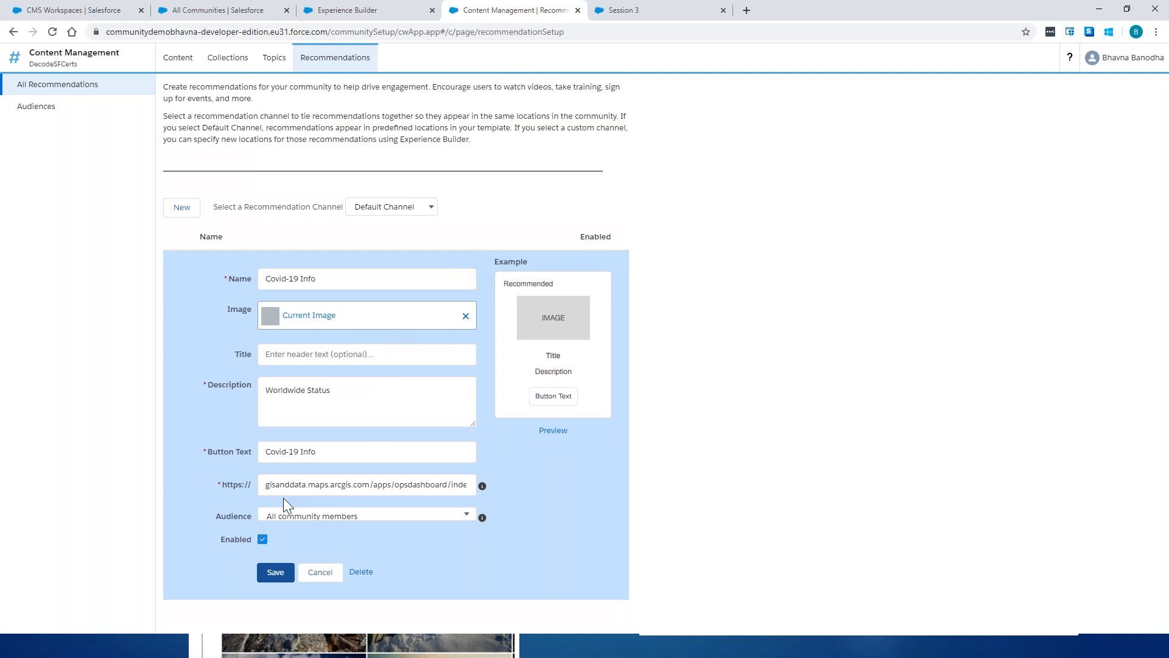
- Check the community's home page and its Certifications and Salesforce Clouds topic pages for the Covid-19 Info recommendation
{"action": "left_click", "coordinate": [653, 8]}
{"action": "left_click", "coordinate": [281, 121]}
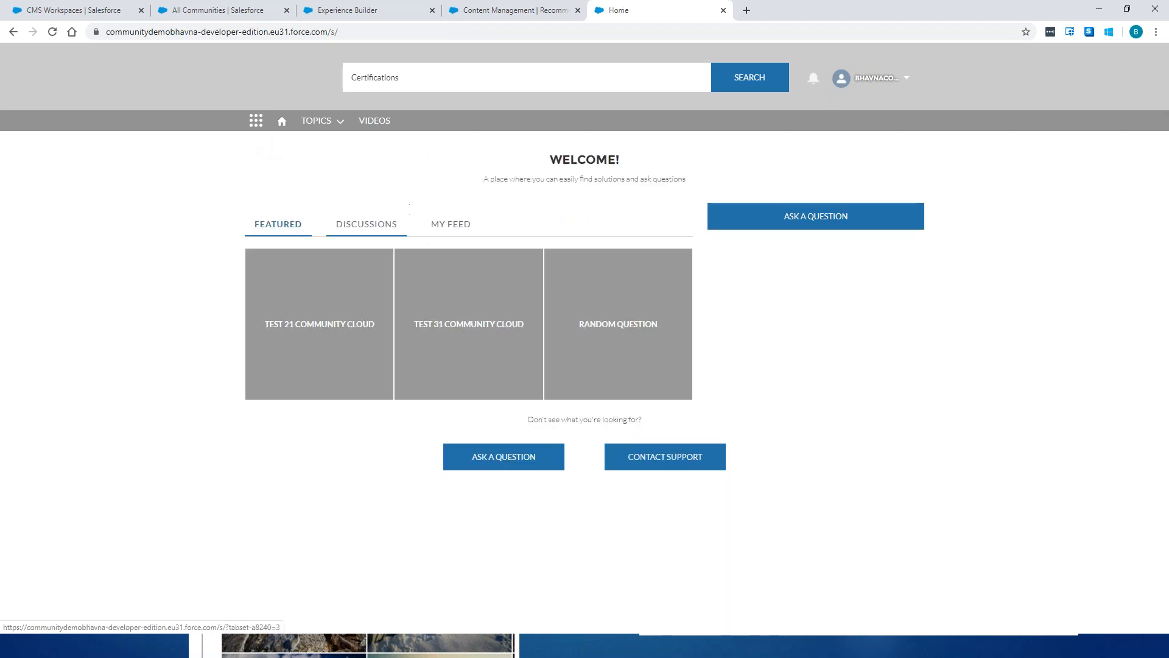
{"action": "left_click", "coordinate": [332, 124]}
{"action": "left_click", "coordinate": [334, 141]}
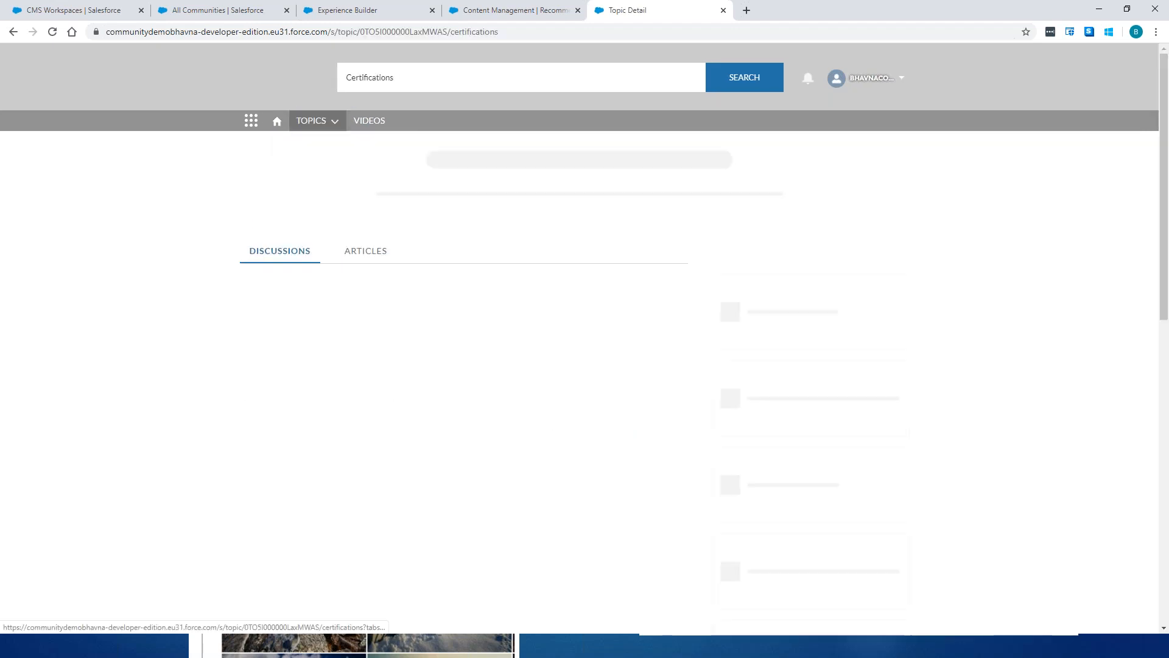
{"action": "left_click", "coordinate": [282, 121]}
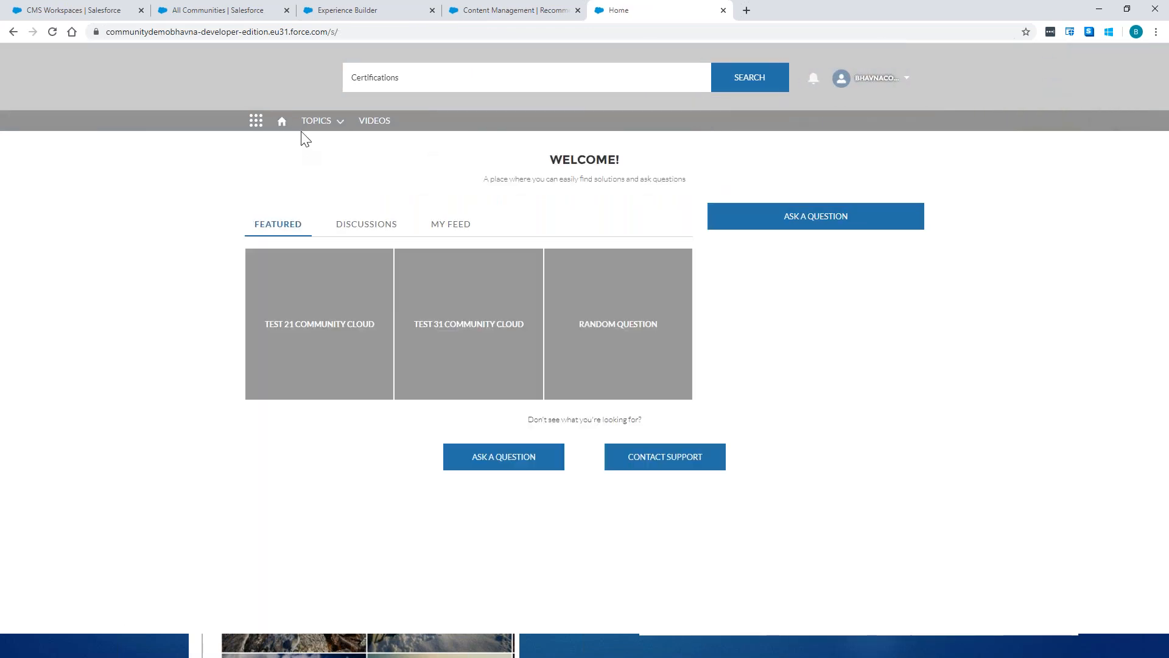
{"action": "left_click", "coordinate": [334, 121]}
{"action": "left_click", "coordinate": [337, 162]}
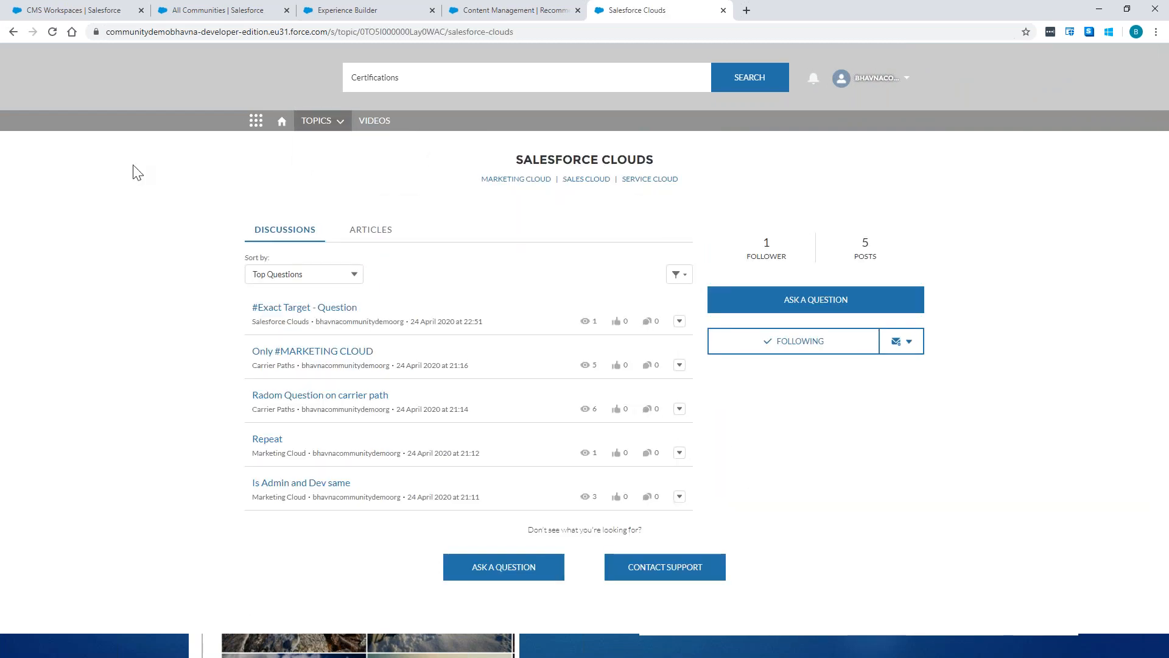
- Open the DecodeSFCerts community in Experience Builder from the Content Management workspace
{"action": "left_click", "coordinate": [495, 8]}
{"action": "left_click", "coordinate": [86, 64]}
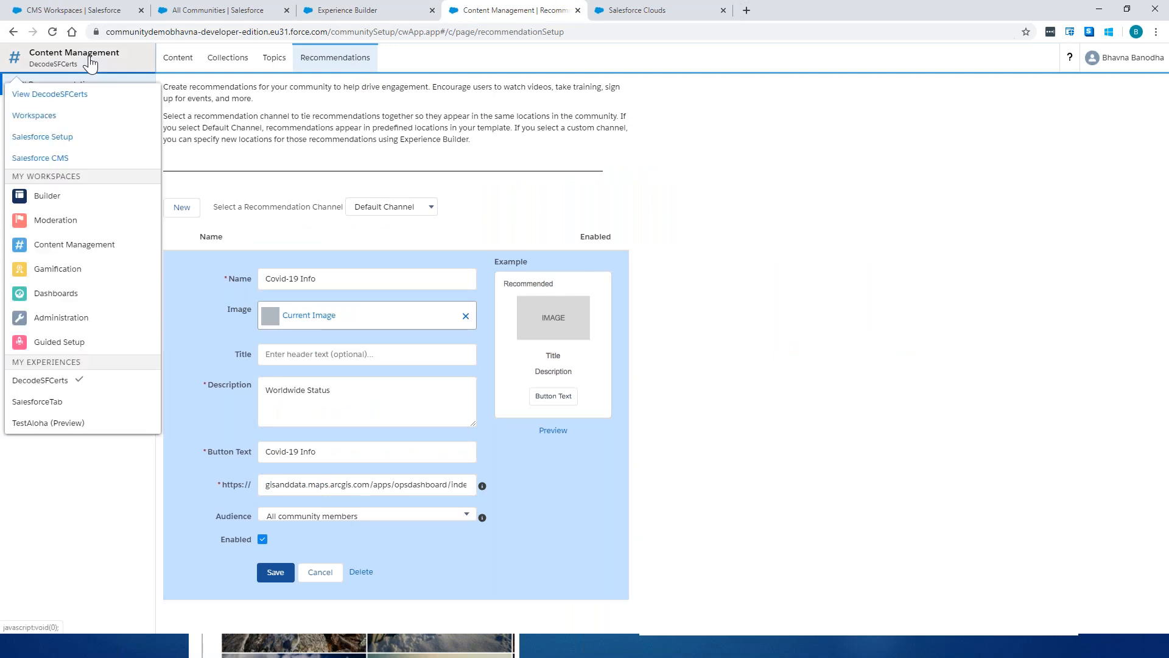
{"action": "left_click", "coordinate": [78, 195]}
{"action": "left_click", "coordinate": [792, 9]}
{"action": "left_click", "coordinate": [869, 10]}
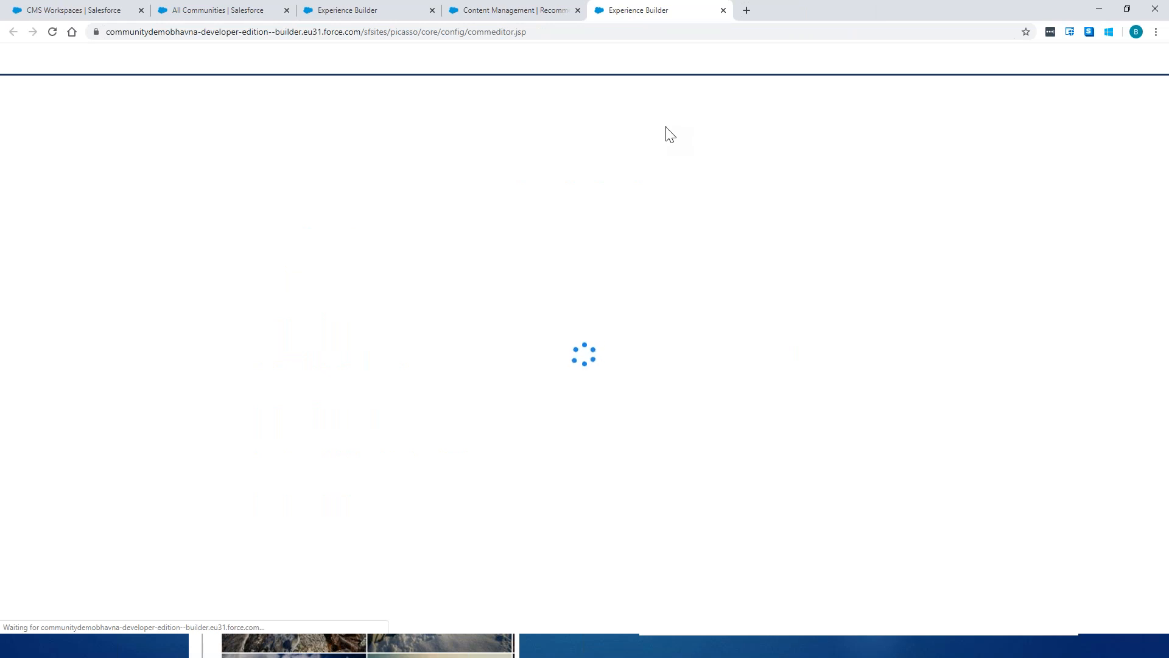
{"action": "left_click", "coordinate": [505, 9]}
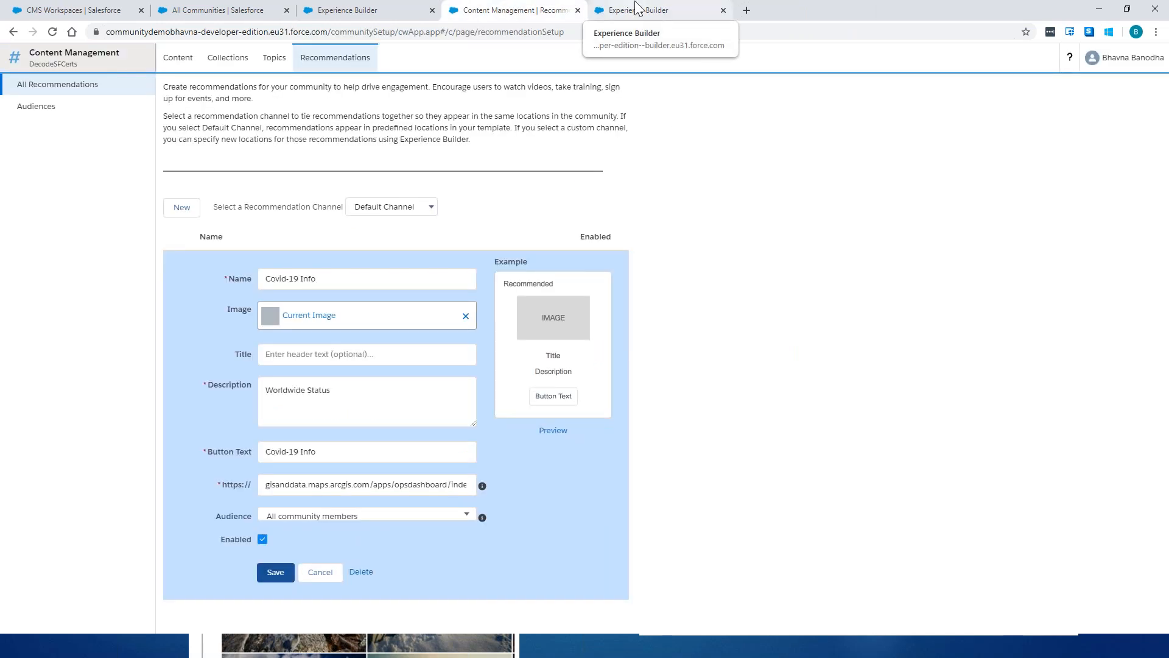
{"action": "left_click", "coordinate": [636, 8]}
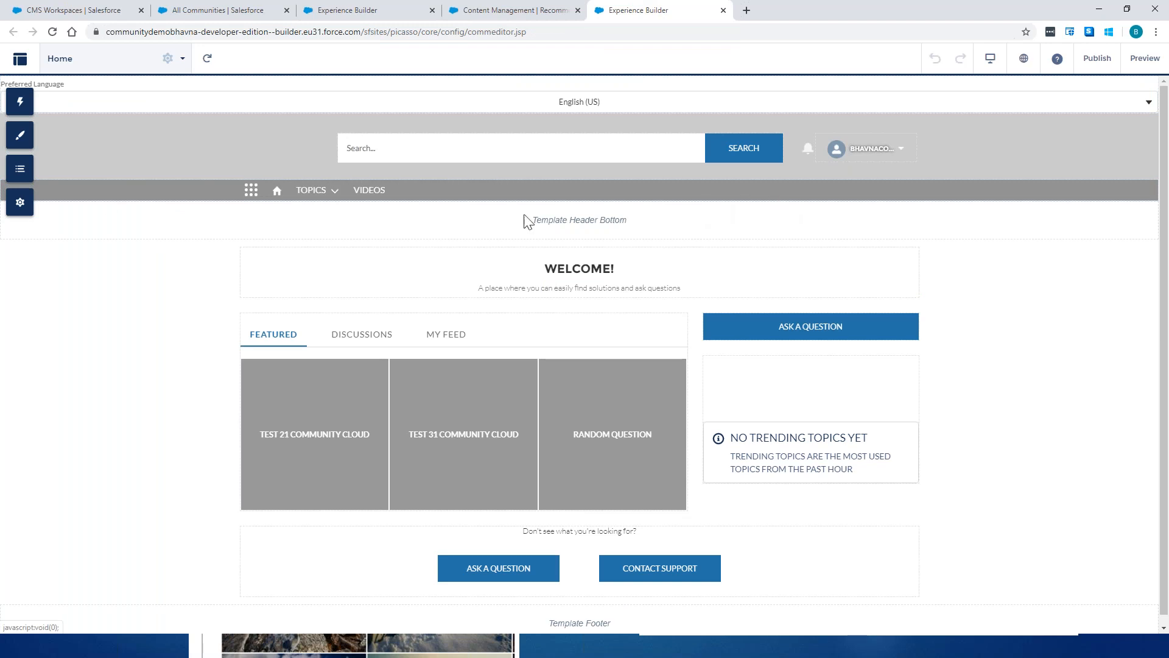
- Try to add a Recommendations Carousel component to the Home page below the Ask a Question button
{"action": "left_click", "coordinate": [20, 101]}
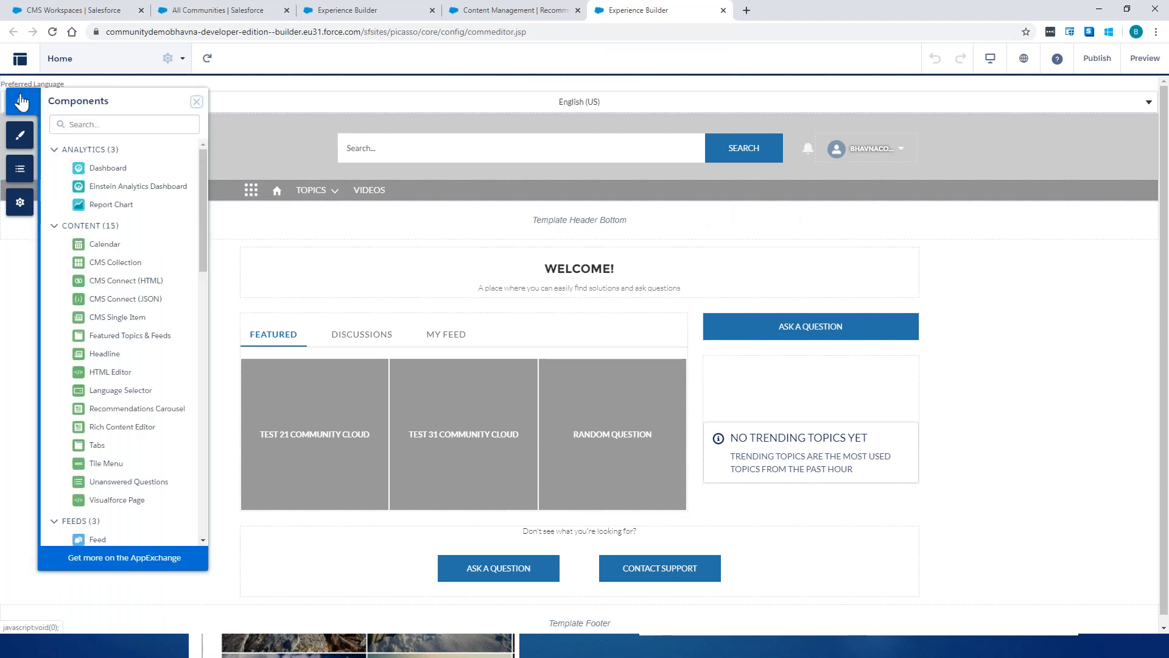
{"action": "left_click", "coordinate": [105, 124]}
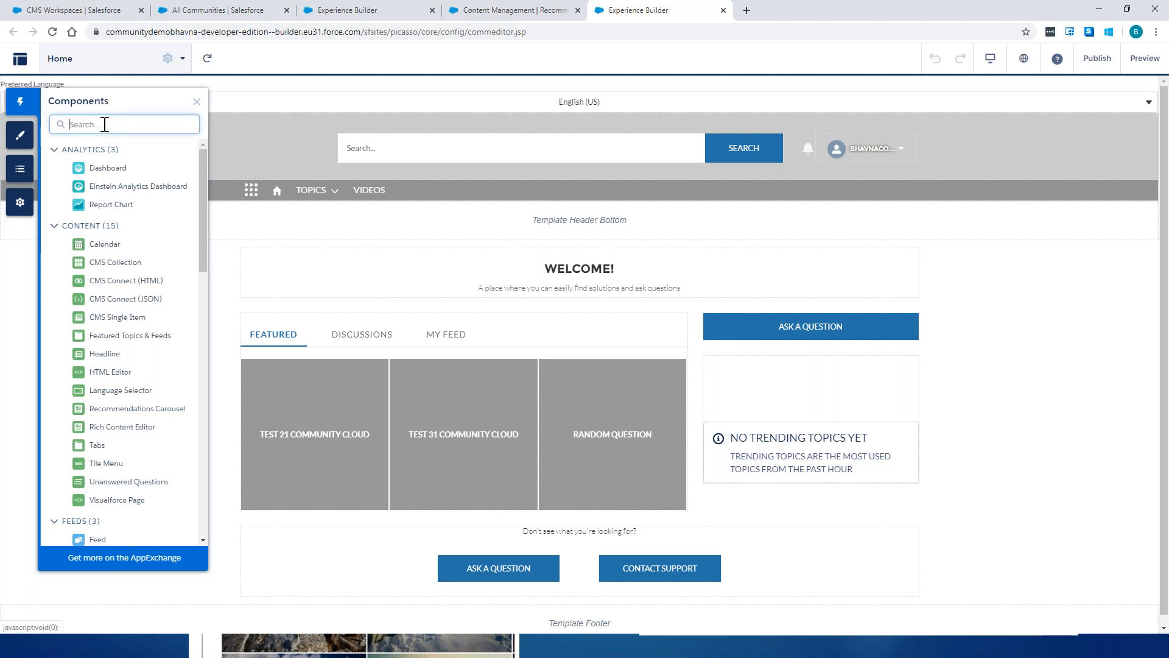
{"action": "type", "text": "re"}
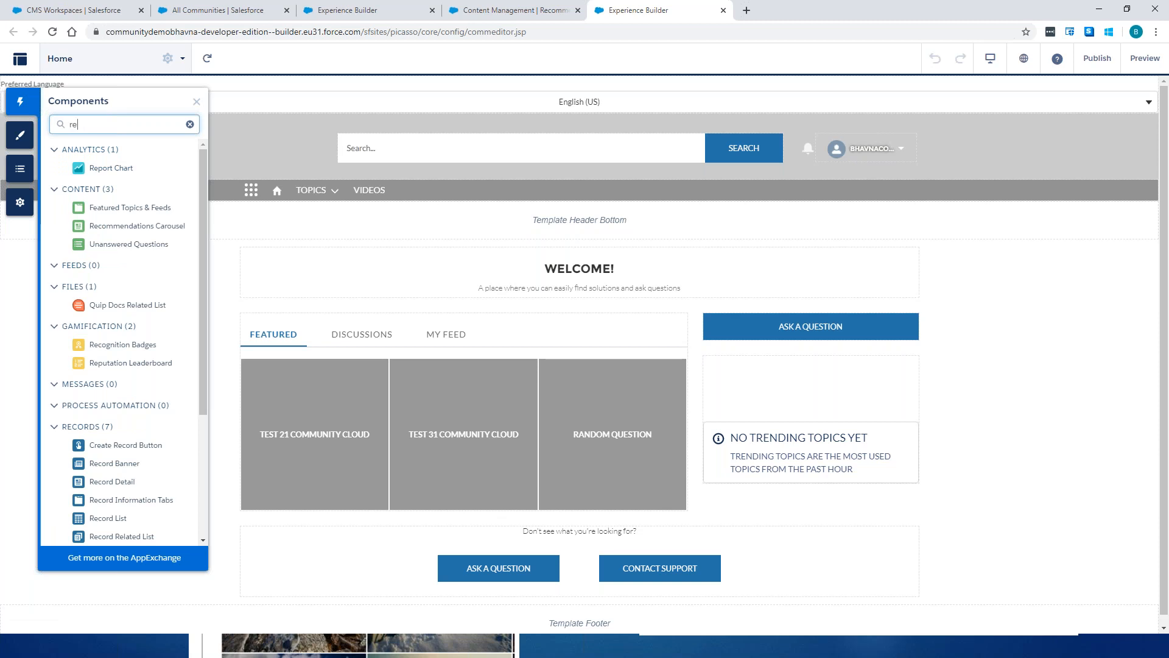
{"action": "type", "text": "co"}
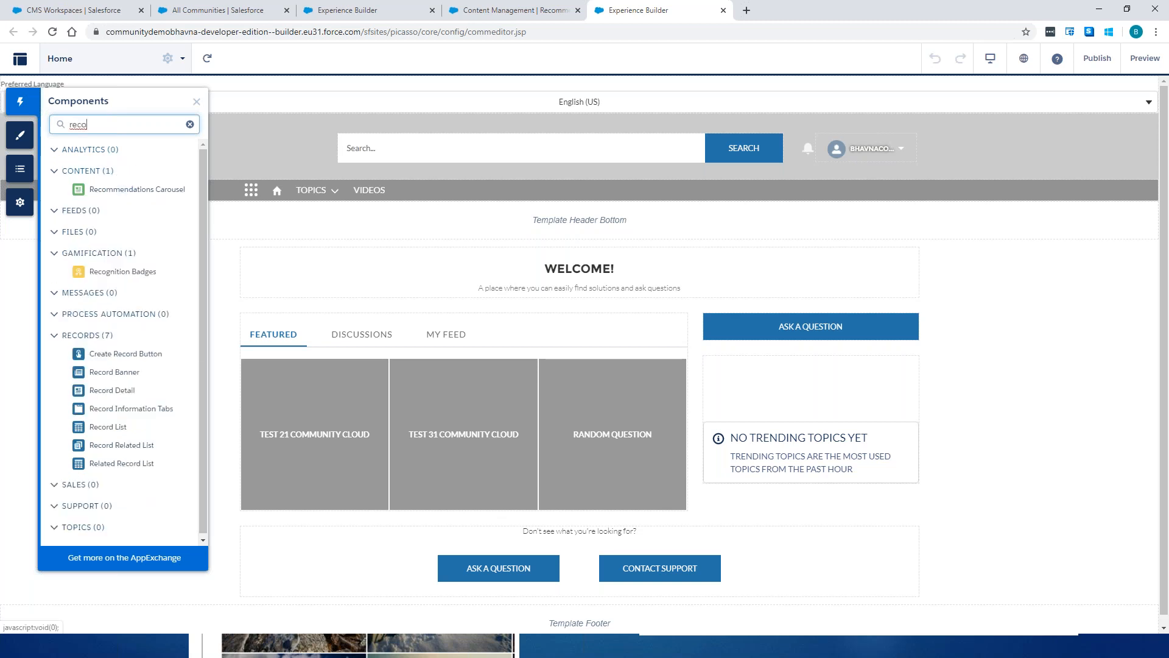
{"action": "left_click_drag", "start_coordinate": [134, 195], "coordinate": [750, 508]}
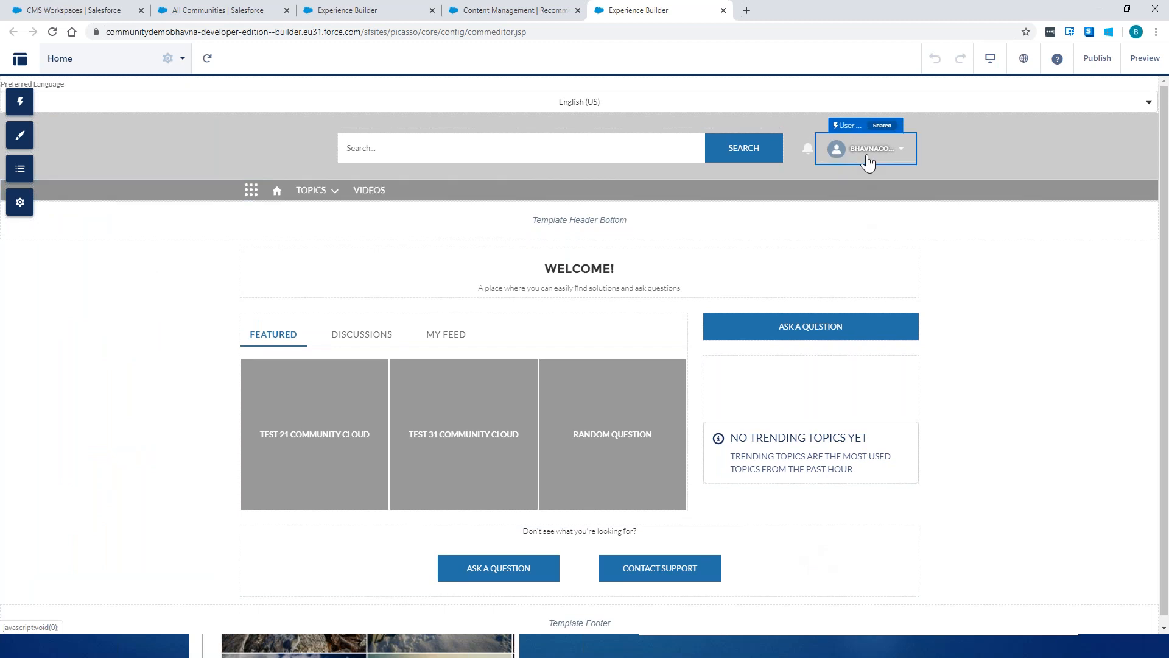
{"action": "left_click", "coordinate": [20, 203]}
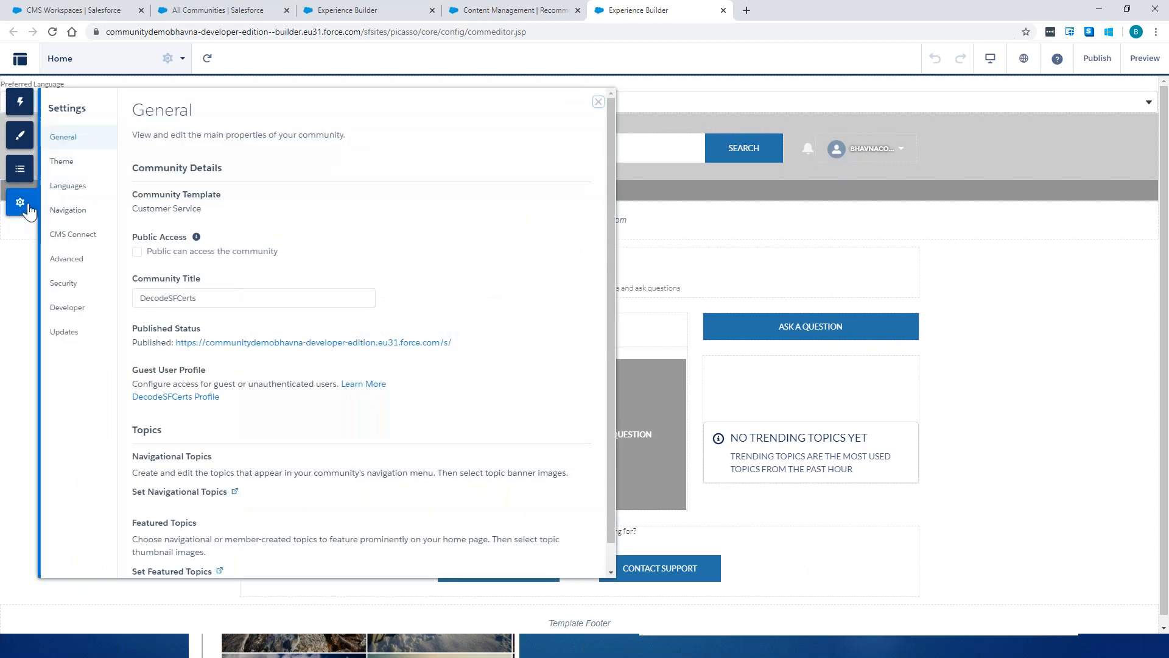
{"action": "left_click", "coordinate": [598, 101]}
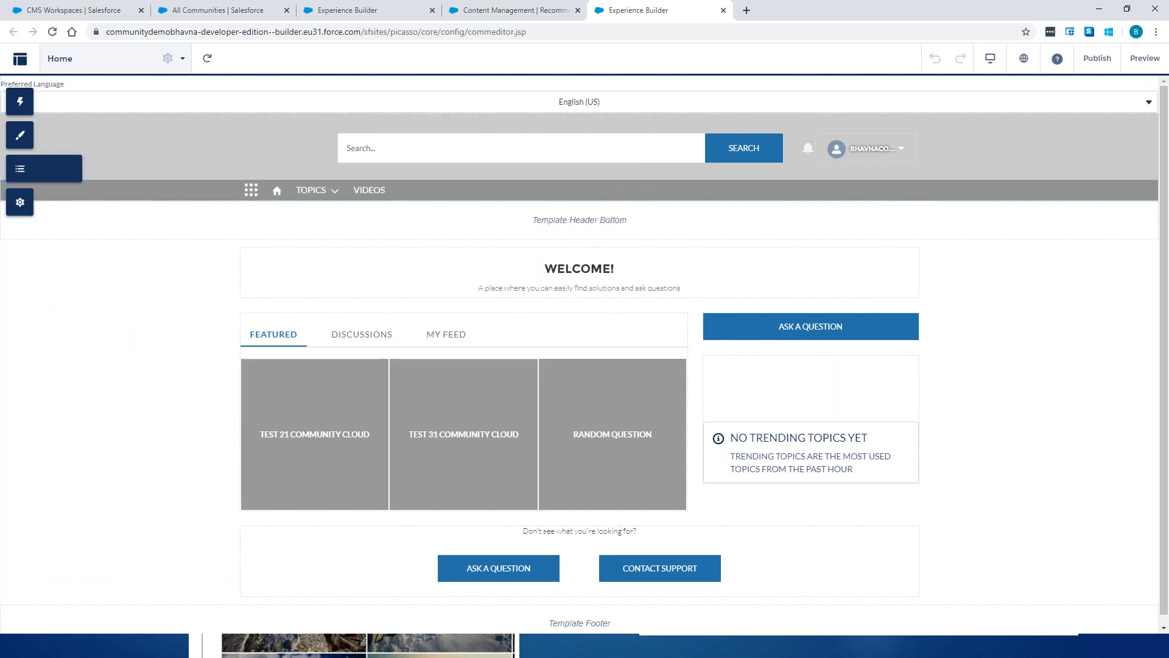
{"action": "left_click", "coordinate": [17, 101]}
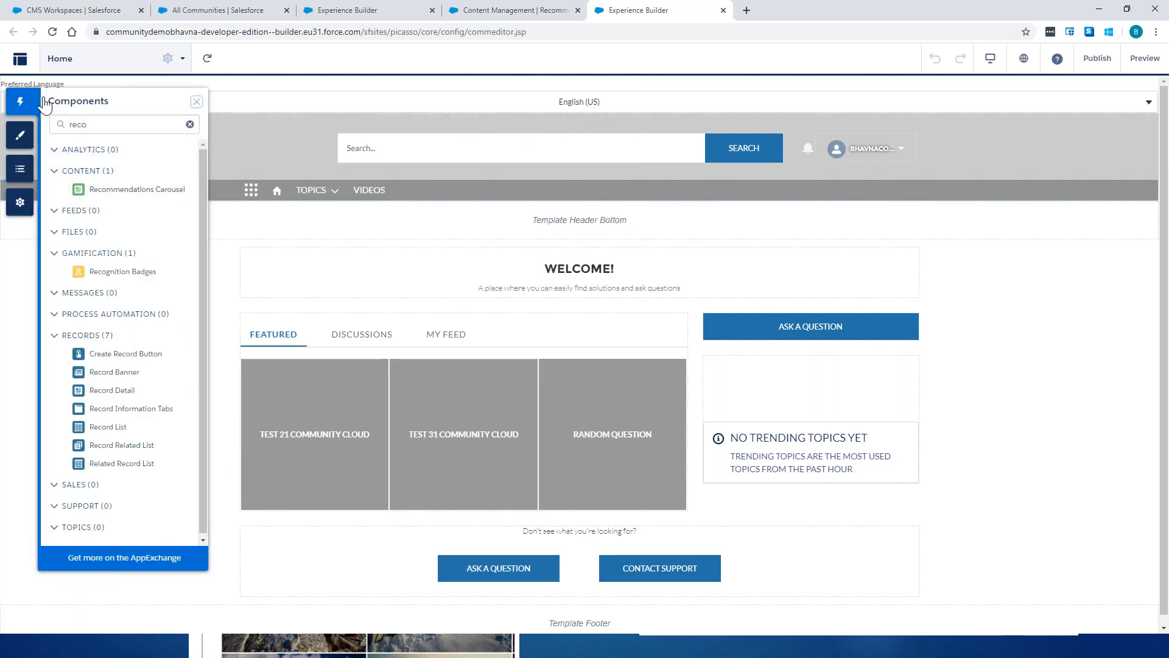
{"action": "left_click", "coordinate": [182, 59]}
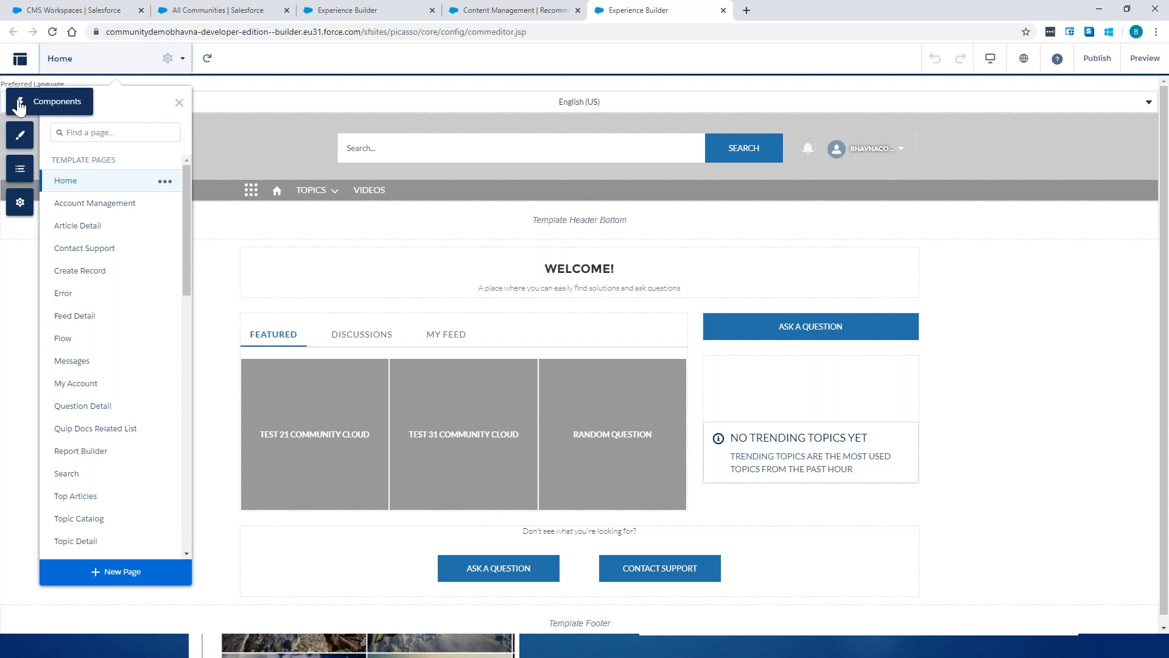
{"action": "scroll", "coordinate": [103, 429], "scroll_direction": "down", "scroll_amount": 10}
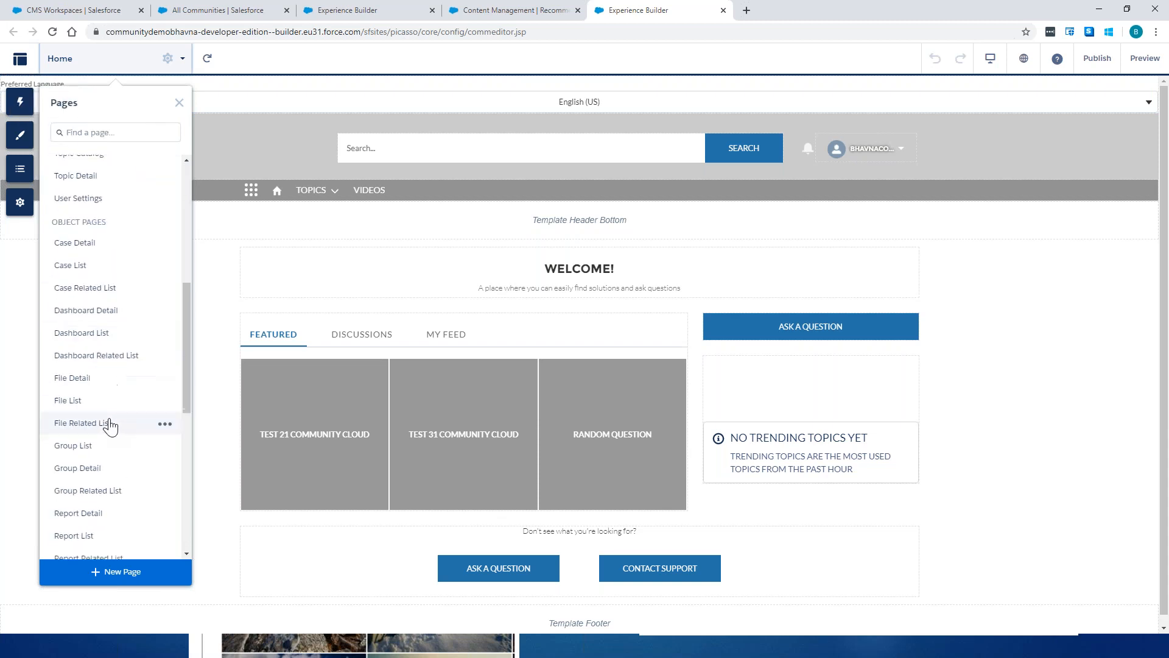
- Search the components for "recommendation" and place a Recommendations Carousel between the Reputation Leaderboard and the trending topics on the Home page
{"action": "left_click", "coordinate": [21, 101]}
{"action": "type", "text": "recommed\\\\\\"}
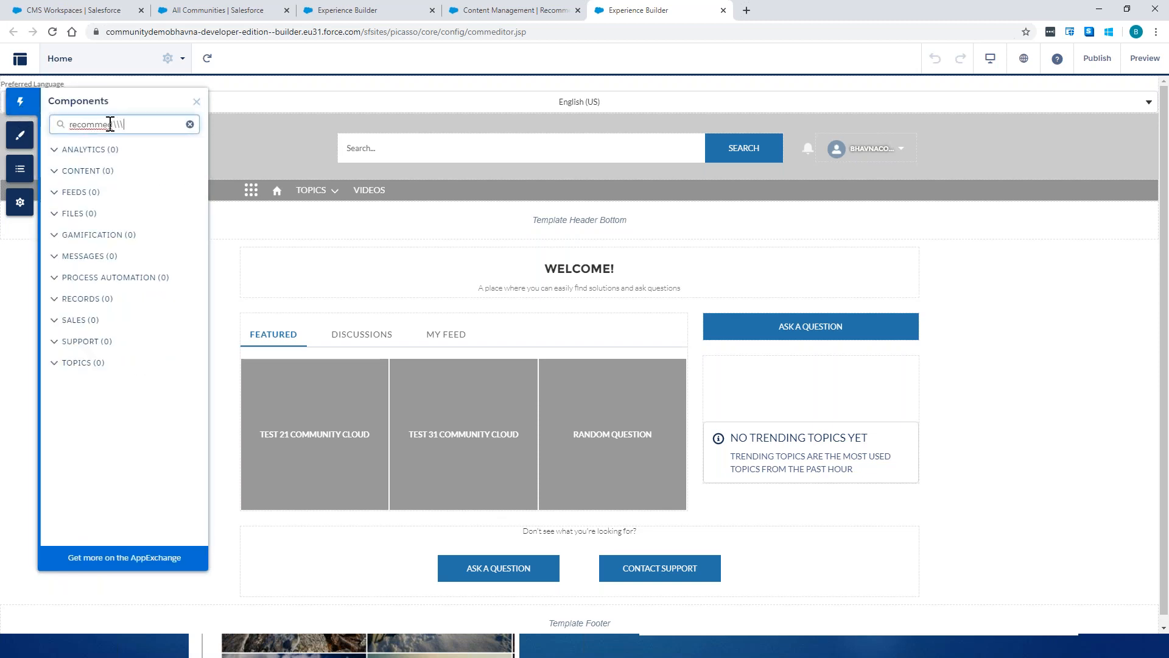
{"action": "key", "text": "BackSpace"}
{"action": "key", "text": "BackSpace"}
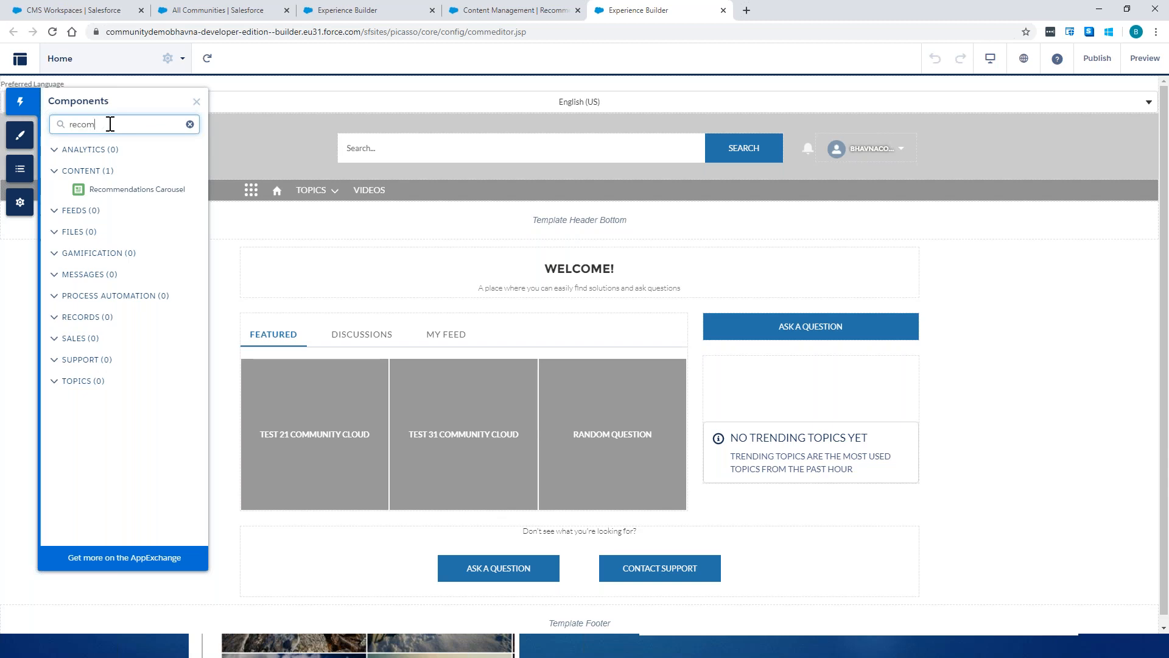
{"action": "key", "text": "BackSpace"}
{"action": "key", "text": "BackSpace"}
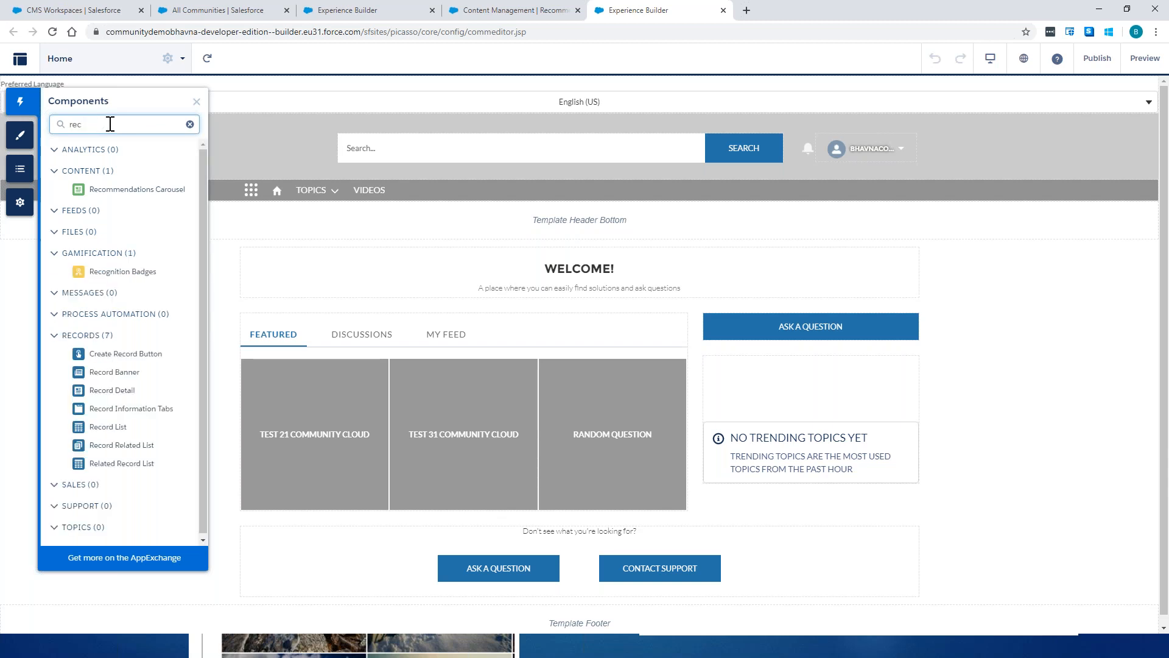
{"action": "type", "text": "ommendation"}
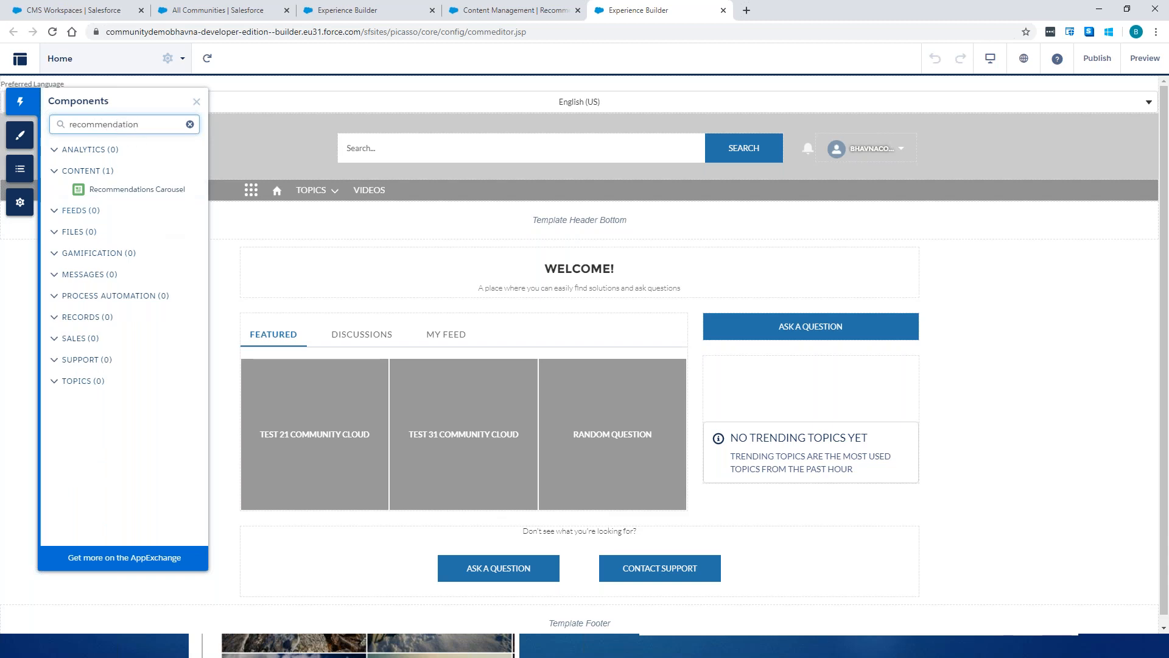
{"action": "left_click_drag", "start_coordinate": [140, 193], "coordinate": [765, 443]}
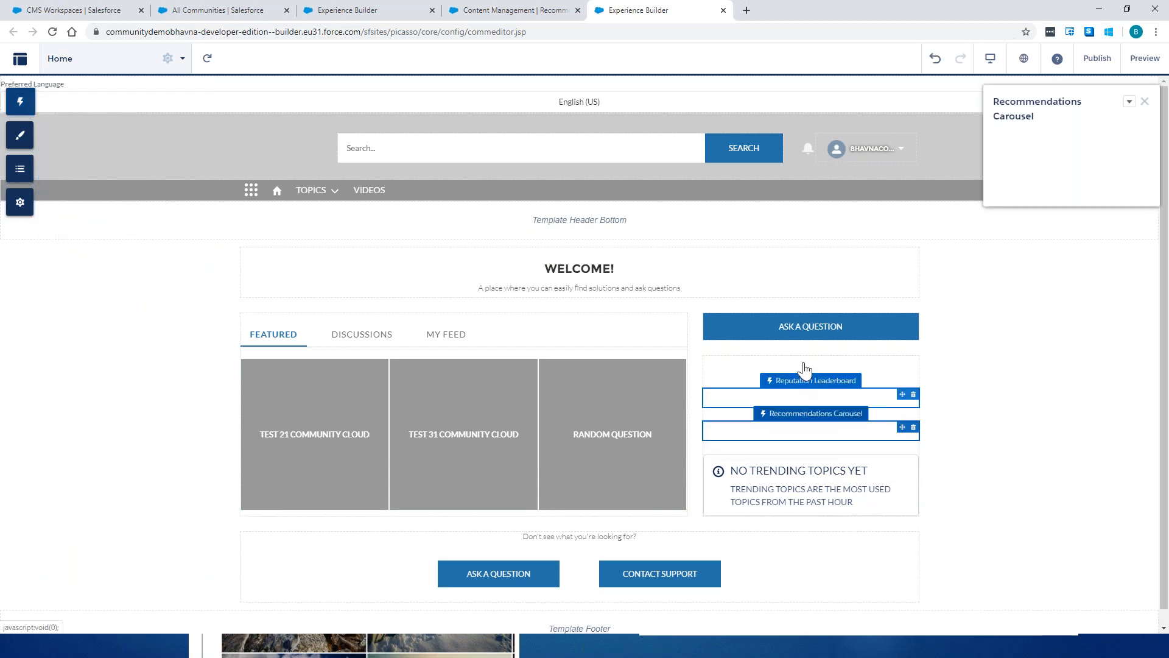
- Check the available recommendation channels for the Recommendations Carousel and keep Default Channel
{"action": "left_click", "coordinate": [1046, 187]}
{"action": "left_click", "coordinate": [1085, 230]}
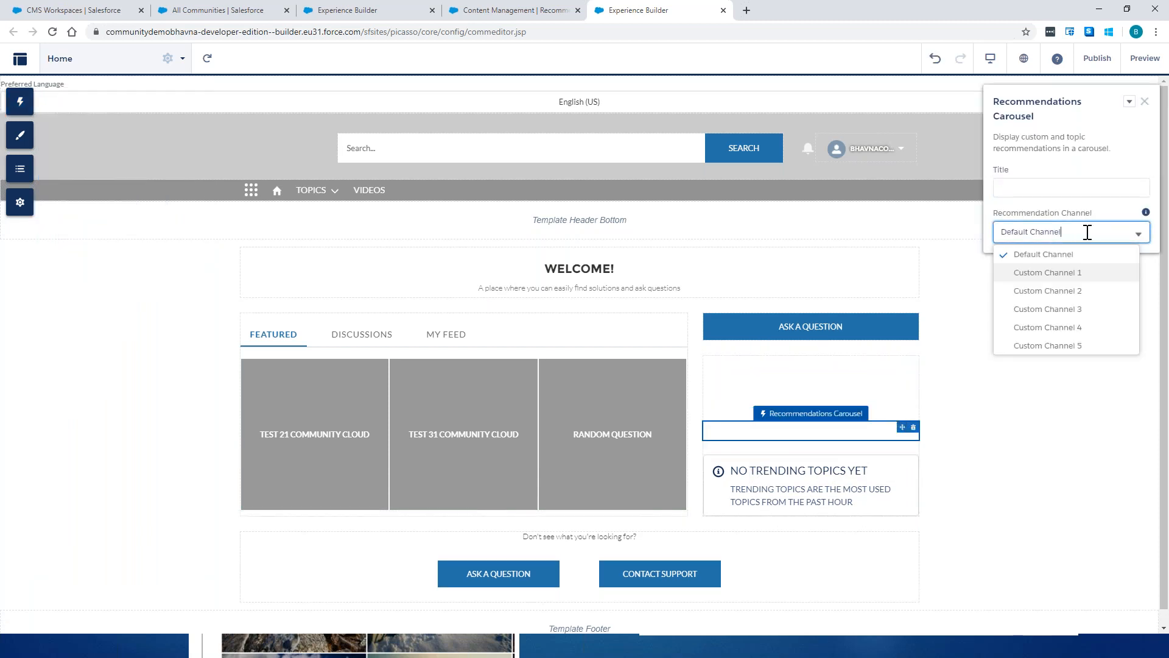
{"action": "left_click", "coordinate": [1046, 185]}
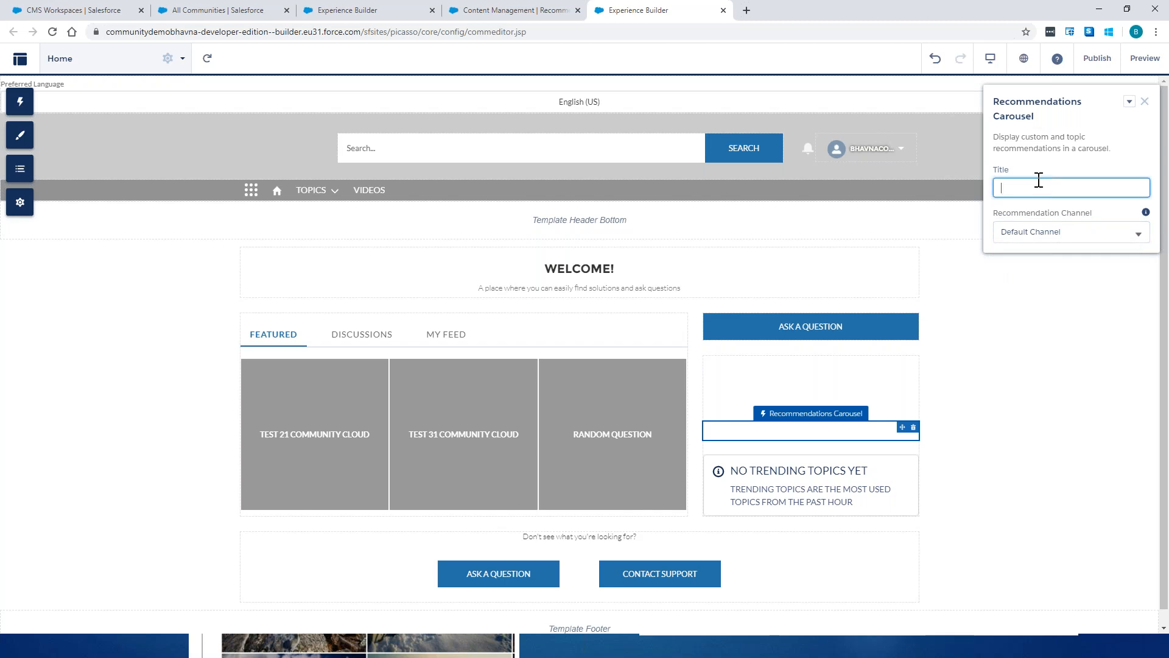
- Close the Covid-19 Info recommendation in Content Management without saving and return to Experience Builder
{"action": "left_click", "coordinate": [503, 10]}
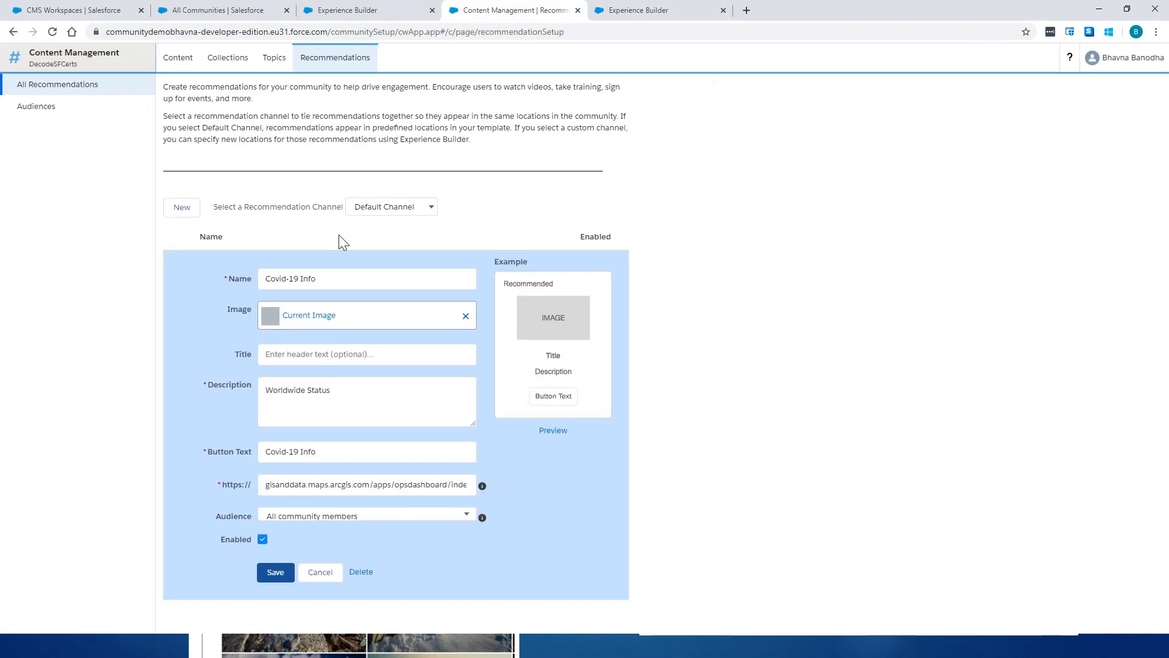
{"action": "left_click", "coordinate": [318, 580]}
{"action": "left_click", "coordinate": [626, 11]}
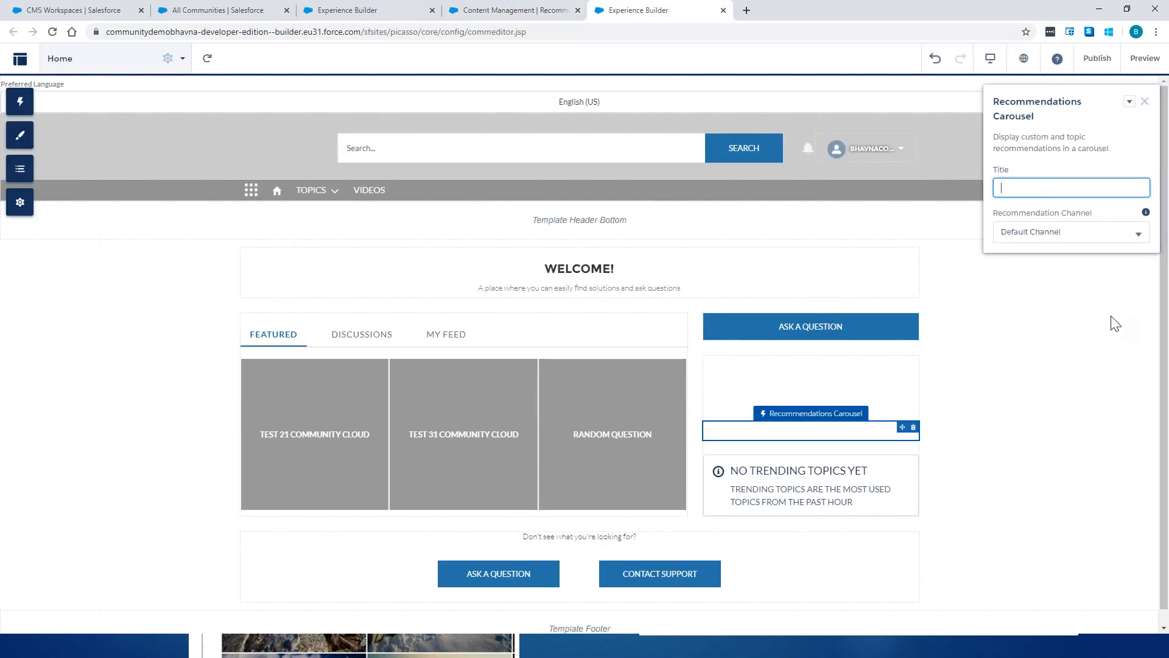
- Set the Recommendations Carousel's title to Covid
{"action": "left_click", "coordinate": [1033, 179]}
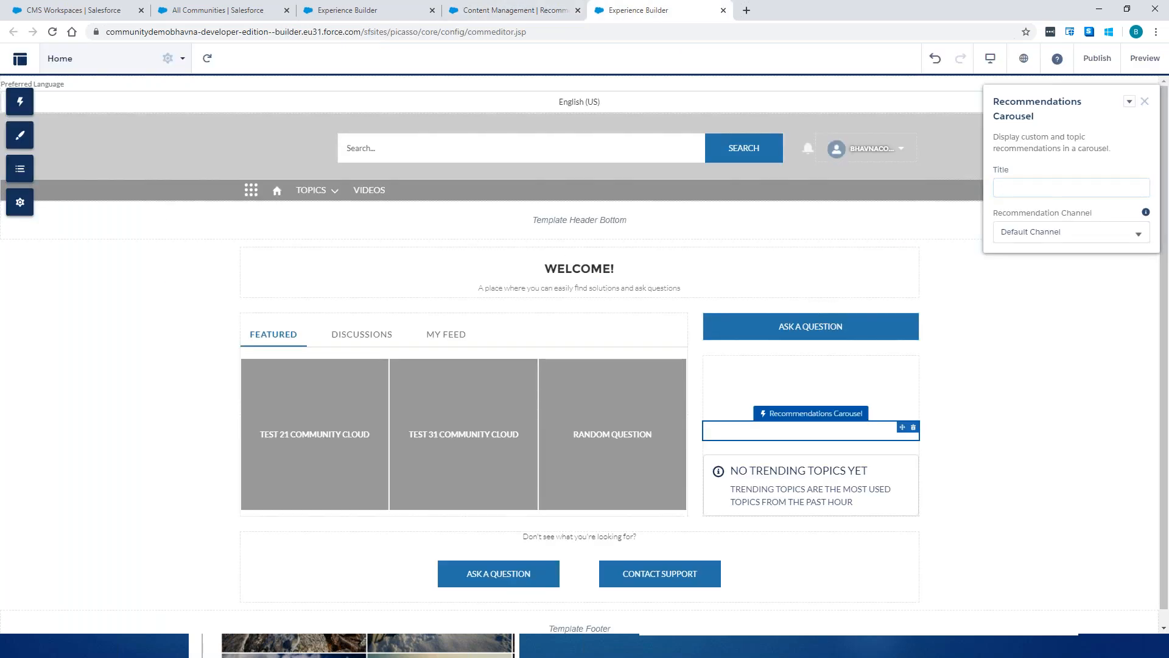
{"action": "left_click", "coordinate": [1036, 187]}
{"action": "type", "text": "Covid"}
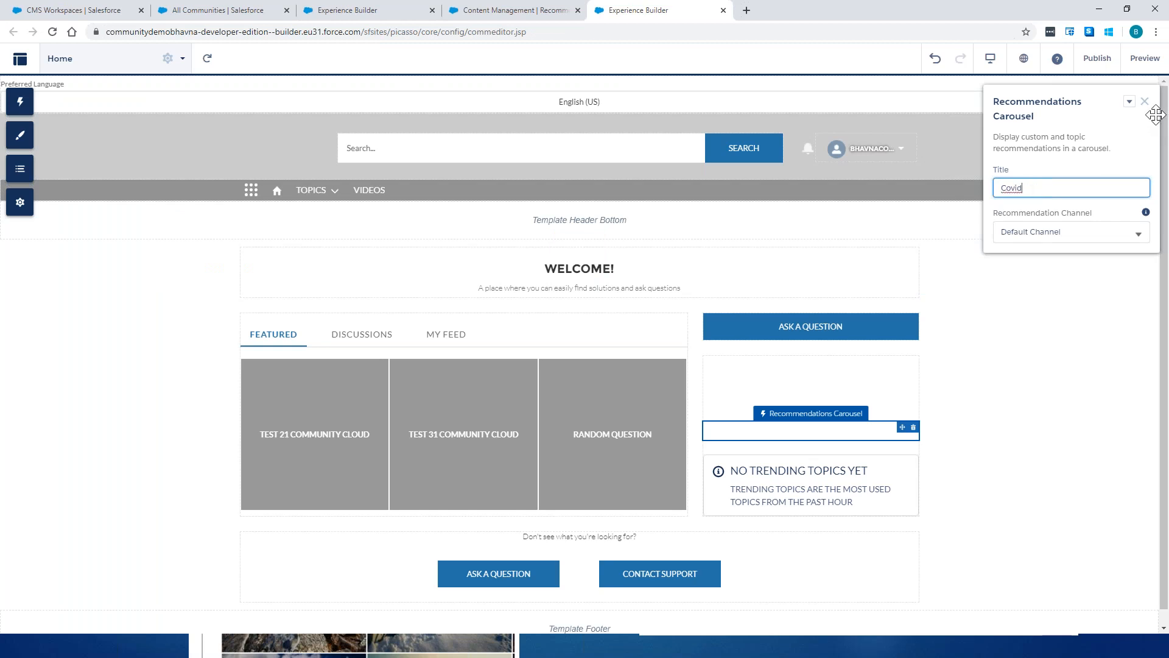
- Publish the community with the Recommendations Carousel changes and acknowledge the publishing confirmation
{"action": "left_click", "coordinate": [1089, 339]}
{"action": "left_click", "coordinate": [1097, 58]}
{"action": "left_click", "coordinate": [710, 327]}
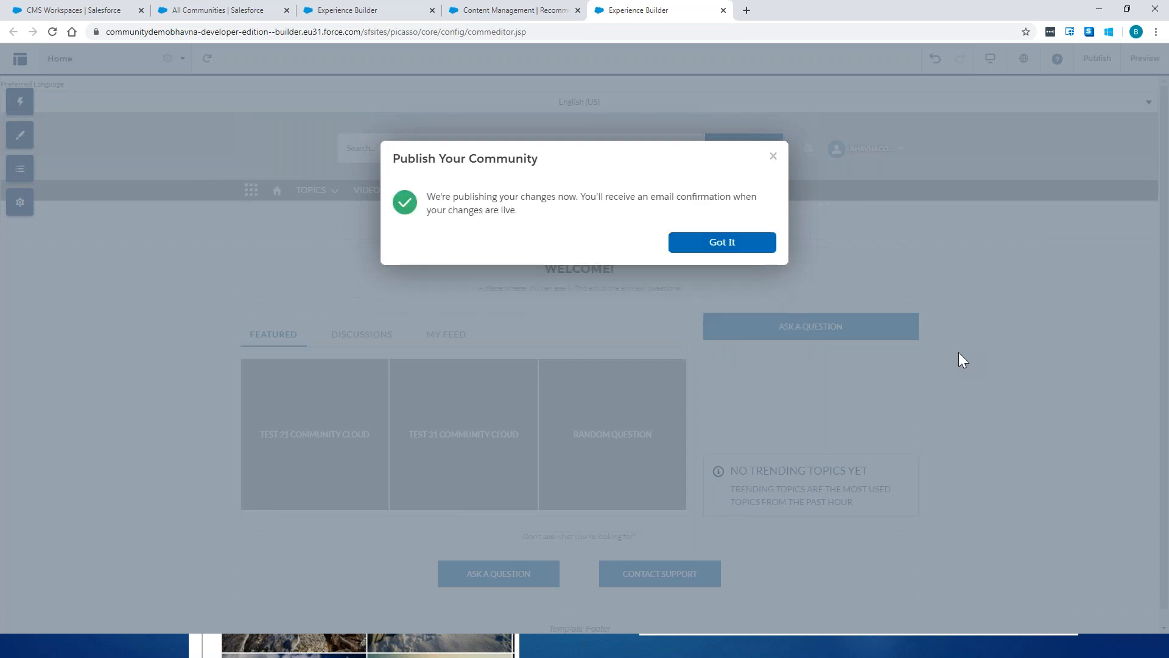
{"action": "left_click", "coordinate": [713, 243]}
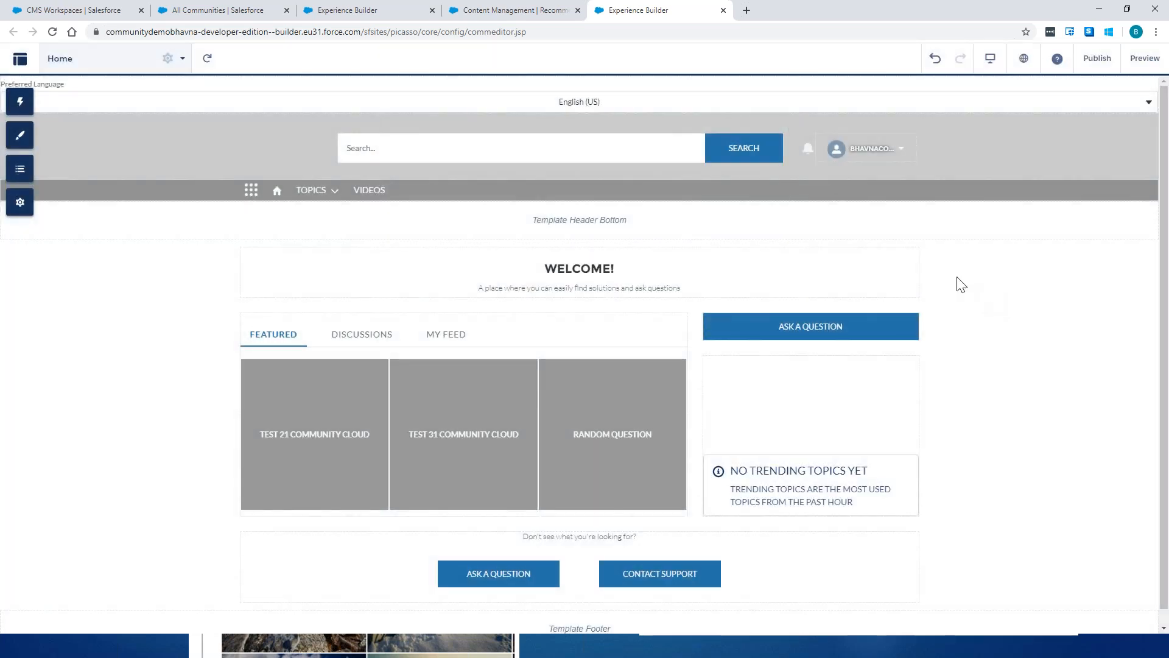
- Preview the community and visit the Certifications, Salesforce Clouds, Carrier Paths and Something topic pages to look for the recommendation, ending on Home
{"action": "left_click", "coordinate": [1144, 58]}
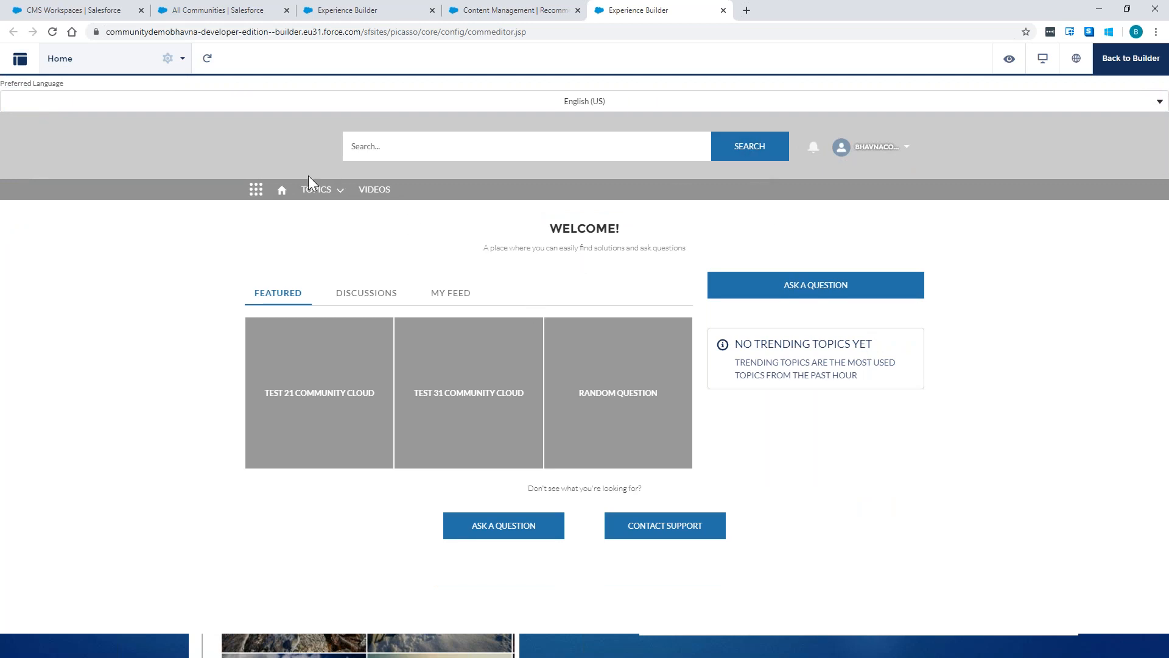
{"action": "left_click", "coordinate": [334, 193]}
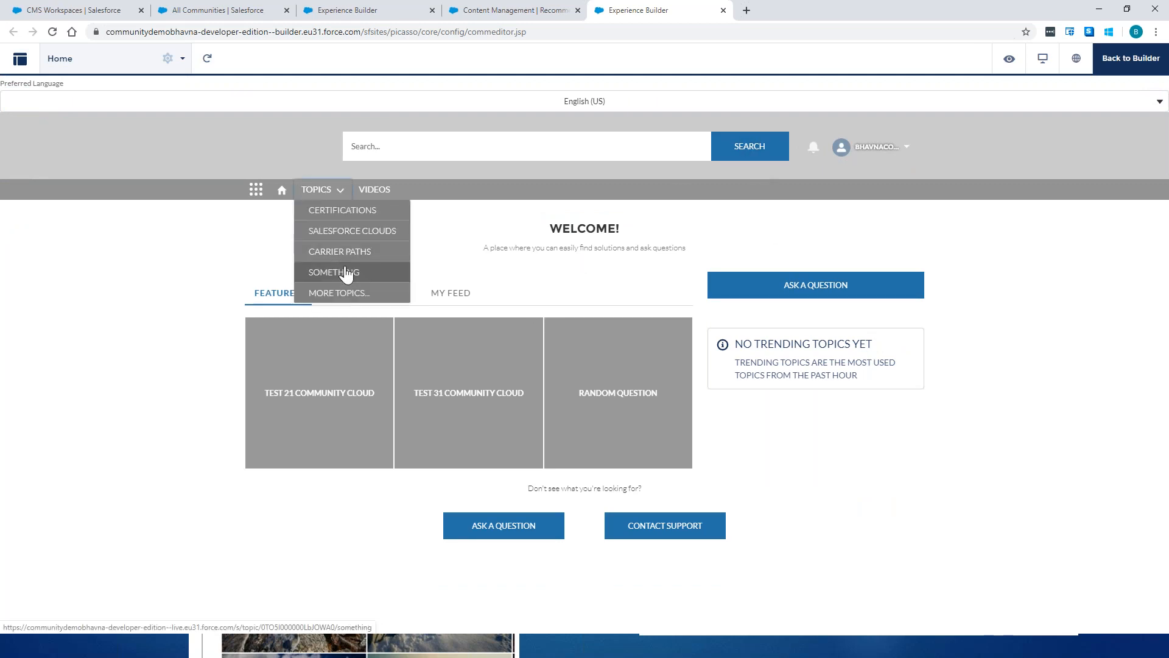
{"action": "left_click", "coordinate": [352, 216]}
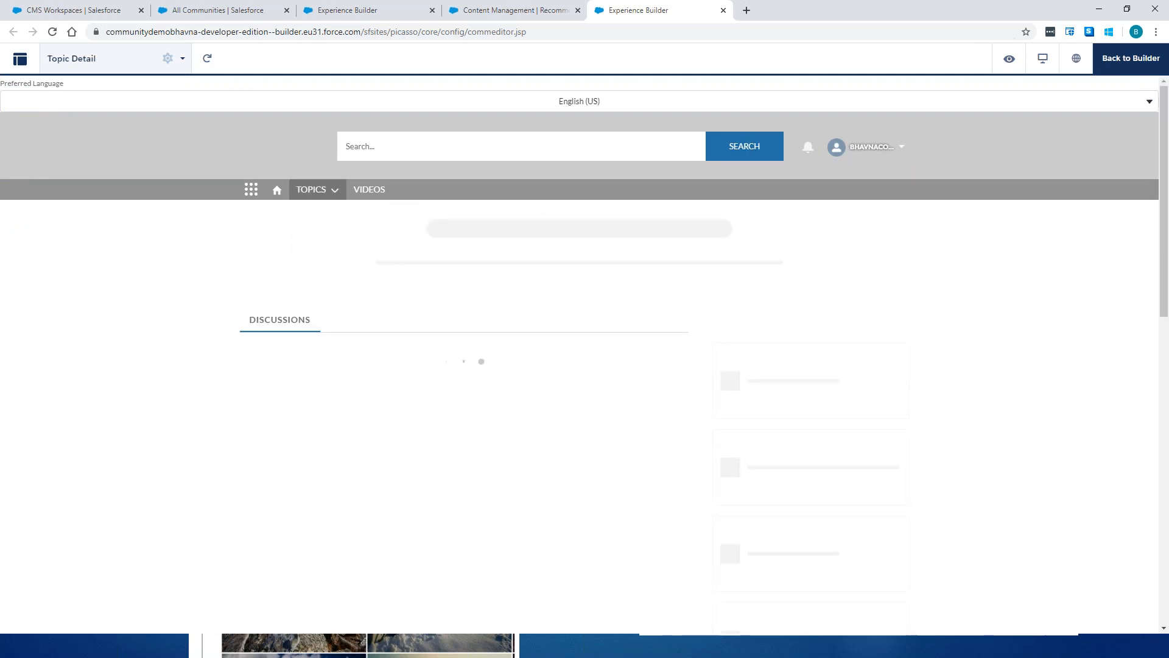
{"action": "left_click", "coordinate": [329, 198]}
{"action": "left_click", "coordinate": [314, 235]}
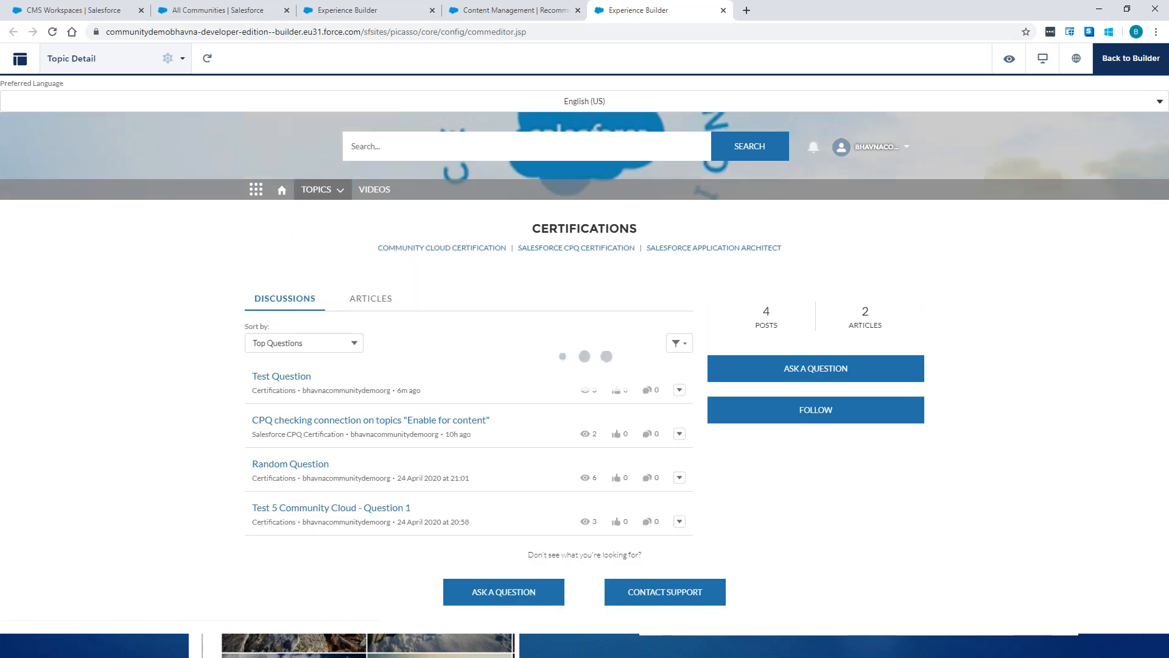
{"action": "left_click", "coordinate": [329, 190]}
{"action": "left_click", "coordinate": [316, 250]}
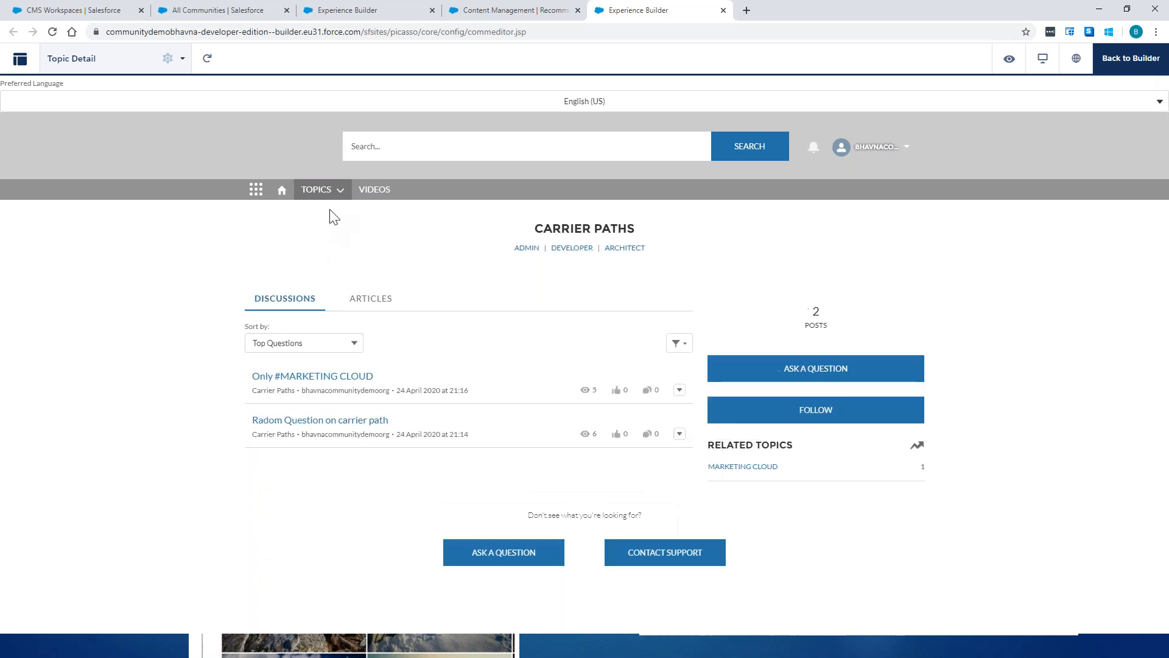
{"action": "left_click", "coordinate": [335, 192]}
{"action": "left_click", "coordinate": [328, 272]}
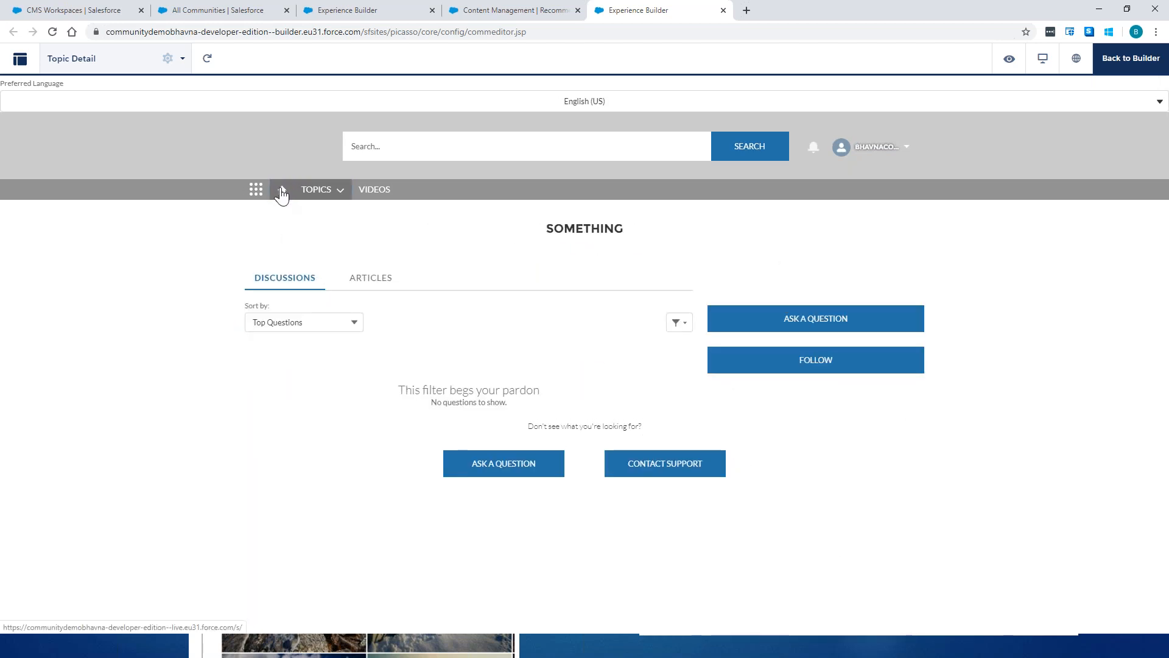
{"action": "left_click", "coordinate": [282, 190]}
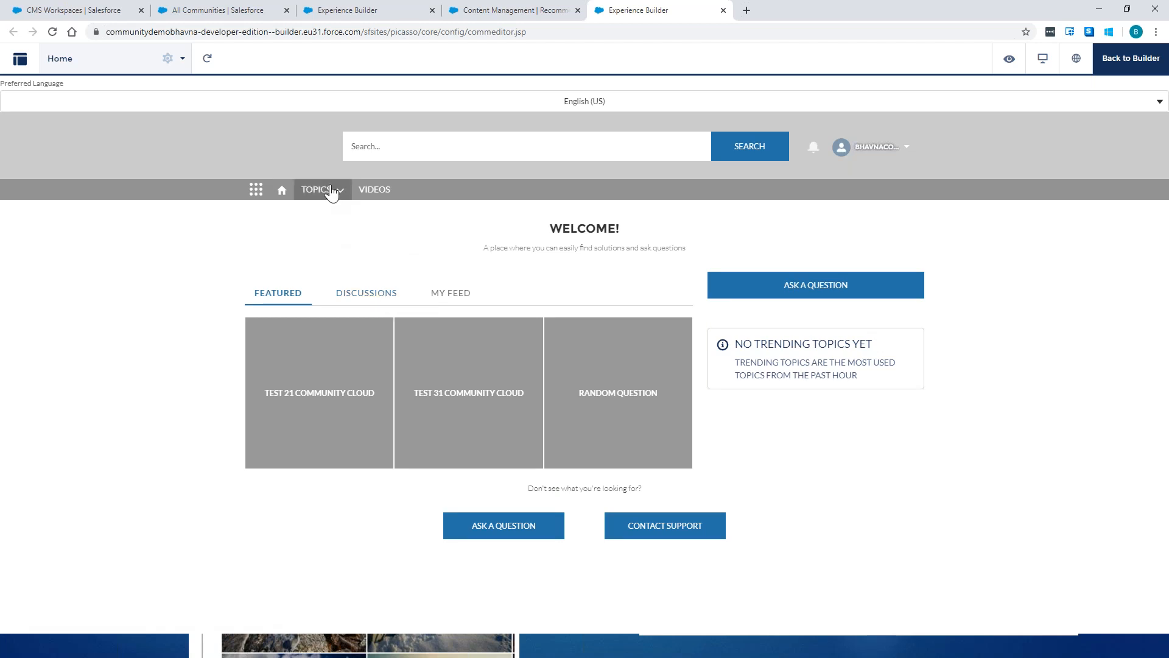
- Check the Certifications topic page and the Videos page again in the preview and return to Home
{"action": "left_click", "coordinate": [332, 191]}
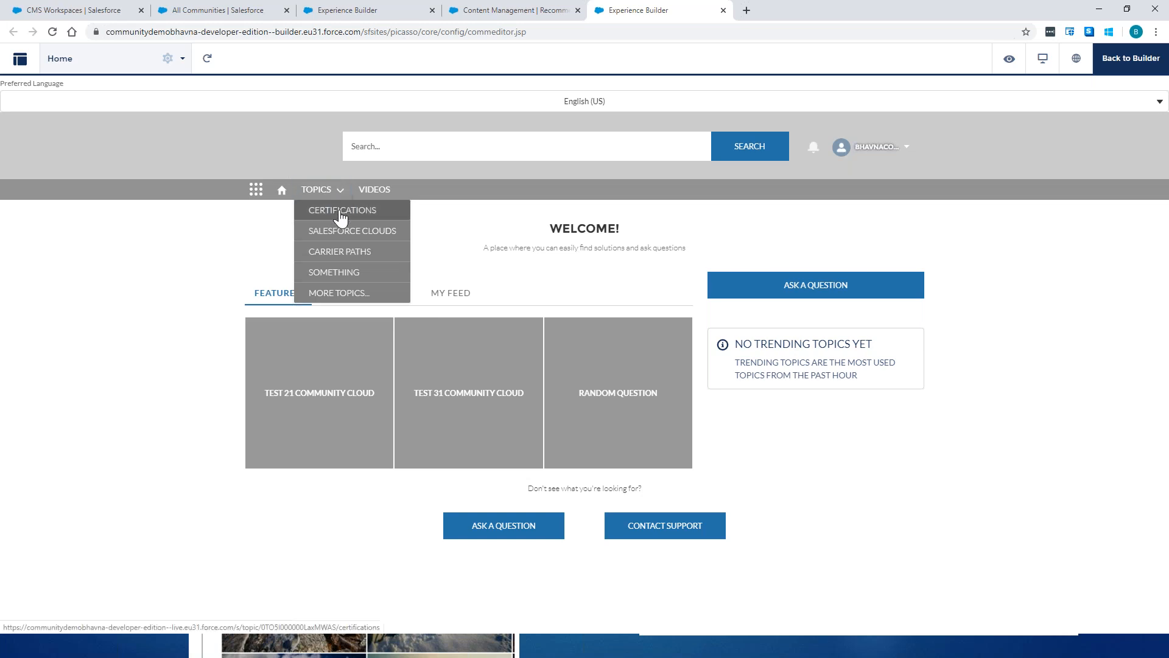
{"action": "left_click", "coordinate": [335, 210]}
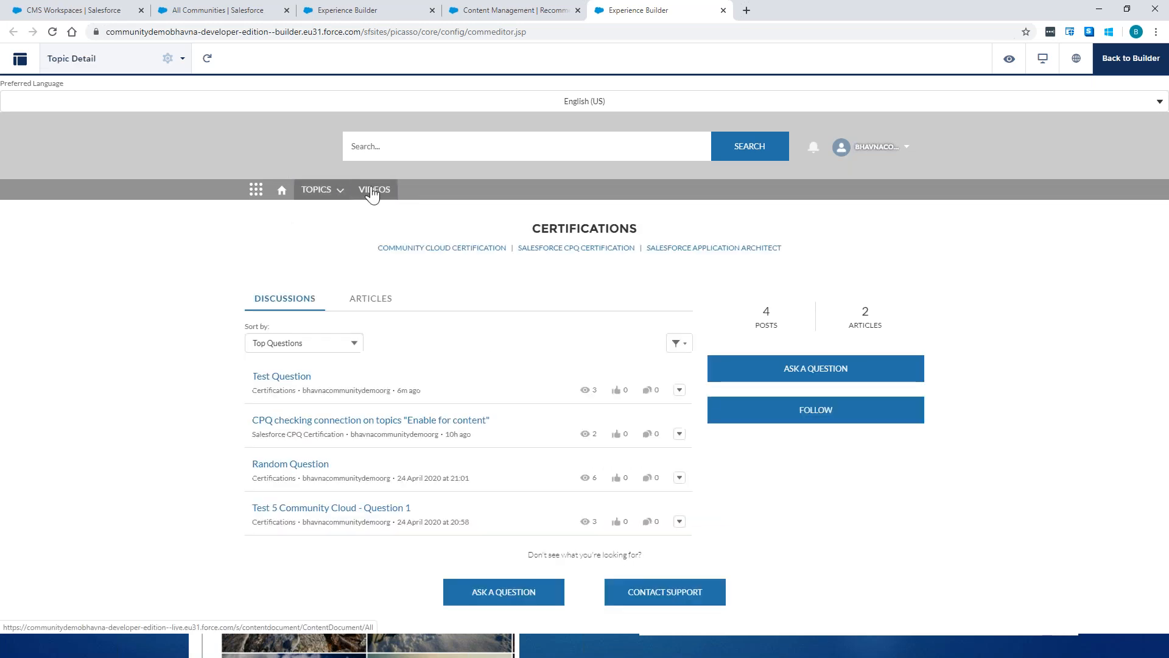
{"action": "left_click", "coordinate": [373, 192]}
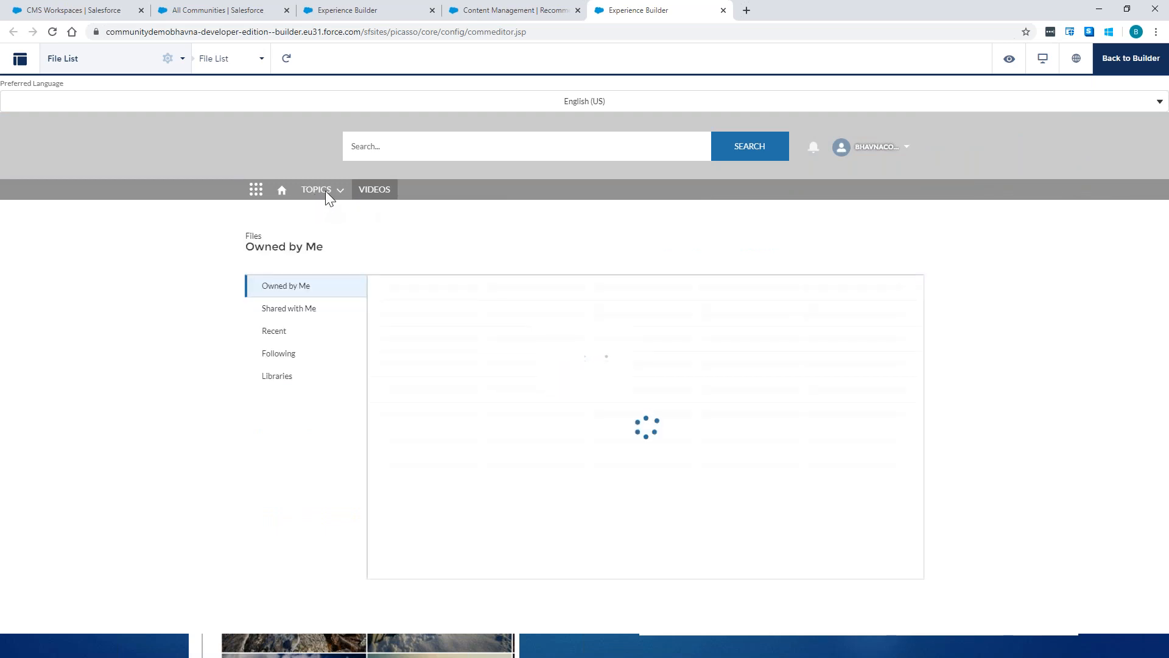
{"action": "left_click", "coordinate": [280, 190]}
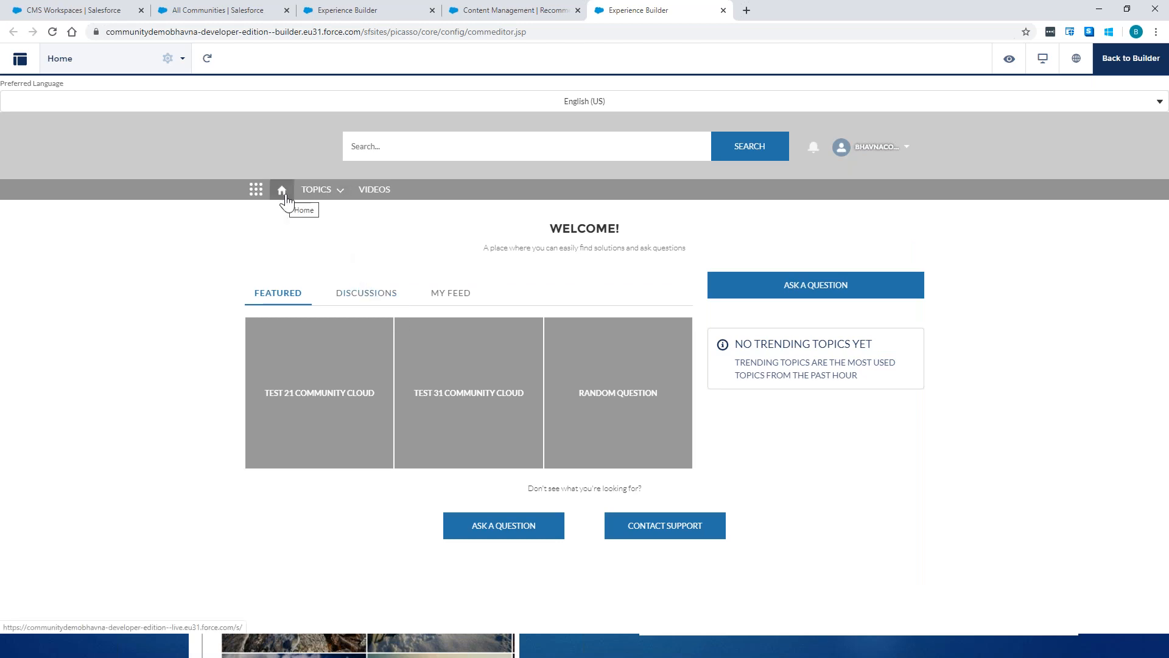
- Check the Default Channel recommendations in Content Management, then leave the preview and search the builder's components for "covid"
{"action": "left_click", "coordinate": [505, 9]}
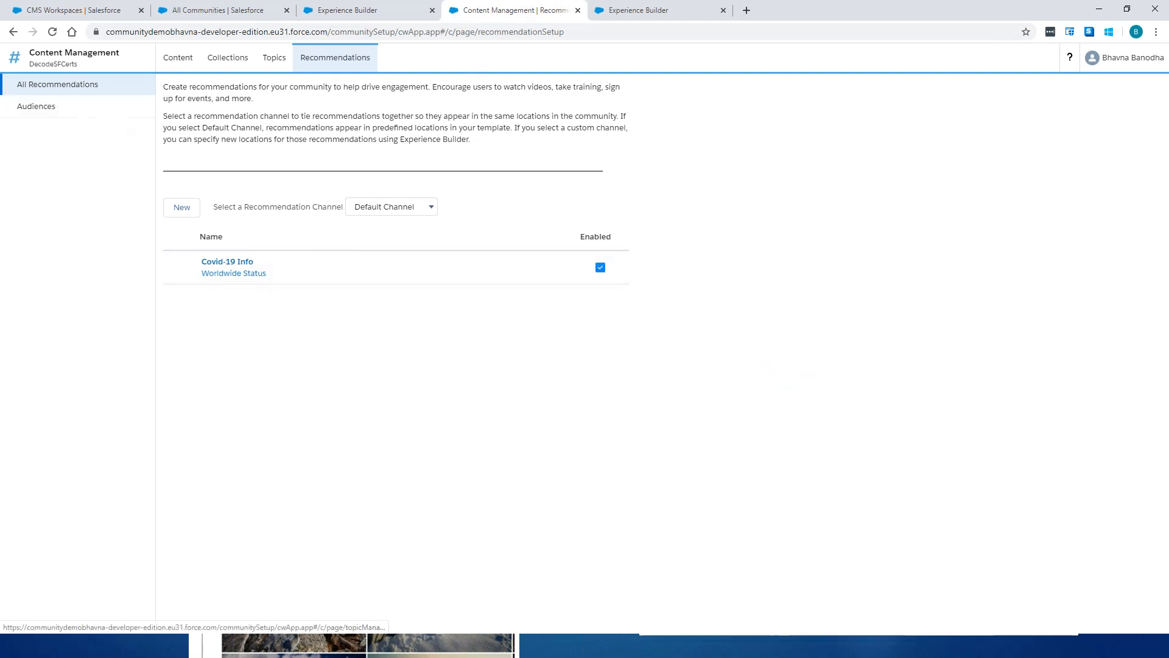
{"action": "left_click", "coordinate": [636, 11]}
{"action": "left_click", "coordinate": [1124, 61]}
{"action": "left_click", "coordinate": [15, 105]}
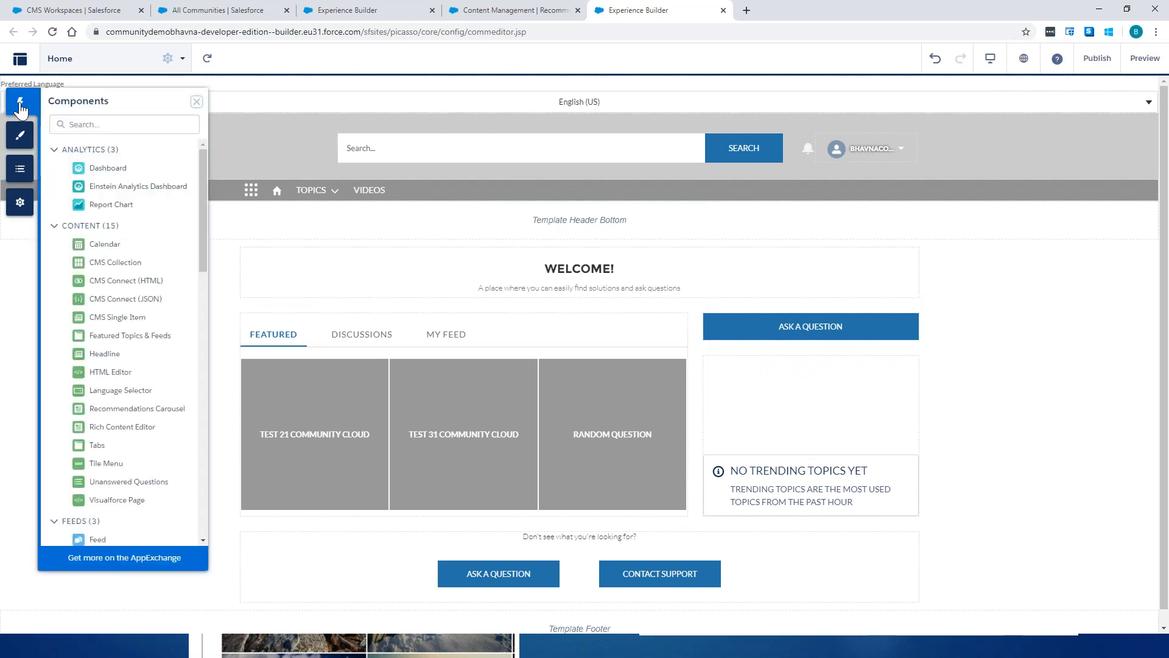
{"action": "left_click", "coordinate": [90, 127]}
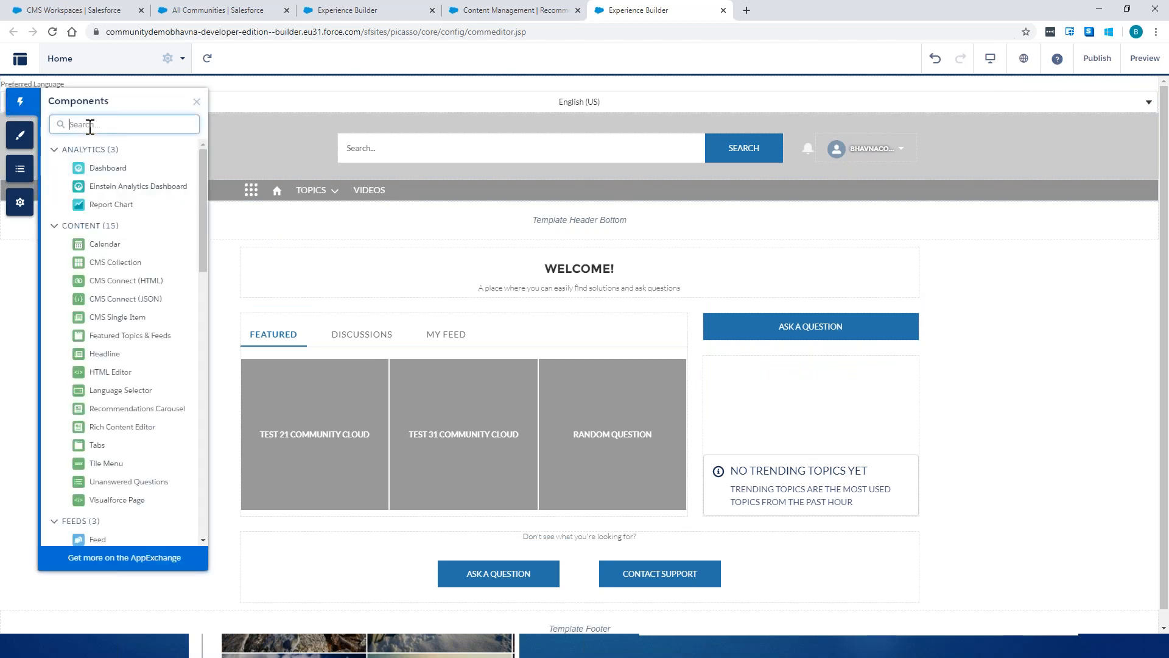
{"action": "type", "text": "covid"}
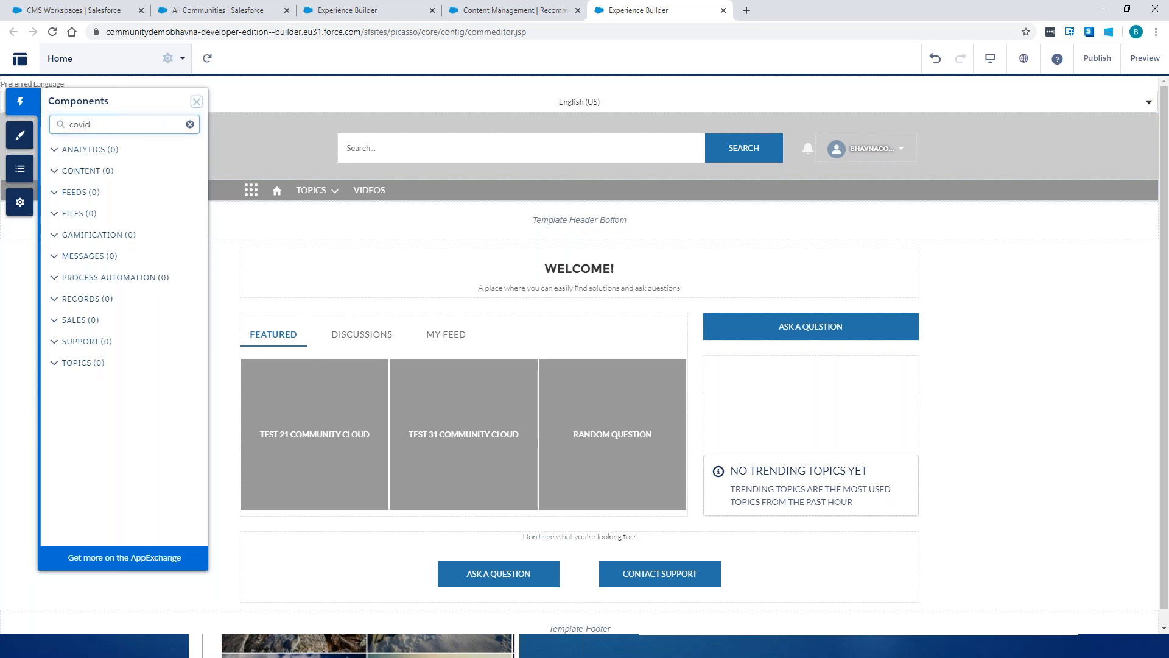
{"action": "left_click", "coordinate": [20, 101]}
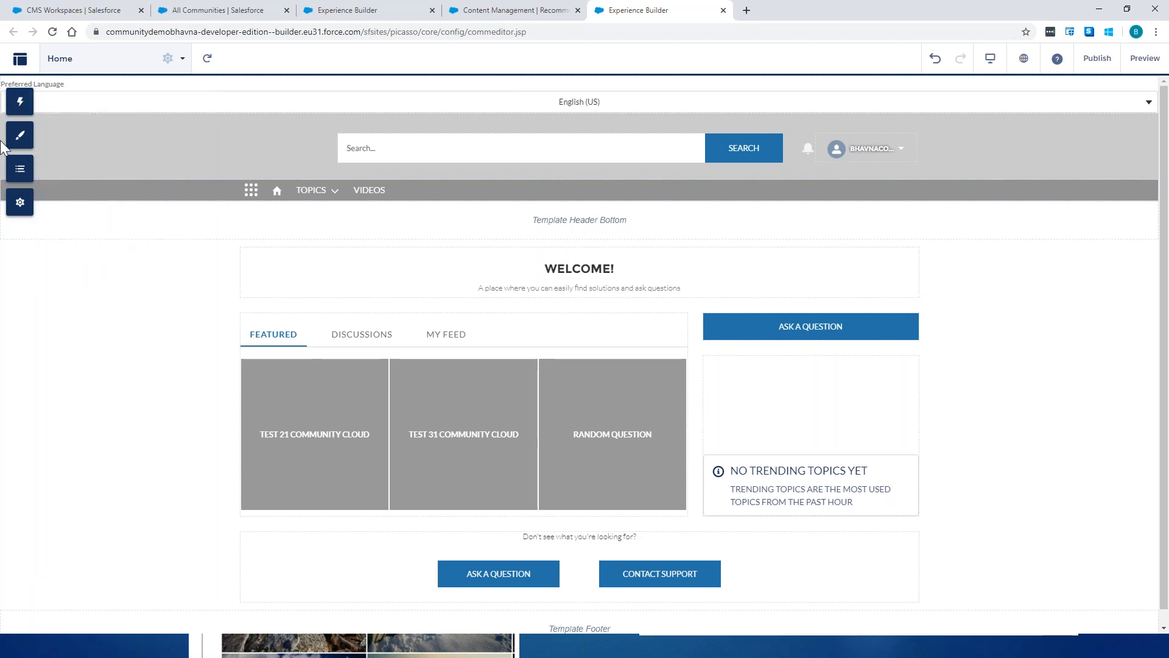
- Glance at the community's general settings, then view the list of all topics in Content Management
{"action": "left_click", "coordinate": [20, 207]}
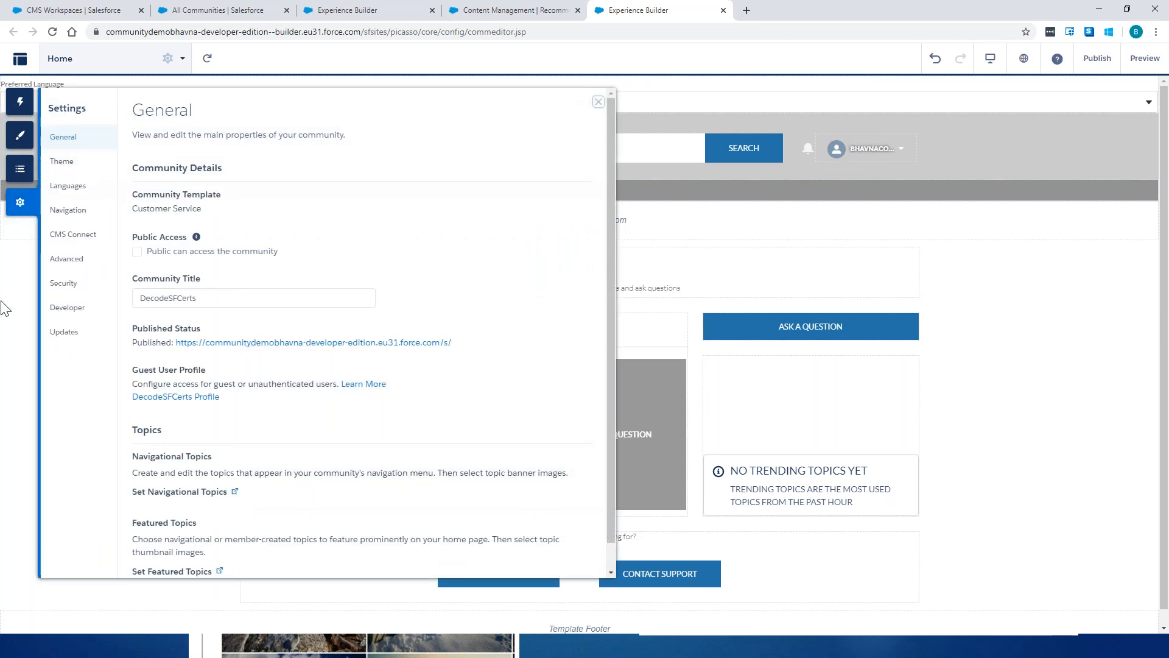
{"action": "left_click", "coordinate": [3, 323]}
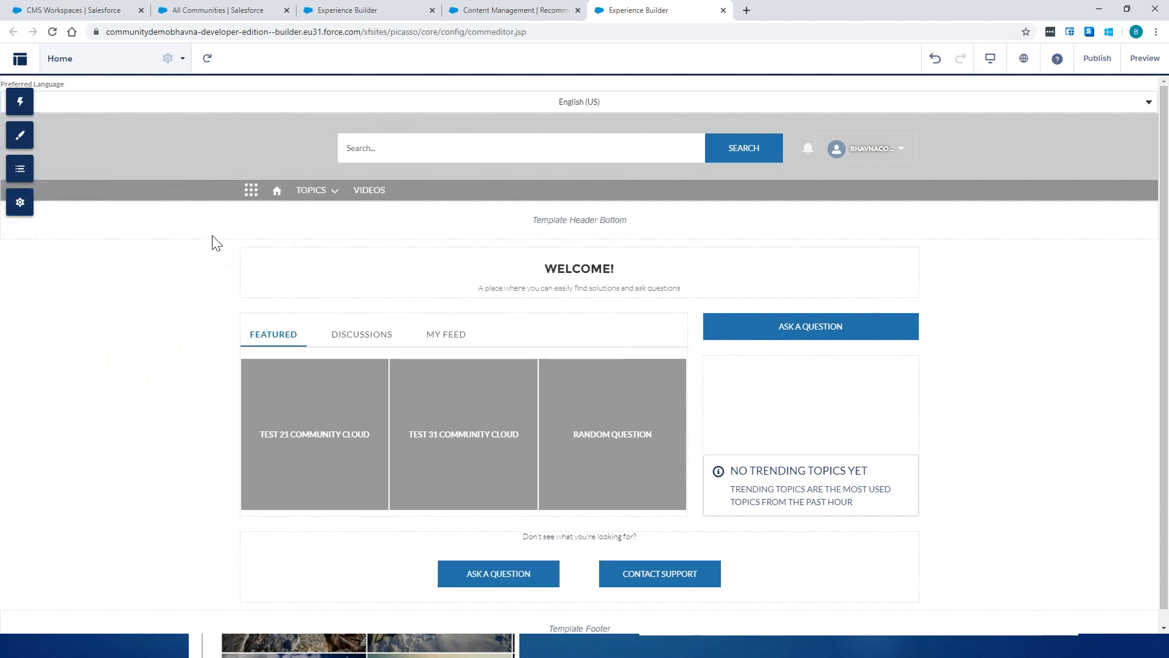
{"action": "left_click", "coordinate": [484, 9]}
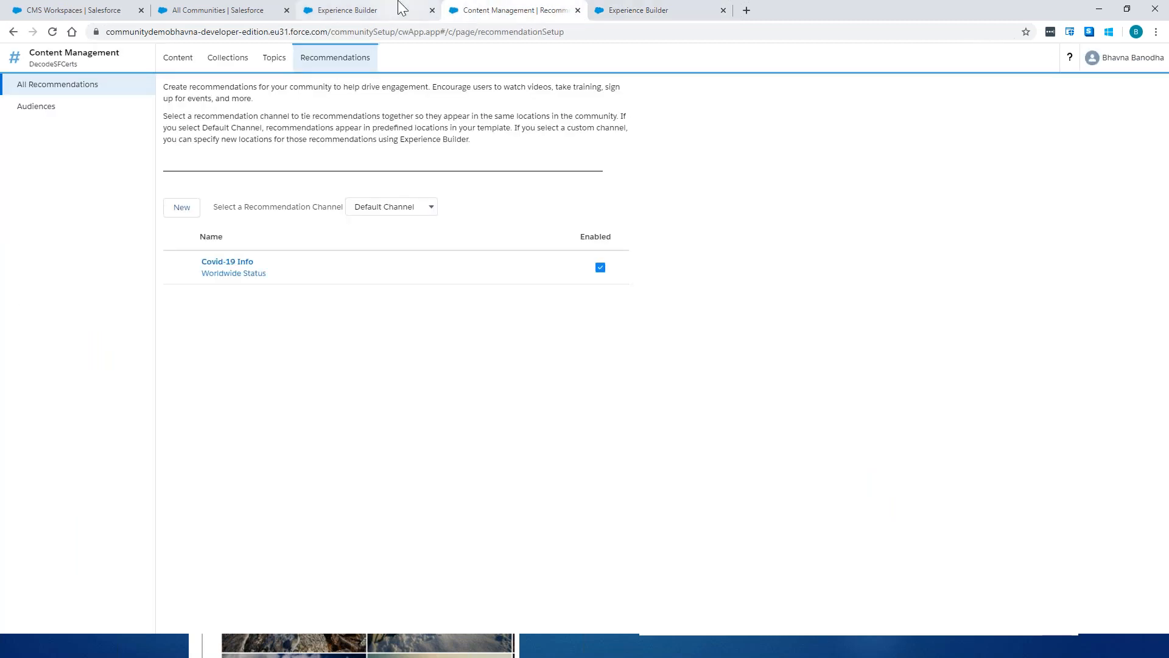
{"action": "left_click", "coordinate": [268, 59]}
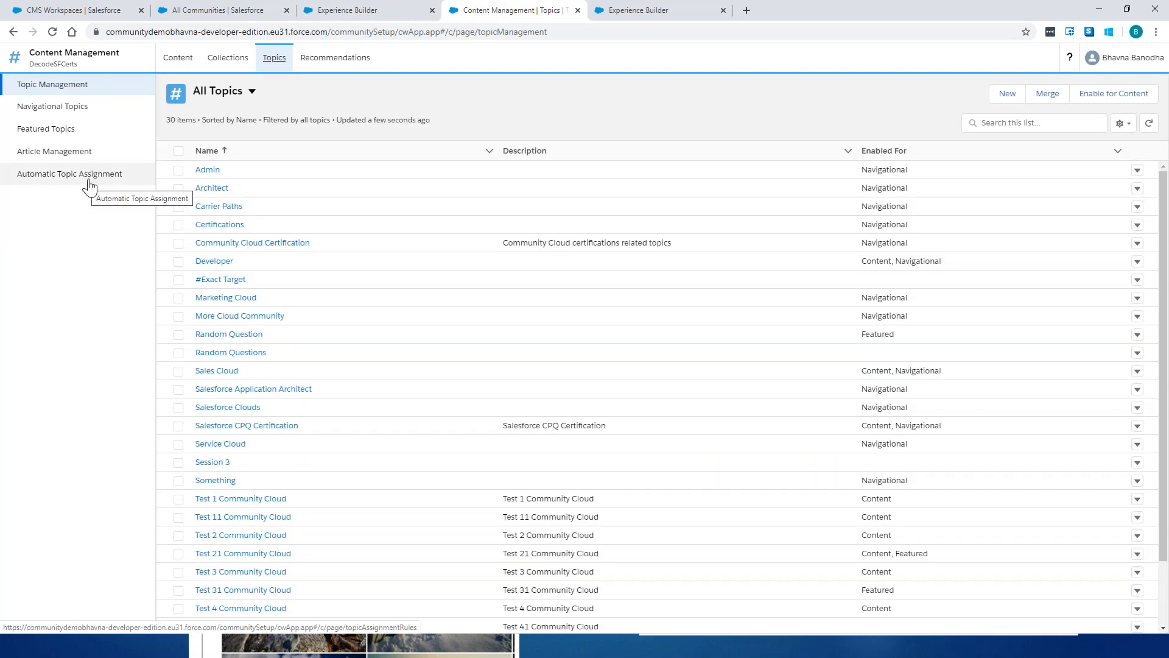
- Switch to the CMS Workspaces browser tab and open the Data Category Setup page in Service Setup
{"action": "left_click", "coordinate": [86, 10]}
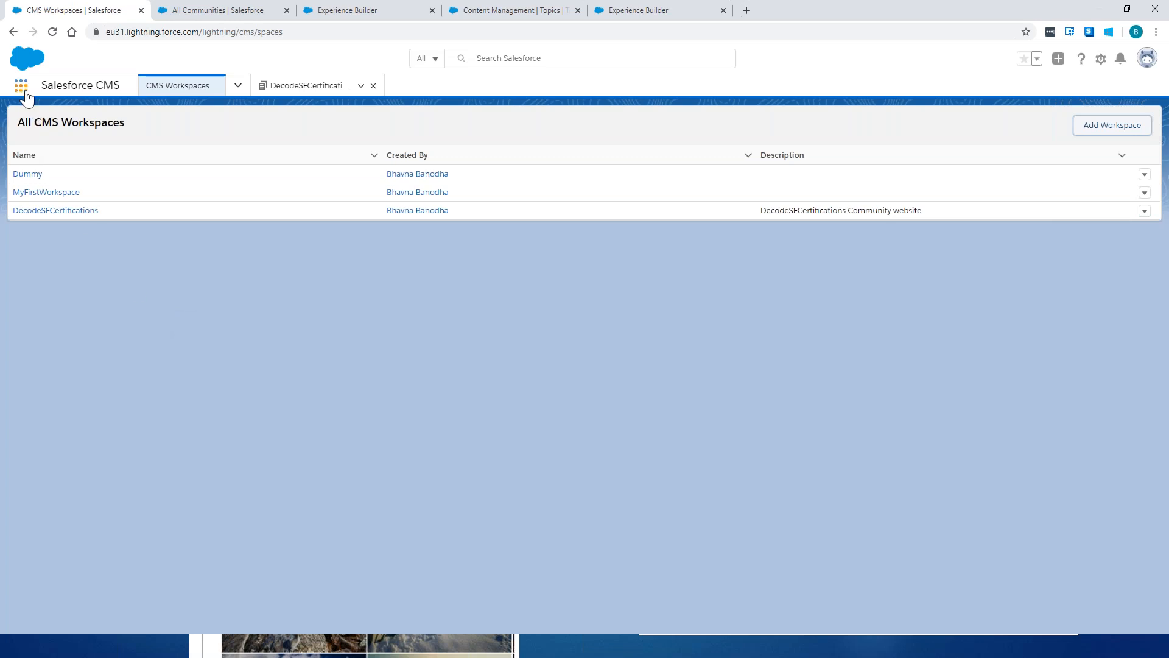
{"action": "left_click", "coordinate": [1101, 59]}
{"action": "left_click", "coordinate": [1073, 157]}
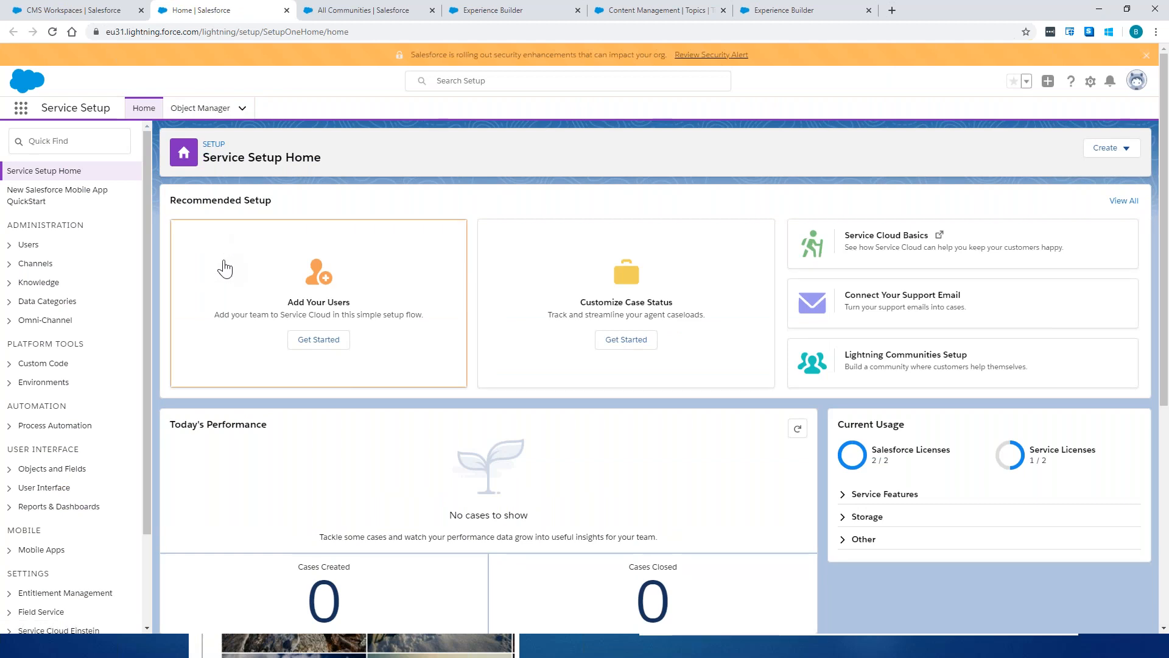
{"action": "left_click", "coordinate": [9, 302]}
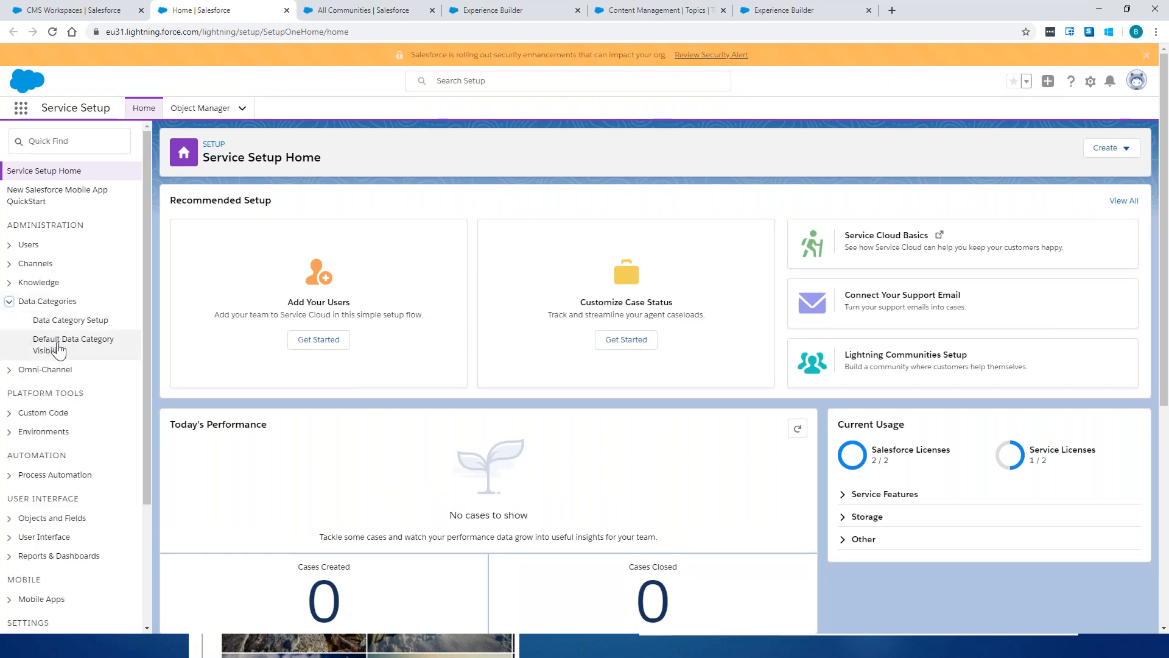
{"action": "left_click", "coordinate": [91, 321]}
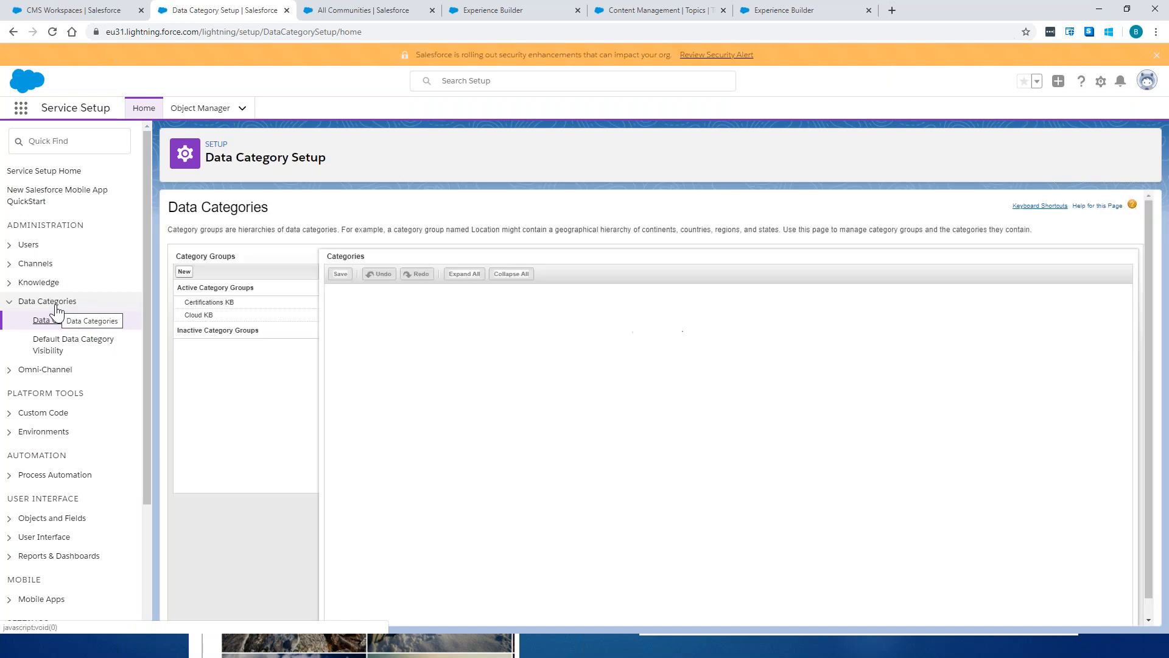
- Create a data category group named Dummy and activate it
{"action": "mouse_move", "coordinate": [225, 308]}
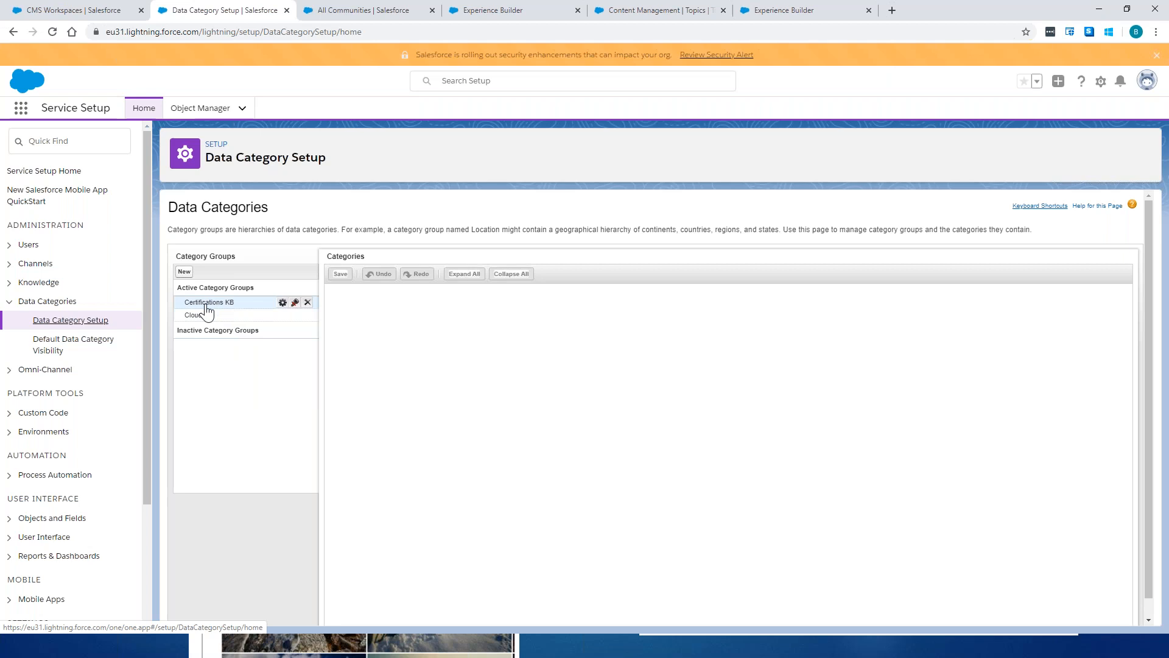
{"action": "left_click", "coordinate": [184, 272]}
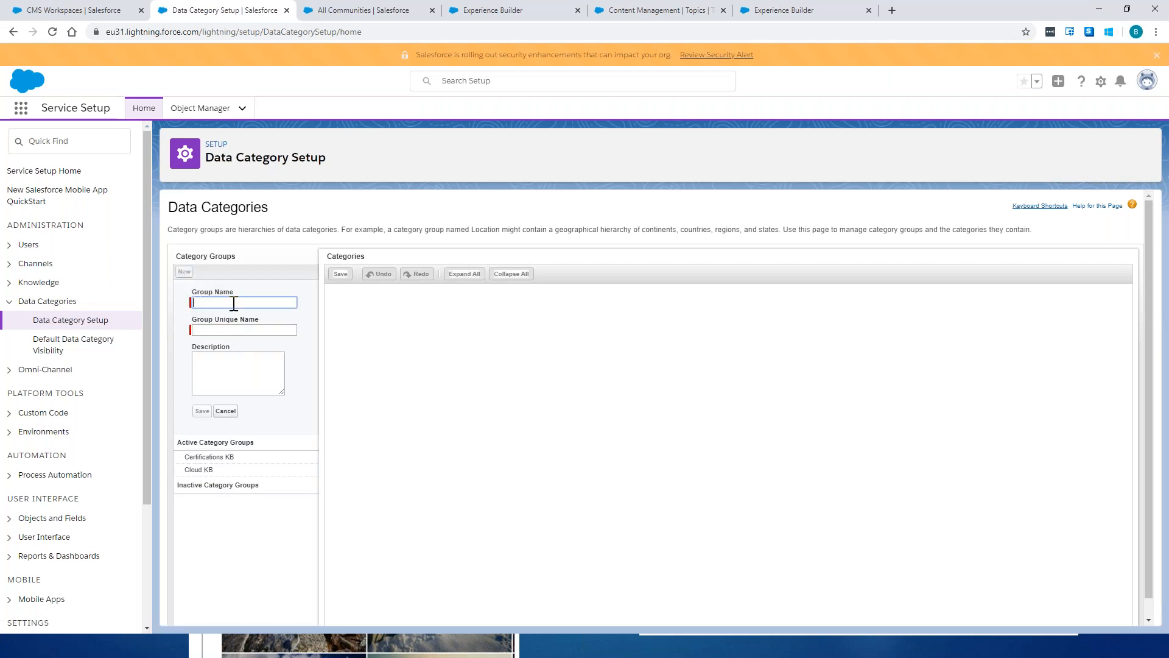
{"action": "key", "text": "Tab"}
{"action": "left_click", "coordinate": [203, 411]}
{"action": "mouse_move", "coordinate": [271, 352]}
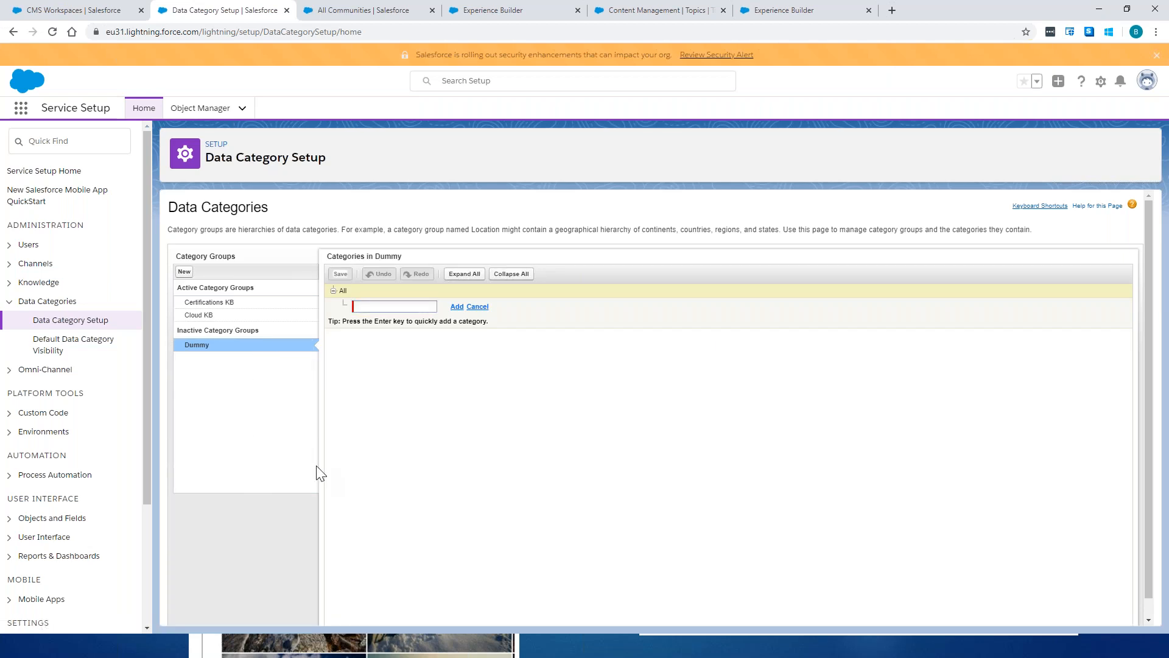
{"action": "left_click", "coordinate": [282, 346]}
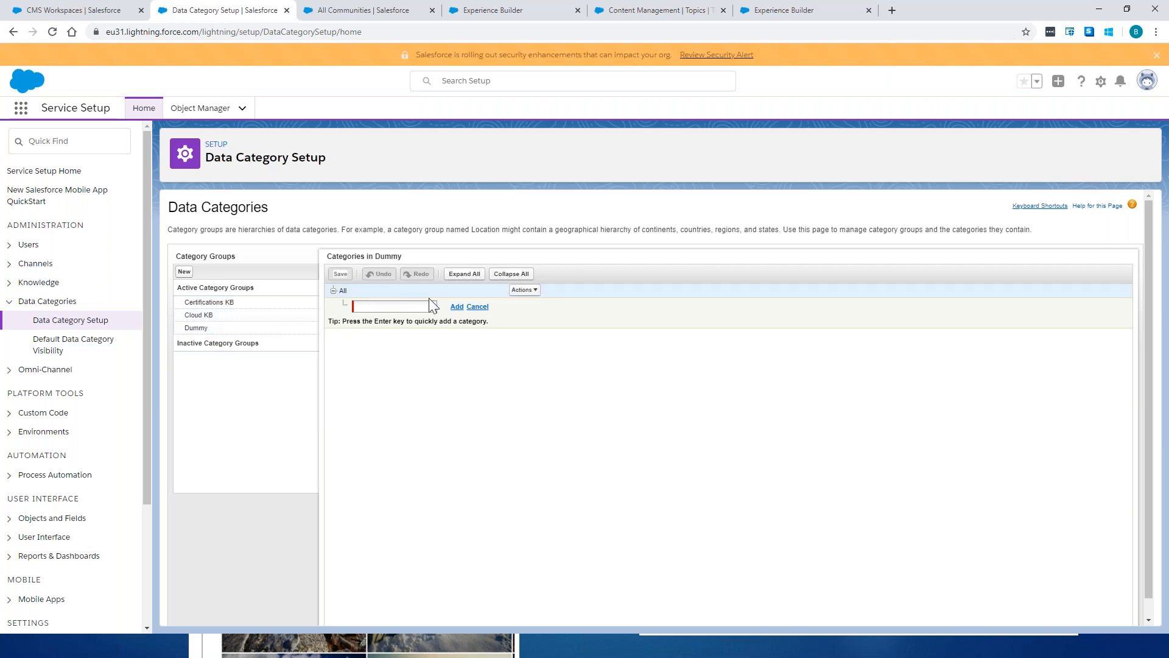
- Display the data categories in the Certifications KB group
{"action": "left_click", "coordinate": [234, 303]}
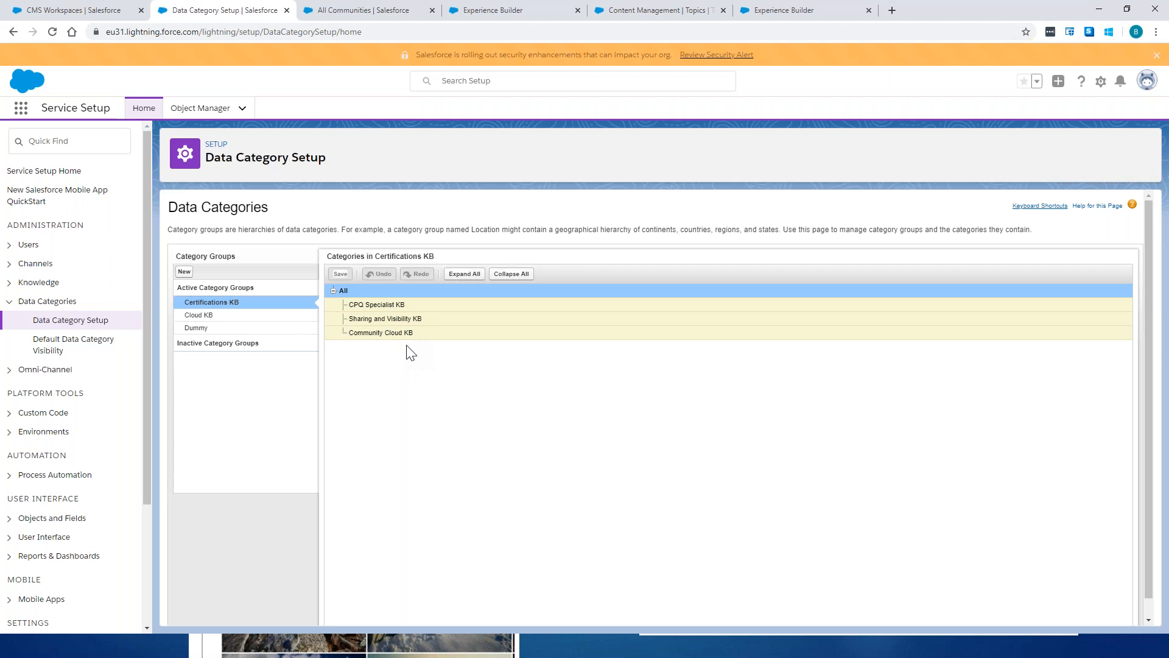
- Find Knowledge among the available items and open its list of recently viewed articles
{"action": "left_click", "coordinate": [22, 110]}
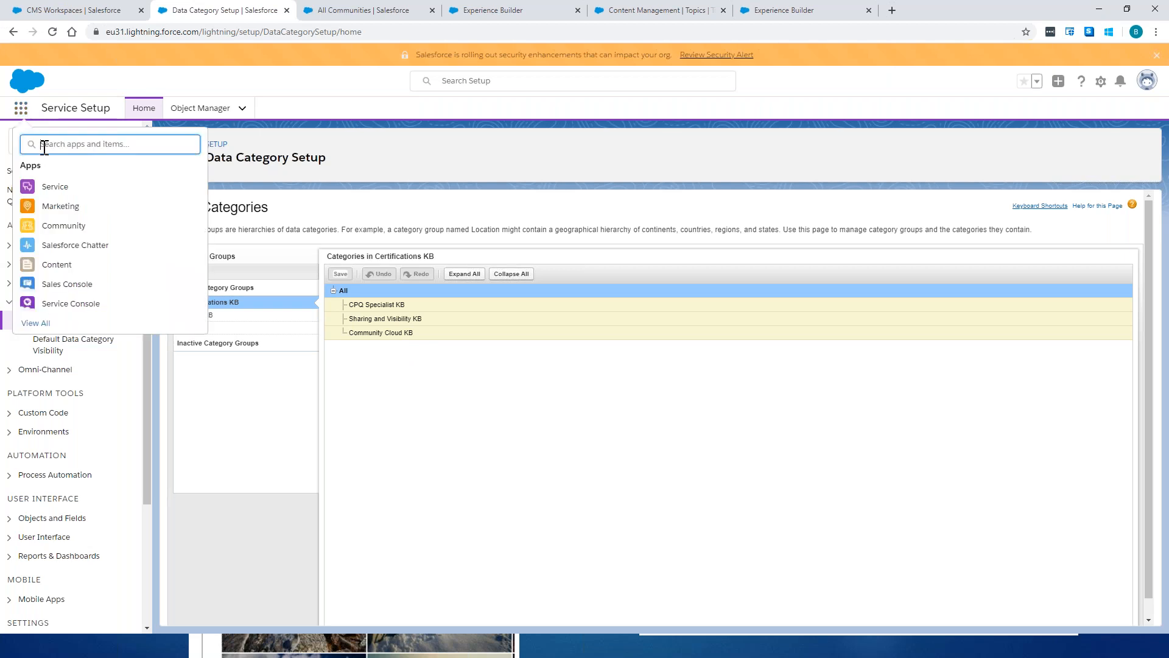
{"action": "type", "text": "know"}
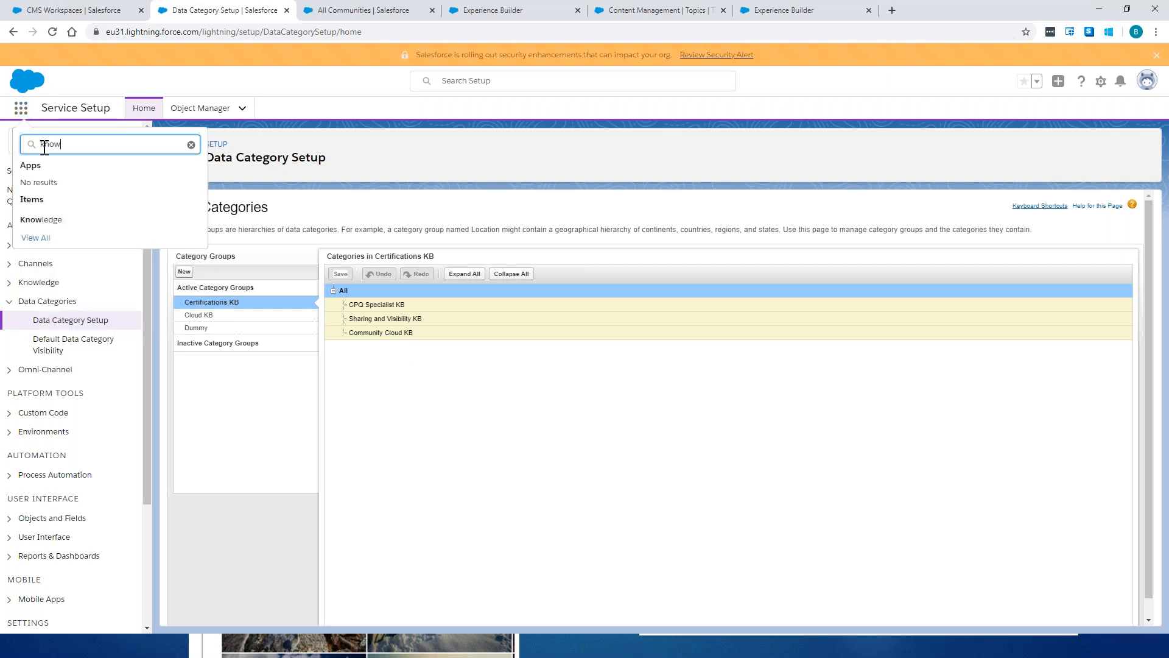
{"action": "left_click", "coordinate": [41, 220]}
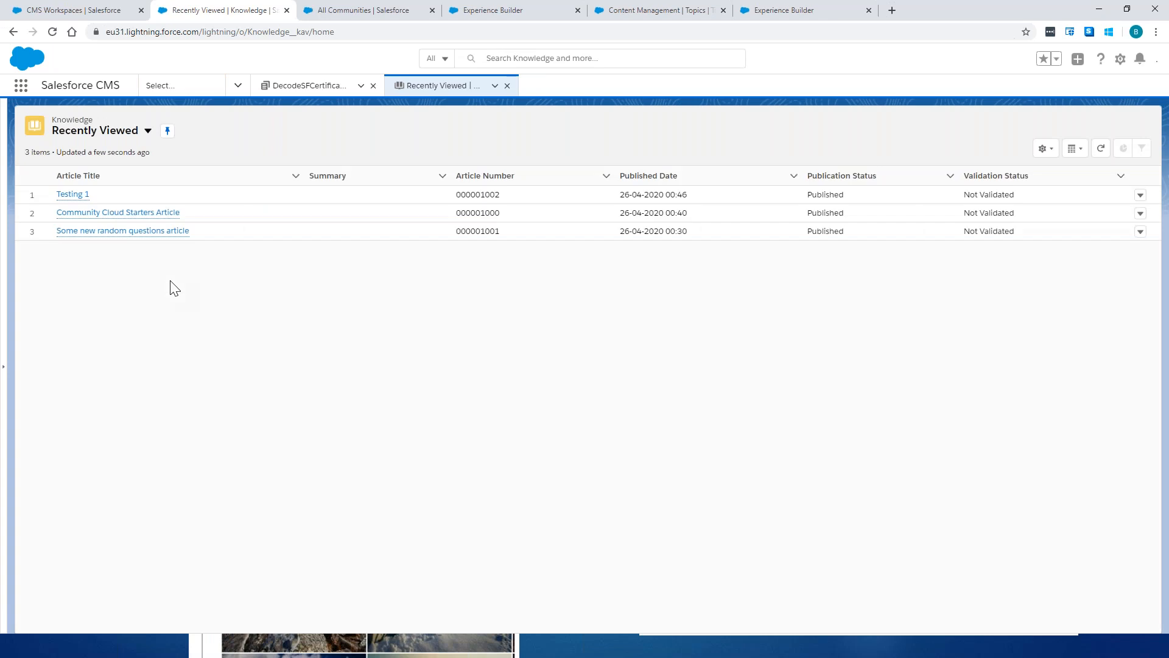
- Look through the blank FAQ article form, discard it, and open the Some new random questions article
{"action": "left_click", "coordinate": [1127, 129]}
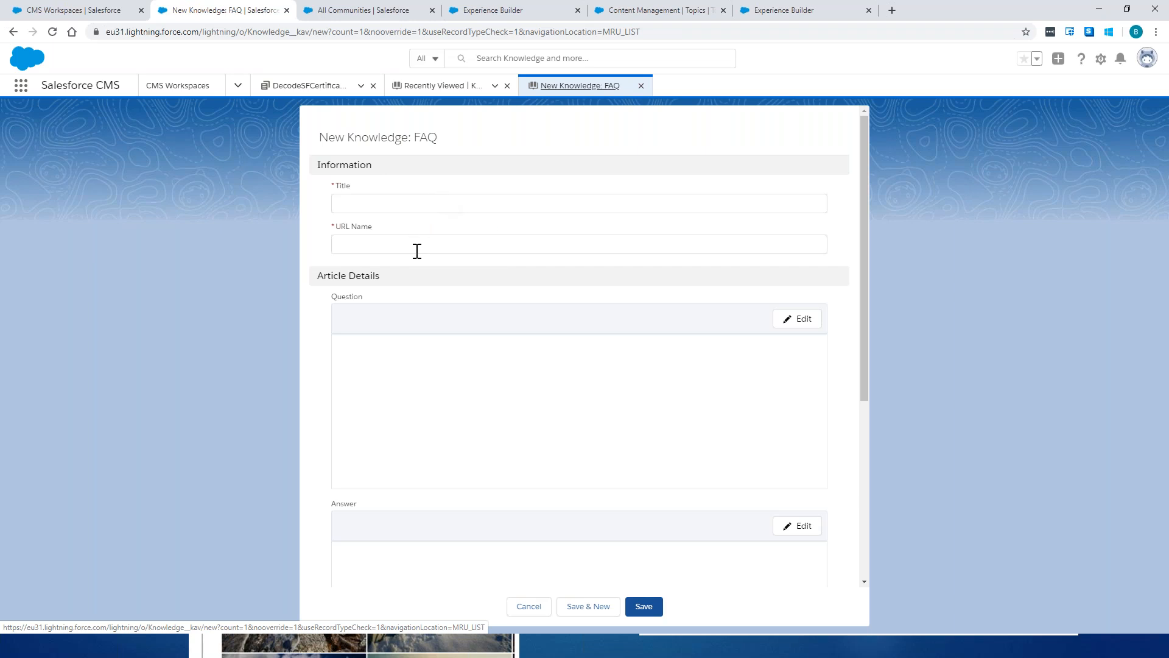
{"action": "scroll", "coordinate": [689, 345], "scroll_direction": "down", "scroll_amount": 4}
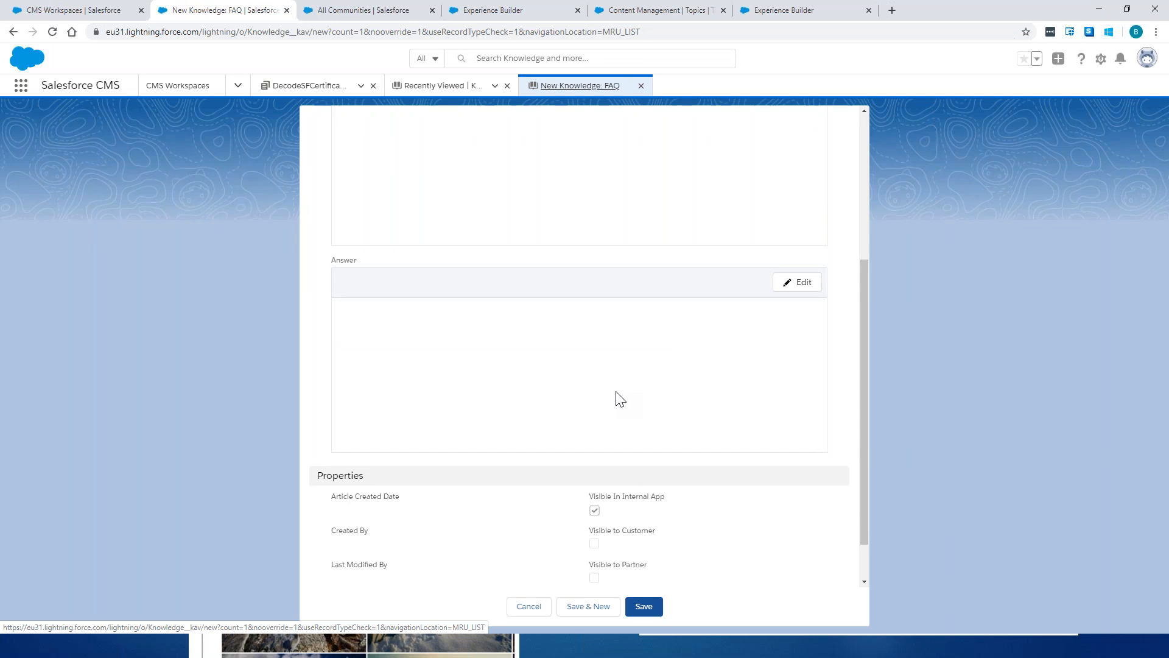
{"action": "scroll", "coordinate": [619, 390], "scroll_direction": "down", "scroll_amount": 1}
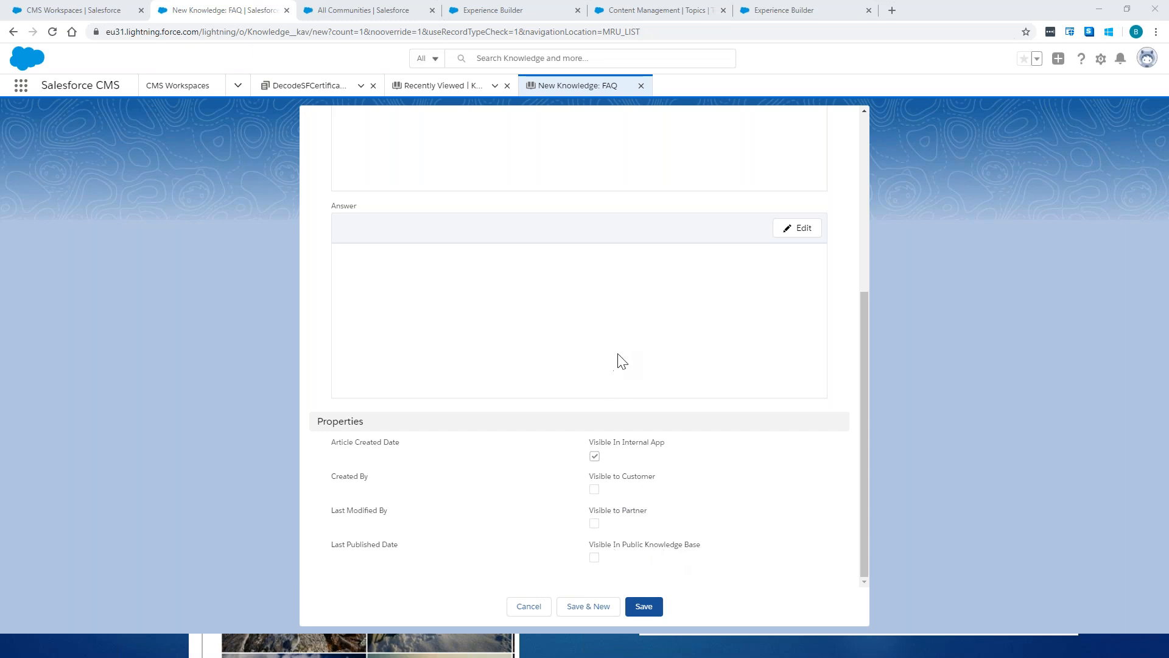
{"action": "scroll", "coordinate": [643, 436], "scroll_direction": "up", "scroll_amount": 5}
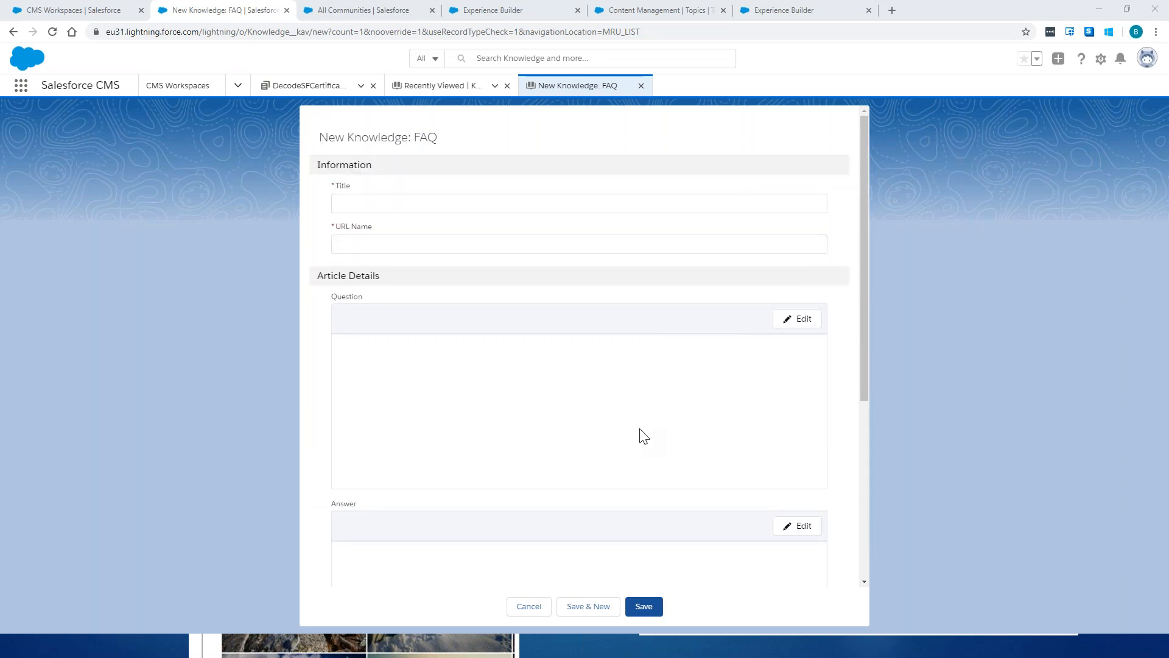
{"action": "scroll", "coordinate": [643, 436], "scroll_direction": "down", "scroll_amount": 5}
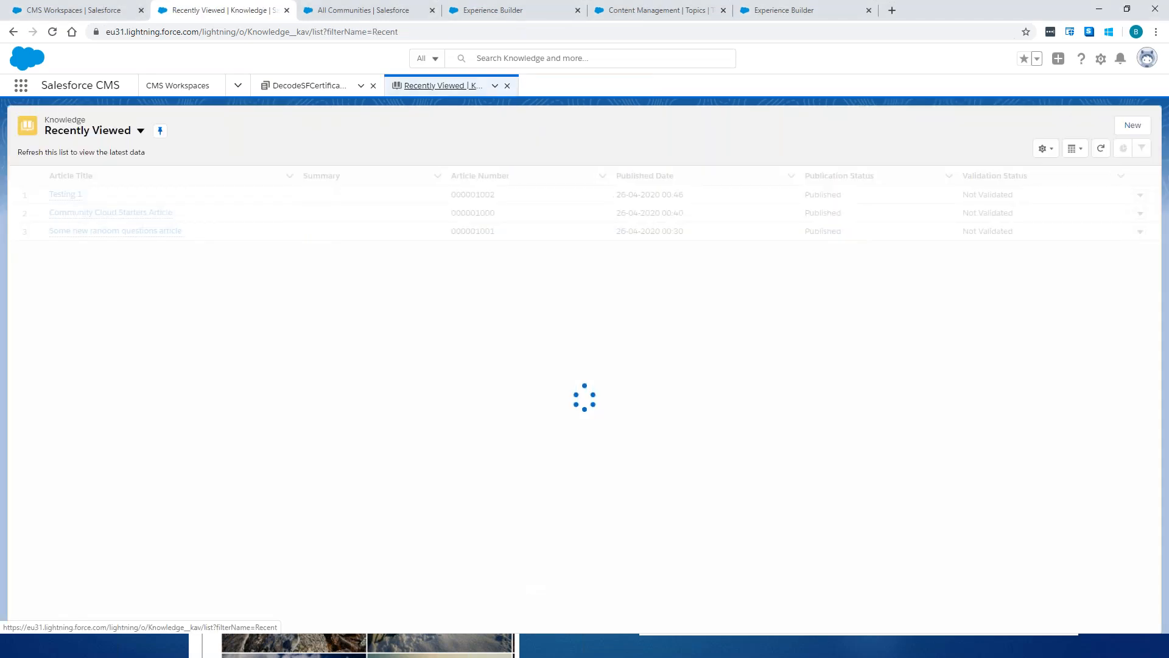
{"action": "left_click", "coordinate": [131, 233]}
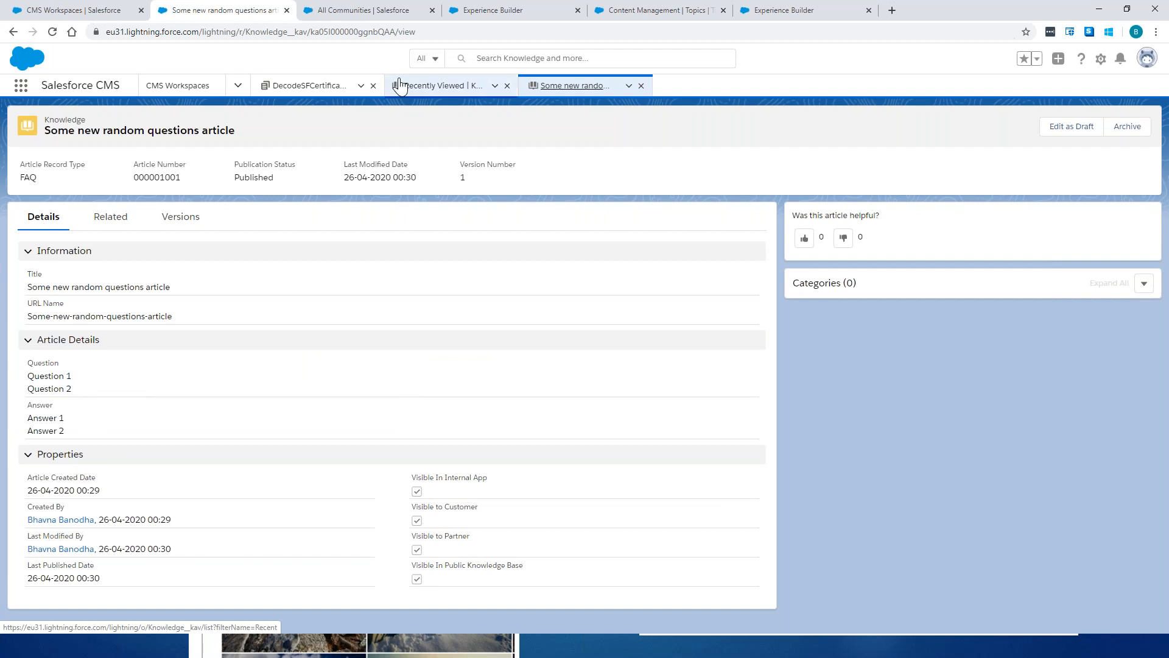
- Switch to Content Management and display the automatic topic assignment for the Certifications KB data category group
{"action": "left_click", "coordinate": [503, 18]}
{"action": "left_click", "coordinate": [630, 17]}
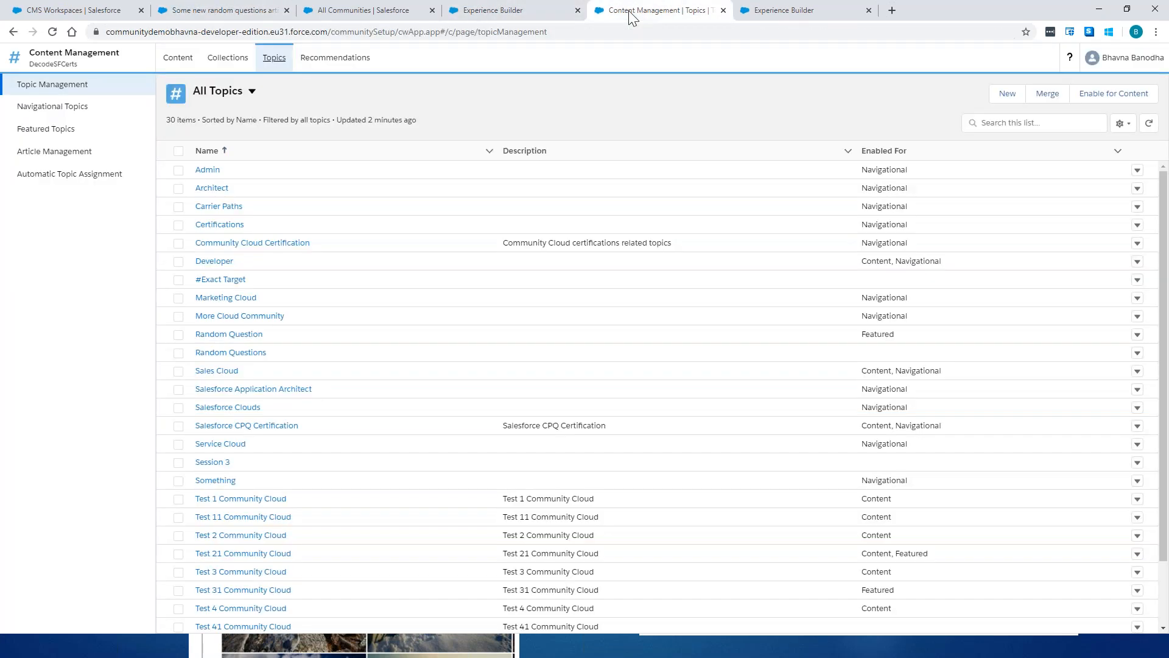
{"action": "left_click", "coordinate": [60, 175]}
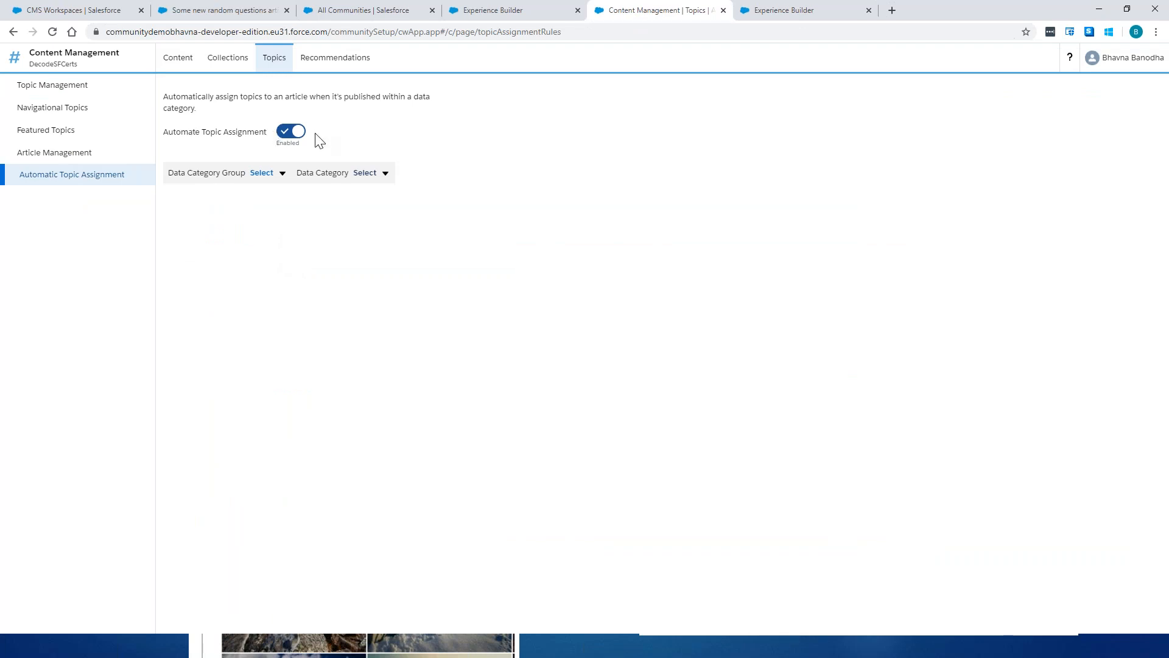
{"action": "left_click", "coordinate": [283, 174]}
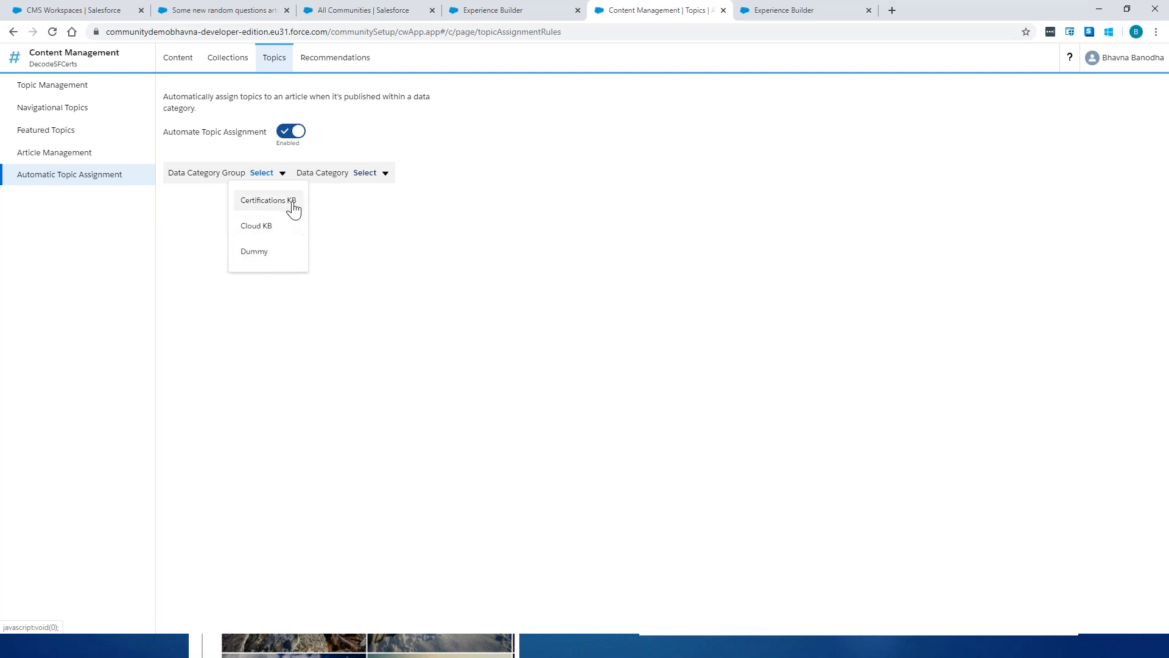
{"action": "left_click", "coordinate": [292, 203]}
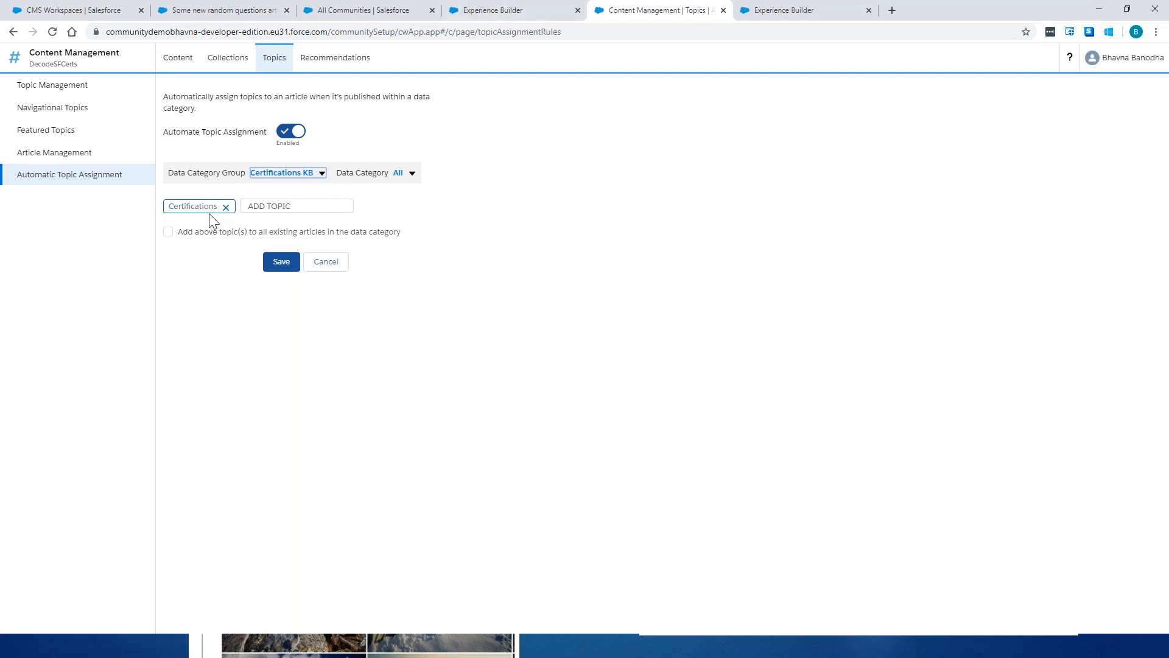
- Add the Salesforce CPQ Certification topic to the Certifications KB group's automatic assignment for all data categories
{"action": "left_click", "coordinate": [274, 207]}
{"action": "type", "text": "Cpa"}
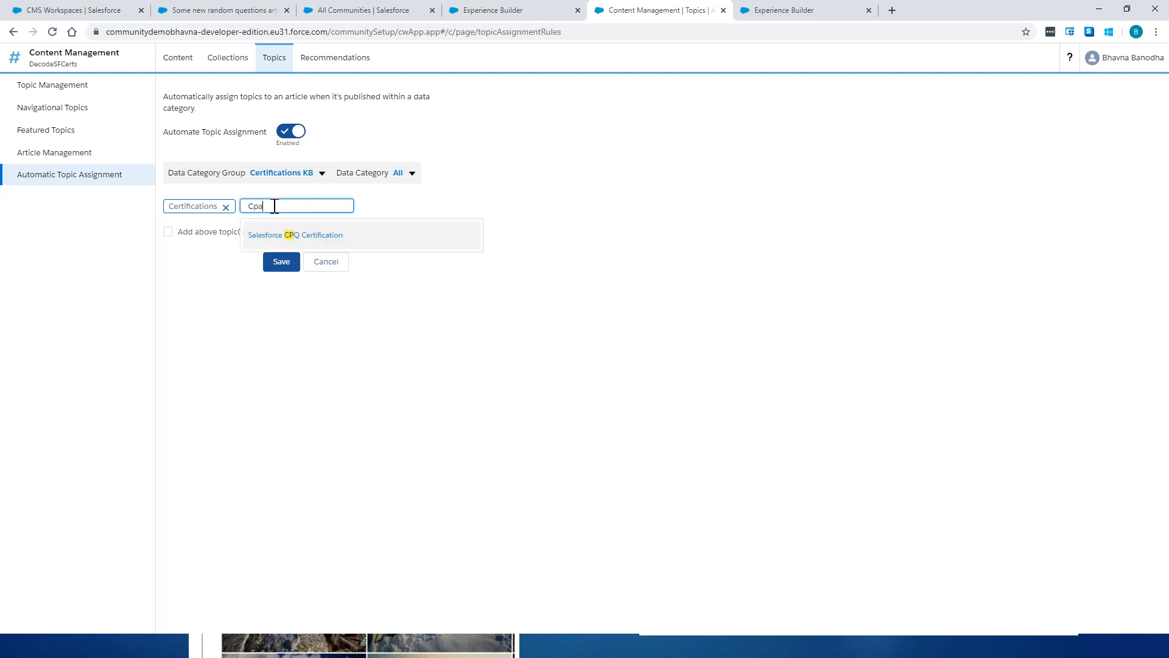
{"action": "key", "text": "BackSpace"}
{"action": "type", "text": "q"}
{"action": "left_click", "coordinate": [335, 244]}
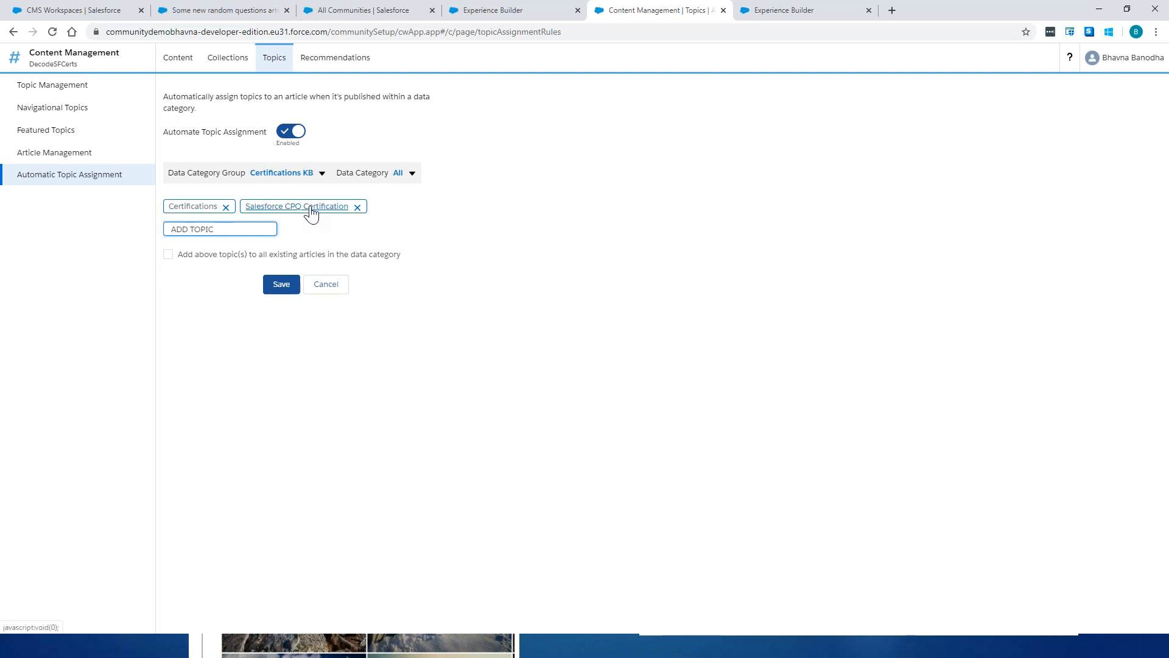
- Glance at the Experience Builder home page and display the topics assigned to the Community Cloud KB data category
{"action": "left_click", "coordinate": [518, 10]}
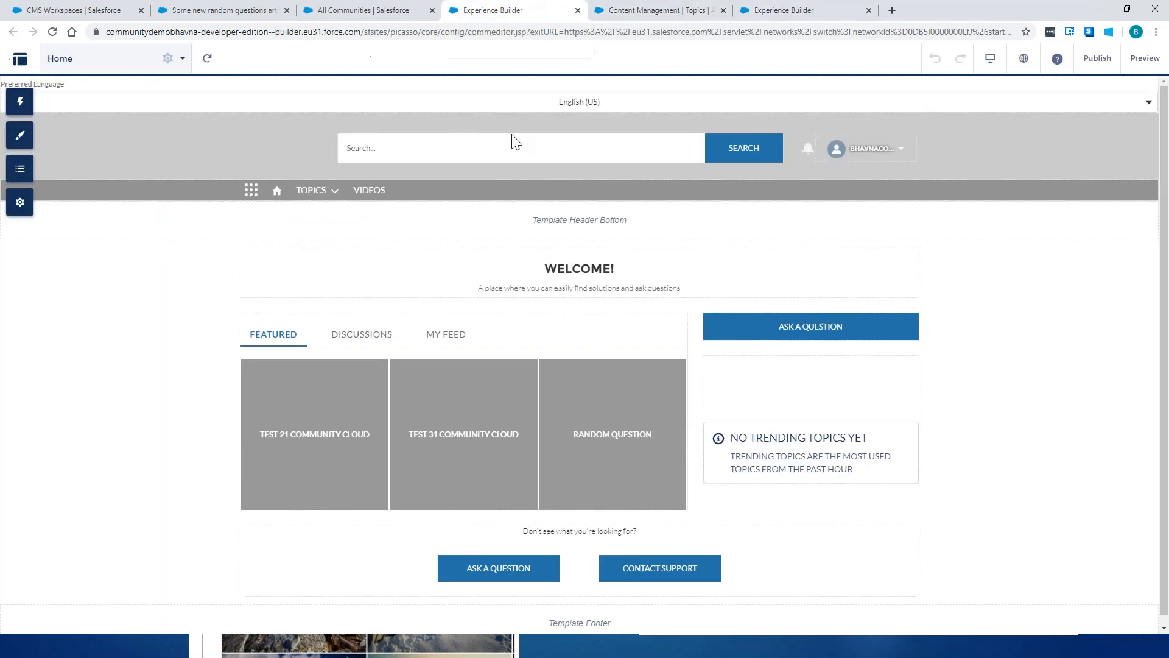
{"action": "left_click", "coordinate": [655, 8]}
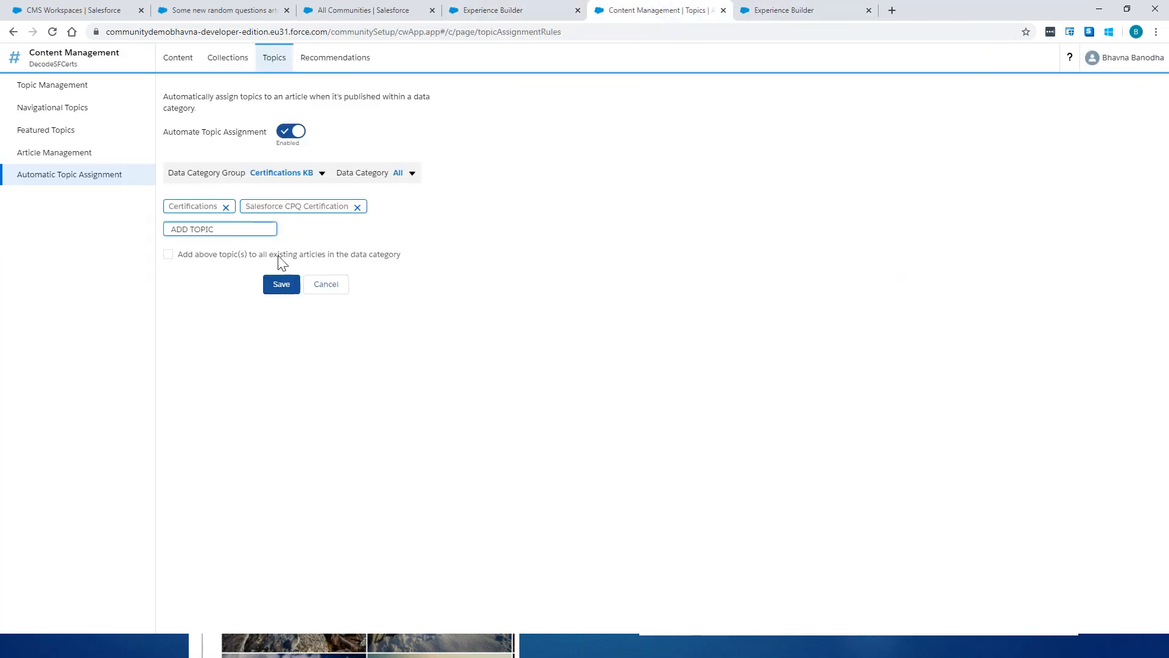
{"action": "left_click", "coordinate": [288, 174]}
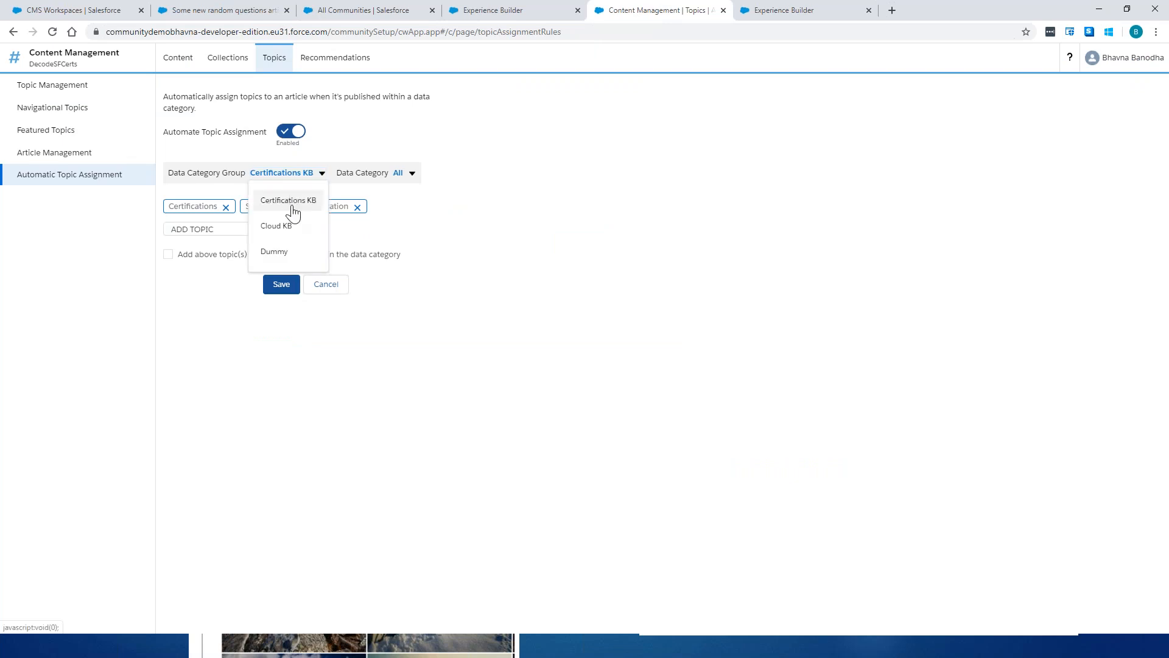
{"action": "left_click", "coordinate": [412, 173]}
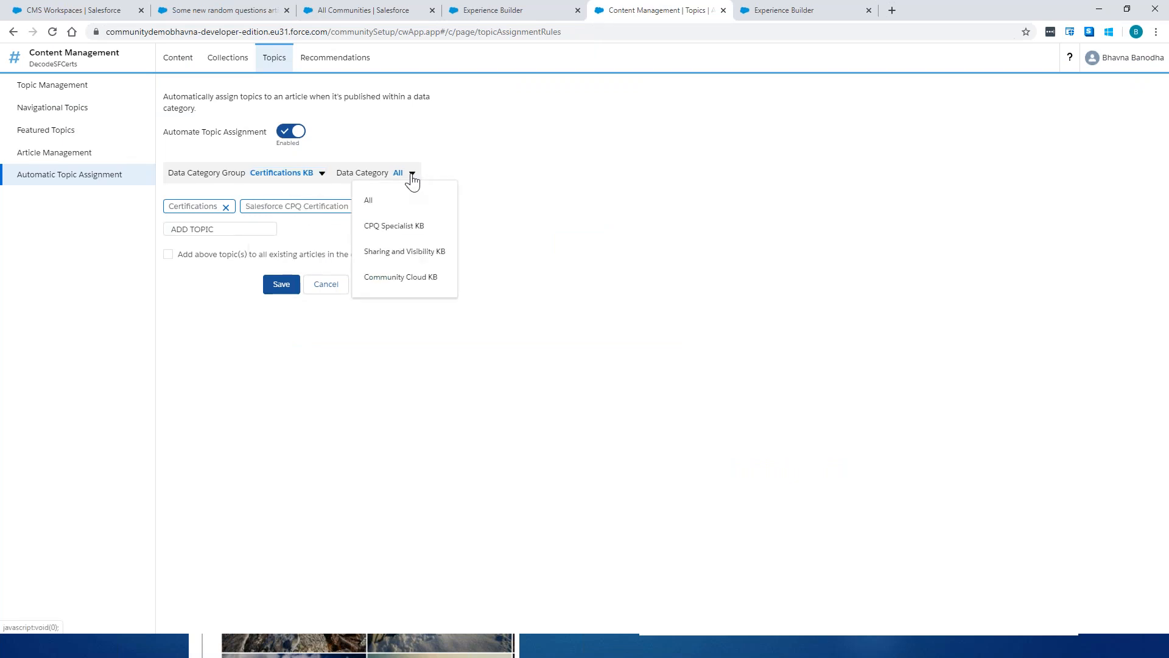
{"action": "left_click", "coordinate": [411, 277]}
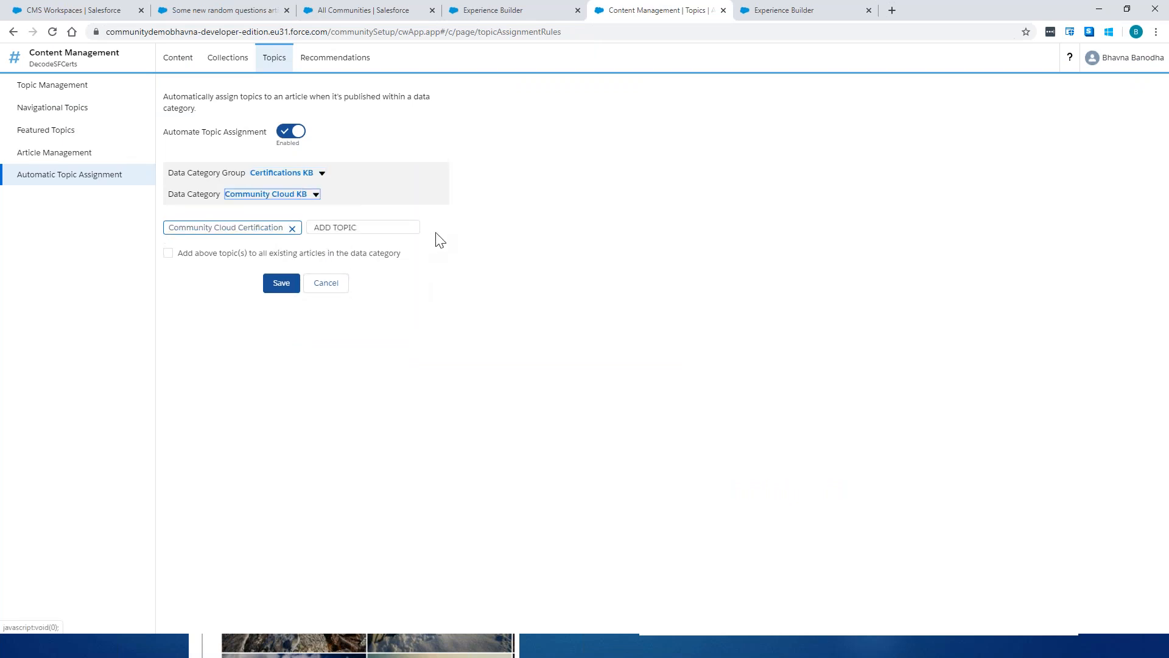
- Open the topic assignment of the Some new random questions article in Article Management
{"action": "left_click", "coordinate": [70, 155]}
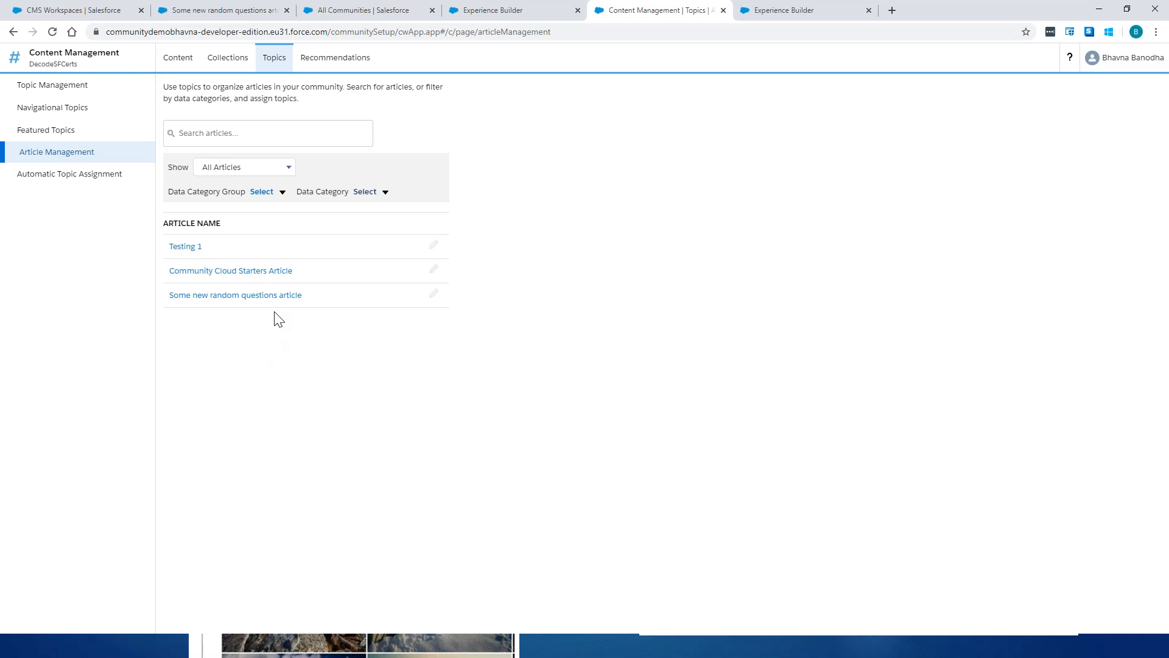
{"action": "left_click", "coordinate": [434, 296]}
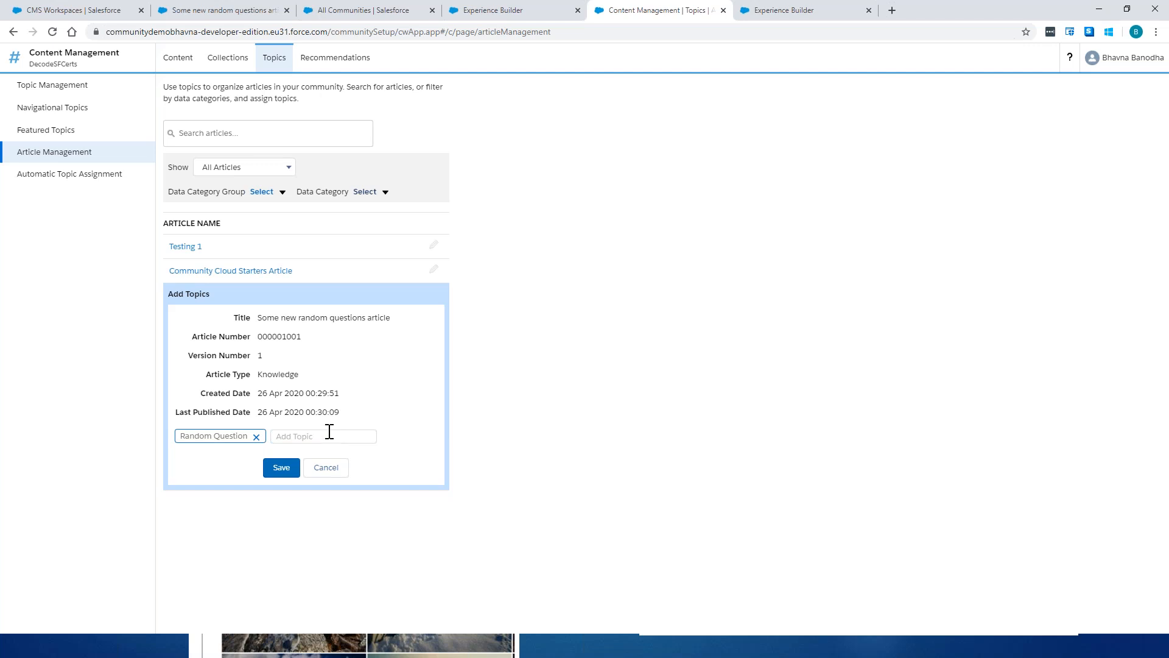
- Switch to Experience Builder and show the autocomplete settings of the Global Search for Peer-to-Peer Communities component
{"action": "left_click", "coordinate": [525, 7]}
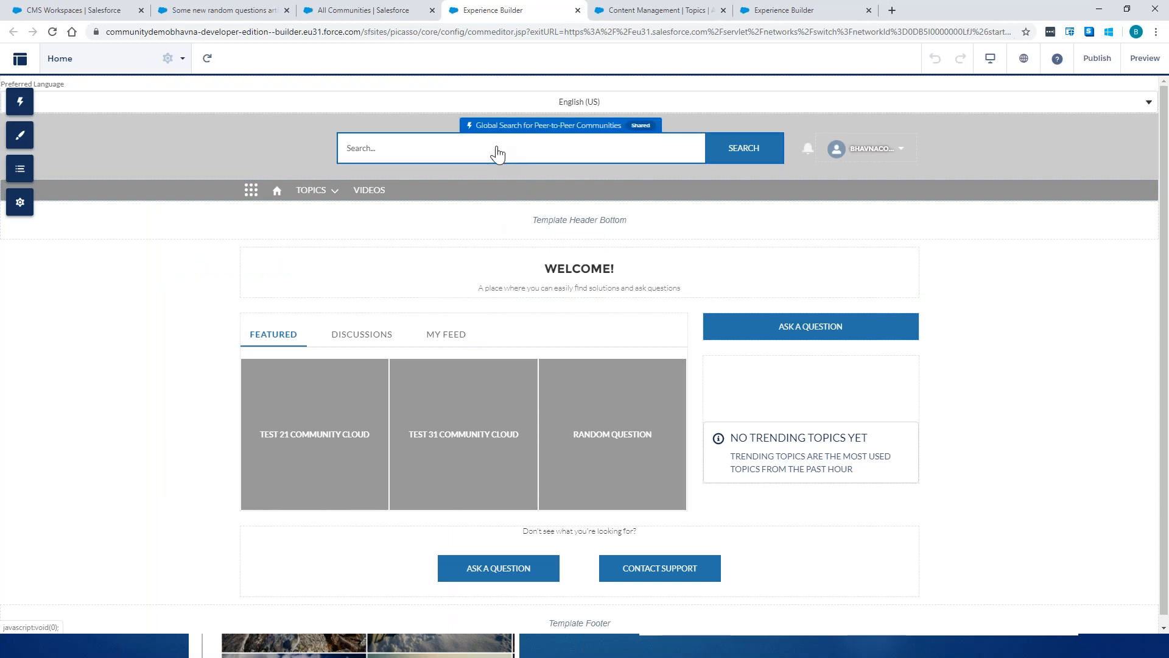
{"action": "left_click", "coordinate": [542, 130]}
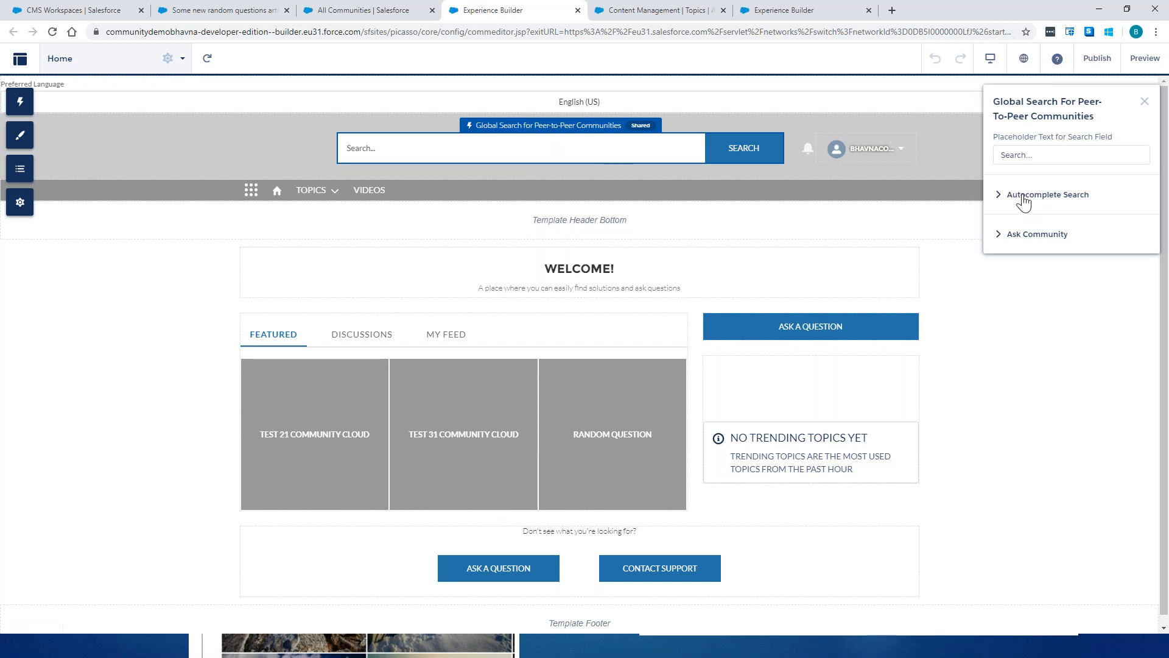
{"action": "left_click", "coordinate": [999, 196]}
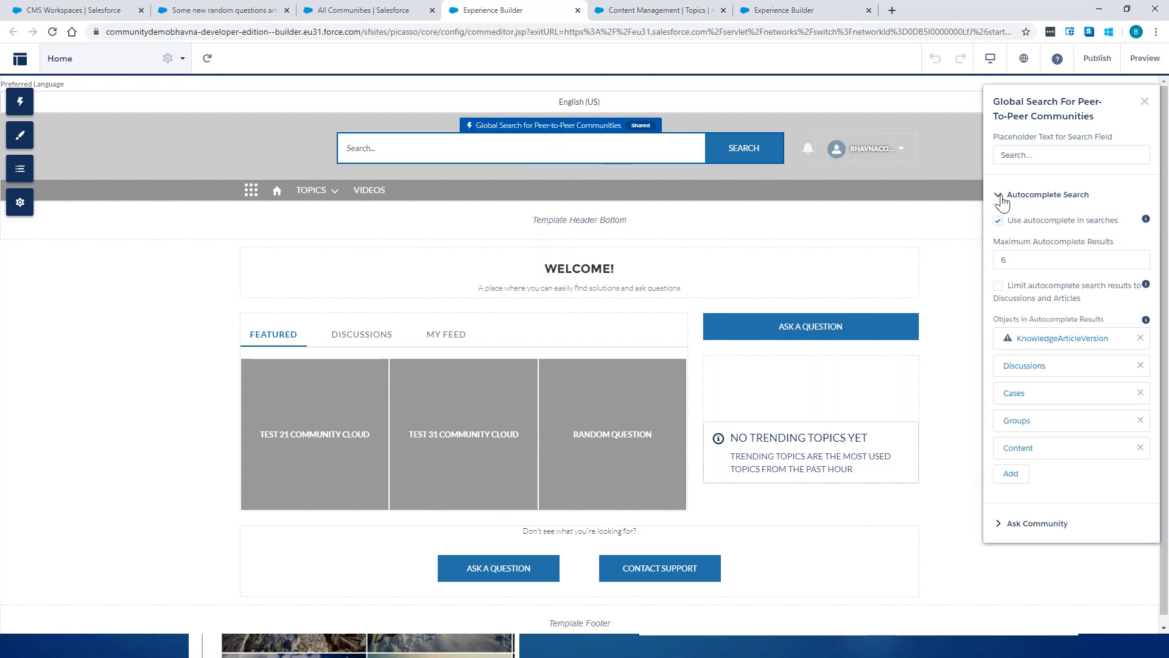
- Add an object to the global search autocomplete results and remove that Account Brands entry again
{"action": "left_click", "coordinate": [1013, 474]}
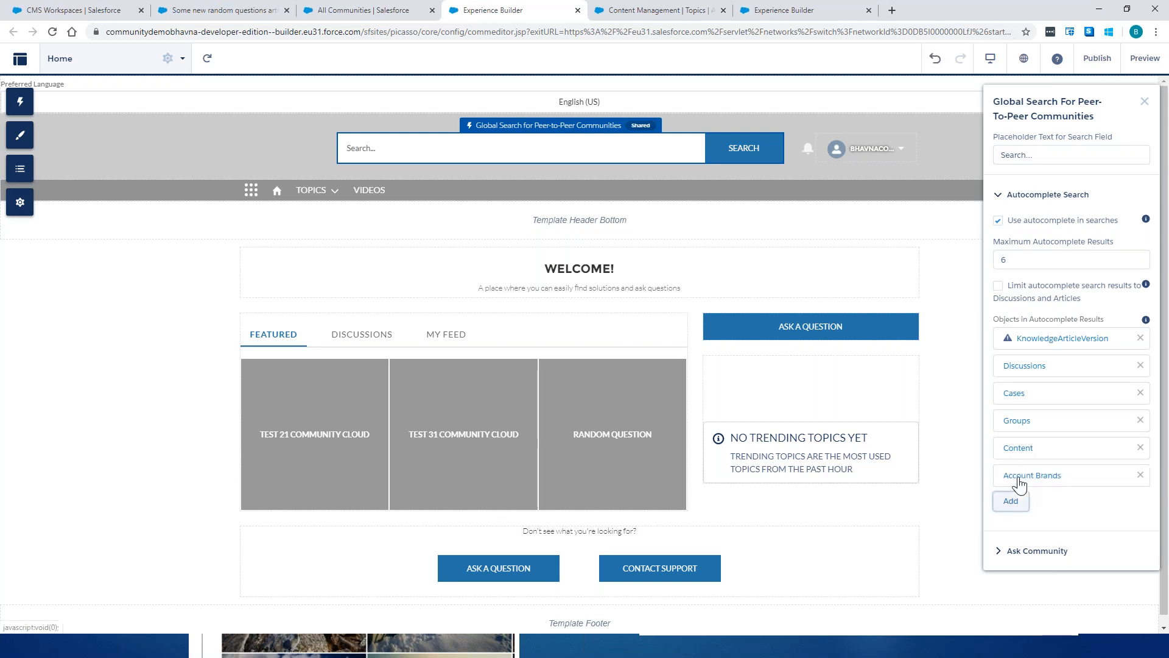
{"action": "left_click", "coordinate": [1139, 474]}
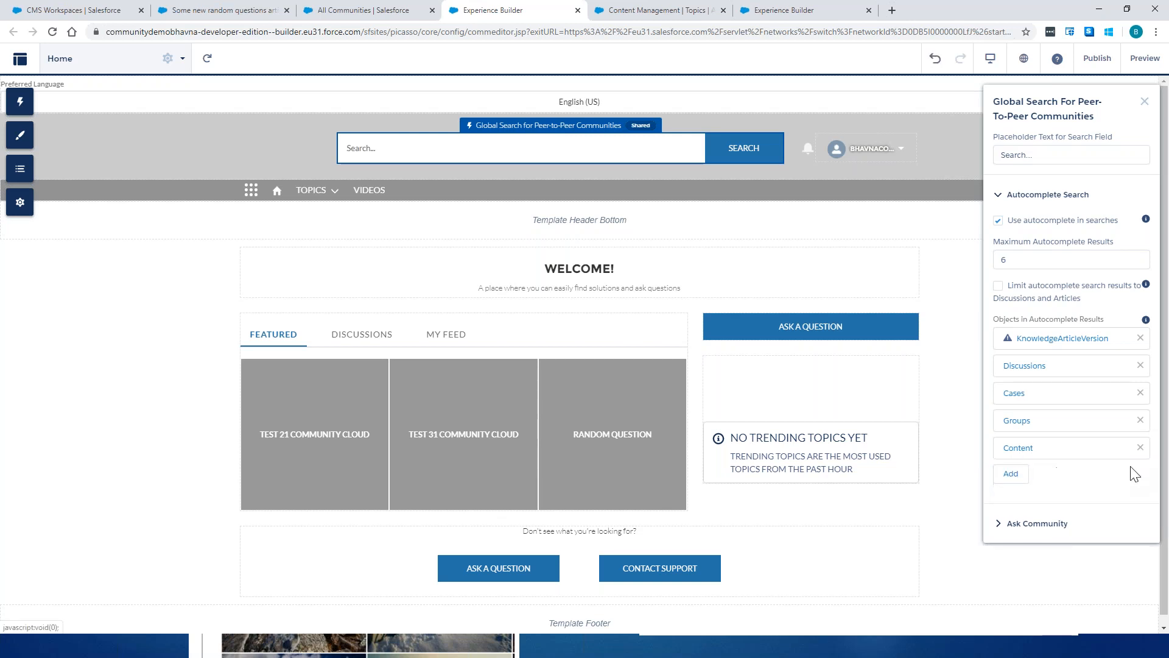
{"action": "left_click", "coordinate": [937, 235]}
{"action": "left_click", "coordinate": [317, 12]}
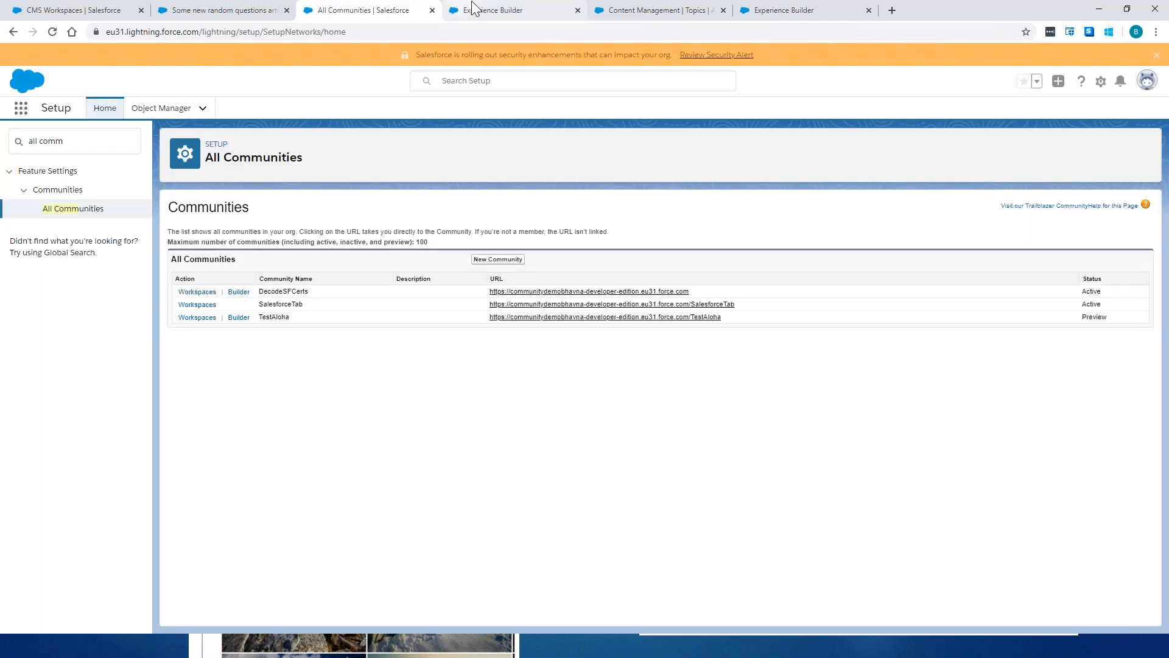
{"action": "left_click", "coordinate": [472, 10]}
{"action": "left_click", "coordinate": [609, 11]}
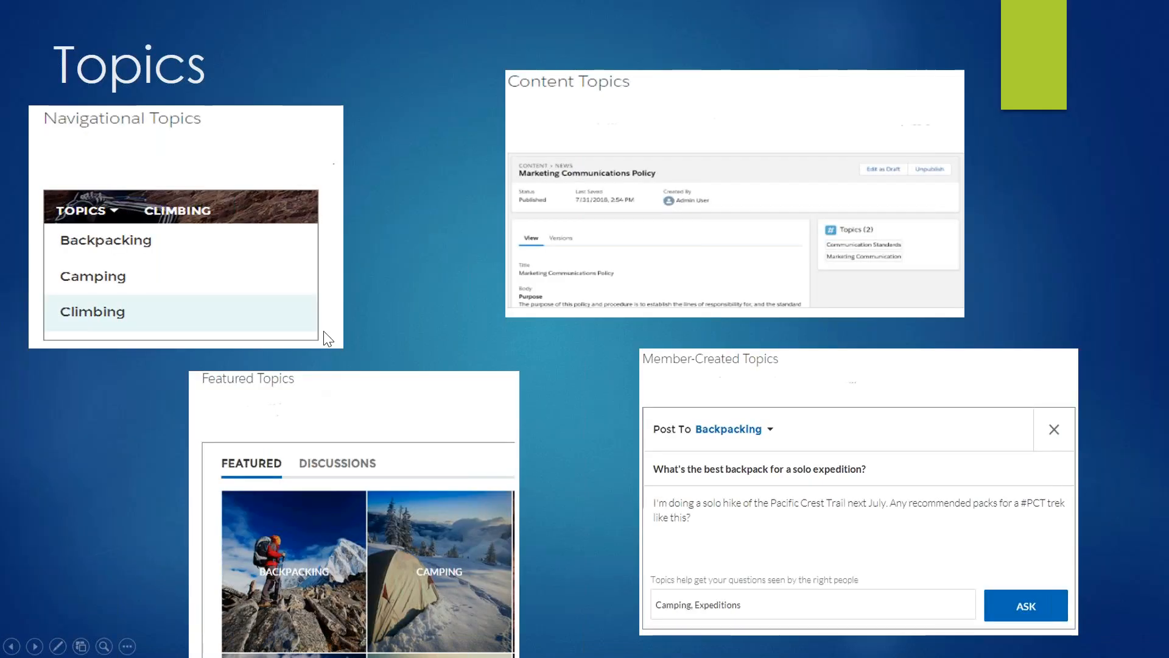
{"action": "left_click", "coordinate": [323, 331]}
{"action": "left_click", "coordinate": [324, 331]}
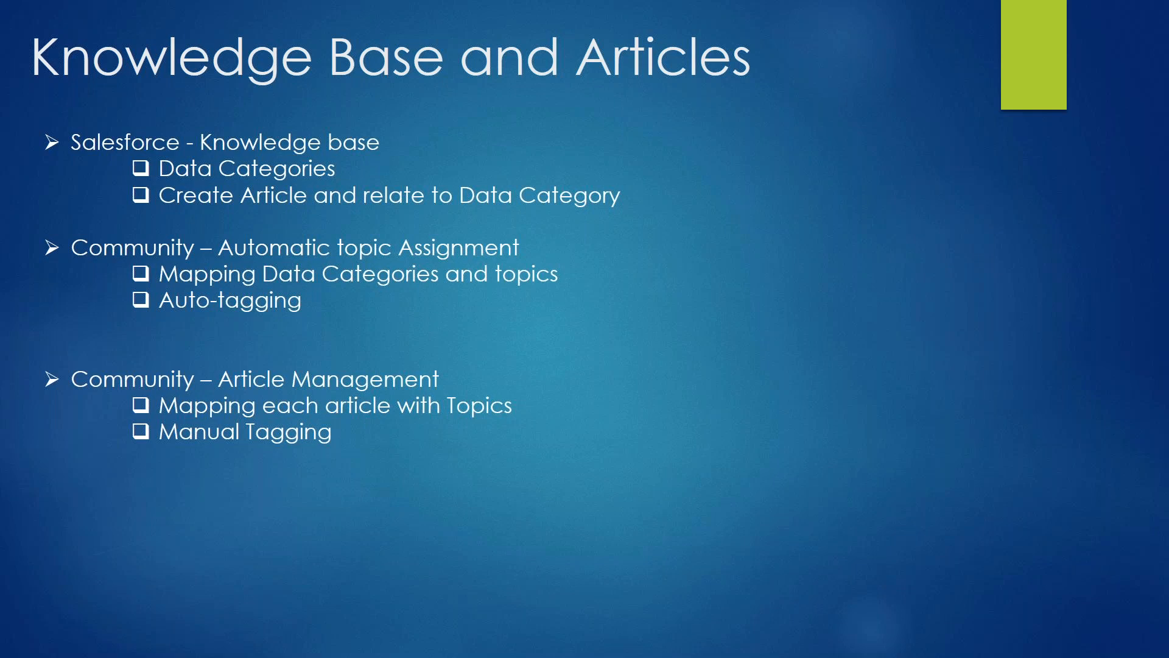
{"action": "key", "text": "Right"}
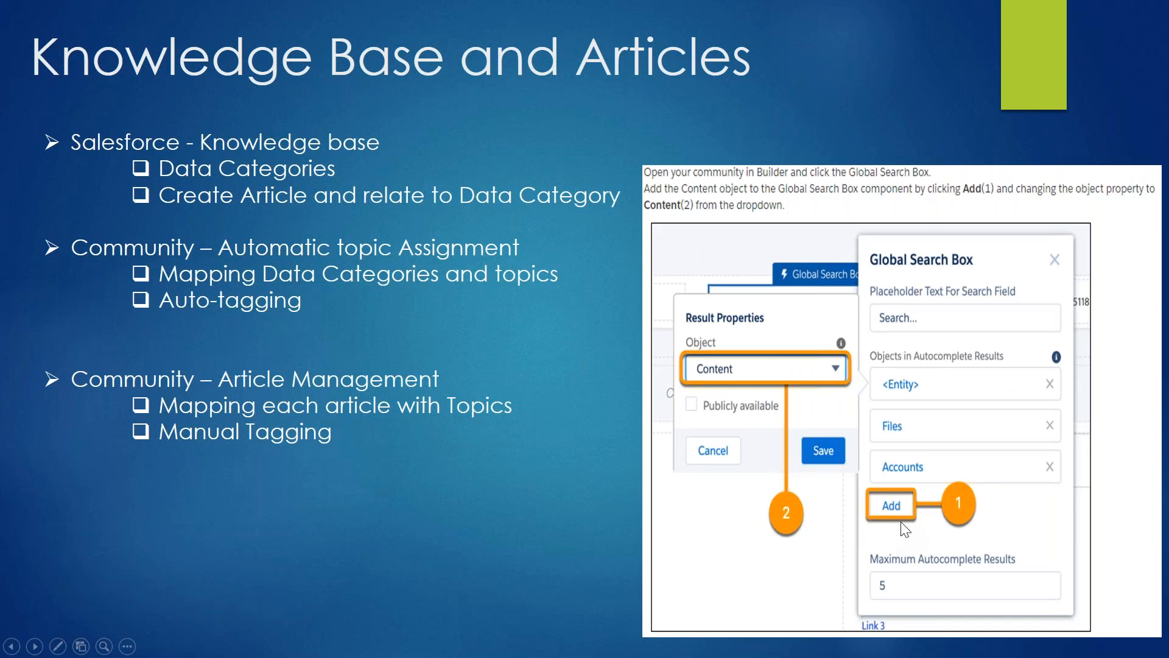
{"action": "key", "text": "Right"}
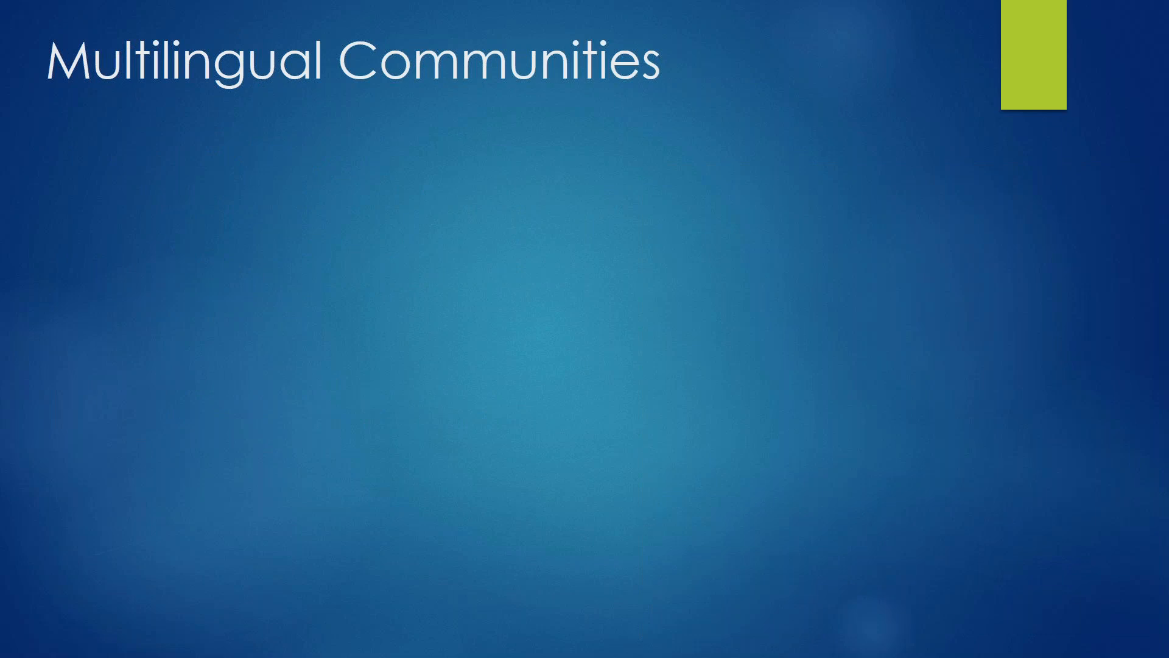
{"action": "key", "text": "Right"}
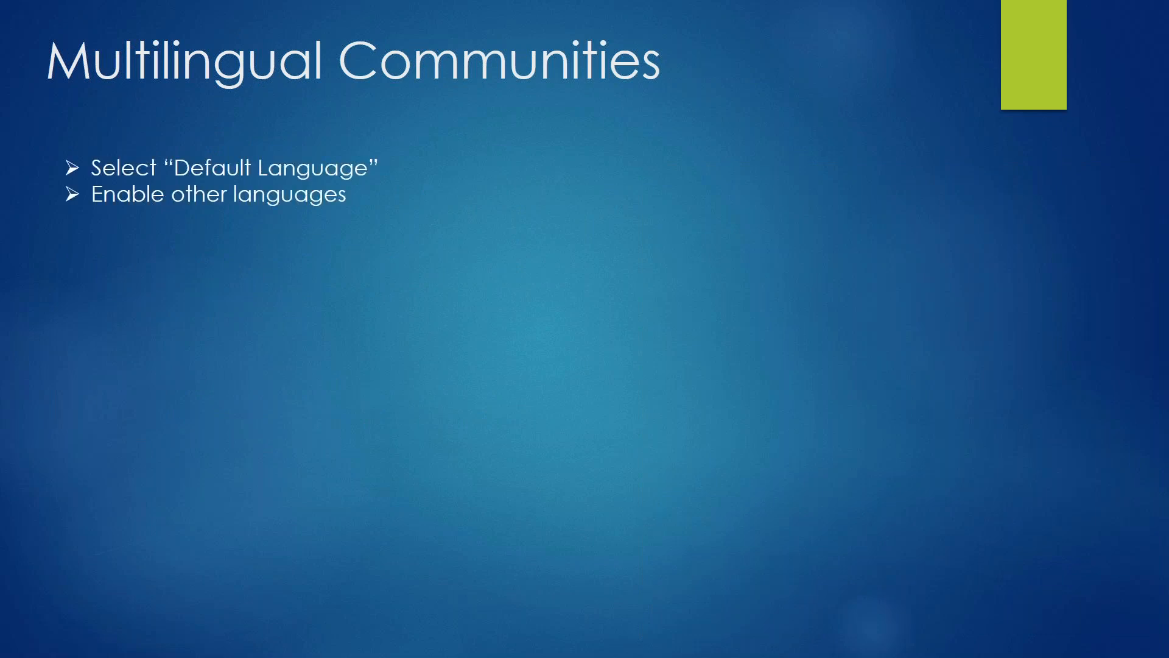
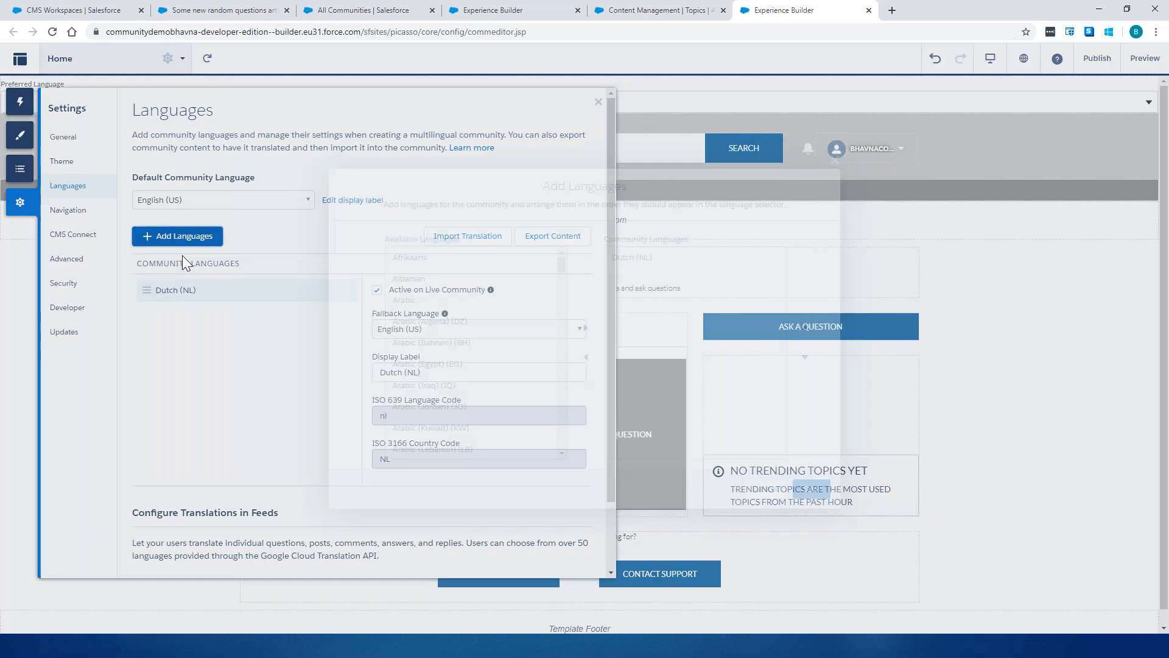
- Dismiss the Add Languages dialog and examine the feed translation settings on the community's Languages page
{"action": "left_click", "coordinate": [835, 160]}
{"action": "scroll", "coordinate": [381, 548], "scroll_direction": "down", "scroll_amount": 2}
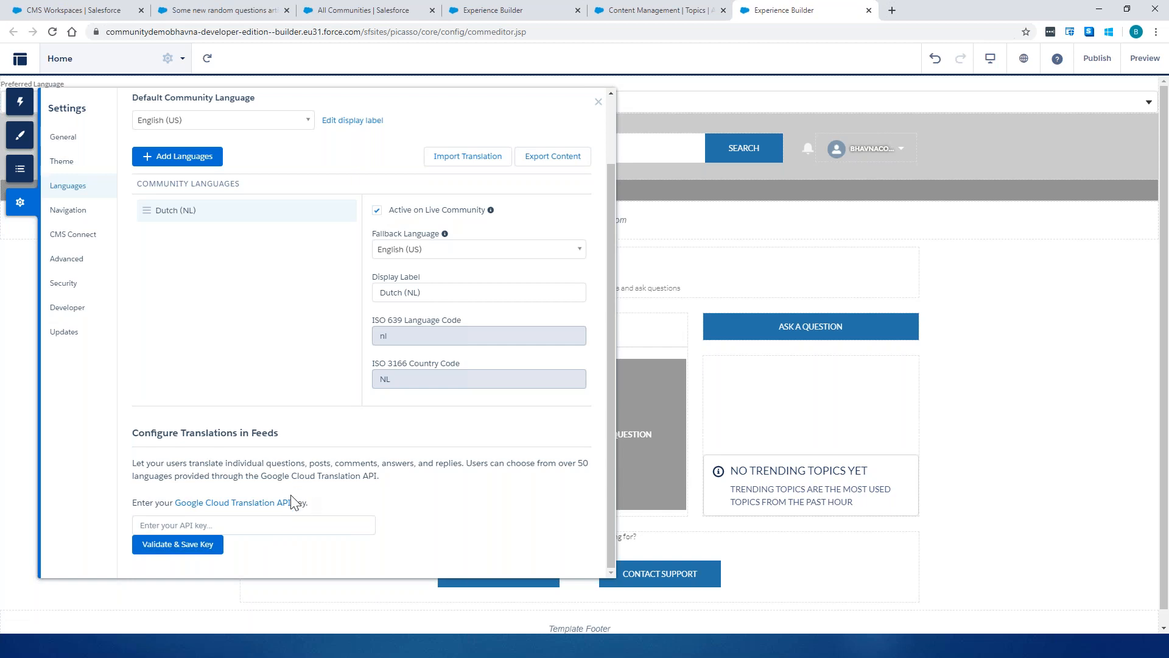
- Close the Languages settings and search the component library for the Language Selector component
{"action": "scroll", "coordinate": [321, 491], "scroll_direction": "up", "scroll_amount": 3}
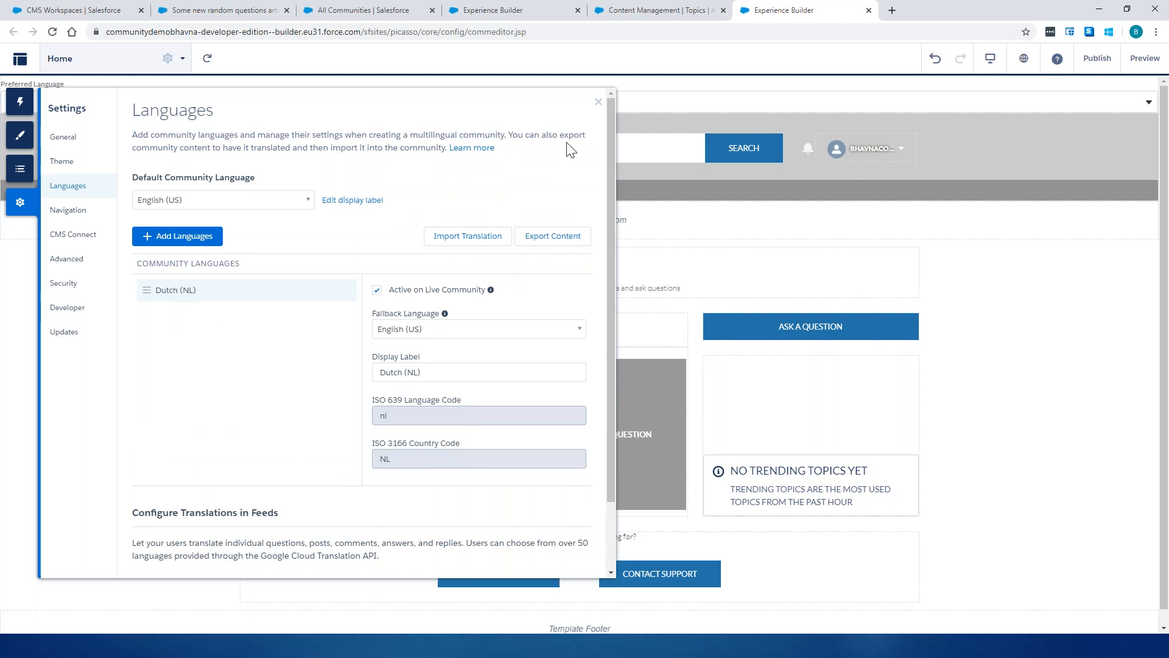
{"action": "left_click", "coordinate": [599, 103]}
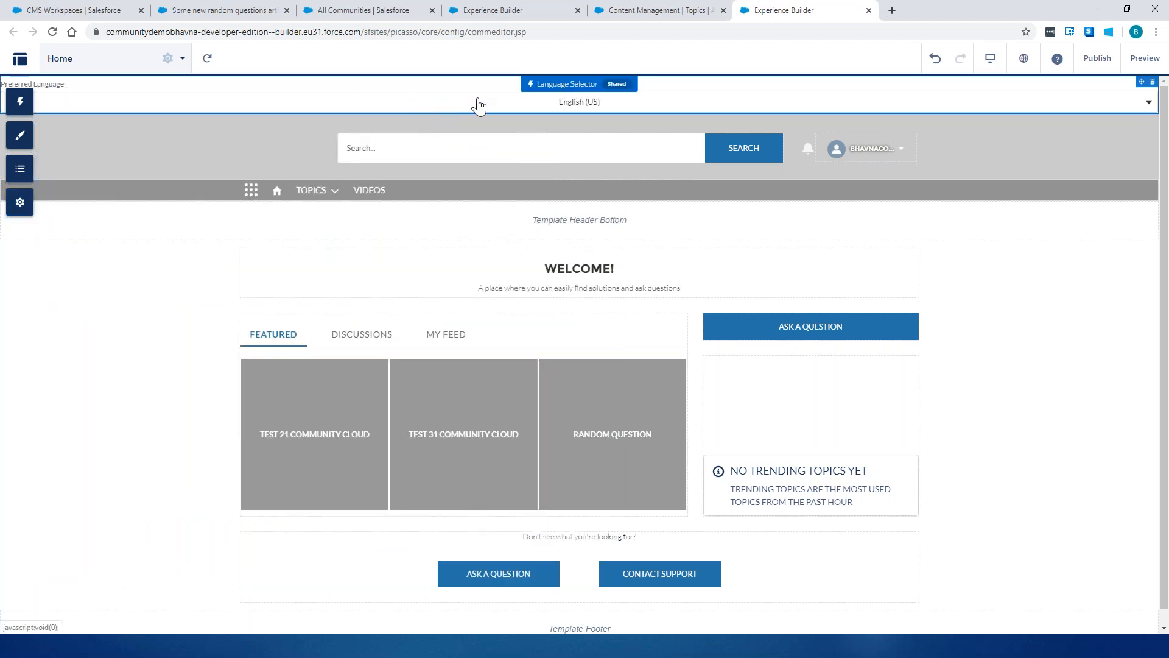
{"action": "left_click", "coordinate": [20, 102]}
{"action": "left_click", "coordinate": [70, 126]}
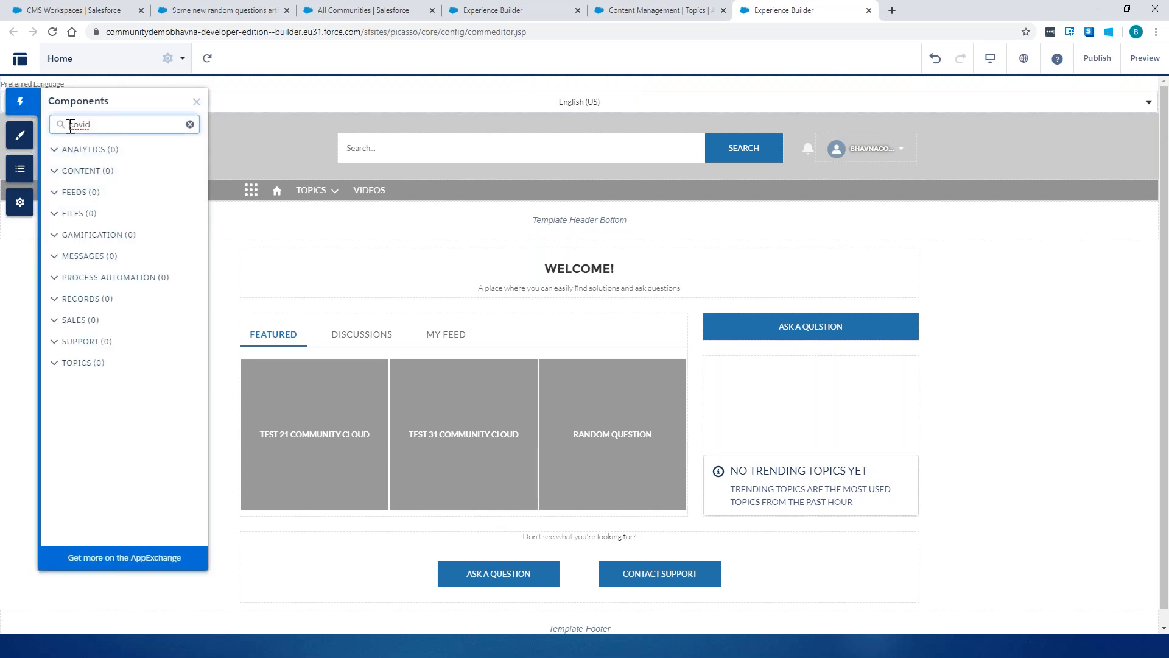
{"action": "left_click_drag", "start_coordinate": [108, 126], "coordinate": [10, 126]}
{"action": "type", "text": "langa"}
{"action": "key", "text": "BackSpace"}
{"action": "key", "text": "BackSpace"}
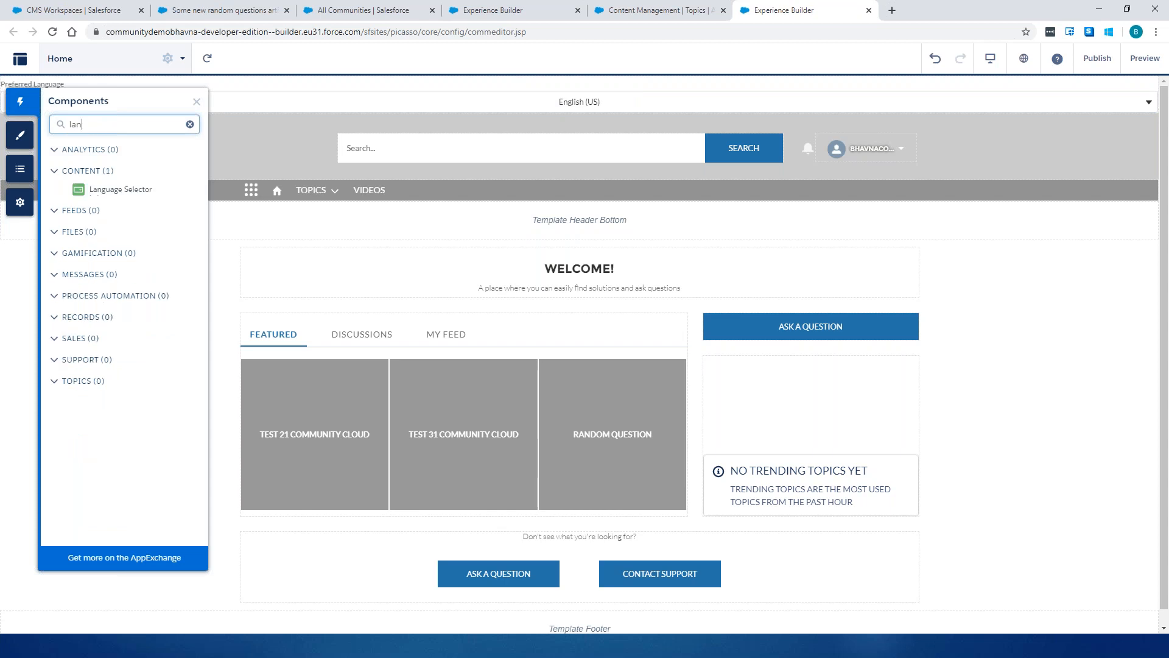
{"action": "key", "text": "BackSpace"}
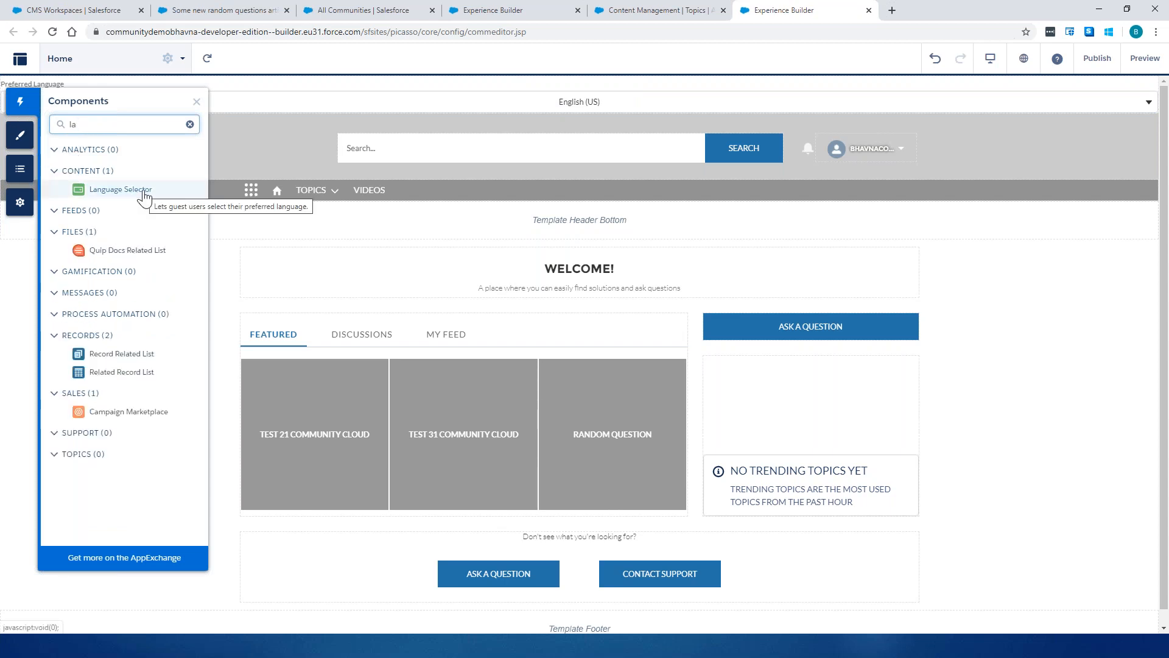
{"action": "left_click", "coordinate": [1054, 299]}
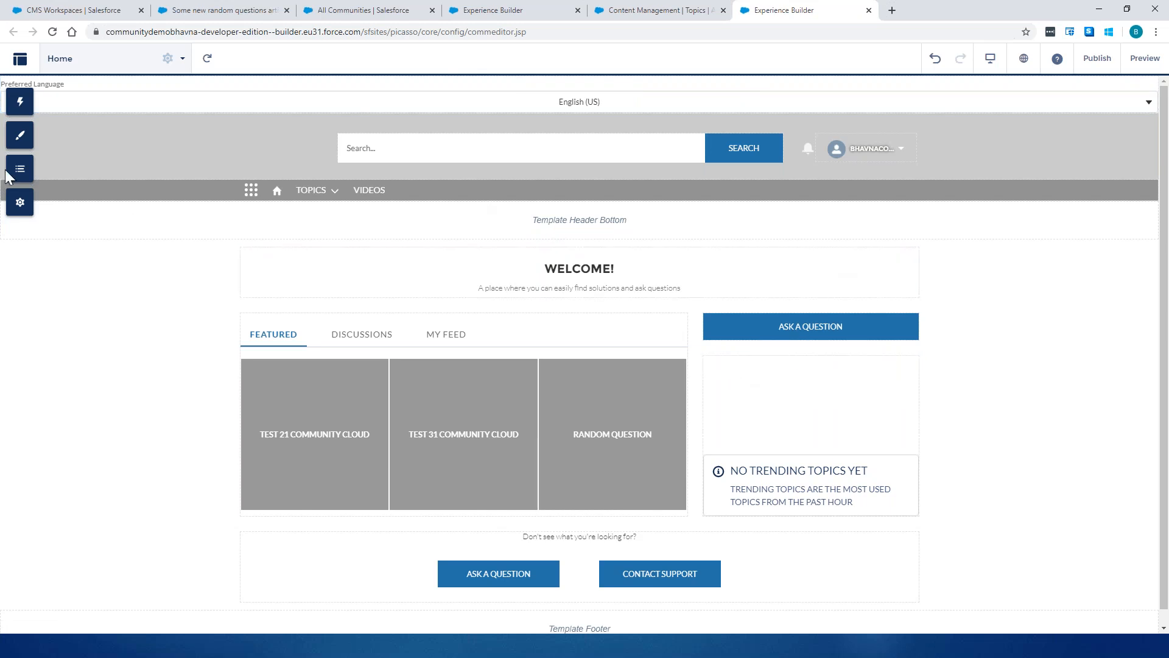
- Reopen the community's language settings, switch to Notepad++ to examine the exported English.xml file, and return to Experience Builder
{"action": "left_click", "coordinate": [17, 203]}
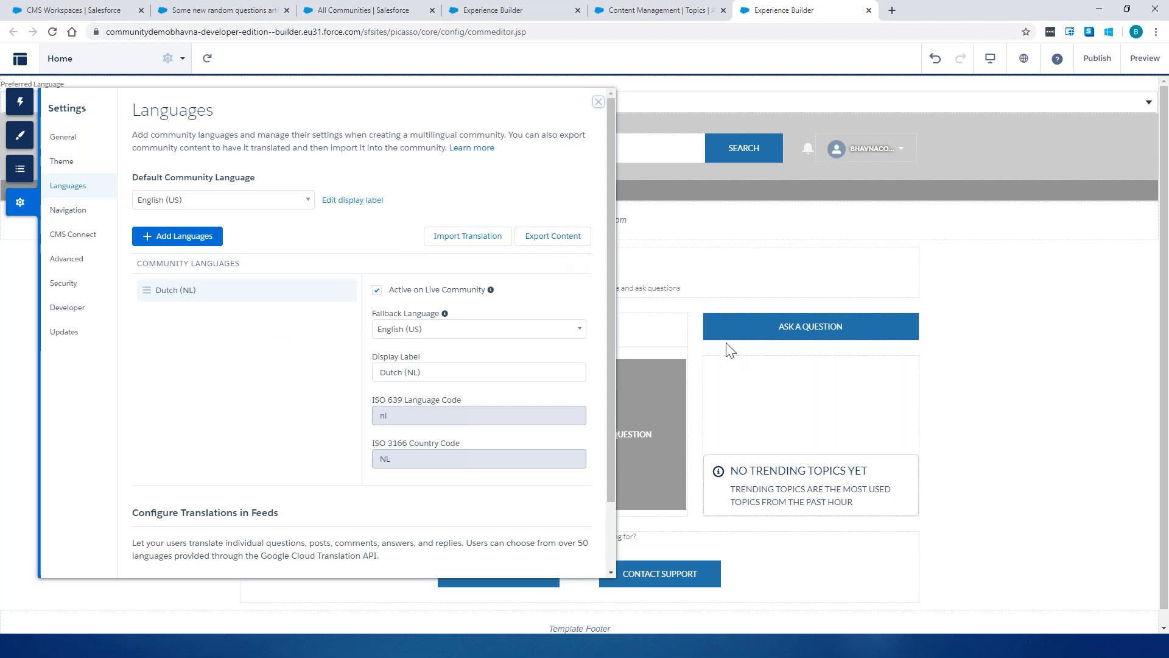
{"action": "key", "text": "alt+Tab"}
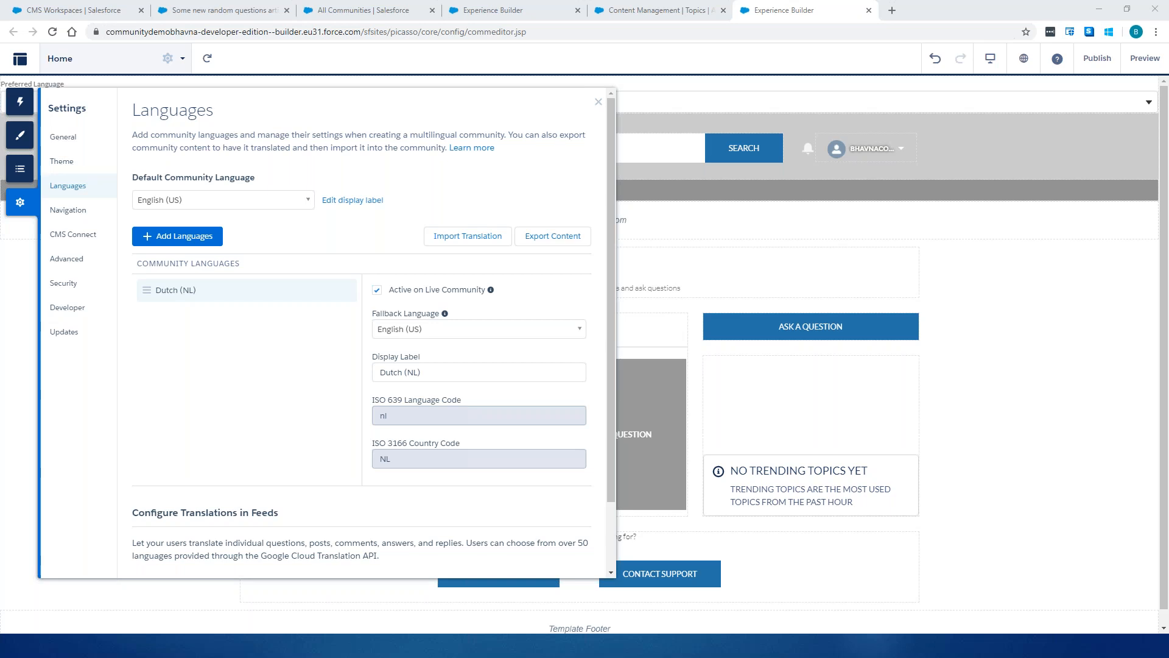
{"action": "left_click_drag", "start_coordinate": [1168, 143], "coordinate": [609, 148]}
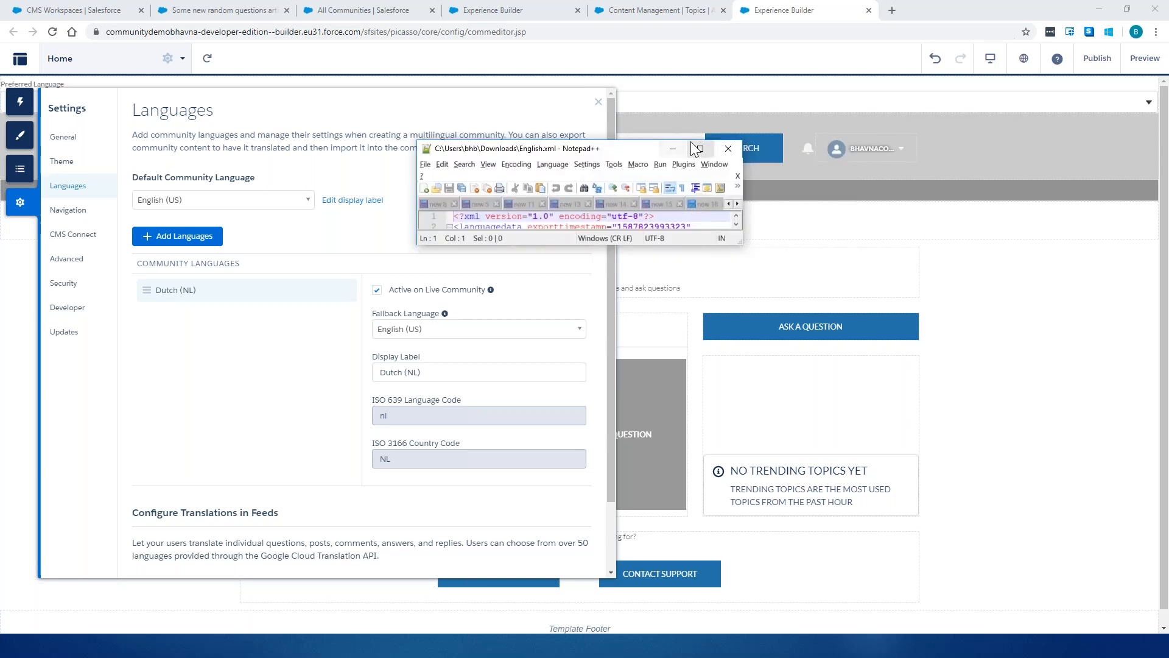
{"action": "left_click", "coordinate": [698, 149]}
{"action": "scroll", "coordinate": [678, 342], "scroll_direction": "down", "scroll_amount": 19}
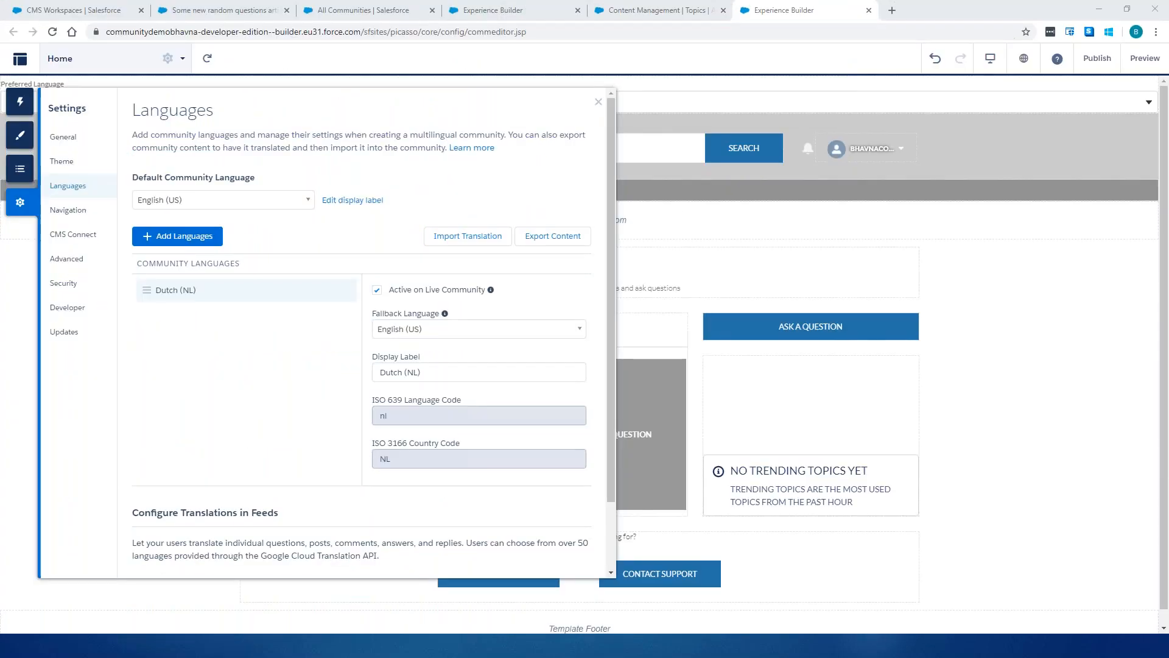
{"action": "left_click", "coordinate": [720, 221]}
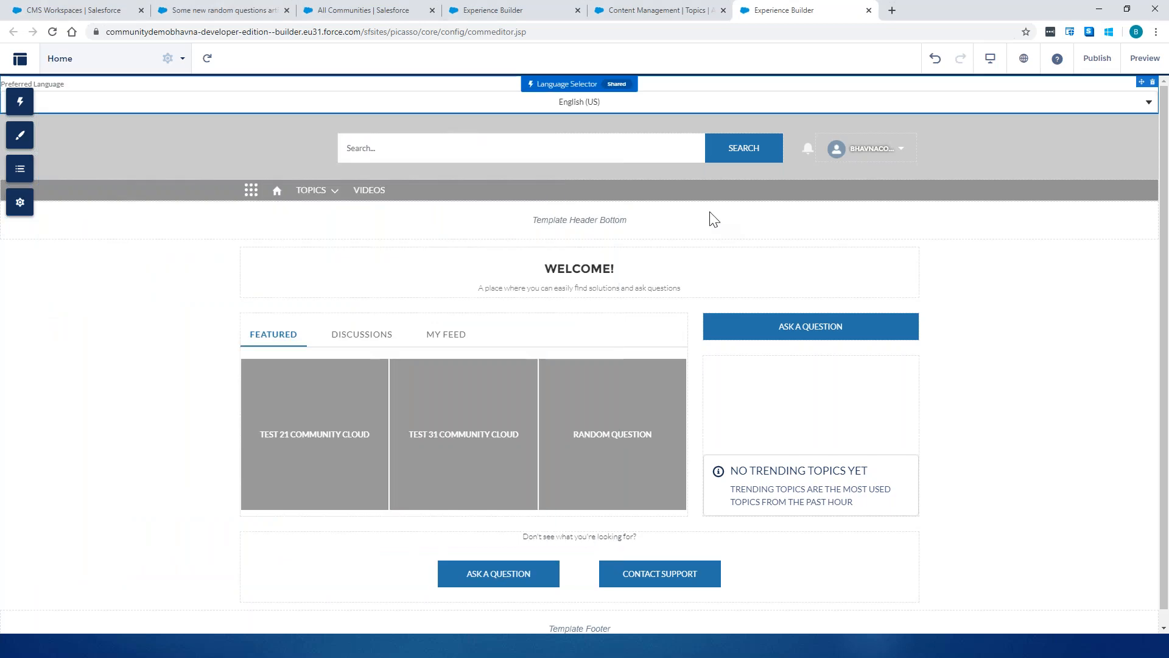
- Show the Language Selector component's properties and switch the builder's page language to Dutch (NL)
{"action": "left_click", "coordinate": [596, 116]}
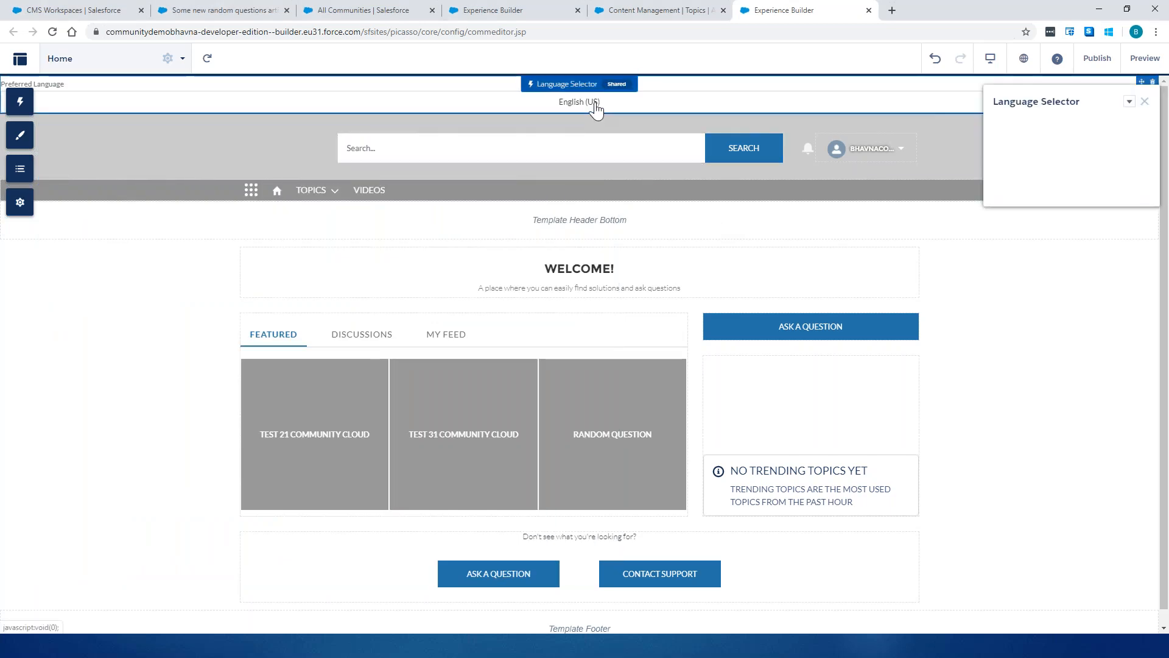
{"action": "left_click", "coordinate": [1025, 59]}
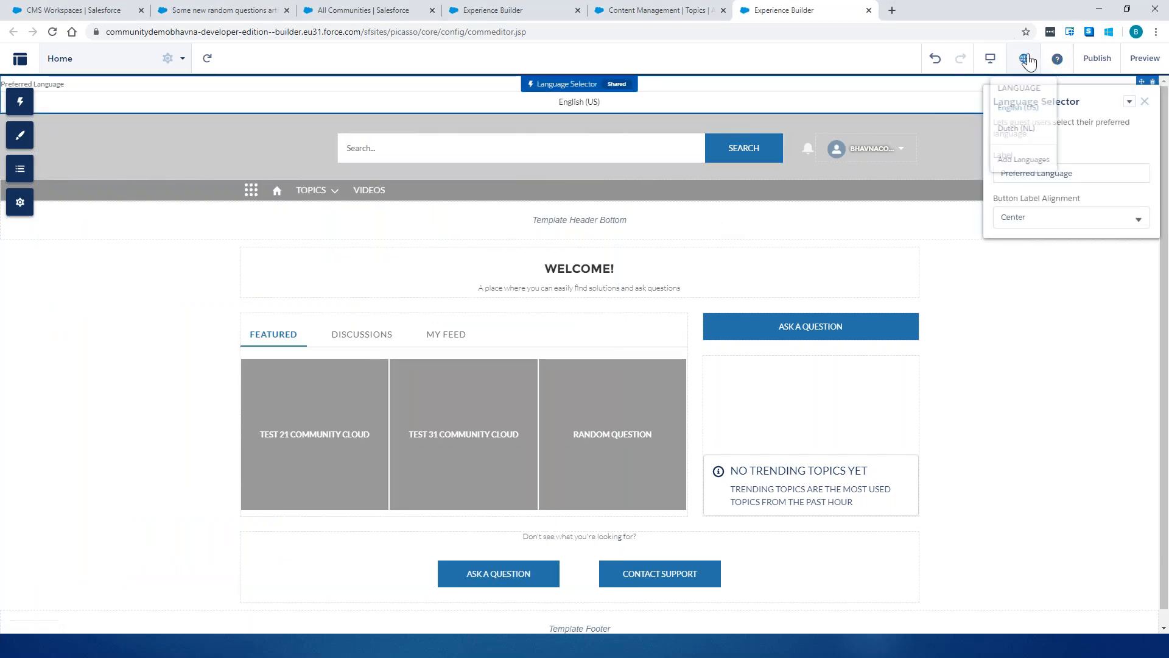
{"action": "left_click", "coordinate": [1019, 131]}
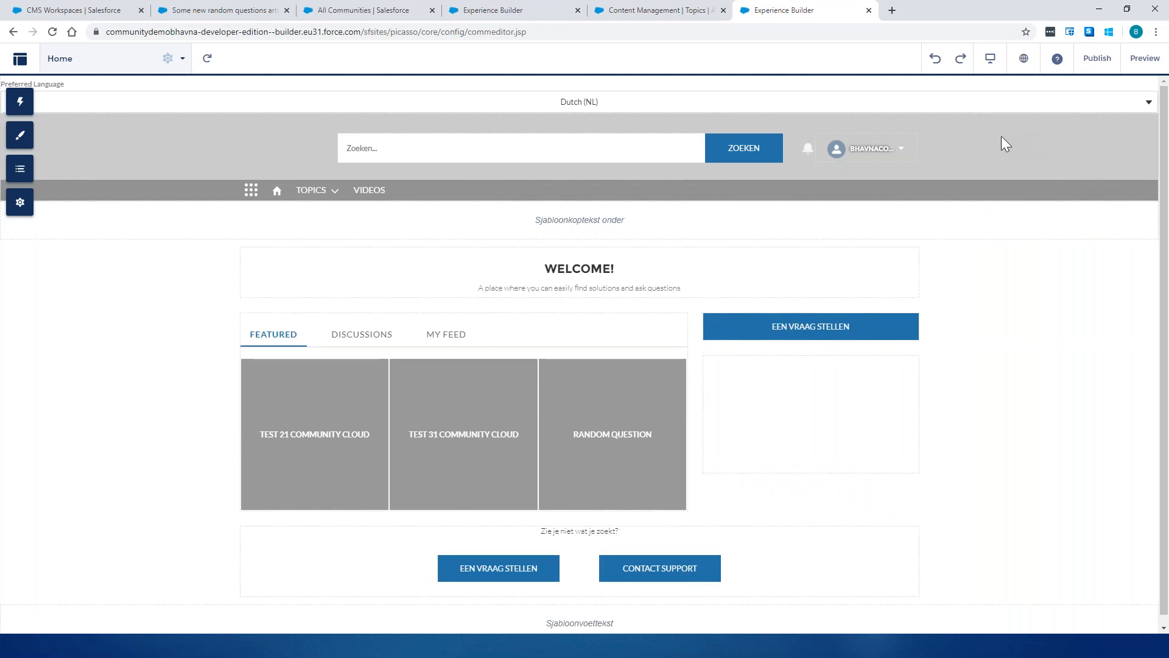
- Set the Dutch title of the Headline component on the Home page to "Welkom!"
{"action": "left_click", "coordinate": [659, 276]}
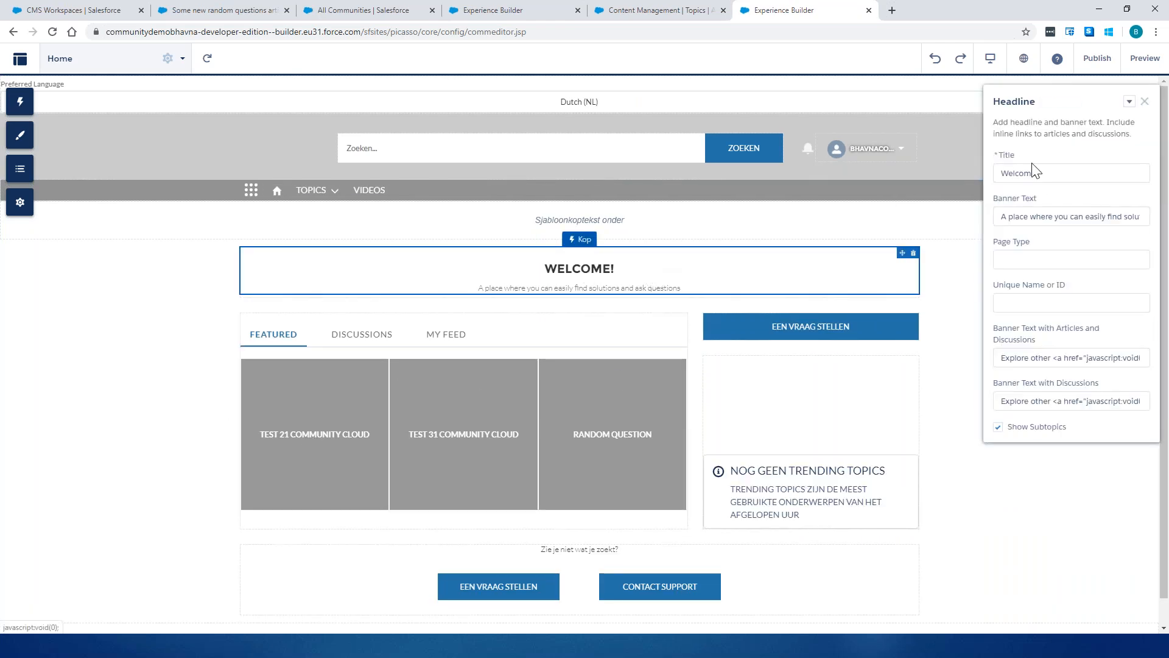
{"action": "double_click", "coordinate": [1035, 175]}
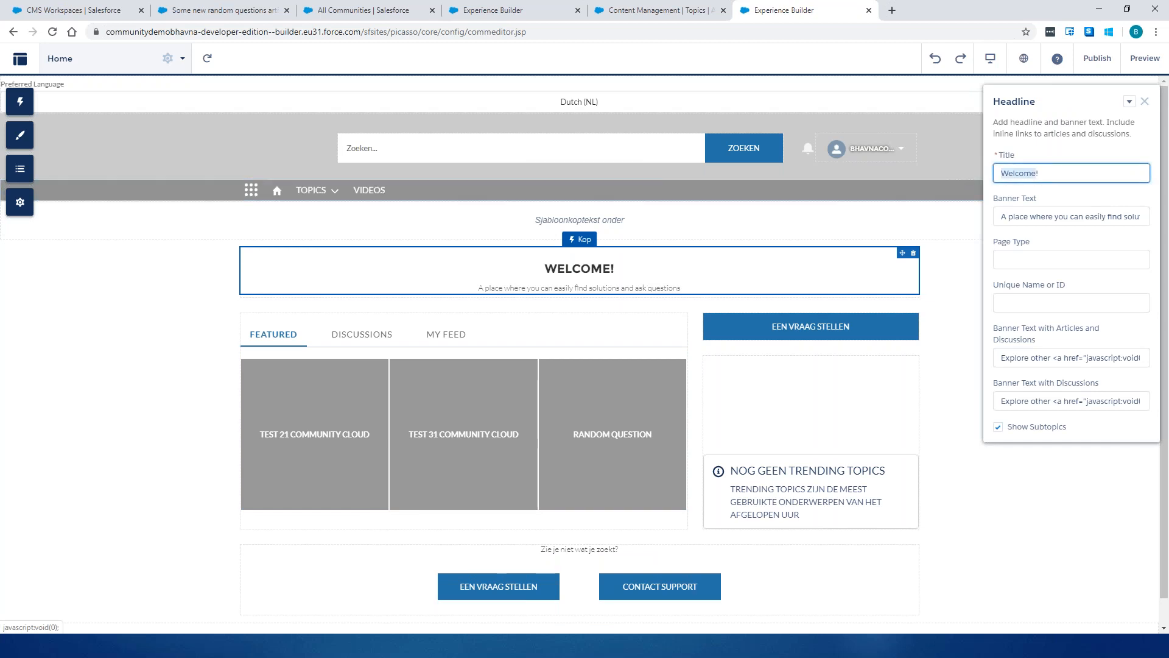
{"action": "key", "text": "ctrl+a"}
{"action": "type", "text": "Wel"}
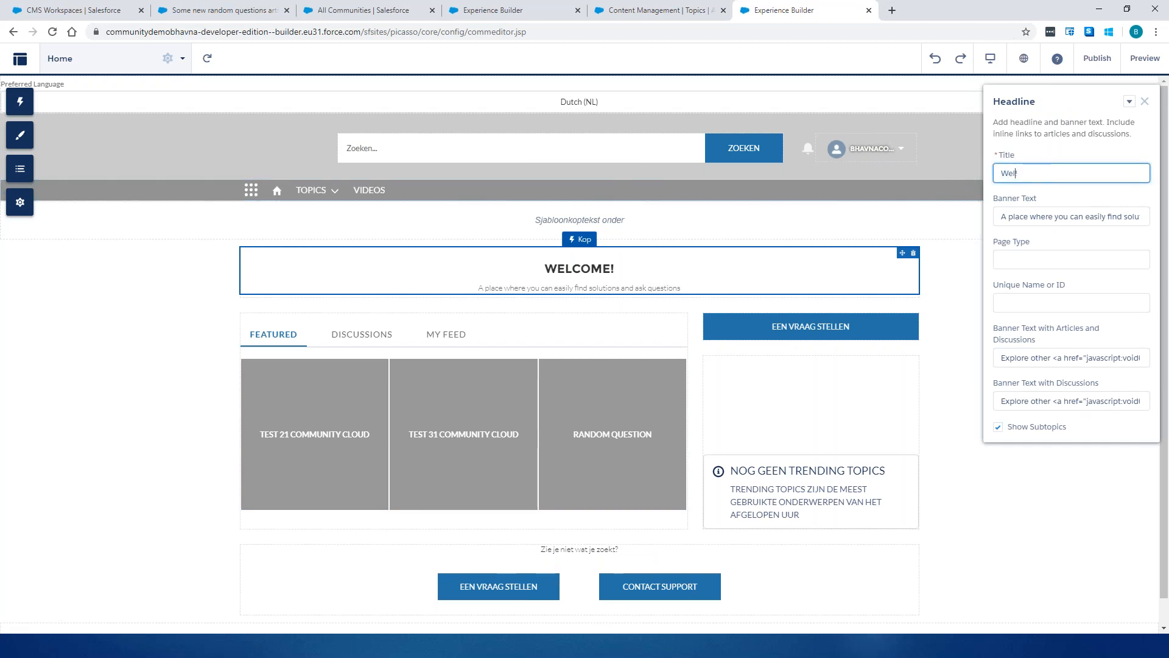
{"action": "type", "text": "kom!"}
{"action": "left_click", "coordinate": [1035, 495]}
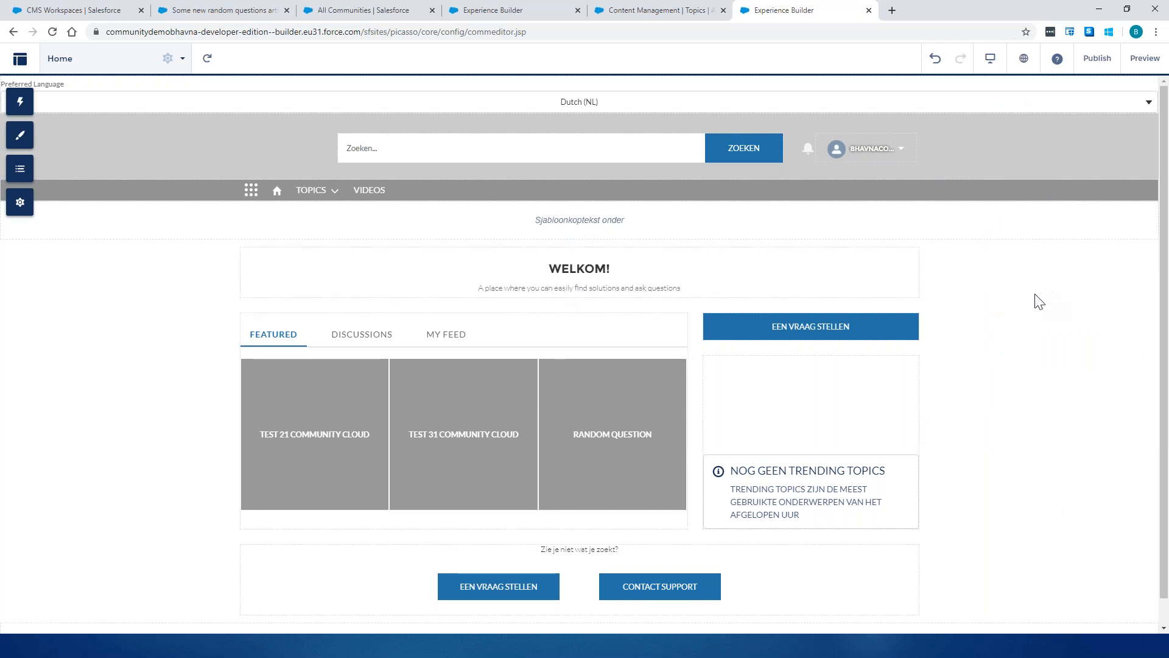
- Dismiss the browser's Save As dialog and publish the community changes
{"action": "key", "text": "ctrl+s"}
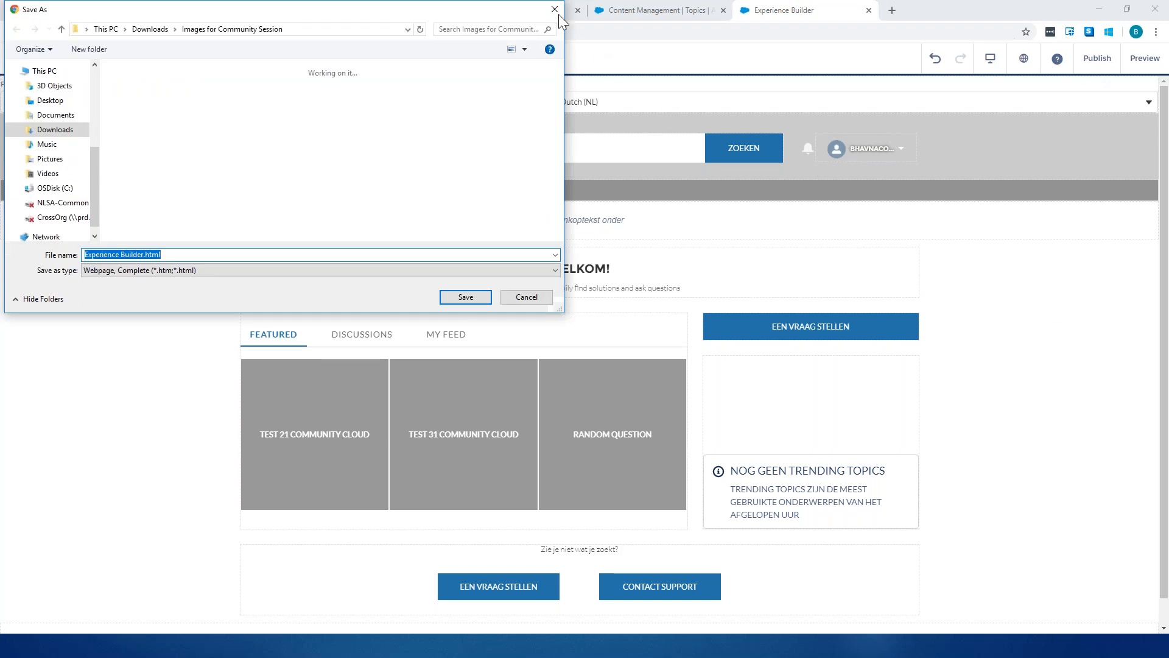
{"action": "left_click", "coordinate": [555, 9]}
{"action": "left_click", "coordinate": [1095, 61]}
{"action": "left_click", "coordinate": [703, 329]}
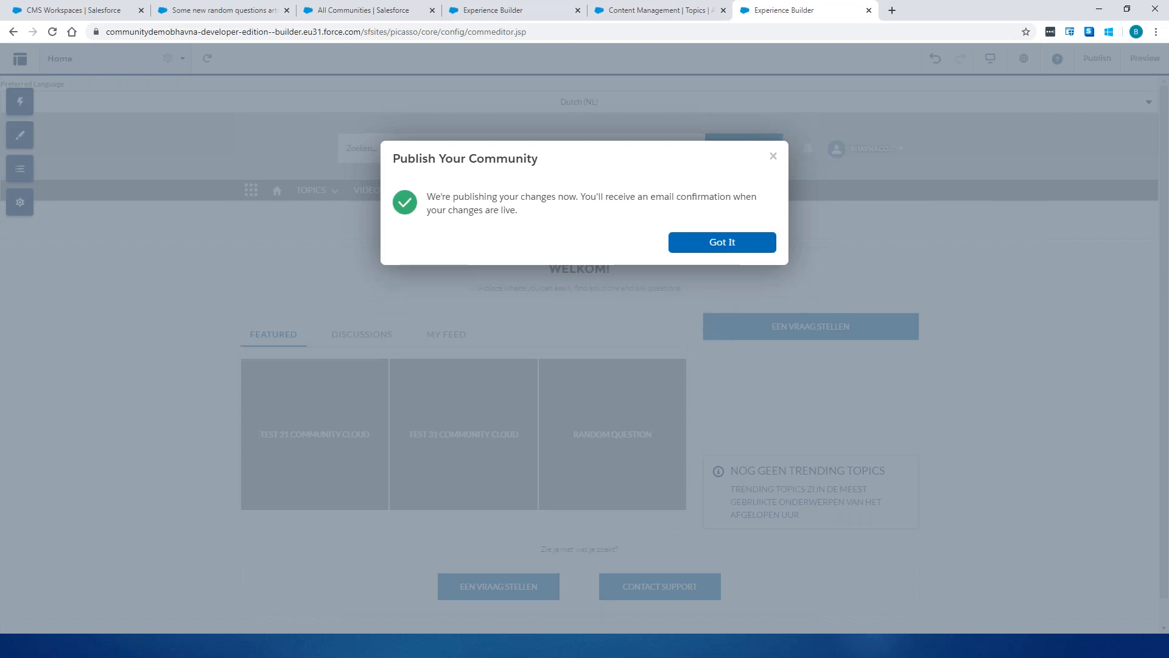
{"action": "left_click", "coordinate": [722, 246]}
- Preview the community, choose English (US) as the preferred language, and return to the builder
{"action": "left_click", "coordinate": [1137, 64]}
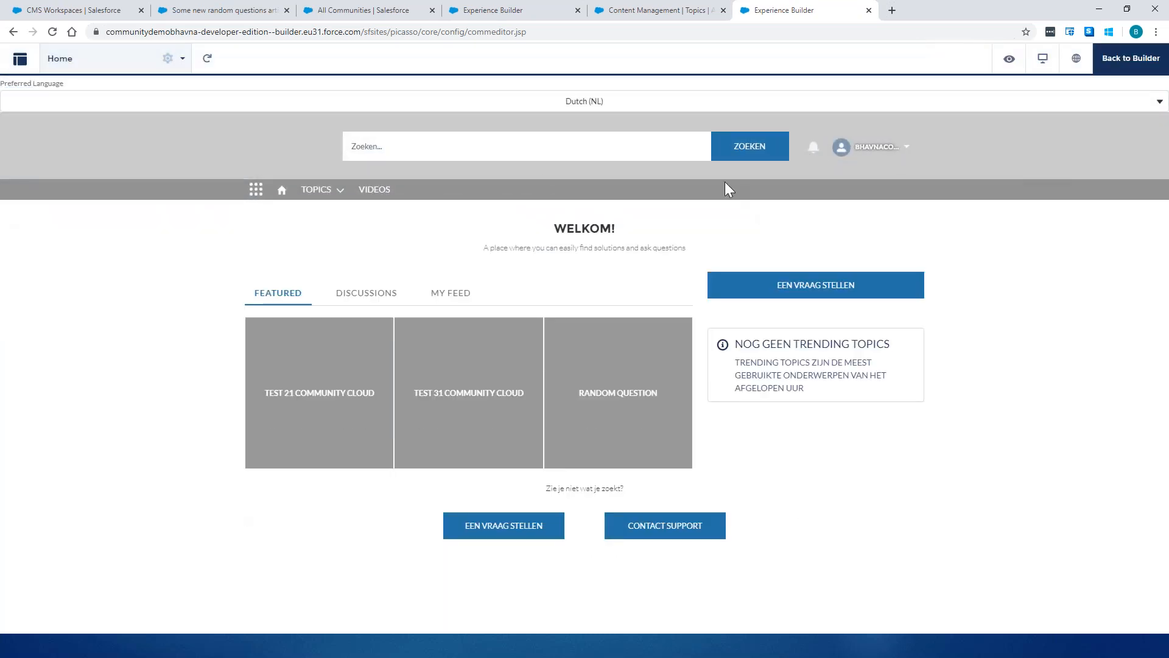
{"action": "left_click", "coordinate": [641, 101]}
{"action": "left_click", "coordinate": [606, 127]}
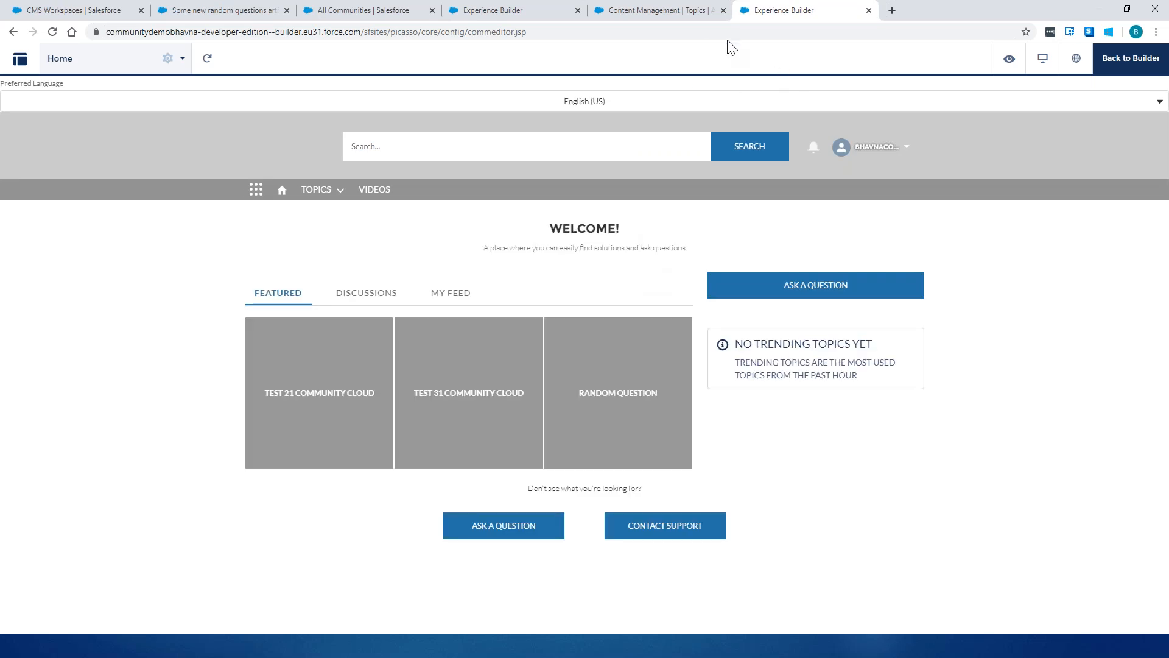
{"action": "left_click", "coordinate": [1131, 59]}
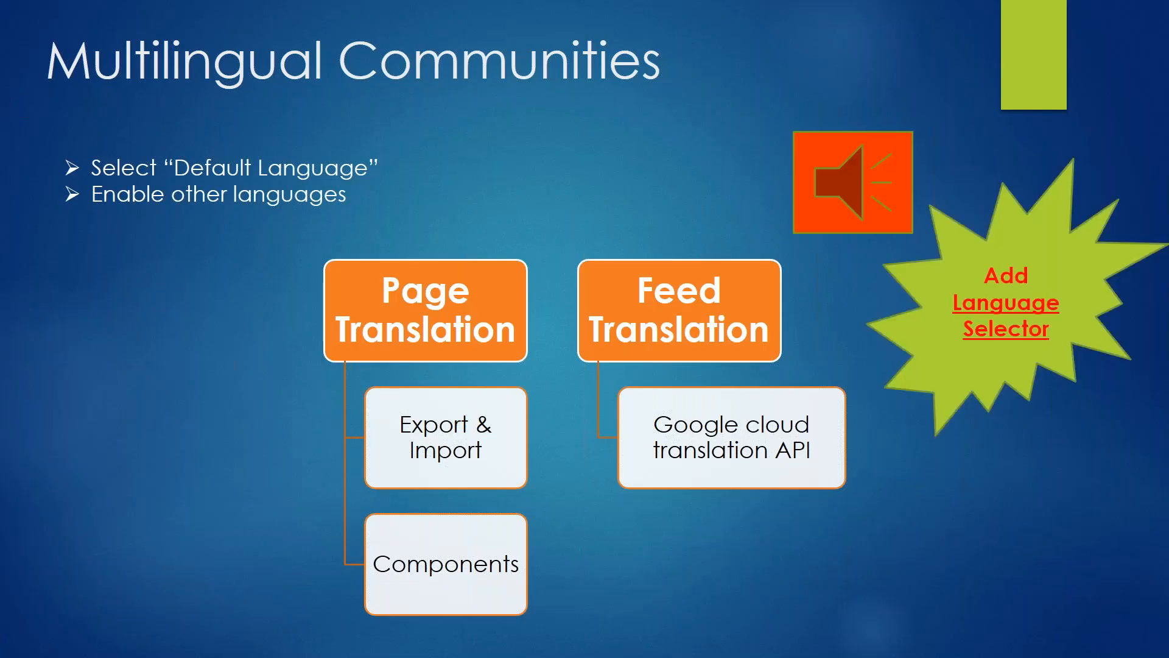
{"action": "key", "text": "Right"}
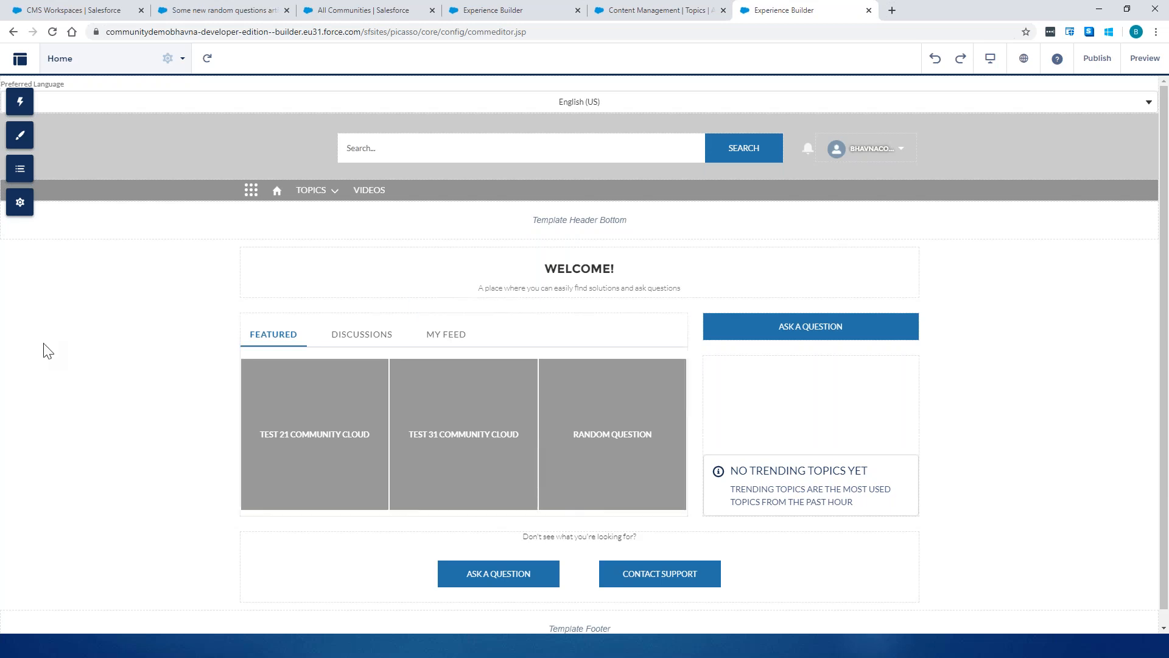
{"action": "left_click", "coordinate": [79, 10]}
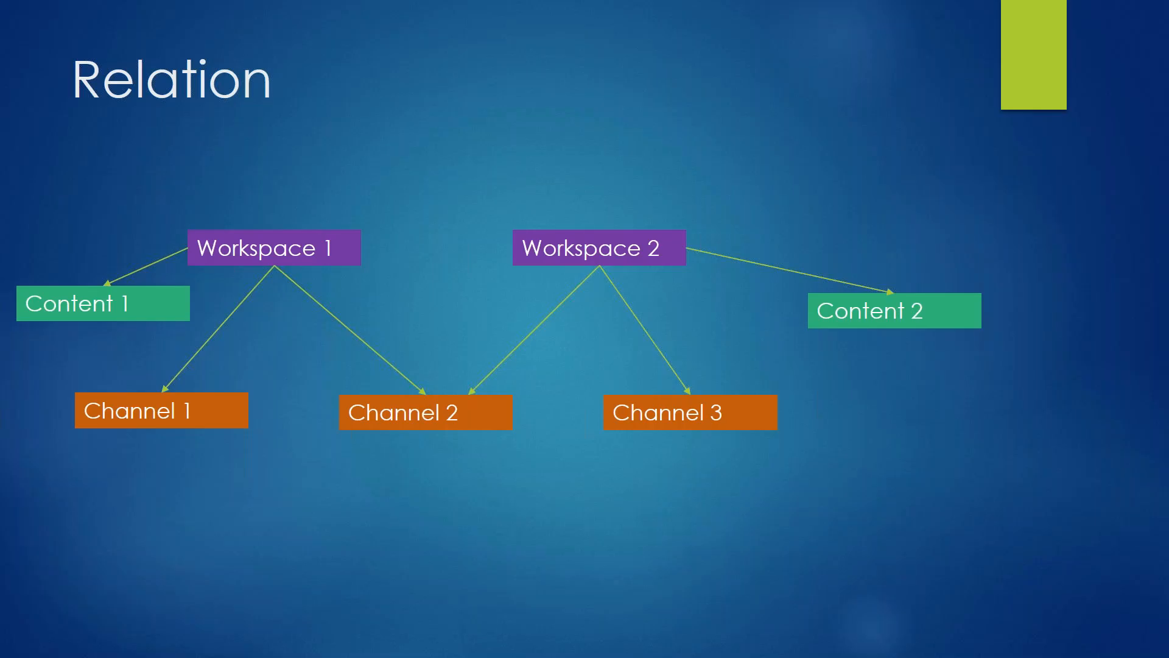
{"action": "key", "text": "Right"}
{"action": "key", "text": "Right"}
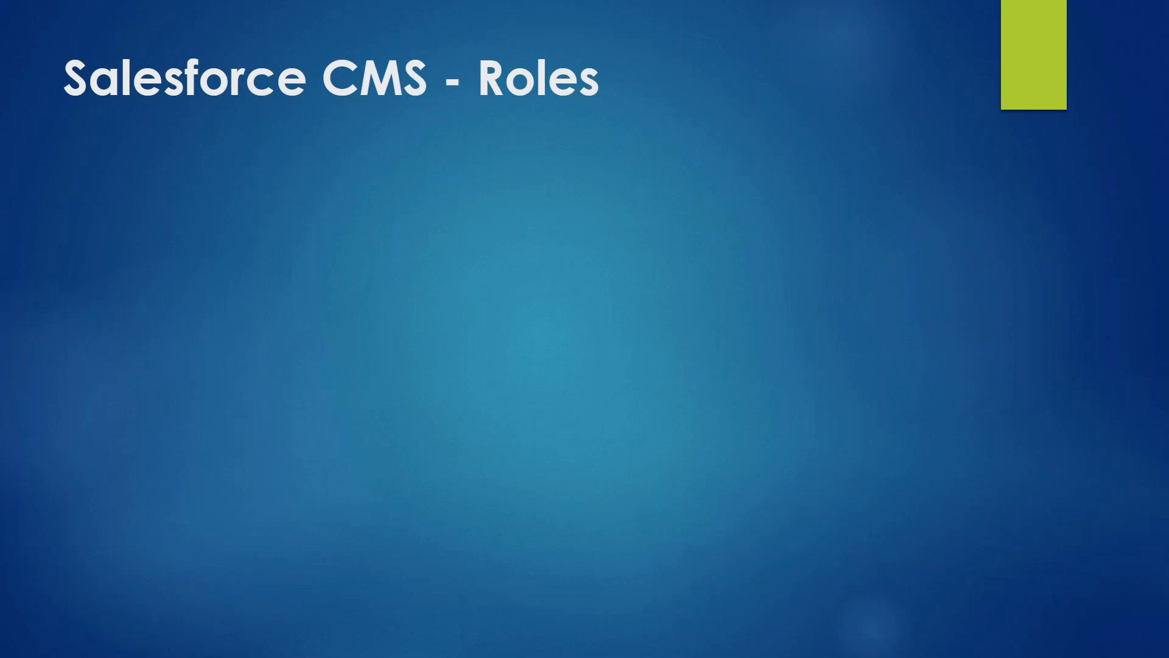